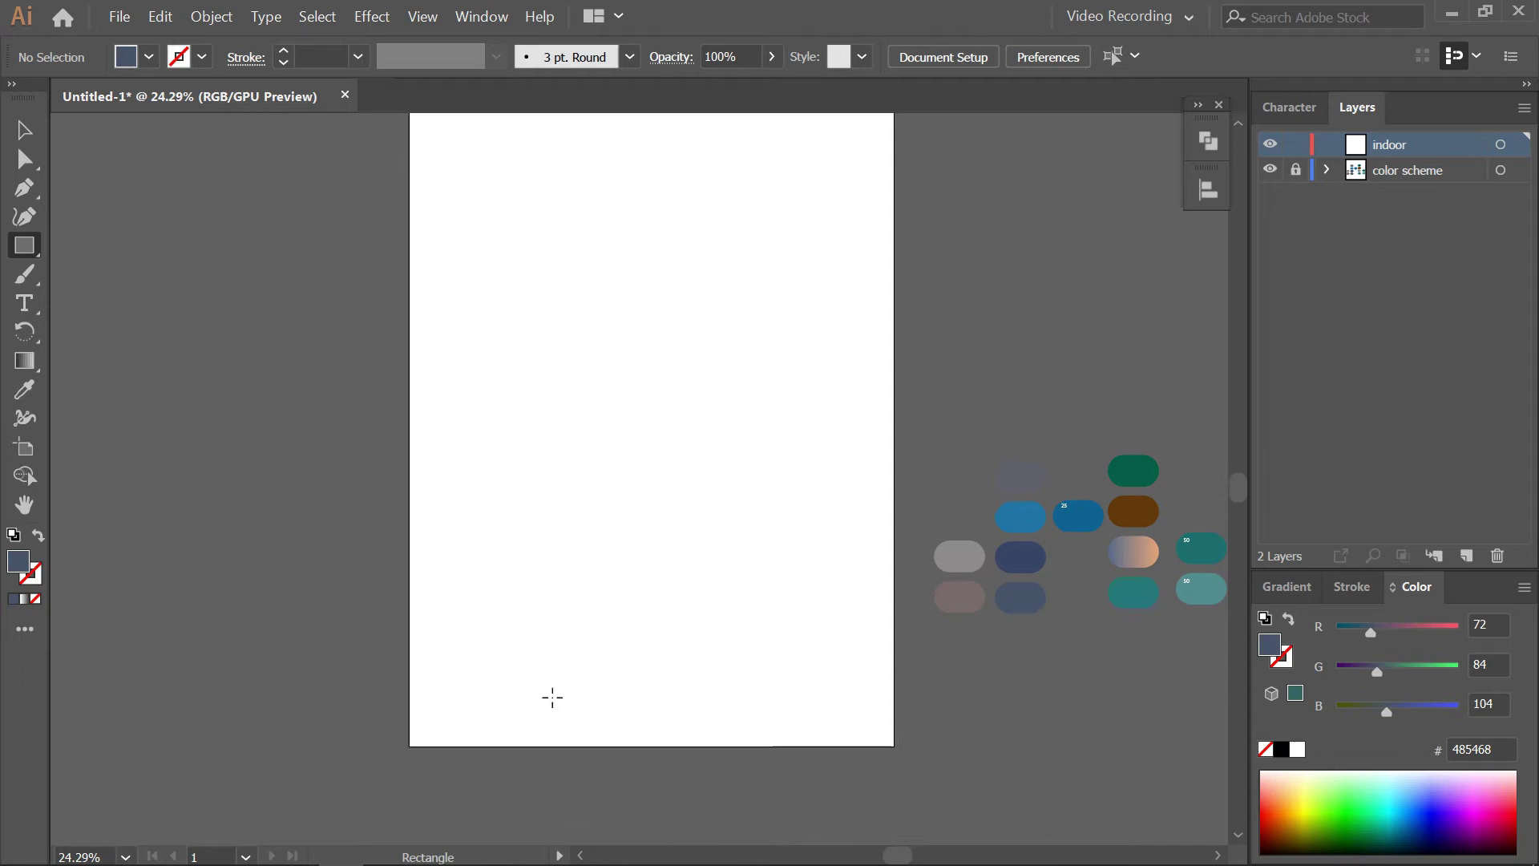
Draw a dark navy strip along the artboard bottom and send it to the back
{"action": "left_click_drag", "start_coordinate": [408, 694], "coordinate": [894, 746]}
{"action": "key", "text": "v"}
{"action": "key", "text": "i"}
{"action": "left_click", "coordinate": [1023, 552]}
{"action": "key", "text": "ctrl+z"}
{"action": "mouse_move", "coordinate": [408, 677]}
{"action": "left_mouse_down"}
{"action": "mouse_move", "coordinate": [894, 697]}
{"action": "mouse_move", "coordinate": [923, 757]}
{"action": "left_mouse_up"}
{"action": "right_click", "coordinate": [834, 698]}
{"action": "left_click", "coordinate": [1134, 660]}
Draw a blue water rectangle above the bottom strip and send it to the back
{"action": "key", "text": "ctrl+i"}
{"action": "key", "text": "Escape"}
{"action": "key", "text": "i"}
{"action": "left_click", "coordinate": [1005, 582]}
{"action": "left_click_drag", "start_coordinate": [390, 606], "coordinate": [875, 745]}
{"action": "left_click_drag", "start_coordinate": [632, 606], "coordinate": [633, 599]}
{"action": "right_click", "coordinate": [632, 620]}
{"action": "left_click", "coordinate": [976, 583]}
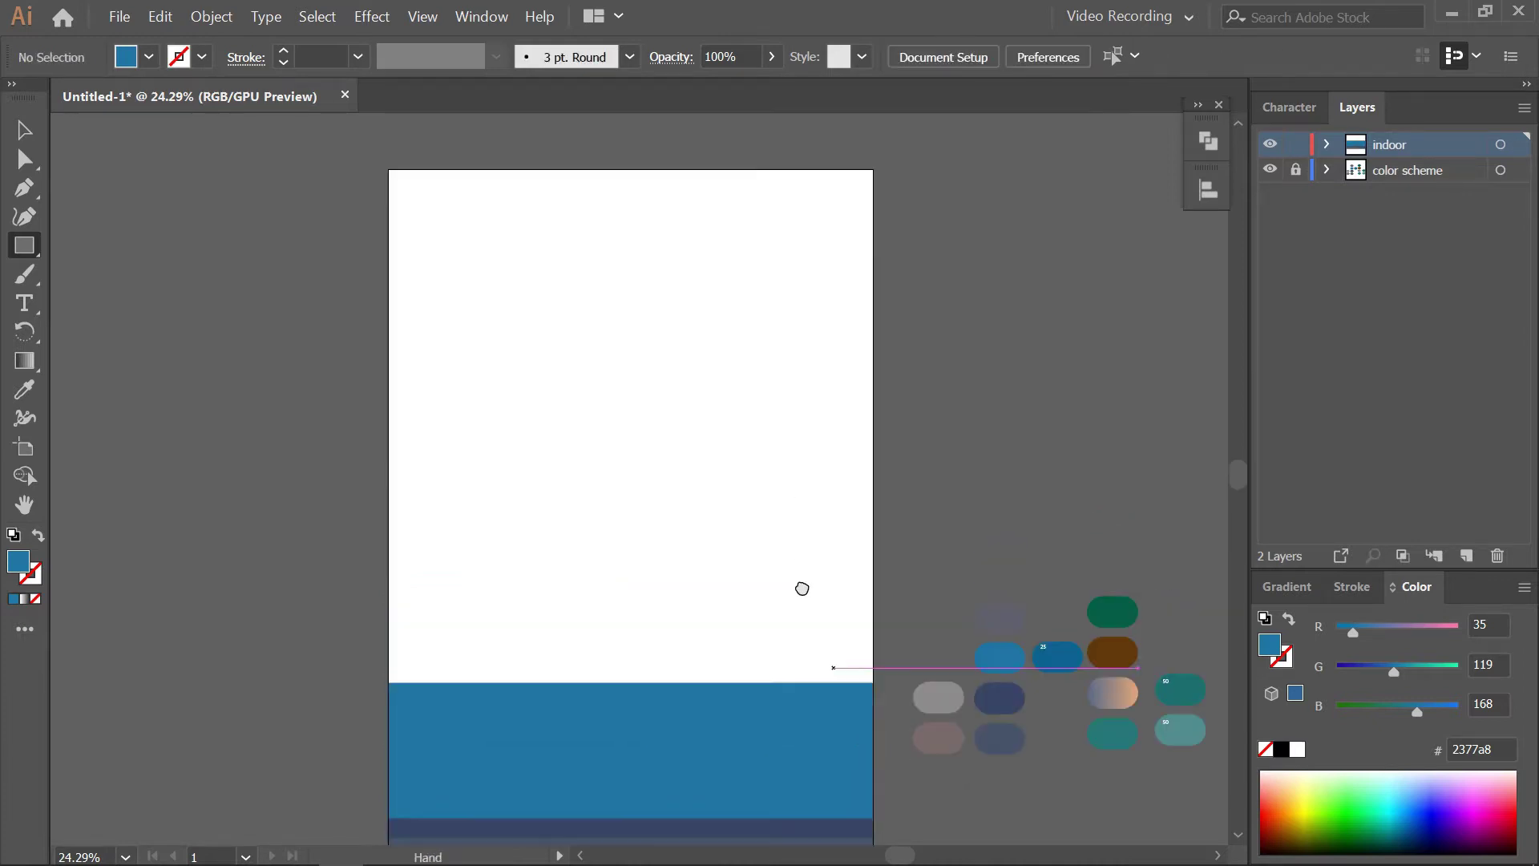
Duplicate the dark strip above the blue water and reflect the copy
{"action": "key", "text": "v"}
{"action": "left_click", "coordinate": [844, 776]}
{"action": "left_click_drag", "start_coordinate": [704, 794], "coordinate": [721, 601]}
{"action": "right_click", "coordinate": [726, 600]}
{"action": "left_click", "coordinate": [974, 530]}
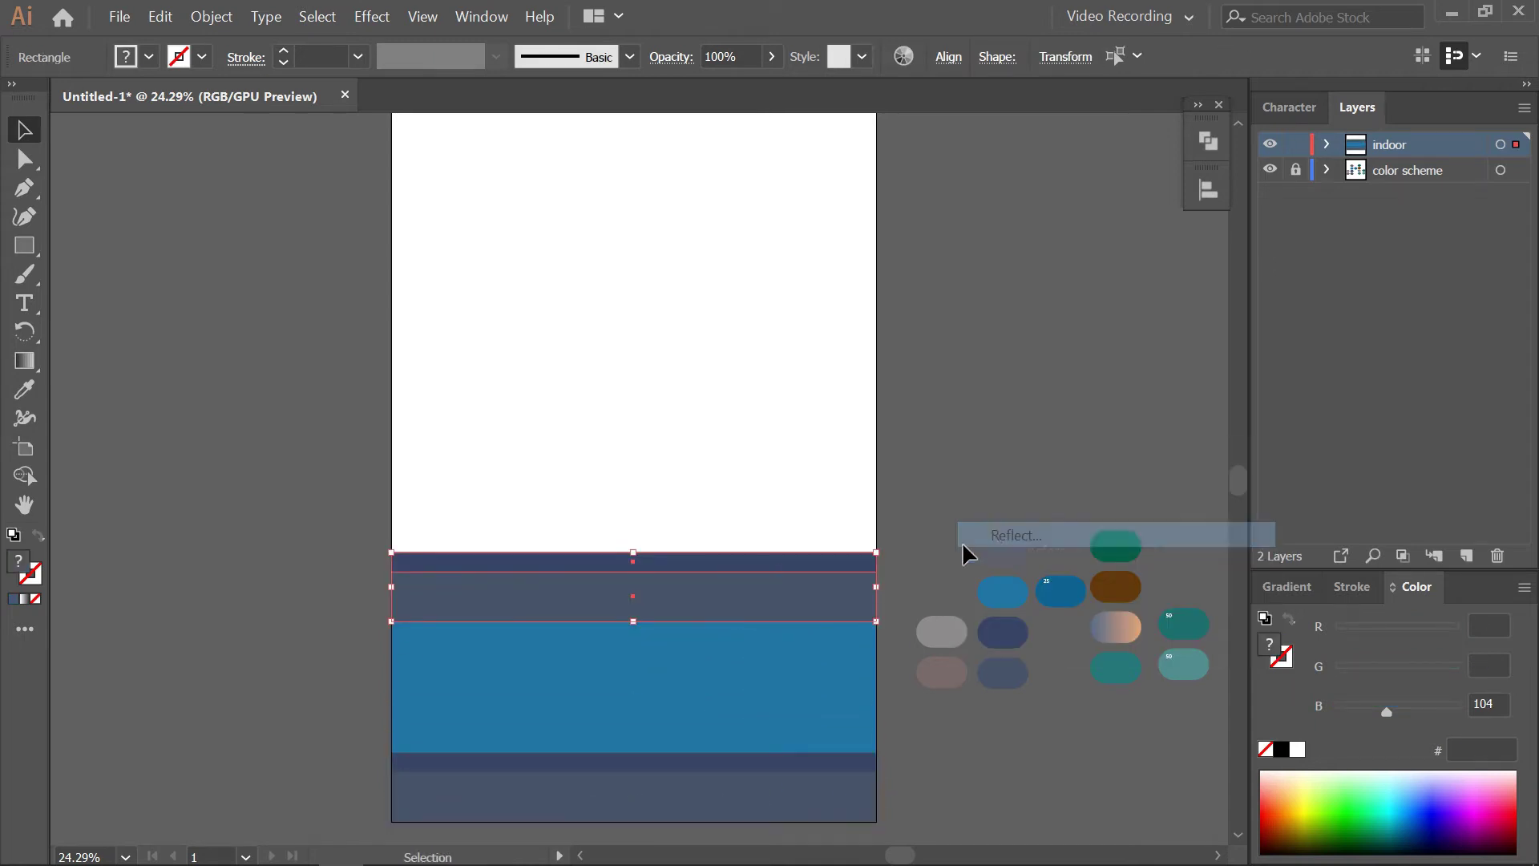
{"action": "left_click", "coordinate": [1158, 652]}
Send the mirrored strip copy behind the blue water
{"action": "left_click", "coordinate": [914, 550]}
{"action": "left_click", "coordinate": [872, 614]}
{"action": "right_click", "coordinate": [878, 614]}
{"action": "left_click", "coordinate": [1142, 579]}
{"action": "left_click", "coordinate": [882, 542]}
{"action": "left_click_drag", "start_coordinate": [999, 499], "coordinate": [882, 562]}
{"action": "key", "text": "ctrl+shift+a"}
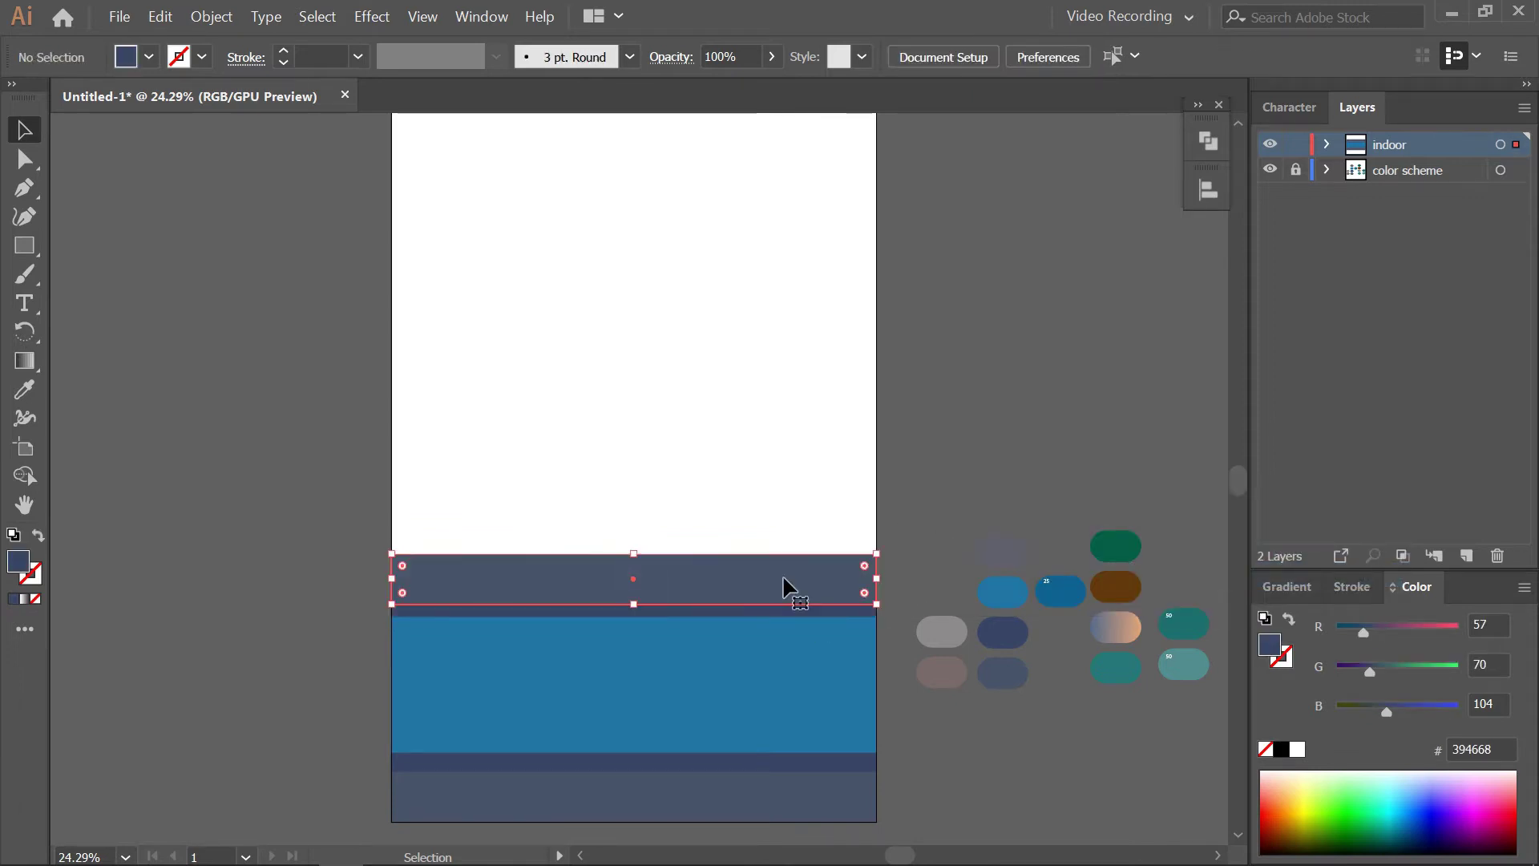
{"action": "left_click_drag", "start_coordinate": [871, 497], "coordinate": [847, 536]}
Draw a grey wall rectangle covering the upper artboard
{"action": "left_click", "coordinate": [22, 247]}
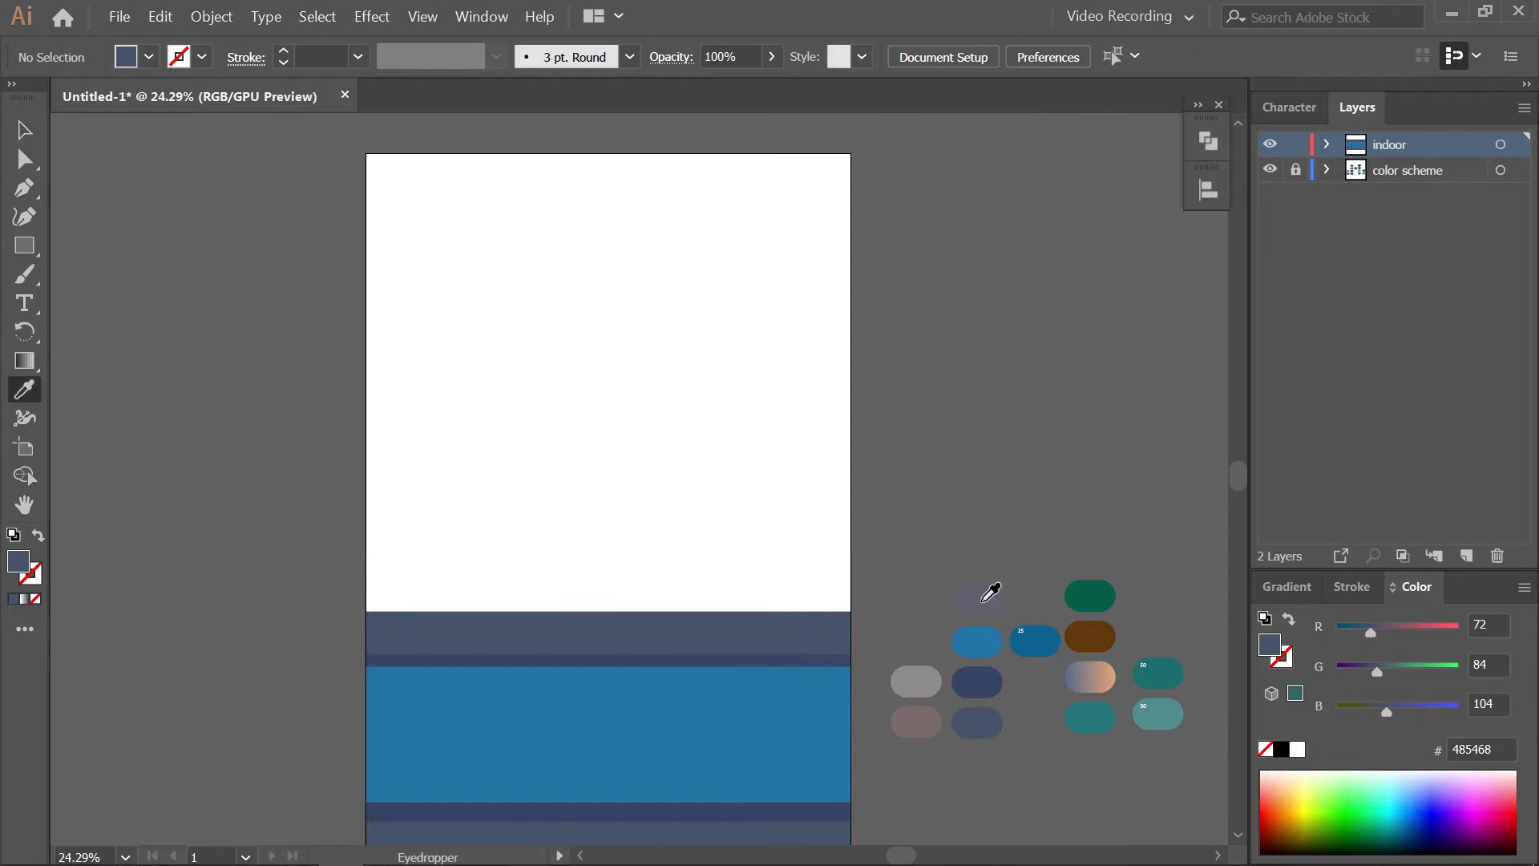
{"action": "left_click_drag", "start_coordinate": [365, 151], "coordinate": [849, 621]}
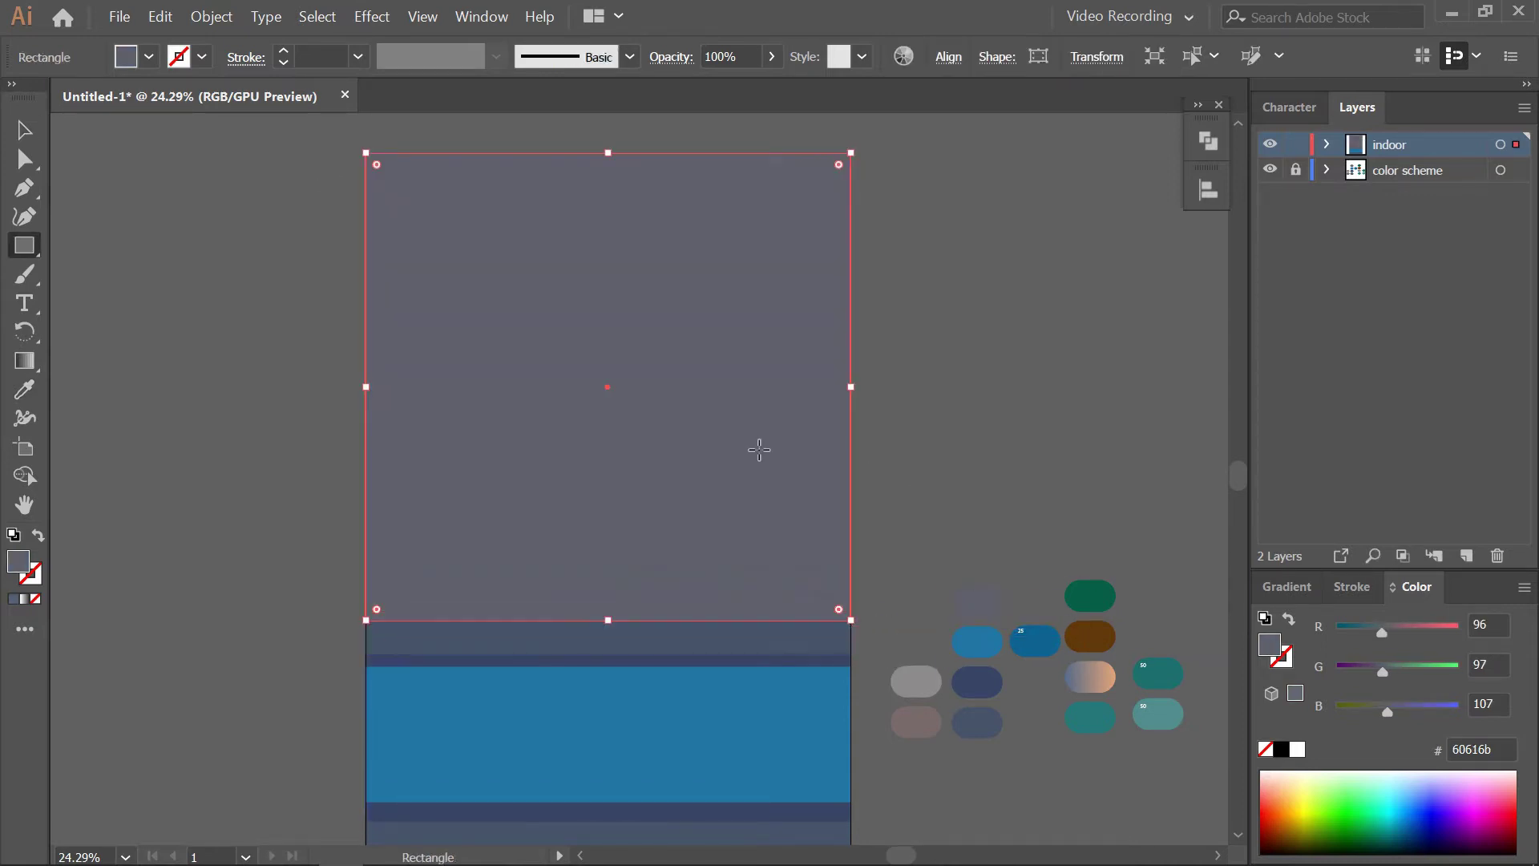
{"action": "right_click", "coordinate": [757, 447]}
{"action": "key", "text": "Escape"}
{"action": "key", "text": "v"}
{"action": "left_click", "coordinate": [955, 425]}
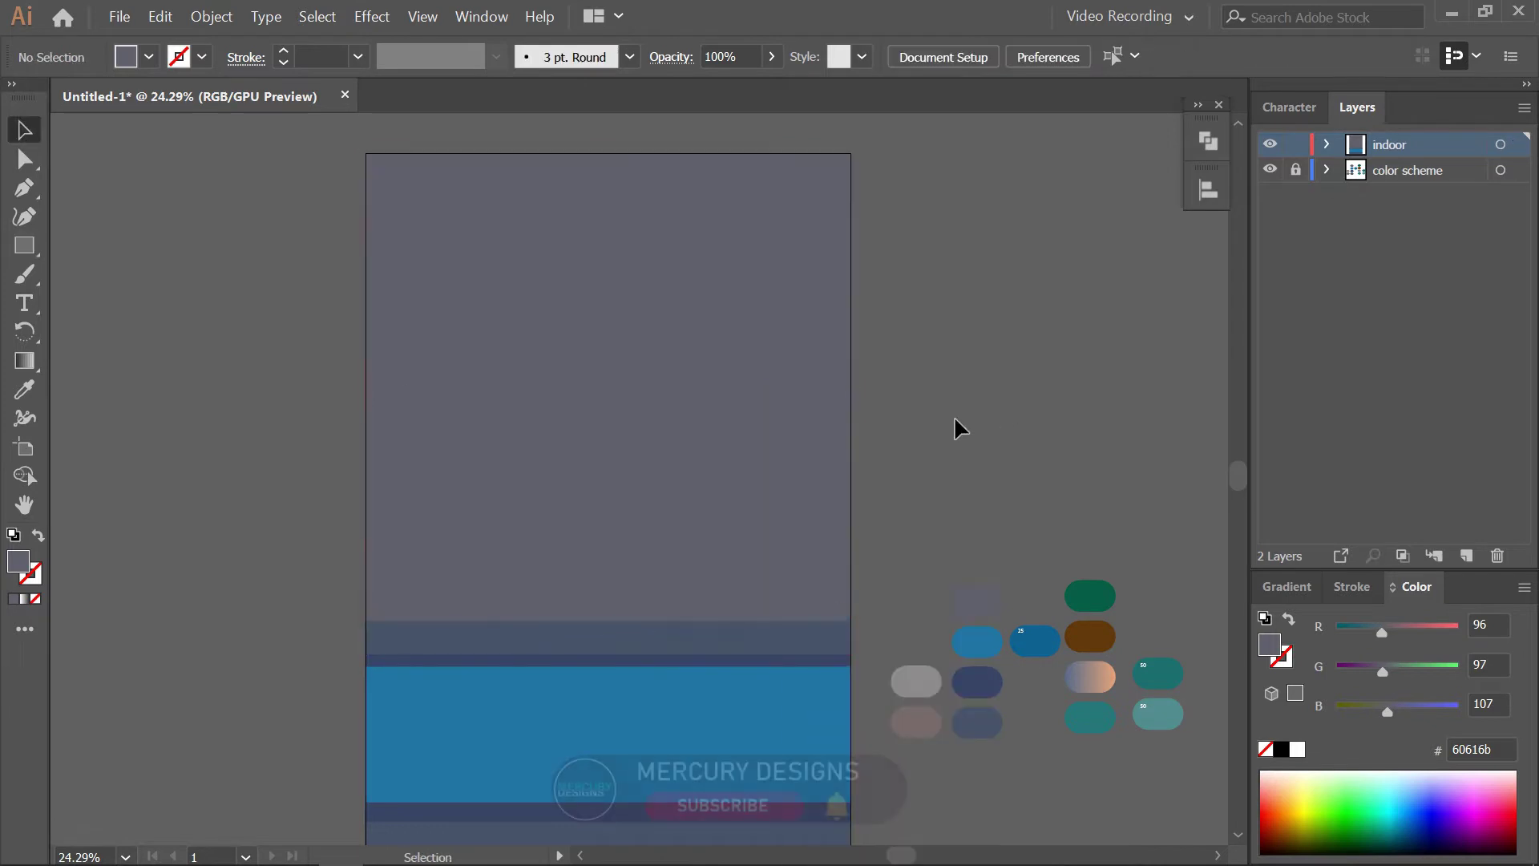
Draw a pinkish swatch-coloured rectangle in the middle of the wall
{"action": "key", "text": "i"}
{"action": "key", "text": "m"}
{"action": "key", "text": "i"}
{"action": "left_click", "coordinate": [916, 722]}
{"action": "key", "text": "m"}
{"action": "mouse_move", "coordinate": [453, 253]}
{"action": "left_mouse_down"}
{"action": "mouse_move", "coordinate": [753, 648]}
{"action": "mouse_move", "coordinate": [763, 633]}
{"action": "left_mouse_up"}
Centre the pink rectangle horizontally on the wall and nudge it up slightly
{"action": "left_click", "coordinate": [826, 349], "text": "ctrl"}
{"action": "key", "text": "v"}
{"action": "left_click", "coordinate": [752, 401]}
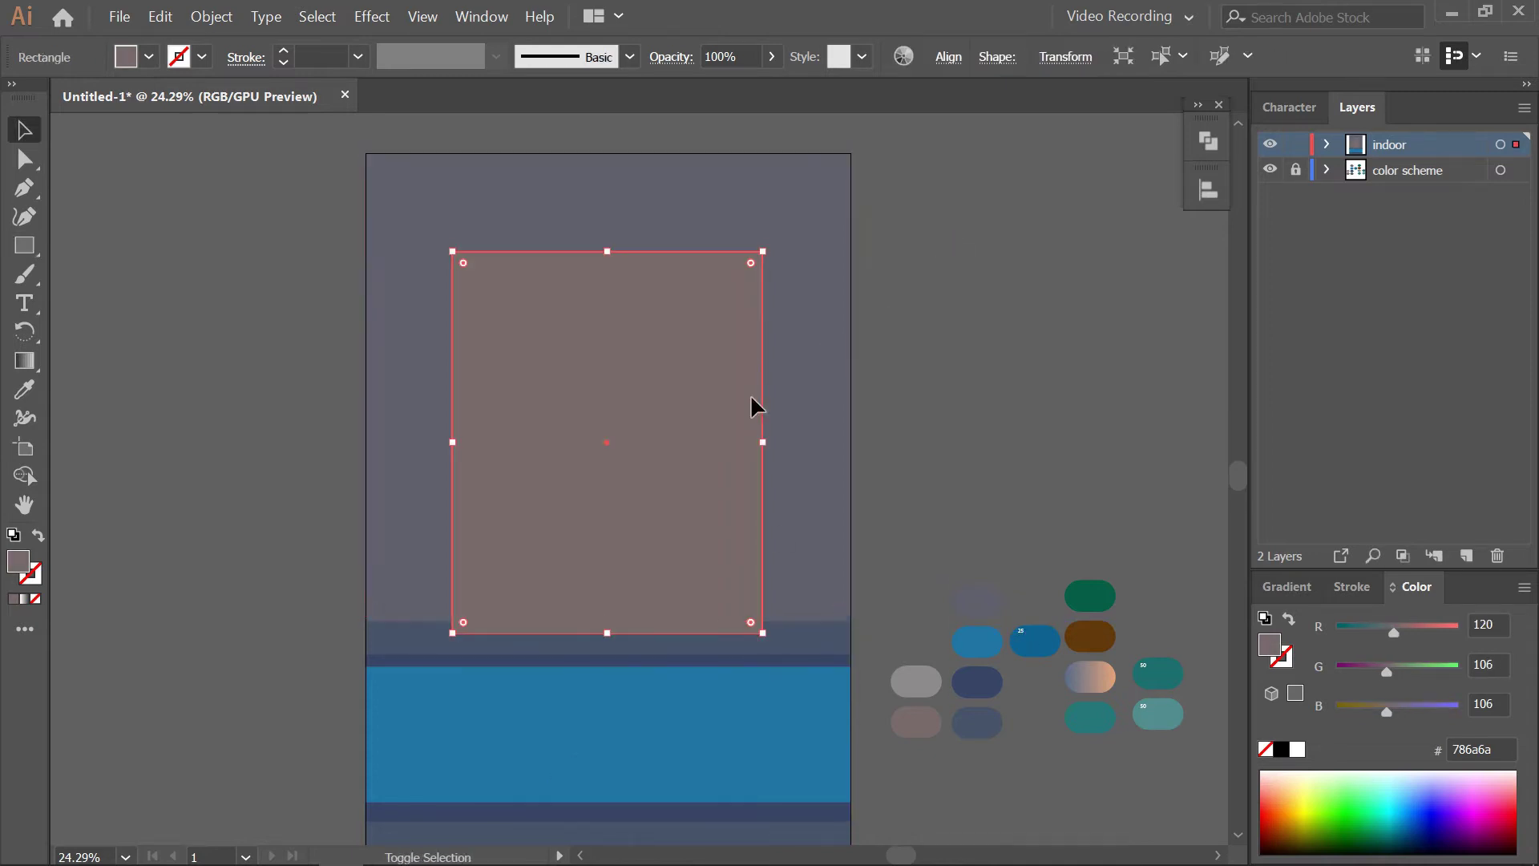
{"action": "left_click", "coordinate": [802, 385], "text": "shift"}
{"action": "left_click", "coordinate": [1208, 190]}
{"action": "left_click", "coordinate": [951, 566]}
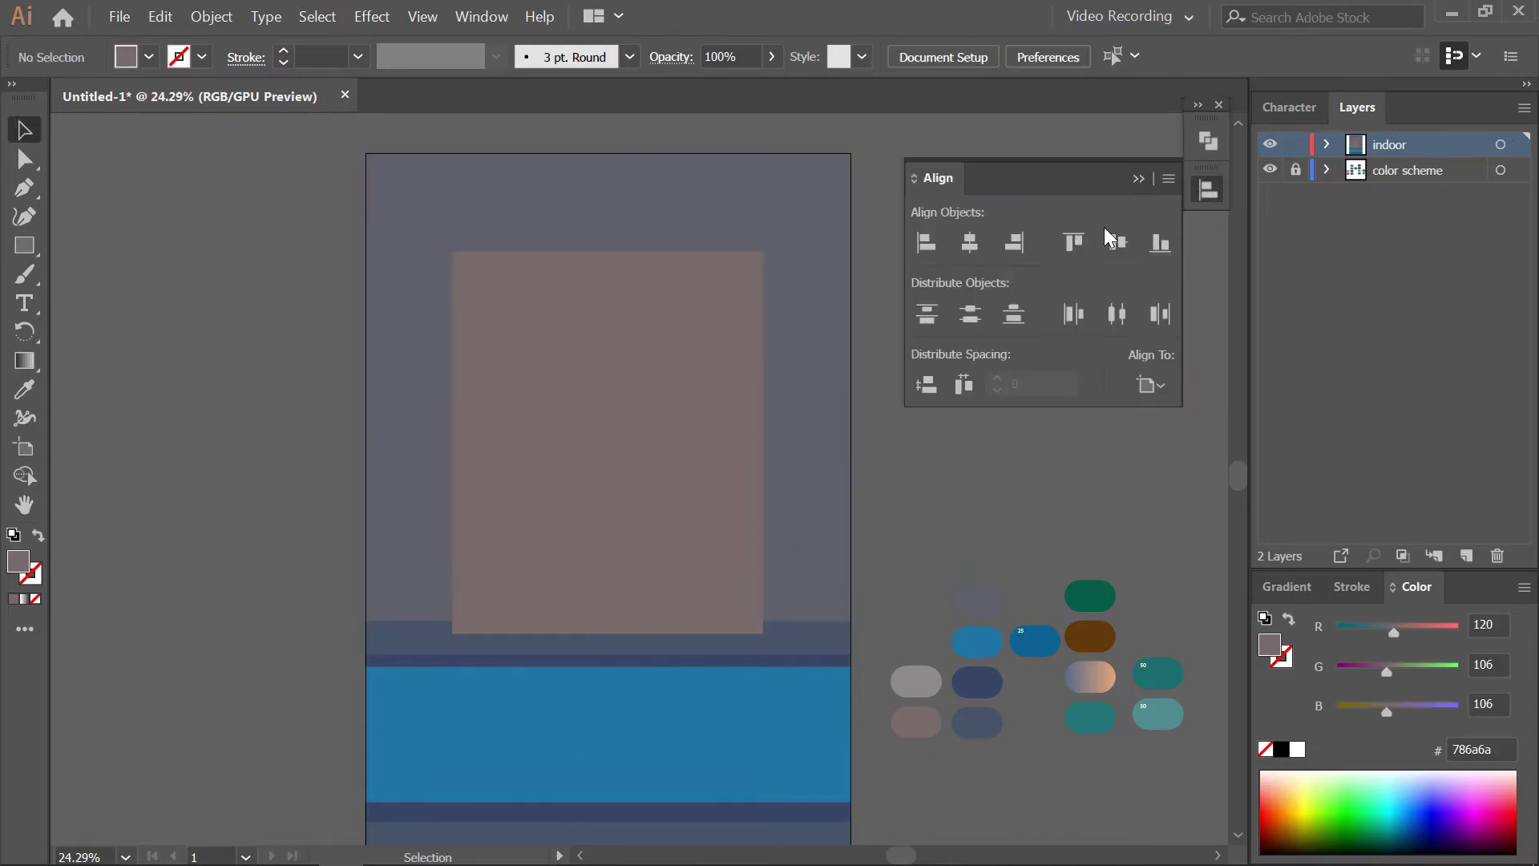
{"action": "key", "text": "ctrl+a"}
{"action": "left_click_drag", "start_coordinate": [722, 265], "coordinate": [721, 251]}
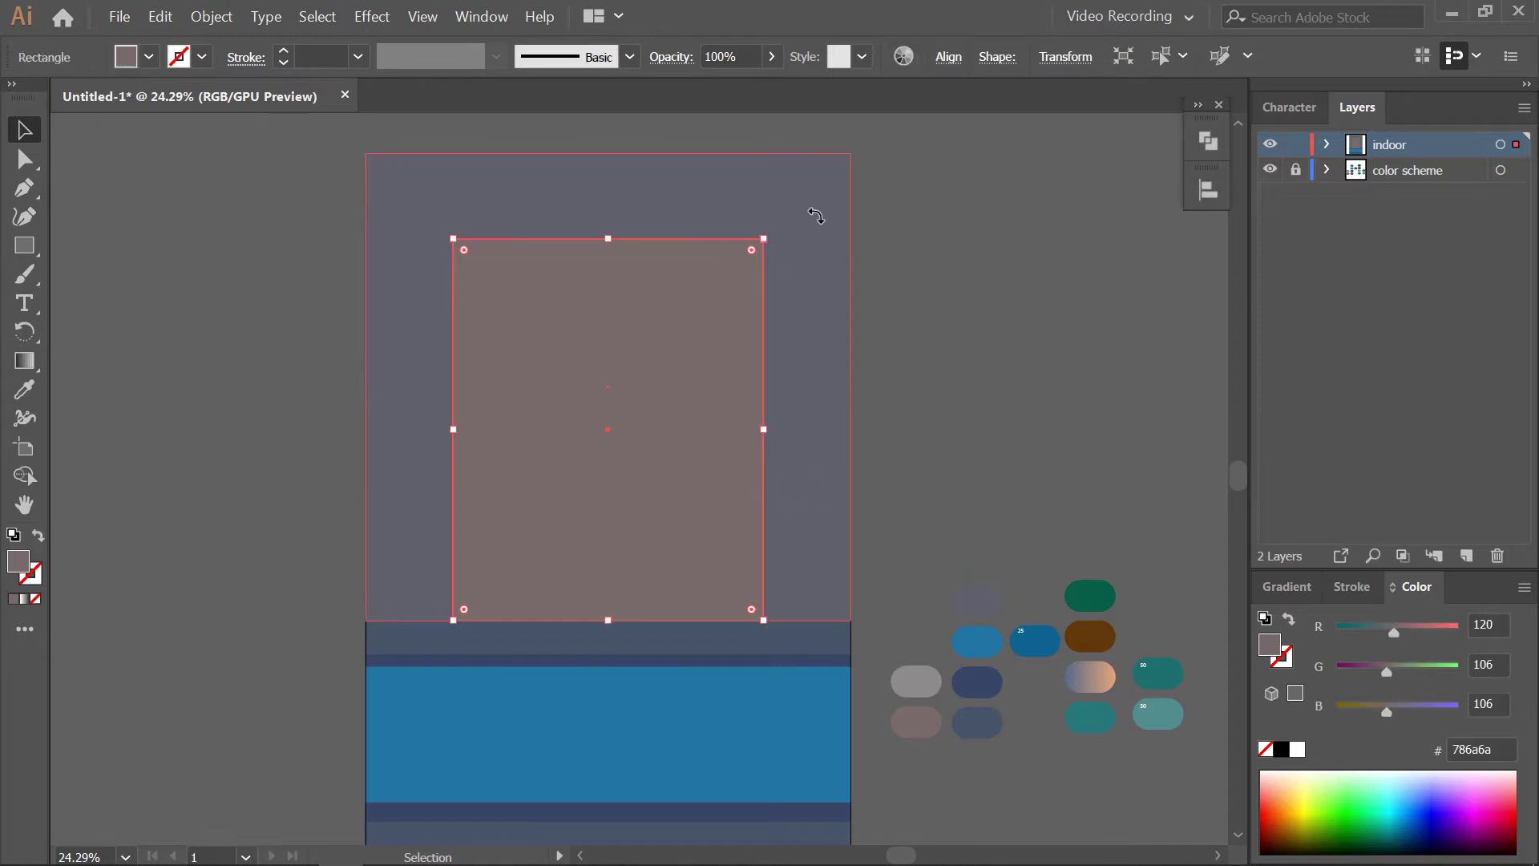
Round the pink rectangle's top corners into a full arch
{"action": "key", "text": "a"}
{"action": "left_click_drag", "start_coordinate": [469, 257], "coordinate": [586, 464]}
{"action": "key", "text": "v"}
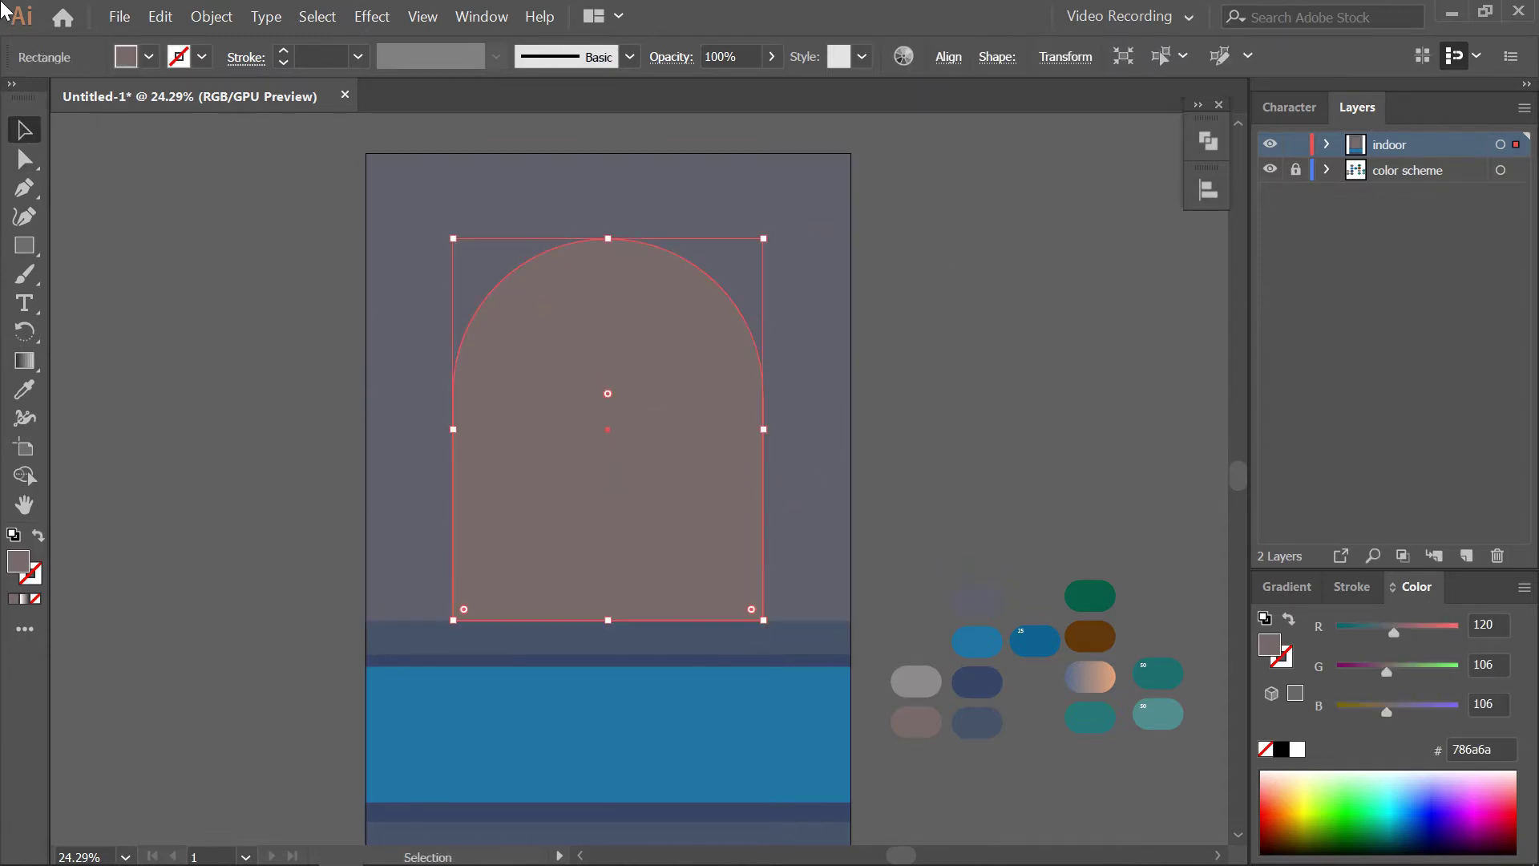
{"action": "left_click", "coordinate": [211, 16]}
Offset the arch and subtract the inner copy to leave a thin rim
{"action": "left_click", "coordinate": [634, 629]}
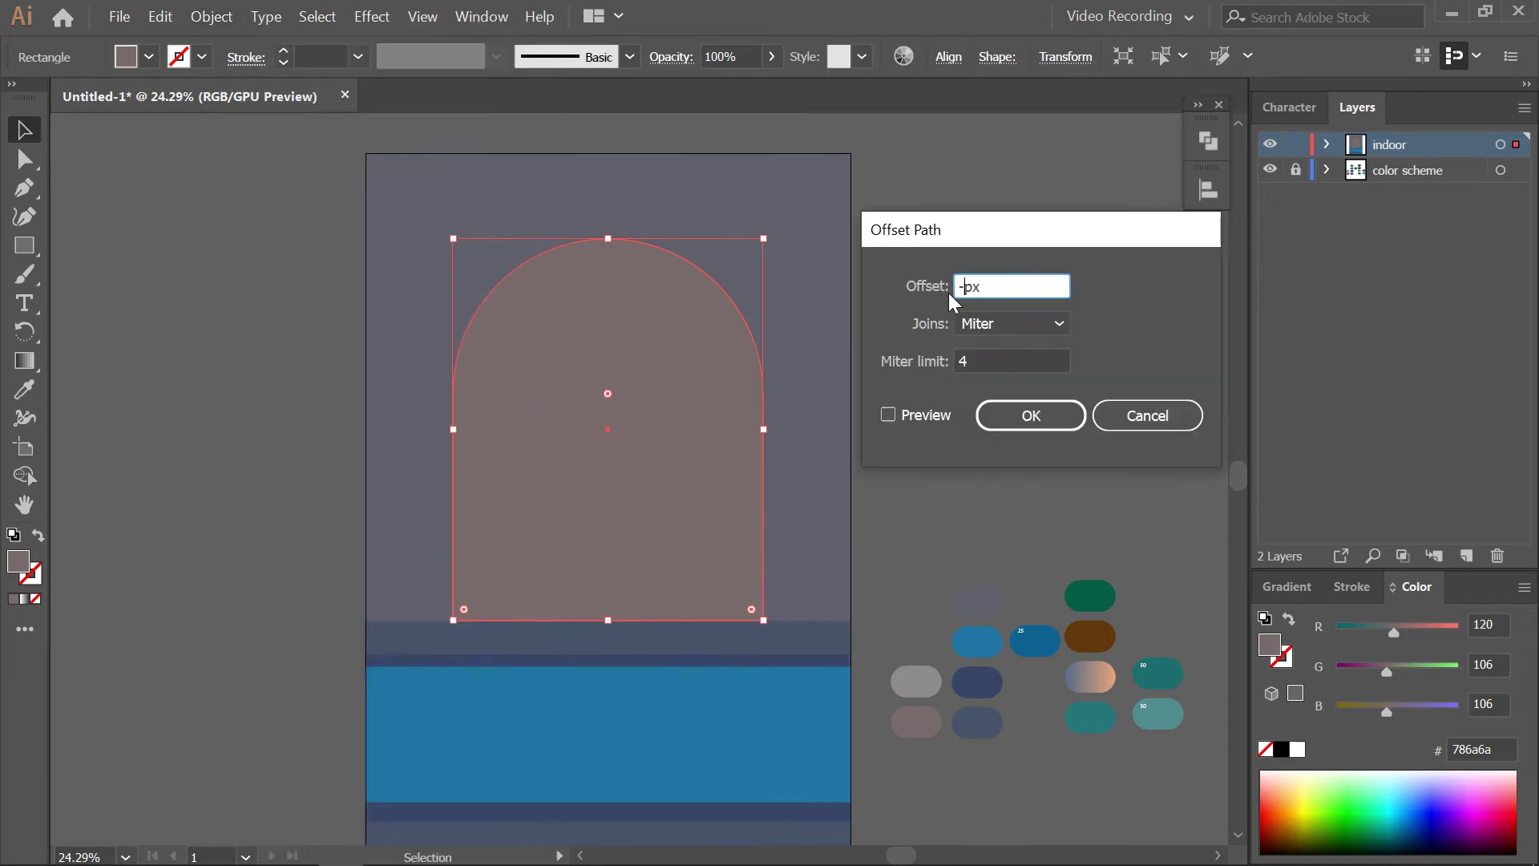
{"action": "key", "text": "Return"}
{"action": "left_click", "coordinate": [755, 337]}
{"action": "left_click", "coordinate": [661, 615], "text": "shift"}
{"action": "key", "text": "shift+m"}
{"action": "left_click", "coordinate": [623, 504], "text": "alt"}
Cut the arched opening out of the grey wall with Minus Front
{"action": "key", "text": "v"}
{"action": "left_click", "coordinate": [427, 274]}
{"action": "left_click", "coordinate": [603, 259]}
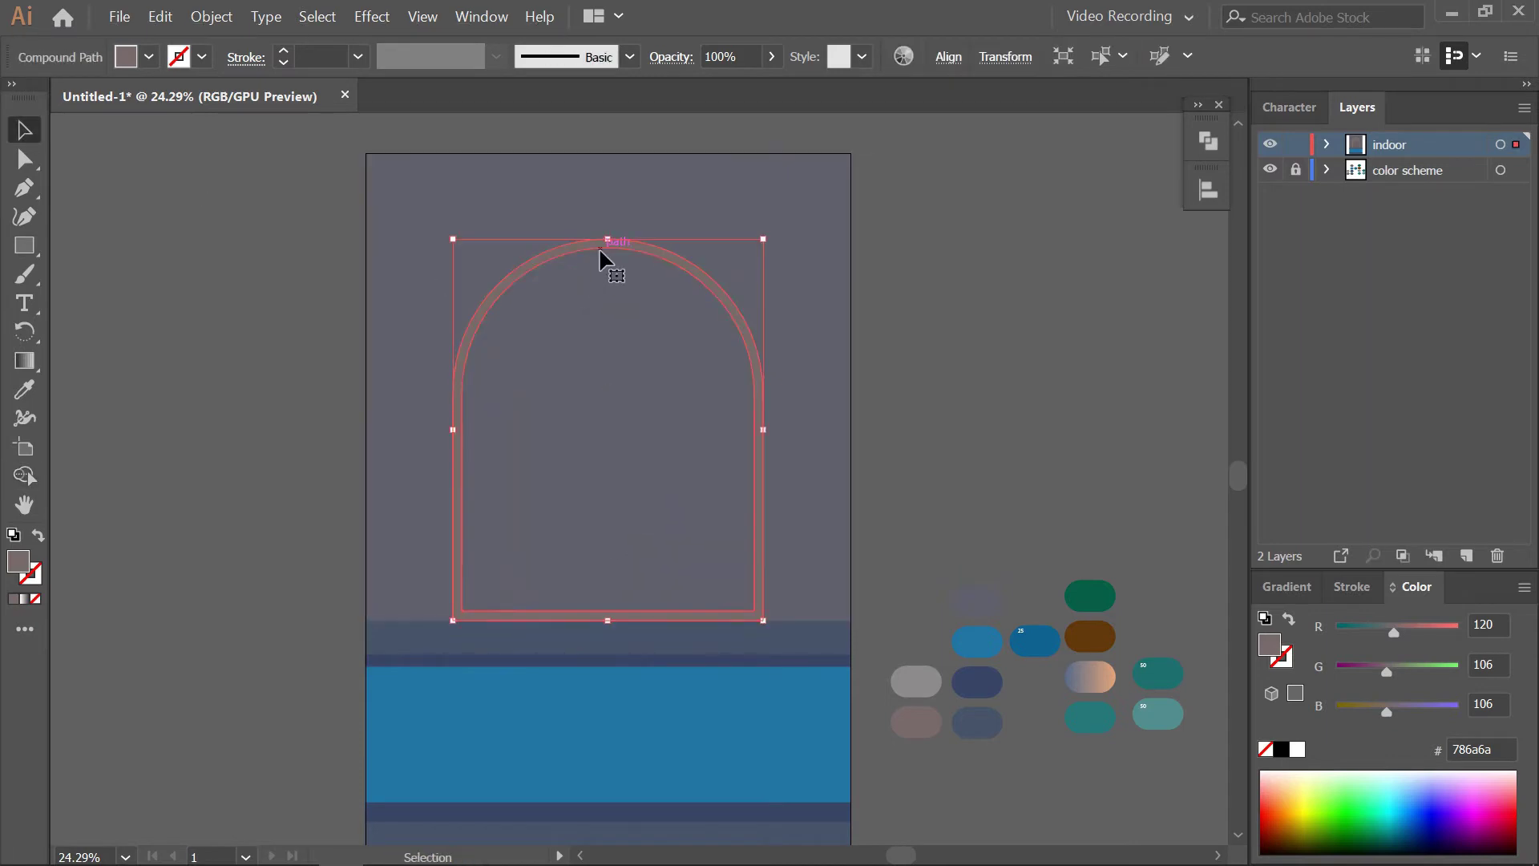
{"action": "left_click", "coordinate": [837, 529], "text": "shift"}
{"action": "key", "text": "shift+m"}
{"action": "left_click", "coordinate": [673, 522], "text": "alt"}
{"action": "left_click", "coordinate": [944, 522]}
Send the wall with its arched opening to the back
{"action": "key", "text": "ctrl+equal"}
{"action": "key", "text": "shift+ctrl+F9"}
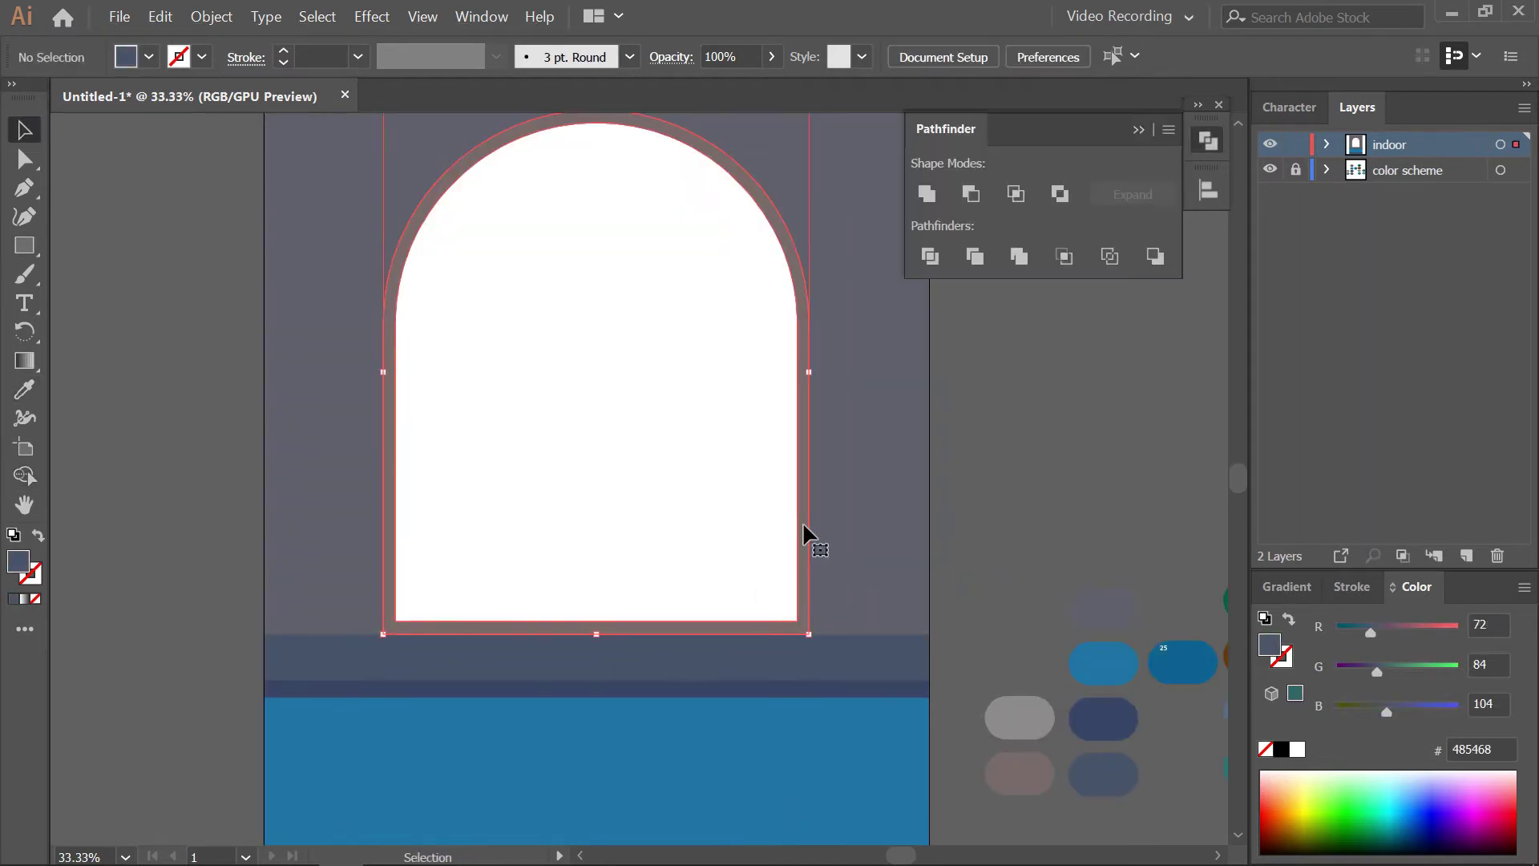
{"action": "left_click", "coordinate": [804, 530]}
{"action": "scroll", "coordinate": [898, 621], "scroll_direction": "up", "scroll_amount": 2}
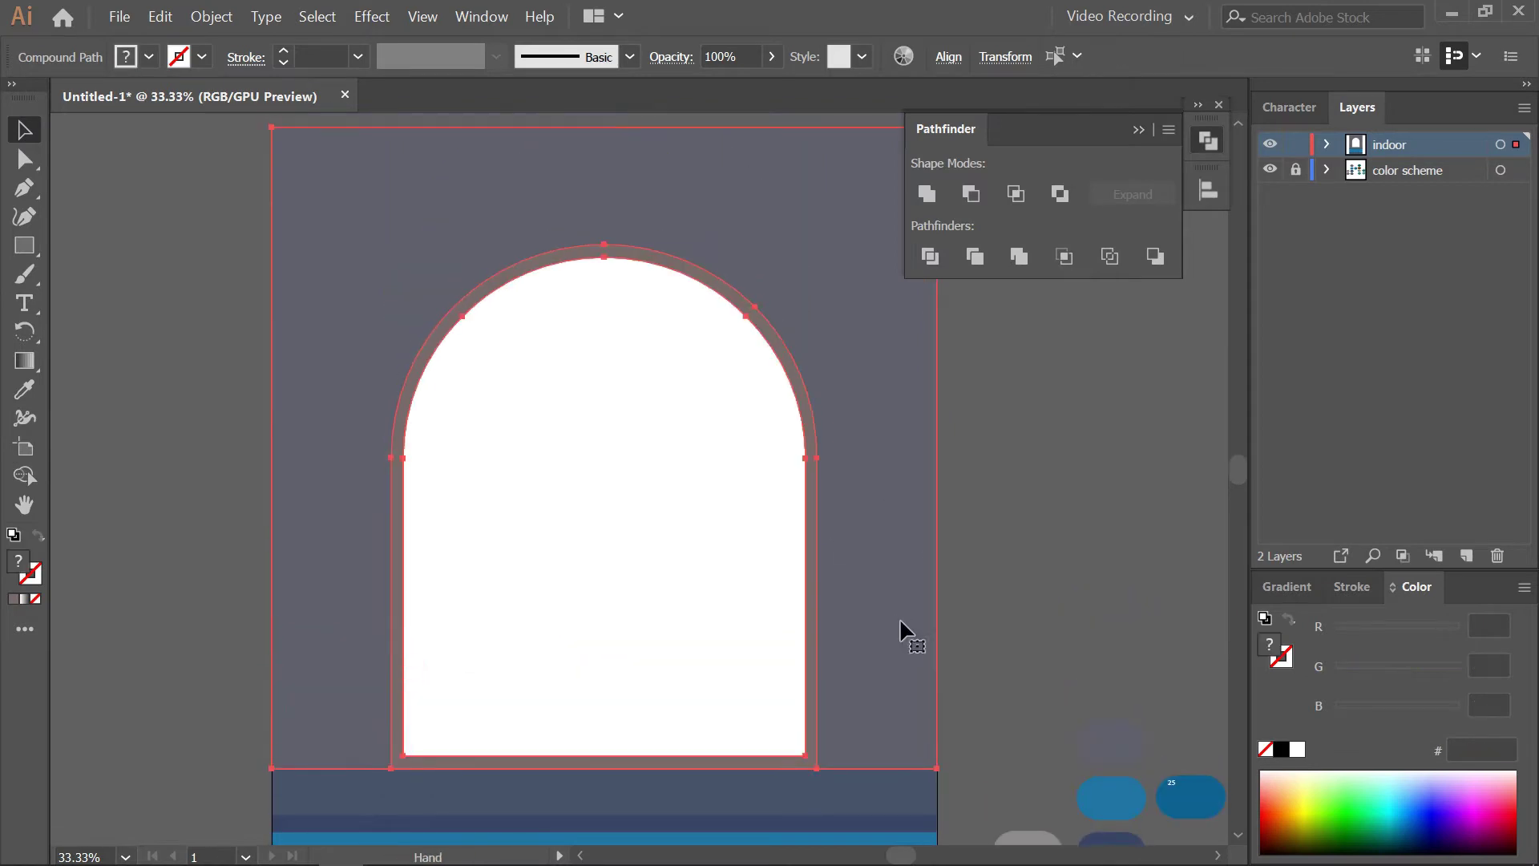
{"action": "left_click", "coordinate": [1007, 575]}
{"action": "left_click", "coordinate": [811, 639]}
{"action": "right_click", "coordinate": [813, 639]}
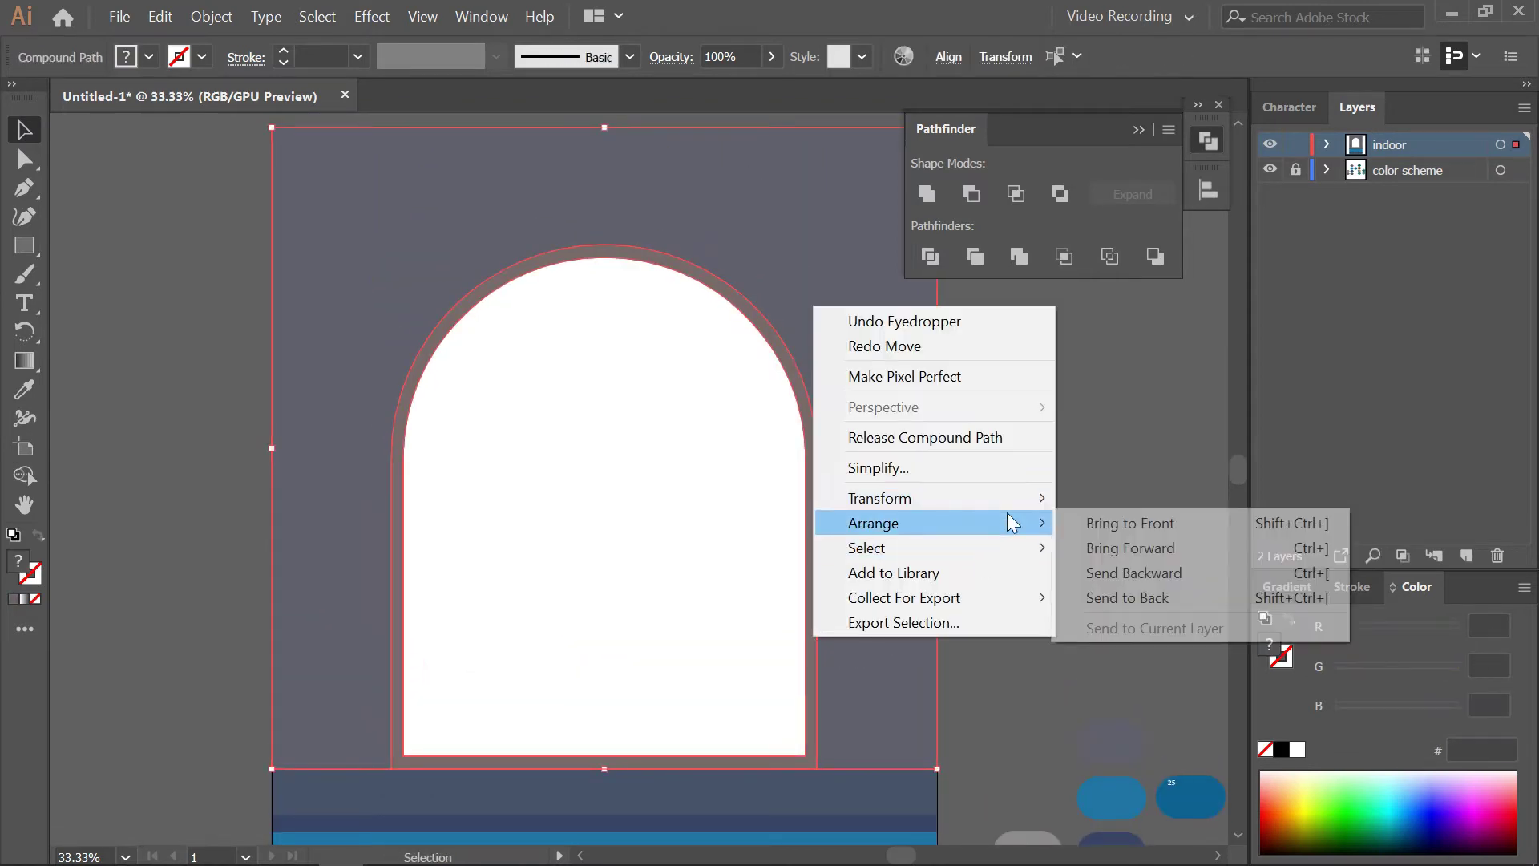
{"action": "left_click", "coordinate": [959, 660]}
Zoom out, add a new layer, and begin renaming it
{"action": "scroll", "coordinate": [639, 684], "scroll_direction": "down", "scroll_amount": 1}
{"action": "key", "text": "ctrl+minus"}
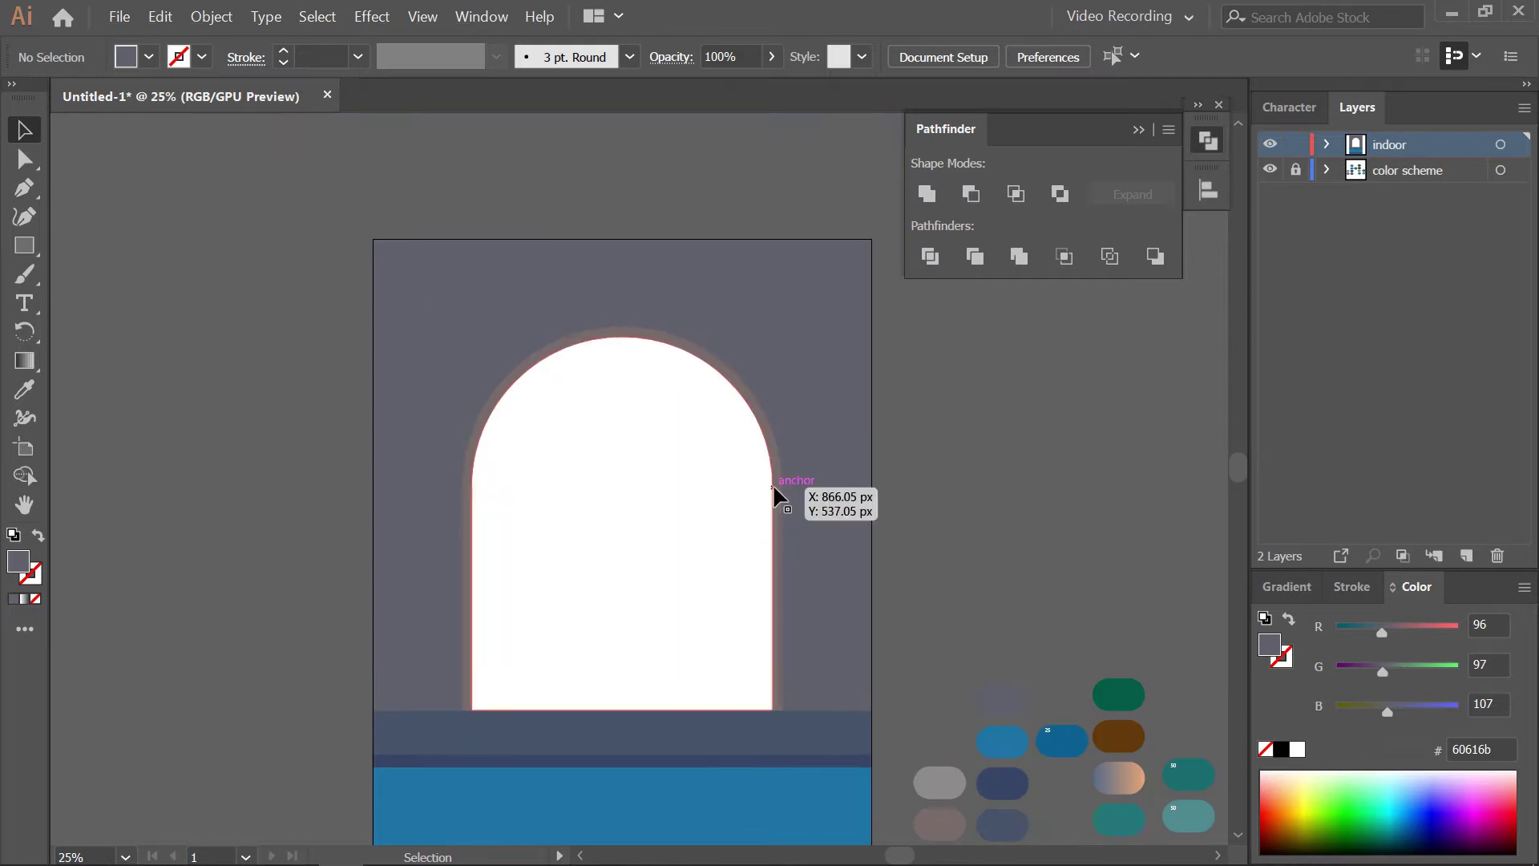
{"action": "scroll", "coordinate": [657, 659], "scroll_direction": "down", "scroll_amount": 1}
{"action": "left_click", "coordinate": [1466, 556]}
{"action": "double_click", "coordinate": [1403, 144]}
{"action": "type", "text": "outside"}
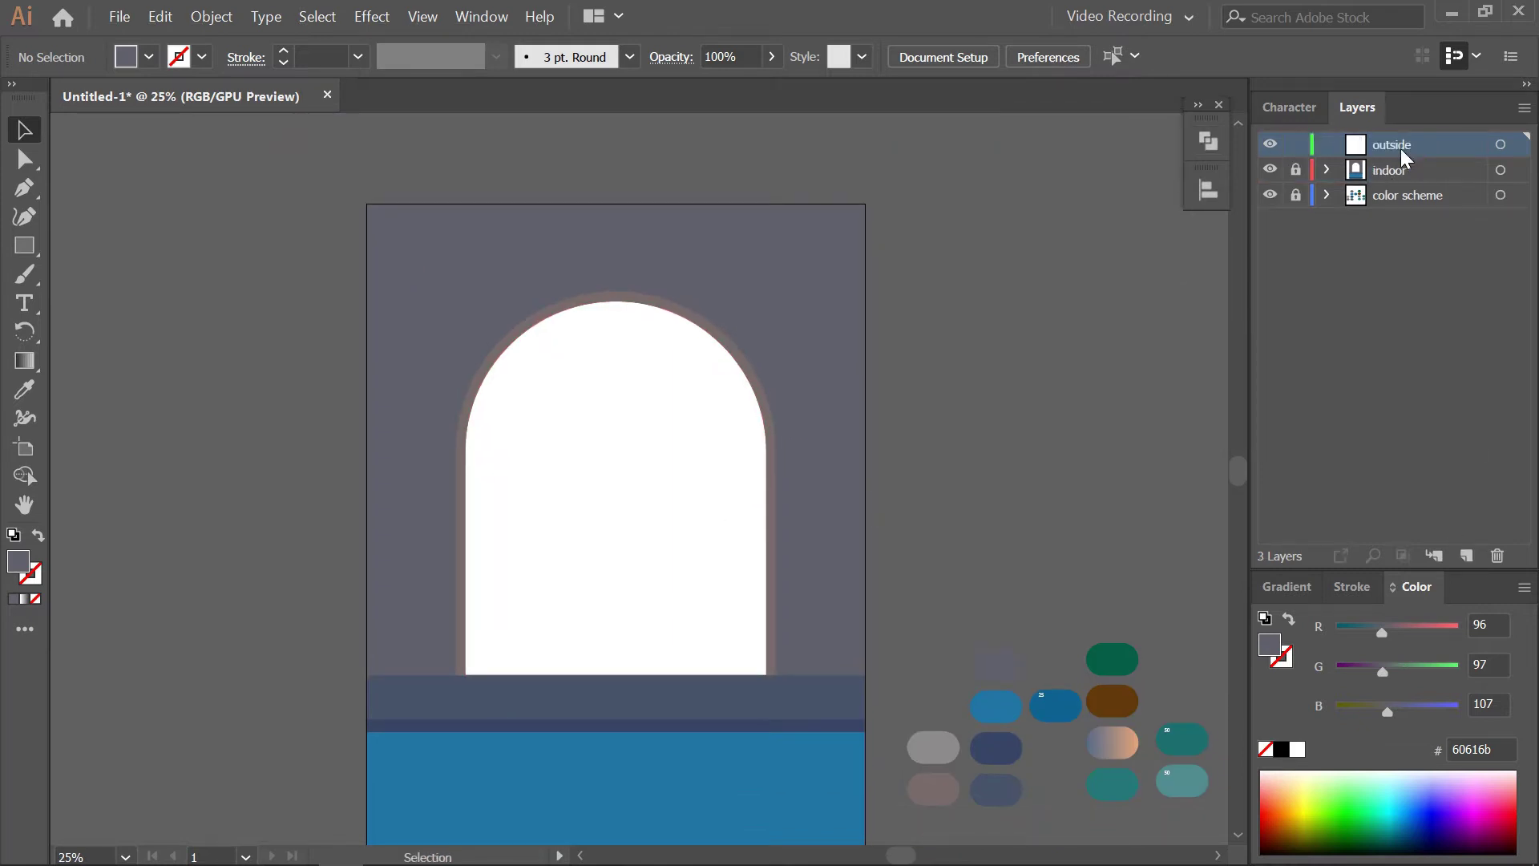
Draw a teal sea across the arch's lower part and move the outside layer below indoor
{"action": "left_click", "coordinate": [24, 246]}
{"action": "scroll", "coordinate": [1042, 674], "scroll_direction": "down", "scroll_amount": 2}
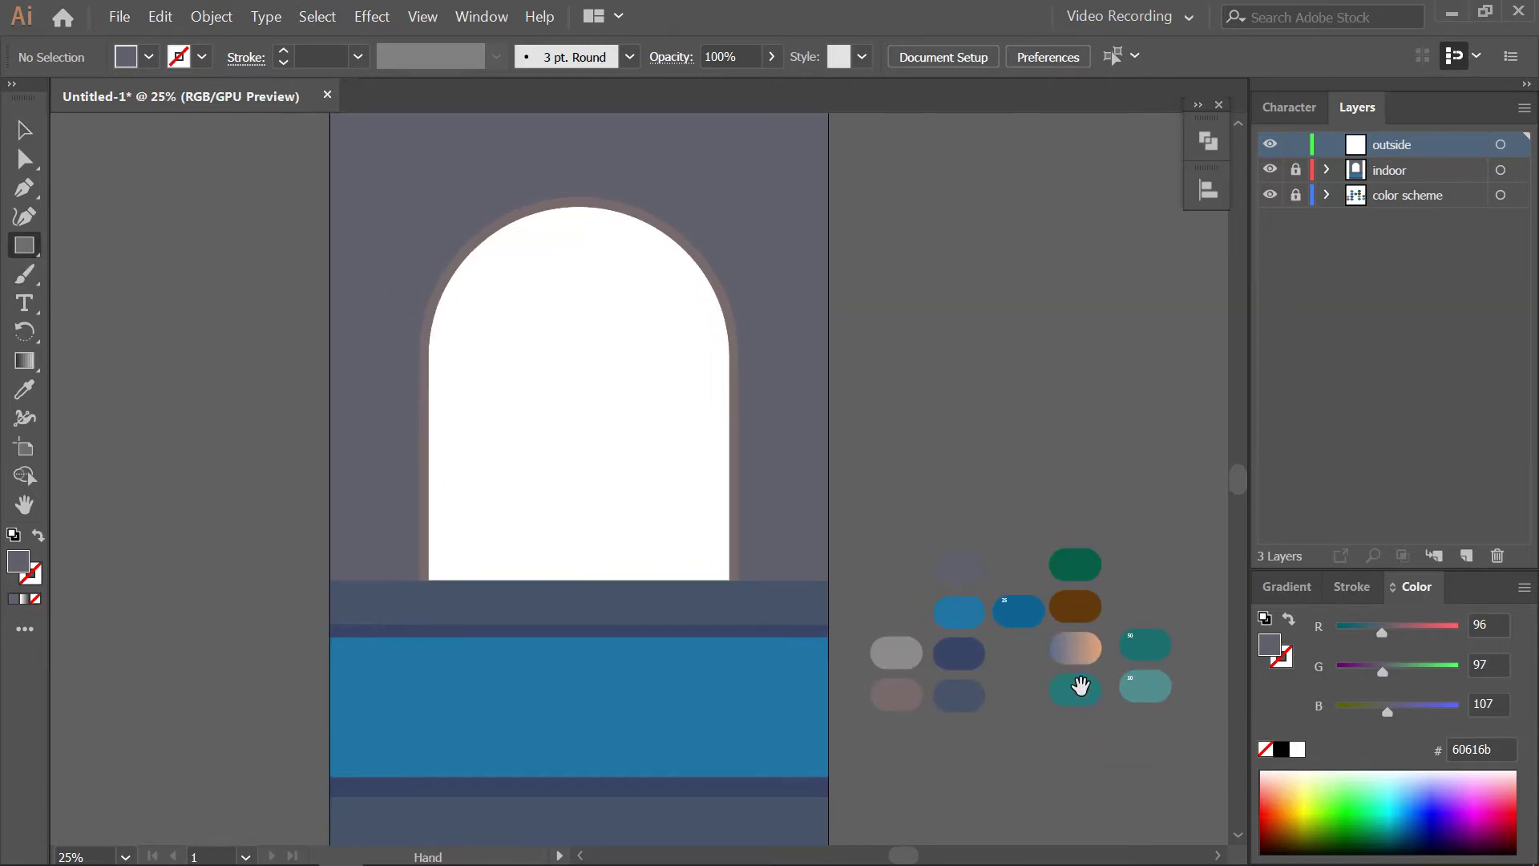
{"action": "key", "text": "i"}
{"action": "left_click", "coordinate": [1073, 691]}
{"action": "left_click_drag", "start_coordinate": [396, 454], "coordinate": [760, 599]}
{"action": "left_click_drag", "start_coordinate": [1431, 146], "coordinate": [1429, 178]}
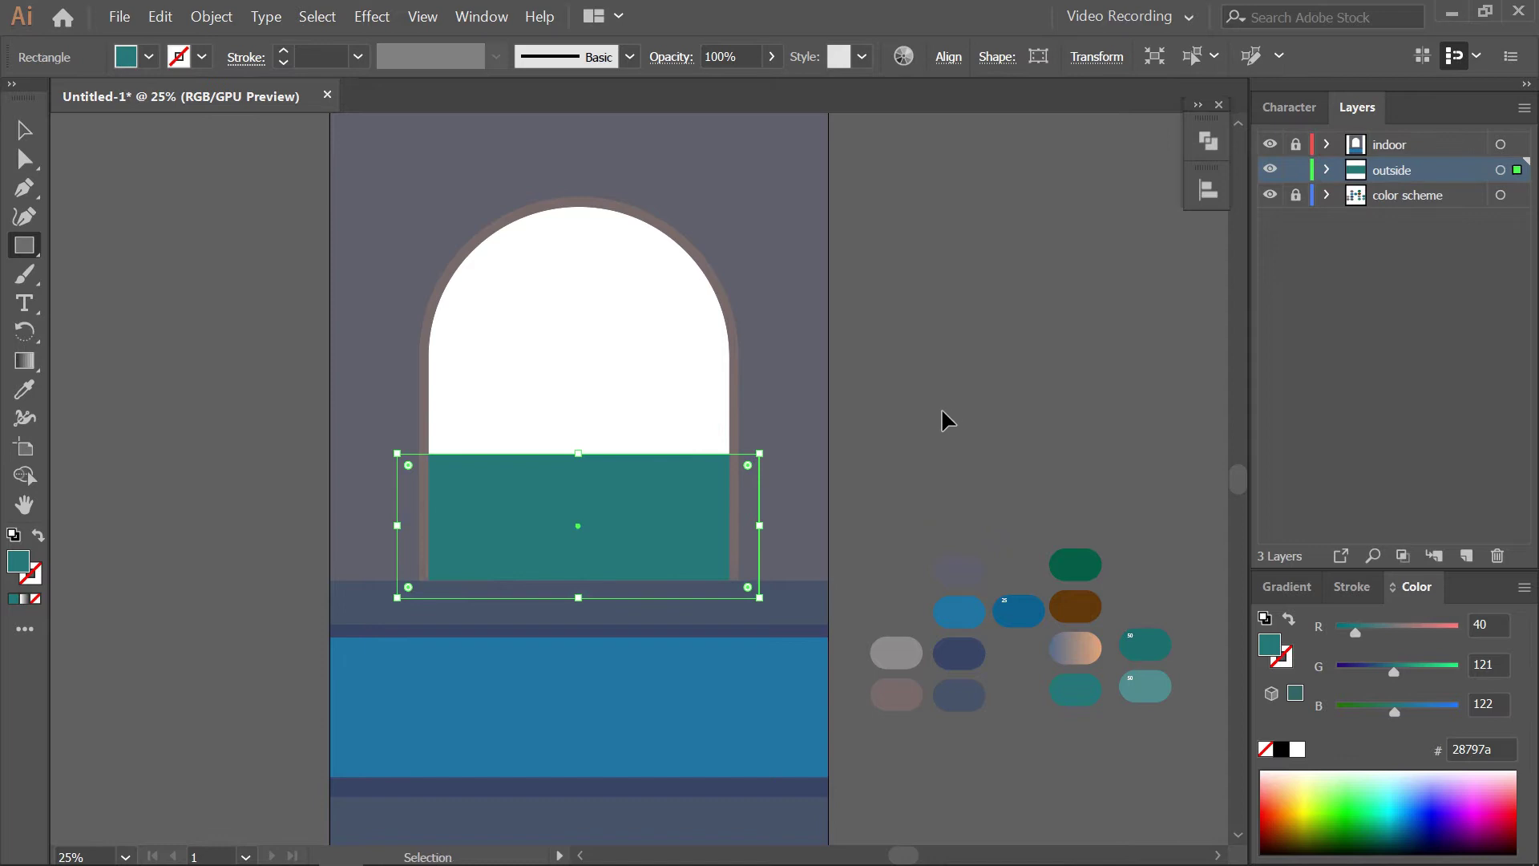
{"action": "left_click_drag", "start_coordinate": [578, 454], "coordinate": [578, 442]}
Draw a gradient sky rectangle over the arch's upper part and send it back
{"action": "key", "text": "ctrl+shift+a"}
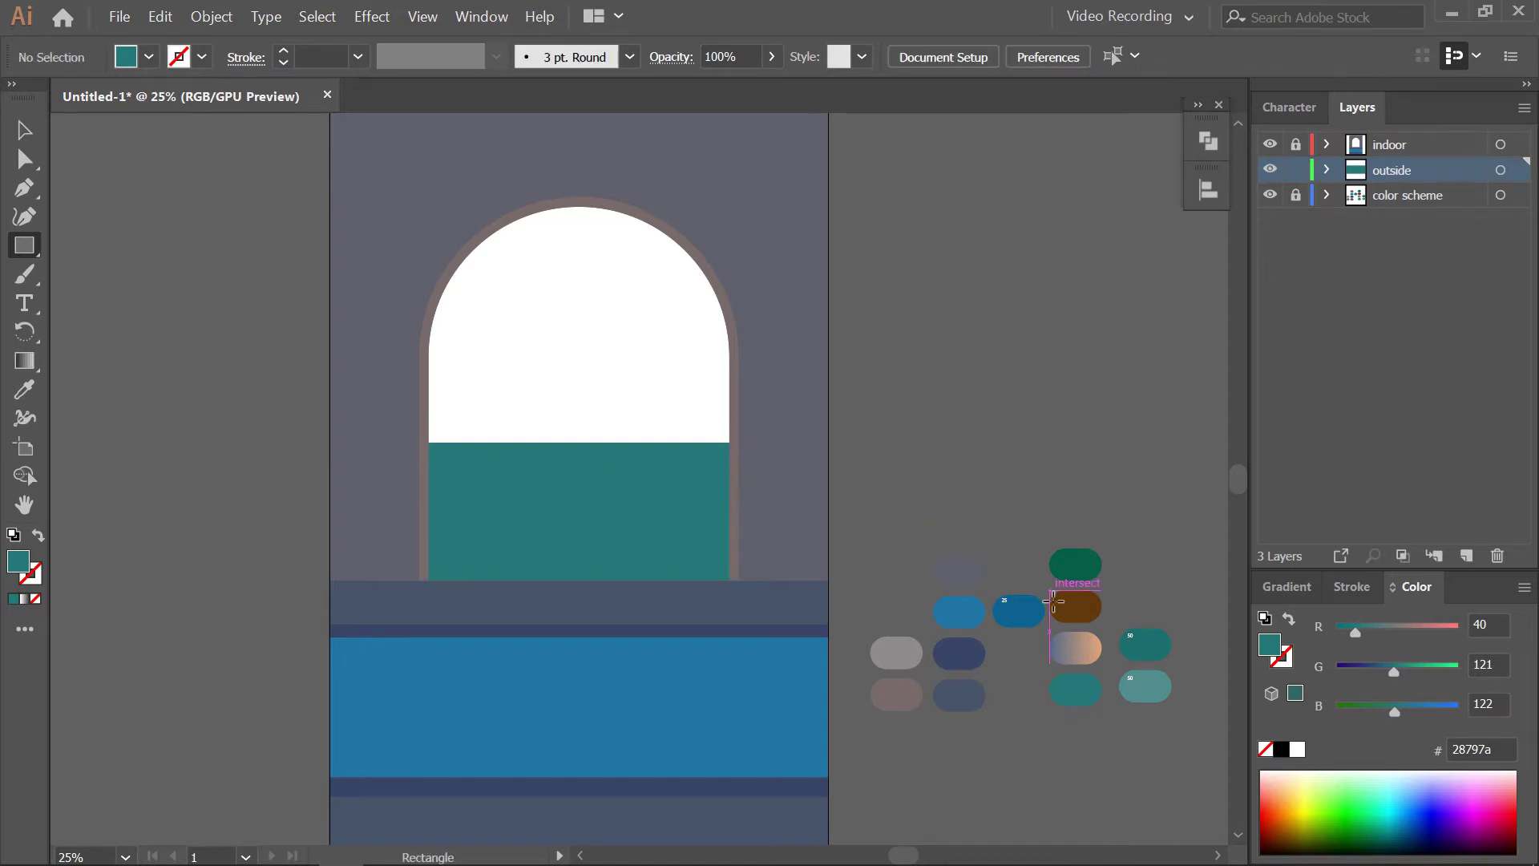
{"action": "key", "text": "i"}
{"action": "left_click", "coordinate": [1086, 635]}
{"action": "key", "text": "m"}
{"action": "left_click_drag", "start_coordinate": [388, 193], "coordinate": [760, 447]}
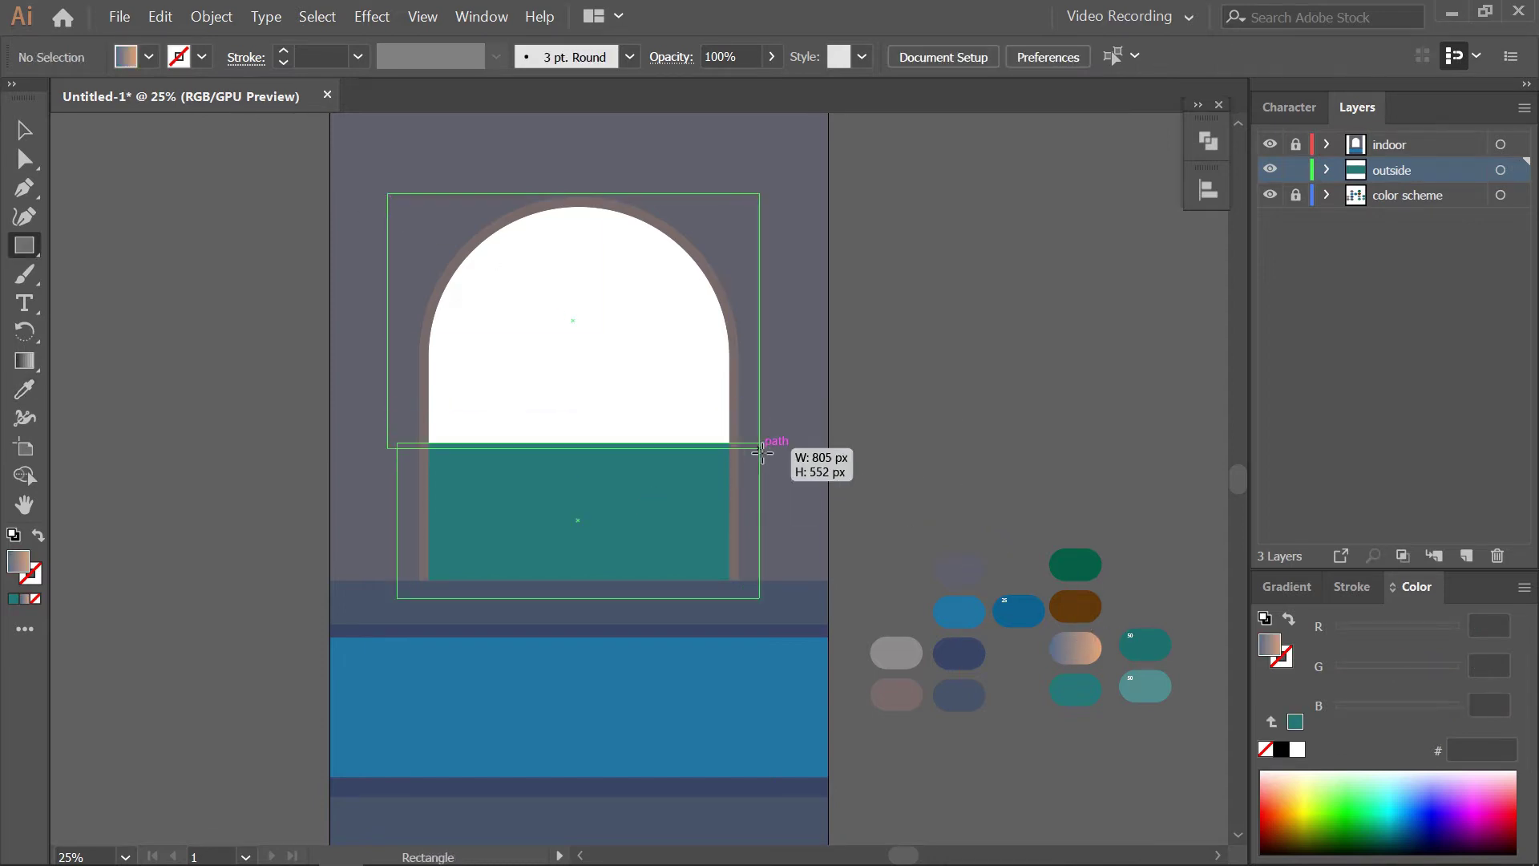
{"action": "right_click", "coordinate": [760, 448]}
{"action": "left_click", "coordinate": [1042, 826]}
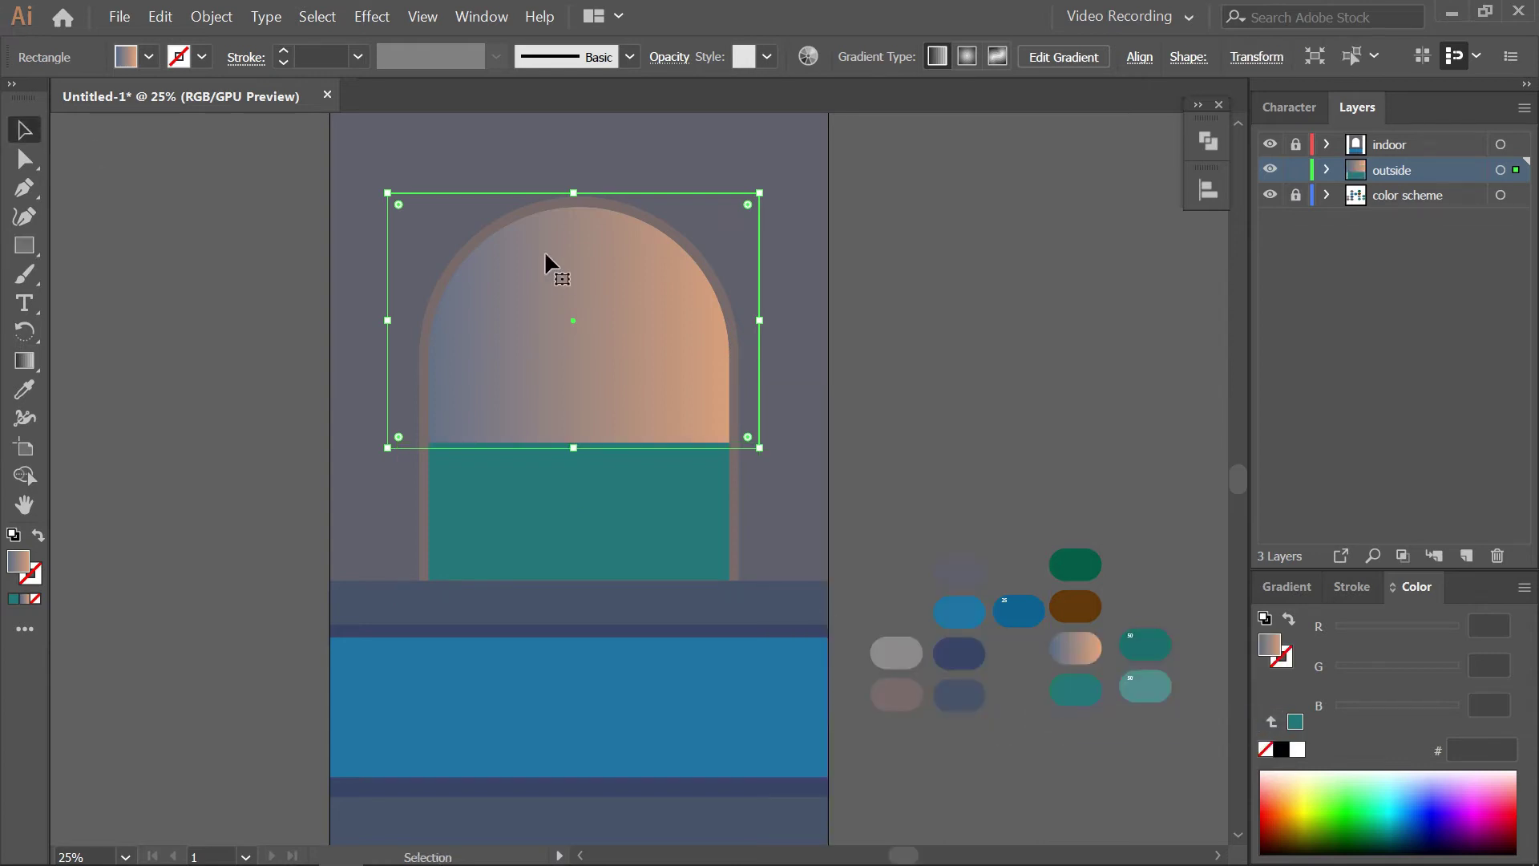
Make the sky fade vertically from blue-grey to peach, then add a tree layer
{"action": "key", "text": "g"}
{"action": "left_click_drag", "start_coordinate": [581, 167], "coordinate": [575, 363]}
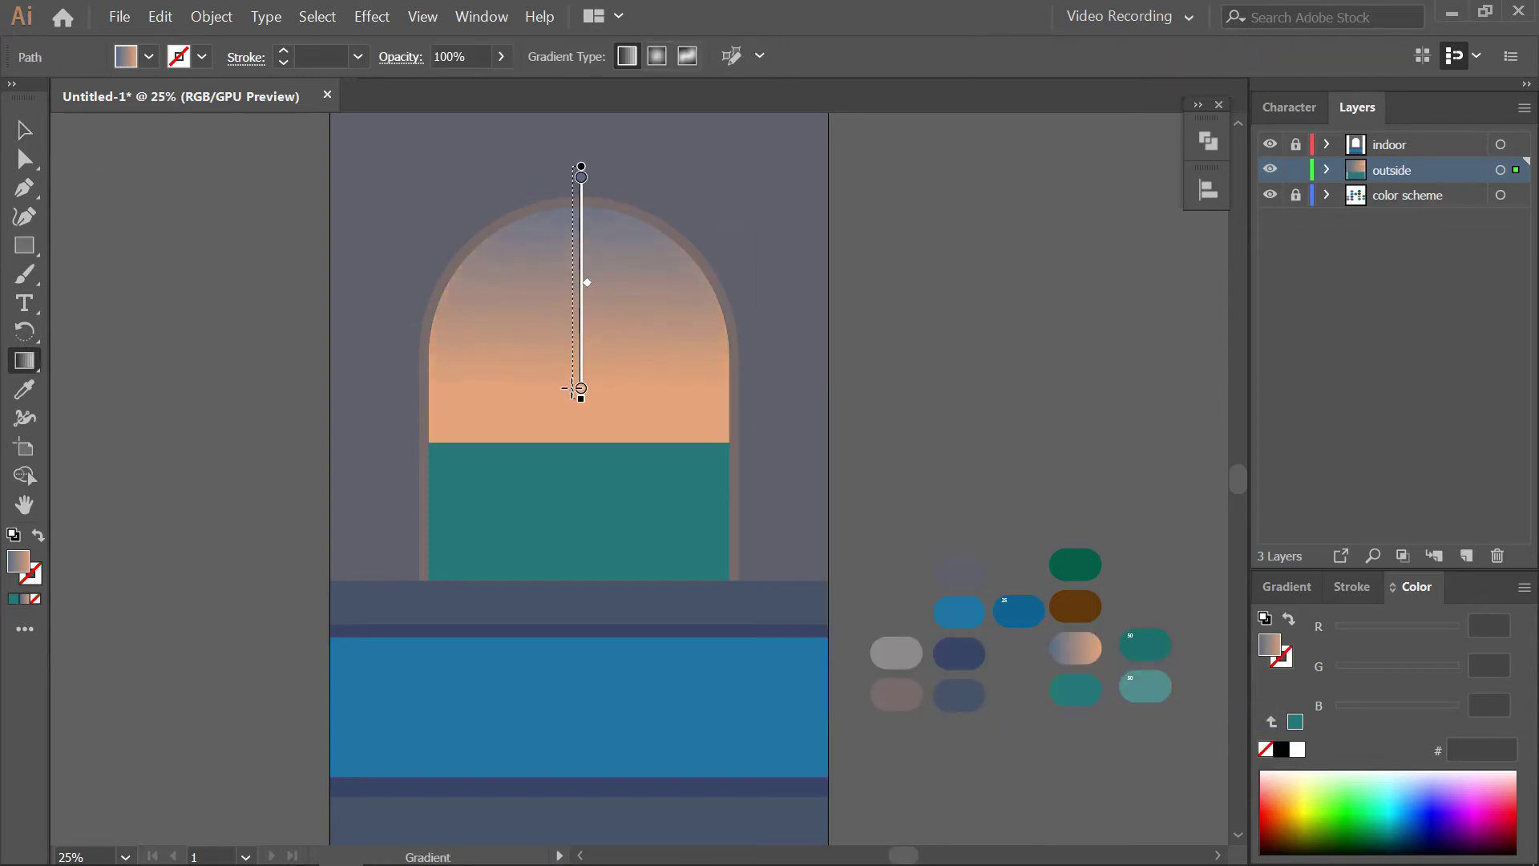
{"action": "key", "text": "v"}
{"action": "key", "text": "ctrl+shift+a"}
{"action": "scroll", "coordinate": [931, 505], "scroll_direction": "down", "scroll_amount": 1}
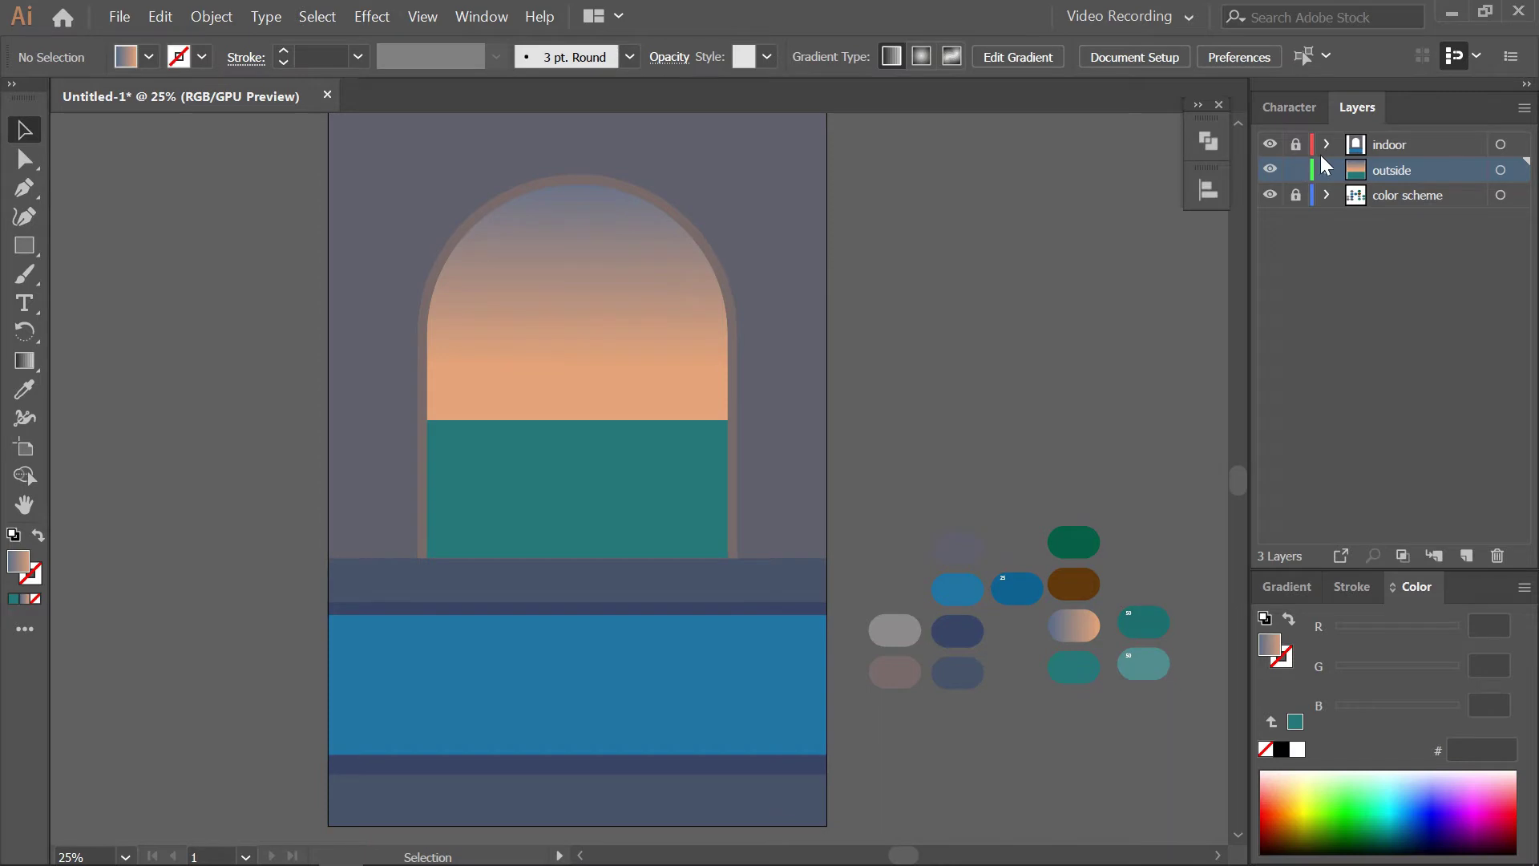
{"action": "left_click", "coordinate": [1473, 558]}
{"action": "type", "text": "tree"}
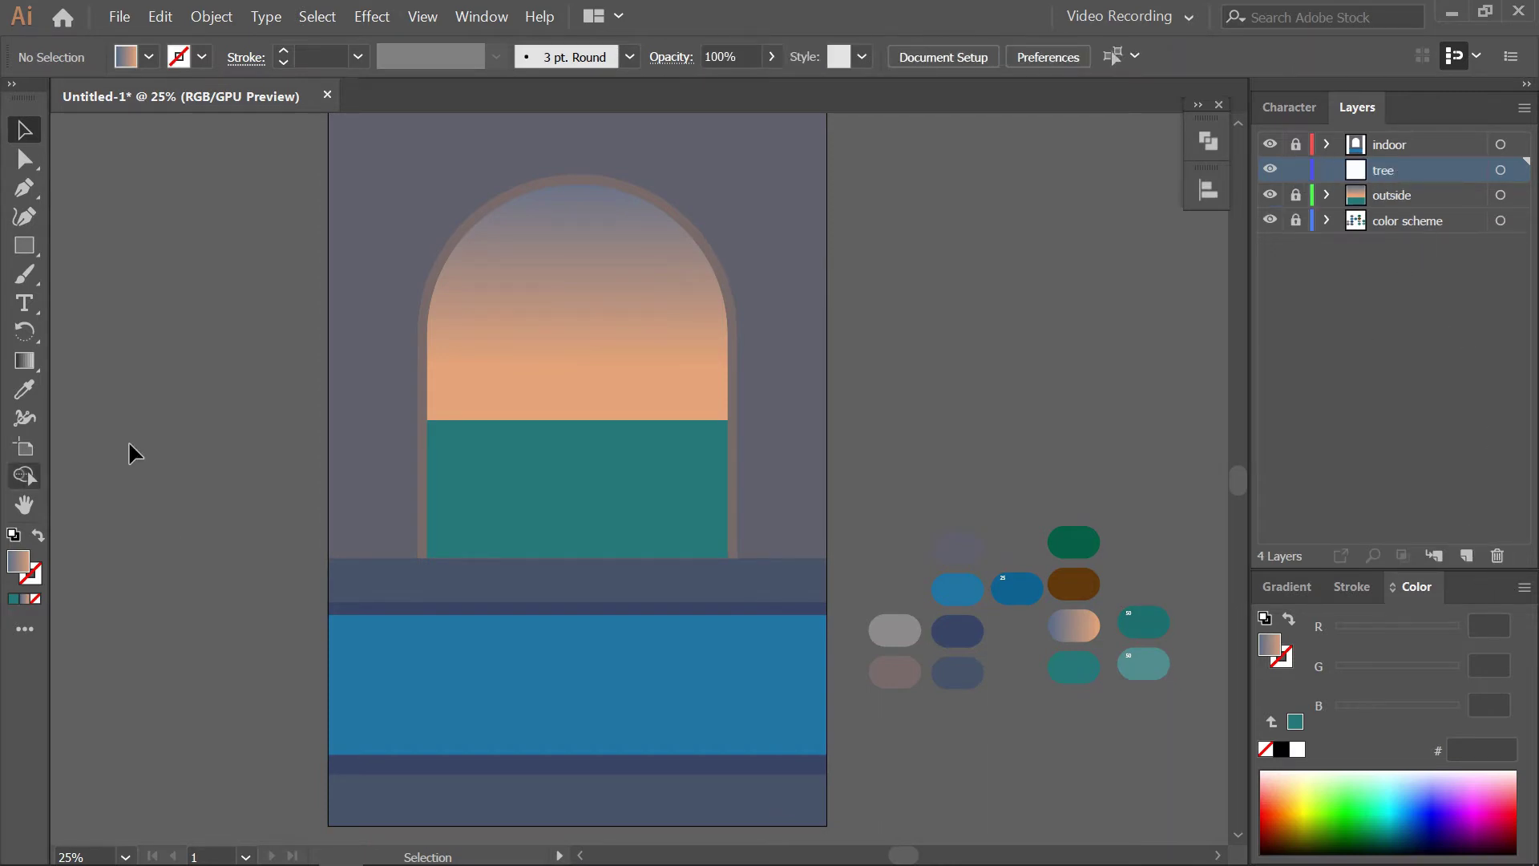
Draw a slender curved palm trunk path rising from the horizon with the Pen tool
{"action": "key", "text": "p"}
{"action": "scroll", "coordinate": [656, 366], "scroll_direction": "up", "scroll_amount": 3}
{"action": "left_click", "coordinate": [649, 540]}
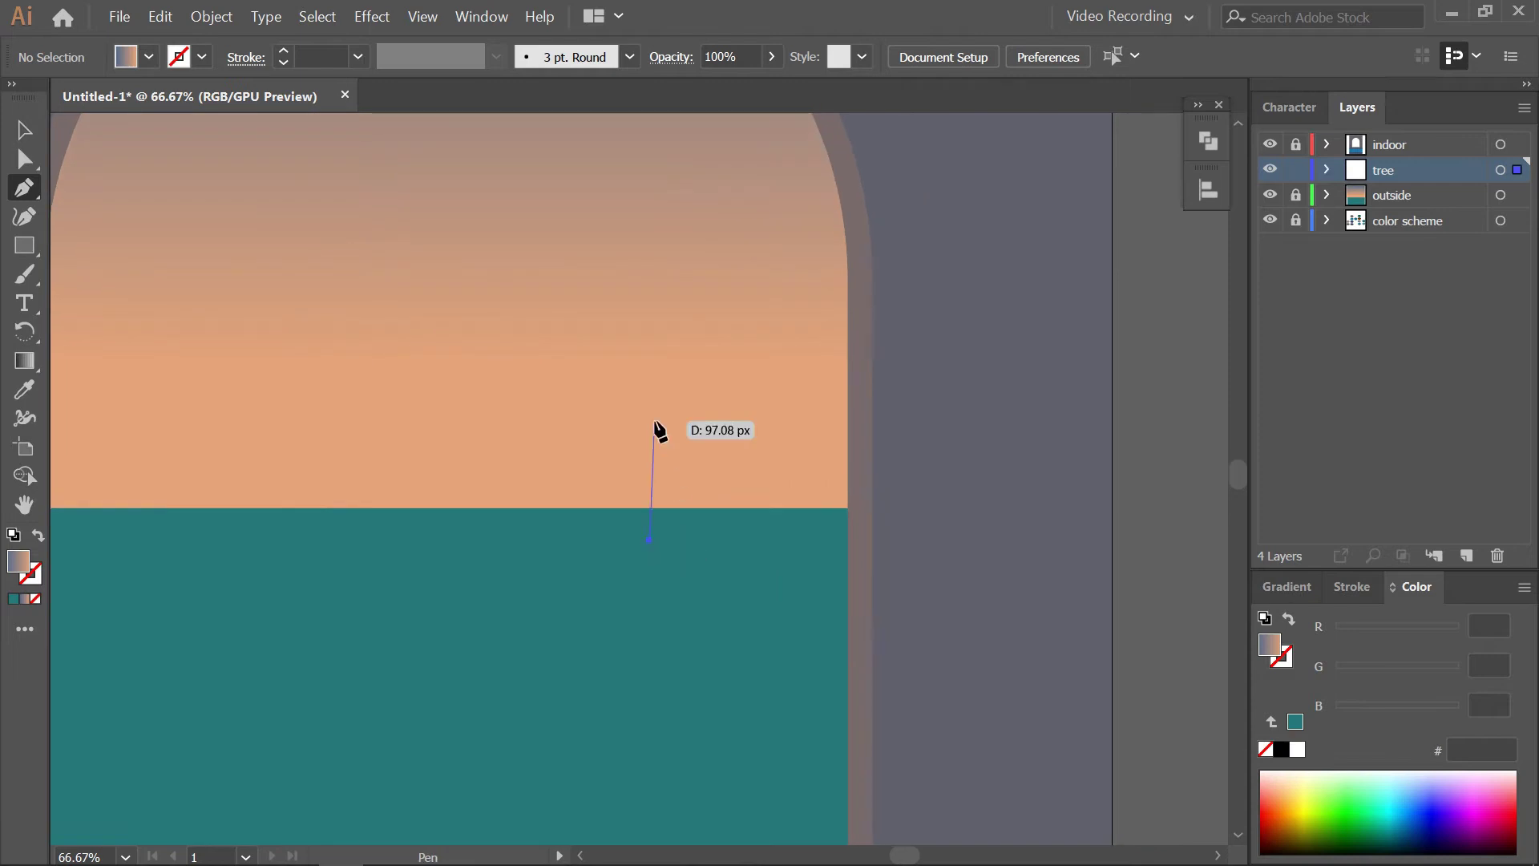
{"action": "left_click", "coordinate": [655, 484]}
{"action": "left_click_drag", "start_coordinate": [615, 289], "coordinate": [561, 224]}
{"action": "left_click_drag", "start_coordinate": [614, 290], "coordinate": [672, 541]}
{"action": "left_click_drag", "start_coordinate": [665, 593], "coordinate": [664, 543]}
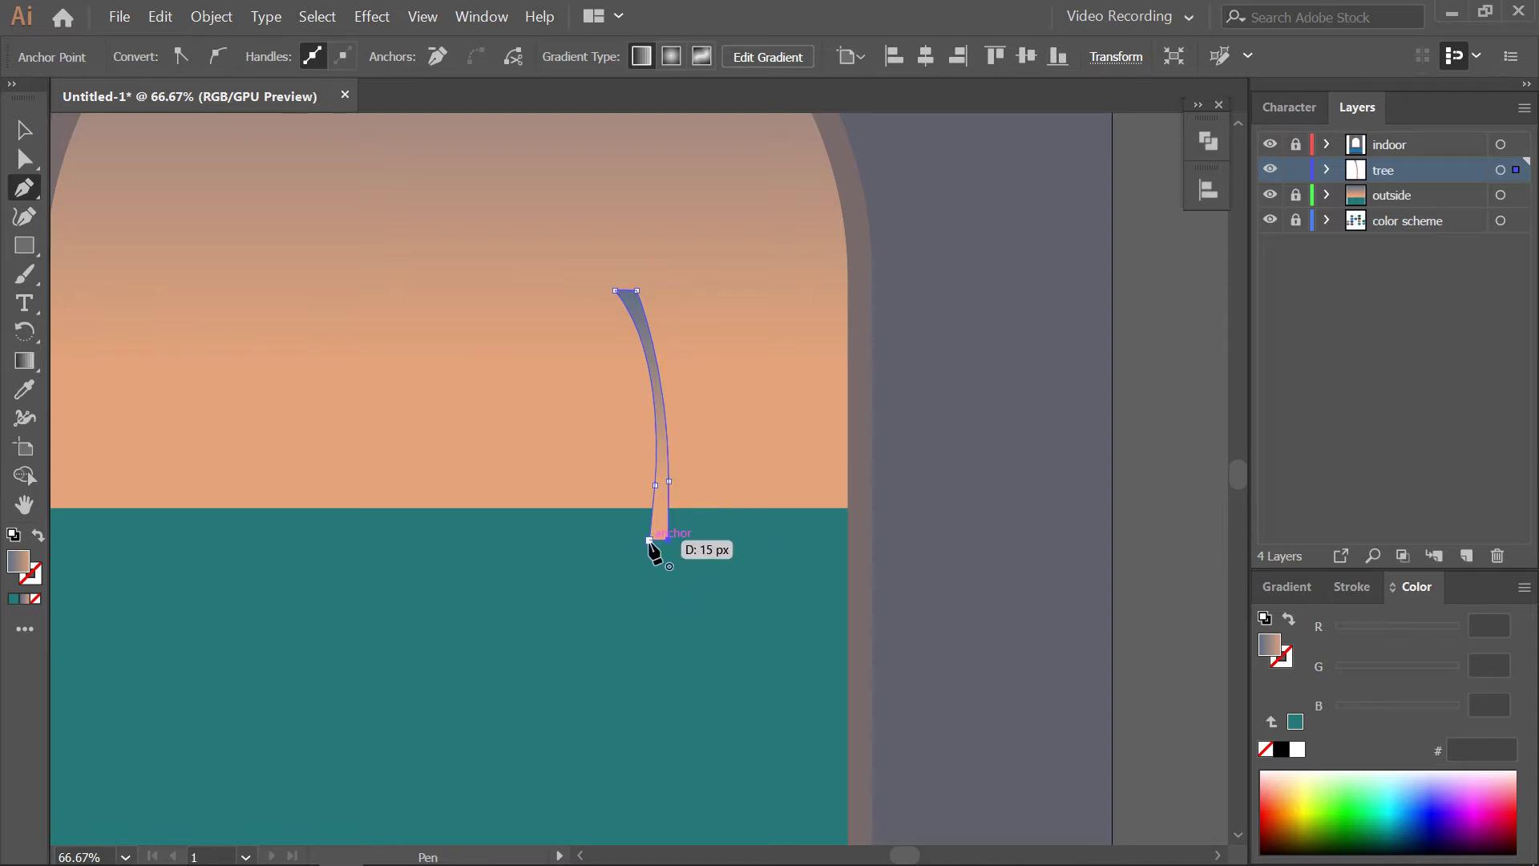
{"action": "key", "text": "ctrl+minus"}
{"action": "key", "text": "ctrl+minus"}
{"action": "key", "text": "ctrl+minus"}
Fill the trunk with the brown swatch and deselect it
{"action": "key", "text": "i"}
{"action": "left_click", "coordinate": [992, 646]}
{"action": "key", "text": "ctrl+plus"}
{"action": "key", "text": "ctrl+plus"}
{"action": "key", "text": "ctrl+plus"}
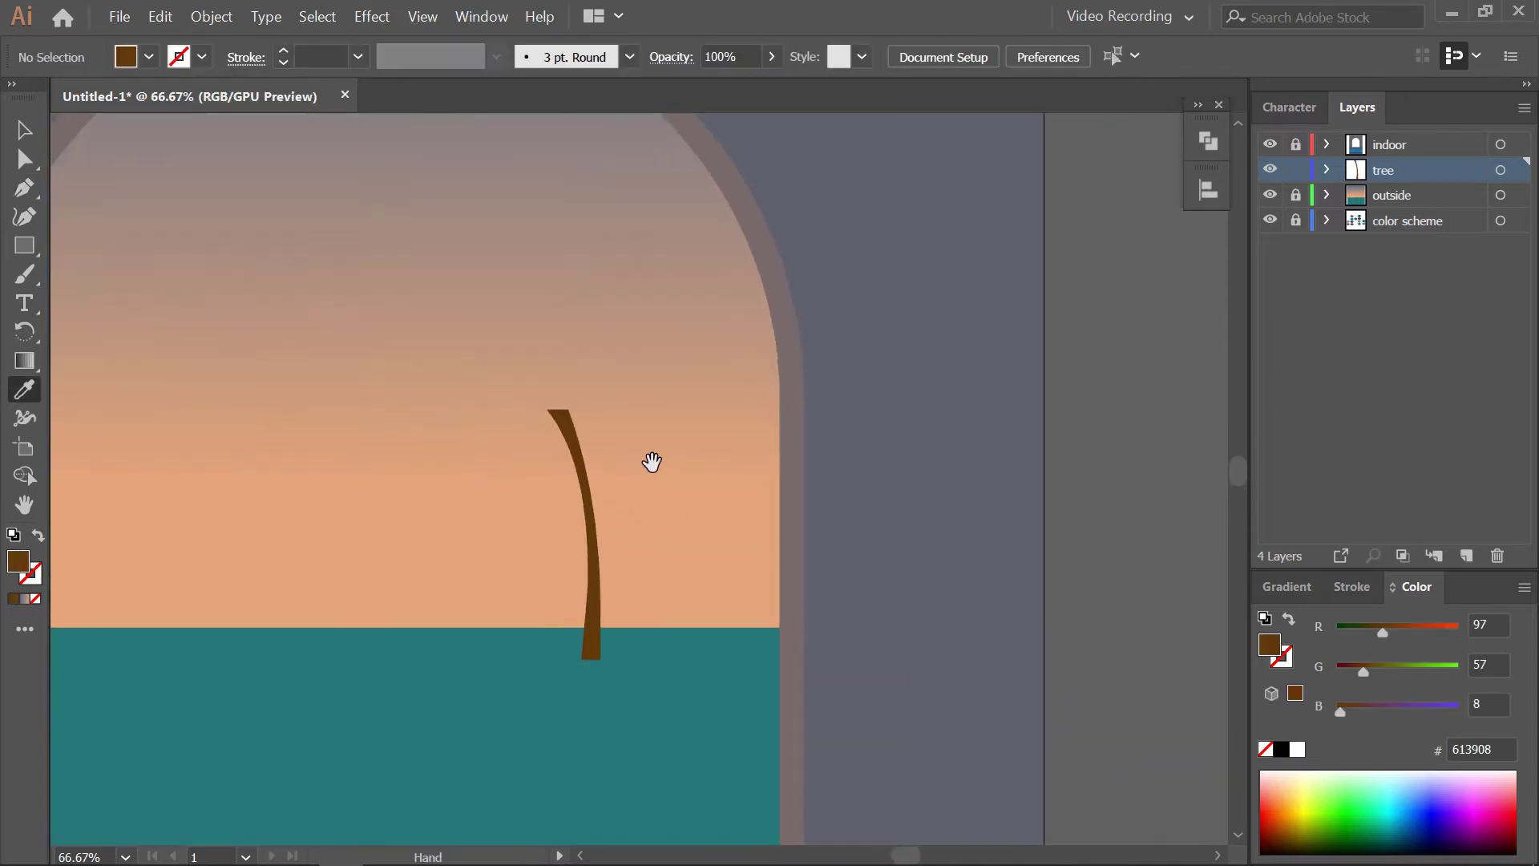
{"action": "key", "text": "ctrl+minus"}
{"action": "key", "text": "ctrl+minus"}
{"action": "key", "text": "ctrl+minus"}
{"action": "key", "text": "ctrl+shift+a"}
{"action": "left_click", "coordinate": [922, 603]}
{"action": "key", "text": "p"}
{"action": "key", "text": "ctrl+plus"}
{"action": "key", "text": "ctrl+plus"}
{"action": "key", "text": "ctrl+plus"}
{"action": "key", "text": "ctrl+plus"}
{"action": "key", "text": "ctrl+plus"}
{"action": "key", "text": "ctrl+plus"}
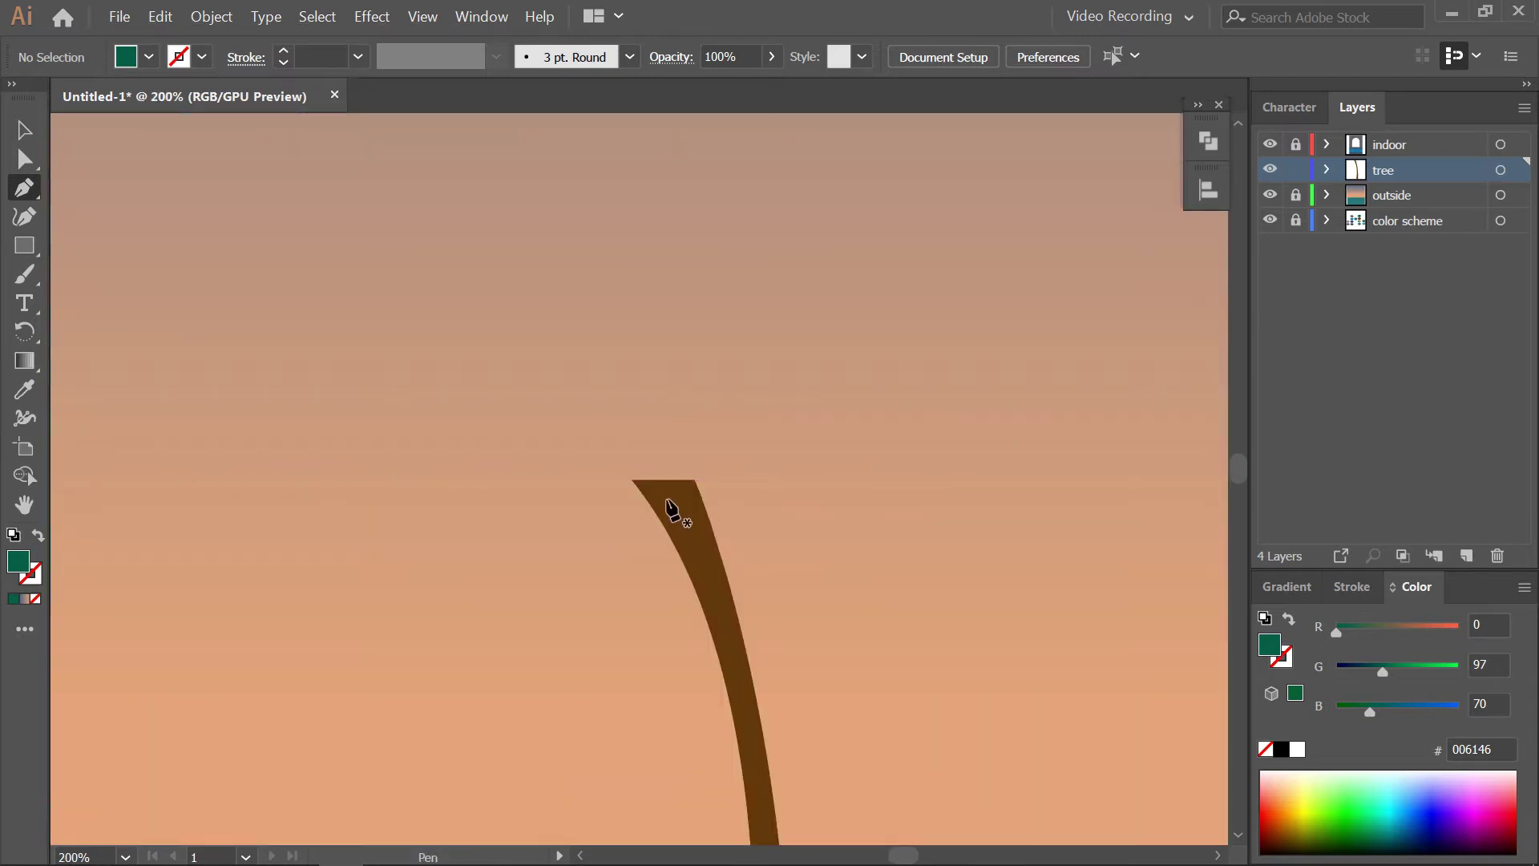
Begin the Pen-drawn leaf outline at the trunk top with lower-left and upper curved leaves
{"action": "left_click", "coordinate": [666, 493]}
{"action": "key", "text": "ctrl+minus"}
{"action": "key", "text": "ctrl+minus"}
{"action": "key", "text": "ctrl+minus"}
{"action": "key", "text": "ctrl+minus"}
{"action": "left_click_drag", "start_coordinate": [548, 612], "coordinate": [553, 611]}
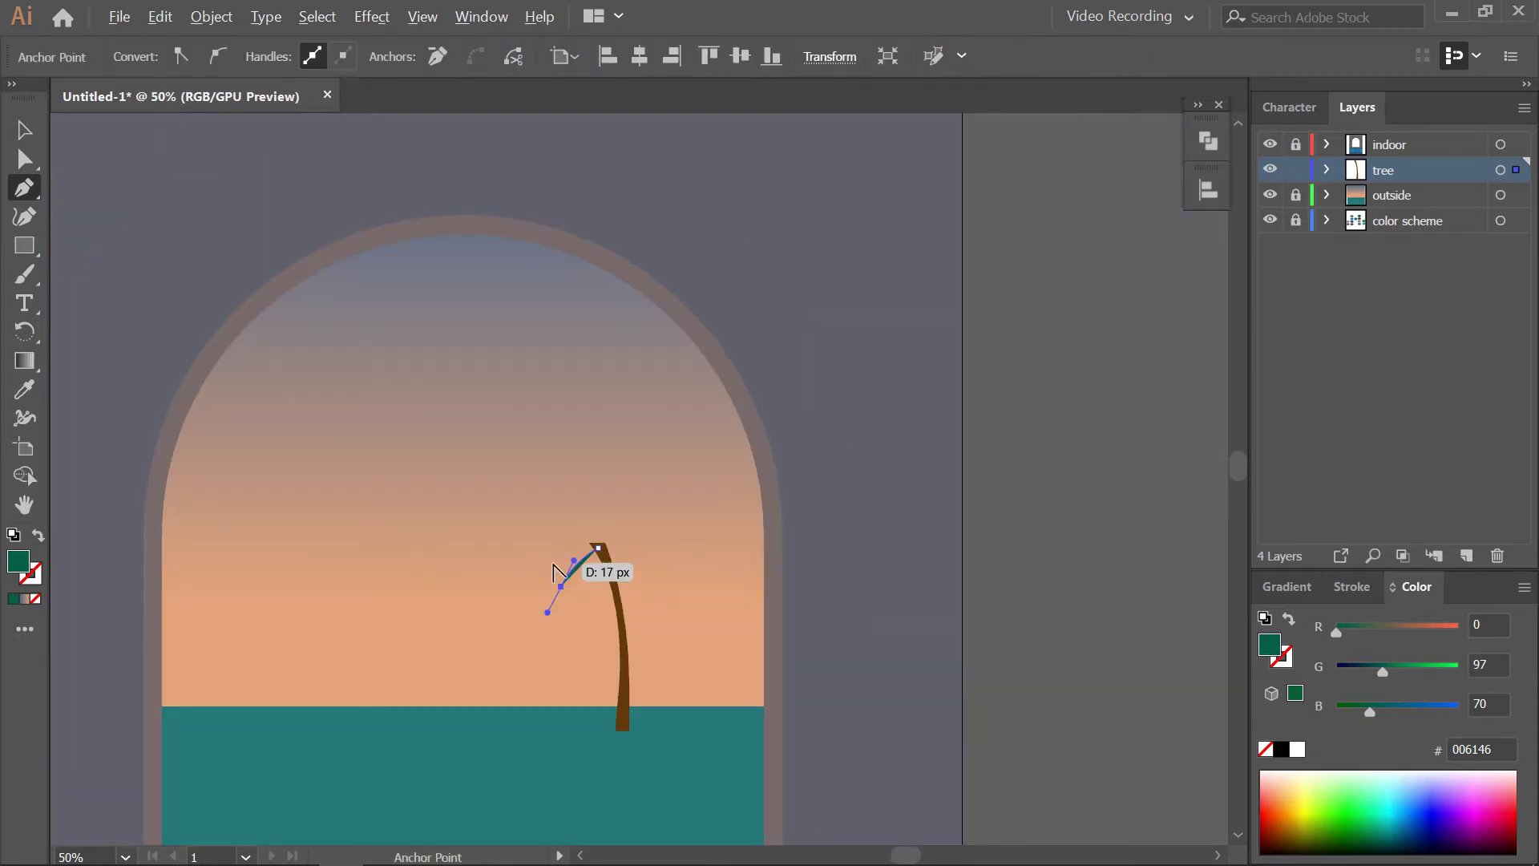
{"action": "key", "text": "ctrl+plus"}
{"action": "key", "text": "ctrl+plus"}
{"action": "key", "text": "ctrl+minus"}
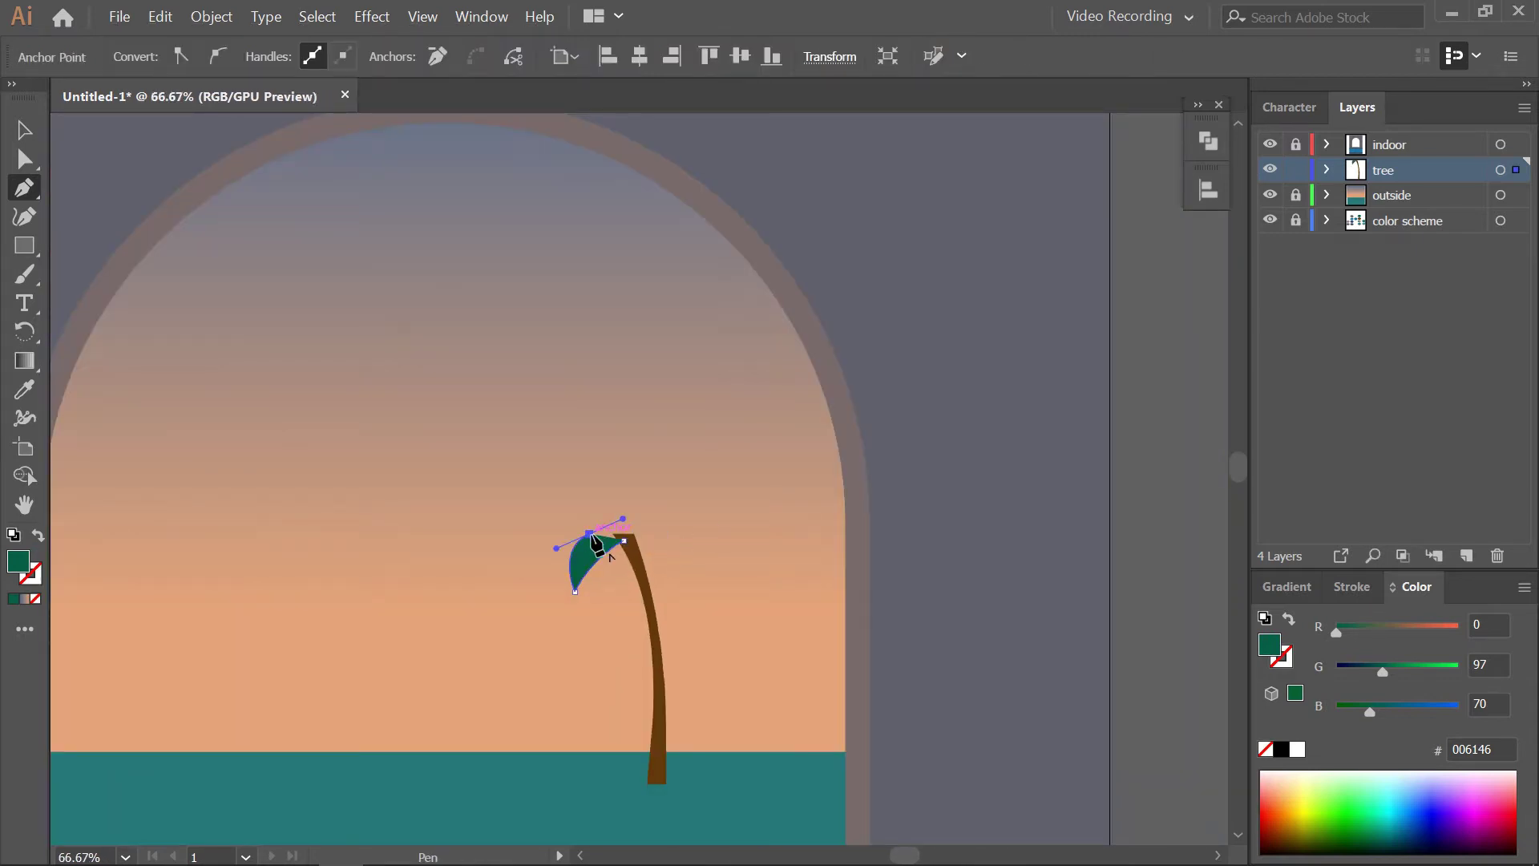
{"action": "key", "text": "ctrl+plus"}
{"action": "key", "text": "ctrl+plus"}
{"action": "left_click_drag", "start_coordinate": [560, 559], "coordinate": [545, 600]}
{"action": "left_click_drag", "start_coordinate": [595, 482], "coordinate": [604, 484]}
{"action": "left_click_drag", "start_coordinate": [529, 581], "coordinate": [488, 694]}
{"action": "left_click_drag", "start_coordinate": [493, 614], "coordinate": [498, 620]}
{"action": "left_click_drag", "start_coordinate": [646, 423], "coordinate": [534, 469]}
{"action": "left_click_drag", "start_coordinate": [582, 422], "coordinate": [555, 432]}
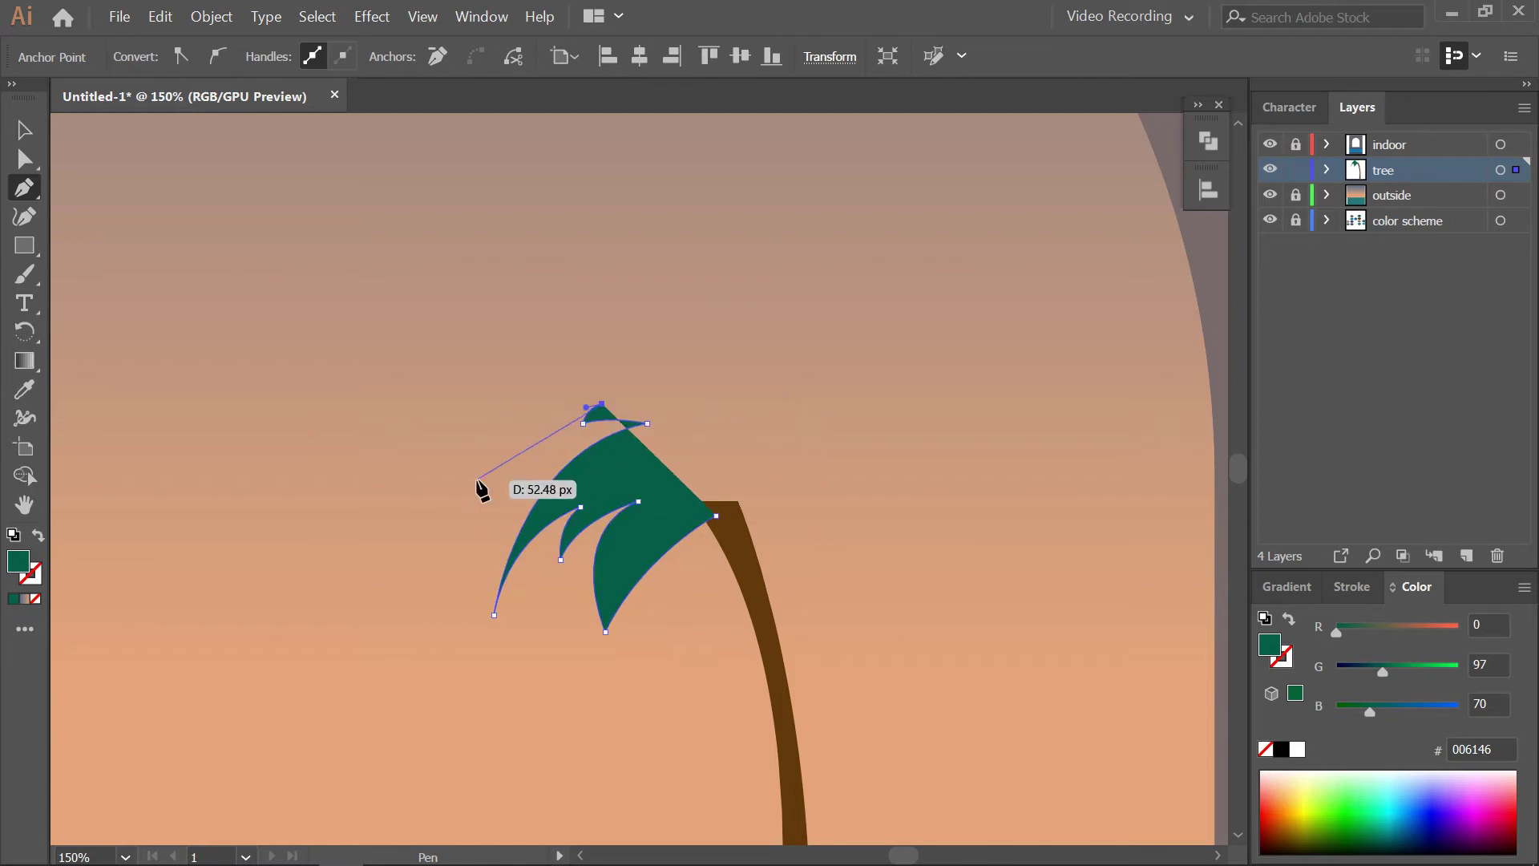
{"action": "mouse_move", "coordinate": [479, 483]}
{"action": "left_mouse_down"}
{"action": "mouse_move", "coordinate": [474, 502]}
{"action": "mouse_move", "coordinate": [627, 338]}
{"action": "left_mouse_up"}
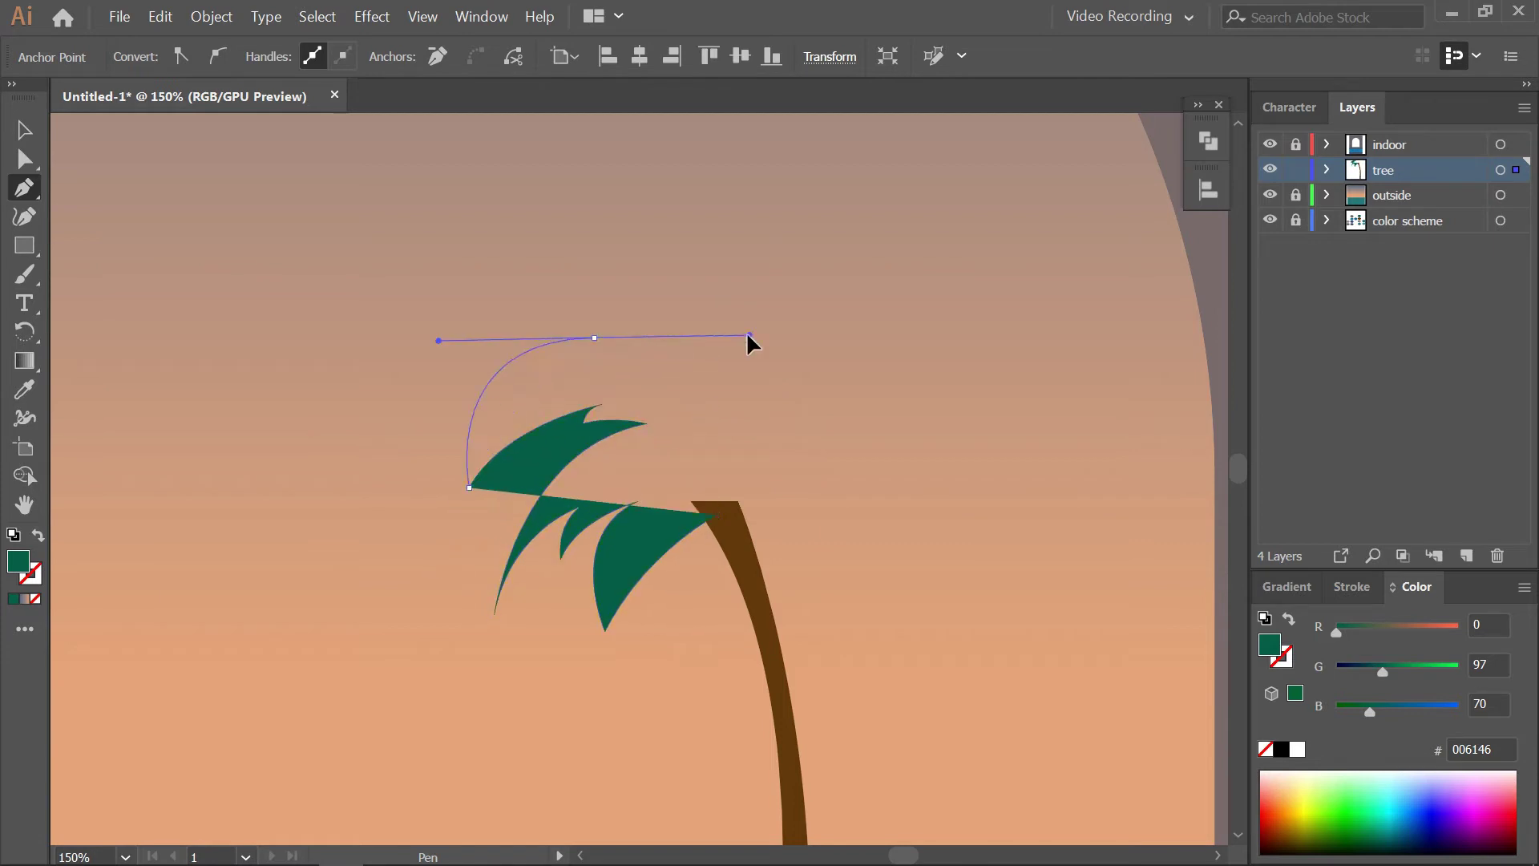
Extend the outline with a thin leaf to the left and a curved leaf to the right
{"action": "left_click_drag", "start_coordinate": [747, 330], "coordinate": [748, 334]}
{"action": "left_click_drag", "start_coordinate": [602, 306], "coordinate": [558, 399]}
{"action": "mouse_move", "coordinate": [376, 358]}
{"action": "left_mouse_down"}
{"action": "mouse_move", "coordinate": [255, 382]}
{"action": "mouse_move", "coordinate": [505, 333]}
{"action": "mouse_move", "coordinate": [579, 343]}
{"action": "left_mouse_up"}
{"action": "left_click_drag", "start_coordinate": [509, 230], "coordinate": [542, 257]}
{"action": "left_click", "coordinate": [544, 259]}
{"action": "left_click_drag", "start_coordinate": [647, 361], "coordinate": [670, 449]}
{"action": "mouse_move", "coordinate": [669, 253]}
{"action": "left_mouse_down"}
{"action": "mouse_move", "coordinate": [728, 232]}
{"action": "mouse_move", "coordinate": [696, 319]}
{"action": "mouse_move", "coordinate": [711, 322]}
{"action": "left_mouse_up"}
Add the upper-right leaves with inner notches and a long leaf on the right edge
{"action": "left_click_drag", "start_coordinate": [861, 250], "coordinate": [884, 250]}
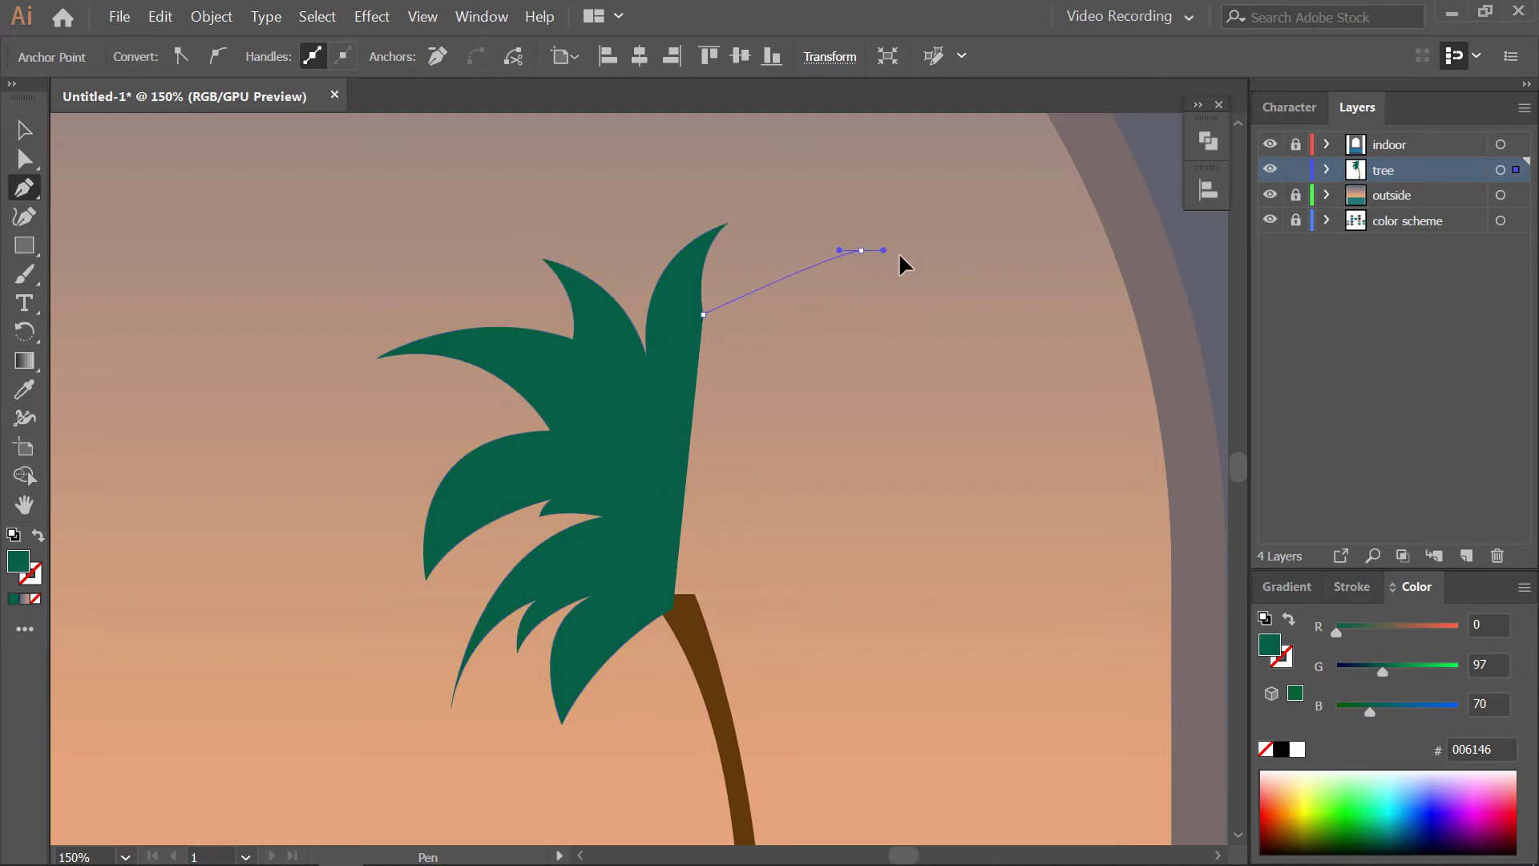
{"action": "left_click_drag", "start_coordinate": [974, 285], "coordinate": [870, 255]}
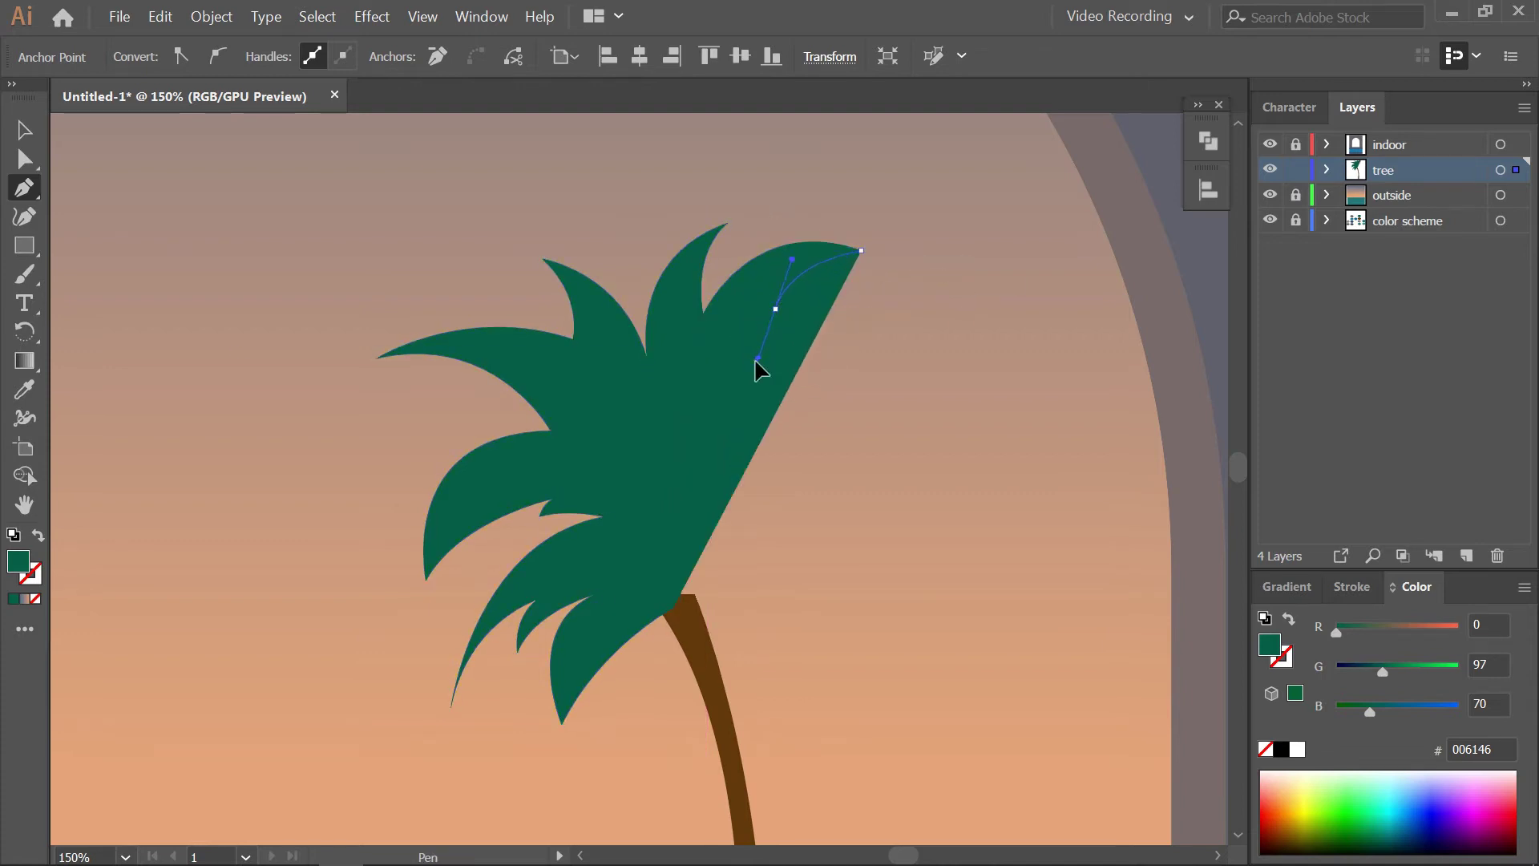
{"action": "left_click_drag", "start_coordinate": [774, 310], "coordinate": [772, 314]}
{"action": "left_click_drag", "start_coordinate": [926, 347], "coordinate": [877, 344]}
{"action": "left_click_drag", "start_coordinate": [938, 419], "coordinate": [941, 446]}
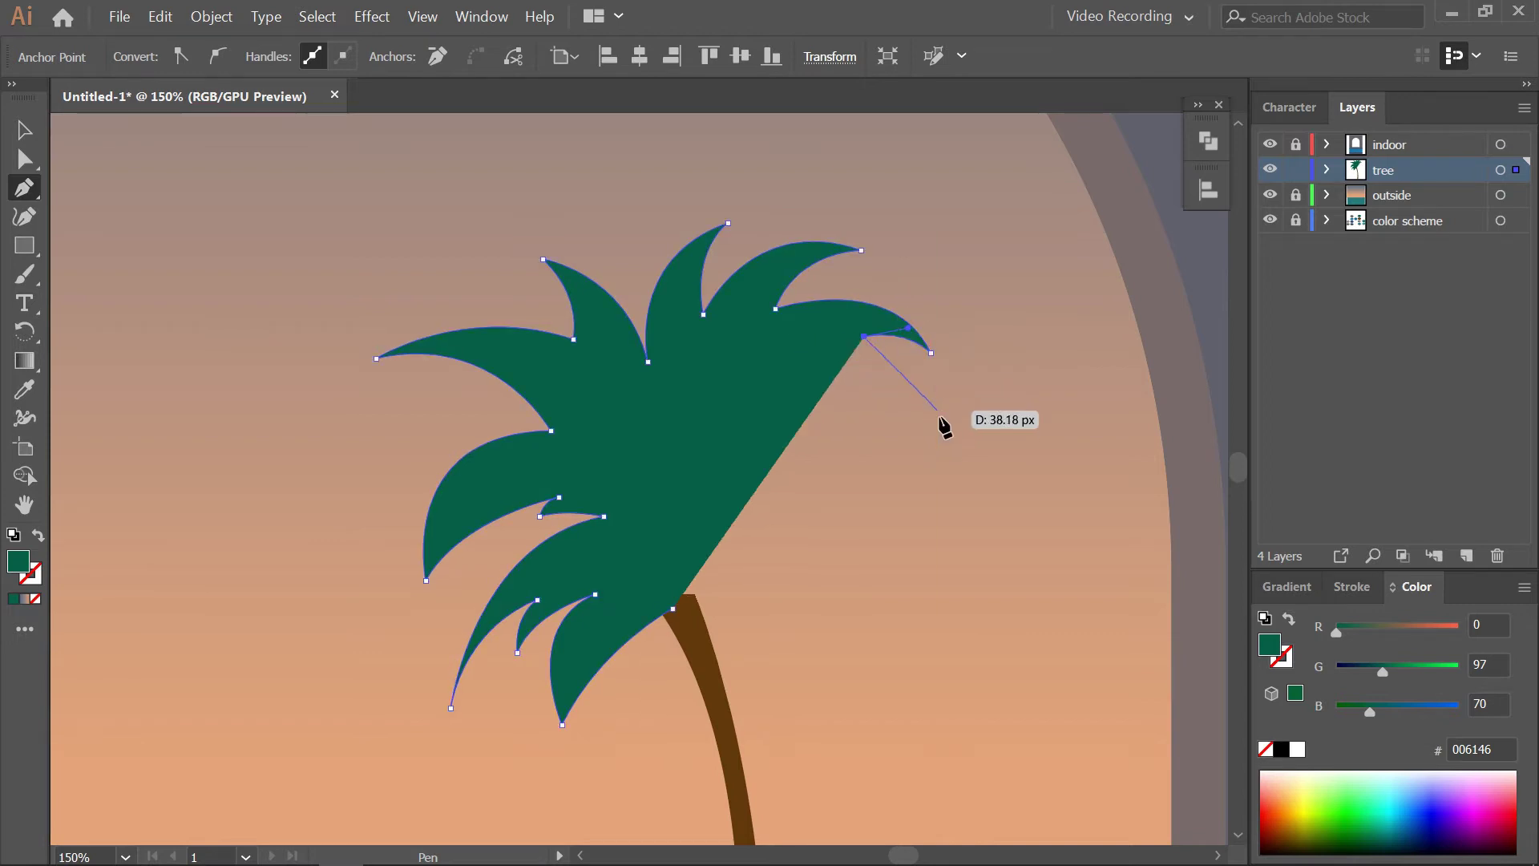
{"action": "left_click_drag", "start_coordinate": [805, 415], "coordinate": [844, 398]}
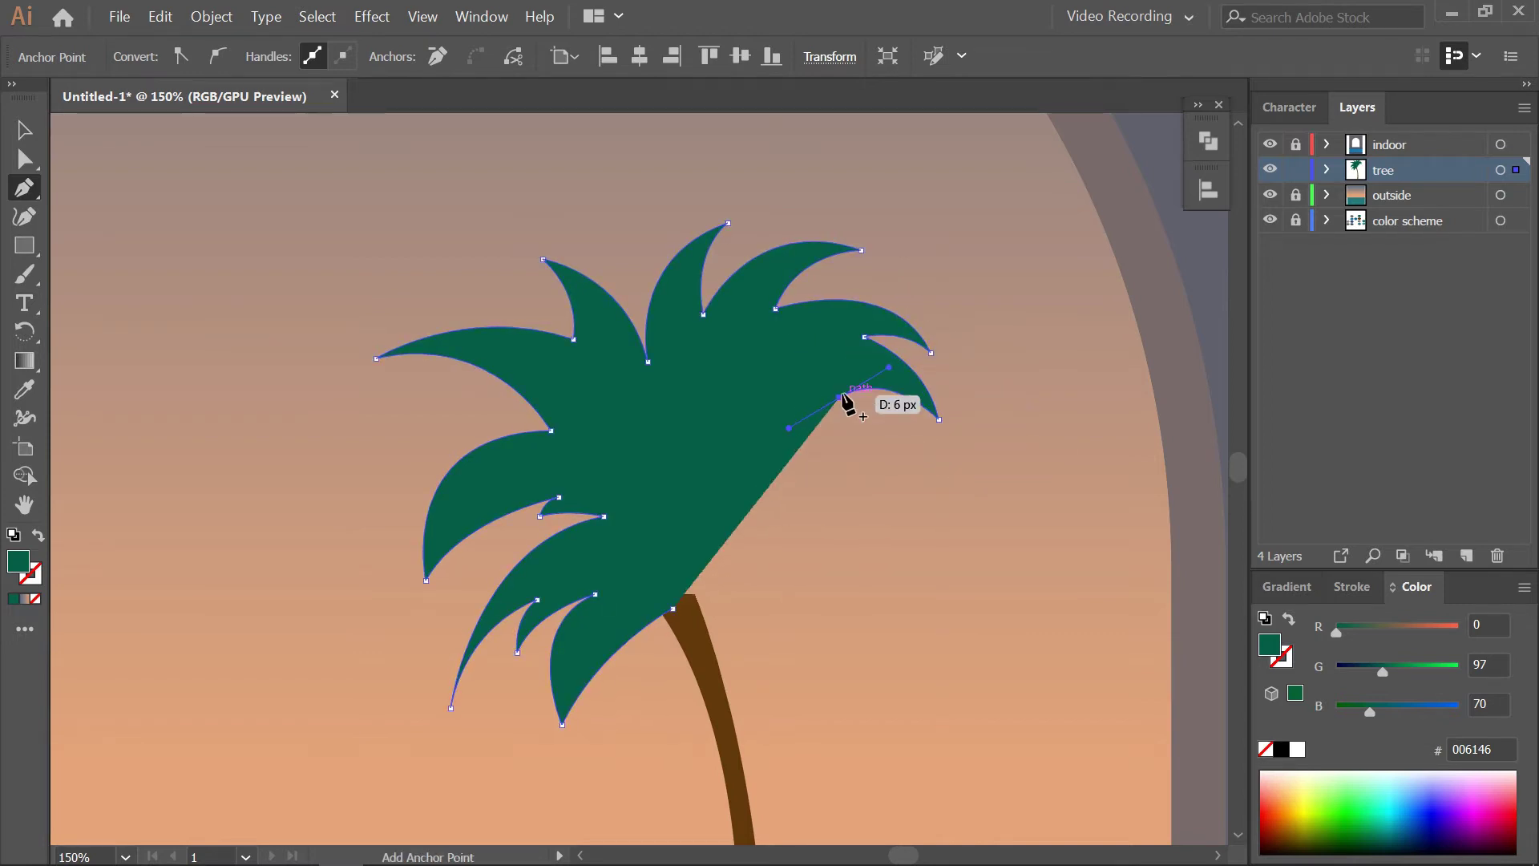
{"action": "mouse_move", "coordinate": [956, 517]}
{"action": "left_mouse_down"}
{"action": "mouse_move", "coordinate": [984, 632]}
{"action": "mouse_move", "coordinate": [958, 529]}
{"action": "mouse_move", "coordinate": [921, 522]}
{"action": "left_mouse_up"}
{"action": "mouse_move", "coordinate": [840, 466]}
{"action": "left_mouse_down"}
{"action": "mouse_move", "coordinate": [854, 473]}
{"action": "mouse_move", "coordinate": [841, 465]}
{"action": "left_mouse_up"}
{"action": "mouse_move", "coordinate": [862, 531]}
{"action": "left_mouse_down"}
{"action": "mouse_move", "coordinate": [896, 495]}
{"action": "mouse_move", "coordinate": [844, 502]}
{"action": "left_mouse_up"}
{"action": "scroll", "coordinate": [877, 520], "scroll_direction": "up", "scroll_amount": 3}
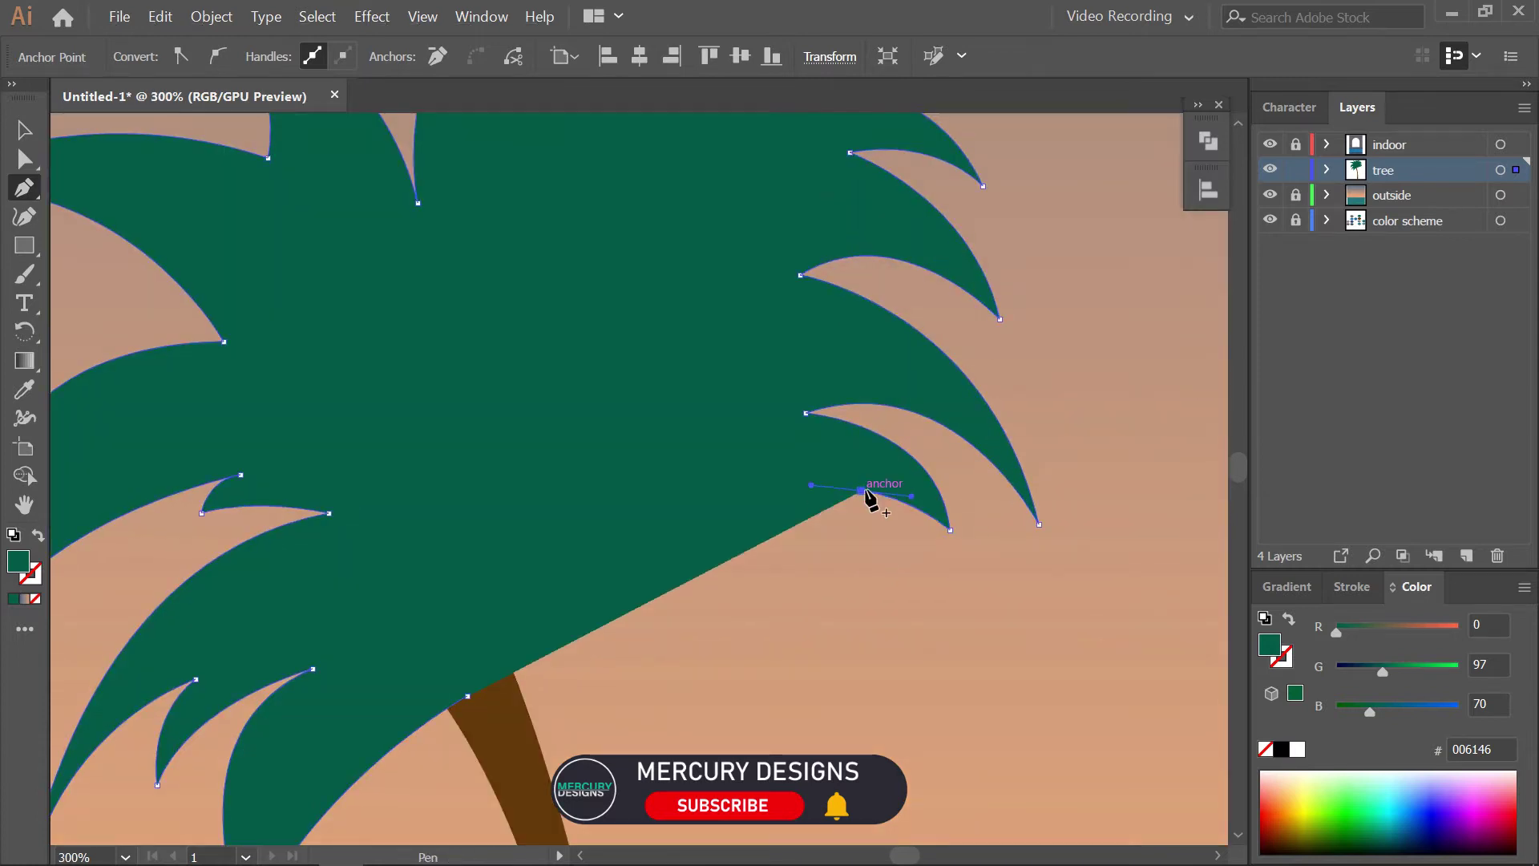
{"action": "scroll", "coordinate": [890, 561], "scroll_direction": "down", "scroll_amount": 2}
Add drooping right leaf tips and curve the canopy underside back to close at the trunk
{"action": "left_click_drag", "start_coordinate": [972, 582], "coordinate": [974, 609]}
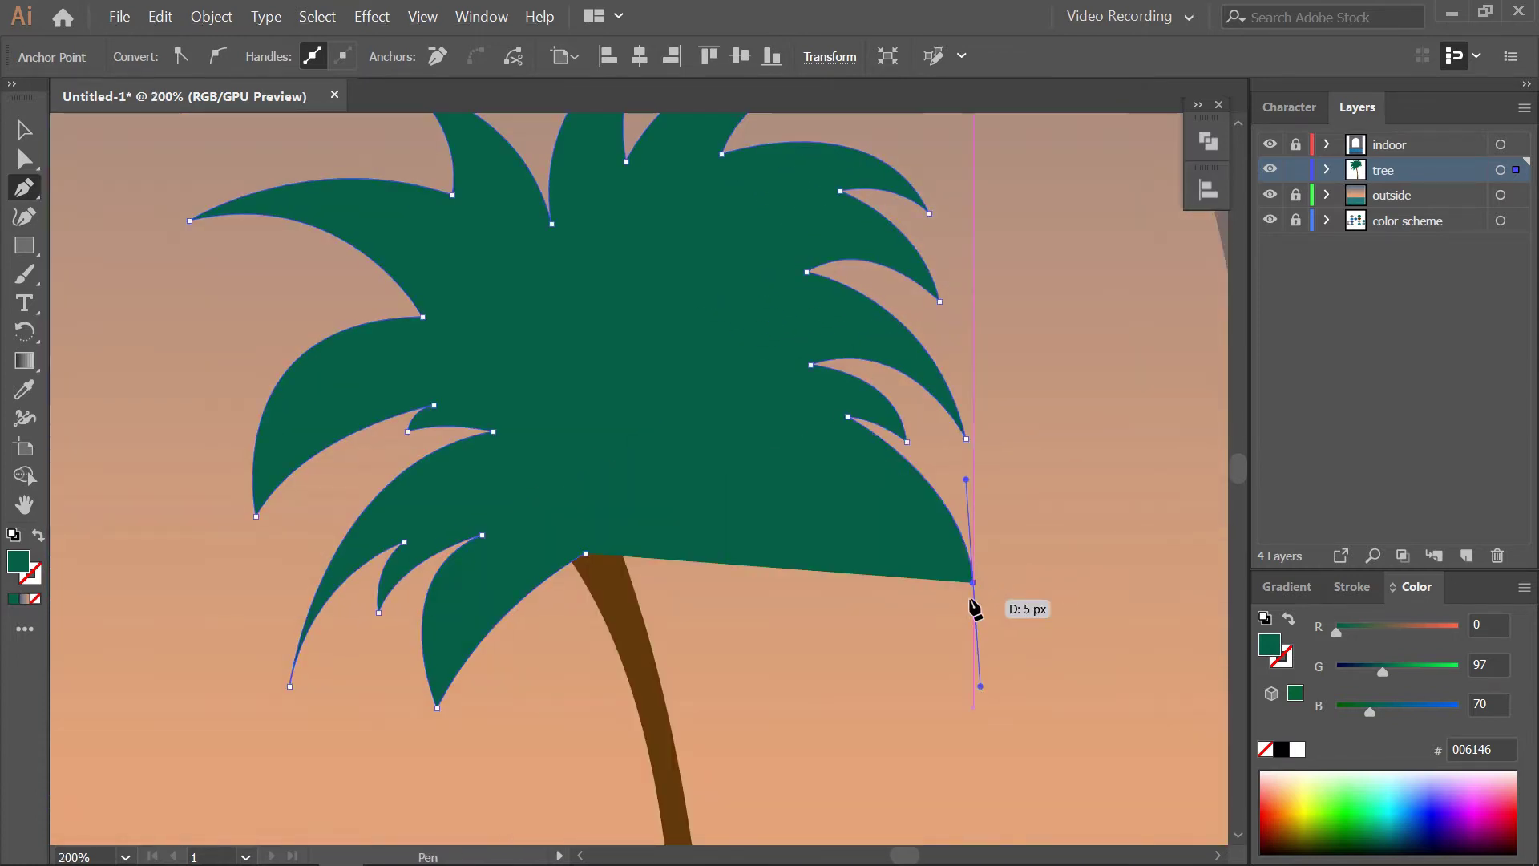
{"action": "left_click_drag", "start_coordinate": [784, 494], "coordinate": [678, 505]}
{"action": "left_click_drag", "start_coordinate": [855, 573], "coordinate": [844, 631]}
{"action": "left_click", "coordinate": [786, 527]}
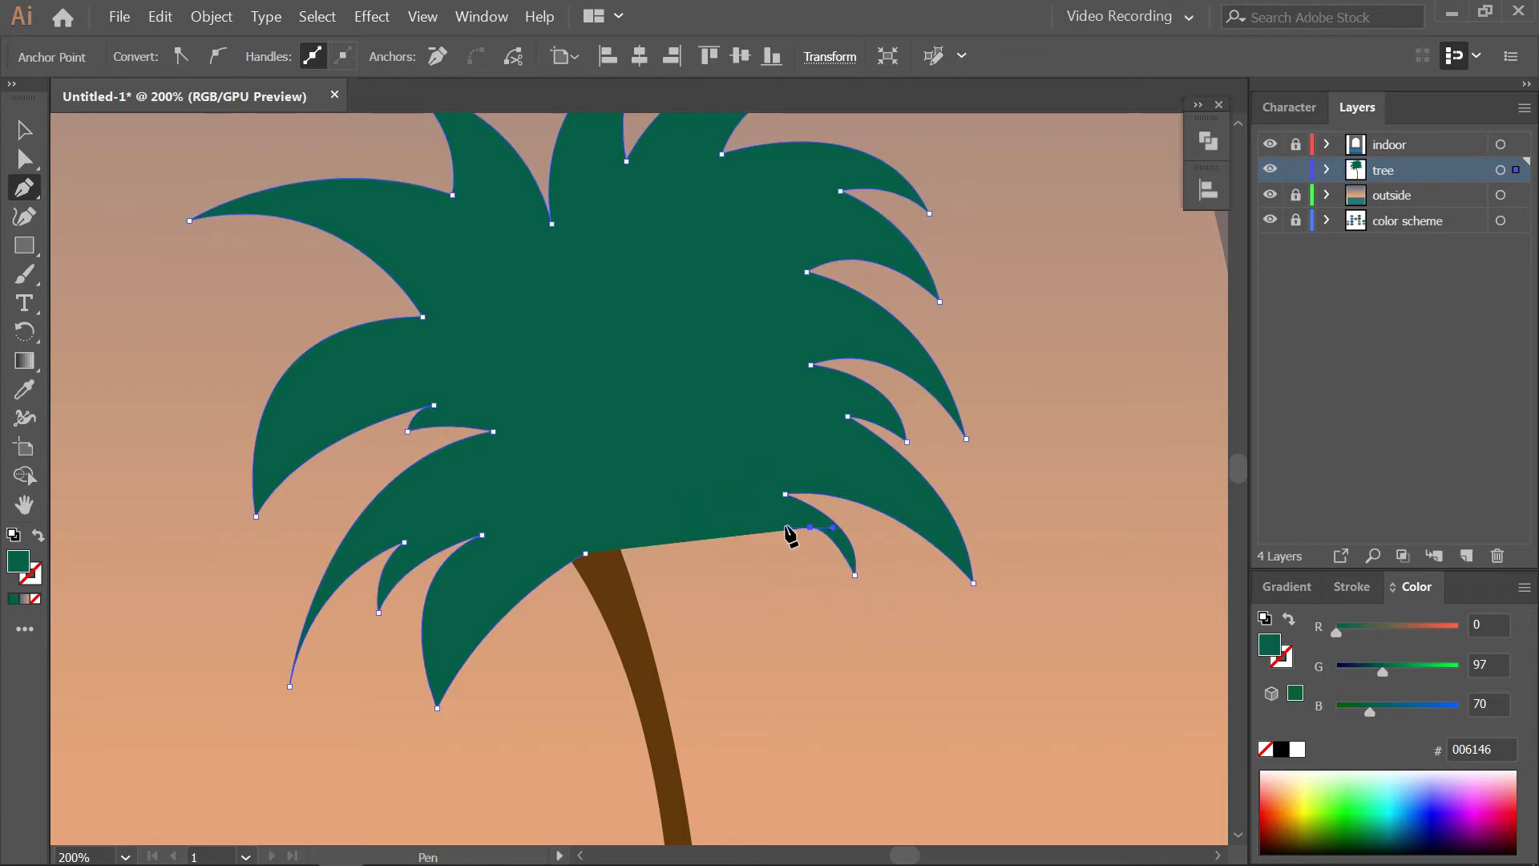
{"action": "mouse_move", "coordinate": [811, 529]}
{"action": "left_mouse_down"}
{"action": "mouse_move", "coordinate": [829, 661]}
{"action": "mouse_move", "coordinate": [812, 739]}
{"action": "left_mouse_up"}
{"action": "left_click_drag", "start_coordinate": [828, 659], "coordinate": [829, 660]}
{"action": "left_click_drag", "start_coordinate": [728, 513], "coordinate": [644, 501]}
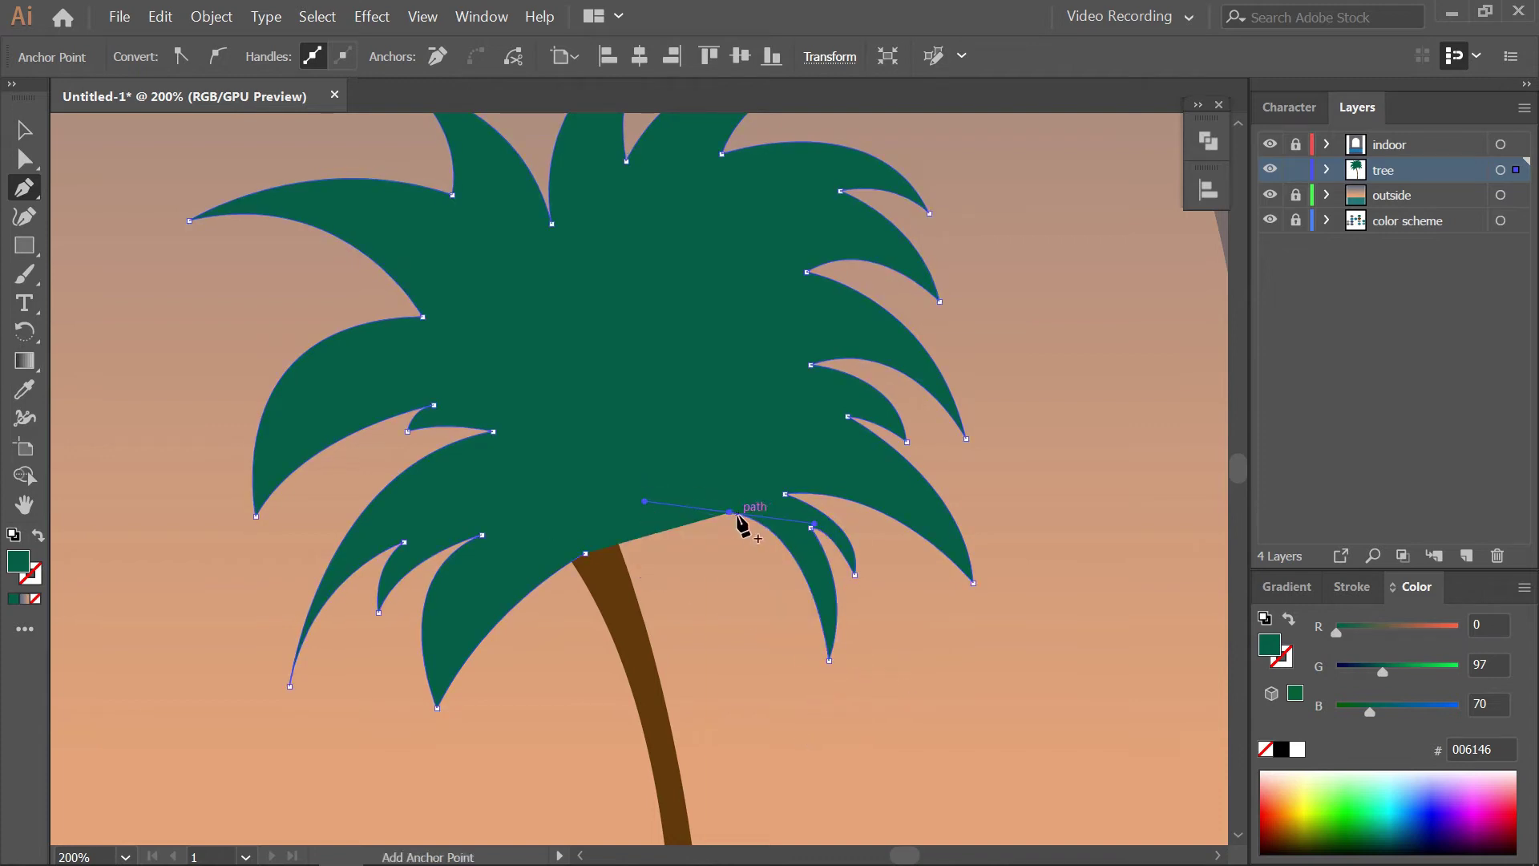
{"action": "left_click_drag", "start_coordinate": [748, 594], "coordinate": [748, 638]}
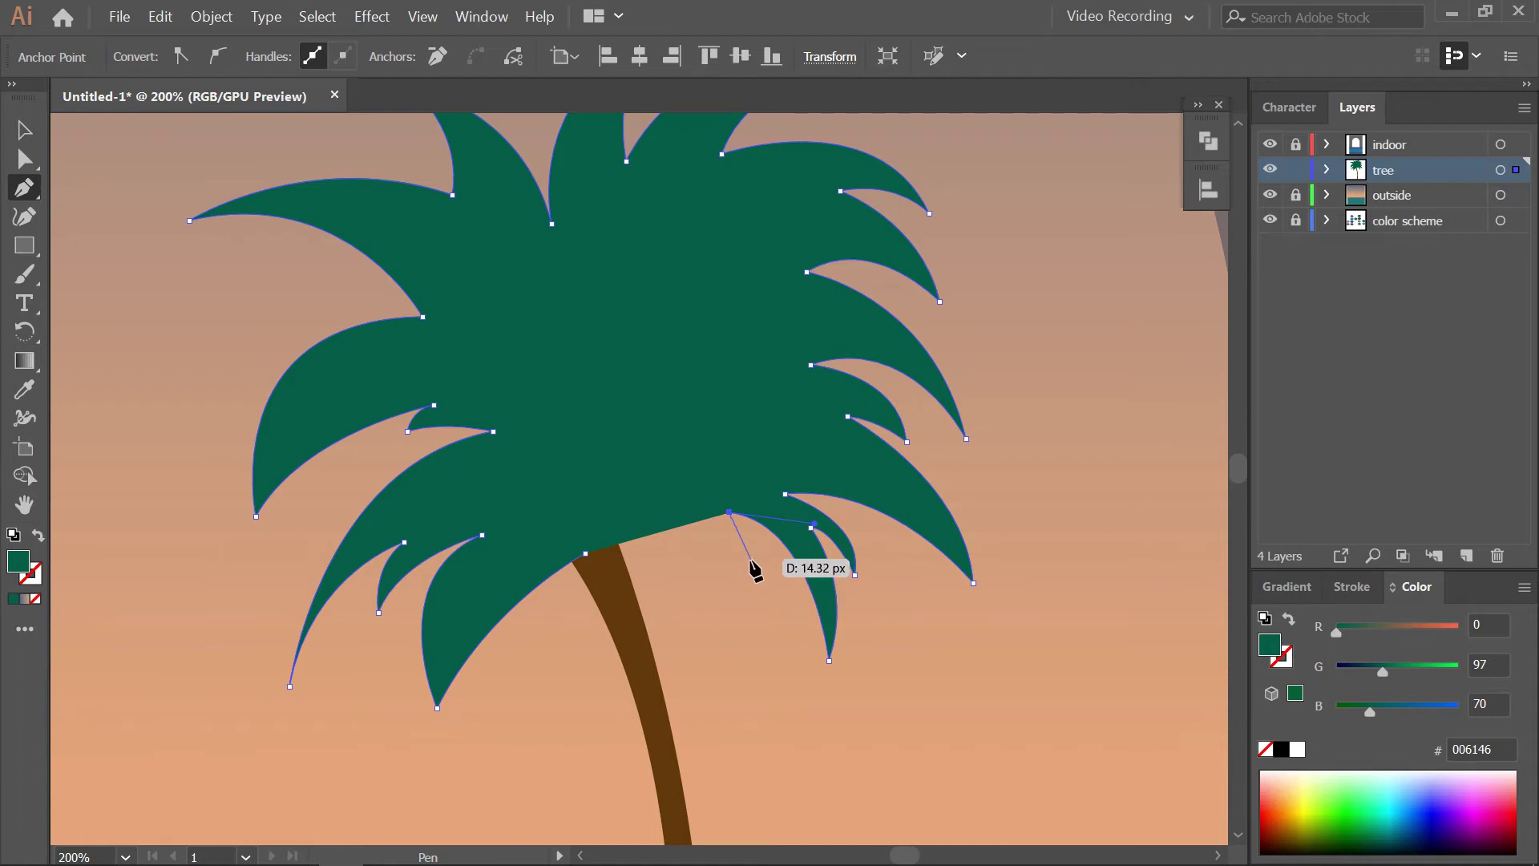
{"action": "left_click_drag", "start_coordinate": [644, 513], "coordinate": [574, 528]}
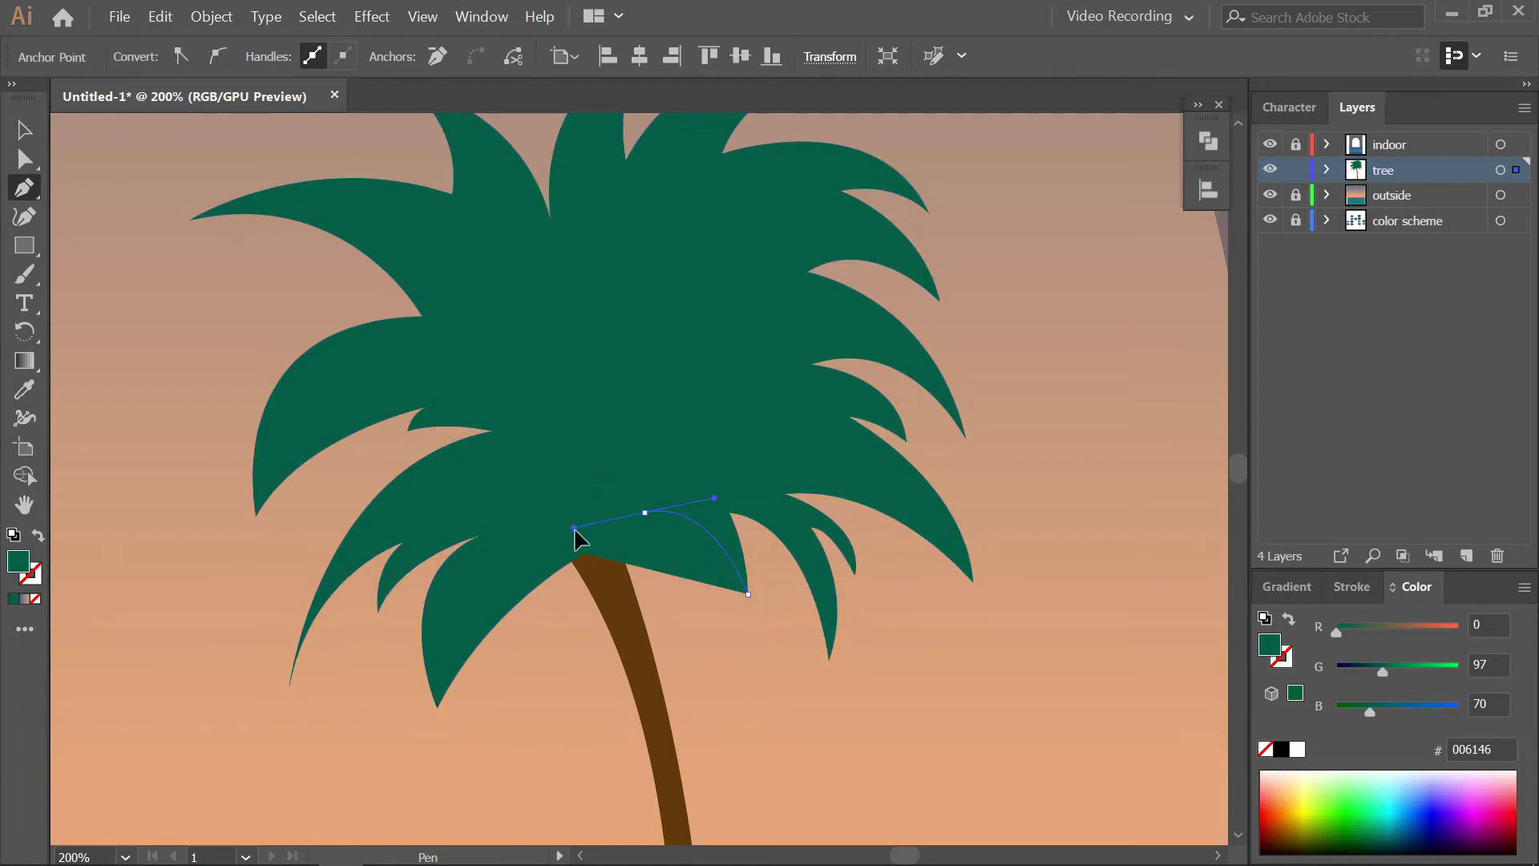
{"action": "left_click_drag", "start_coordinate": [658, 596], "coordinate": [597, 557]}
{"action": "left_click", "coordinate": [728, 643], "text": "ctrl"}
Move the leaves down onto the trunk and scale the whole palm tree down
{"action": "key", "text": "ctrl+minus"}
{"action": "key", "text": "ctrl+minus"}
{"action": "key", "text": "ctrl+minus"}
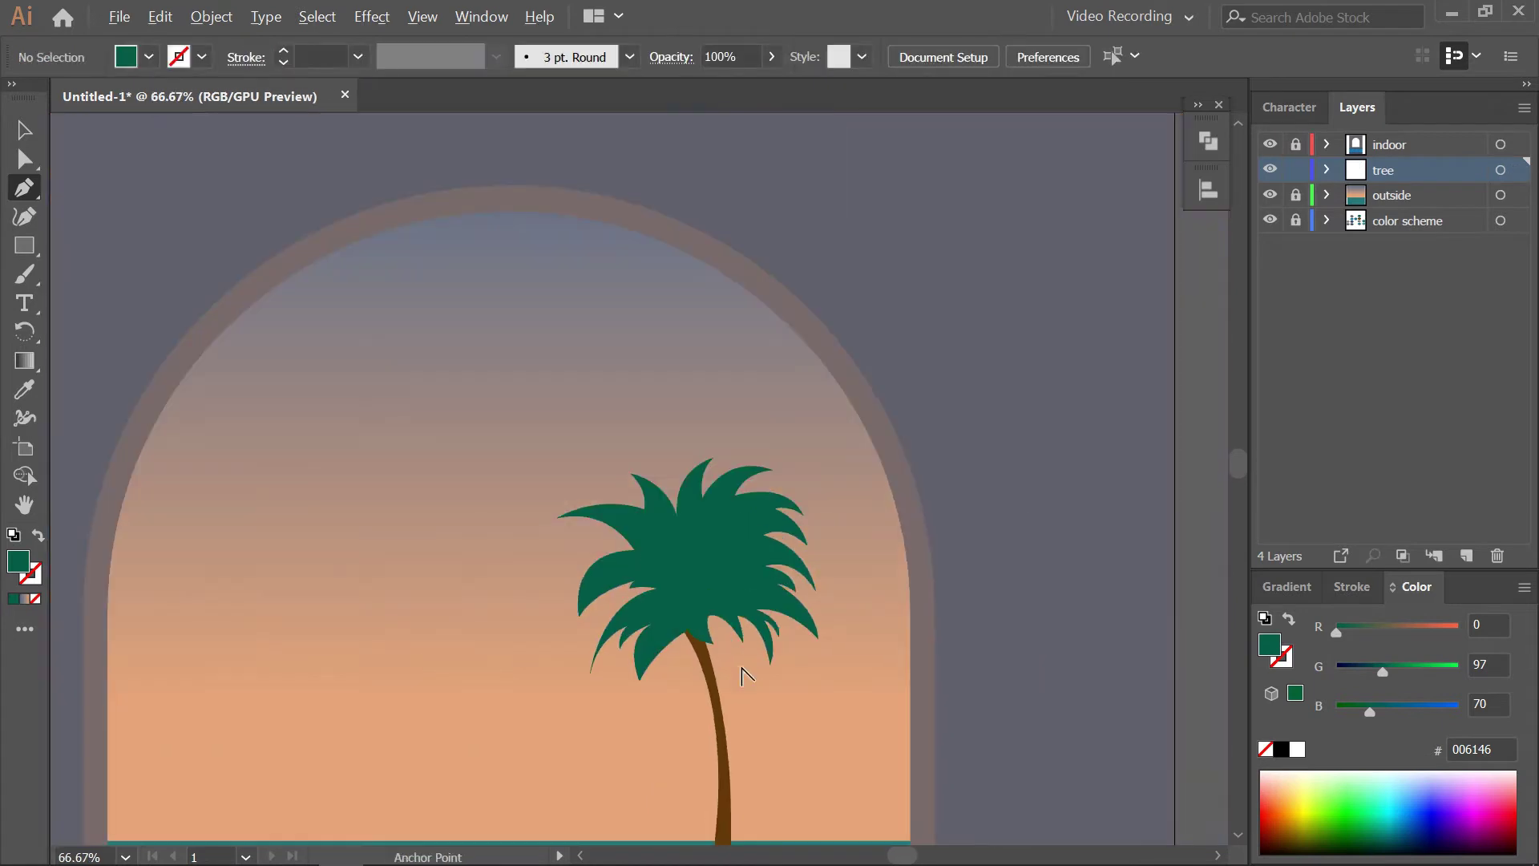
{"action": "key", "text": "v"}
{"action": "left_click", "coordinate": [765, 586]}
{"action": "left_click_drag", "start_coordinate": [752, 627], "coordinate": [738, 653]}
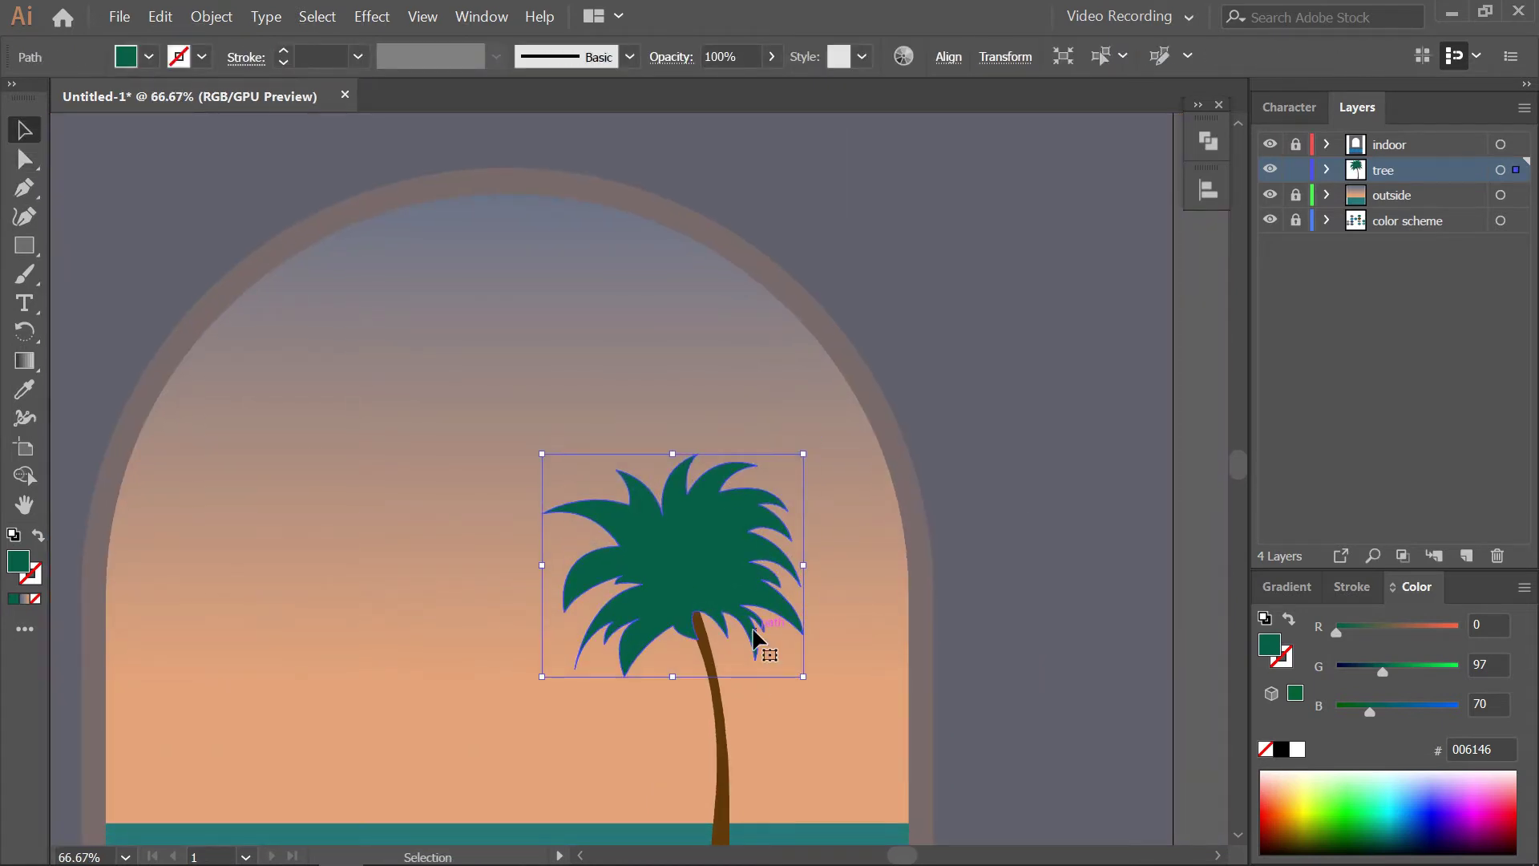
{"action": "left_click", "coordinate": [716, 782]}
{"action": "left_click_drag", "start_coordinate": [758, 704], "coordinate": [763, 579]}
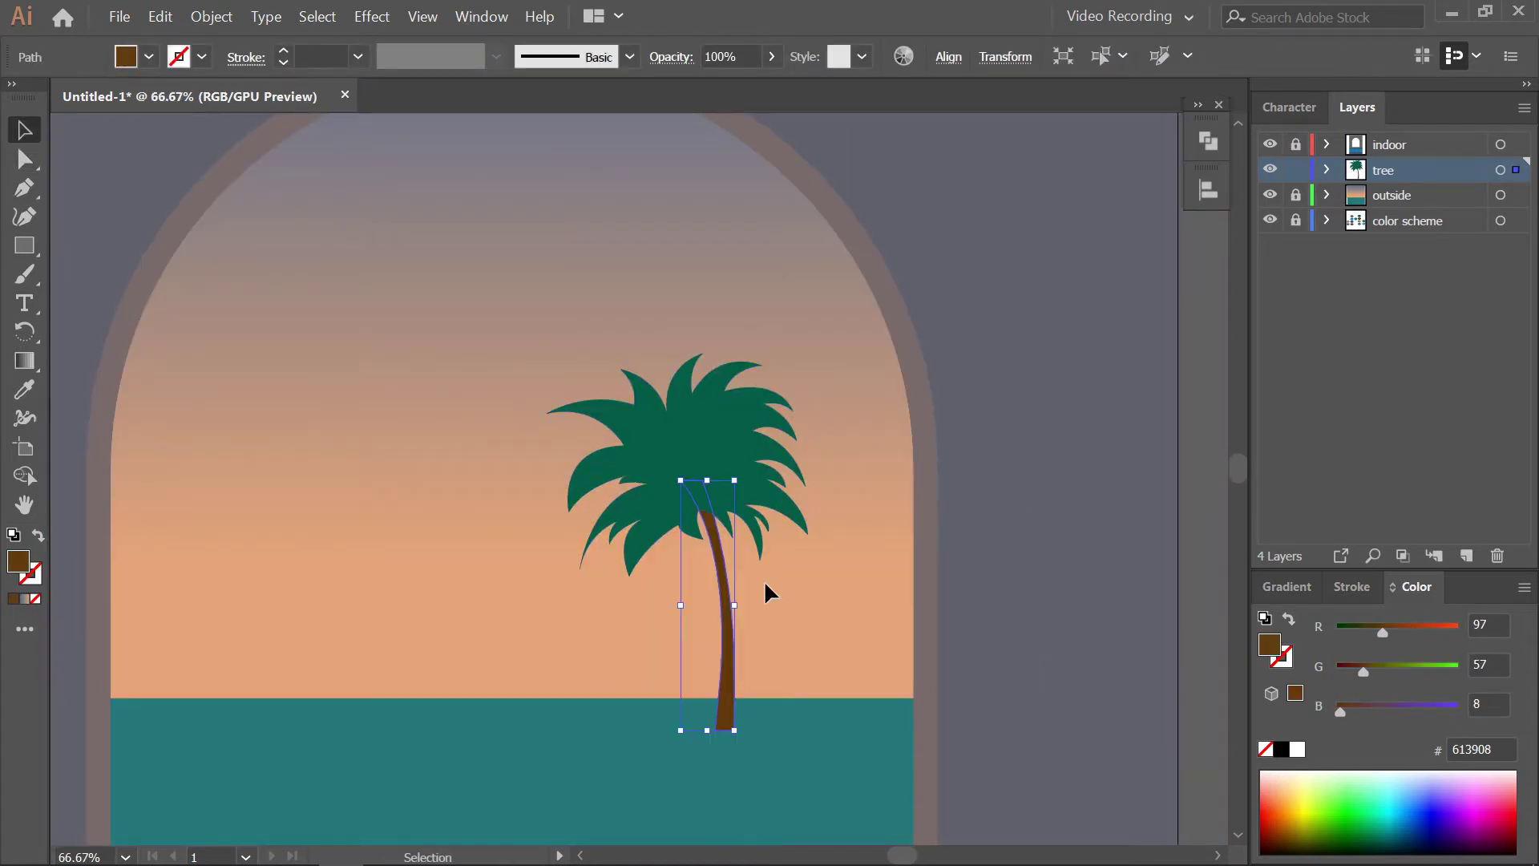
{"action": "left_click", "coordinate": [752, 464], "text": "shift"}
{"action": "left_click_drag", "start_coordinate": [797, 371], "coordinate": [761, 519]}
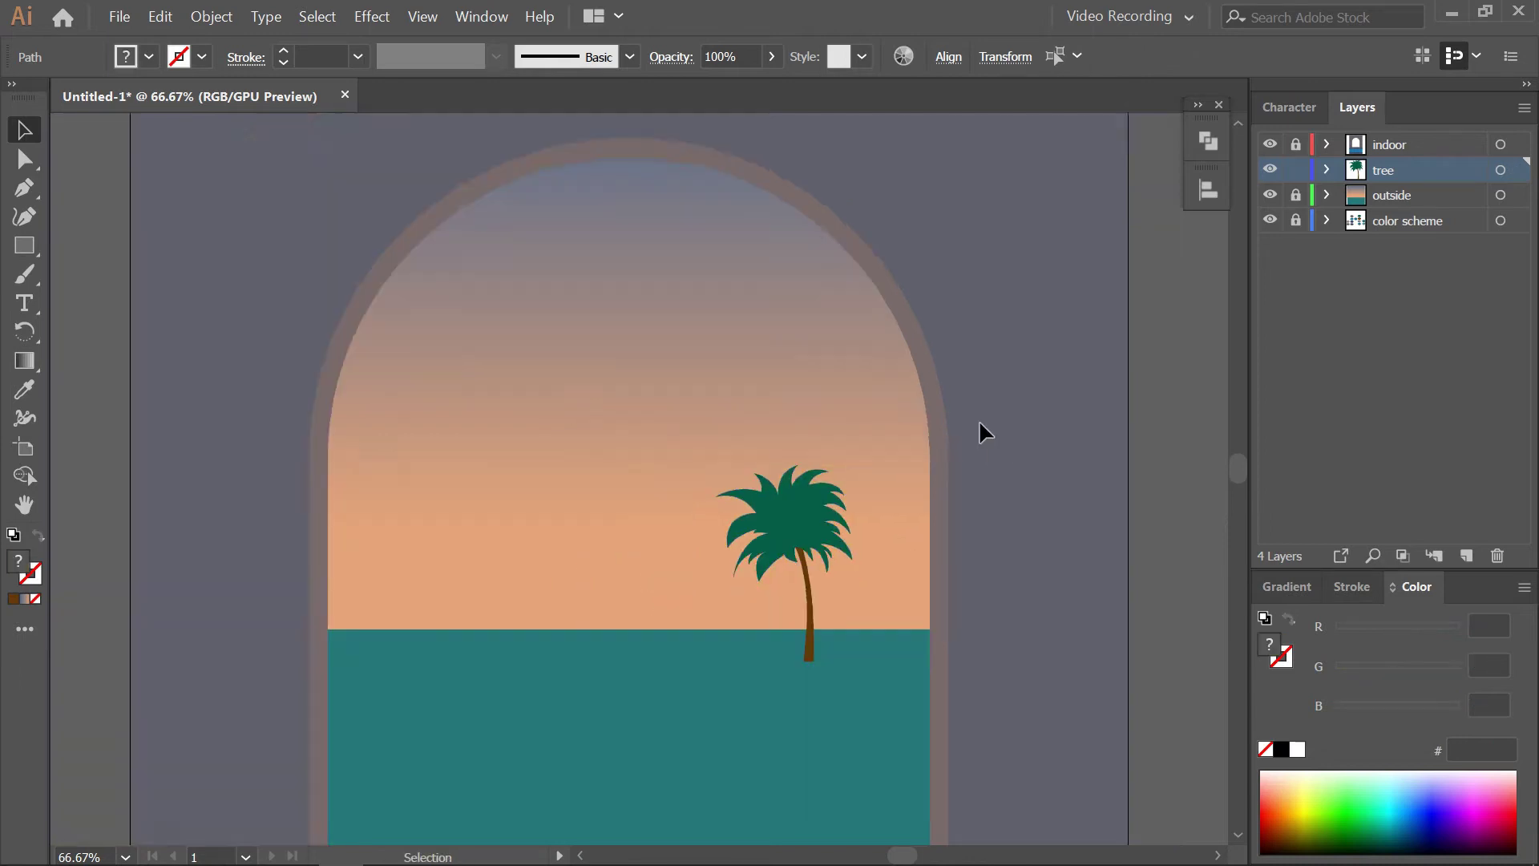
Shrink the palm leaves slightly, deselect, and select the indoor layer
{"action": "scroll", "coordinate": [979, 420], "scroll_direction": "down", "scroll_amount": 2}
{"action": "scroll", "coordinate": [922, 570], "scroll_direction": "up", "scroll_amount": 1}
{"action": "left_click", "coordinate": [790, 453]}
{"action": "left_click_drag", "start_coordinate": [805, 405], "coordinate": [793, 413]}
{"action": "left_click", "coordinate": [989, 539]}
{"action": "scroll", "coordinate": [982, 513], "scroll_direction": "down", "scroll_amount": 1}
{"action": "scroll", "coordinate": [975, 489], "scroll_direction": "down", "scroll_amount": 2}
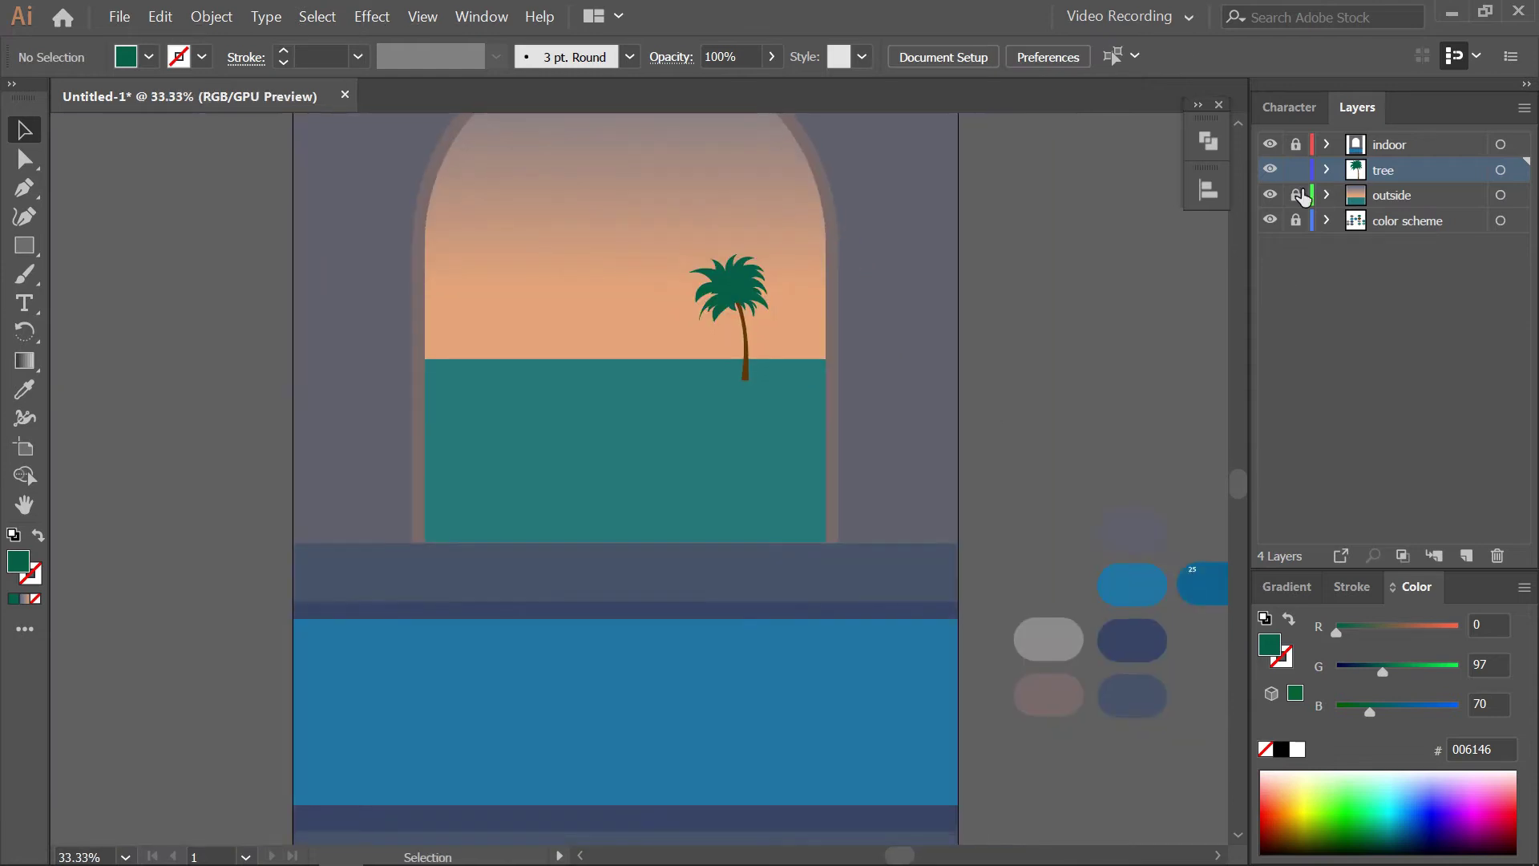
{"action": "left_click", "coordinate": [1403, 152]}
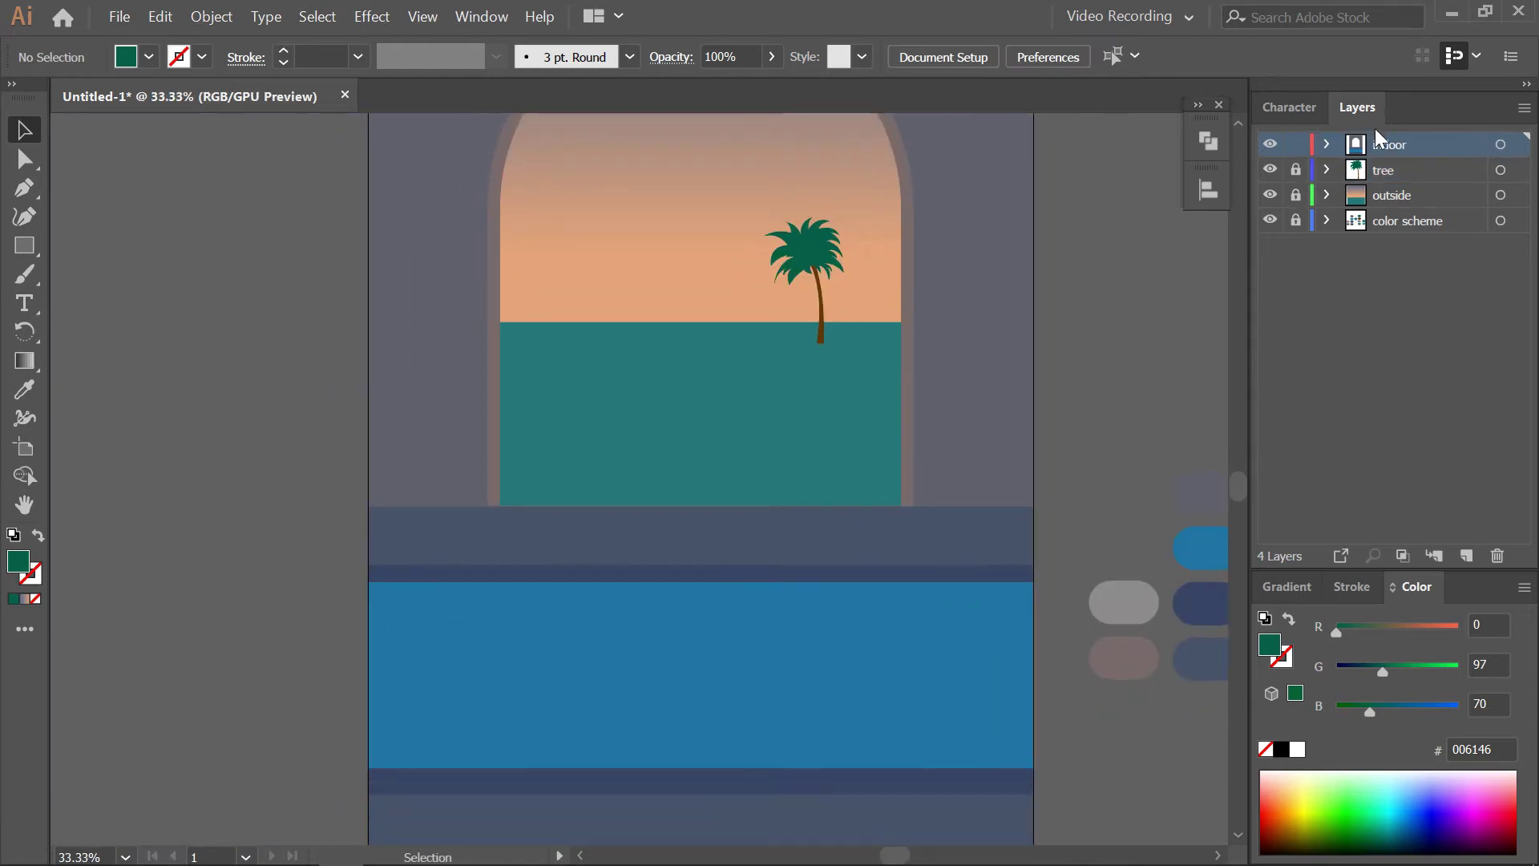
On a new top layer, draw a grey-filled rail shape from the pool edge up the wall
{"action": "left_click", "coordinate": [1466, 556]}
{"action": "scroll", "coordinate": [865, 625], "scroll_direction": "right", "scroll_amount": 5}
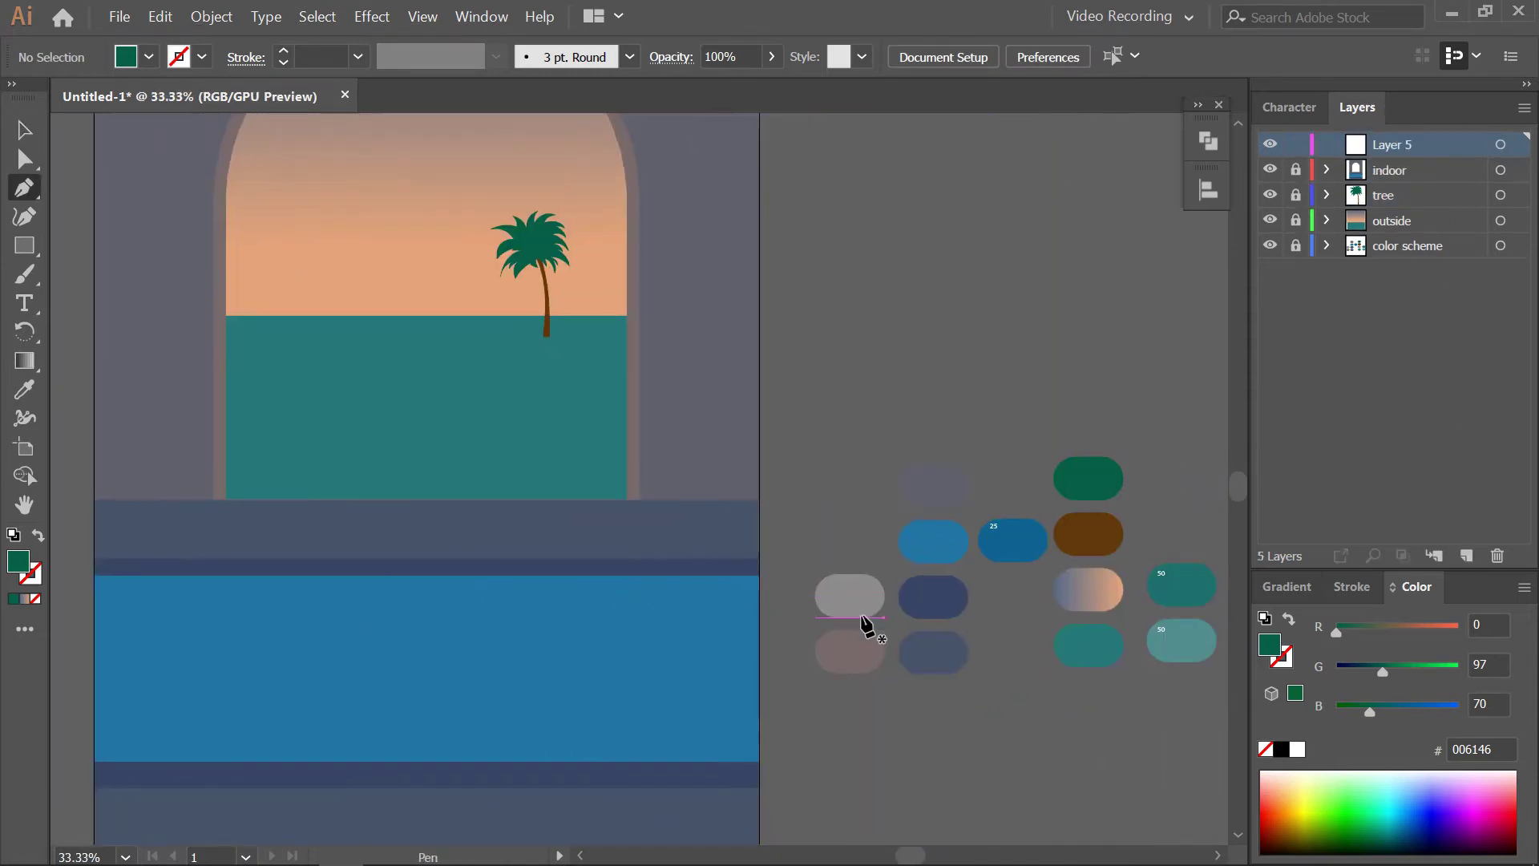
{"action": "left_click", "coordinate": [128, 58]}
{"action": "left_click", "coordinate": [125, 142]}
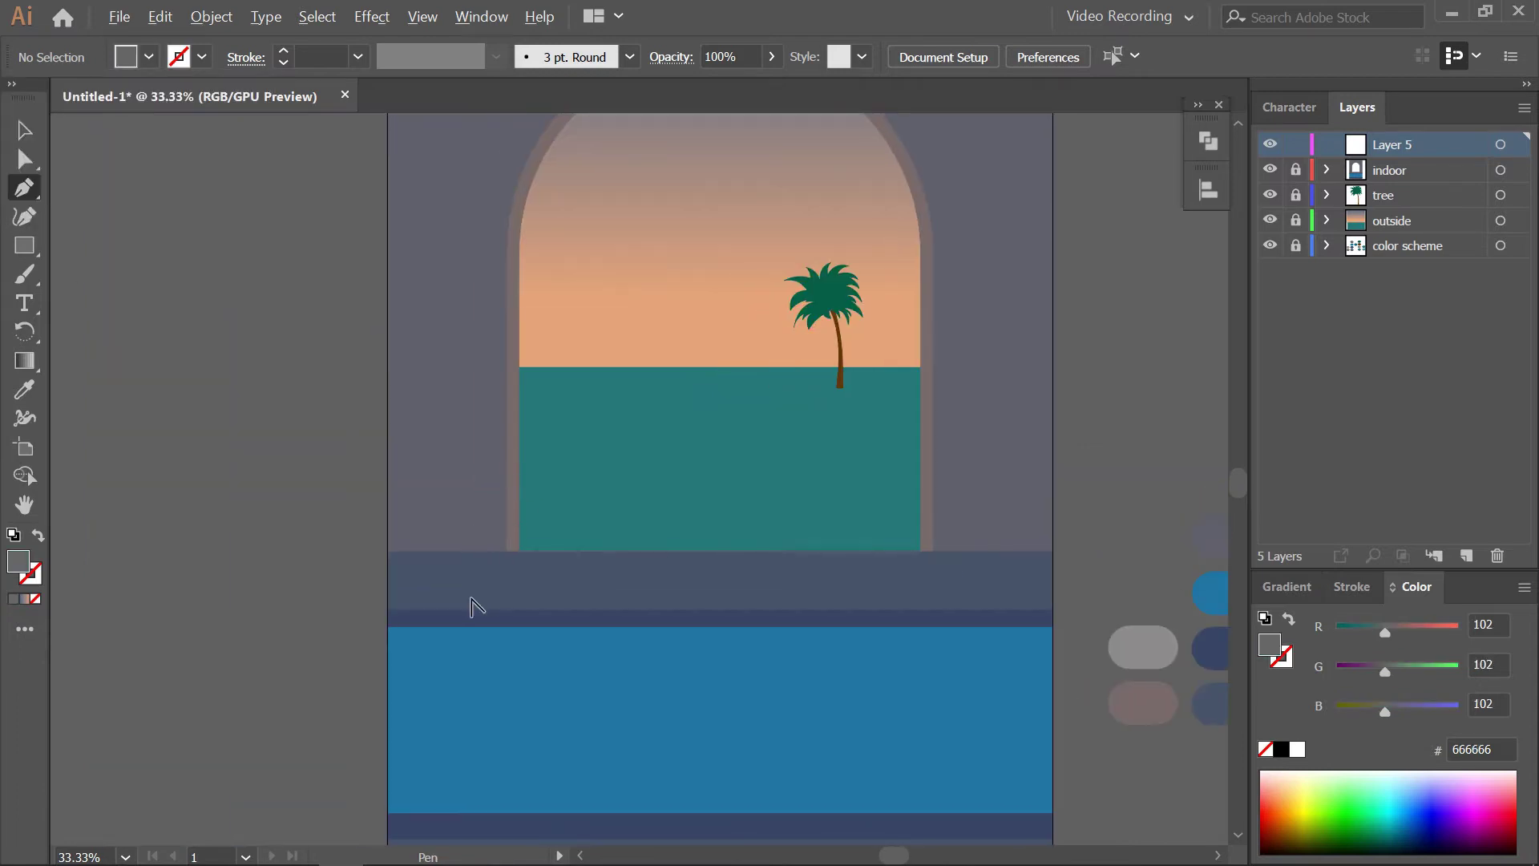
{"action": "scroll", "coordinate": [477, 607], "scroll_direction": "up", "scroll_amount": 2}
{"action": "left_click", "coordinate": [504, 567]}
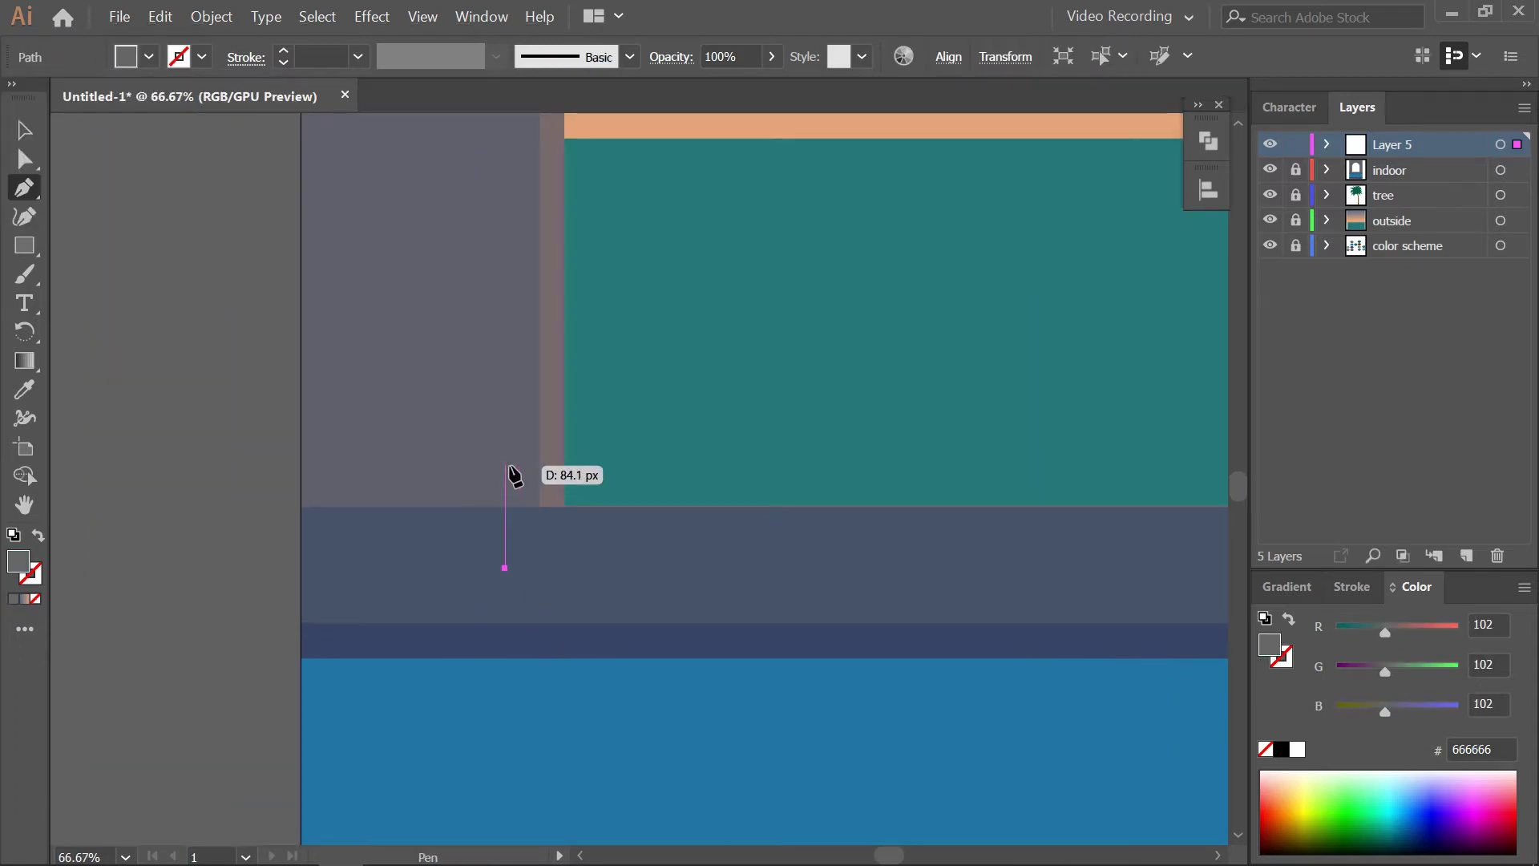
{"action": "left_click", "coordinate": [505, 465]}
{"action": "scroll", "coordinate": [481, 481], "scroll_direction": "down", "scroll_amount": 3}
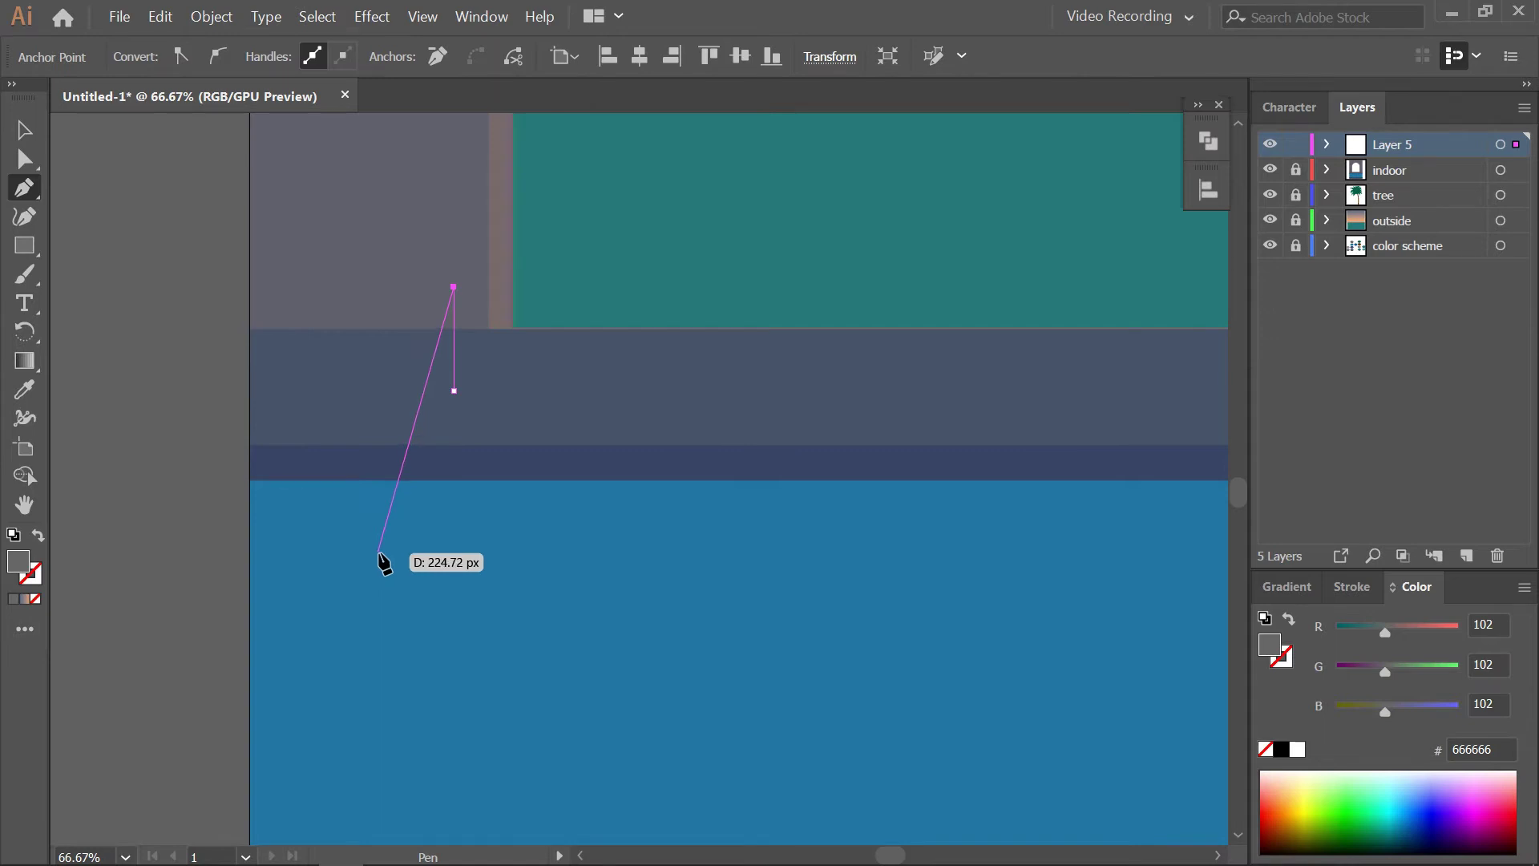
{"action": "left_click", "coordinate": [381, 552]}
{"action": "left_click", "coordinate": [363, 552]}
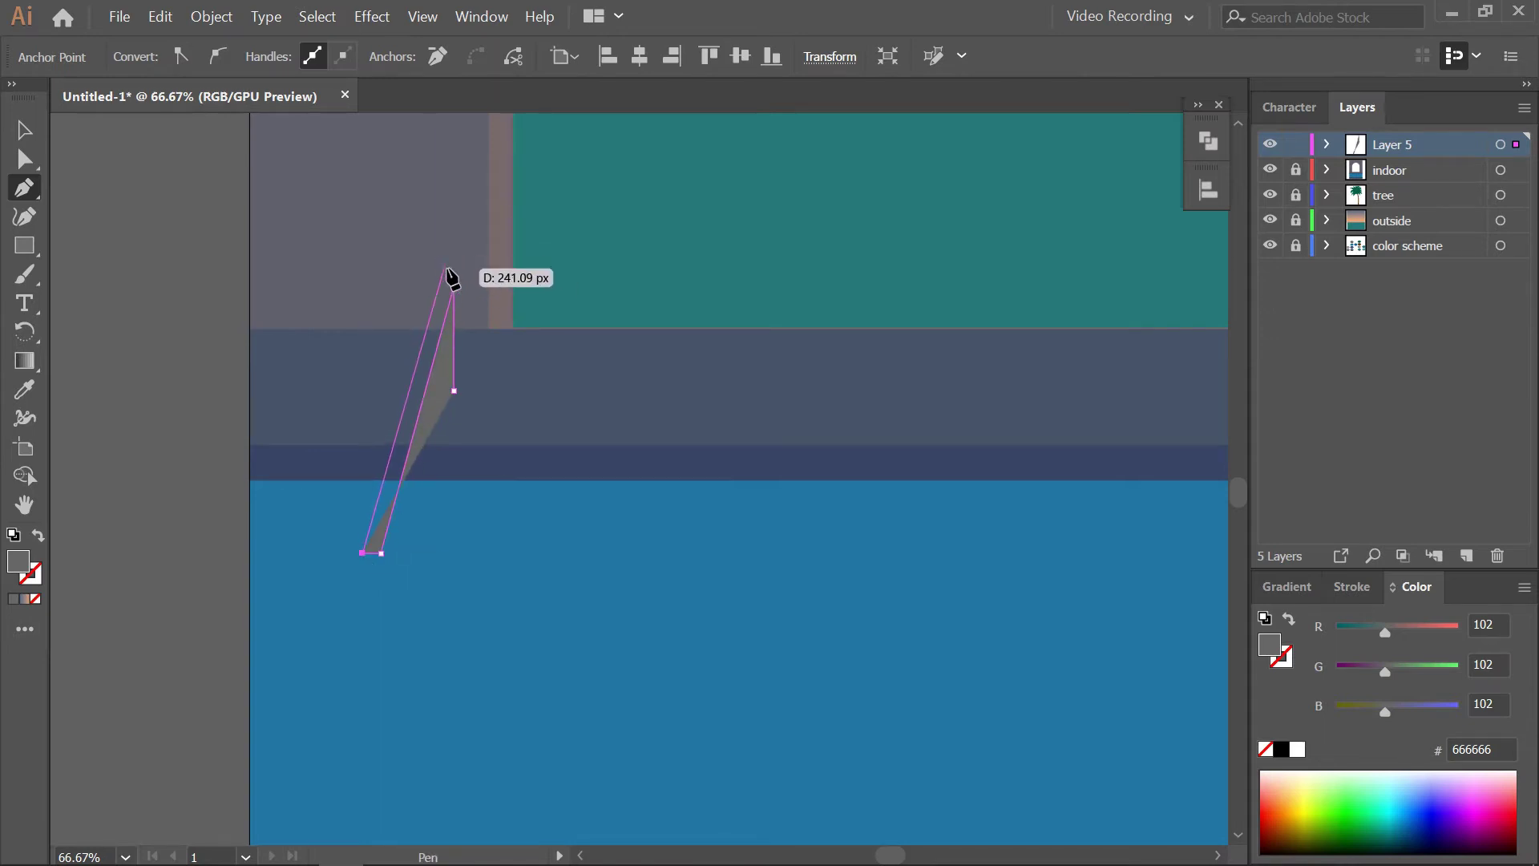
{"action": "left_click", "coordinate": [445, 255]}
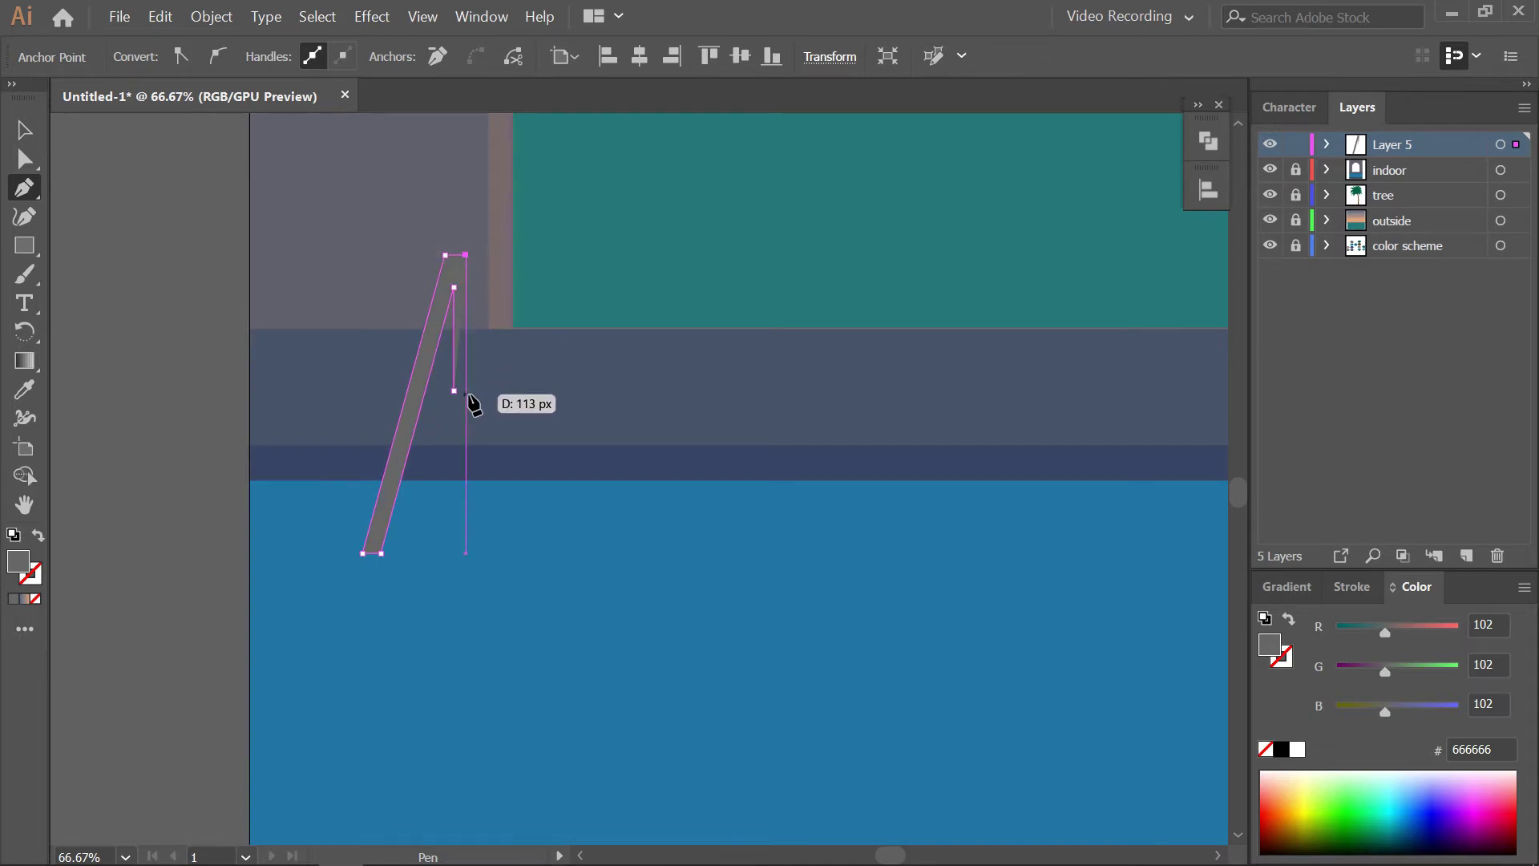
{"action": "left_click", "coordinate": [500, 418], "text": "ctrl"}
Round the top corners of the grey rail shape into a curved top
{"action": "key", "text": "a"}
{"action": "left_click", "coordinate": [504, 304]}
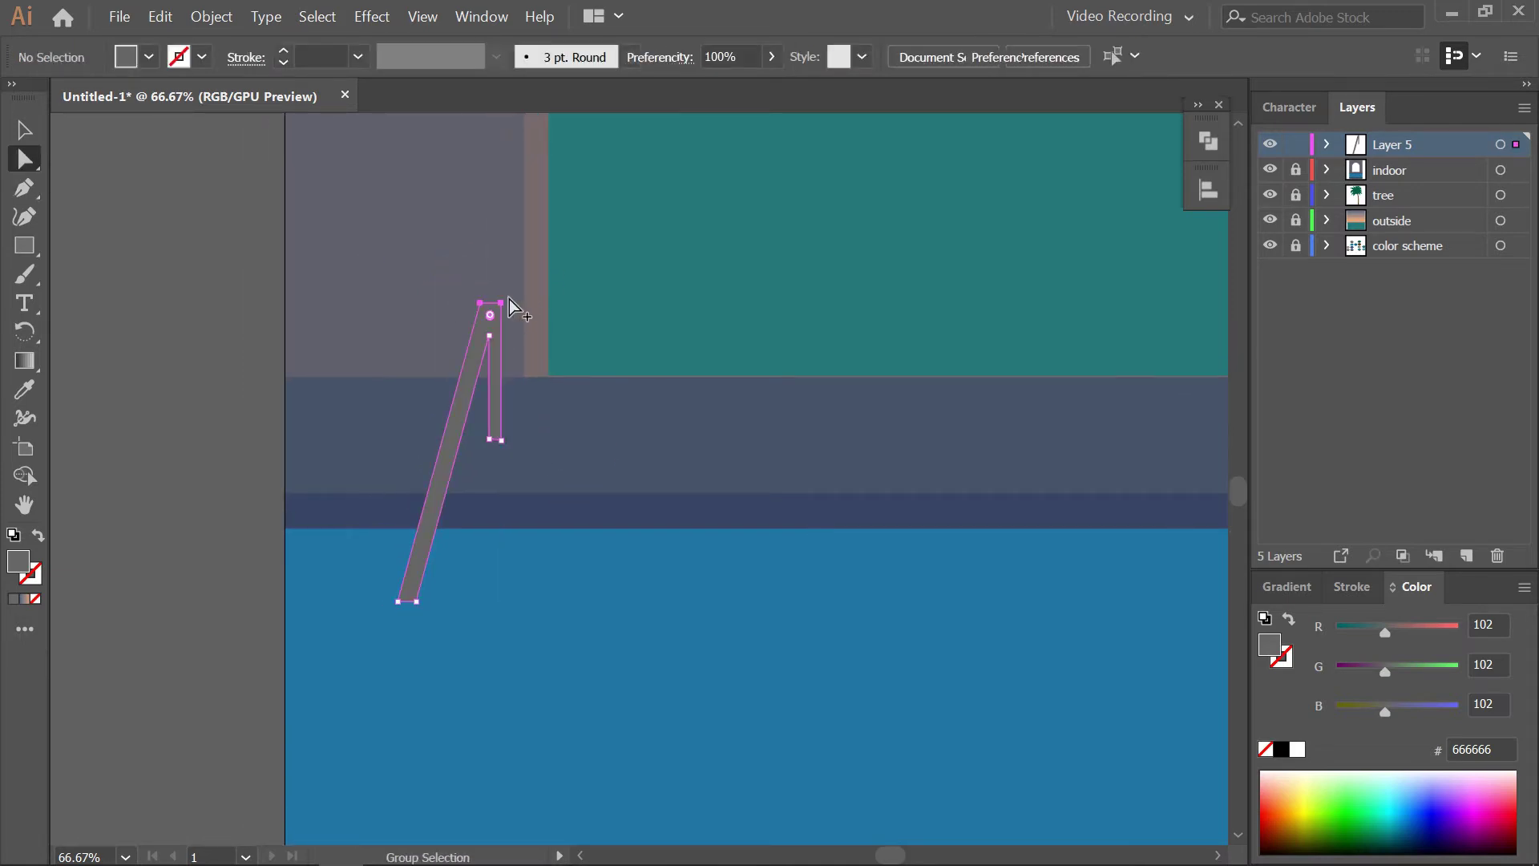
{"action": "scroll", "coordinate": [492, 317], "scroll_direction": "up", "scroll_amount": 2}
{"action": "left_click_drag", "start_coordinate": [469, 346], "coordinate": [464, 388]}
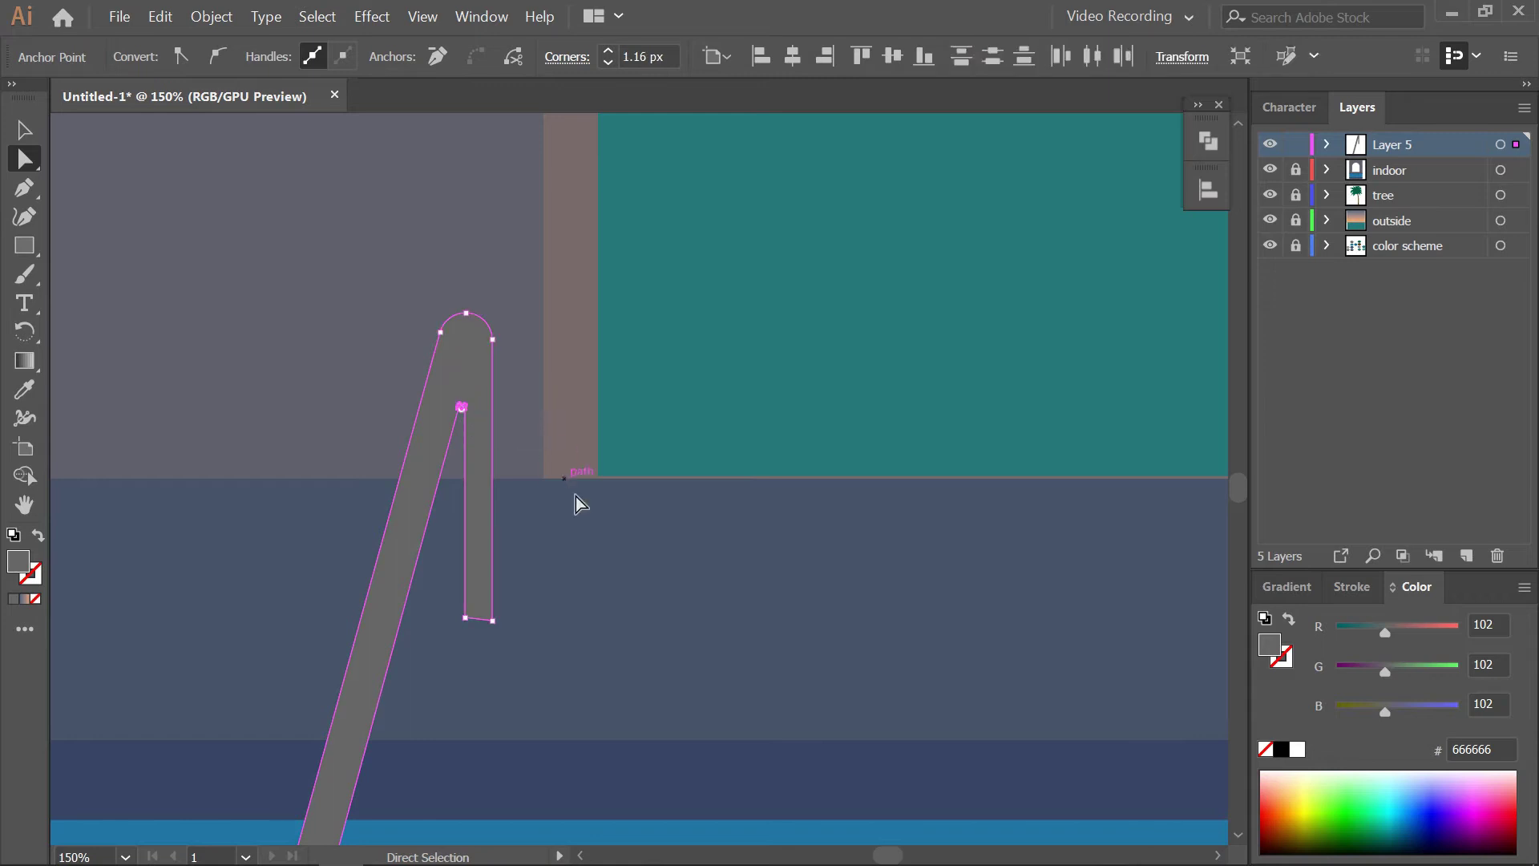
{"action": "left_click", "coordinate": [550, 602]}
{"action": "scroll", "coordinate": [550, 601], "scroll_direction": "down", "scroll_amount": 2}
Nudge the rail right, shrink it, and Alt-drag a level copy to the left
{"action": "key", "text": "v"}
{"action": "left_click_drag", "start_coordinate": [505, 532], "coordinate": [540, 533]}
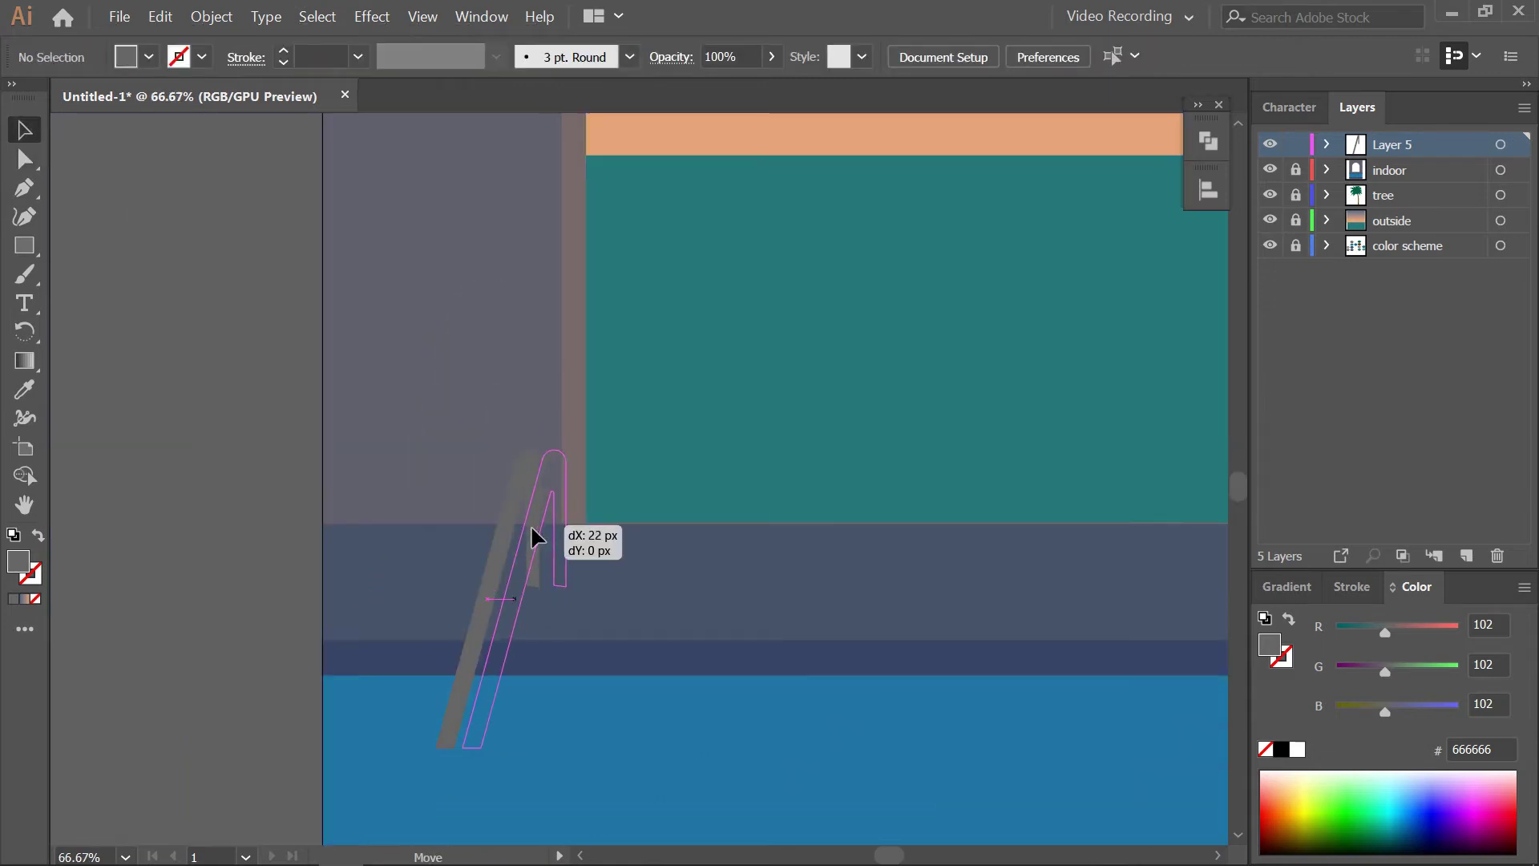
{"action": "left_click_drag", "start_coordinate": [564, 459], "coordinate": [564, 467]}
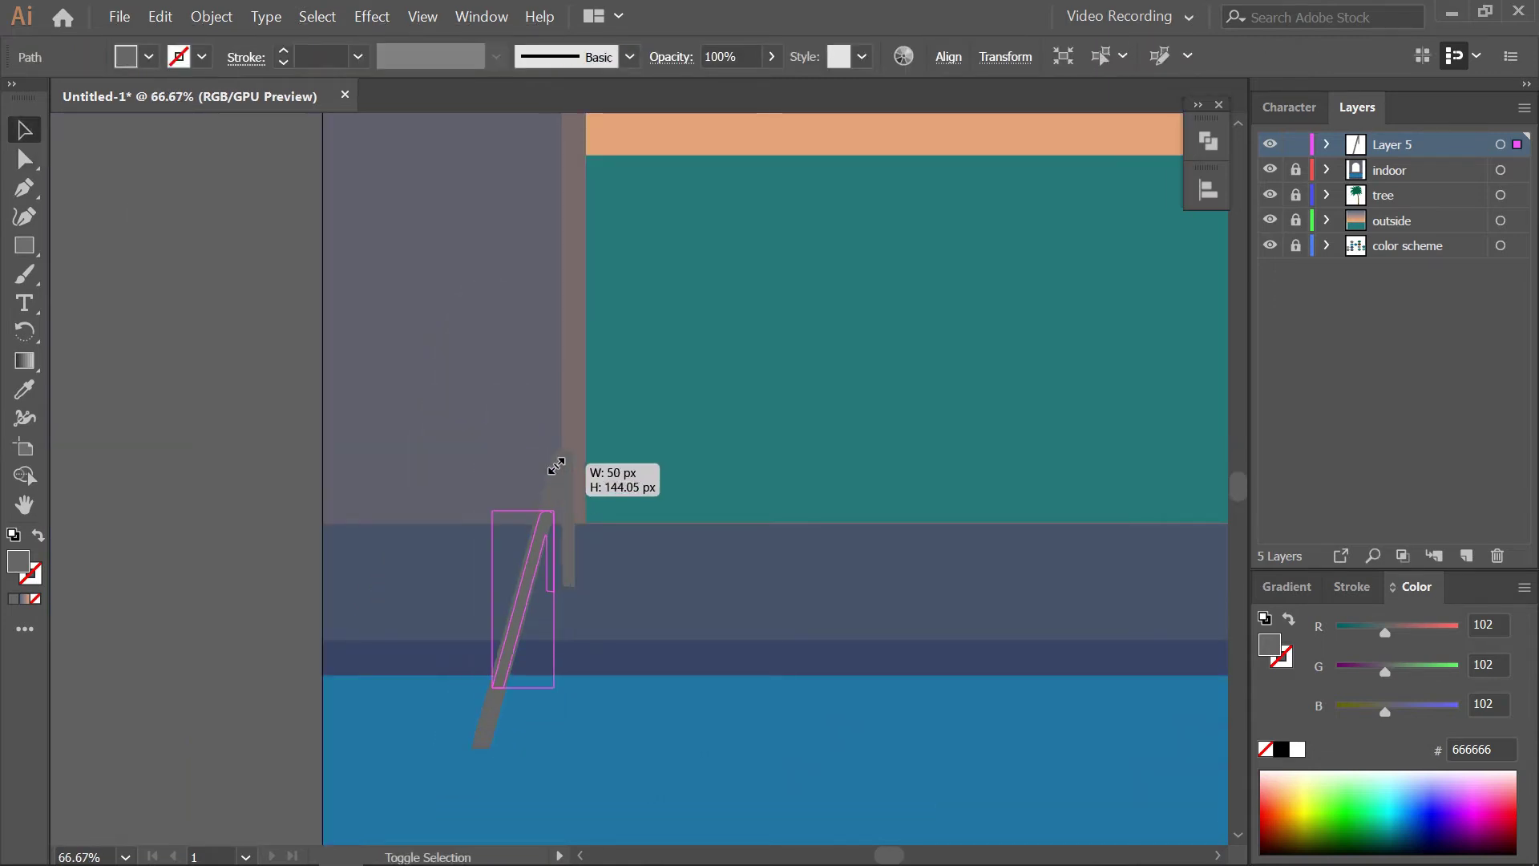
{"action": "left_click_drag", "start_coordinate": [558, 550], "coordinate": [424, 543]}
{"action": "left_click", "coordinate": [264, 577]}
{"action": "scroll", "coordinate": [440, 497], "scroll_direction": "up", "scroll_amount": 2}
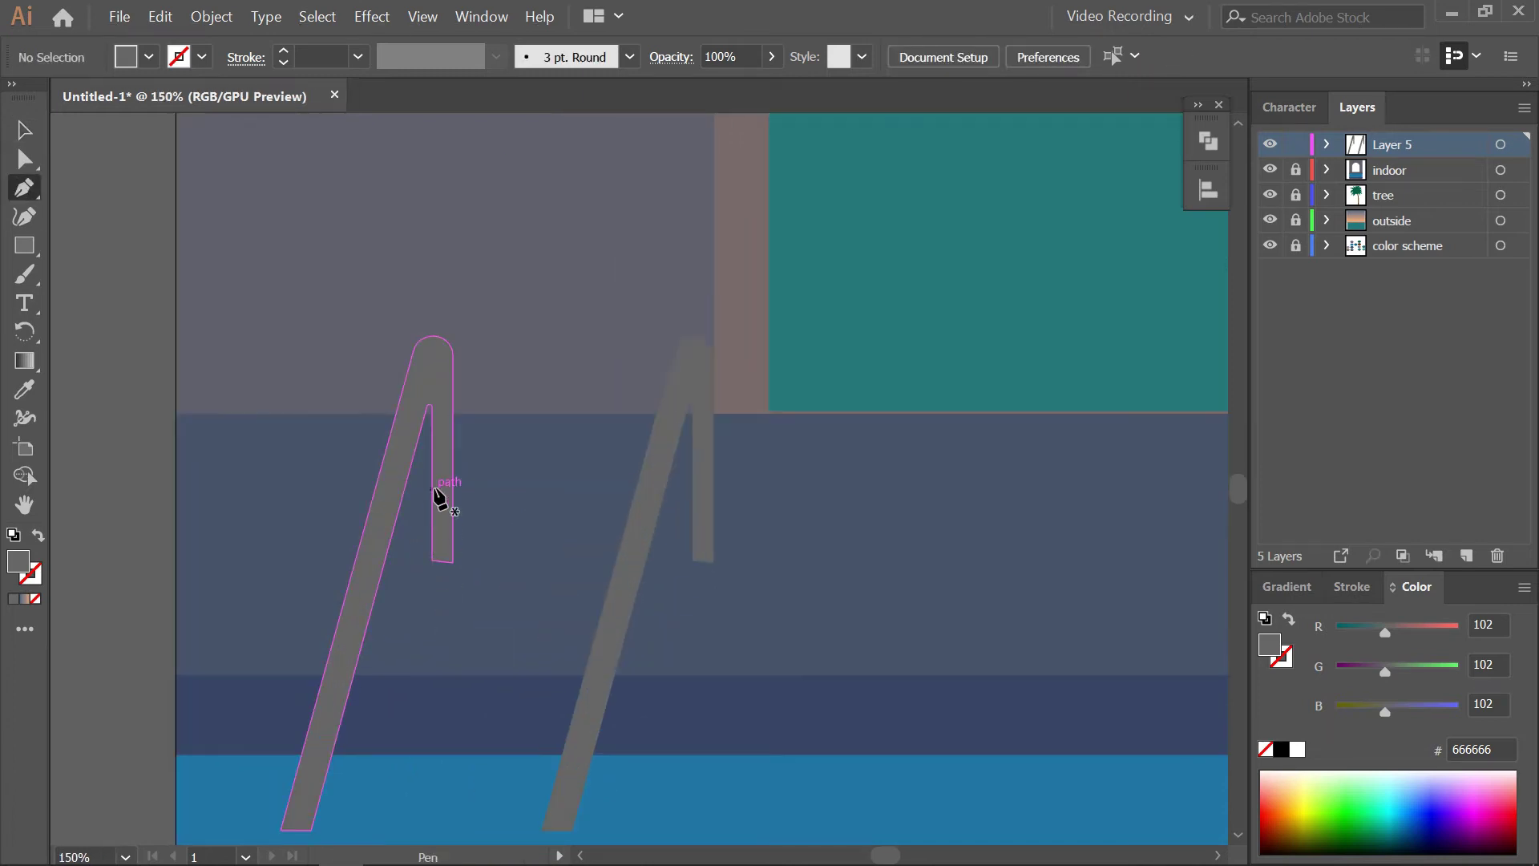
{"action": "scroll", "coordinate": [450, 474], "scroll_direction": "down", "scroll_amount": 3}
Draw a thin closed diagonal leg shape beneath the left rail's curved top
{"action": "left_click", "coordinate": [449, 231]}
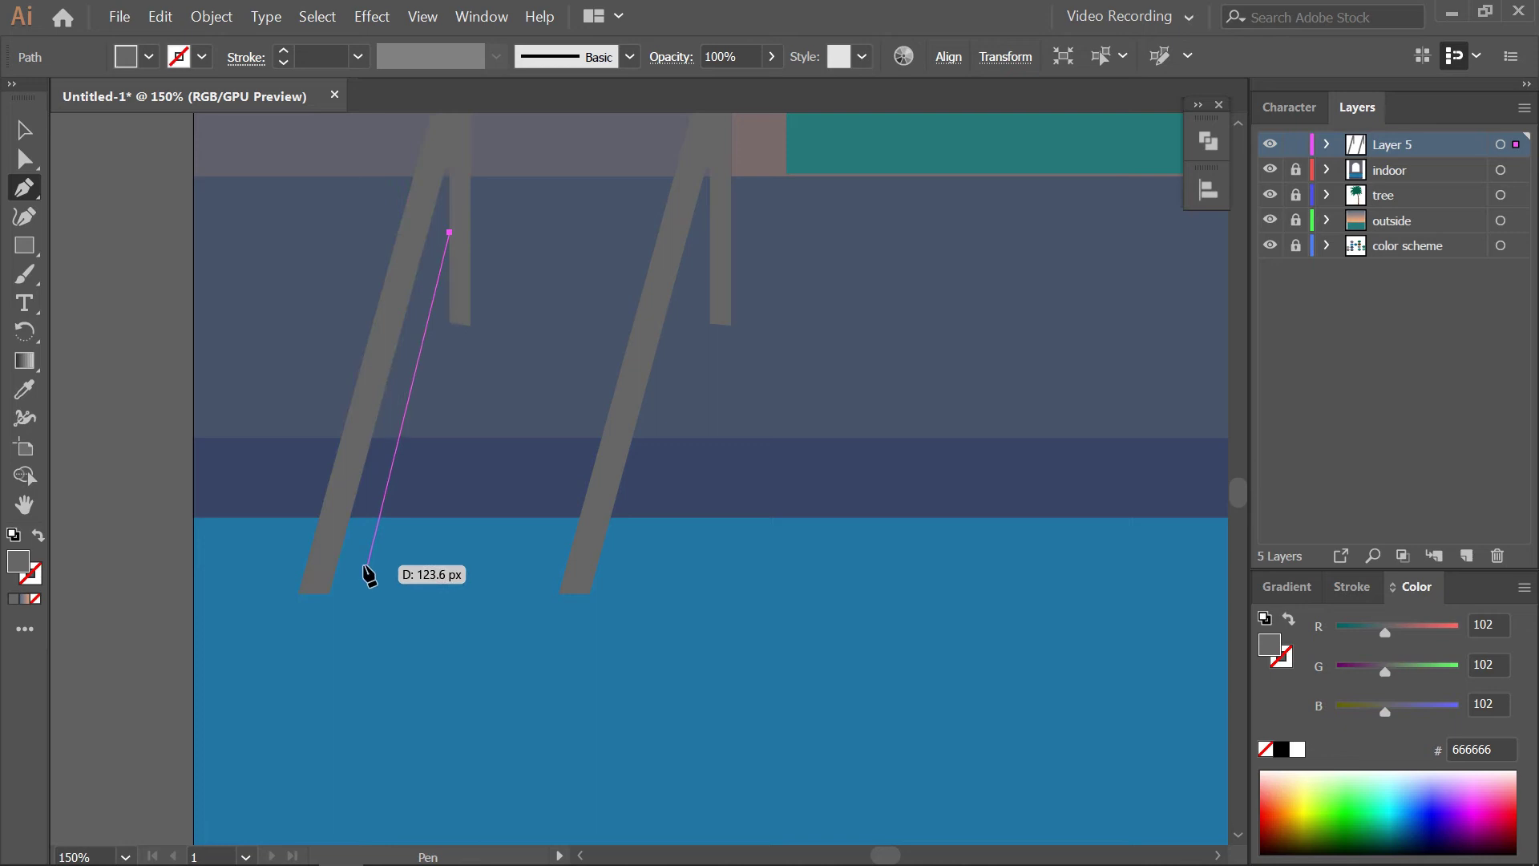
{"action": "left_click", "coordinate": [364, 564]}
{"action": "left_click", "coordinate": [379, 565]}
{"action": "left_click", "coordinate": [454, 262]}
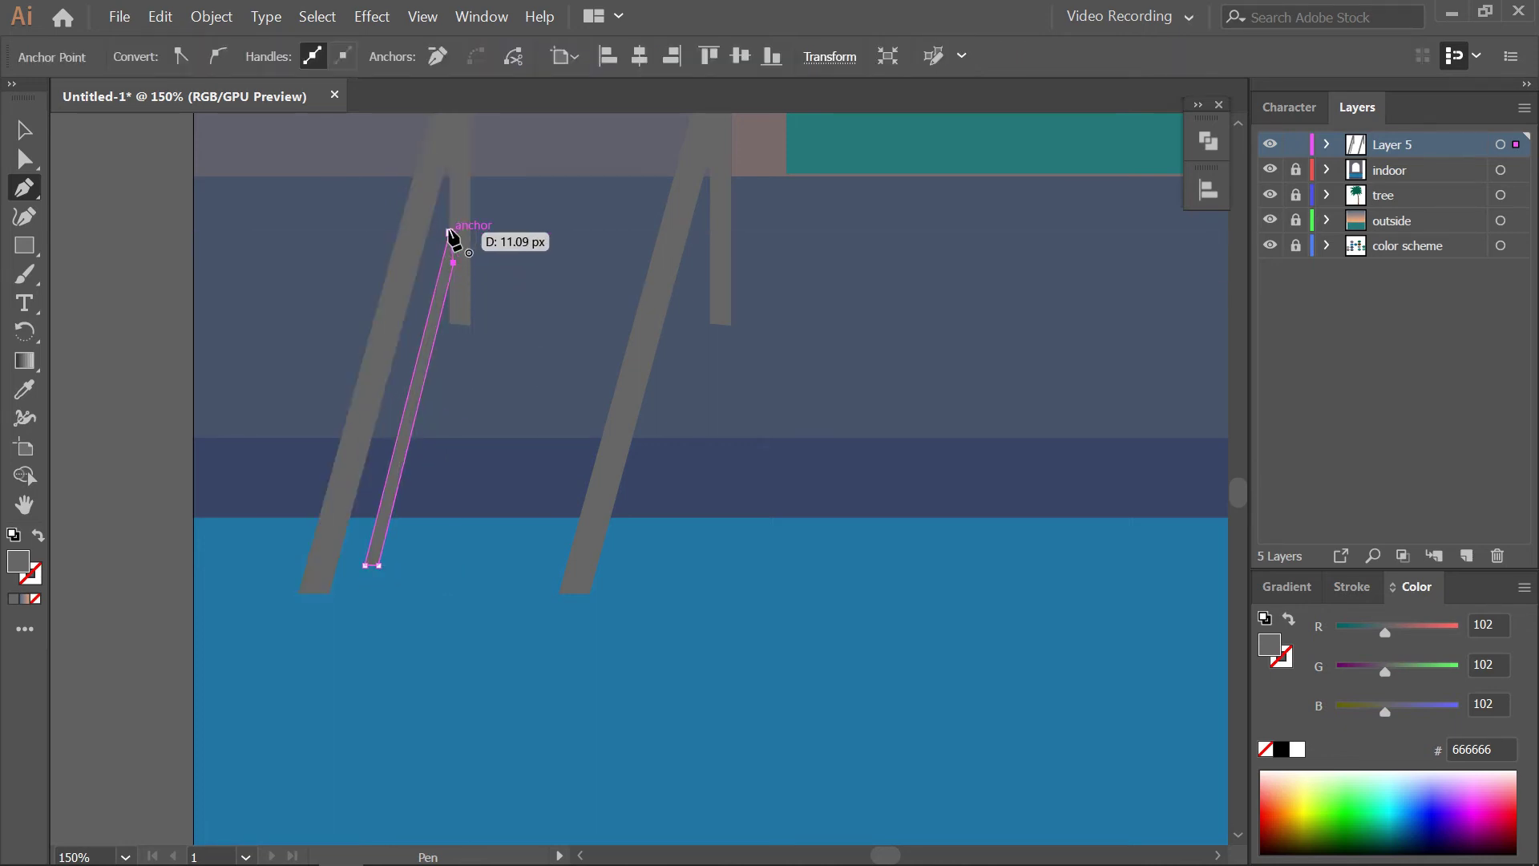
{"action": "left_click", "coordinate": [449, 233]}
Alt-drag a copy of the leg across to the right rail and check its bottom point
{"action": "key", "text": "v"}
{"action": "left_click", "coordinate": [943, 387]}
{"action": "left_click_drag", "start_coordinate": [412, 426], "coordinate": [682, 444]}
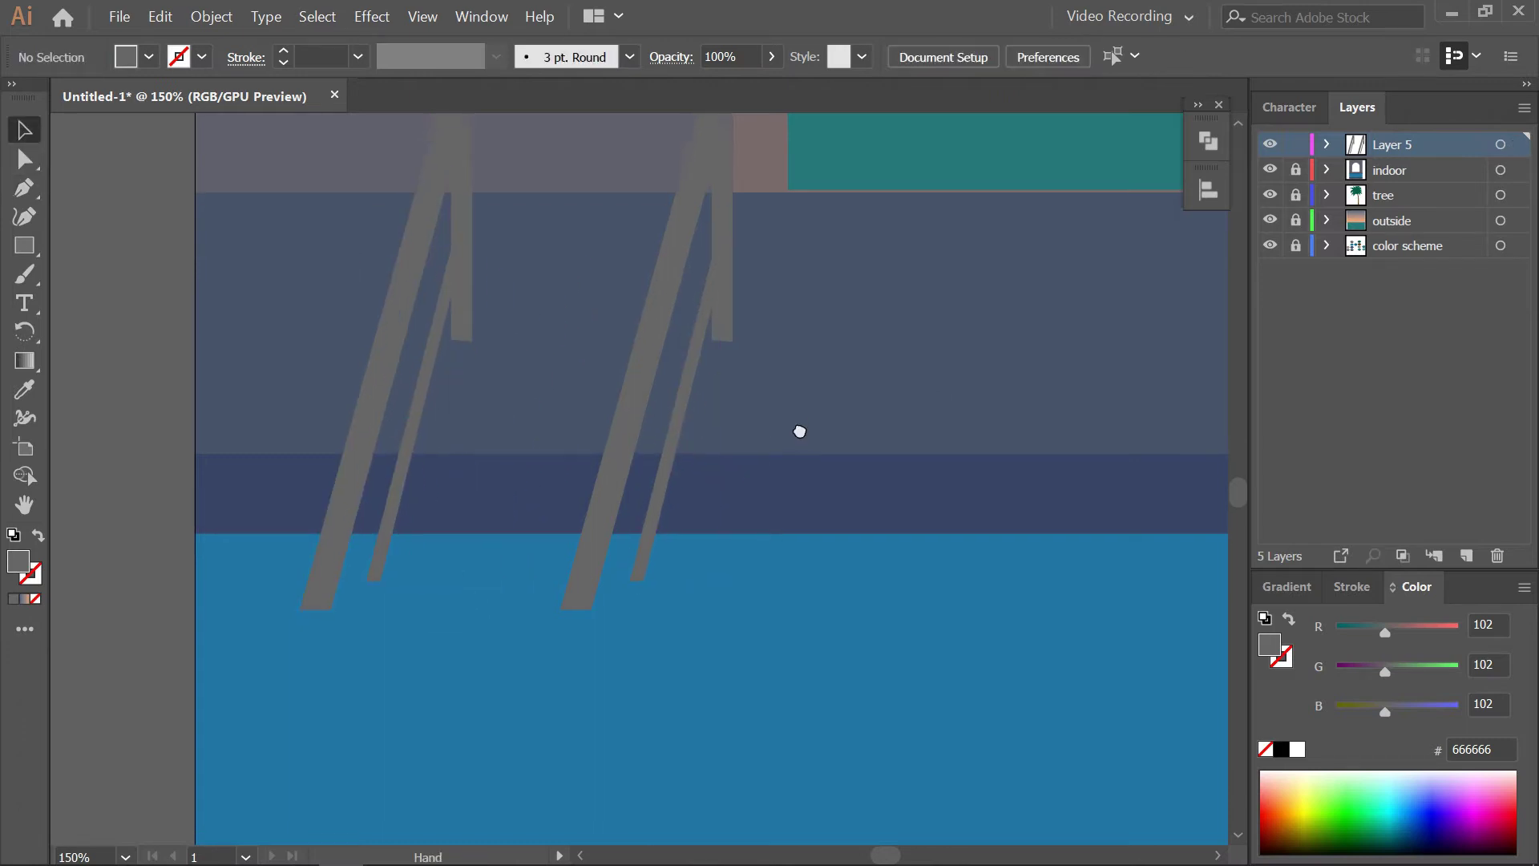
{"action": "scroll", "coordinate": [746, 385], "scroll_direction": "down", "scroll_amount": 2}
{"action": "scroll", "coordinate": [729, 419], "scroll_direction": "up", "scroll_amount": 4}
{"action": "key", "text": "a"}
{"action": "left_click", "coordinate": [764, 373]}
{"action": "scroll", "coordinate": [263, 359], "scroll_direction": "right", "scroll_amount": 5}
{"action": "left_click", "coordinate": [330, 399]}
{"action": "scroll", "coordinate": [491, 433], "scroll_direction": "down", "scroll_amount": 2}
{"action": "scroll", "coordinate": [691, 425], "scroll_direction": "down", "scroll_amount": 2}
{"action": "scroll", "coordinate": [517, 421], "scroll_direction": "up", "scroll_amount": 2}
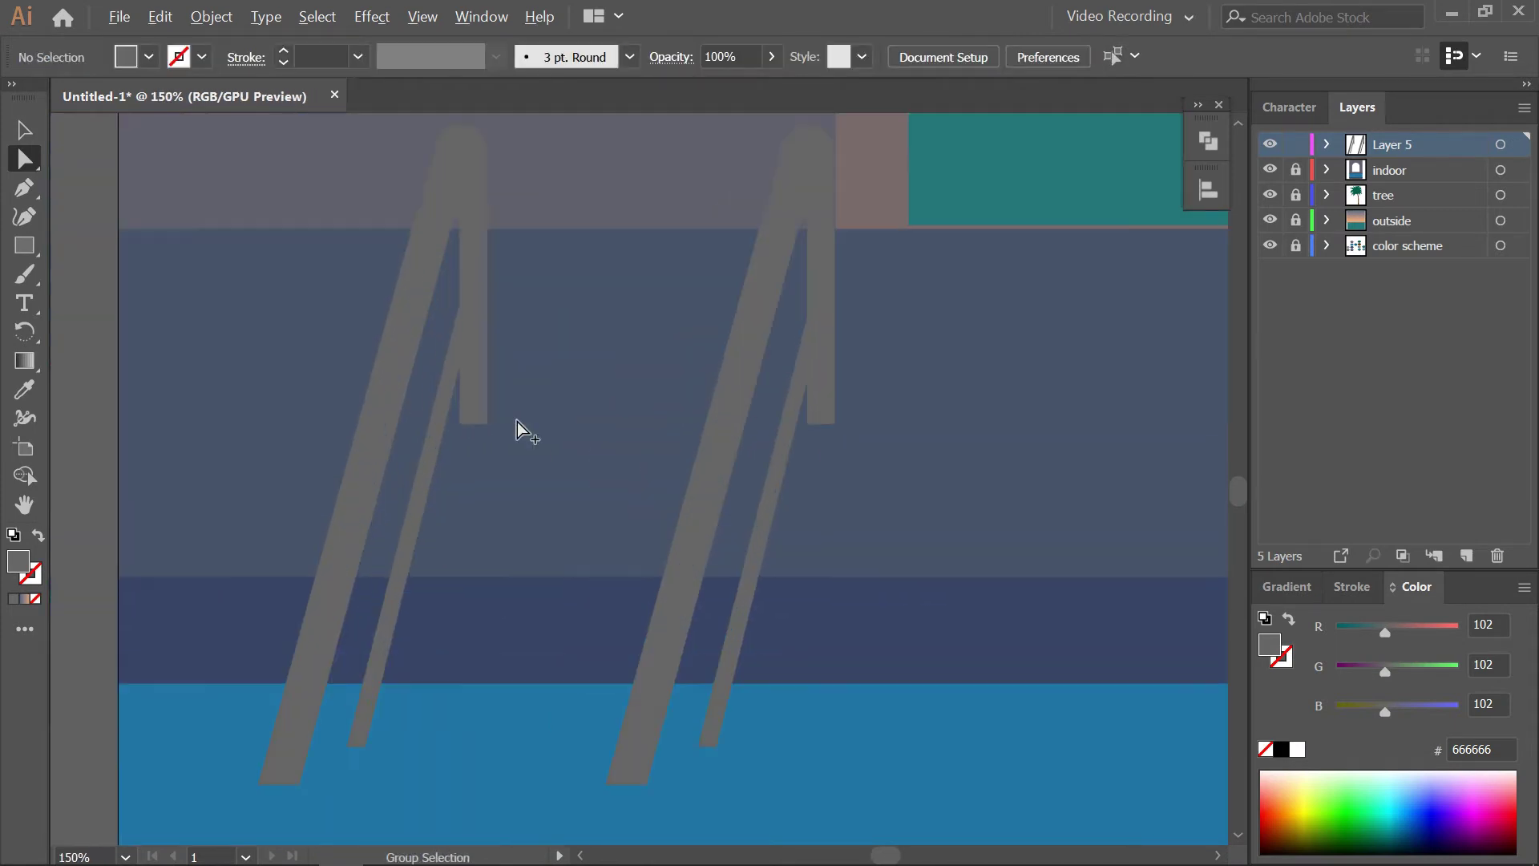
{"action": "key", "text": "m"}
{"action": "scroll", "coordinate": [429, 458], "scroll_direction": "up", "scroll_amount": 2}
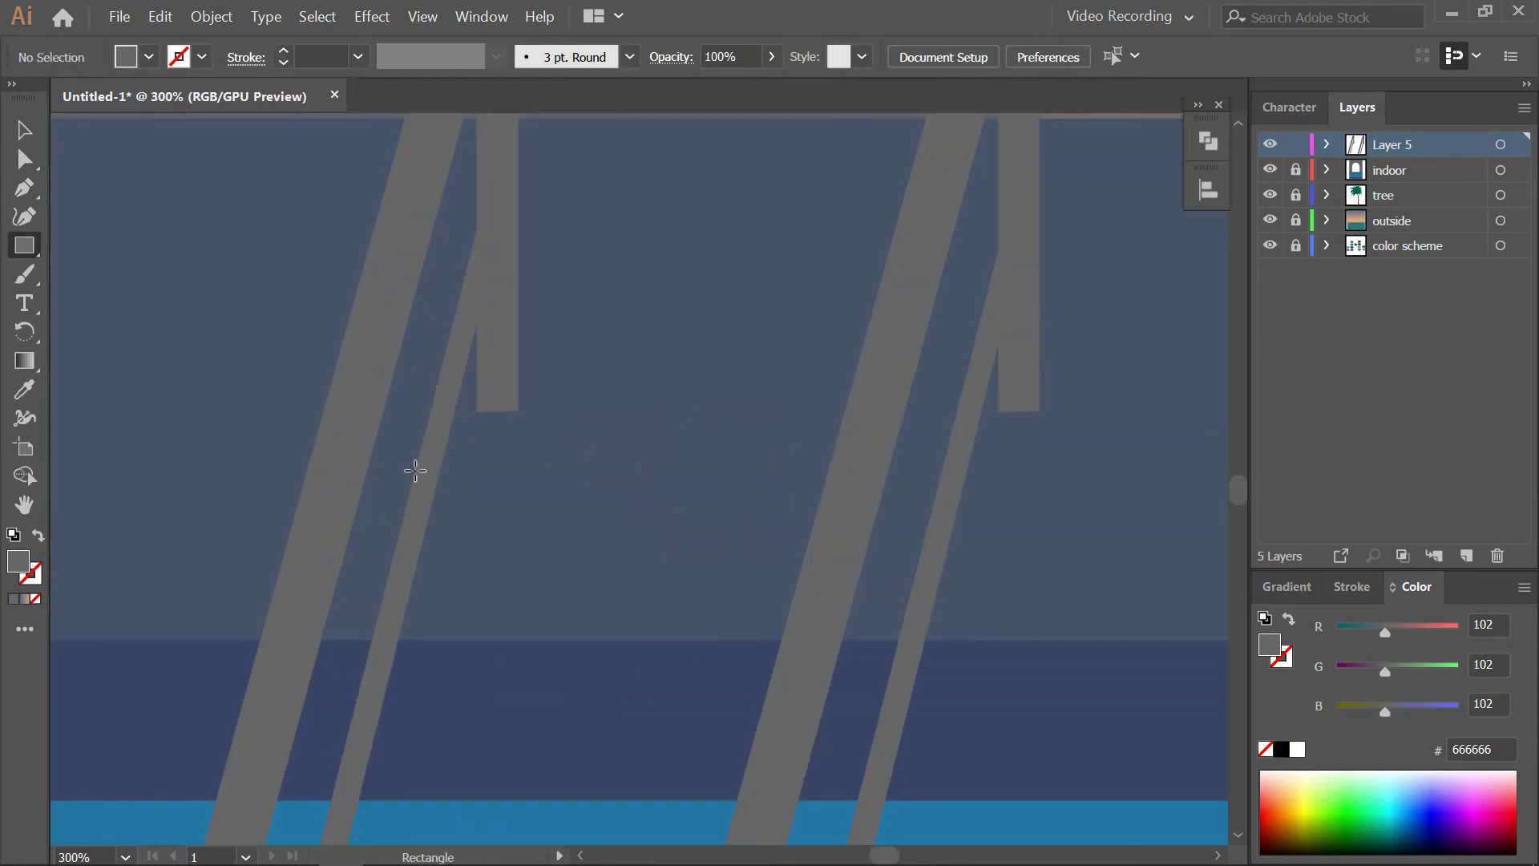
Nudge both ladder rails slightly down and to the left
{"action": "left_click_drag", "start_coordinate": [415, 471], "coordinate": [930, 514]}
{"action": "scroll", "coordinate": [646, 372], "scroll_direction": "down", "scroll_amount": 2}
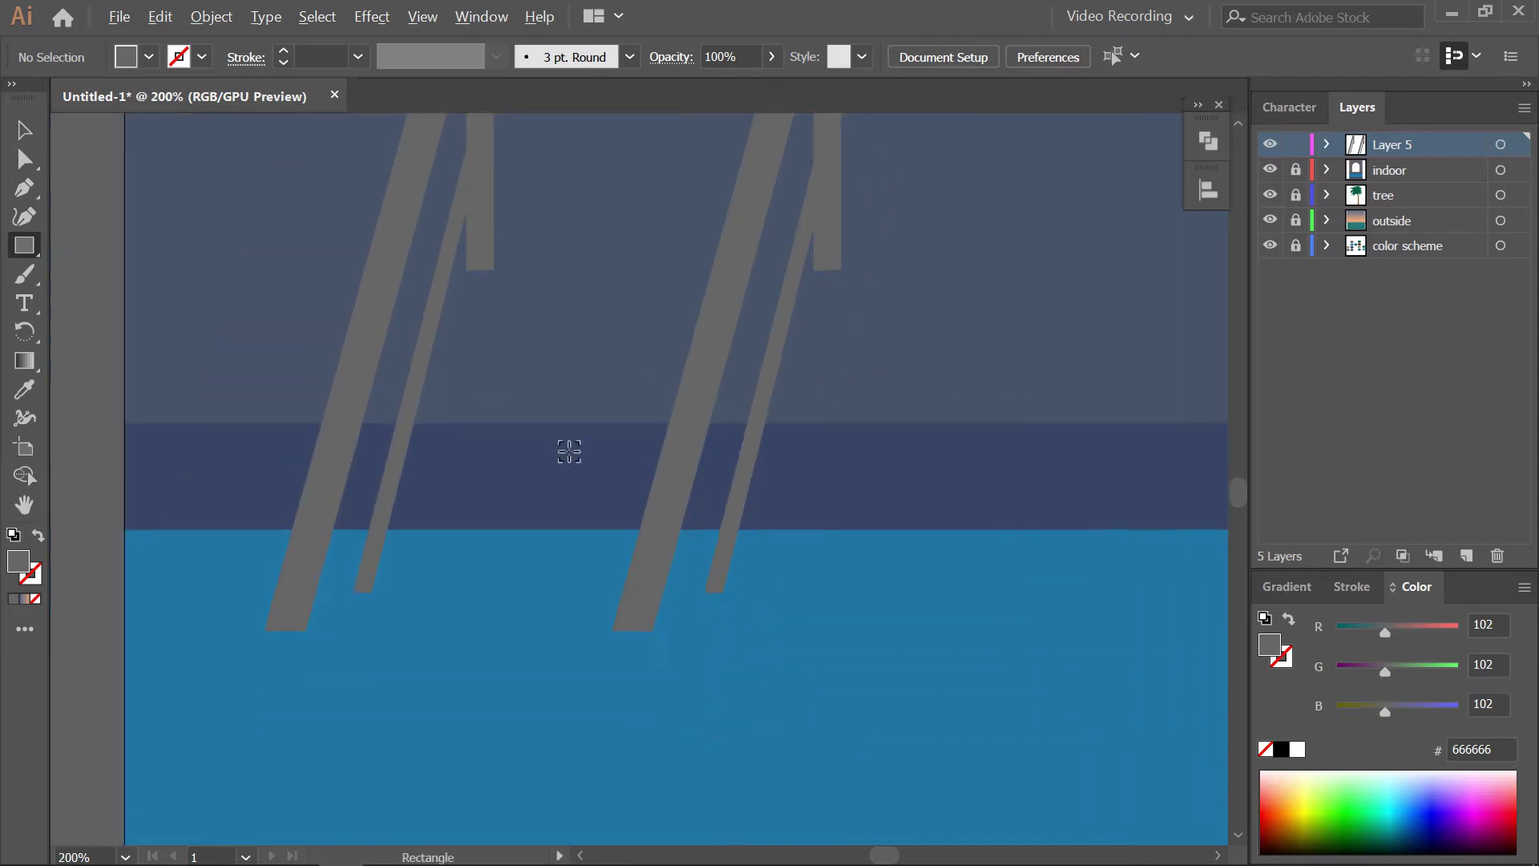
{"action": "left_click", "coordinate": [24, 130]}
{"action": "scroll", "coordinate": [674, 400], "scroll_direction": "down", "scroll_amount": 1}
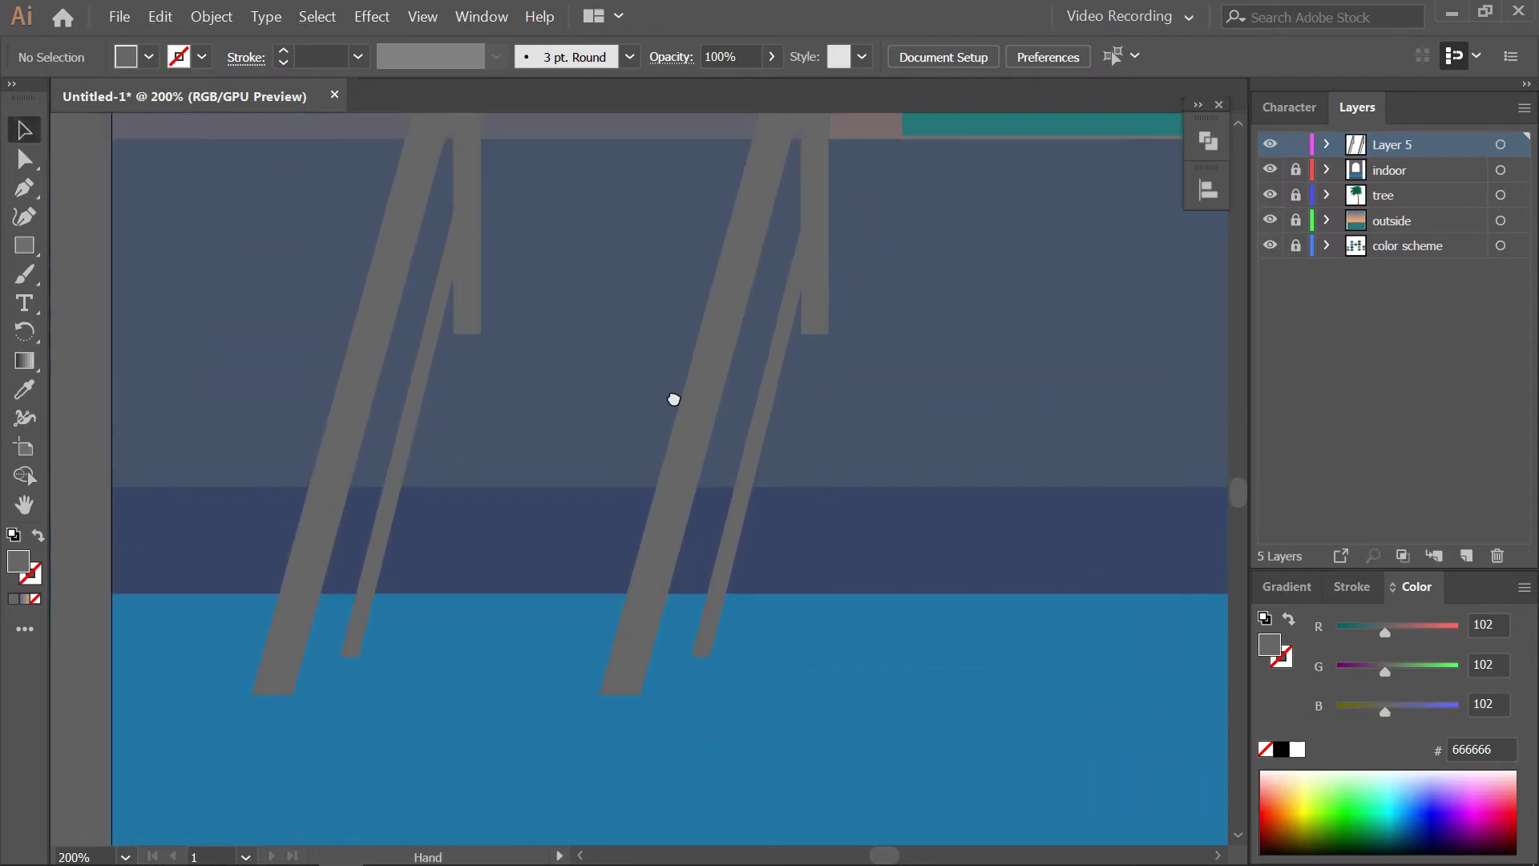
{"action": "left_click", "coordinate": [485, 399]}
{"action": "left_click_drag", "start_coordinate": [697, 417], "coordinate": [687, 461]}
{"action": "left_click", "coordinate": [890, 489]}
Draw a thin dark grey #333333 rectangle bar across both rails
{"action": "left_click", "coordinate": [24, 245]}
{"action": "scroll", "coordinate": [468, 535], "scroll_direction": "up", "scroll_amount": 1}
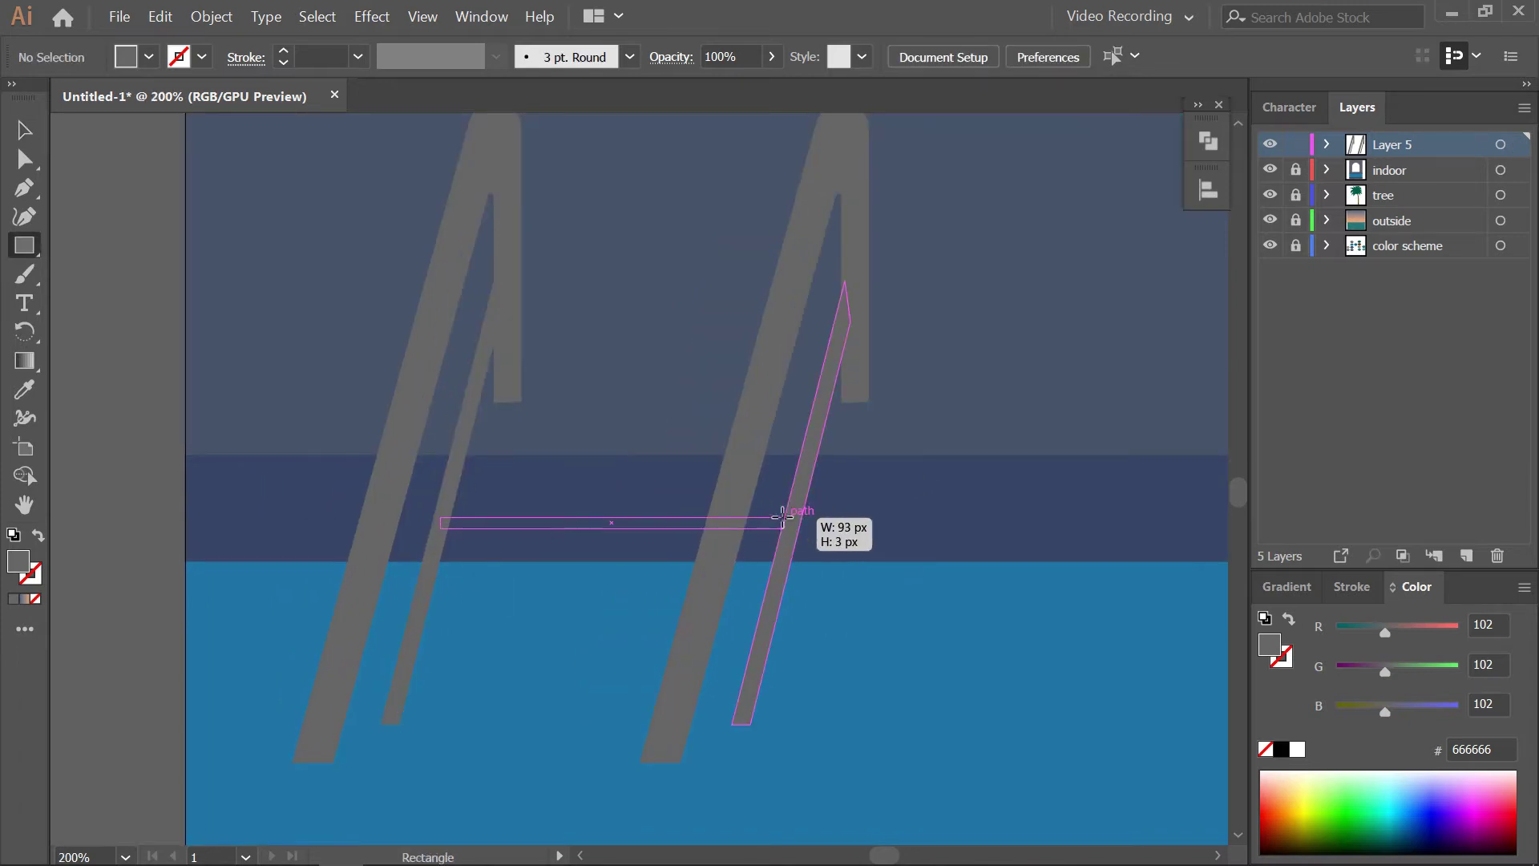
{"action": "left_click_drag", "start_coordinate": [439, 529], "coordinate": [786, 519]}
{"action": "scroll", "coordinate": [577, 517], "scroll_direction": "up", "scroll_amount": 2}
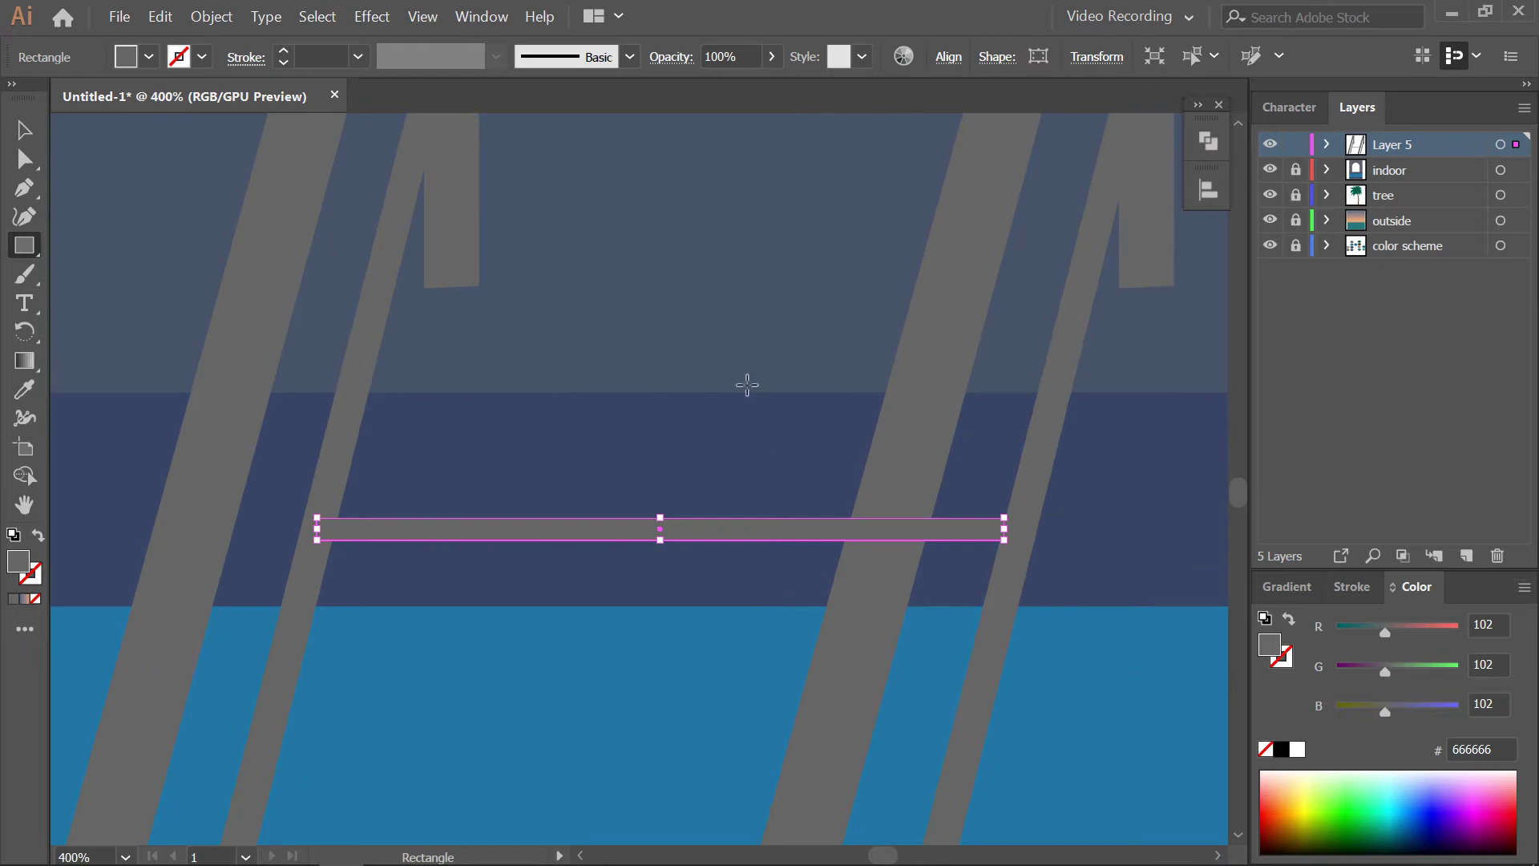
{"action": "left_click", "coordinate": [126, 56]}
{"action": "left_click", "coordinate": [76, 173]}
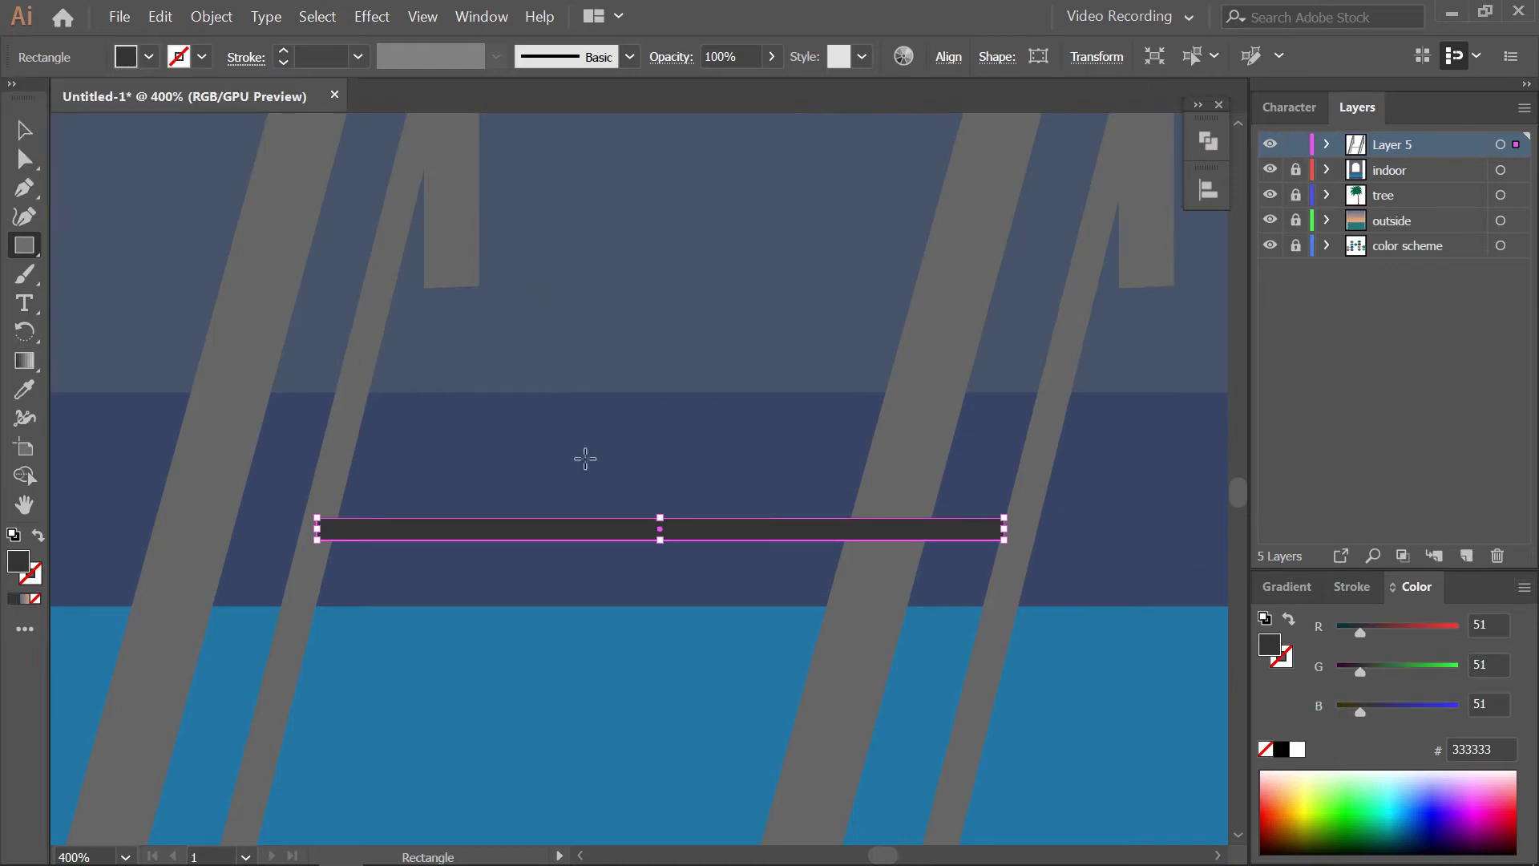
Extend the bar's left end farther left using its anchor points
{"action": "key", "text": "p"}
{"action": "key", "text": "a"}
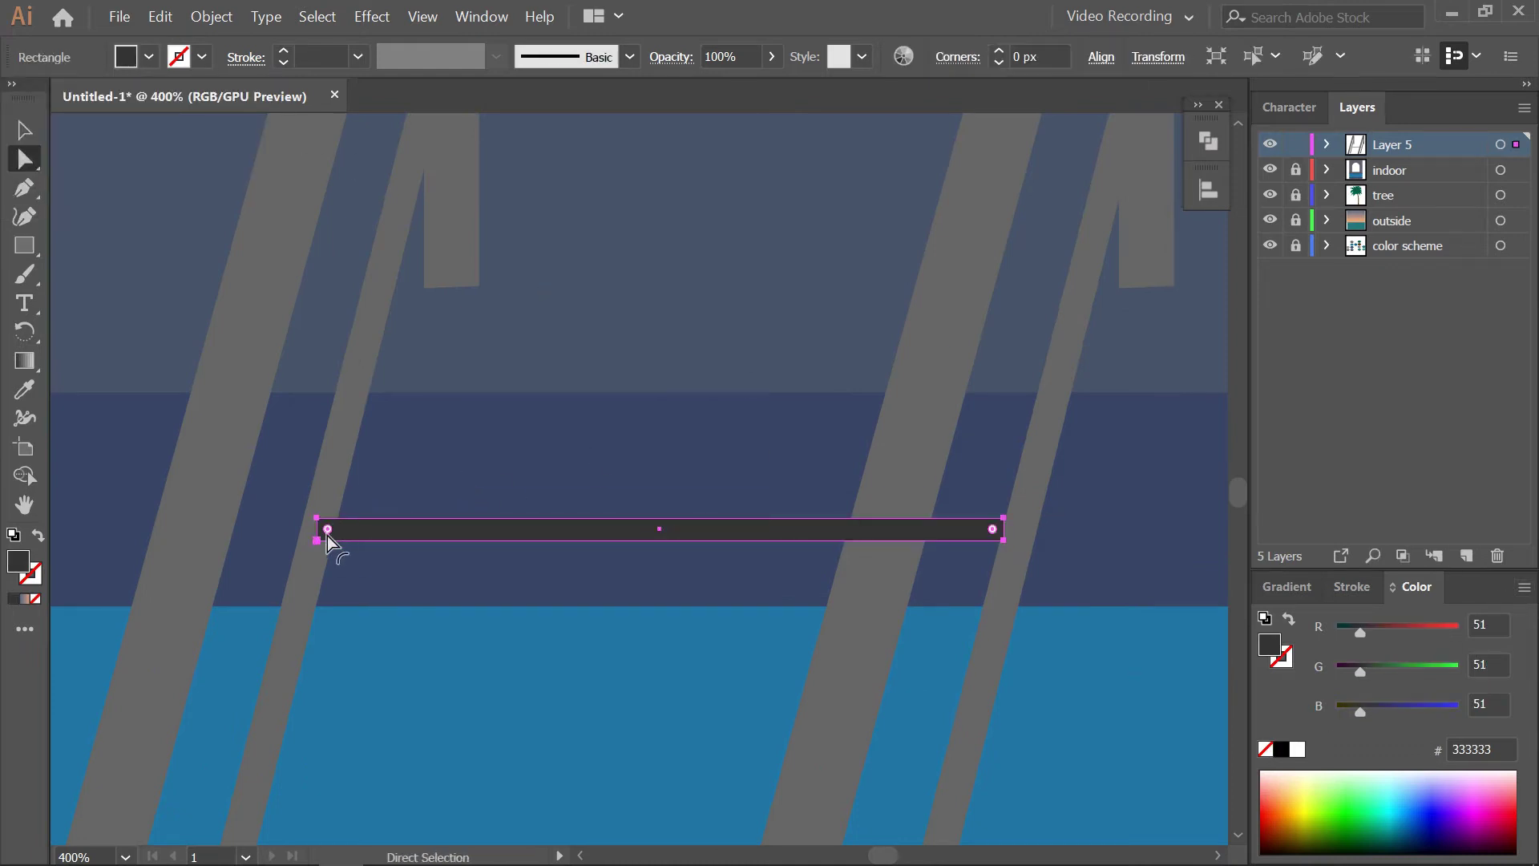
{"action": "left_click_drag", "start_coordinate": [318, 531], "coordinate": [296, 531]}
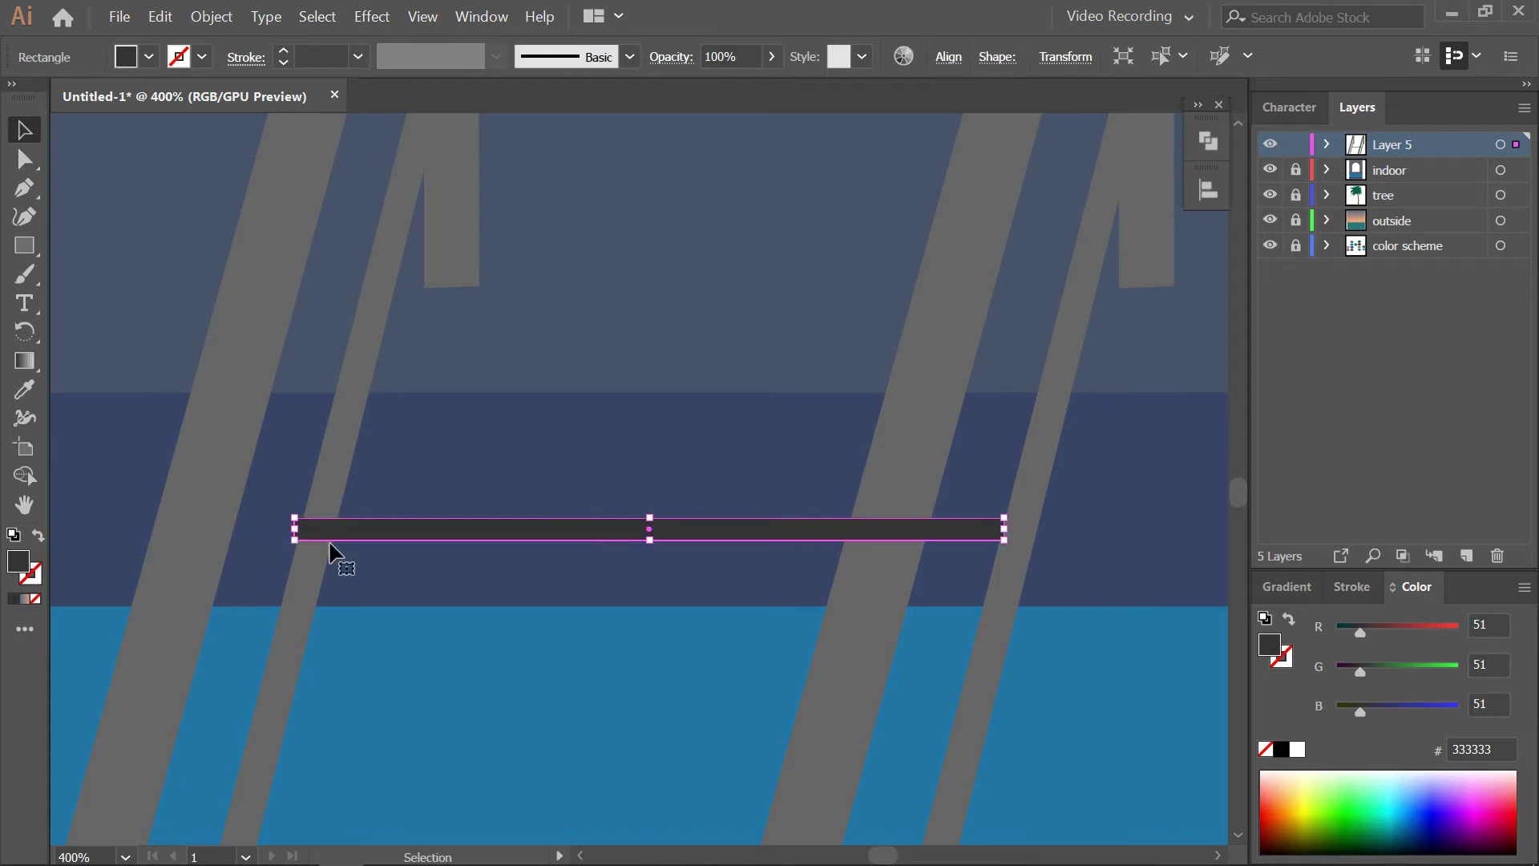
{"action": "left_click", "coordinate": [388, 590]}
{"action": "key", "text": "v"}
Draw a top face shape along the bar to give the rung depth
{"action": "left_click", "coordinate": [299, 517]}
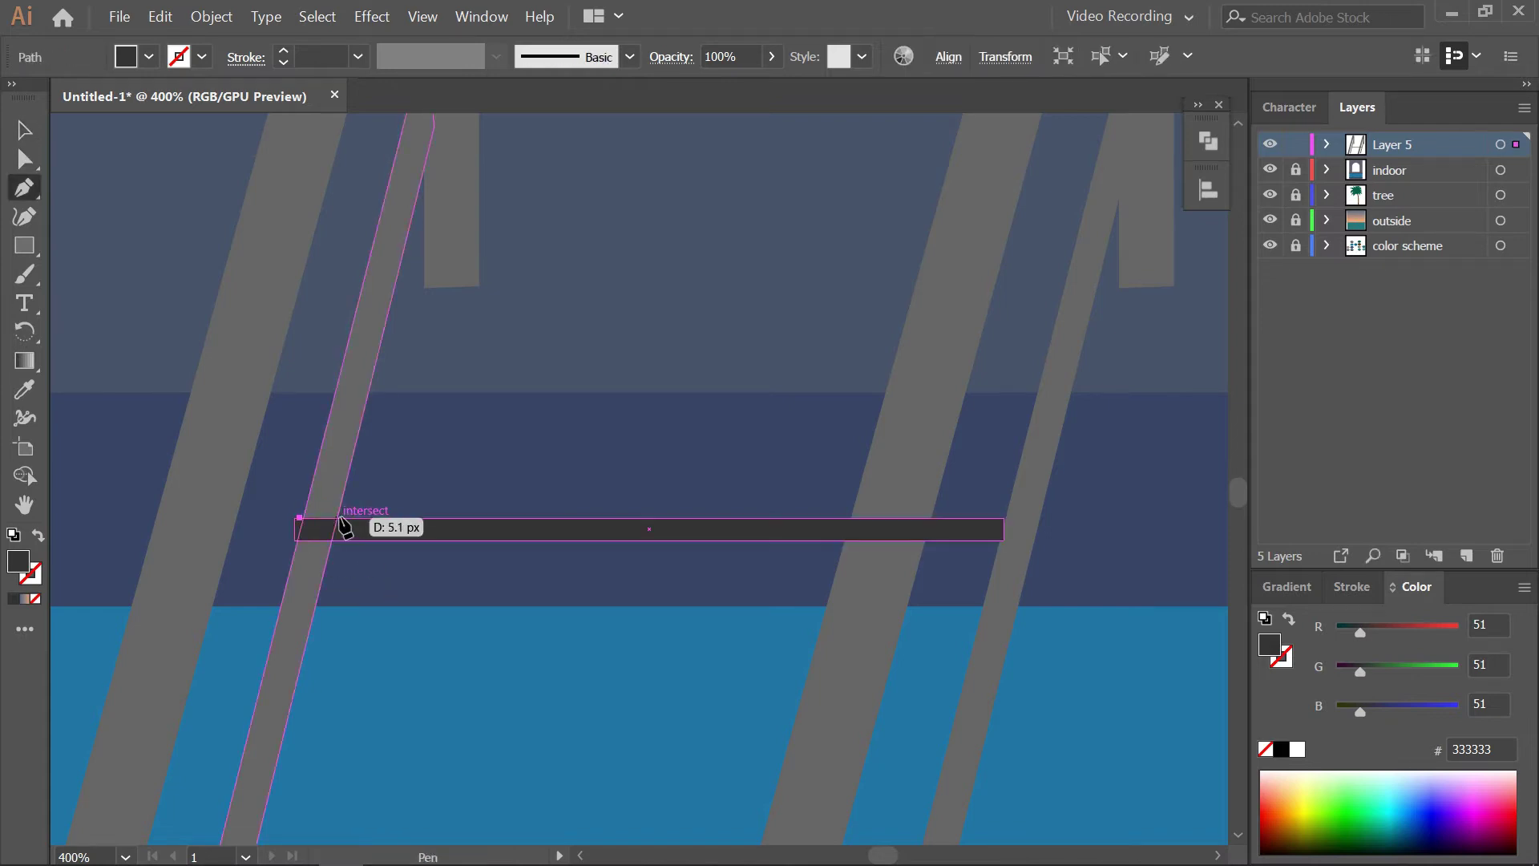
{"action": "left_click", "coordinate": [406, 499]}
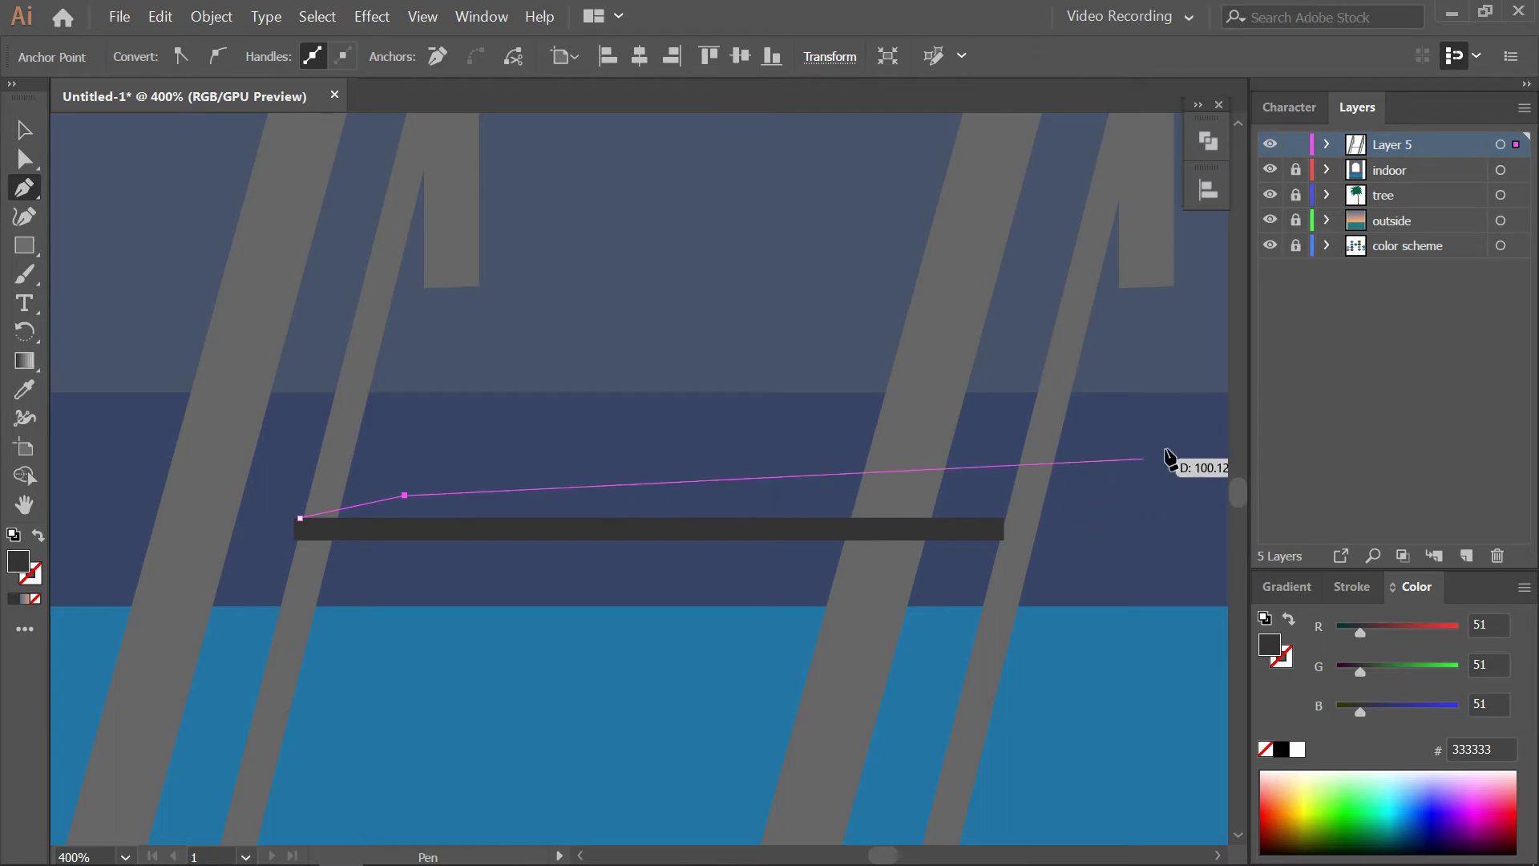
{"action": "scroll", "coordinate": [1203, 489], "scroll_direction": "up", "scroll_amount": 2}
{"action": "left_click", "coordinate": [864, 492]}
{"action": "left_click", "coordinate": [790, 537]}
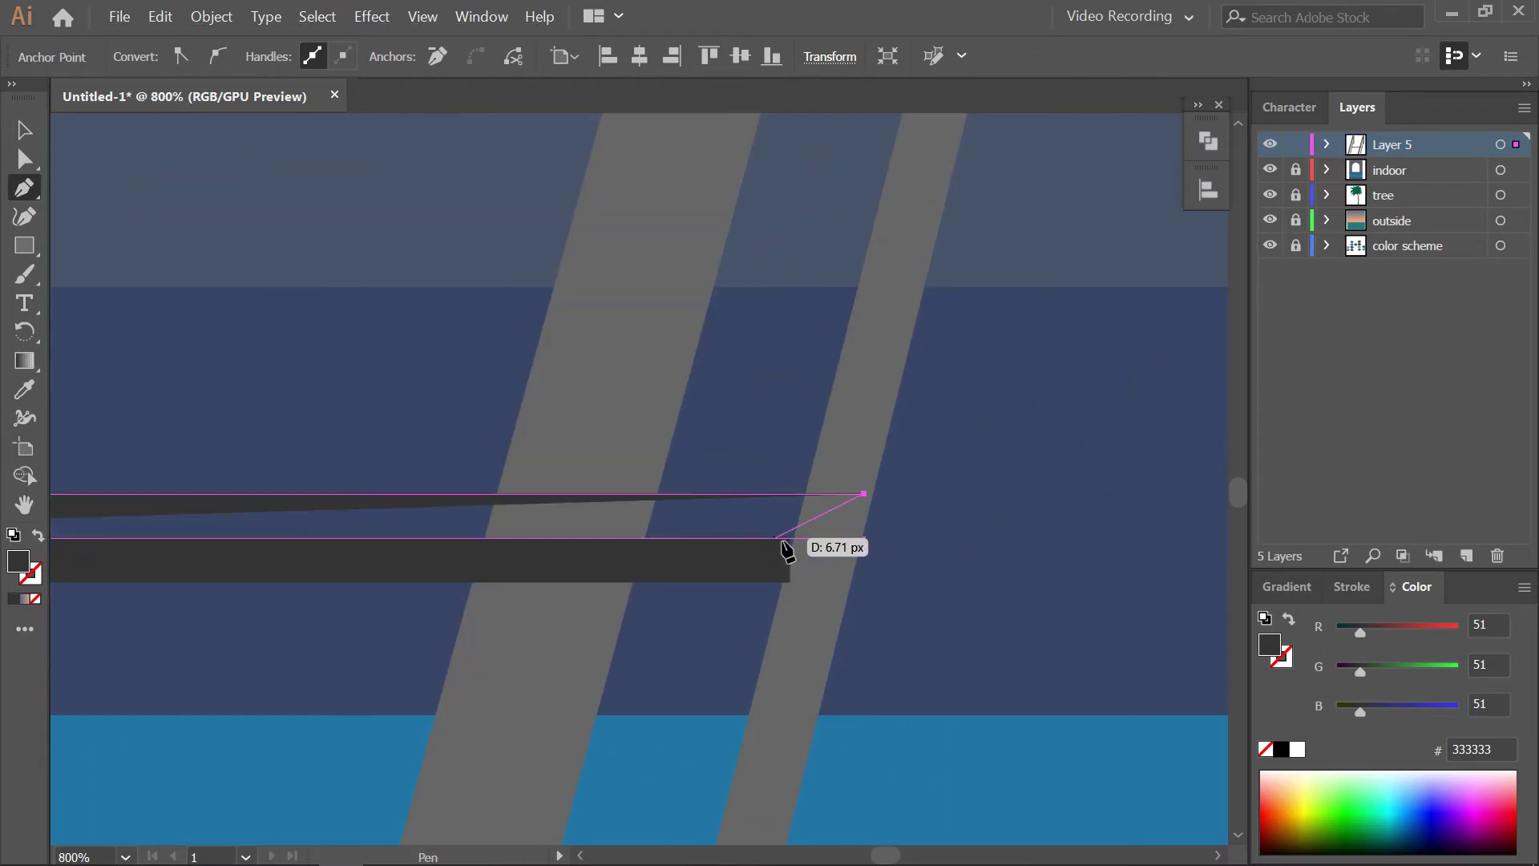
{"action": "scroll", "coordinate": [781, 549], "scroll_direction": "up", "scroll_amount": 3}
{"action": "scroll", "coordinate": [553, 654], "scroll_direction": "down", "scroll_amount": 3}
{"action": "left_click", "coordinate": [200, 481]}
{"action": "scroll", "coordinate": [481, 521], "scroll_direction": "left", "scroll_amount": 2}
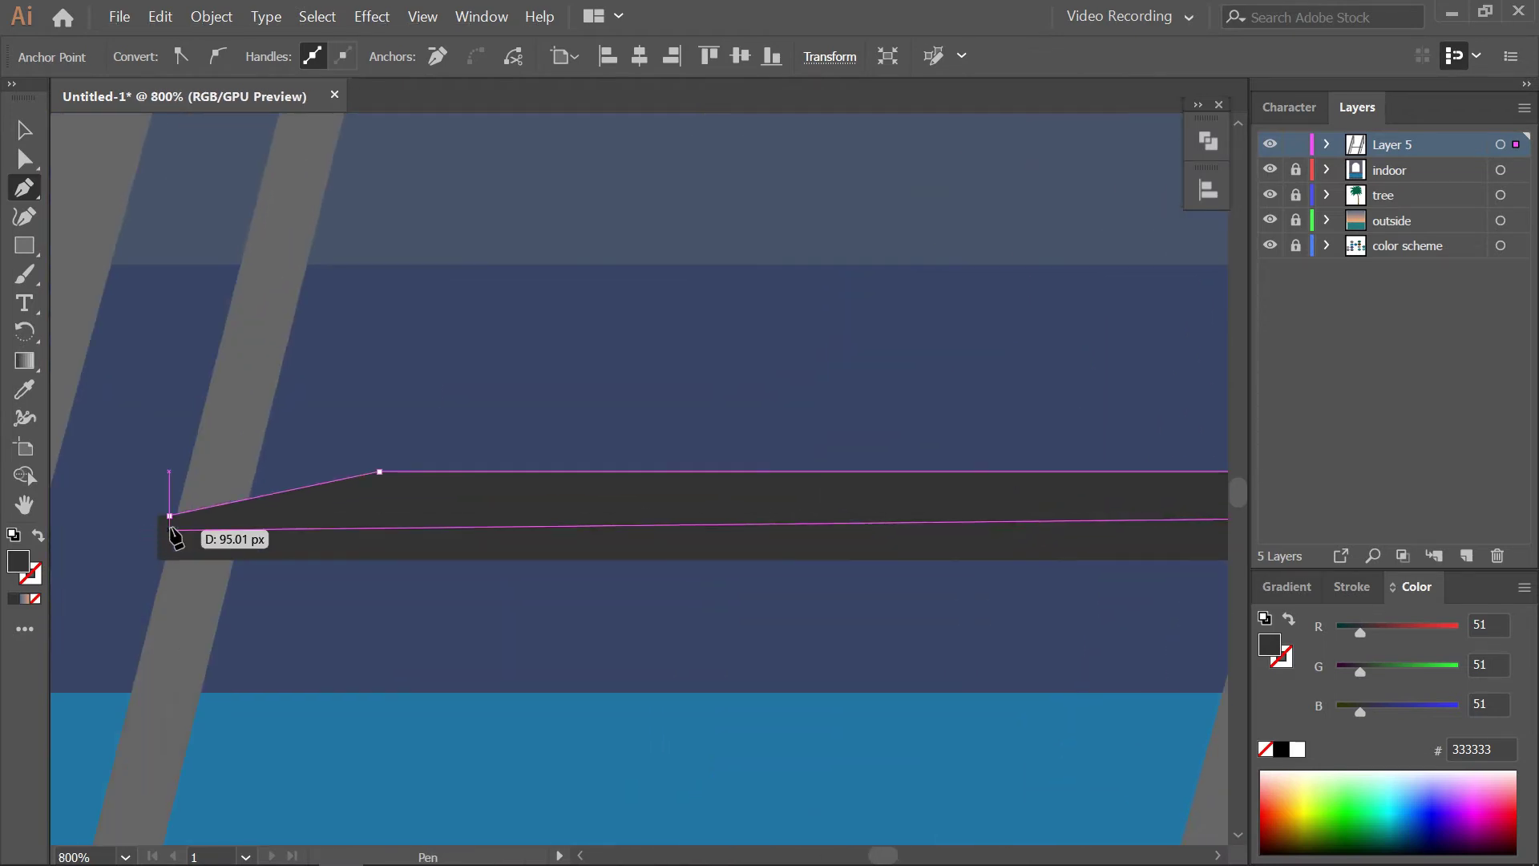
{"action": "left_click", "coordinate": [170, 515]}
{"action": "scroll", "coordinate": [169, 517], "scroll_direction": "down", "scroll_amount": 3}
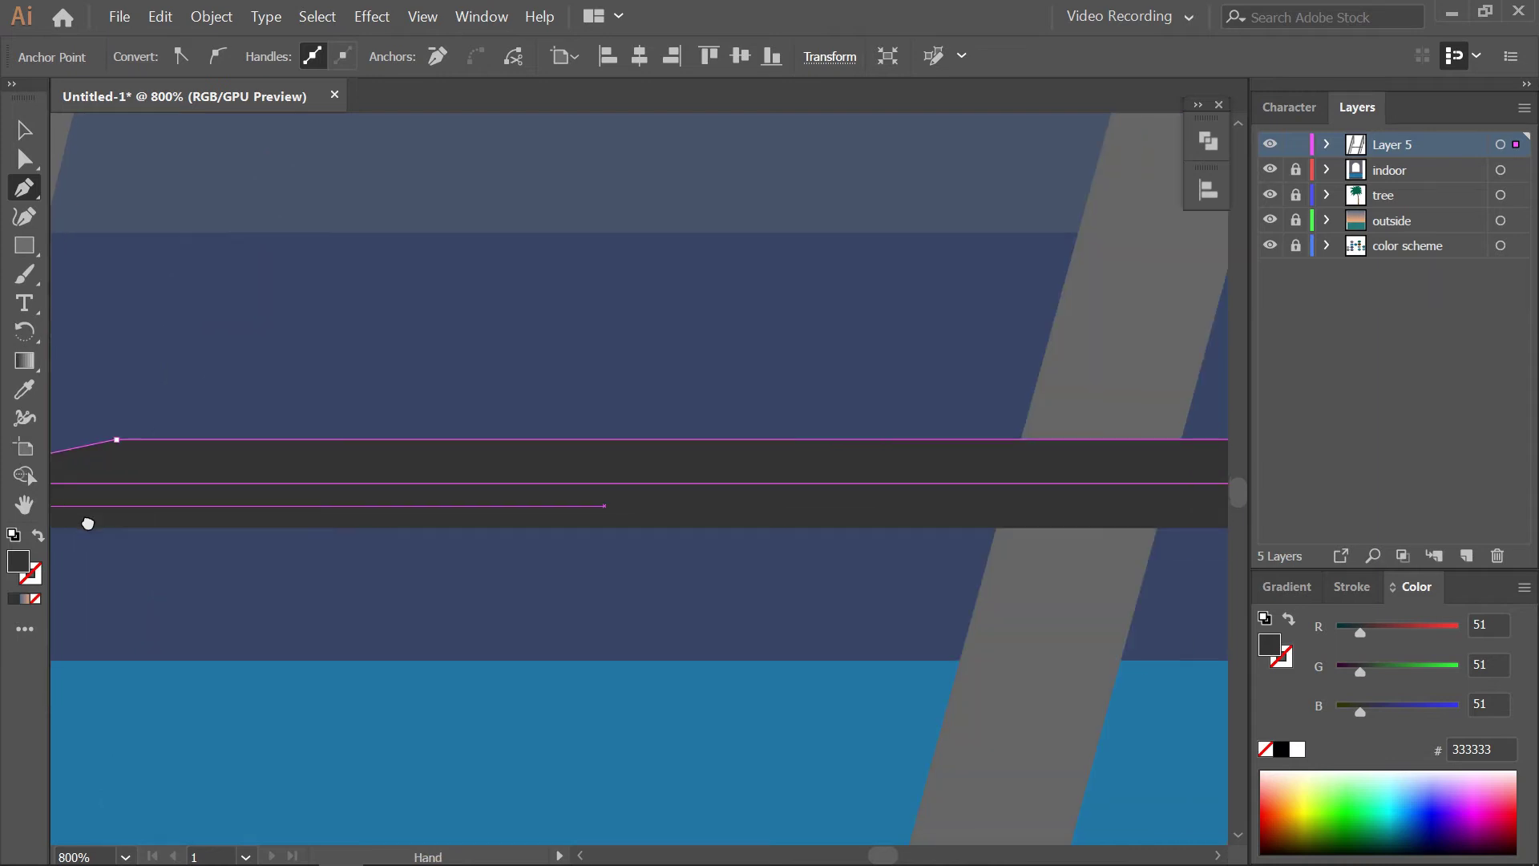
{"action": "scroll", "coordinate": [658, 566], "scroll_direction": "up", "scroll_amount": 3}
{"action": "left_click", "coordinate": [347, 430], "text": "ctrl"}
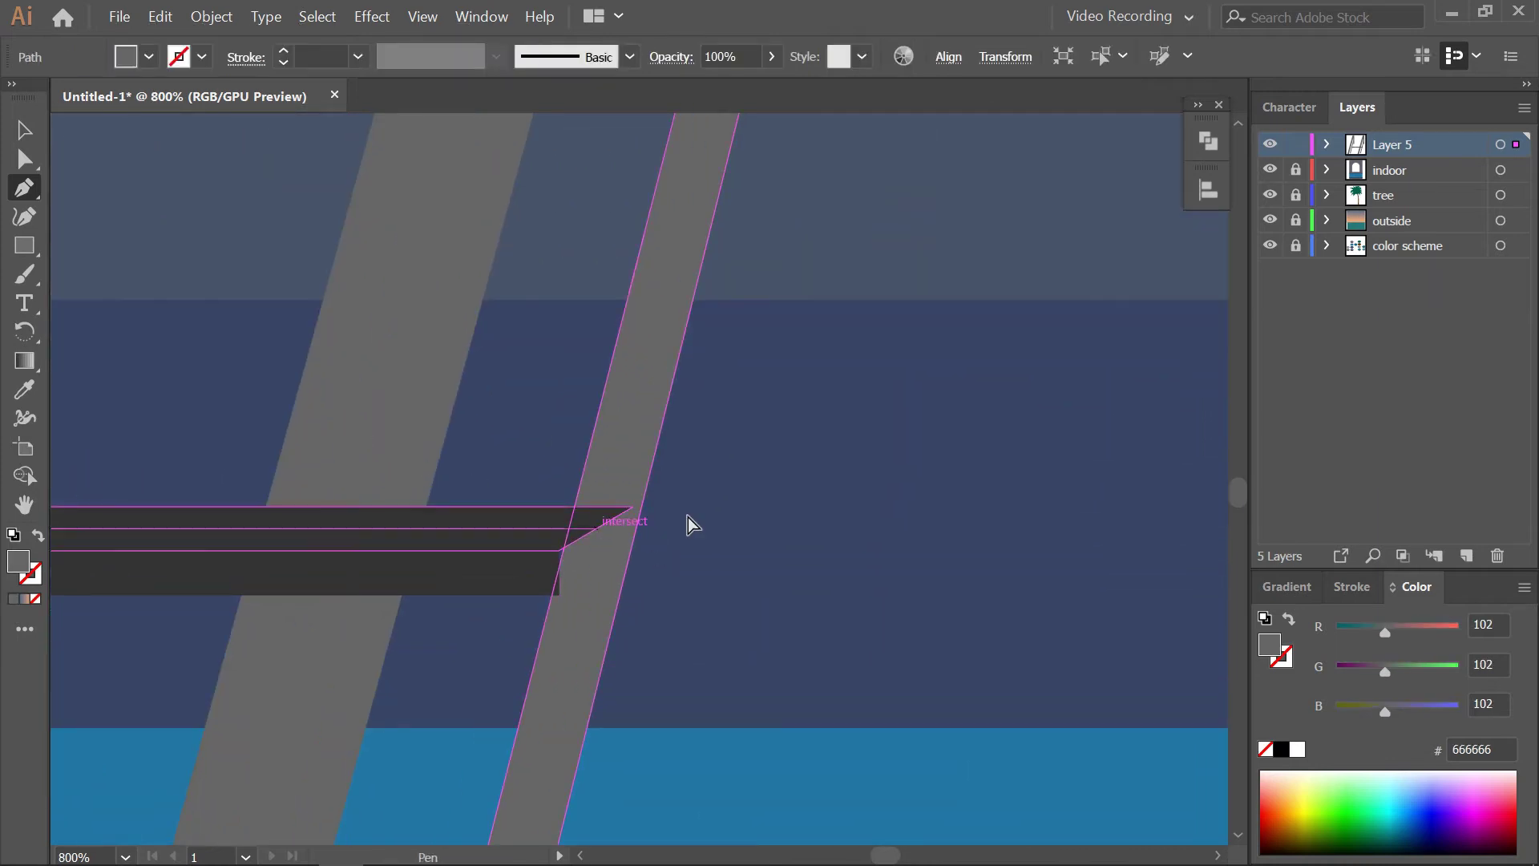
Add an angled end piece at the bar's corner, sampling the bar's dark colour
{"action": "left_click", "coordinate": [558, 550]}
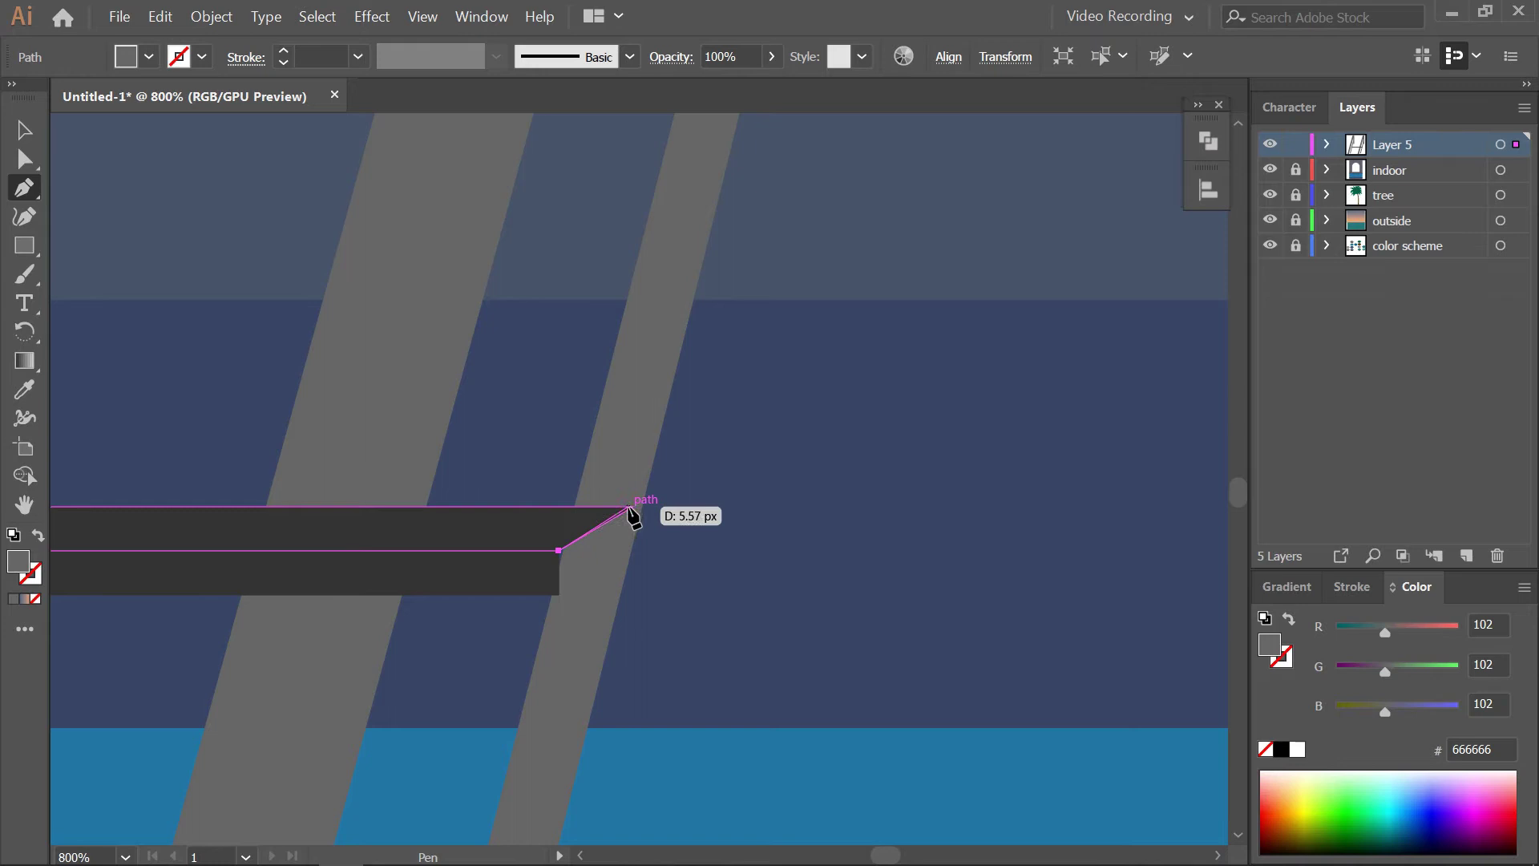
{"action": "left_click", "coordinate": [627, 509]}
{"action": "left_click", "coordinate": [632, 551]}
{"action": "left_click", "coordinate": [556, 591]}
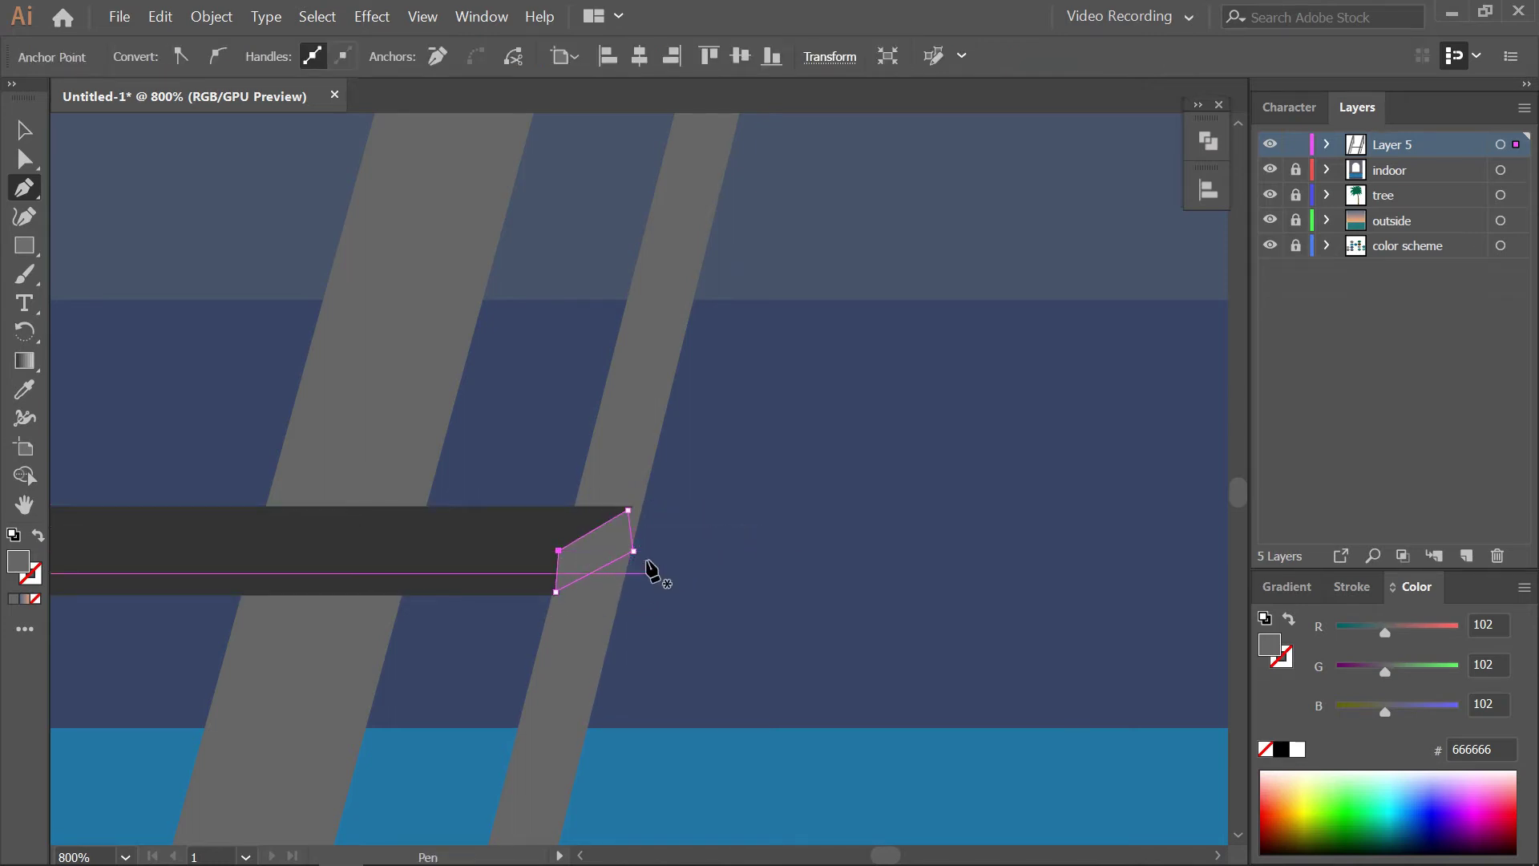
{"action": "key", "text": "i"}
{"action": "left_click", "coordinate": [517, 525]}
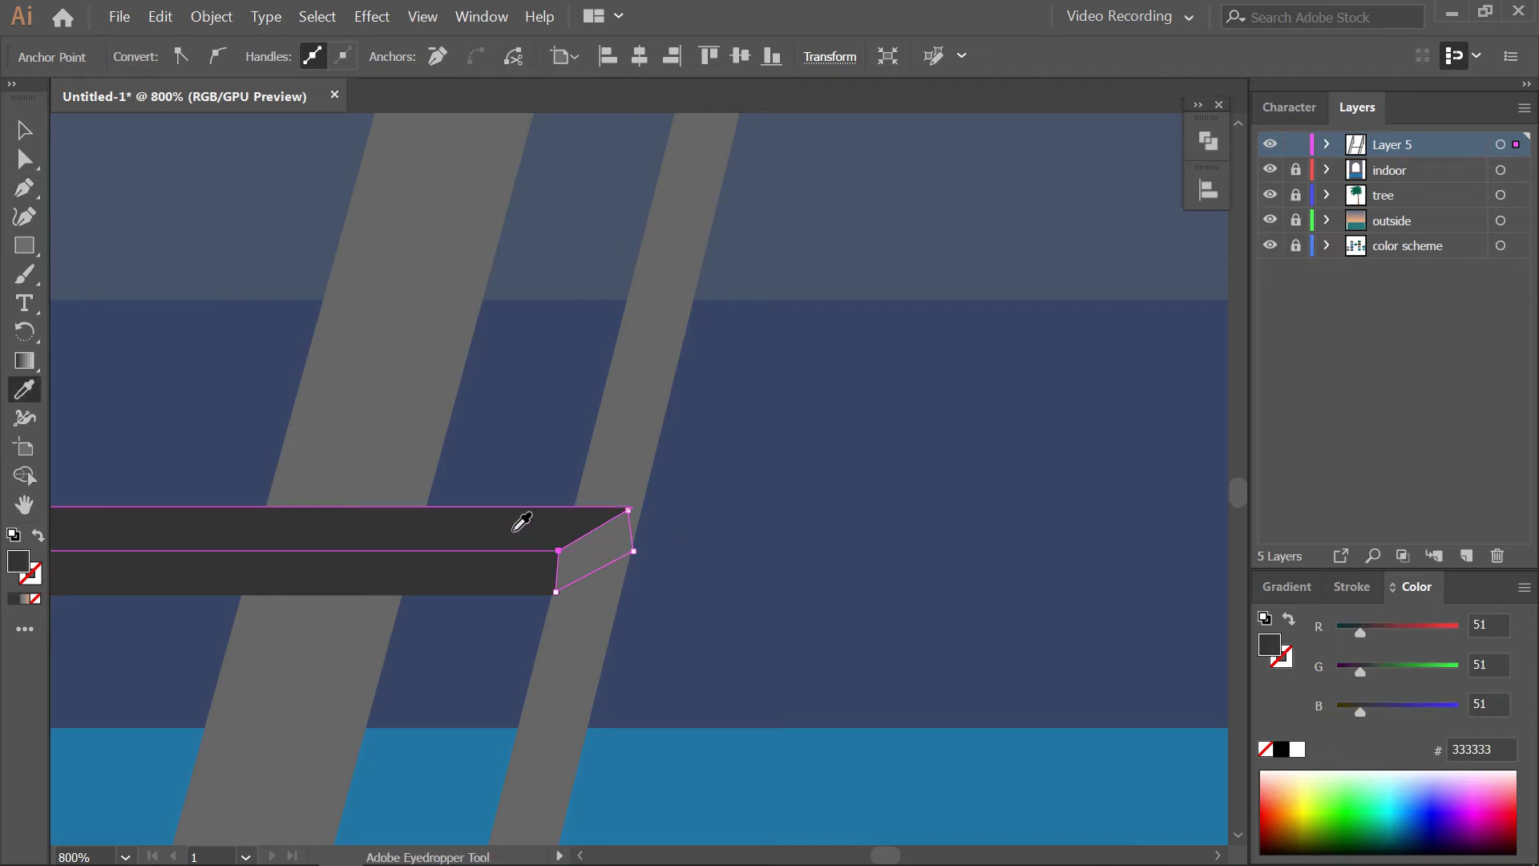
{"action": "left_click", "coordinate": [22, 129]}
{"action": "left_click", "coordinate": [658, 585]}
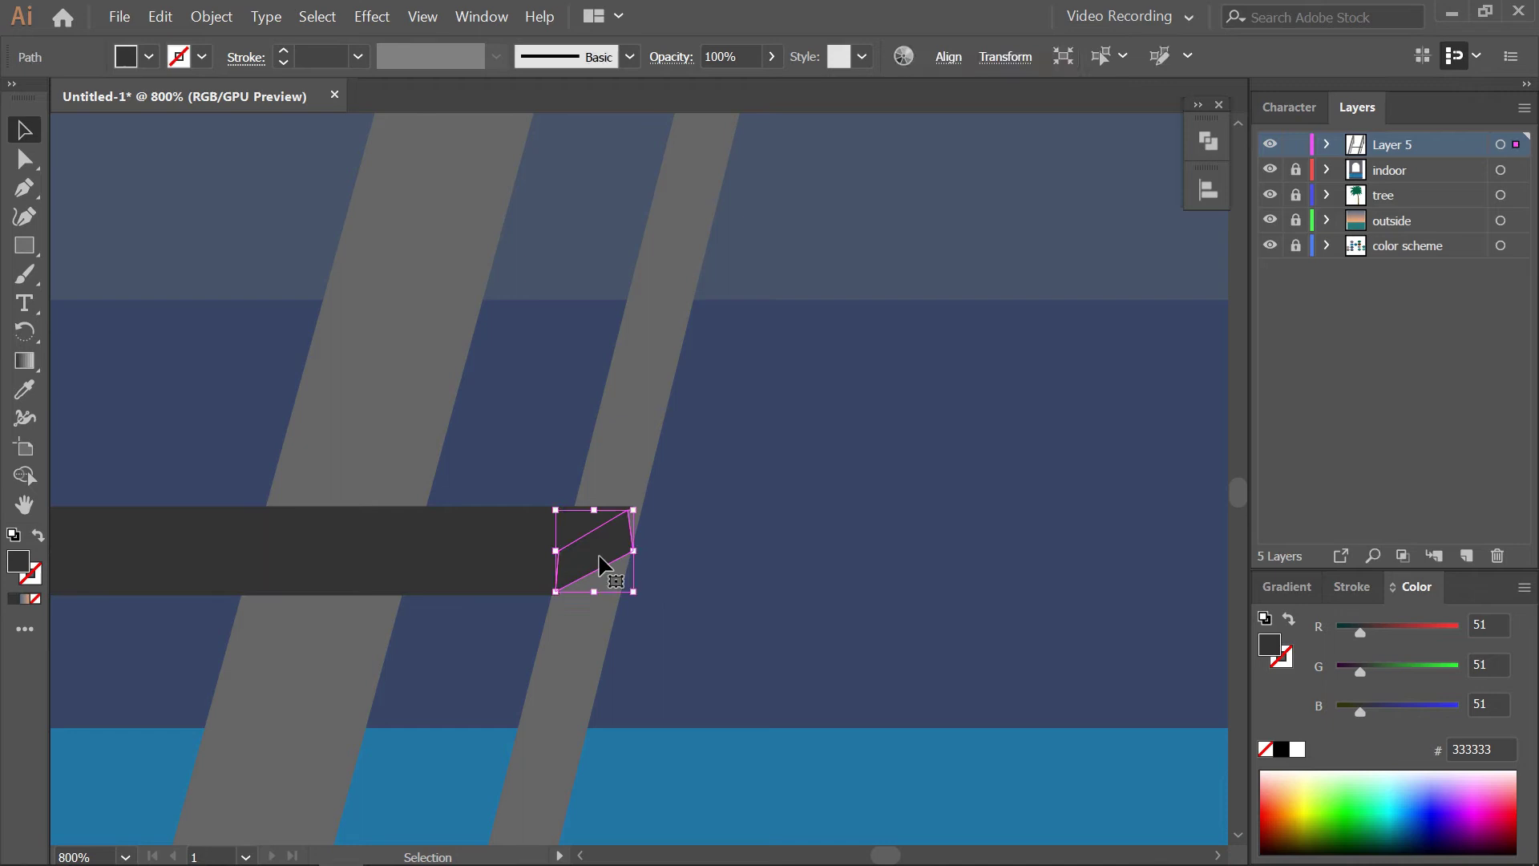
Bring both tall grey rail legs in front of the dark bar
{"action": "left_click", "coordinate": [663, 412]}
{"action": "right_click", "coordinate": [872, 565]}
{"action": "mouse_move", "coordinate": [931, 752]}
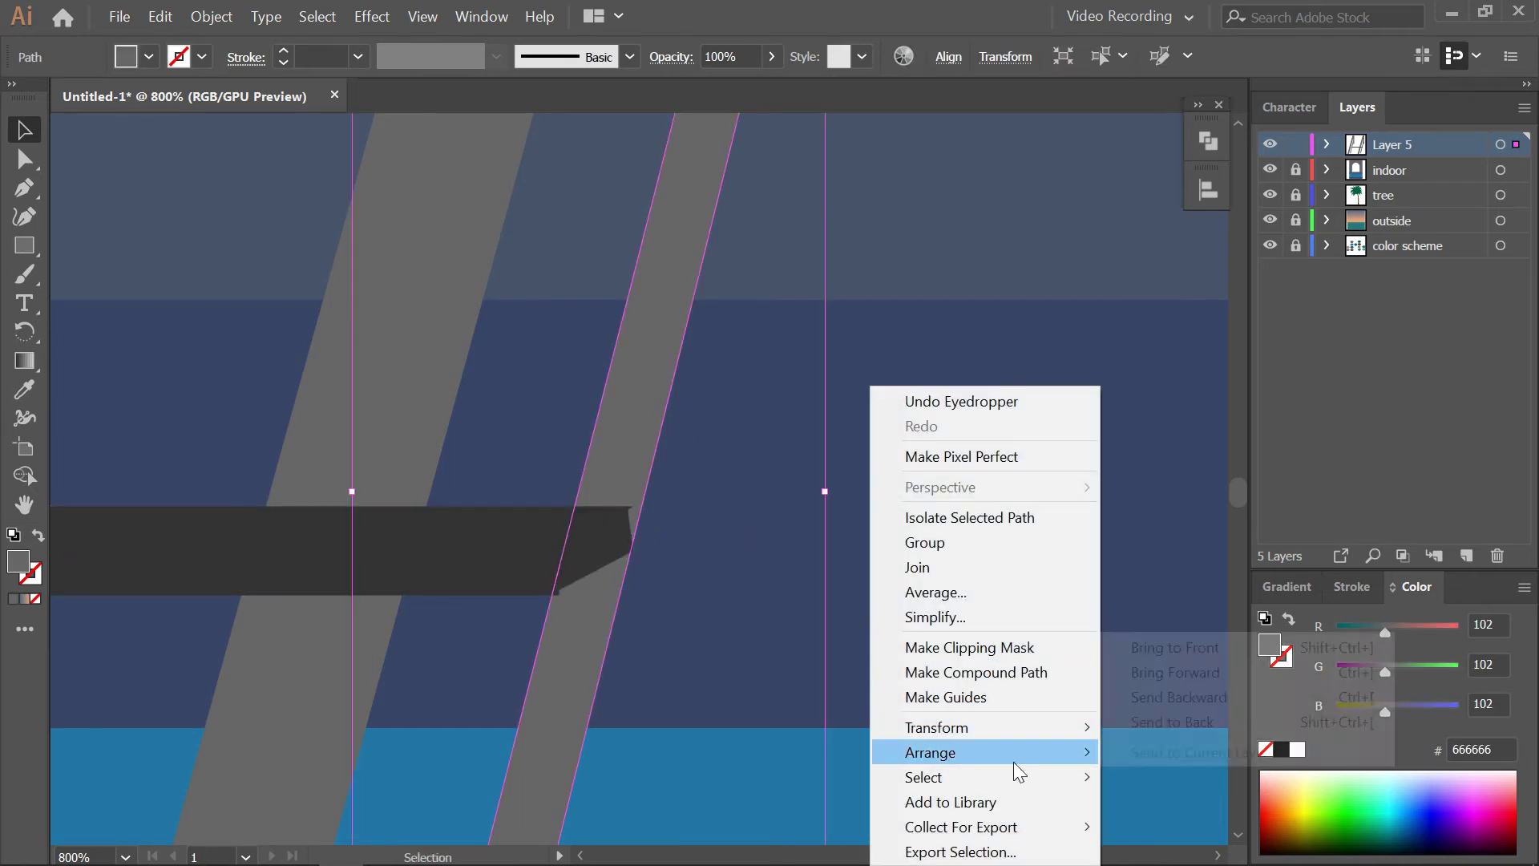
{"action": "left_click", "coordinate": [1175, 671]}
{"action": "left_click", "coordinate": [1061, 609]}
{"action": "left_click_drag", "start_coordinate": [894, 581], "coordinate": [1068, 590]}
{"action": "left_click", "coordinate": [671, 431]}
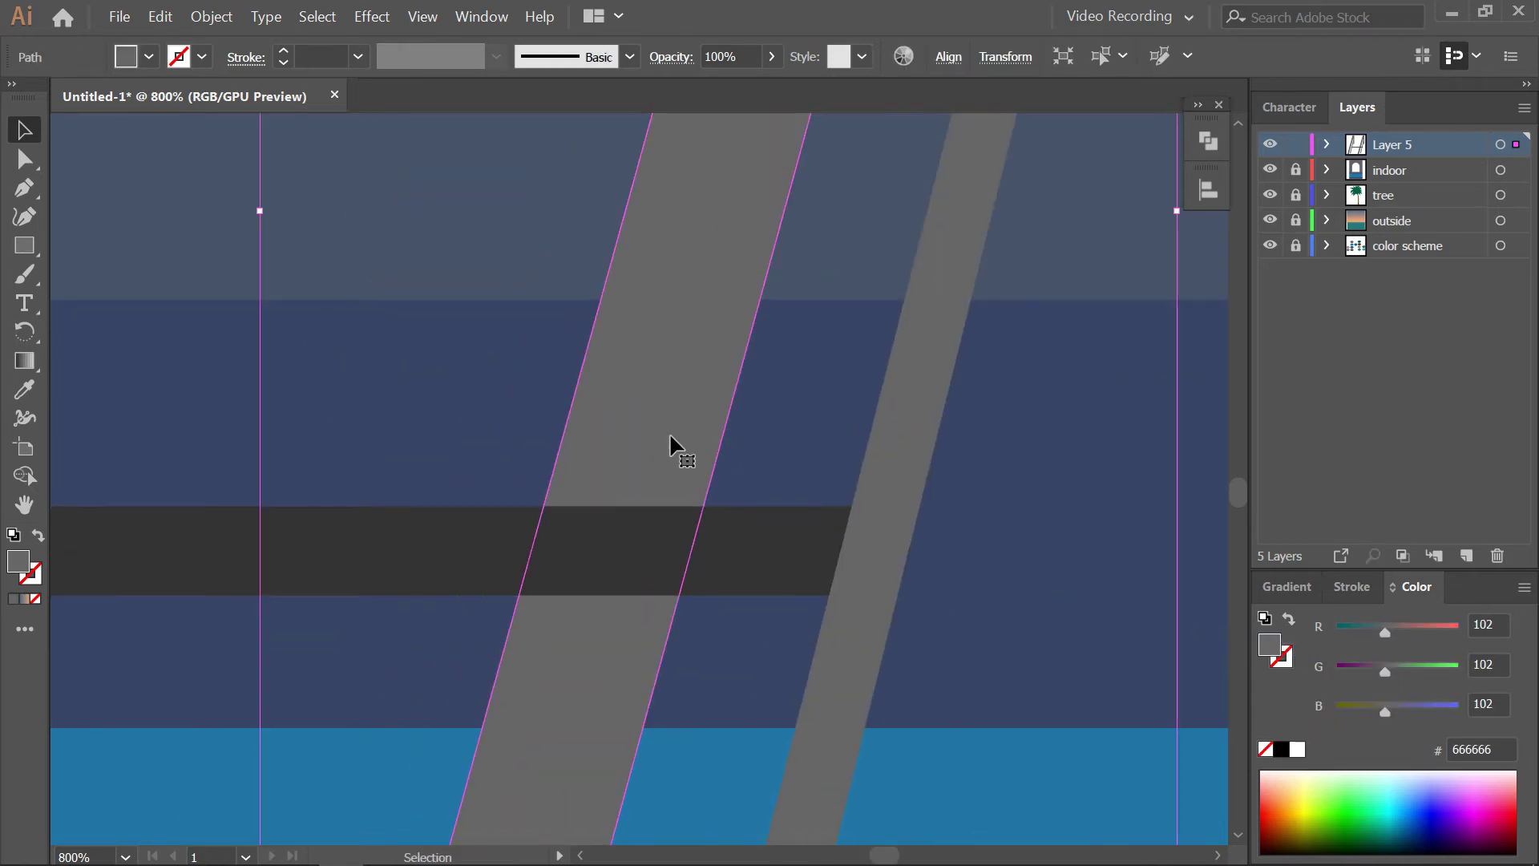
{"action": "right_click", "coordinate": [670, 431]}
{"action": "left_click", "coordinate": [914, 650]}
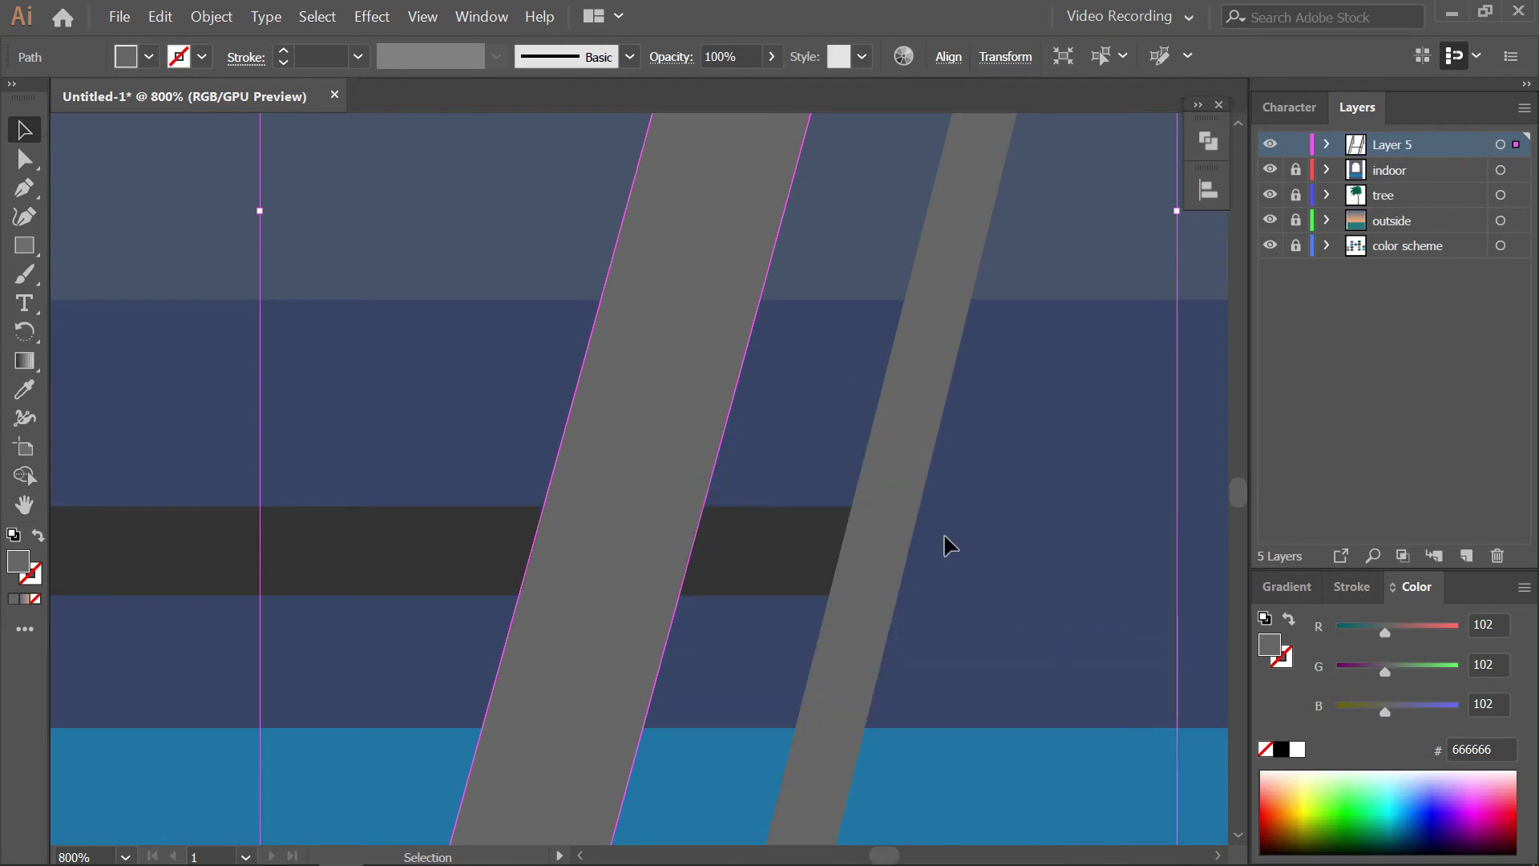
{"action": "left_click", "coordinate": [944, 540]}
{"action": "scroll", "coordinate": [1030, 525], "scroll_direction": "down", "scroll_amount": 3}
Fill the bar's front face with grey #4d4d4d
{"action": "left_click", "coordinate": [945, 519]}
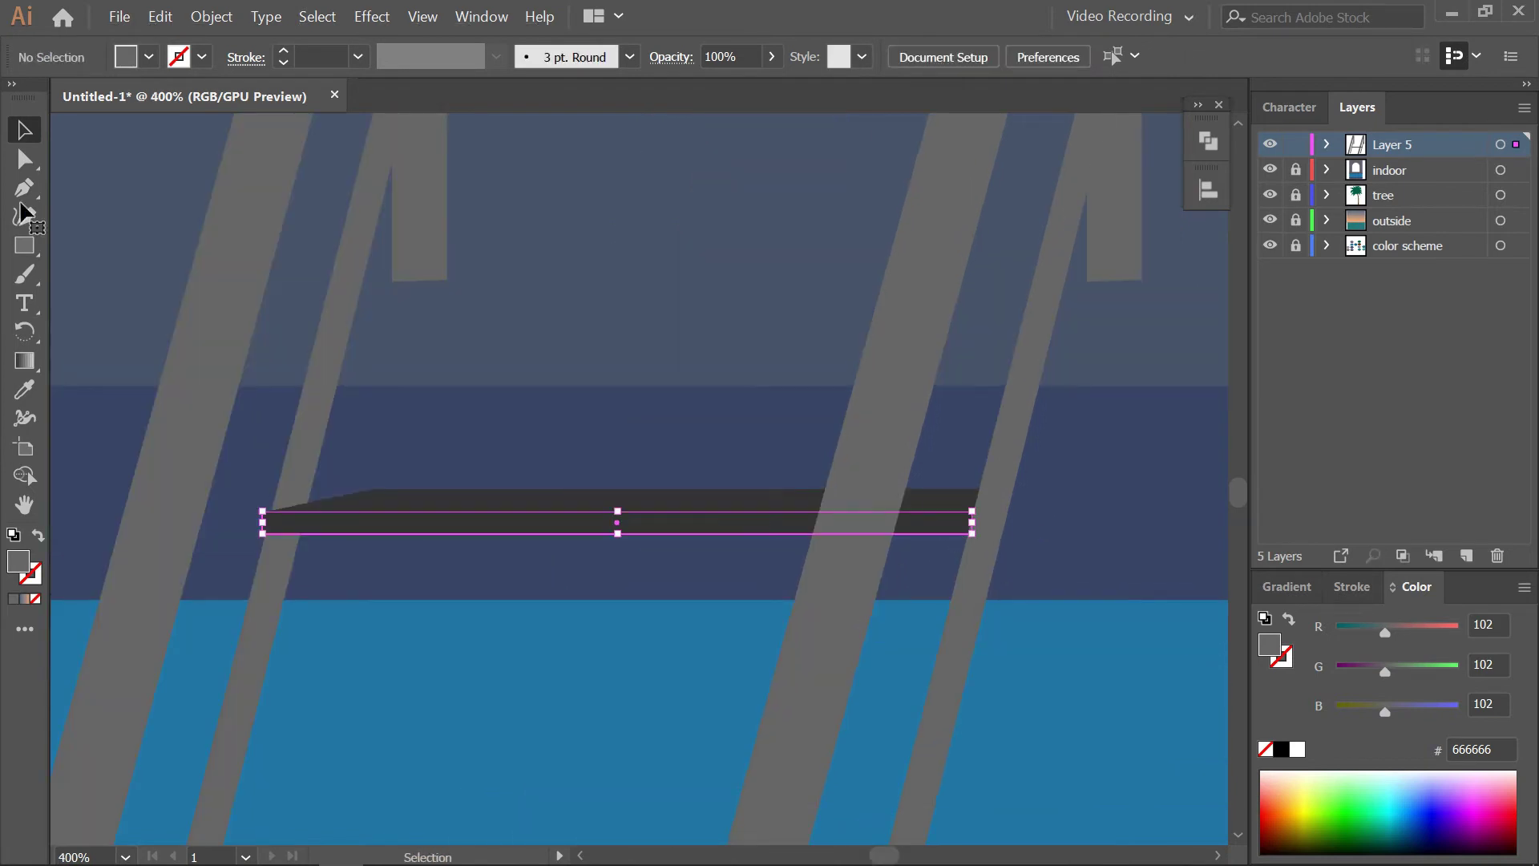
{"action": "left_click", "coordinate": [126, 56]}
{"action": "left_click", "coordinate": [84, 167]}
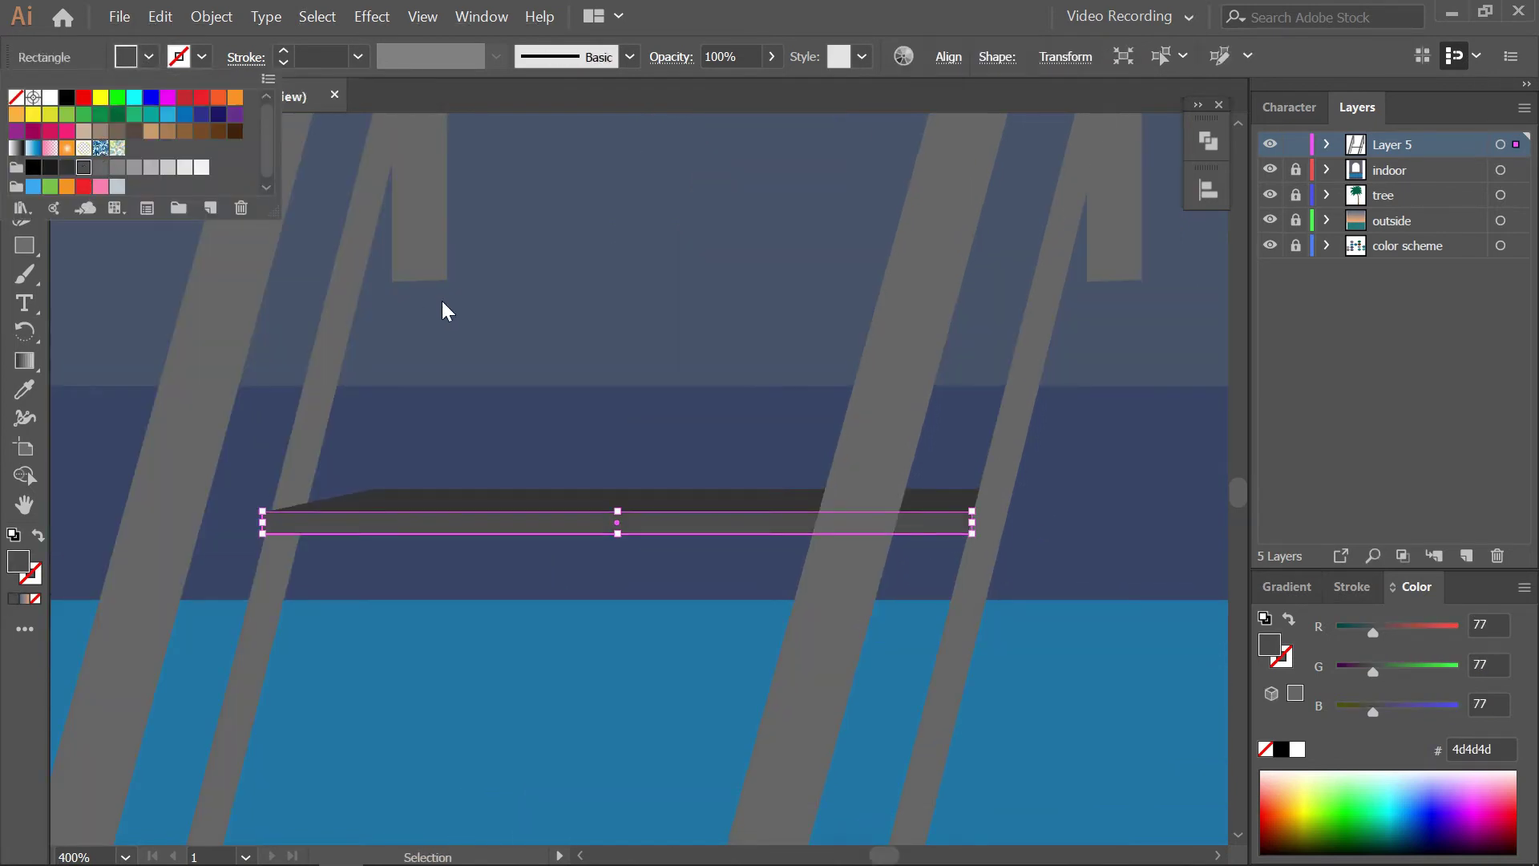
{"action": "left_click", "coordinate": [449, 313]}
{"action": "left_click", "coordinate": [463, 319]}
{"action": "scroll", "coordinate": [569, 439], "scroll_direction": "right", "scroll_amount": 5}
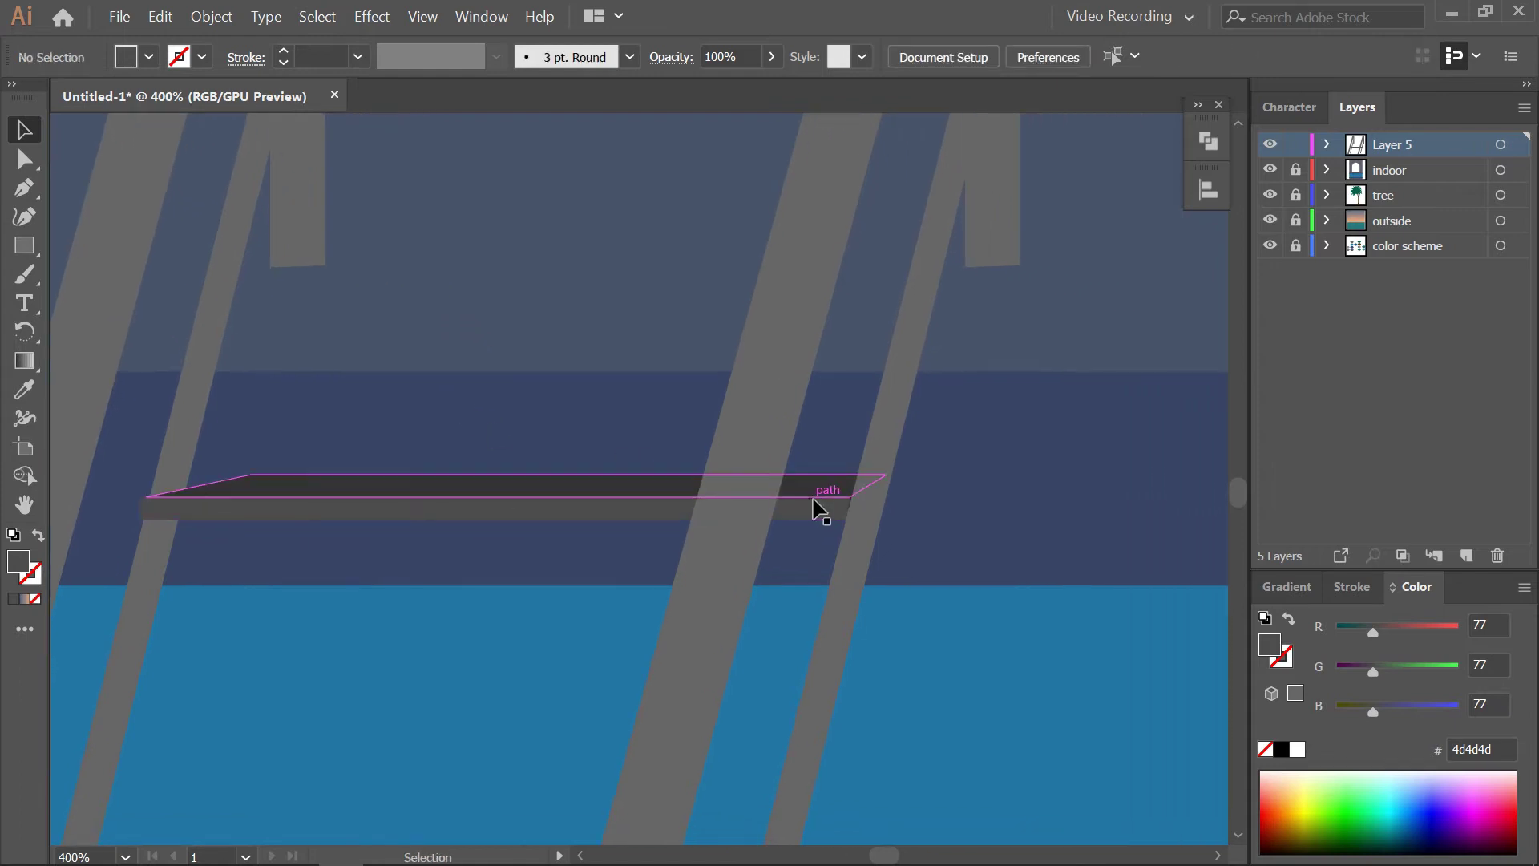
{"action": "scroll", "coordinate": [815, 505], "scroll_direction": "up", "scroll_amount": 2}
{"action": "scroll", "coordinate": [698, 561], "scroll_direction": "up", "scroll_amount": 2}
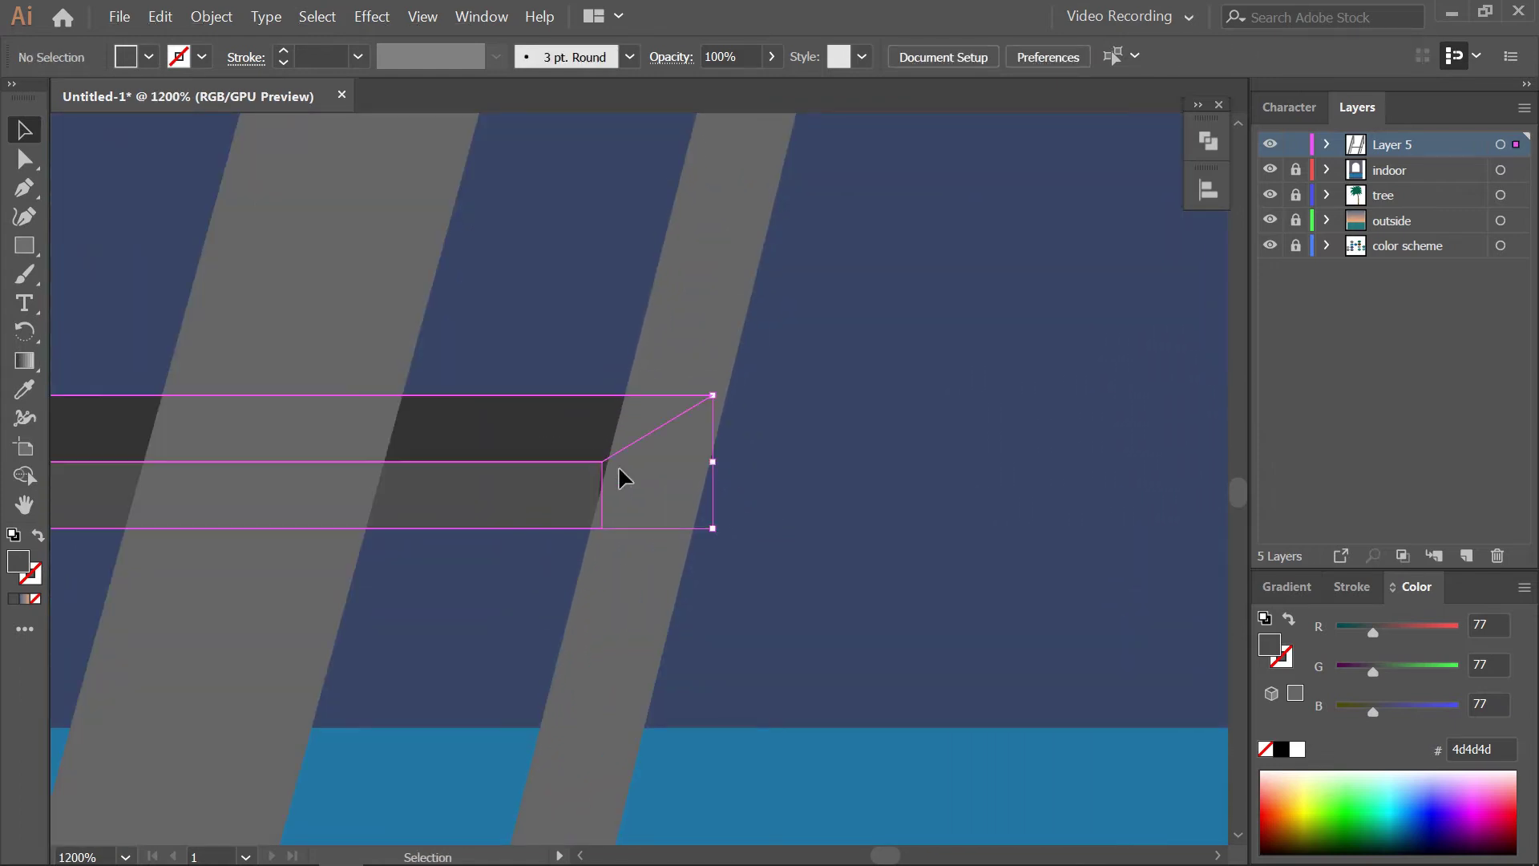
Duplicate the bar with its slanted leg lower down as a second rung
{"action": "left_click", "coordinate": [622, 474]}
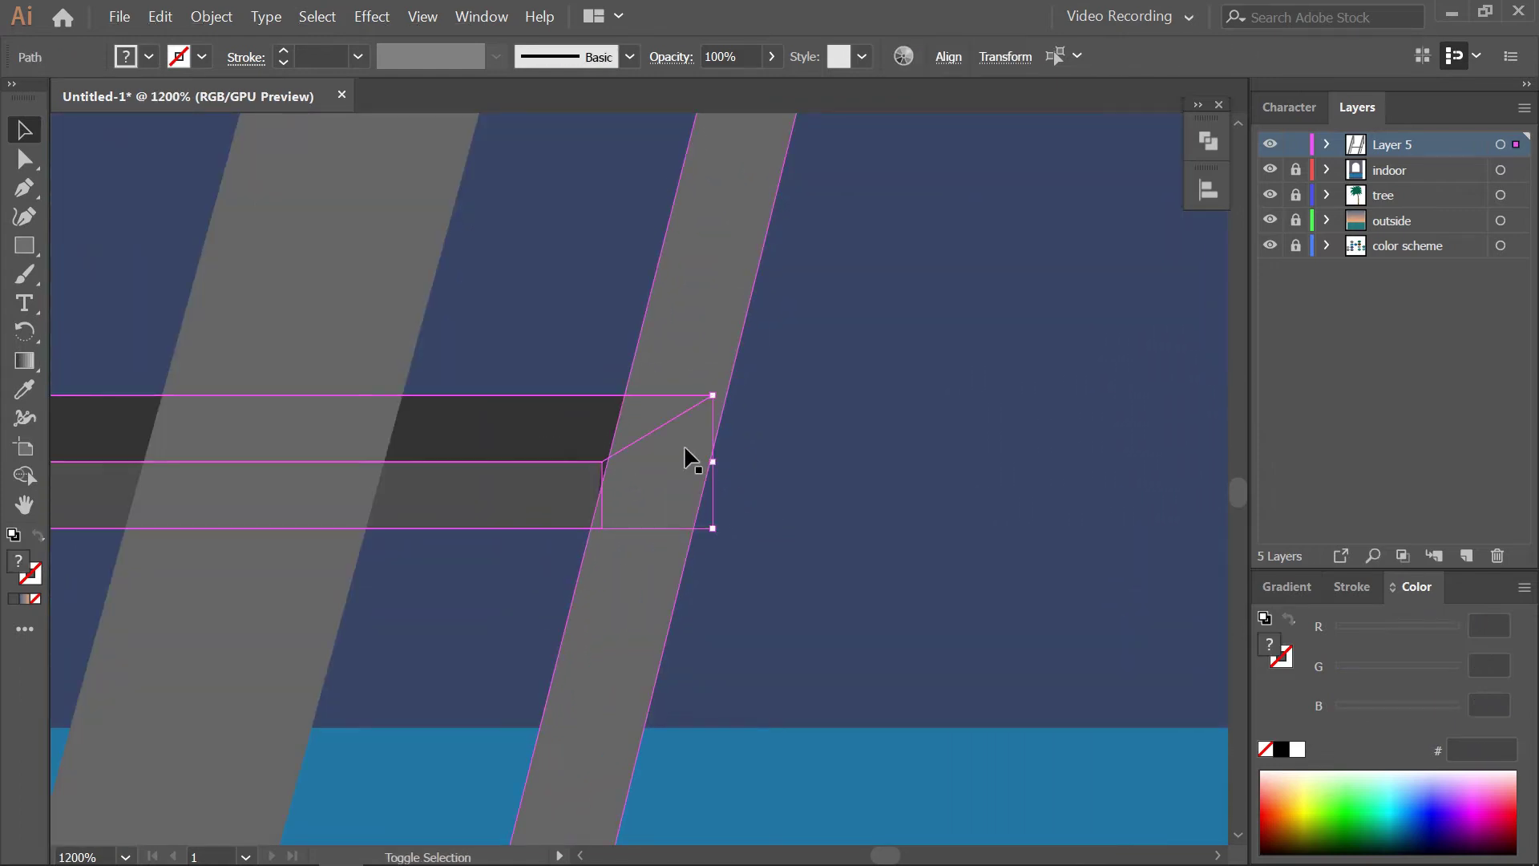
{"action": "left_click", "coordinate": [606, 473]}
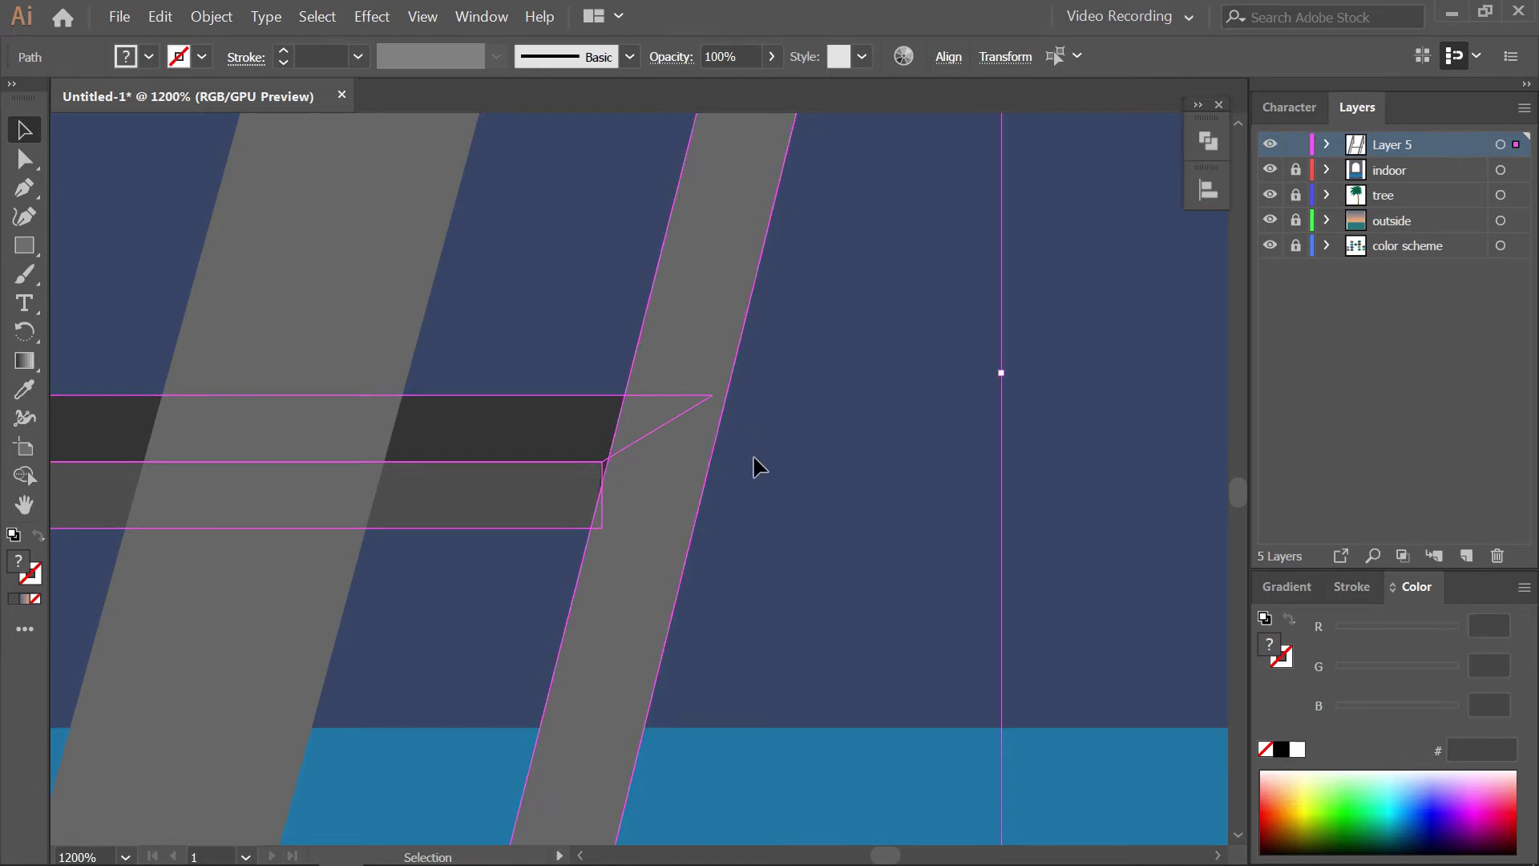
{"action": "left_click", "coordinate": [756, 463]}
{"action": "left_click", "coordinate": [607, 474]}
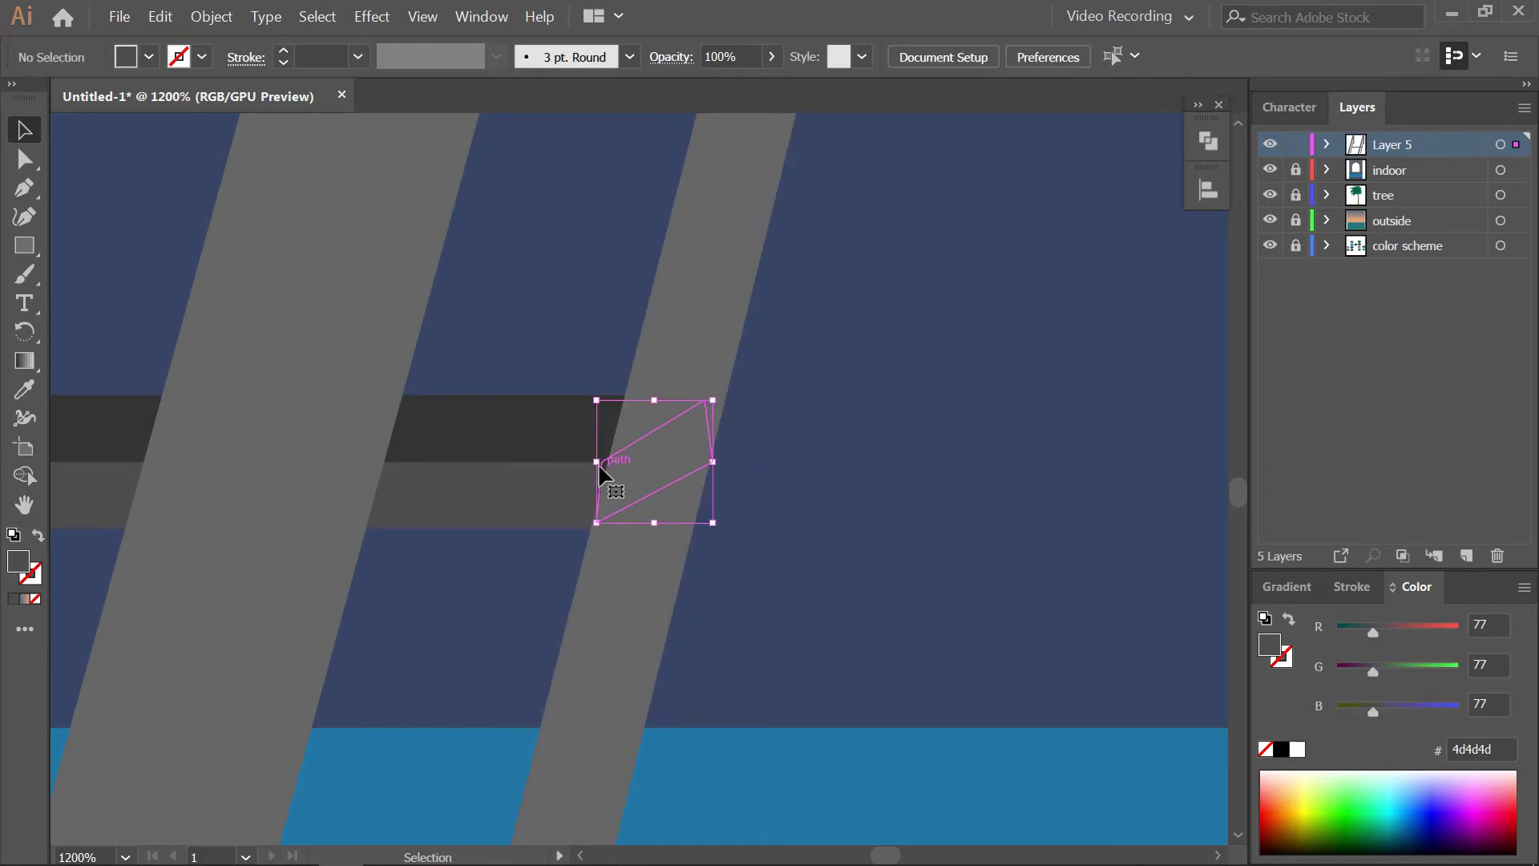
{"action": "left_click", "coordinate": [814, 511]}
{"action": "key", "text": "ctrl+minus"}
{"action": "key", "text": "ctrl+minus"}
{"action": "key", "text": "ctrl+minus"}
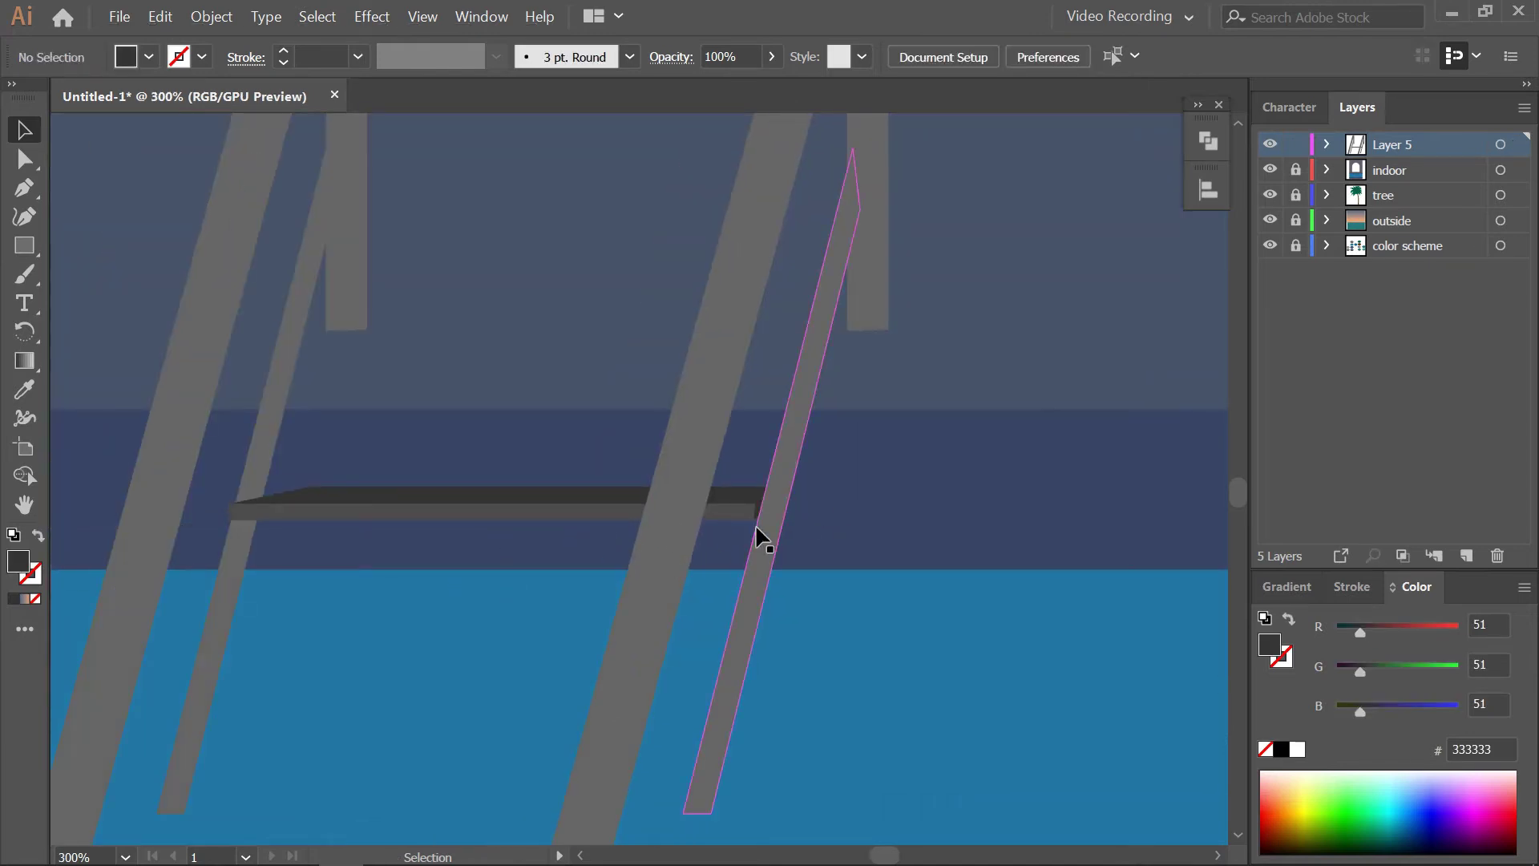
{"action": "left_click", "coordinate": [789, 465]}
{"action": "mouse_move", "coordinate": [835, 492]}
{"action": "left_mouse_down"}
{"action": "mouse_move", "coordinate": [848, 439]}
{"action": "mouse_move", "coordinate": [1026, 232]}
{"action": "left_mouse_up"}
{"action": "left_click_drag", "start_coordinate": [650, 265], "coordinate": [607, 443]}
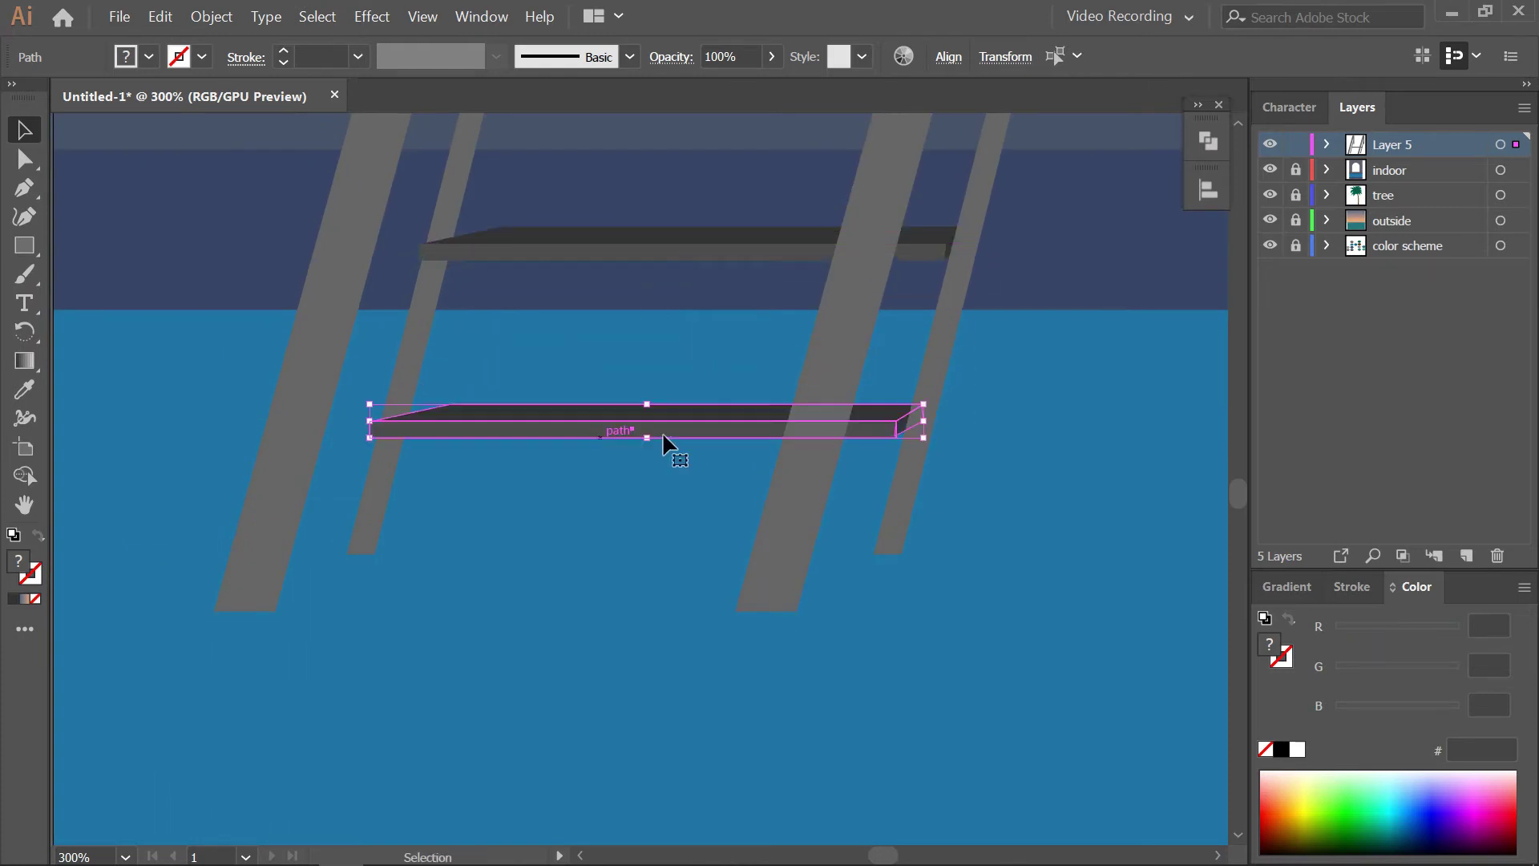
Try selecting the thin leg's bottom anchor points, then undo the accidental move
{"action": "left_click_drag", "start_coordinate": [1027, 433], "coordinate": [835, 539]}
{"action": "key", "text": "a"}
{"action": "left_click_drag", "start_coordinate": [722, 604], "coordinate": [531, 671]}
{"action": "key", "text": "ctrl+z"}
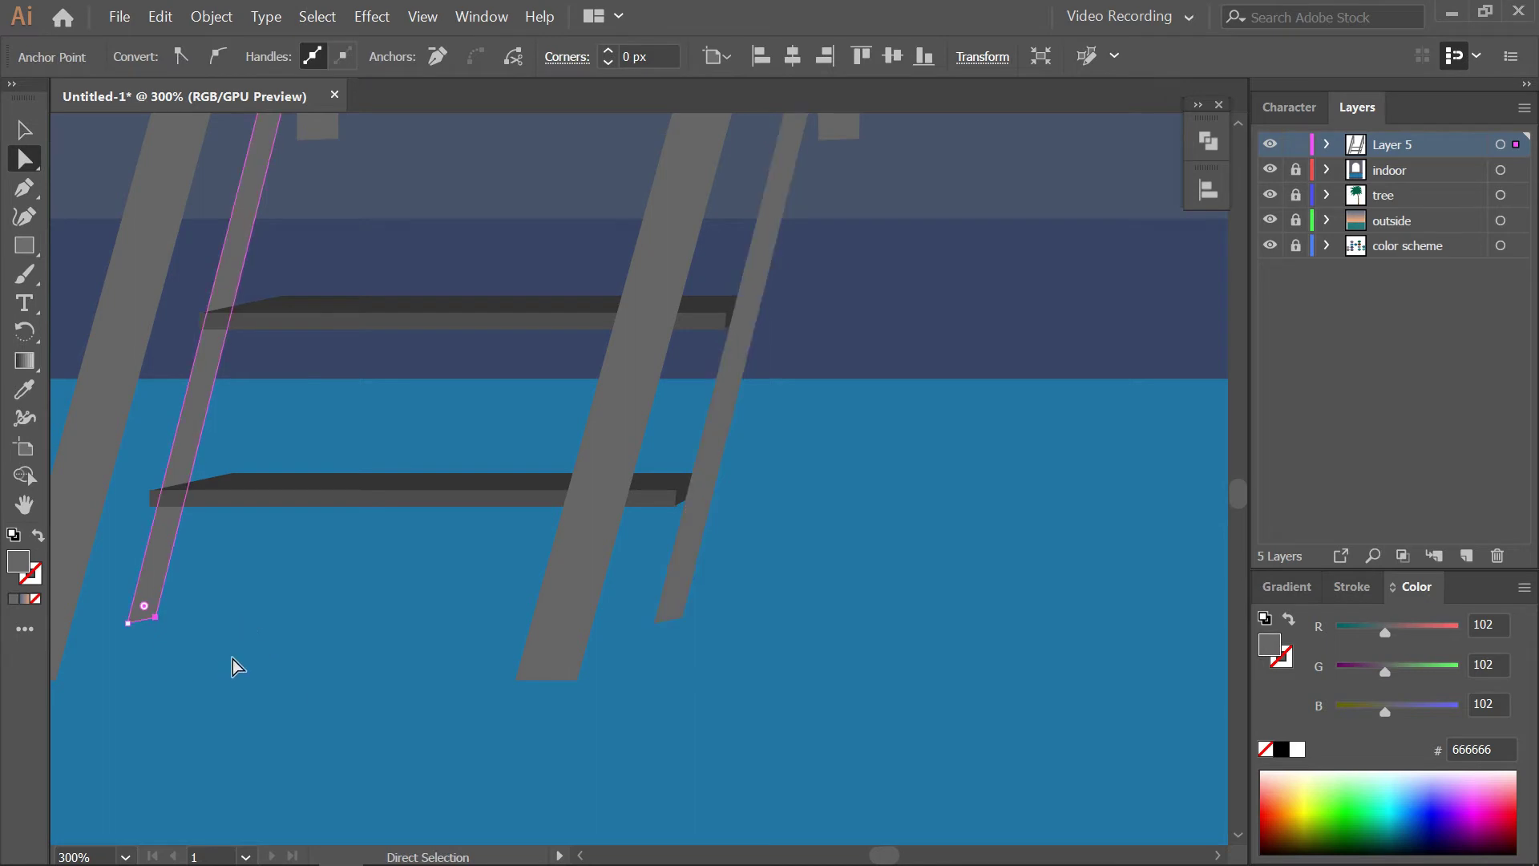
{"action": "left_click", "coordinate": [235, 655]}
{"action": "key", "text": "ctrl+minus"}
{"action": "key", "text": "ctrl+minus"}
{"action": "key", "text": "ctrl+minus"}
{"action": "key", "text": "ctrl+minus"}
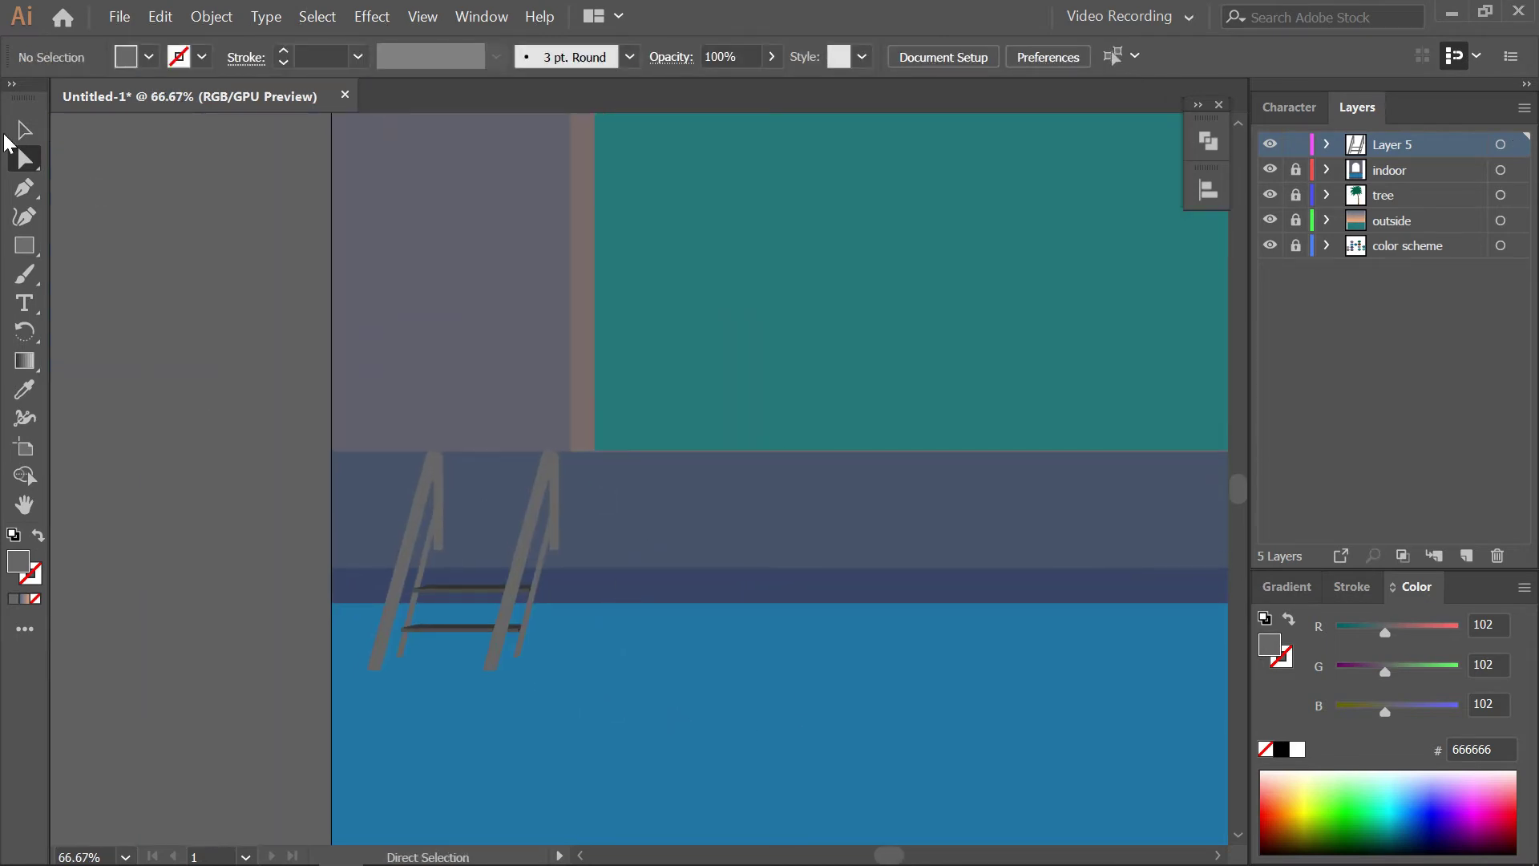
Recolour all ladder parts dark grey #333333 after trying light grey
{"action": "left_click_drag", "start_coordinate": [395, 537], "coordinate": [393, 545]}
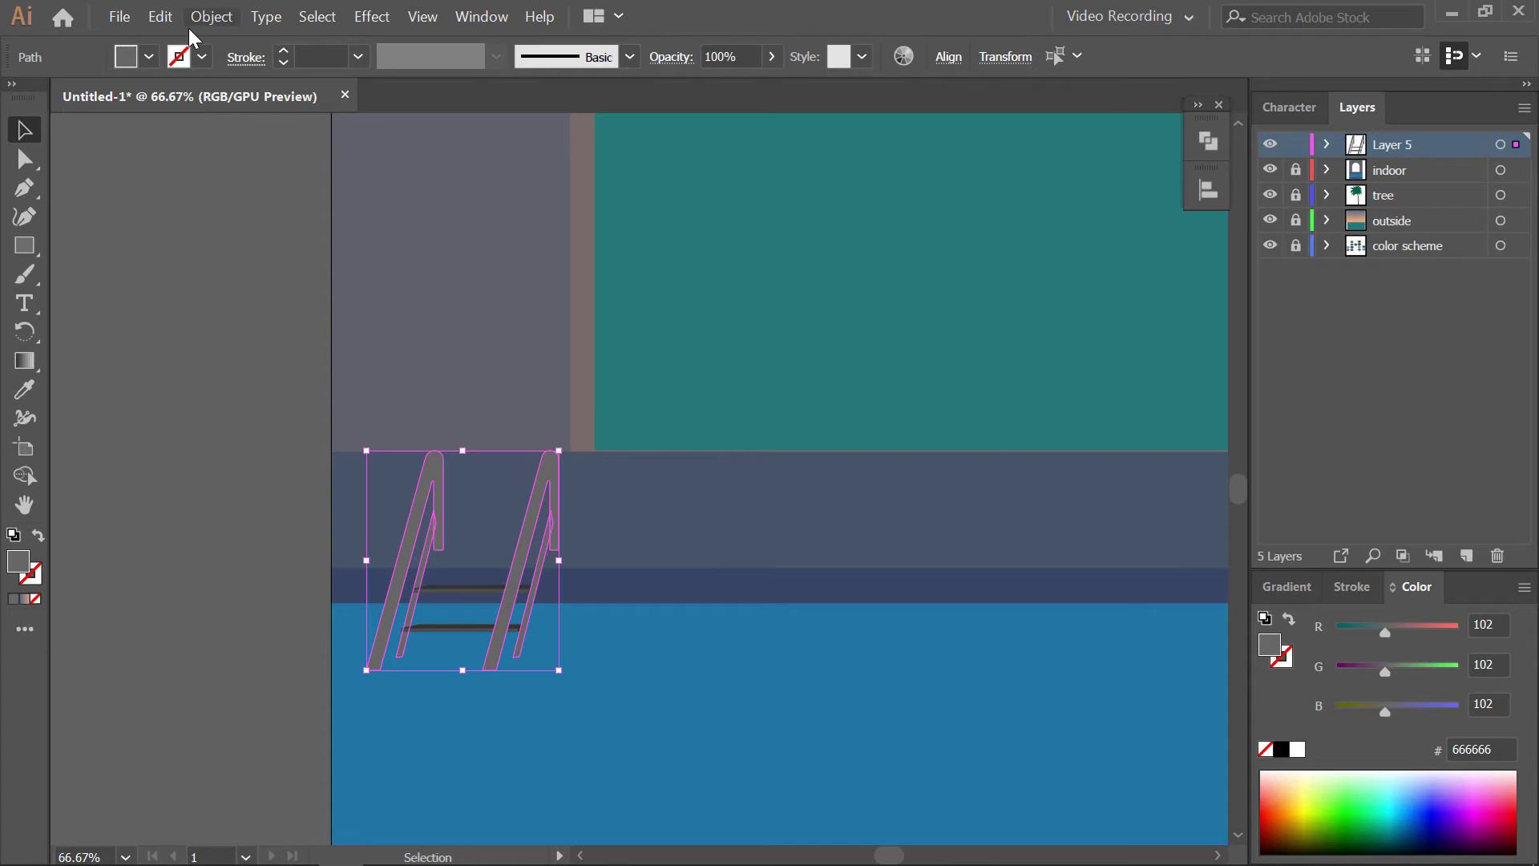
{"action": "left_click", "coordinate": [149, 57]}
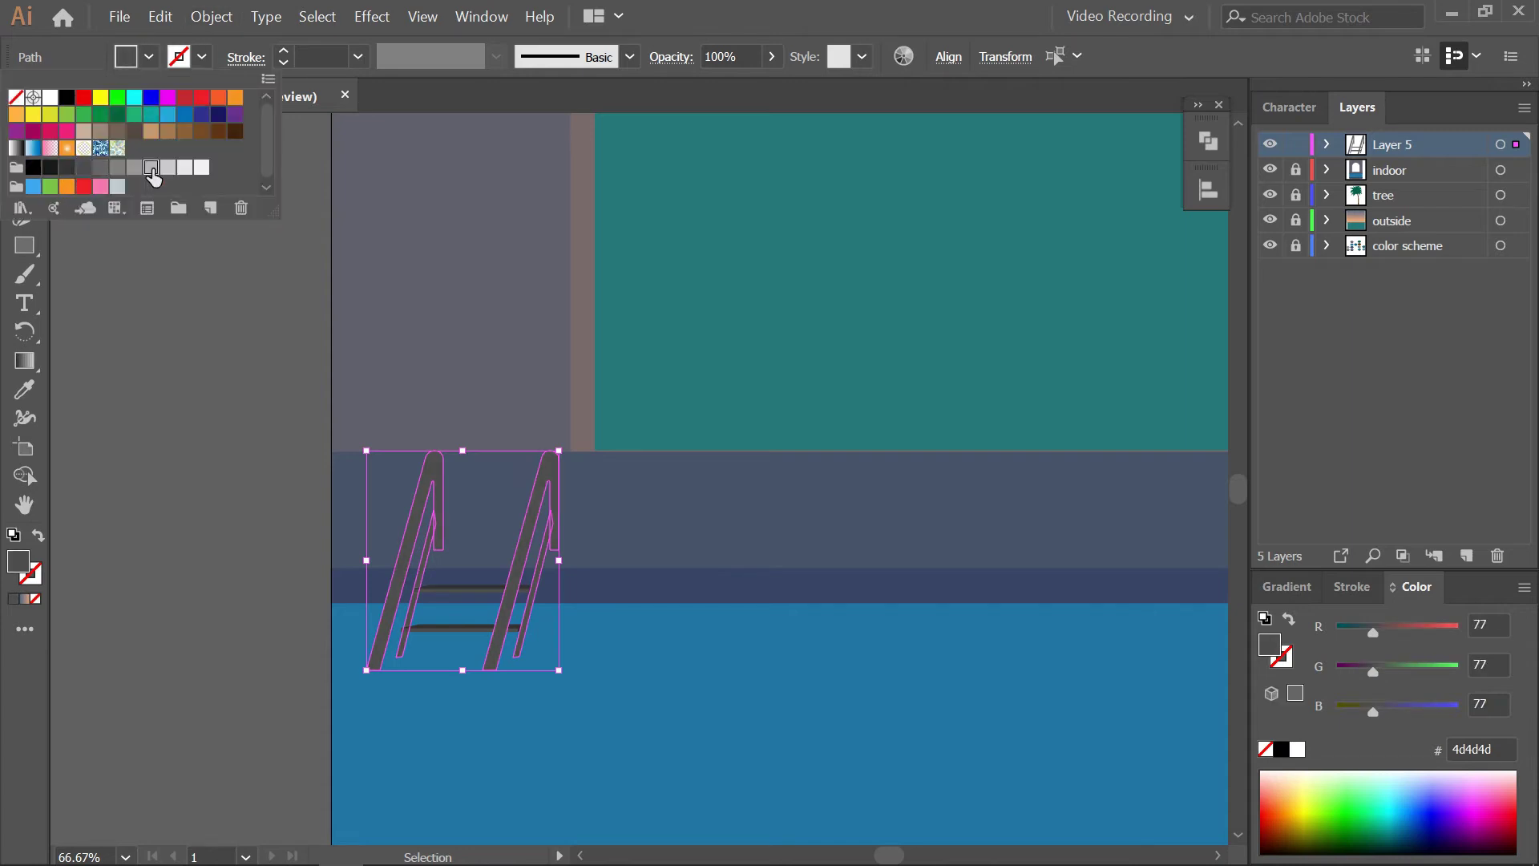
{"action": "left_click", "coordinate": [151, 167]}
{"action": "left_click", "coordinate": [609, 502]}
{"action": "key", "text": "ctrl+z"}
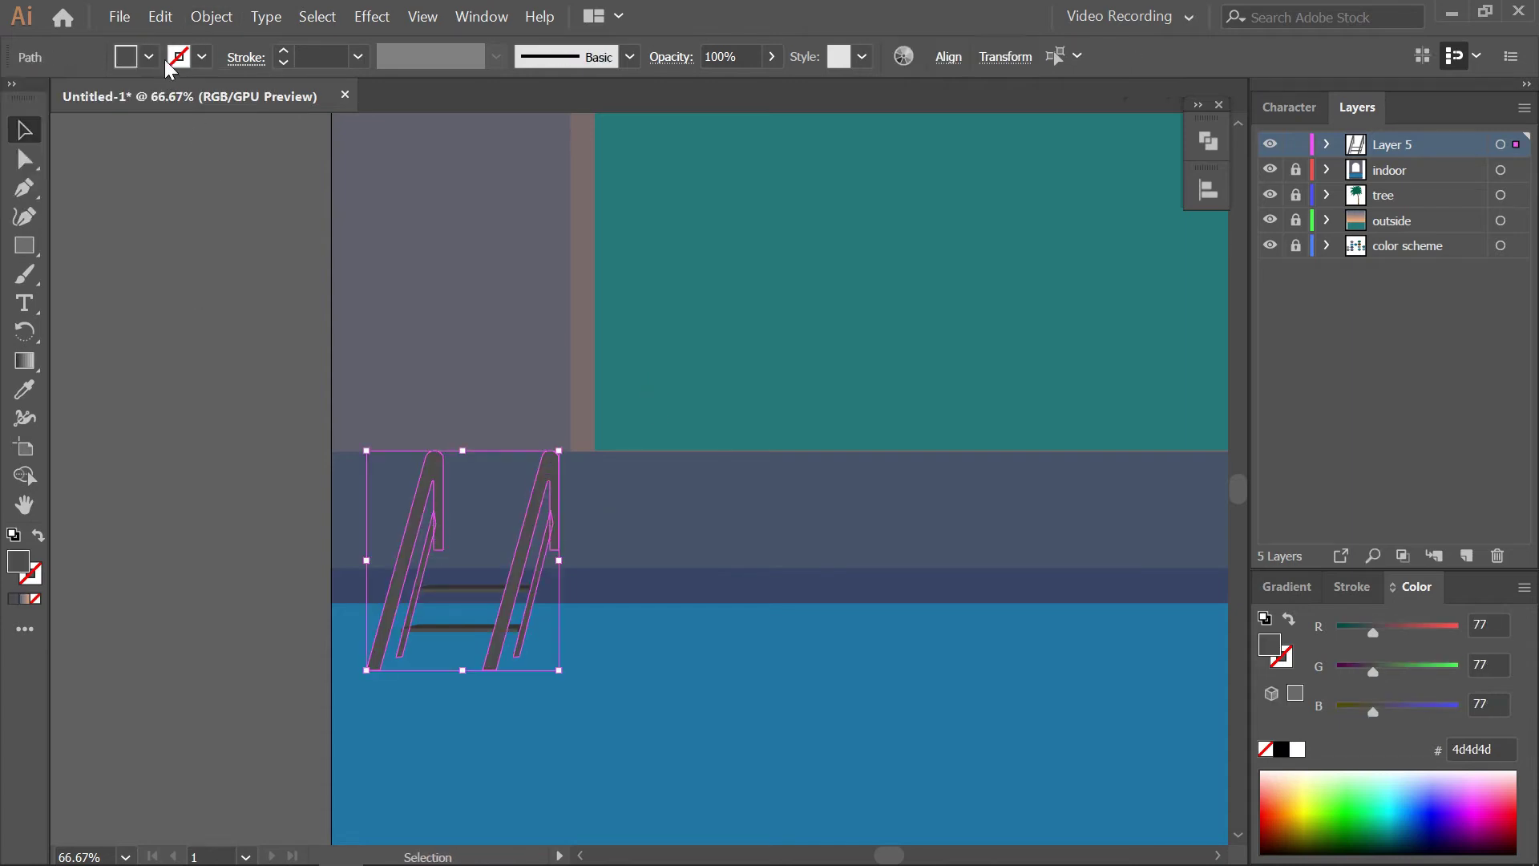
{"action": "left_click", "coordinate": [149, 57]}
{"action": "left_click", "coordinate": [72, 175]}
{"action": "left_click", "coordinate": [659, 557]}
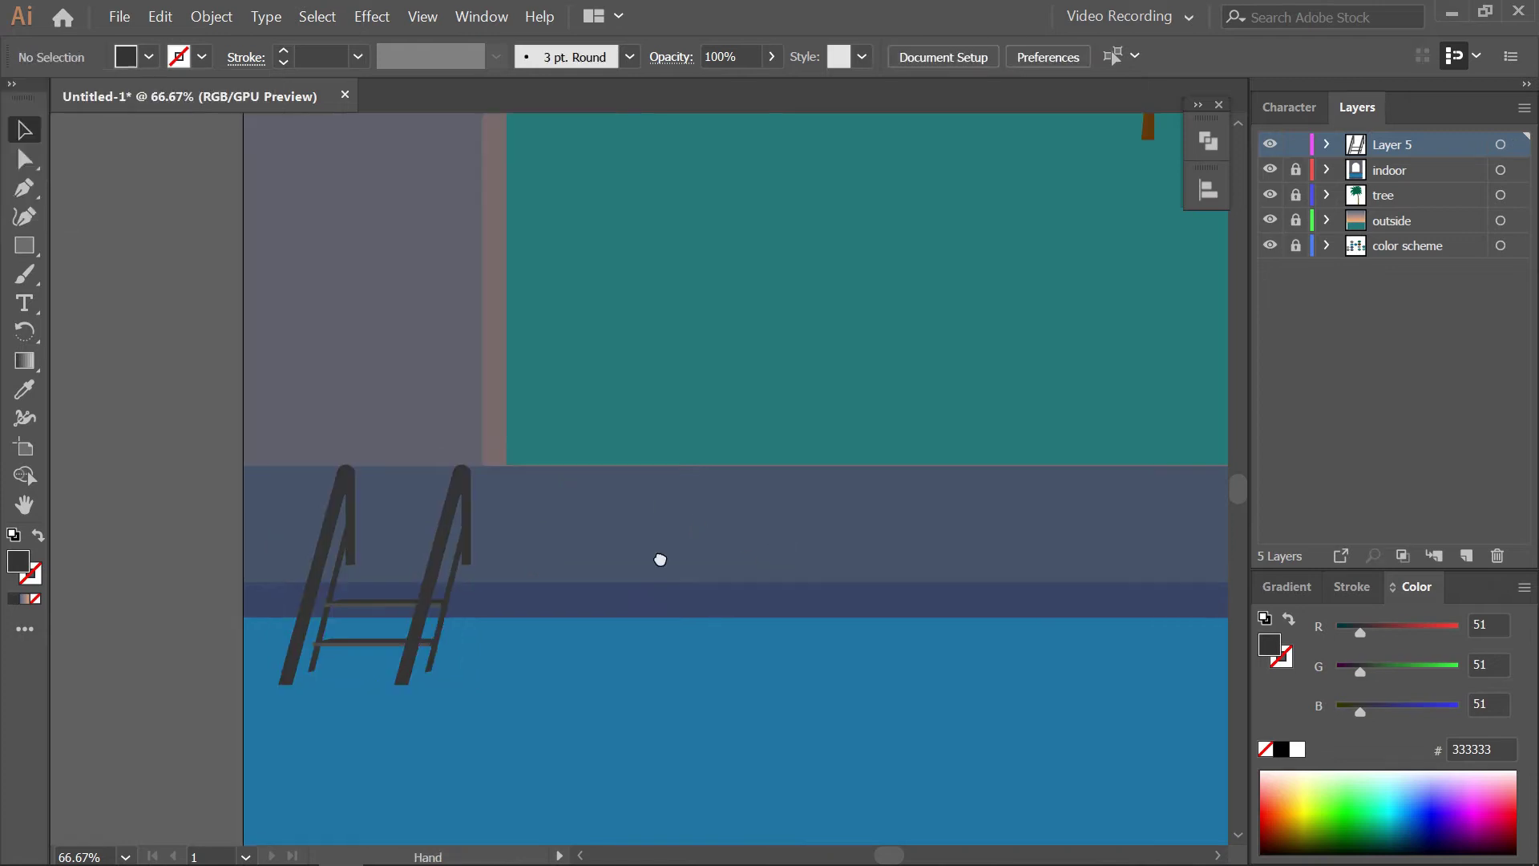
{"action": "key", "text": "ctrl+minus"}
{"action": "key", "text": "ctrl+minus"}
{"action": "left_click_drag", "start_coordinate": [790, 543], "coordinate": [559, 582]}
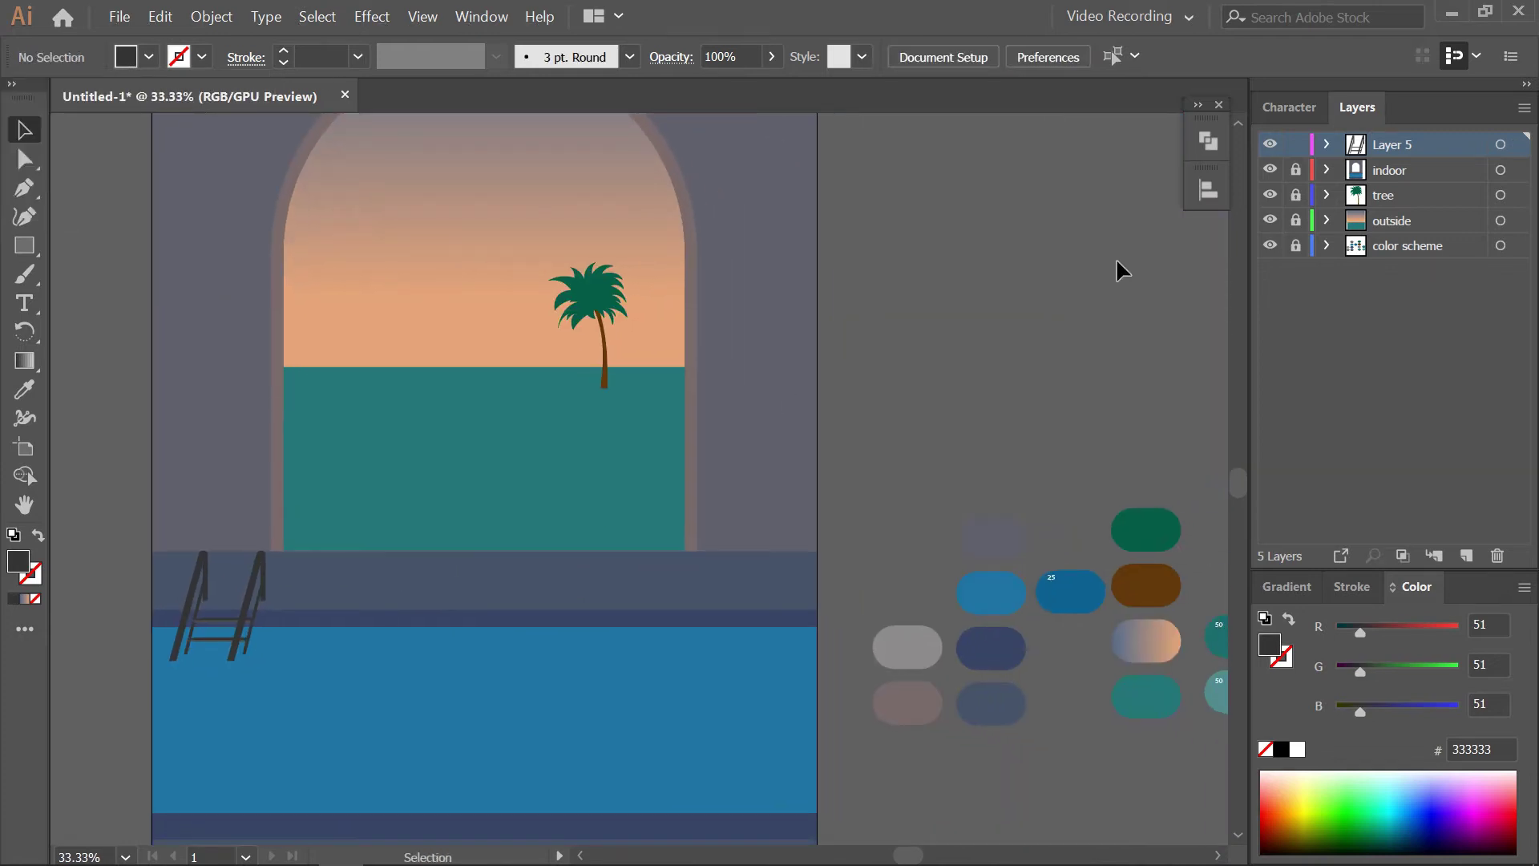
Name the new layer 'details'
{"action": "left_click", "coordinate": [1409, 221]}
{"action": "double_click", "coordinate": [1391, 228]}
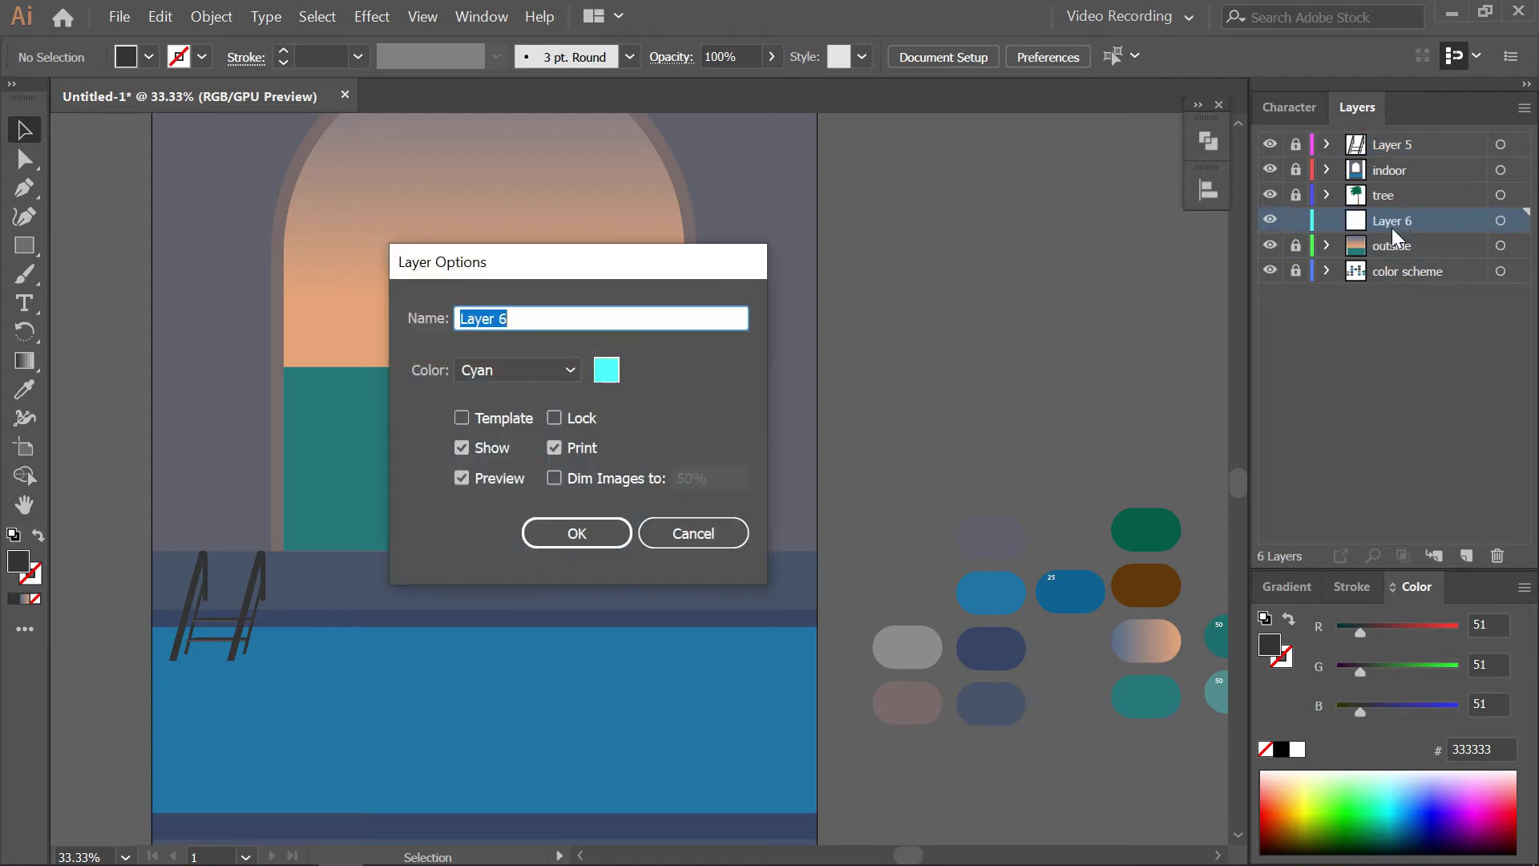
{"action": "type", "text": "ils"}
{"action": "key", "text": "Return"}
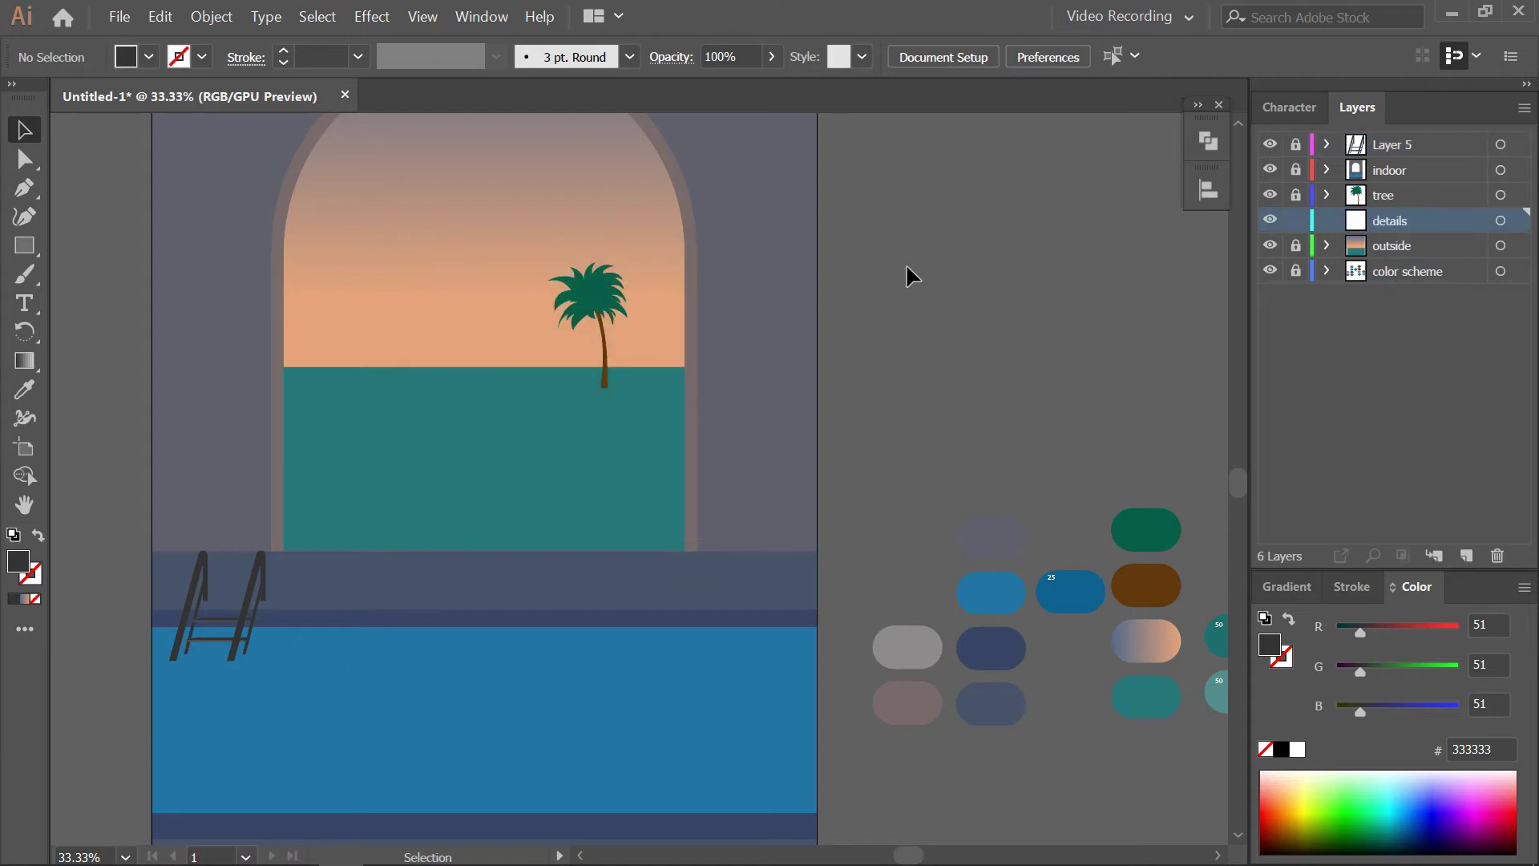
{"action": "scroll", "coordinate": [623, 307], "scroll_direction": "up", "scroll_amount": 1}
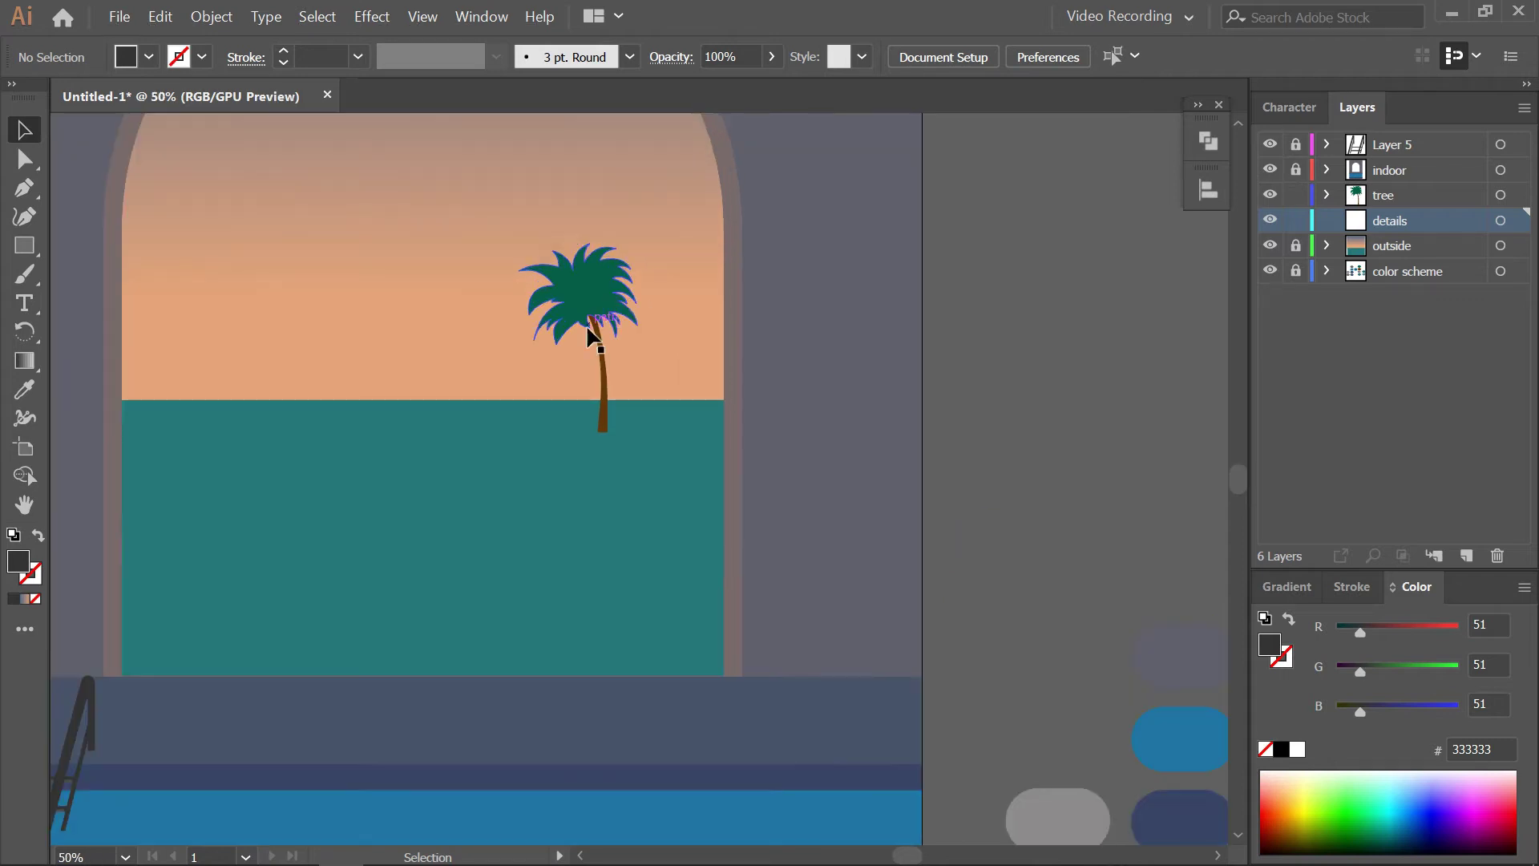
Paste a copy of the palm tree into the details layer
{"action": "left_click", "coordinate": [1501, 195]}
{"action": "left_click_drag", "start_coordinate": [629, 320], "coordinate": [658, 438]}
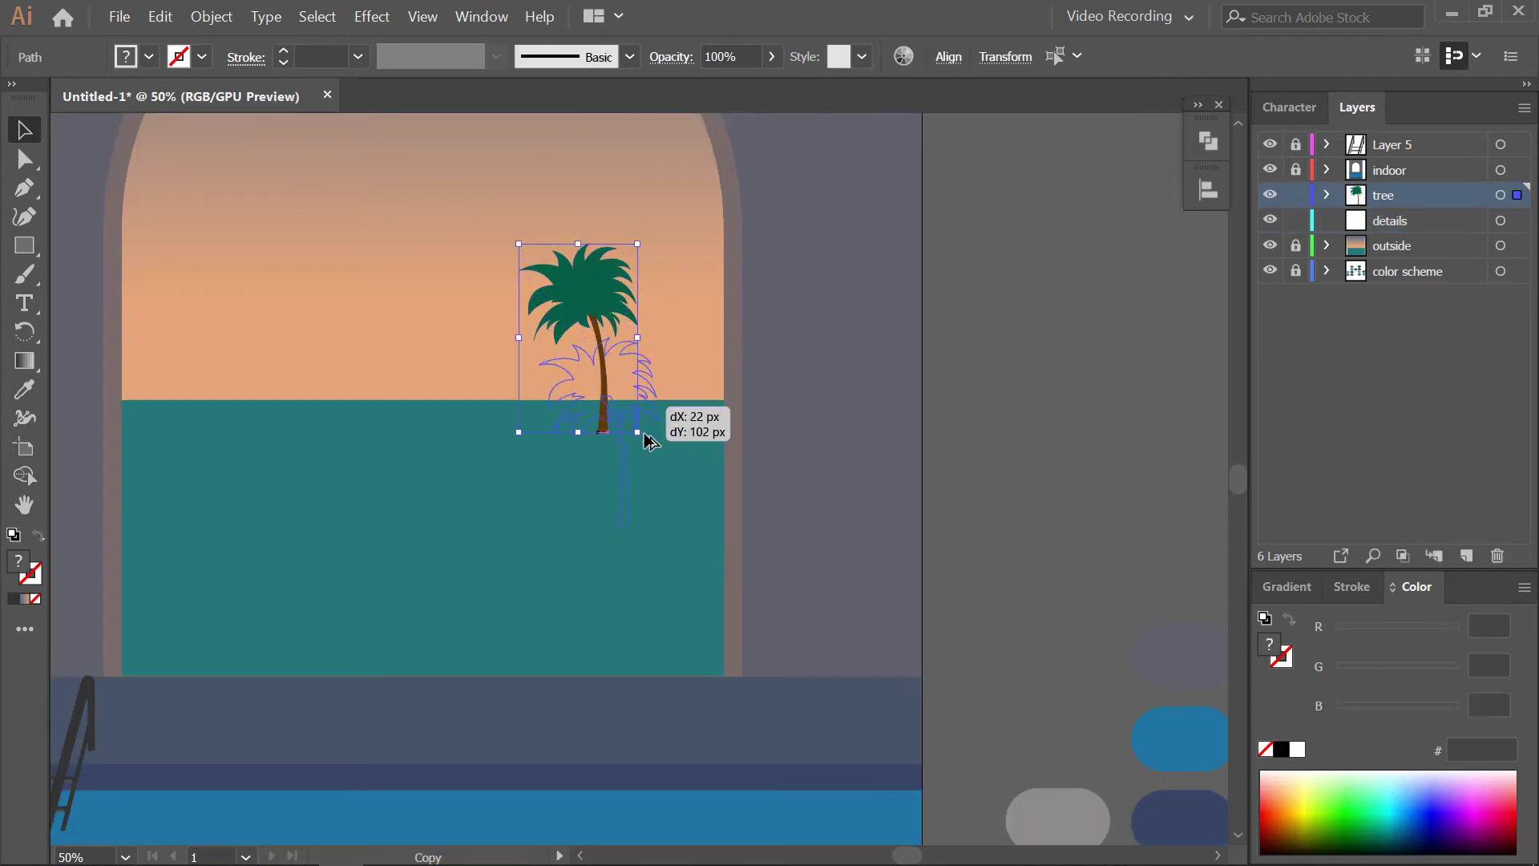
{"action": "key", "text": "Delete"}
{"action": "left_click", "coordinate": [1369, 225]}
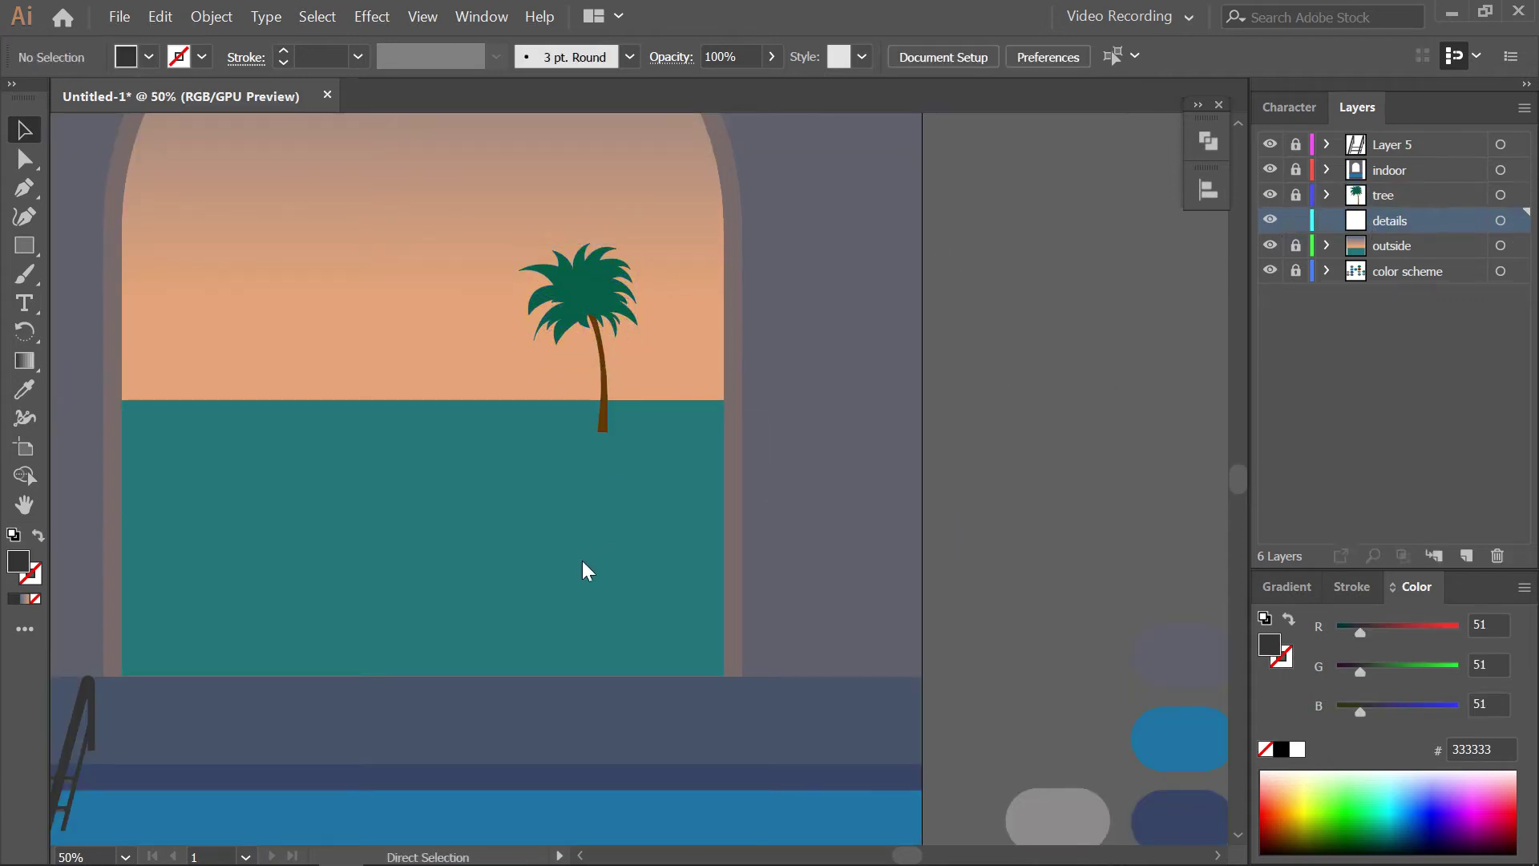
{"action": "key", "text": "ctrl+v"}
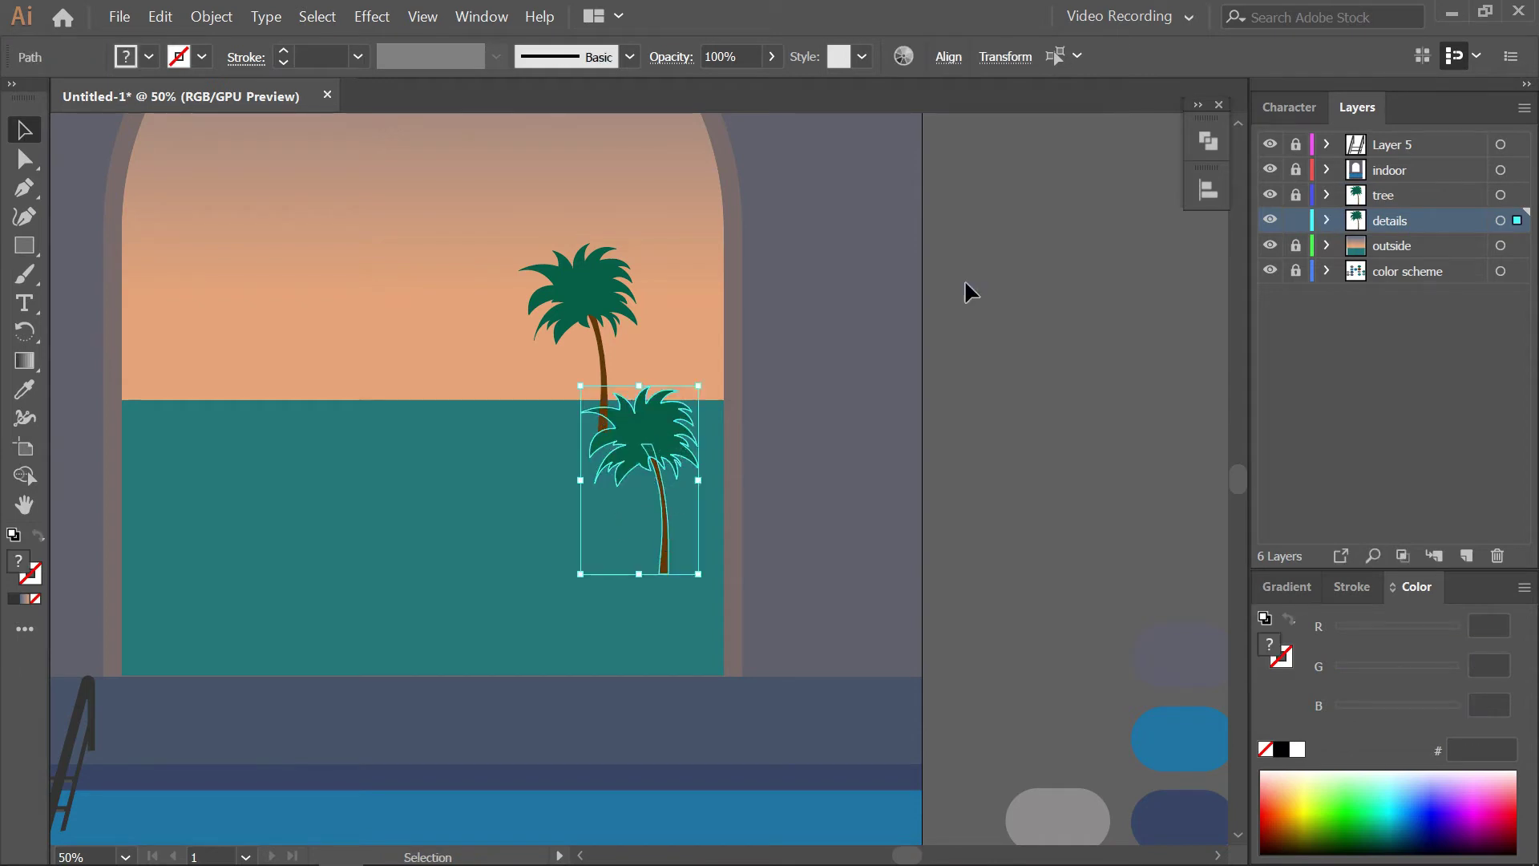
{"action": "left_click", "coordinate": [1215, 143]}
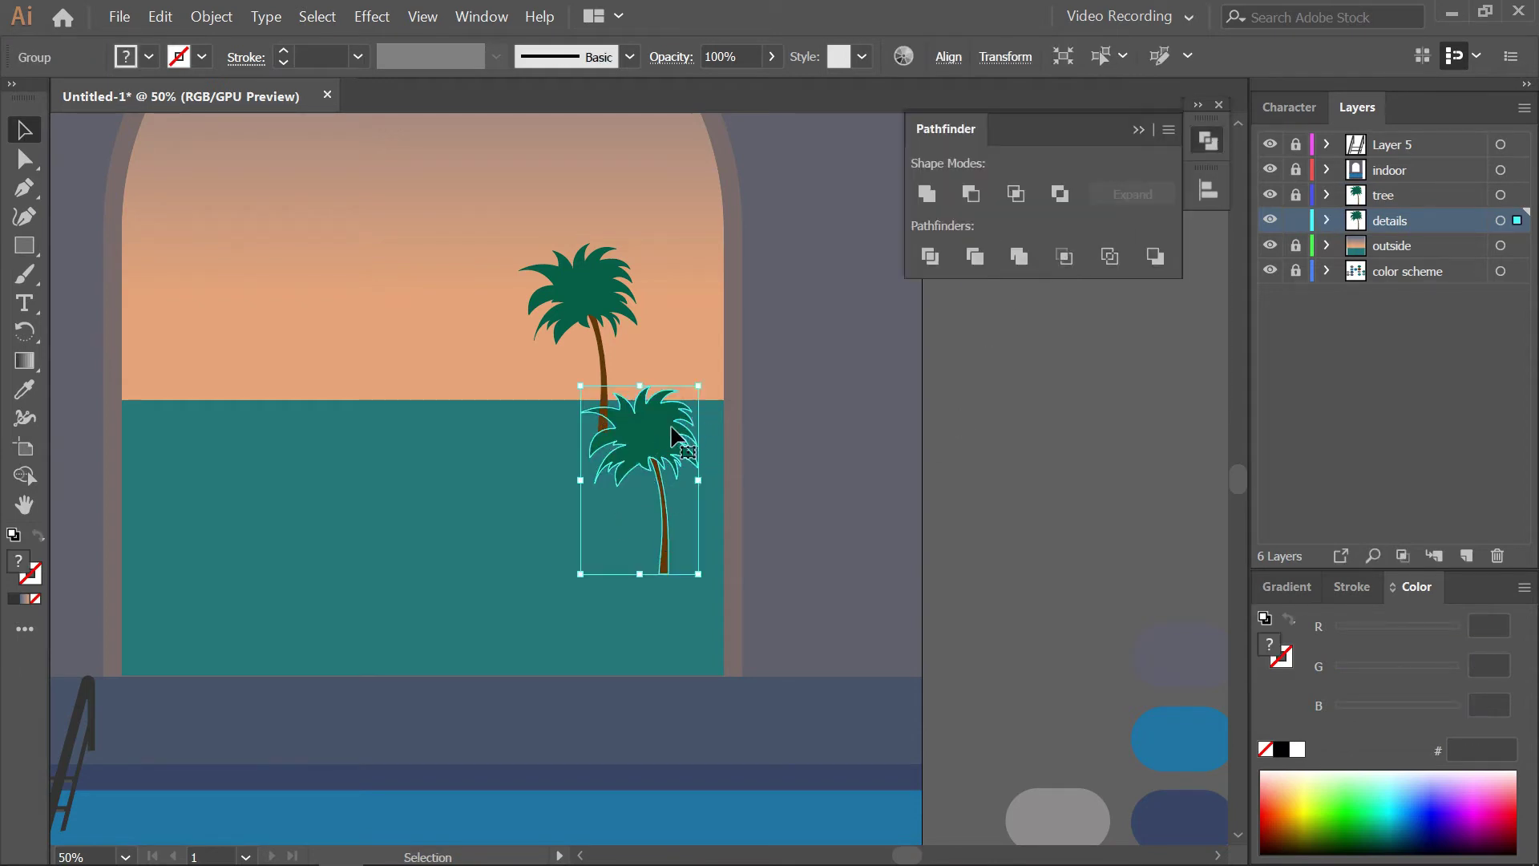
Flip the palm copy upside down below the tree and set its opacity to 31%
{"action": "mouse_move", "coordinate": [639, 388]}
{"action": "left_mouse_down"}
{"action": "mouse_move", "coordinate": [635, 668]}
{"action": "mouse_move", "coordinate": [576, 528]}
{"action": "left_mouse_up"}
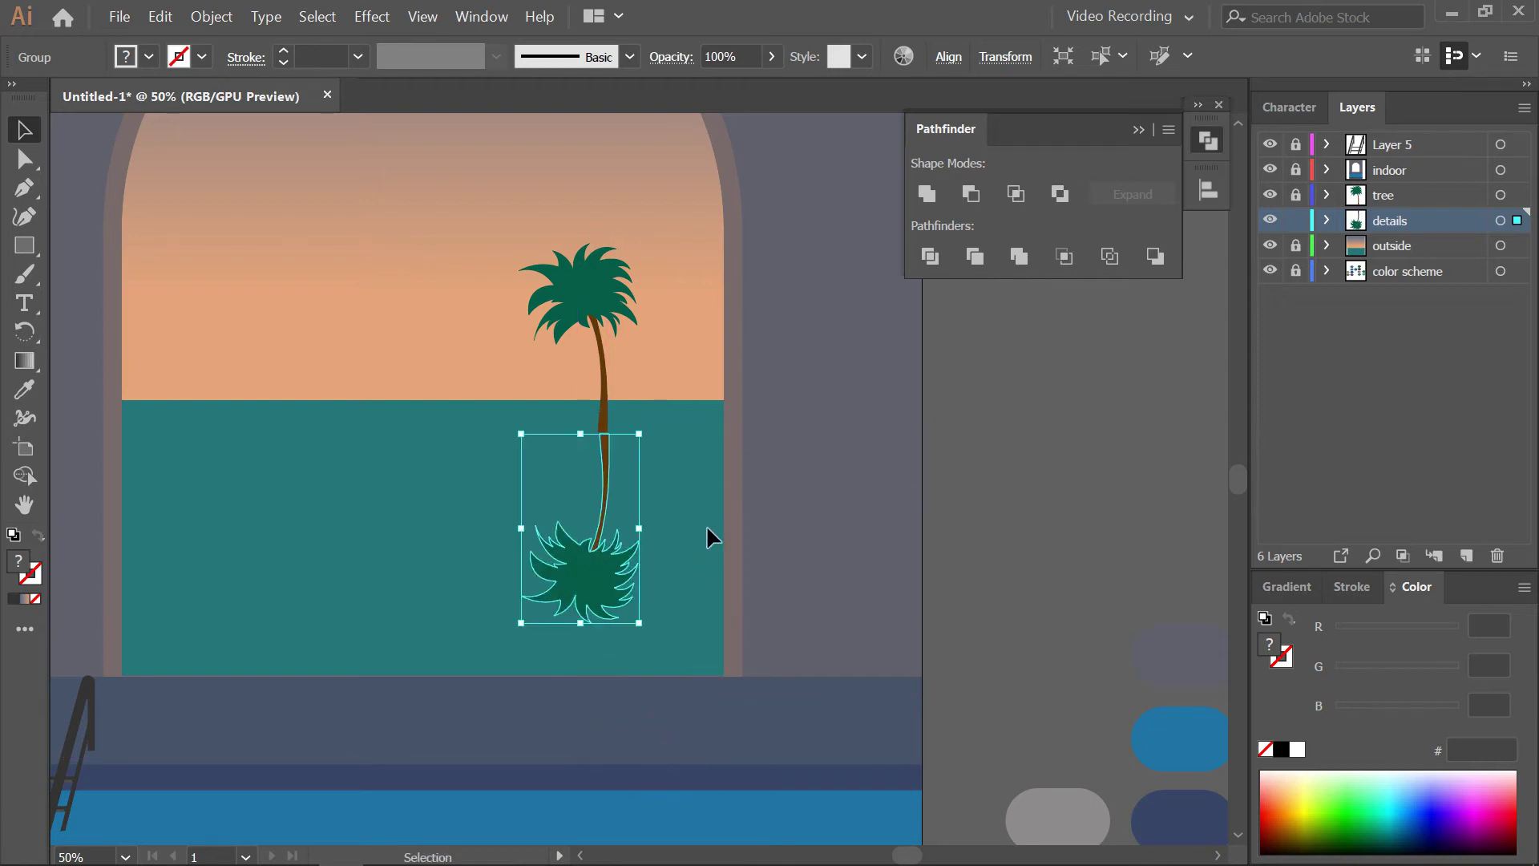
{"action": "key", "text": "Left"}
{"action": "key", "text": "Left"}
{"action": "key", "text": "Left"}
{"action": "key", "text": "Left"}
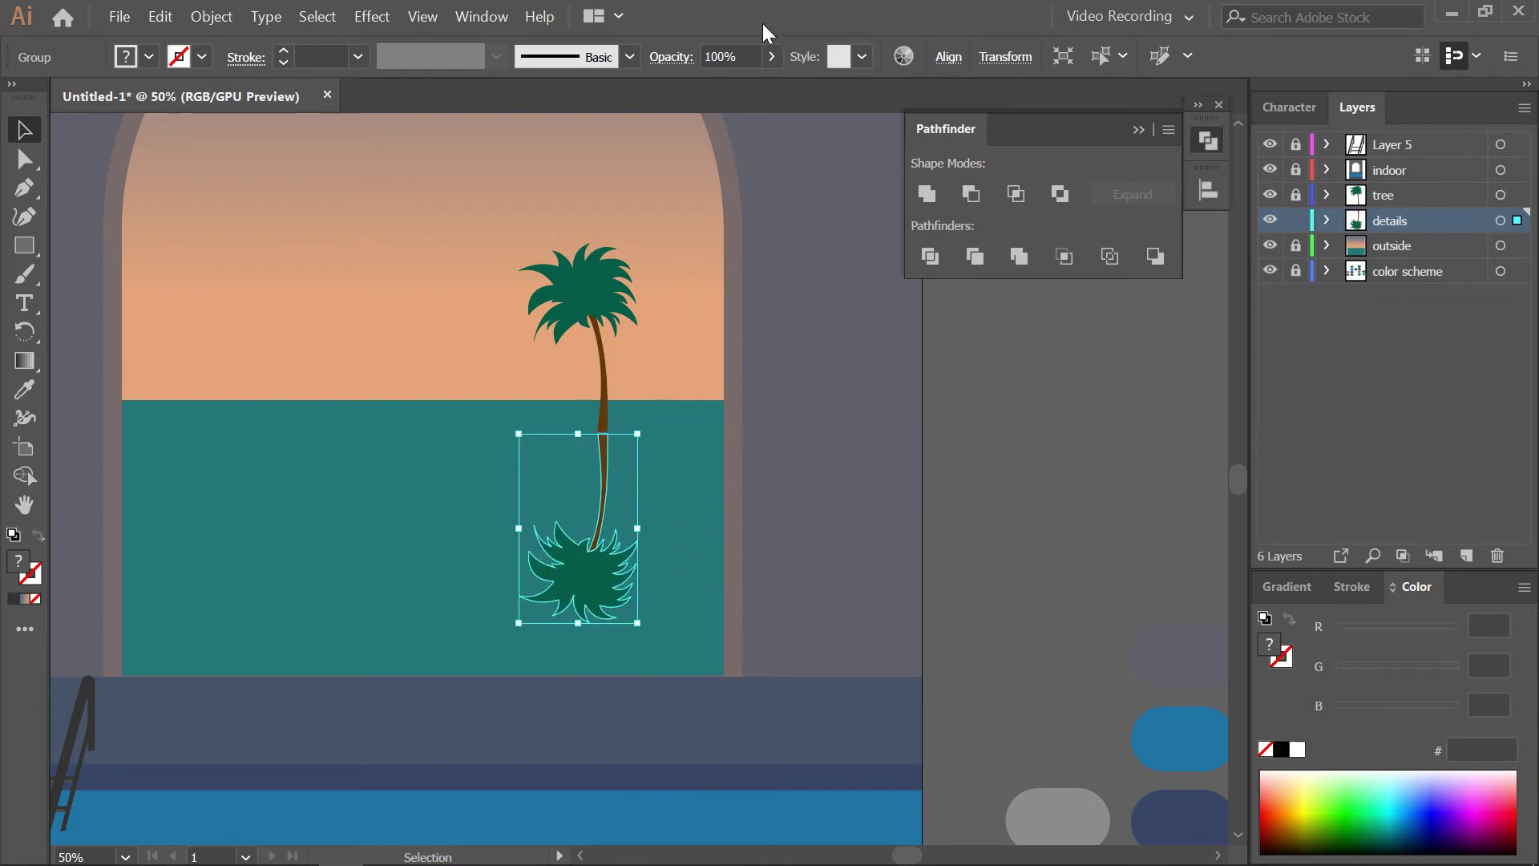
{"action": "left_click_drag", "start_coordinate": [751, 83], "coordinate": [707, 80]}
{"action": "left_click", "coordinate": [746, 165]}
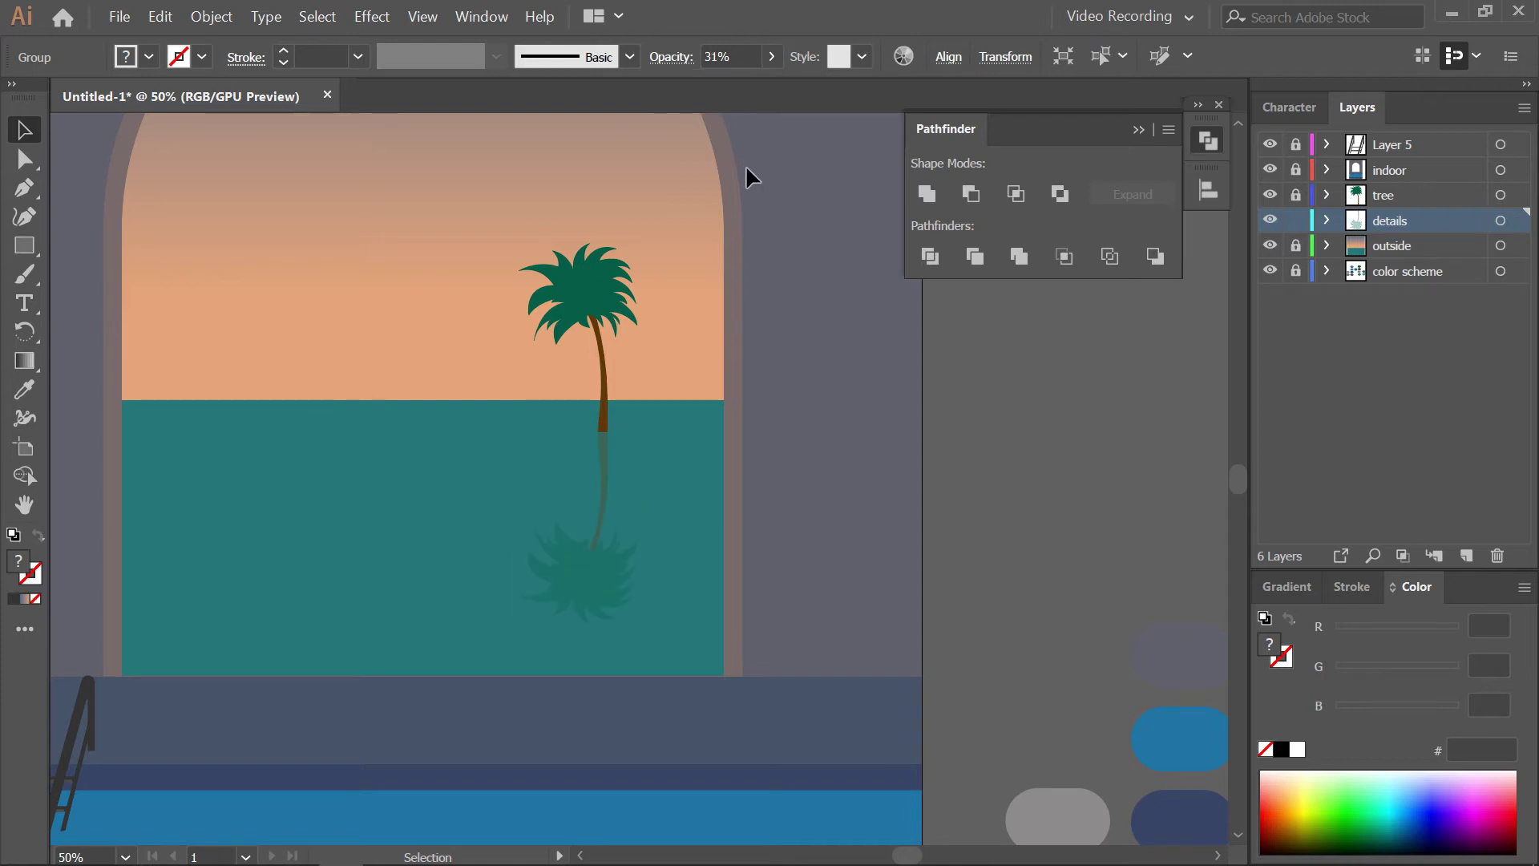
{"action": "scroll", "coordinate": [790, 214], "scroll_direction": "down", "scroll_amount": 1}
{"action": "scroll", "coordinate": [812, 359], "scroll_direction": "up", "scroll_amount": 2}
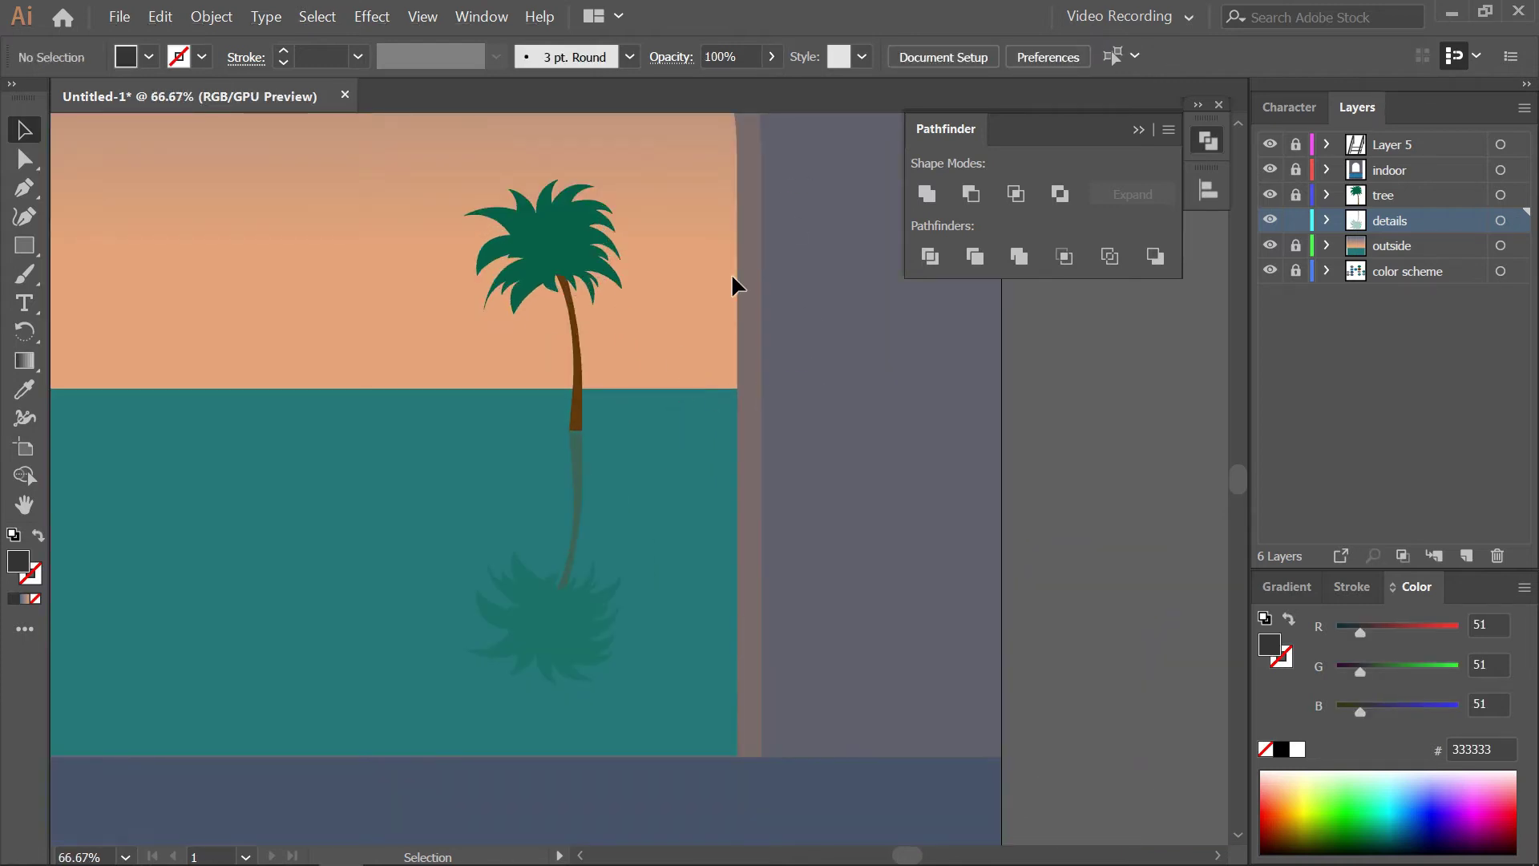
Tilt the original palm tree slightly
{"action": "left_click", "coordinate": [542, 523]}
{"action": "left_click", "coordinate": [609, 369]}
{"action": "left_click", "coordinate": [1139, 129]}
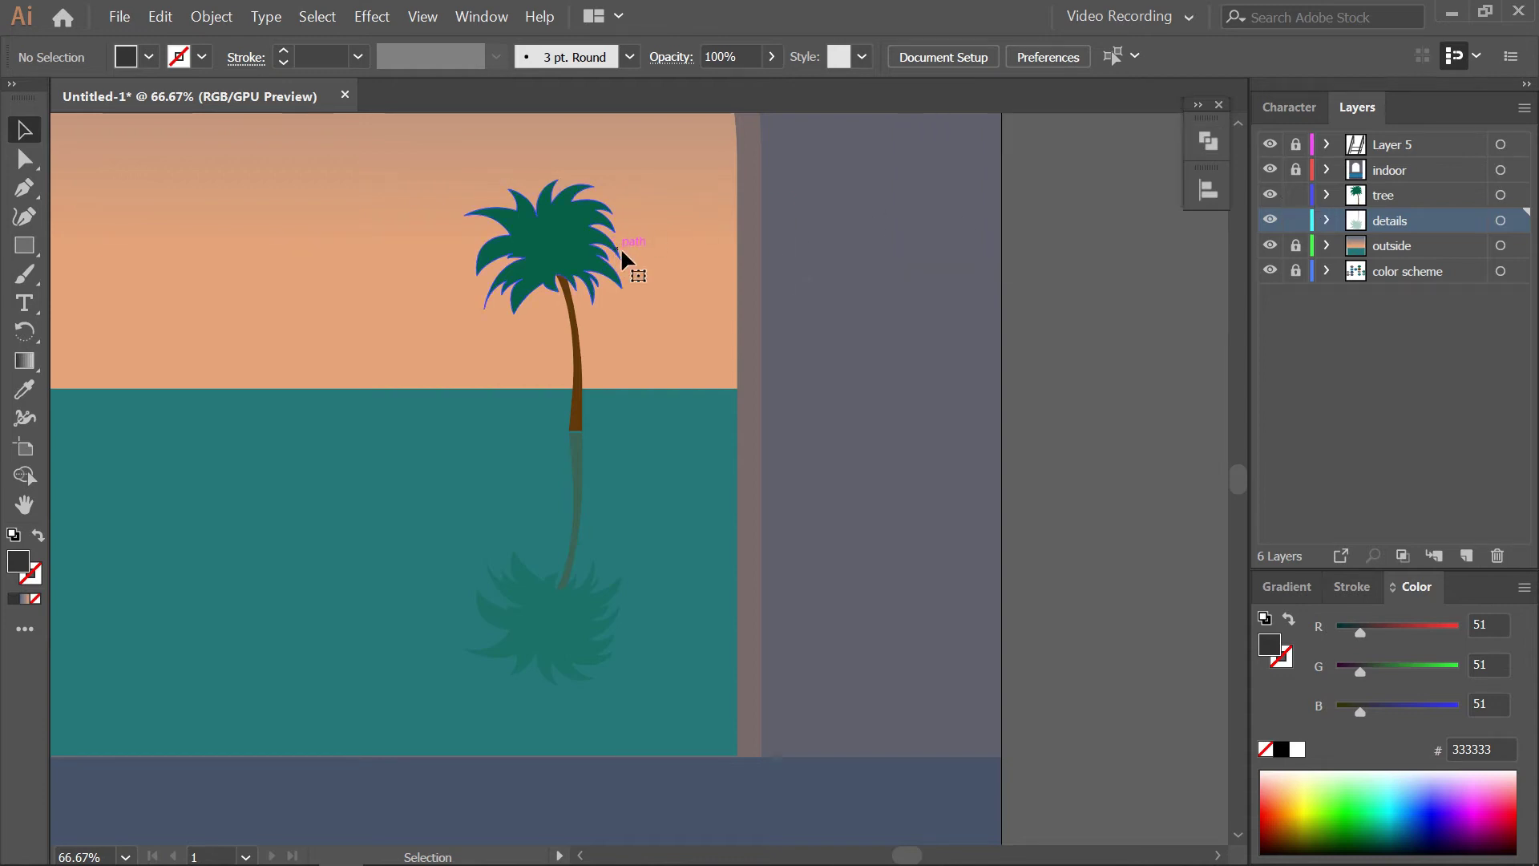
{"action": "left_click", "coordinate": [622, 253]}
{"action": "left_click_drag", "start_coordinate": [628, 173], "coordinate": [612, 195]}
{"action": "left_click", "coordinate": [652, 430]}
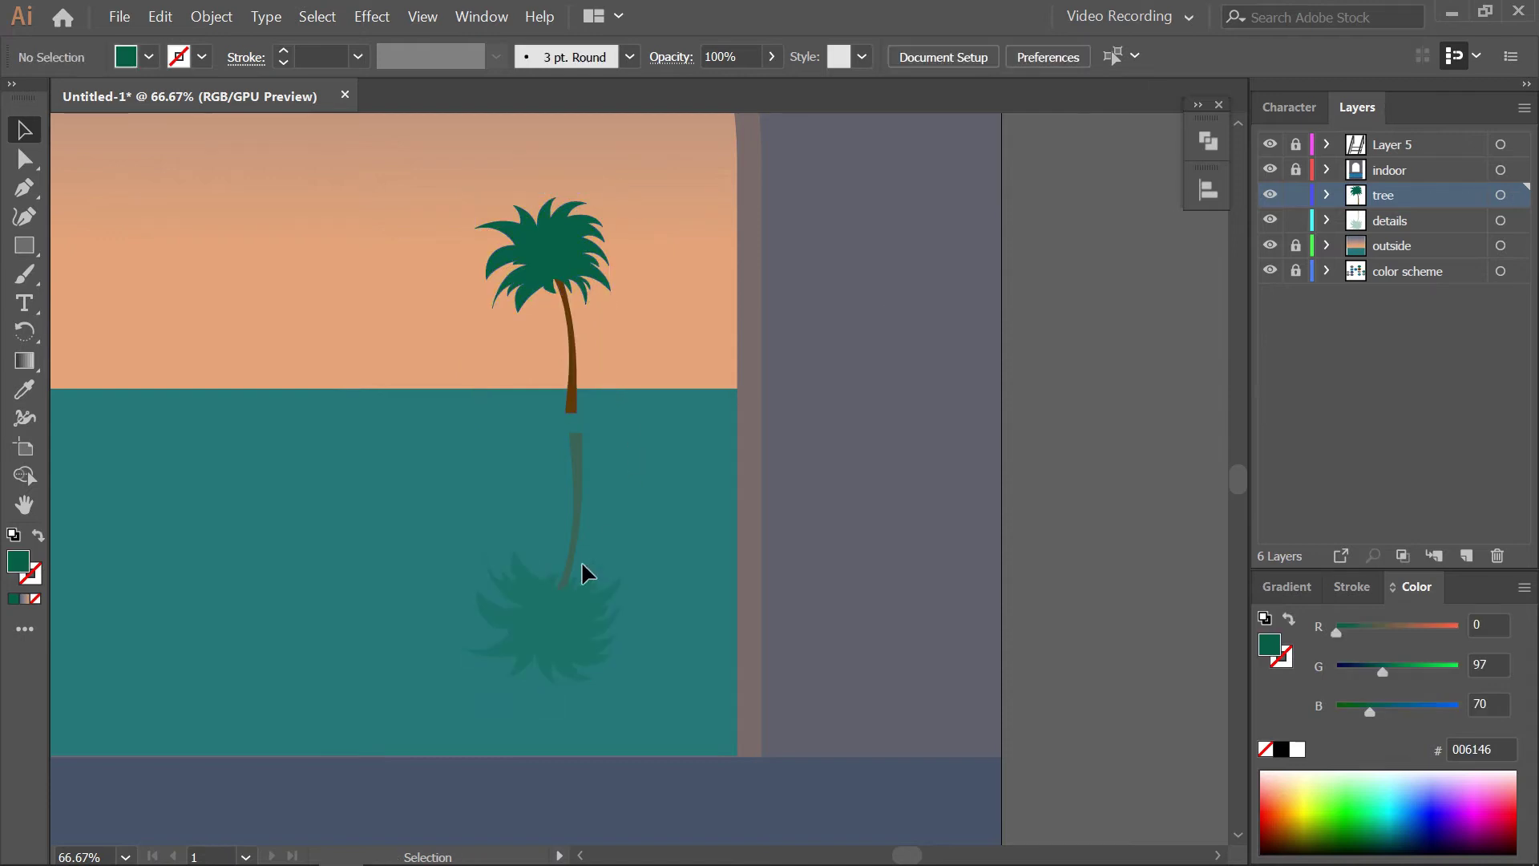
Move the reflection directly under the trunk and squeeze it narrower
{"action": "left_click_drag", "start_coordinate": [572, 520], "coordinate": [574, 494]}
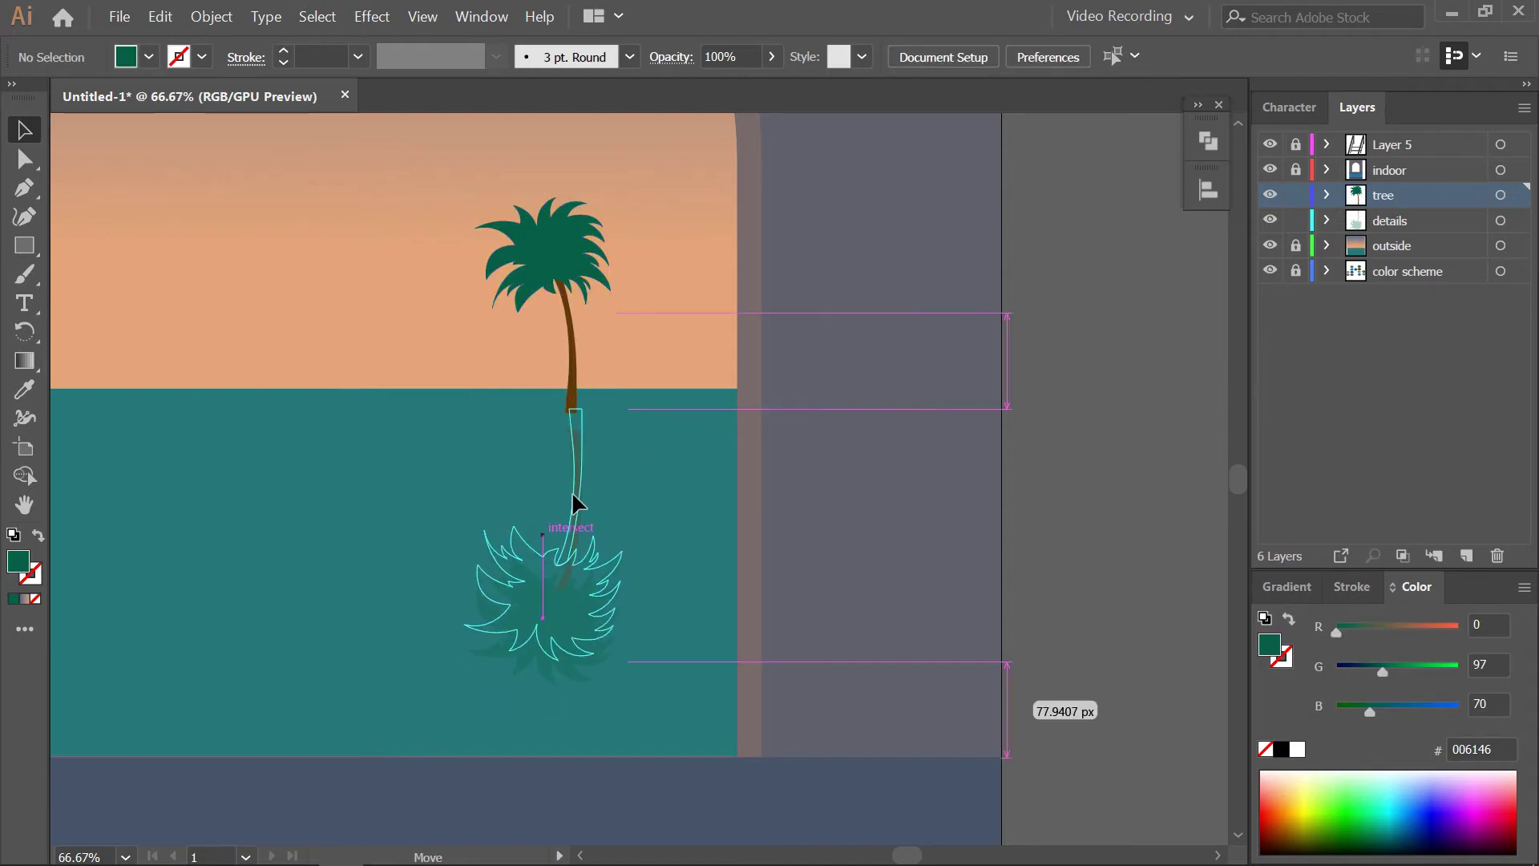
{"action": "left_click_drag", "start_coordinate": [572, 503], "coordinate": [566, 497]}
{"action": "left_click", "coordinate": [931, 404]}
{"action": "left_click", "coordinate": [577, 500]}
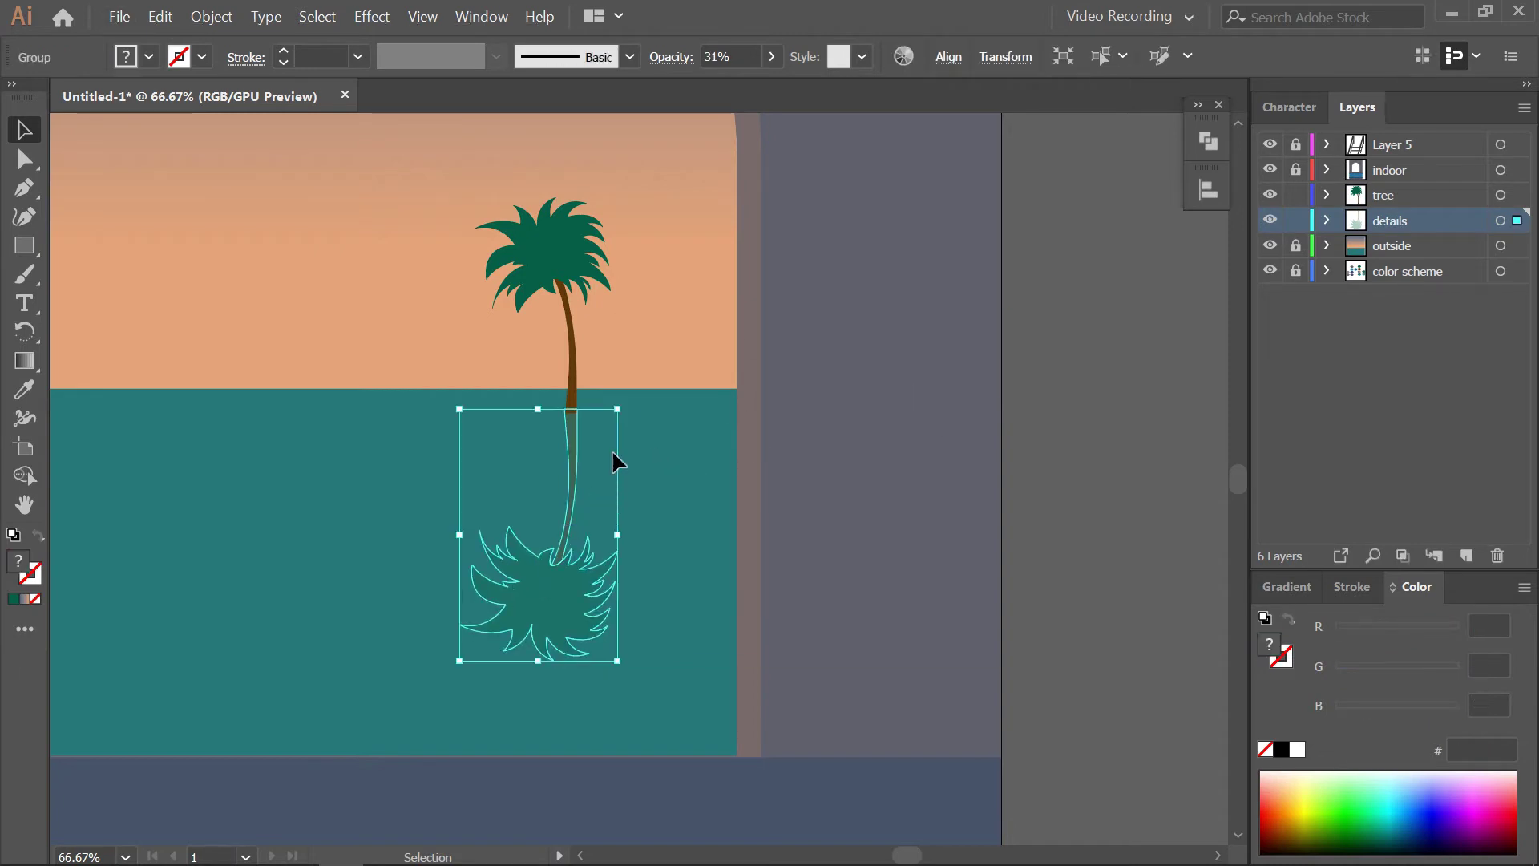
{"action": "mouse_move", "coordinate": [613, 411]}
{"action": "left_mouse_down"}
{"action": "mouse_move", "coordinate": [596, 439]}
{"action": "mouse_move", "coordinate": [565, 445]}
{"action": "left_mouse_up"}
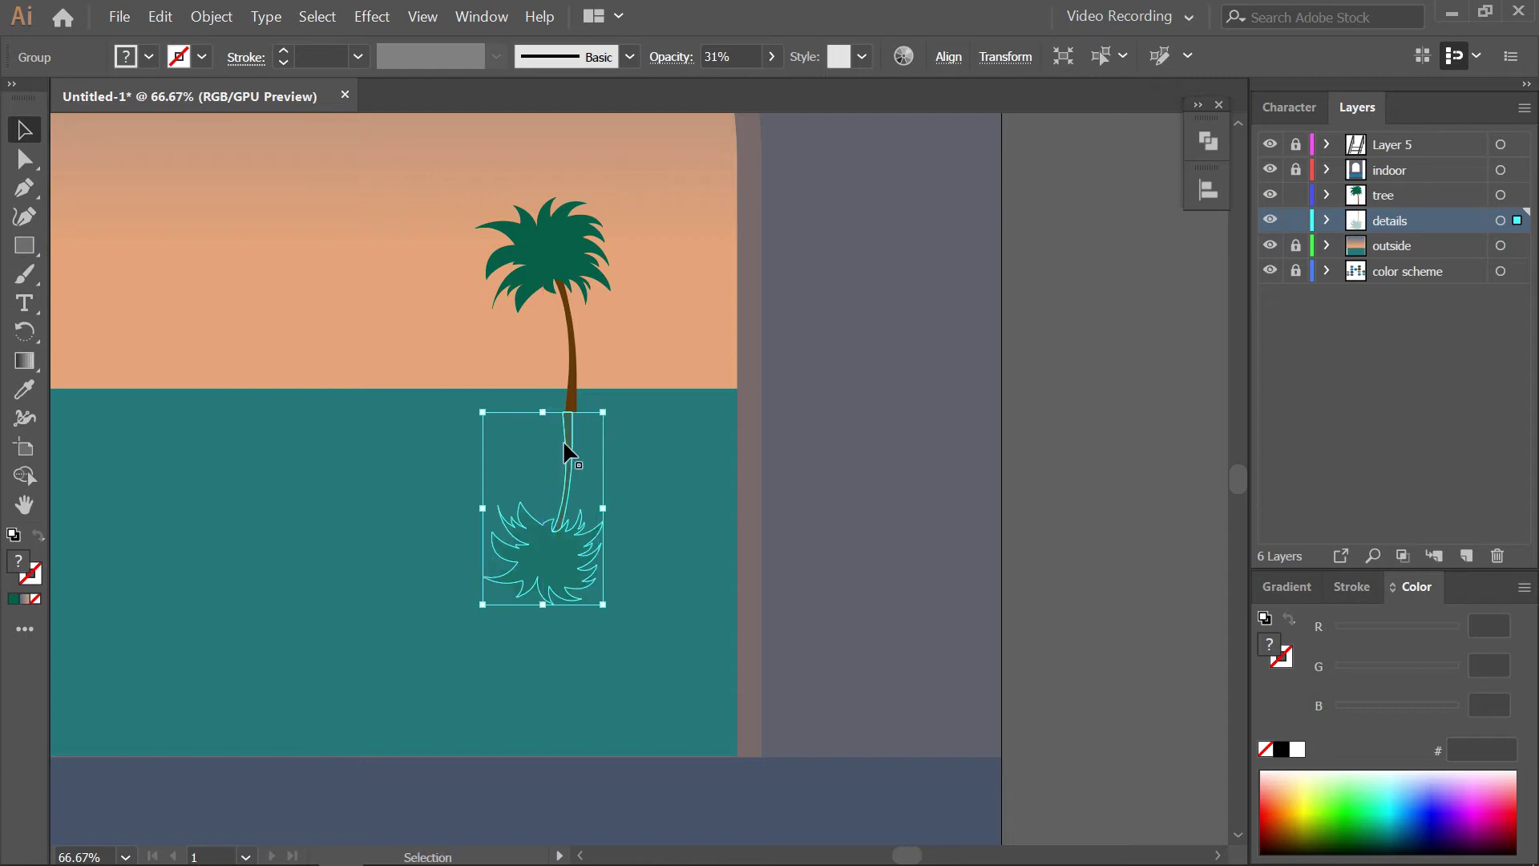
{"action": "left_click", "coordinate": [752, 433]}
Unlock the outside layer in the Layers panel
{"action": "key", "text": "ctrl+z"}
{"action": "left_click", "coordinate": [778, 421]}
{"action": "left_click_drag", "start_coordinate": [764, 428], "coordinate": [849, 390]}
{"action": "left_click", "coordinate": [1297, 246]}
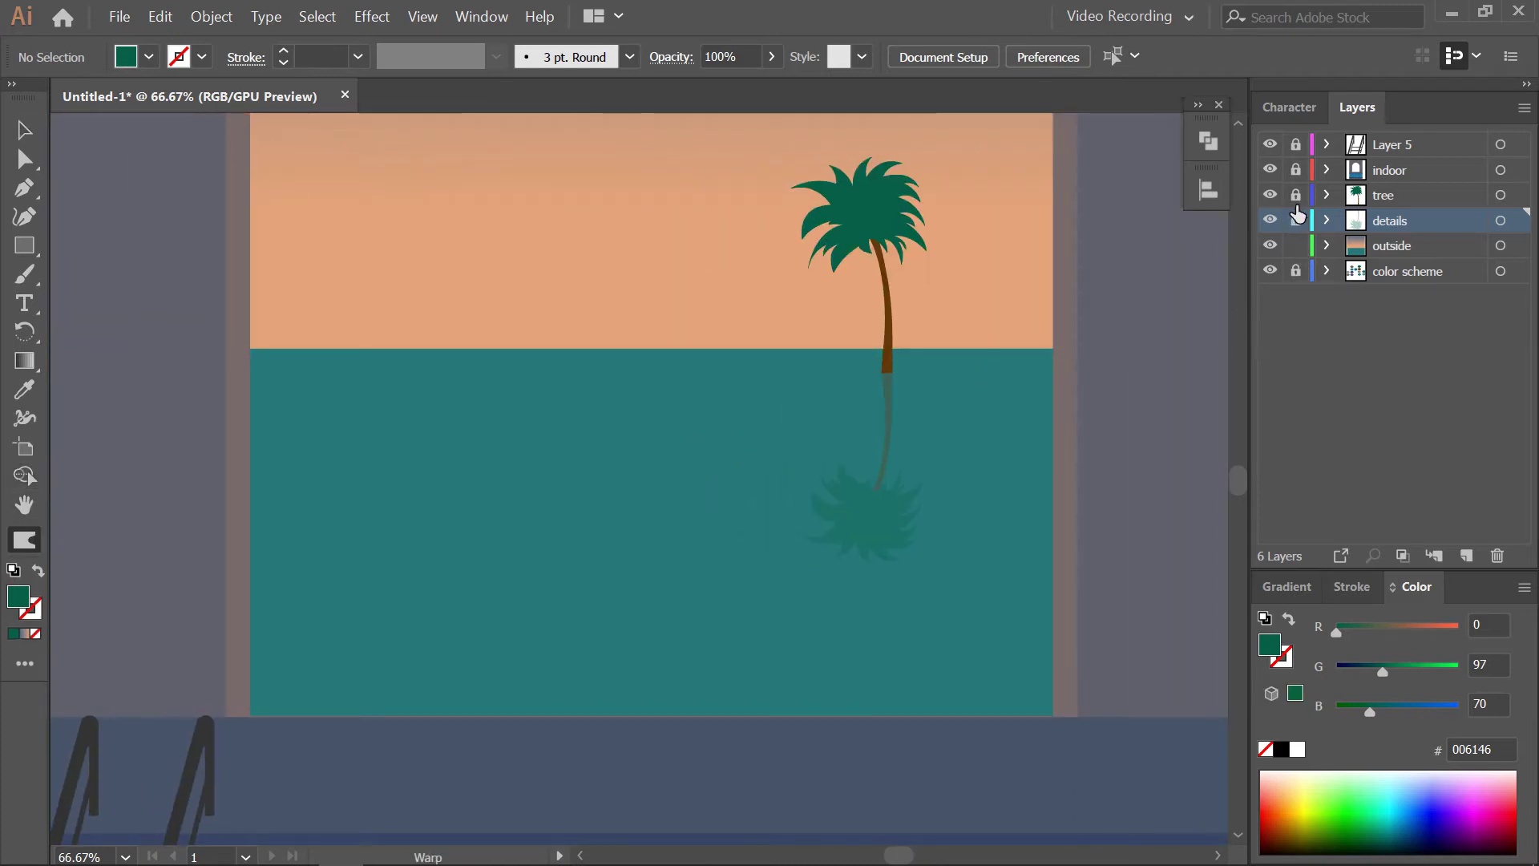
Lock the sky rectangle and warp the sea's top edge into gentle waves
{"action": "left_click", "coordinate": [1325, 246]}
{"action": "left_click", "coordinate": [1297, 295]}
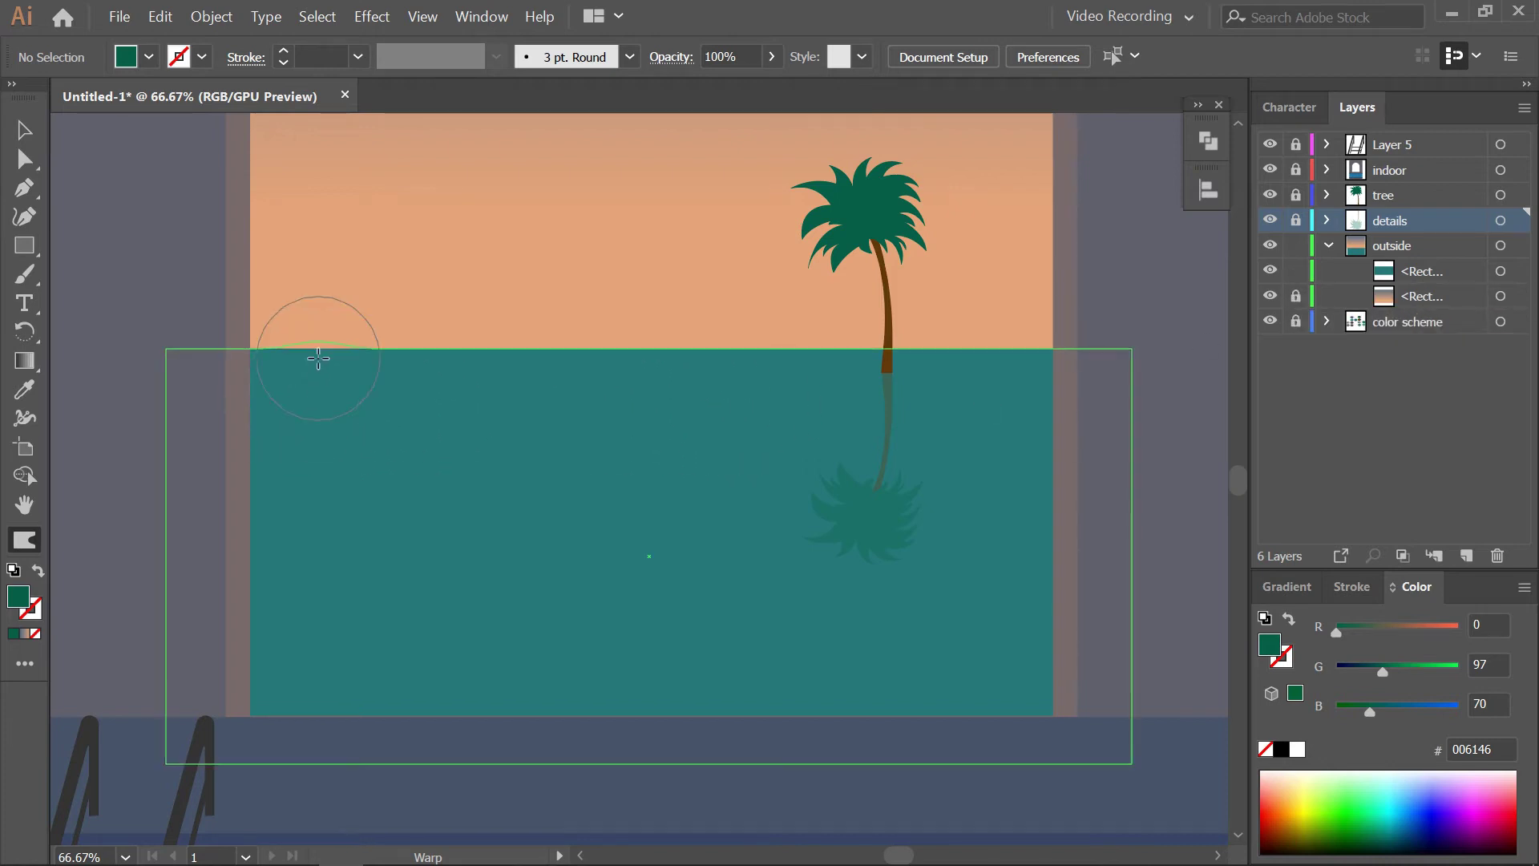
{"action": "left_click_drag", "start_coordinate": [295, 330], "coordinate": [391, 363]}
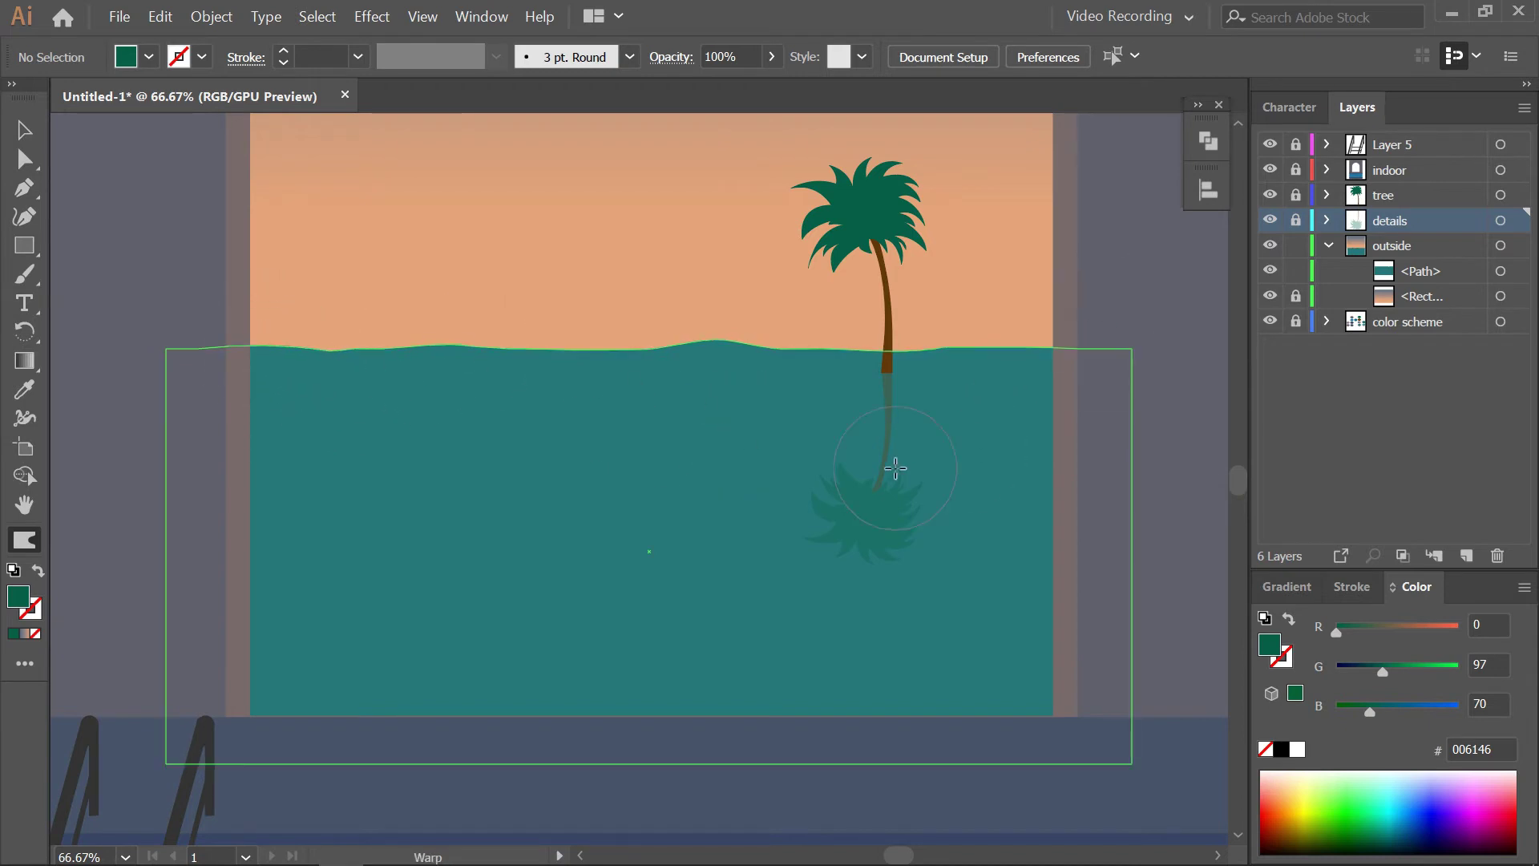
{"action": "key", "text": "ctrl+minus"}
{"action": "key", "text": "ctrl+minus"}
{"action": "key", "text": "v"}
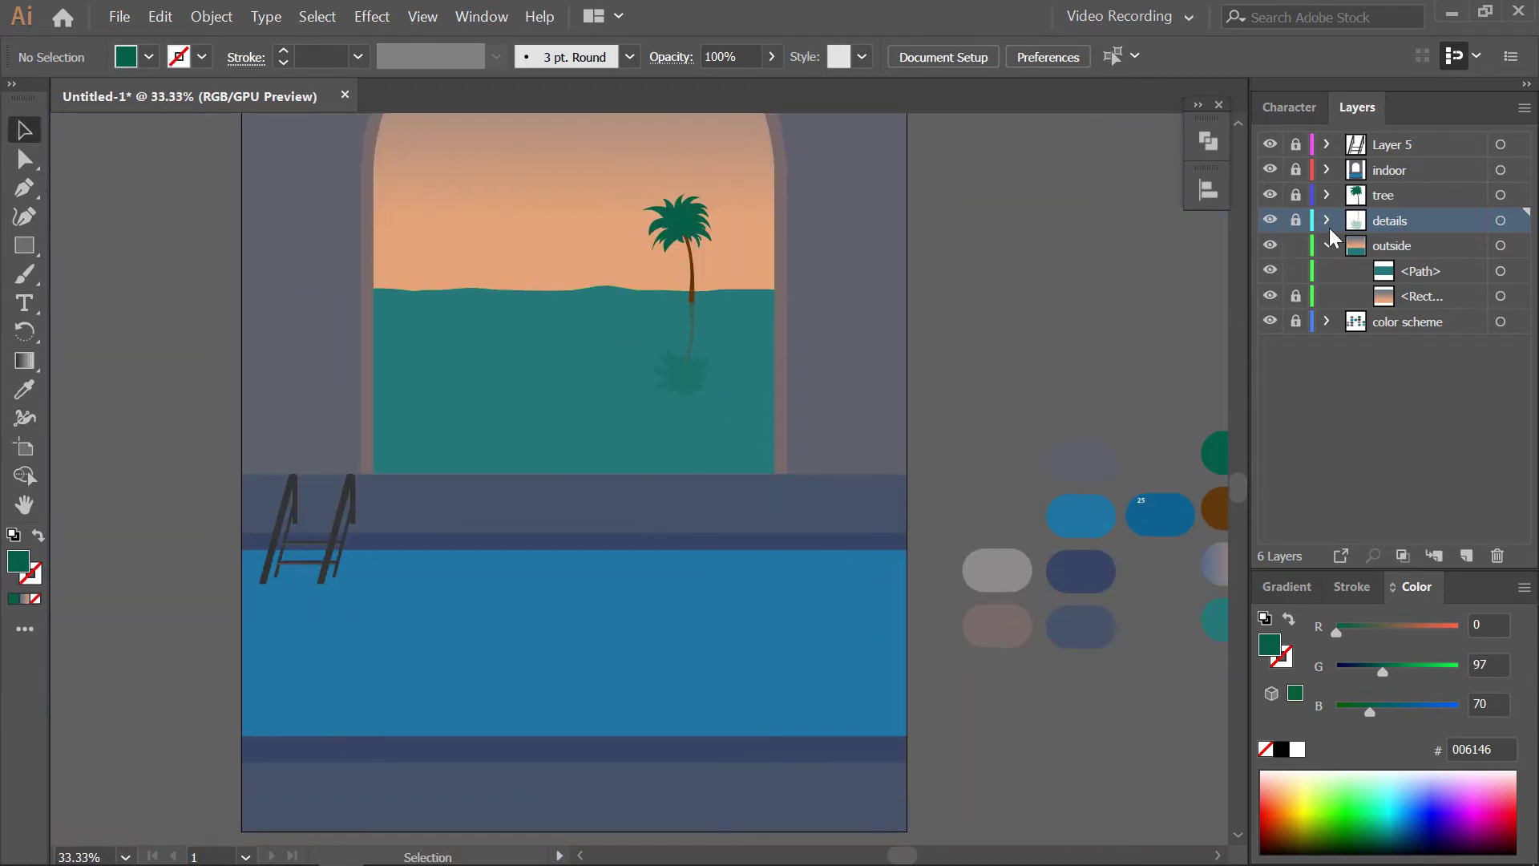
Sample the dark teal 1e6f70 swatch as the ripple colour for Pen drawing
{"action": "scroll", "coordinate": [879, 413], "scroll_direction": "up", "scroll_amount": 1}
{"action": "key", "text": "ctrl+plus"}
{"action": "left_click", "coordinate": [1327, 246]}
{"action": "left_click", "coordinate": [1327, 246]}
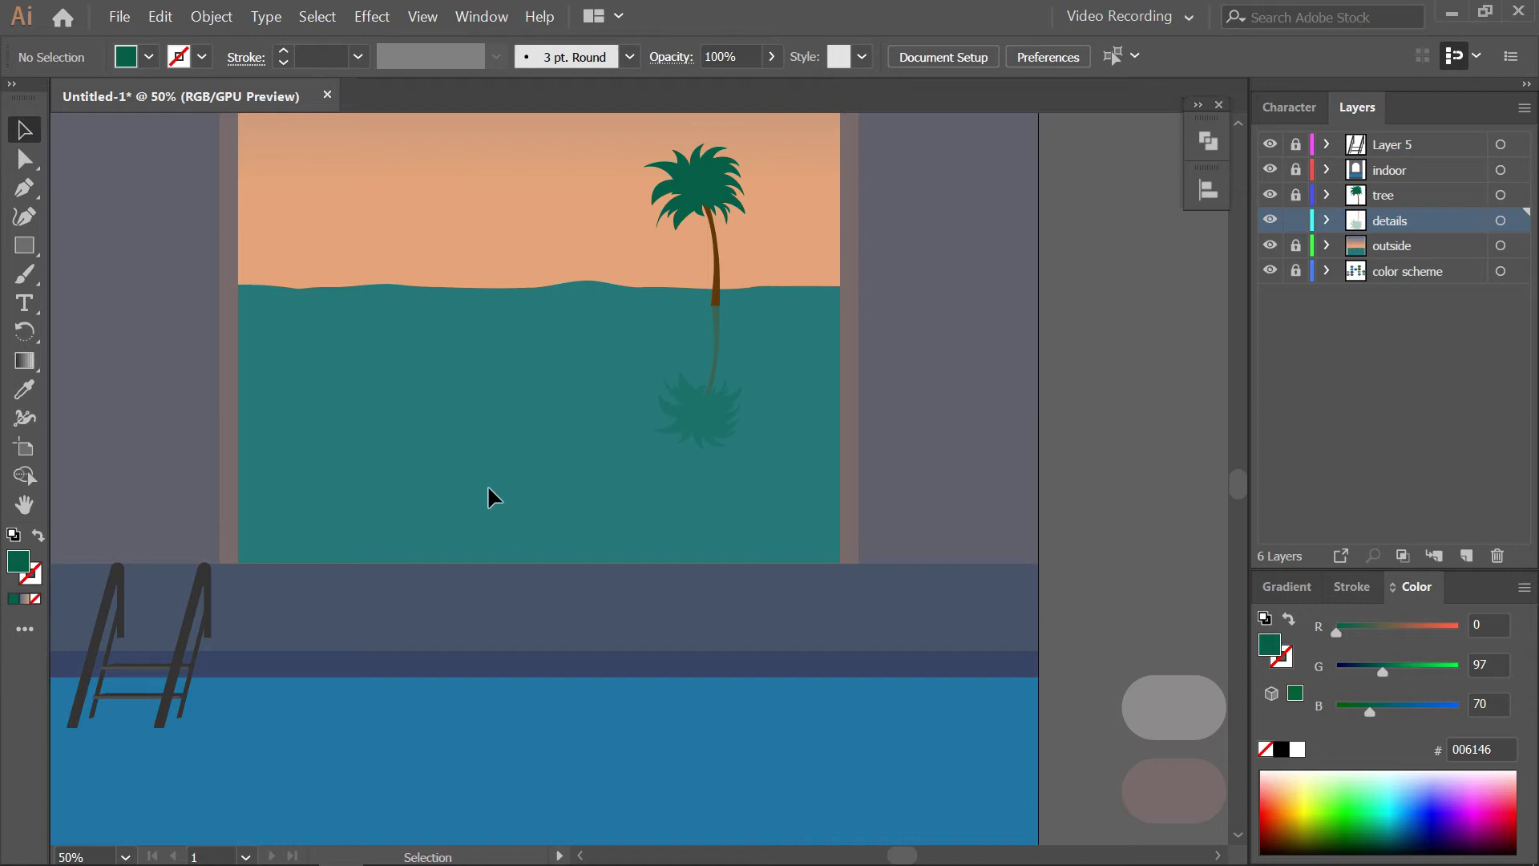
{"action": "left_click_drag", "start_coordinate": [380, 433], "coordinate": [504, 469]}
{"action": "scroll", "coordinate": [869, 441], "scroll_direction": "right", "scroll_amount": 10}
{"action": "scroll", "coordinate": [868, 441], "scroll_direction": "down", "scroll_amount": 3}
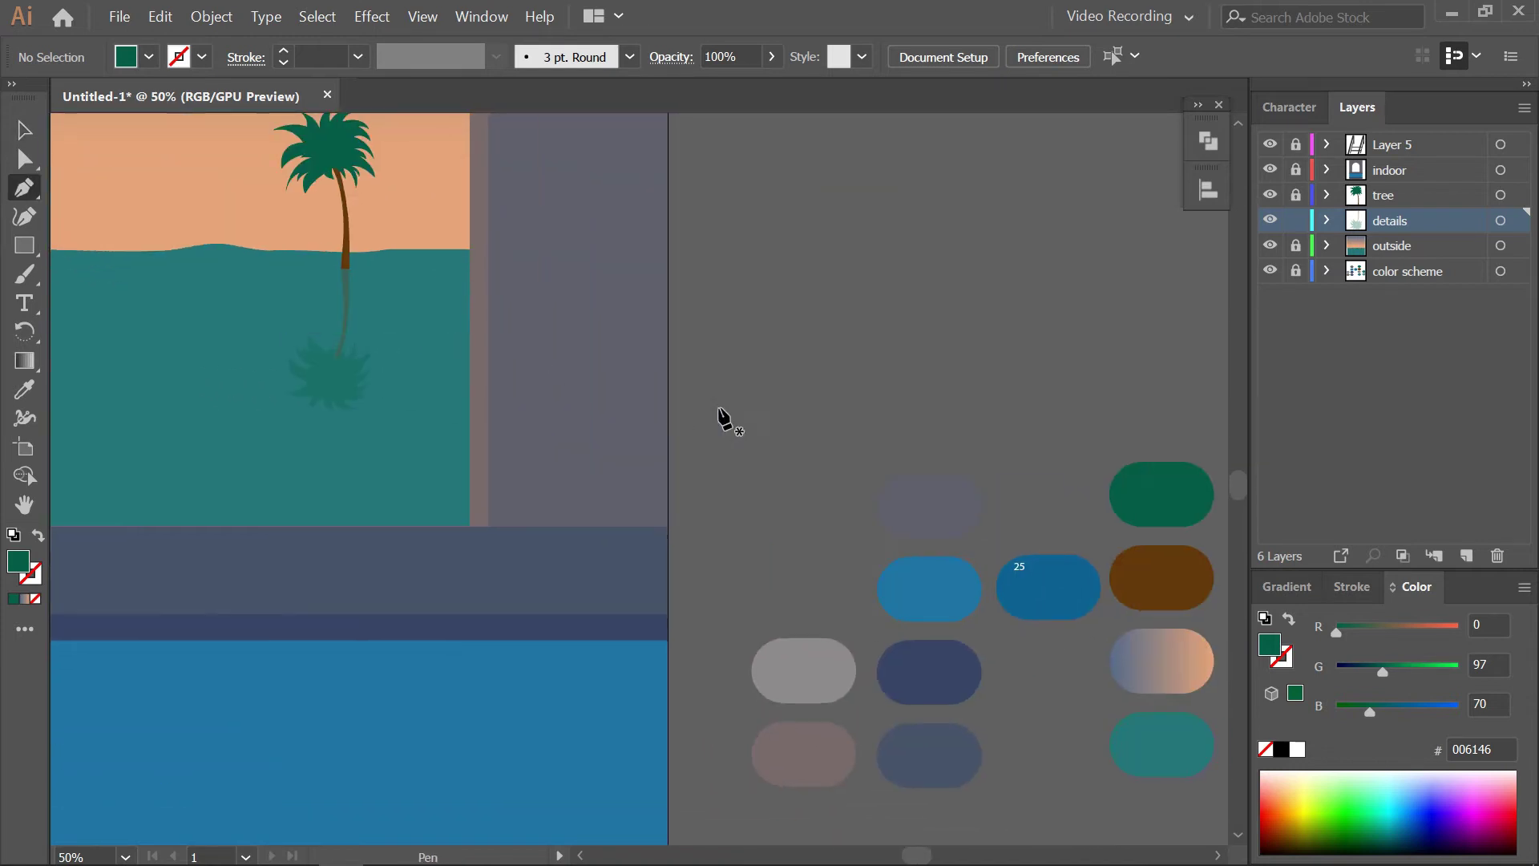
{"action": "scroll", "coordinate": [719, 419], "scroll_direction": "right", "scroll_amount": 2}
{"action": "key", "text": "i"}
{"action": "left_click", "coordinate": [1166, 647]}
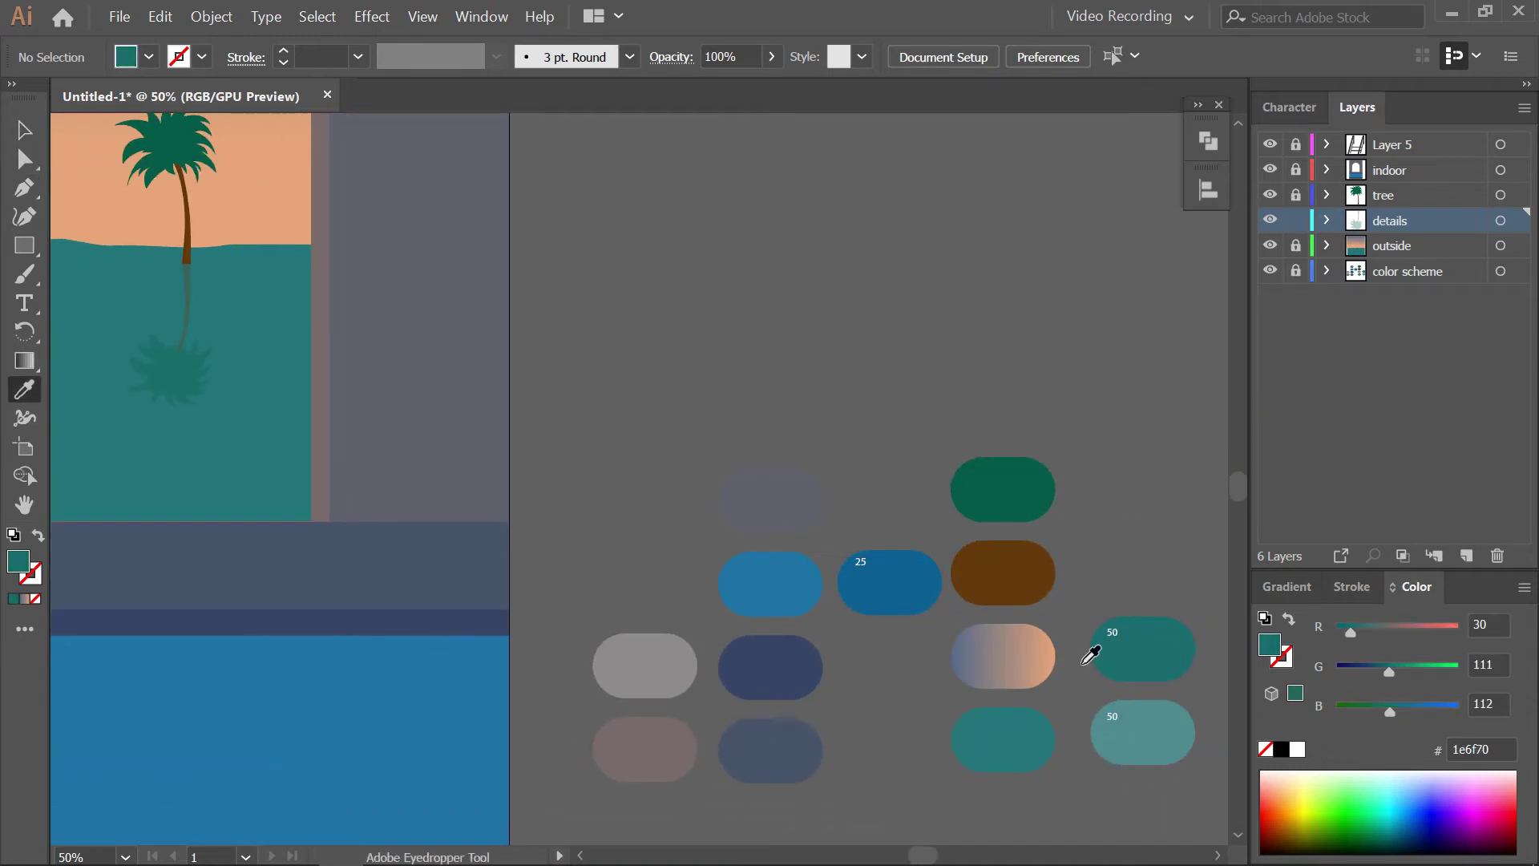
{"action": "scroll", "coordinate": [983, 405], "scroll_direction": "left", "scroll_amount": 12}
{"action": "scroll", "coordinate": [983, 406], "scroll_direction": "up", "scroll_amount": 3}
{"action": "key", "text": "p"}
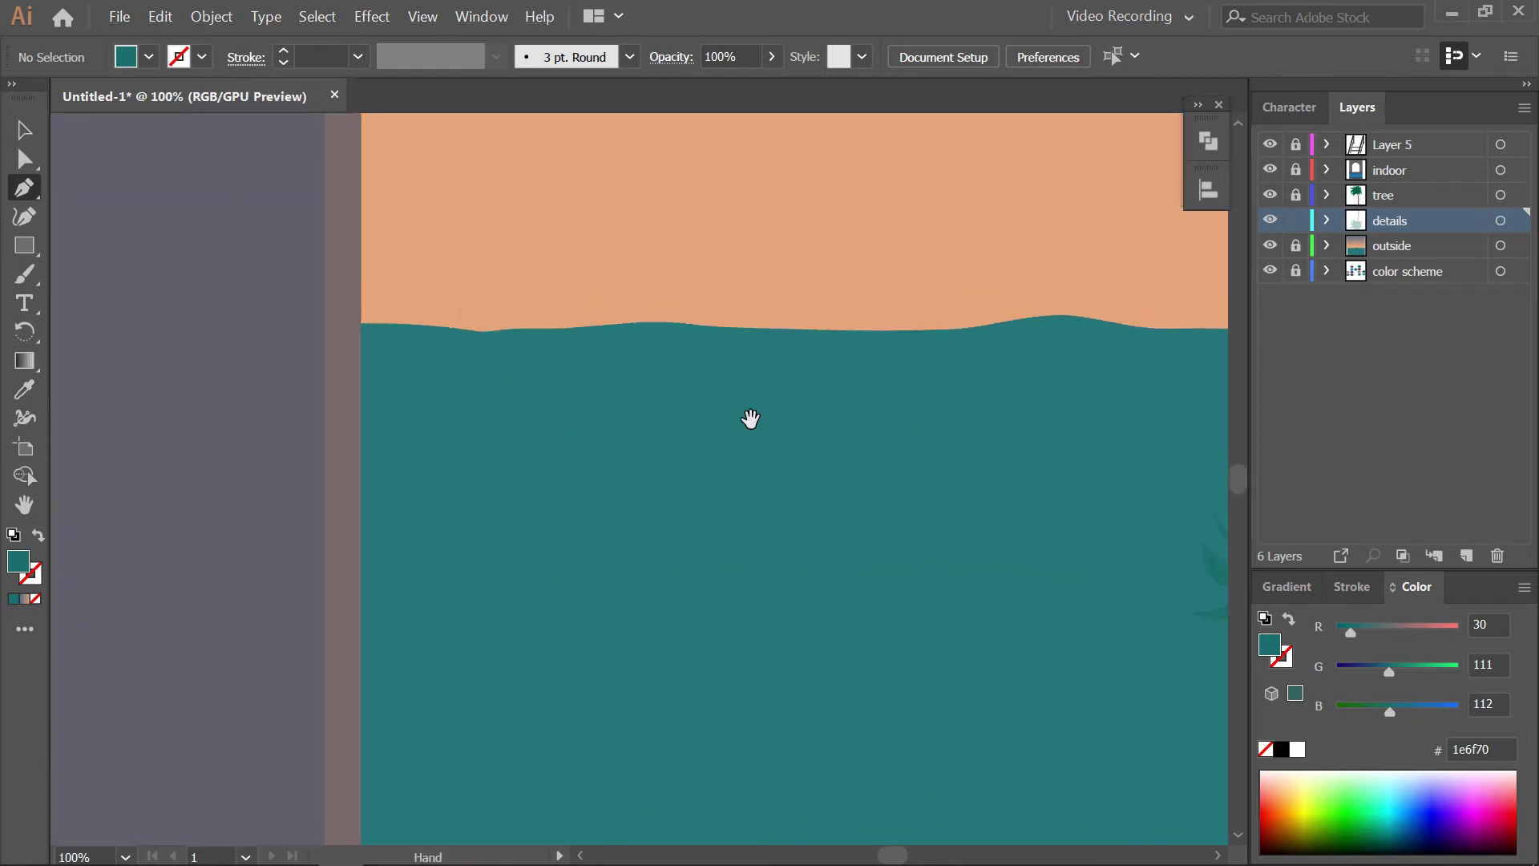
{"action": "key", "text": "ctrl+minus"}
Draw thin curved teal ripple streaks at the sea's left edge and below the palm
{"action": "left_click", "coordinate": [126, 379]}
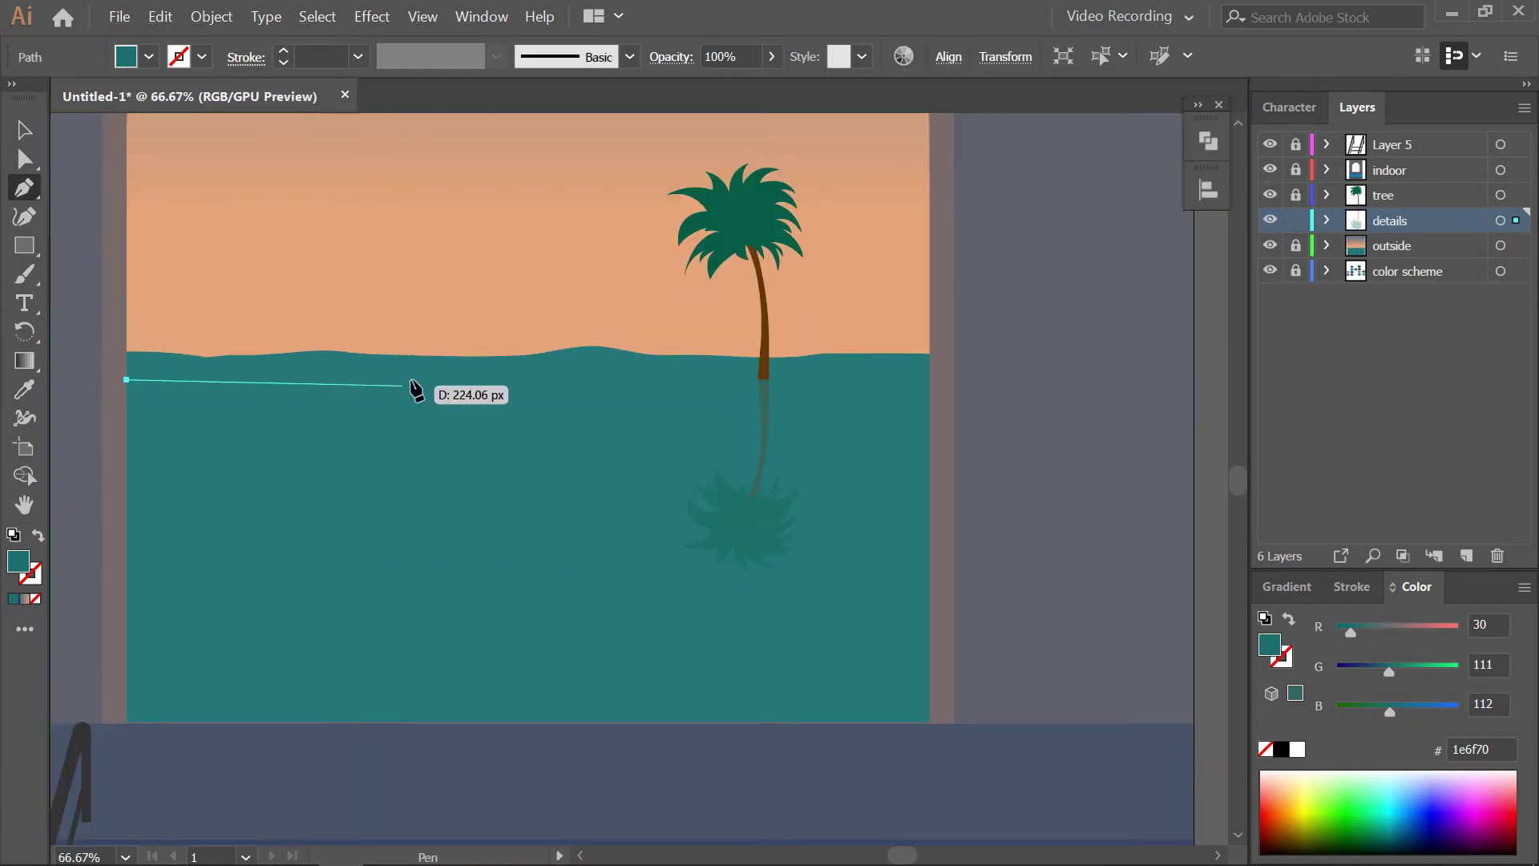
{"action": "key", "text": "ctrl+plus"}
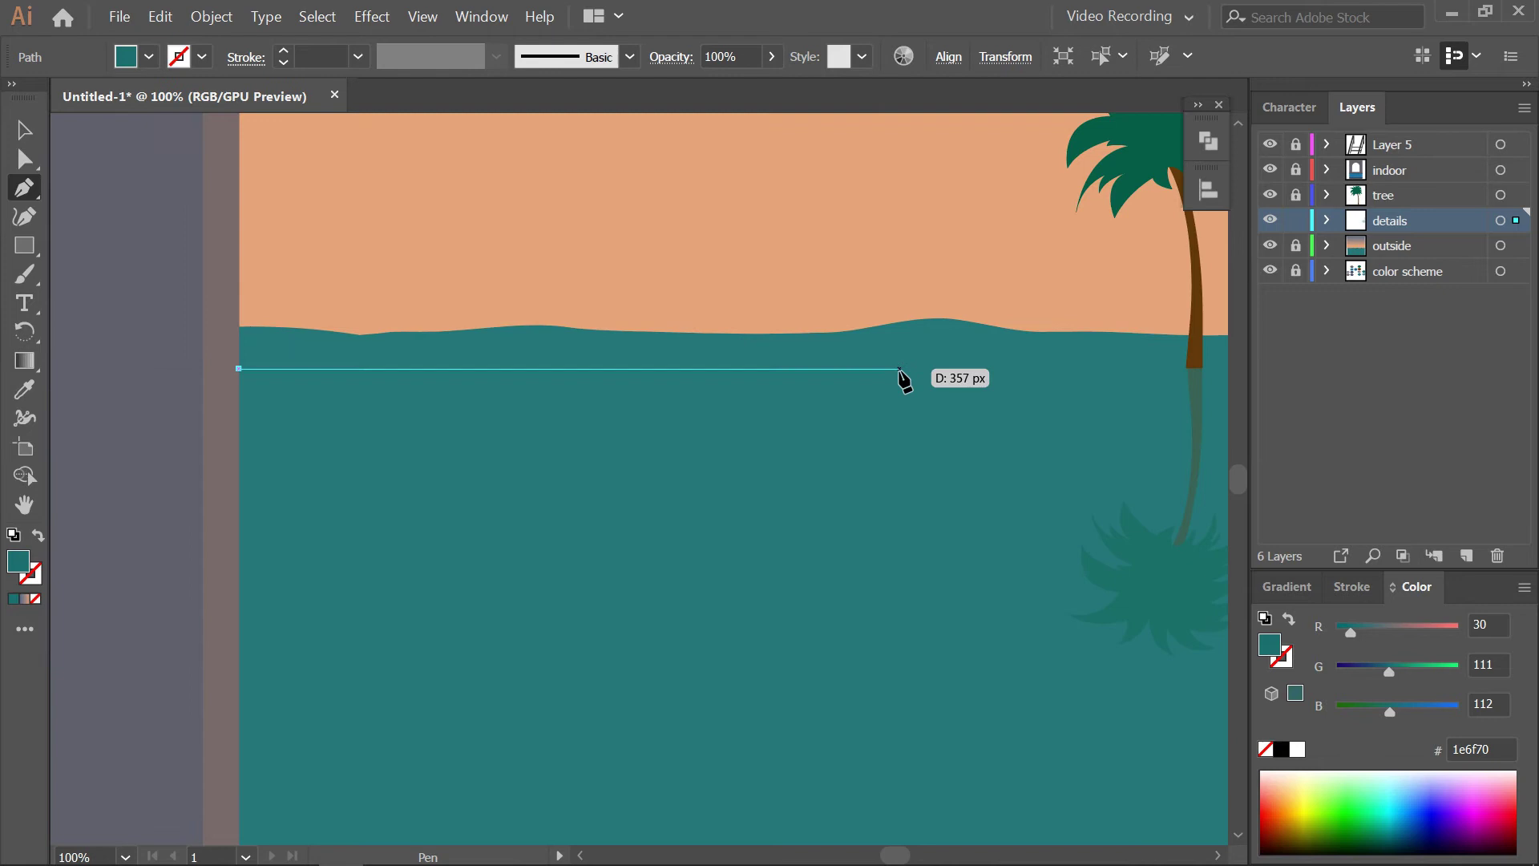
{"action": "left_click_drag", "start_coordinate": [1033, 384], "coordinate": [1026, 383]}
{"action": "left_click", "coordinate": [898, 369]}
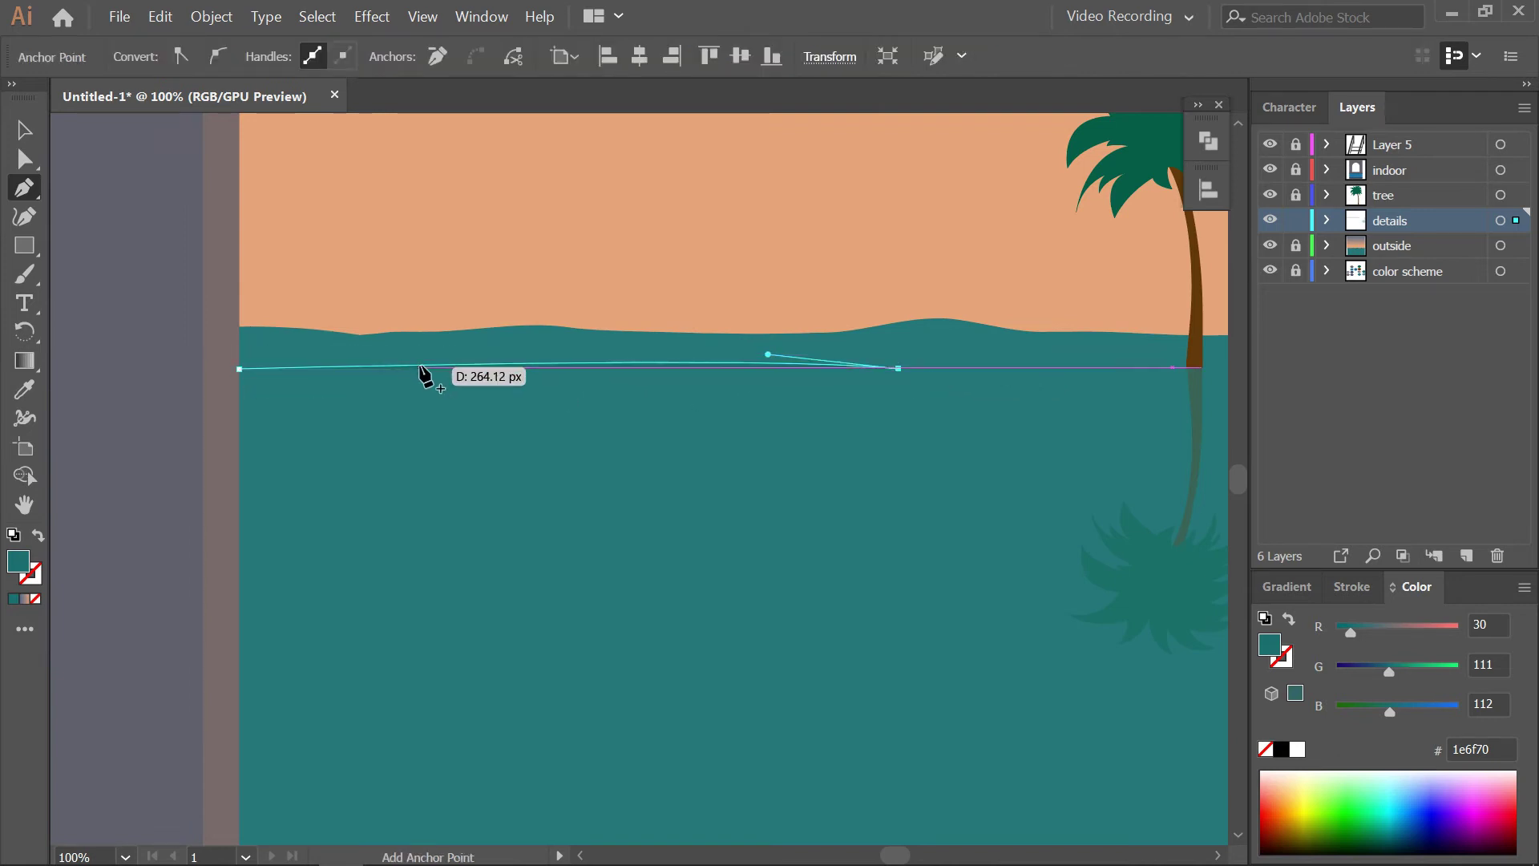
{"action": "mouse_move", "coordinate": [422, 362]}
{"action": "left_mouse_down"}
{"action": "mouse_move", "coordinate": [320, 391]}
{"action": "mouse_move", "coordinate": [253, 381]}
{"action": "left_mouse_up"}
{"action": "scroll", "coordinate": [550, 481], "scroll_direction": "right", "scroll_amount": 5}
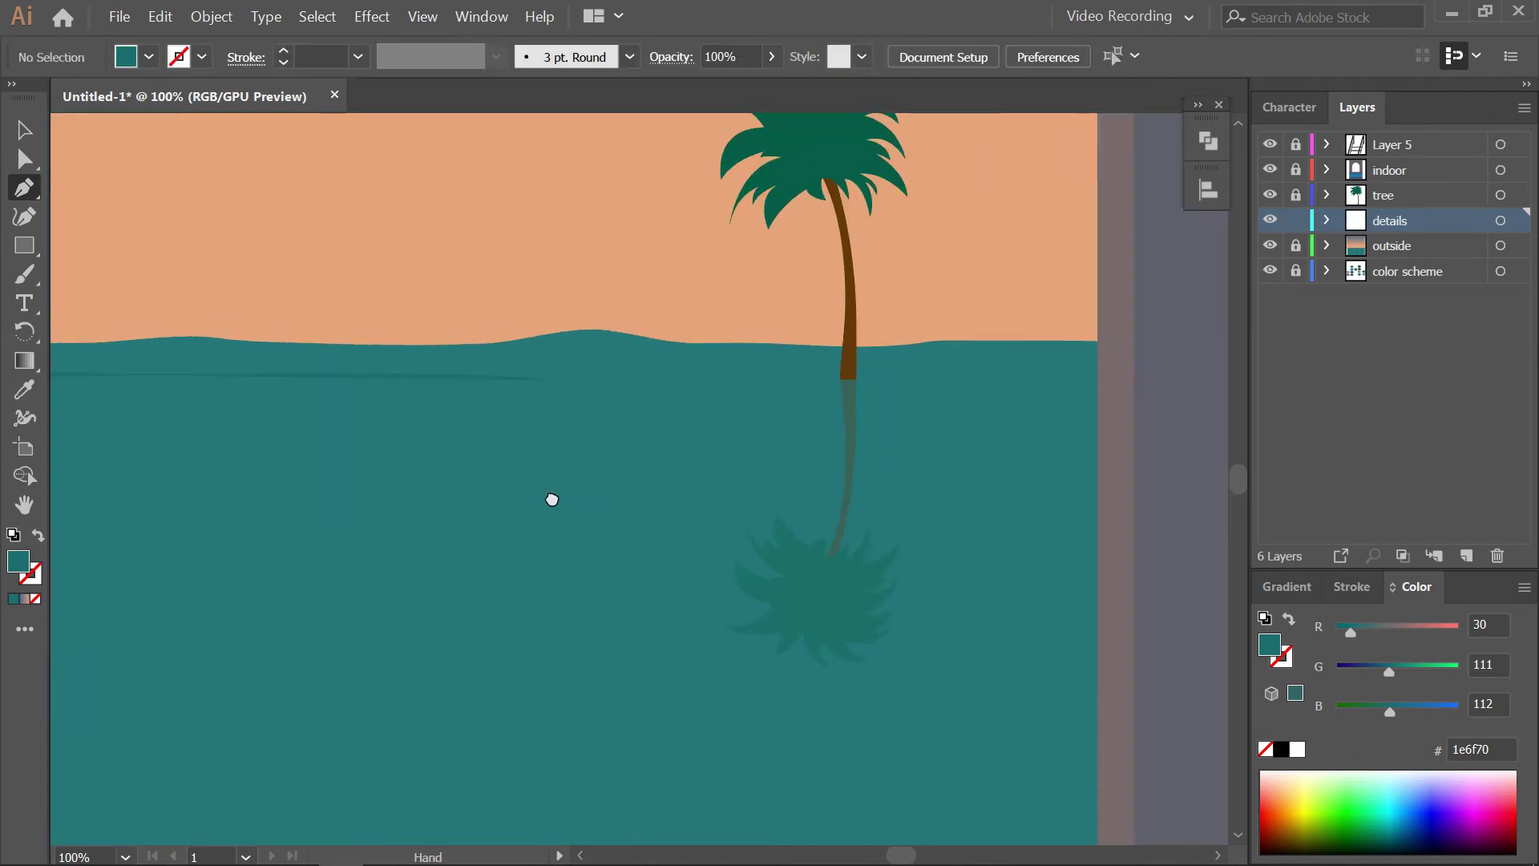
{"action": "left_click", "coordinate": [796, 415]}
{"action": "left_click_drag", "start_coordinate": [1021, 416], "coordinate": [1084, 425]}
{"action": "left_click", "coordinate": [1118, 419]}
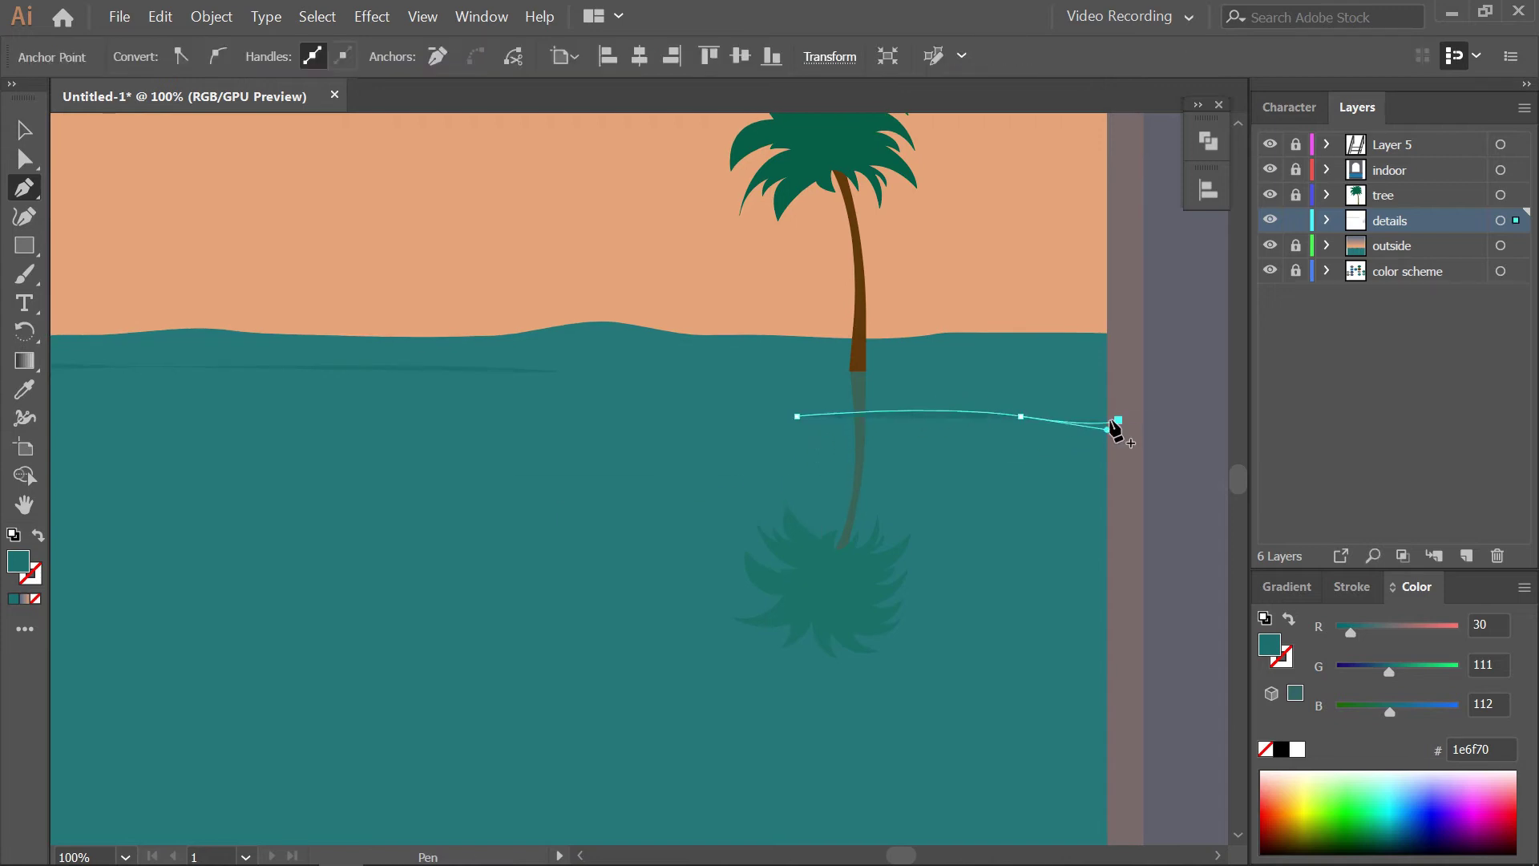
{"action": "left_click", "coordinate": [1018, 417]}
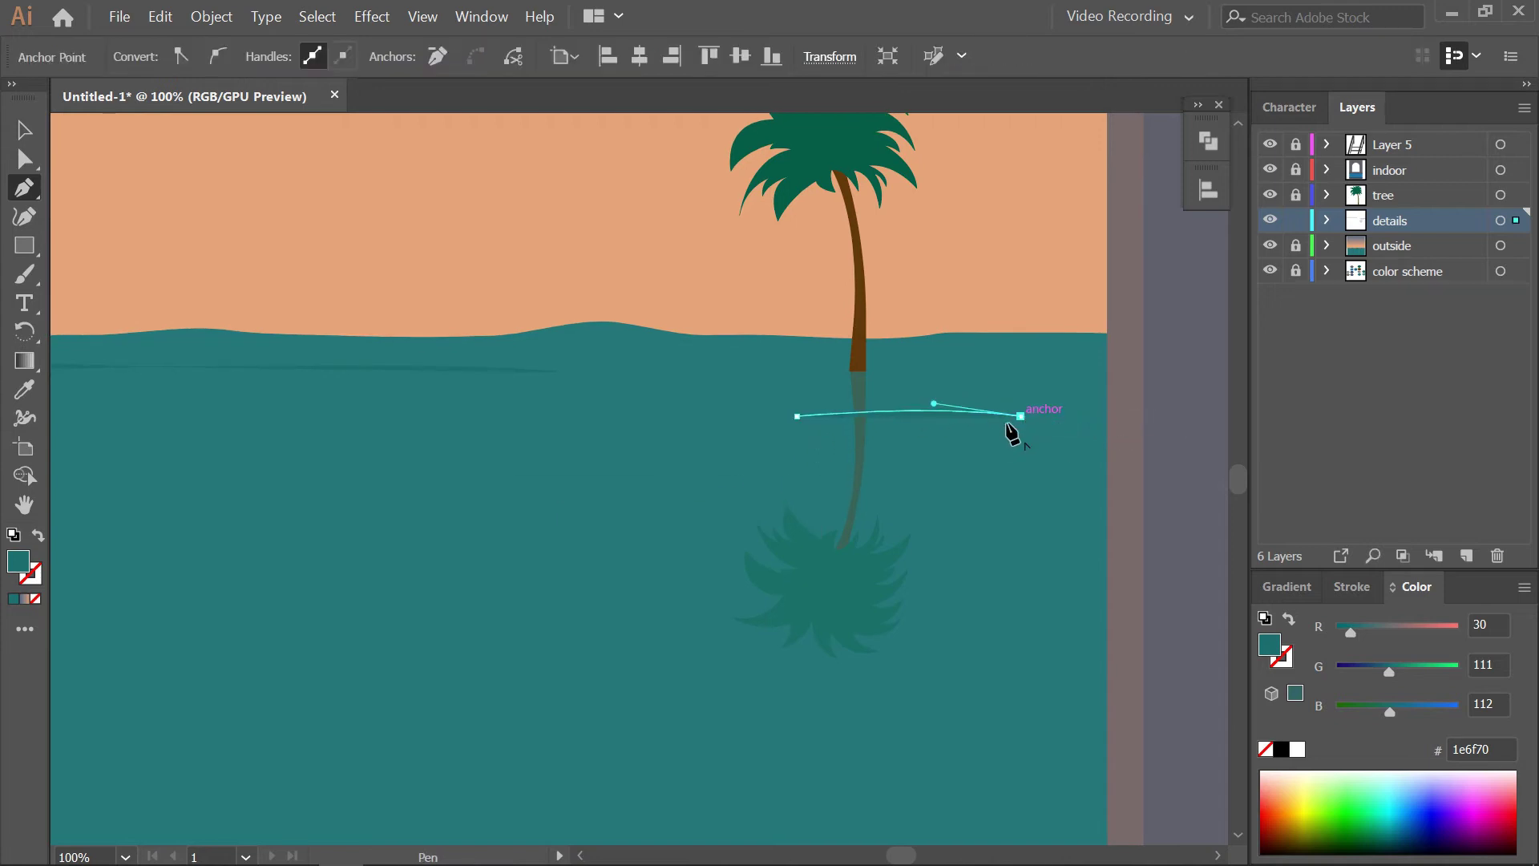
{"action": "left_click", "coordinate": [796, 415]}
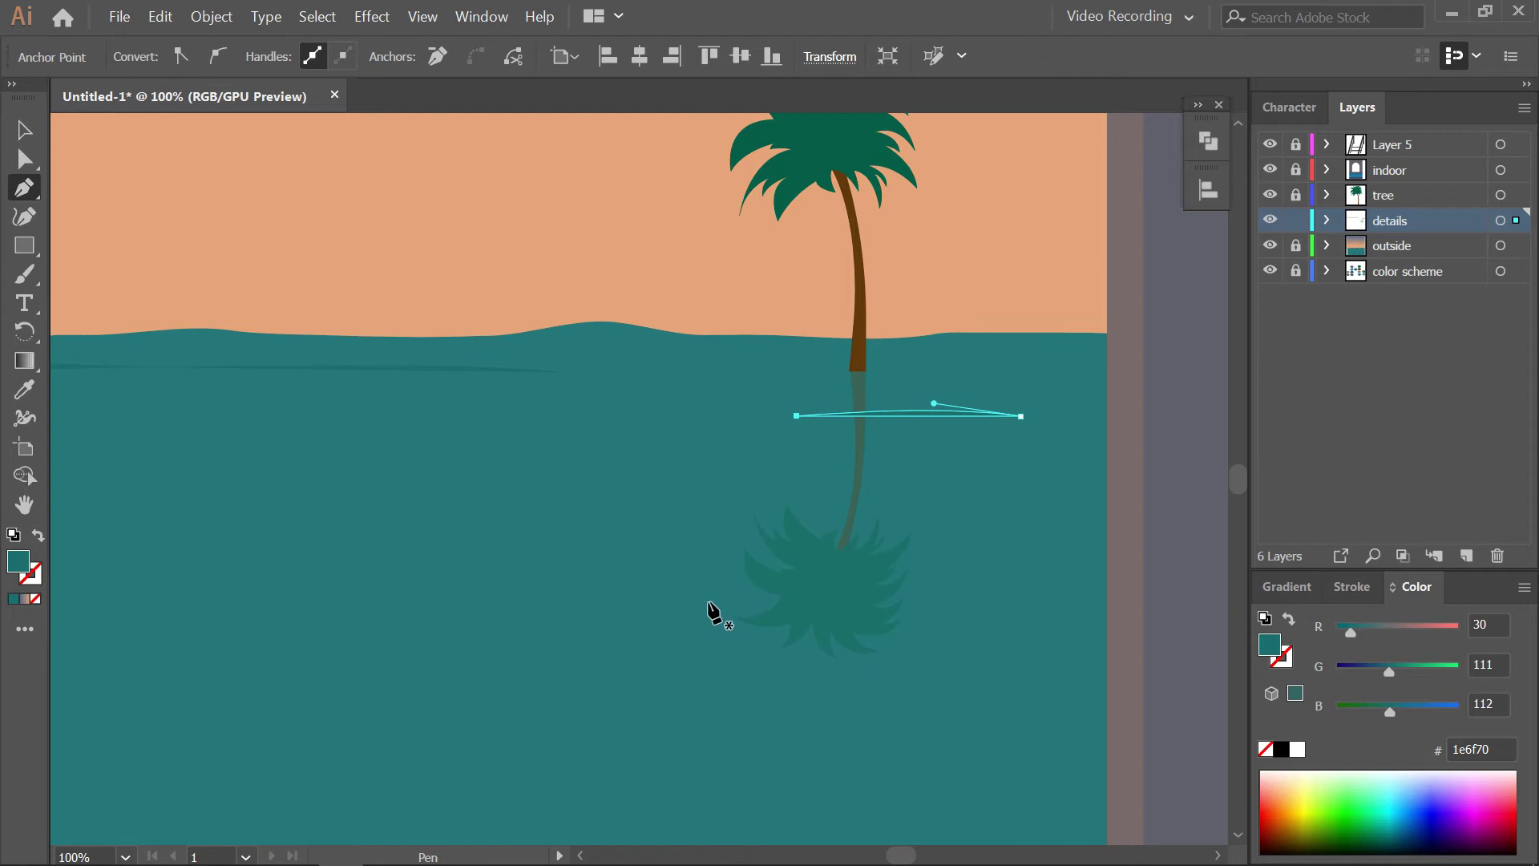
Draw two more curved ripple streaks across the middle and lower sea
{"action": "left_click_drag", "start_coordinate": [619, 558], "coordinate": [547, 491]}
{"action": "left_click", "coordinate": [518, 439]}
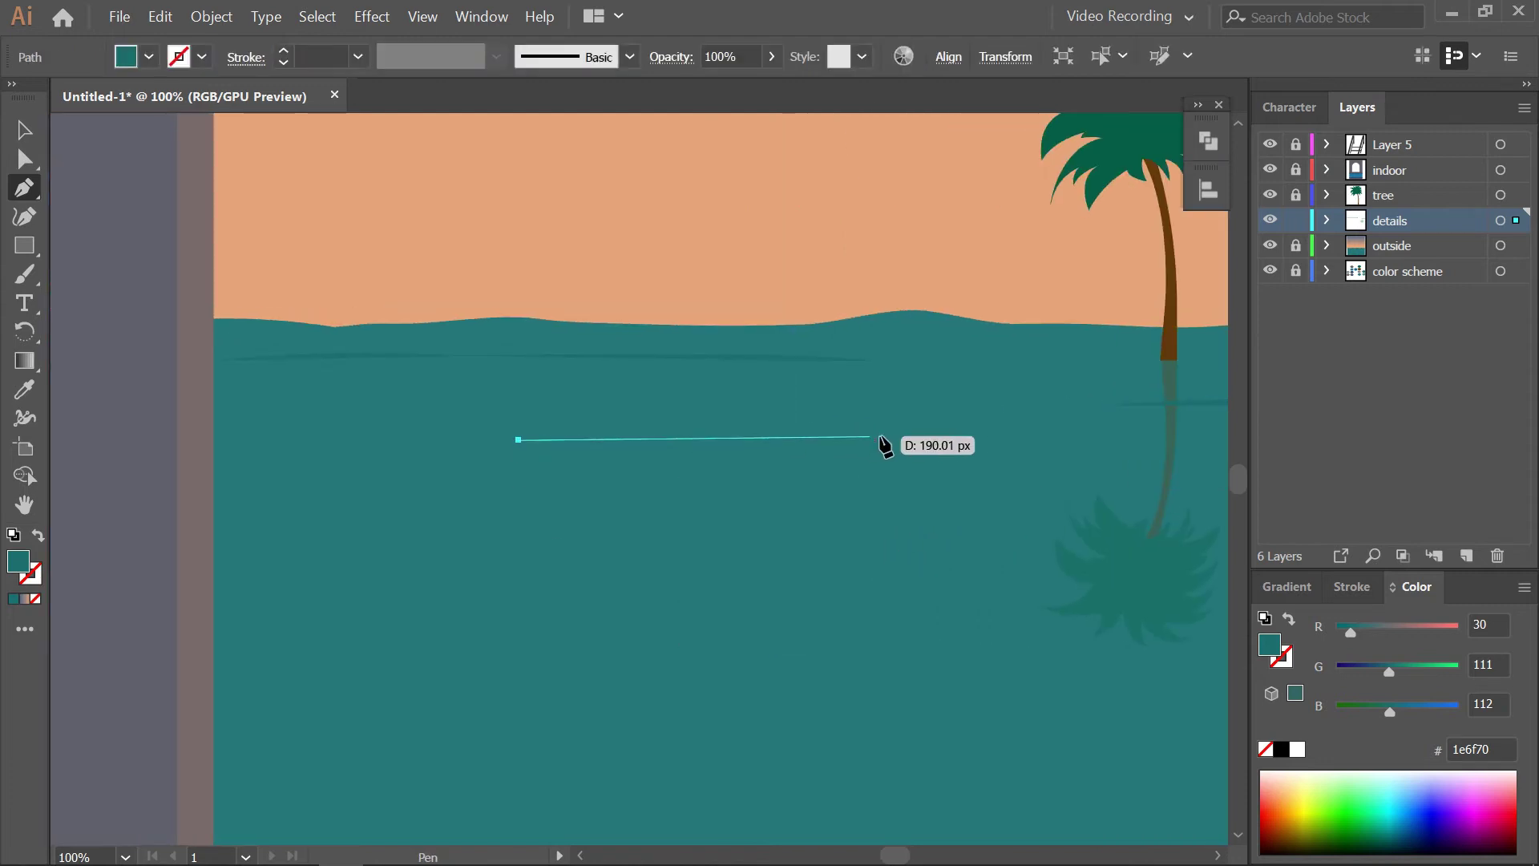
{"action": "left_click_drag", "start_coordinate": [961, 437], "coordinate": [966, 441]}
{"action": "left_click", "coordinate": [1162, 449]}
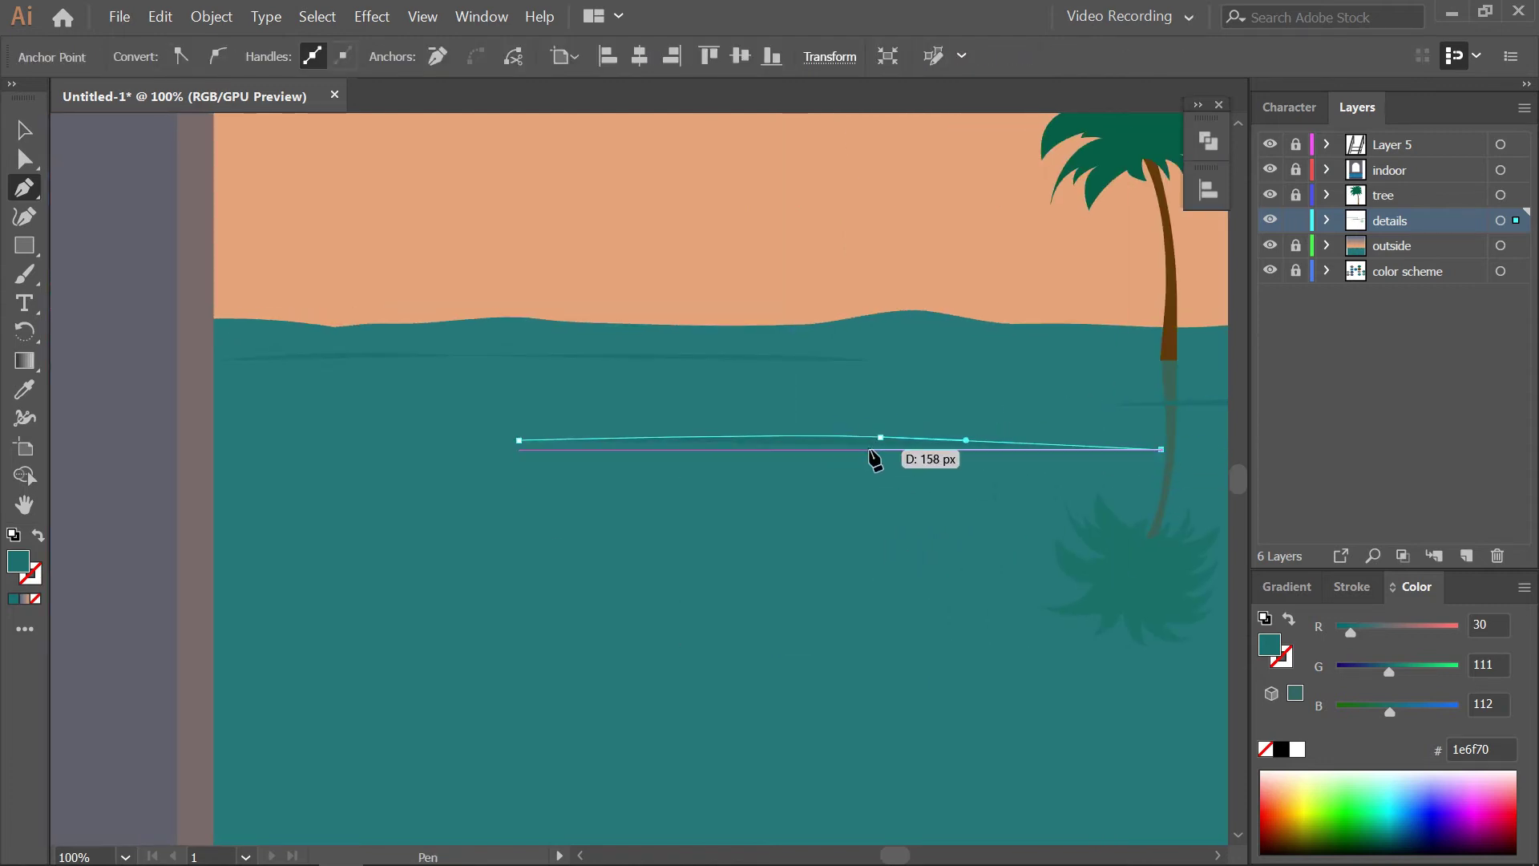
{"action": "left_click_drag", "start_coordinate": [799, 442], "coordinate": [672, 457]}
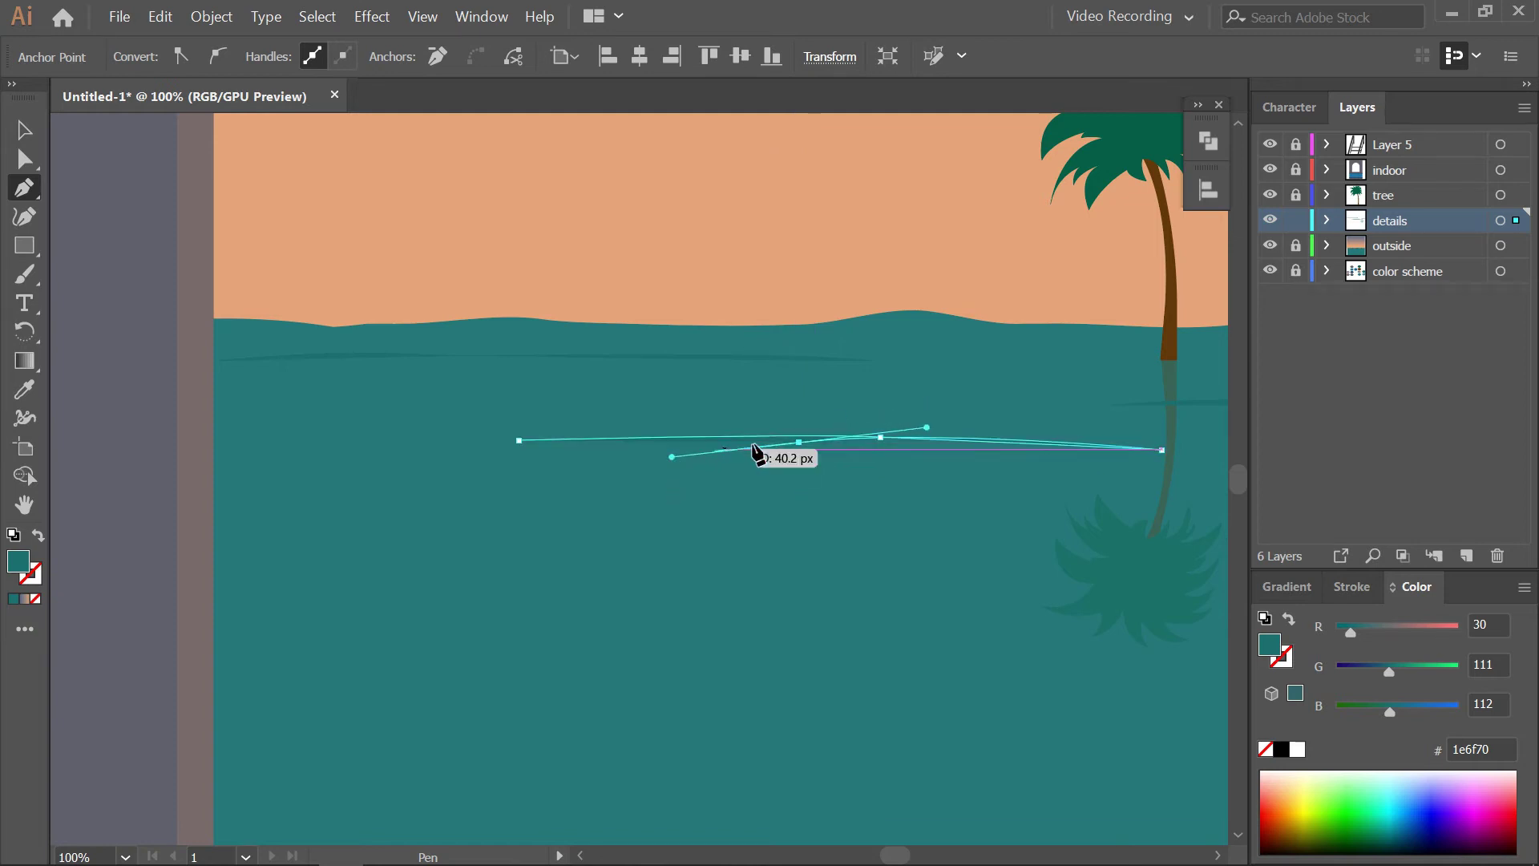
{"action": "left_click", "coordinate": [799, 444]}
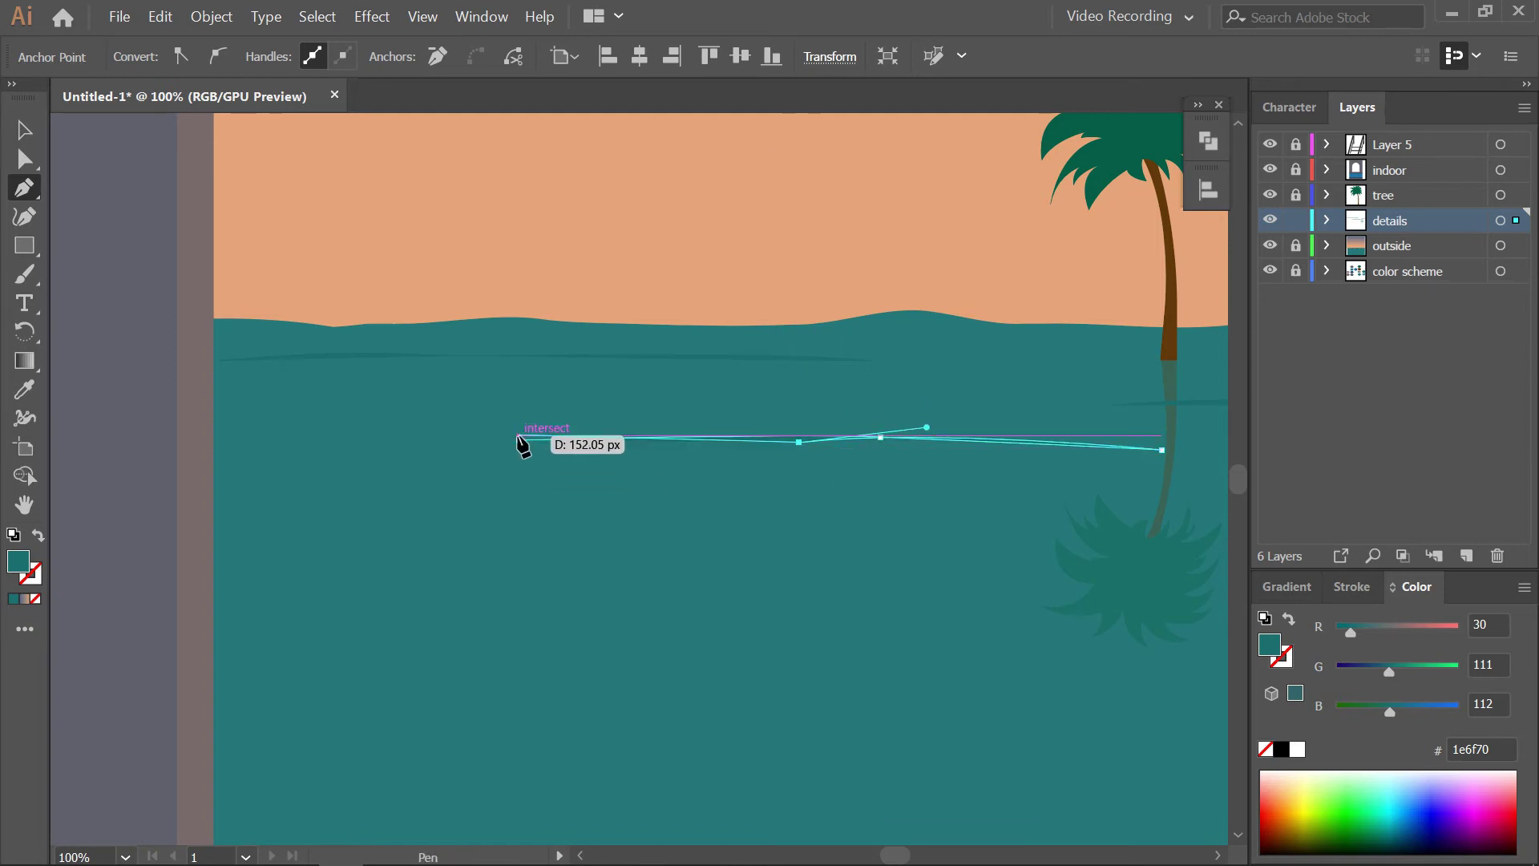
{"action": "left_click", "coordinate": [508, 502], "text": "ctrl"}
{"action": "left_click_drag", "start_coordinate": [570, 498], "coordinate": [671, 476]}
{"action": "left_click", "coordinate": [277, 418]}
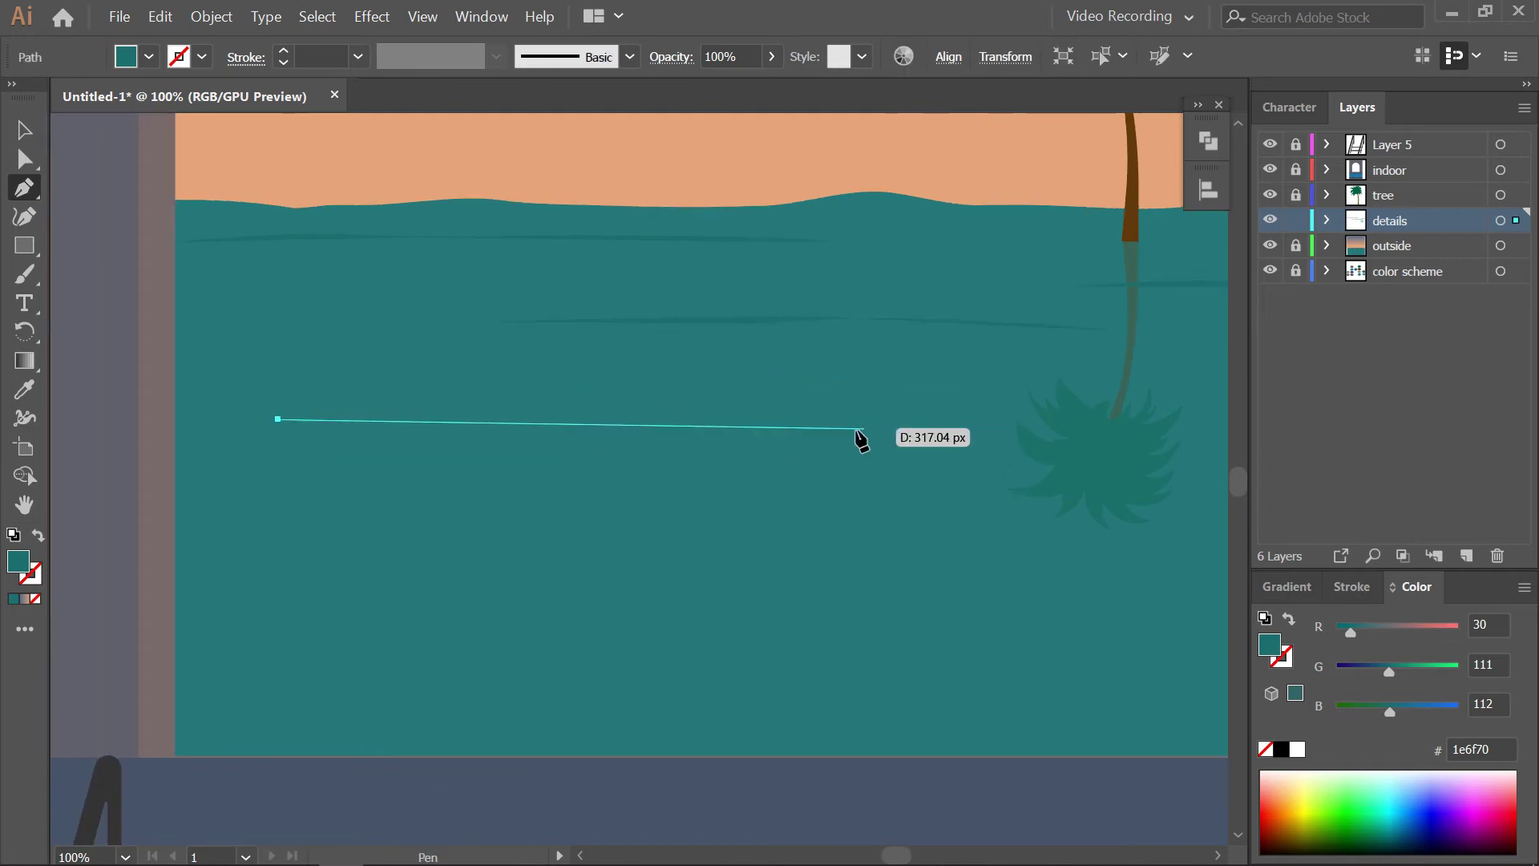
{"action": "left_click", "coordinate": [886, 418]}
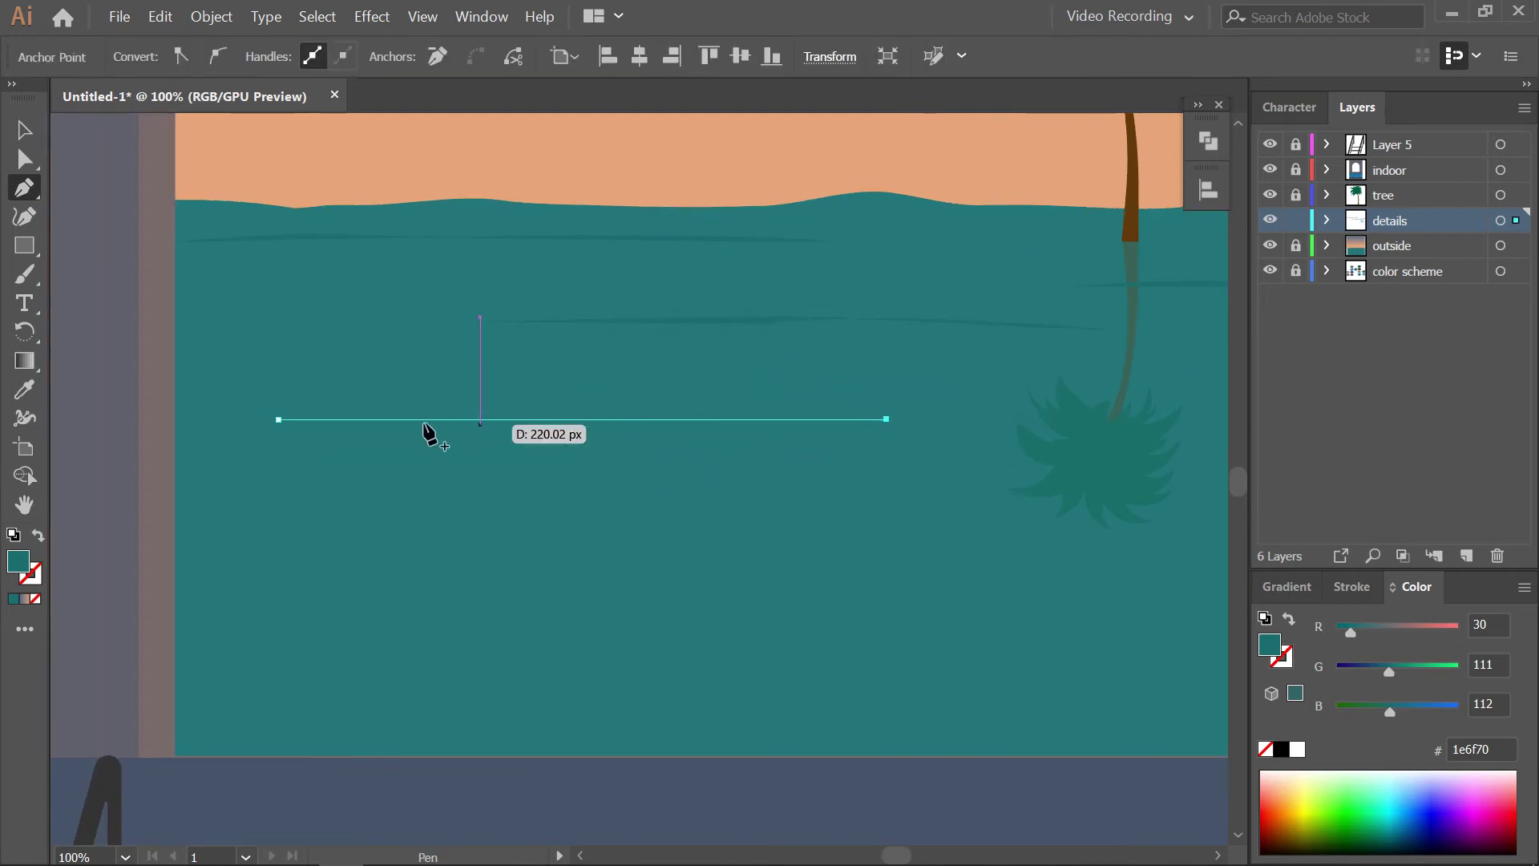
{"action": "left_click_drag", "start_coordinate": [480, 420], "coordinate": [340, 446]}
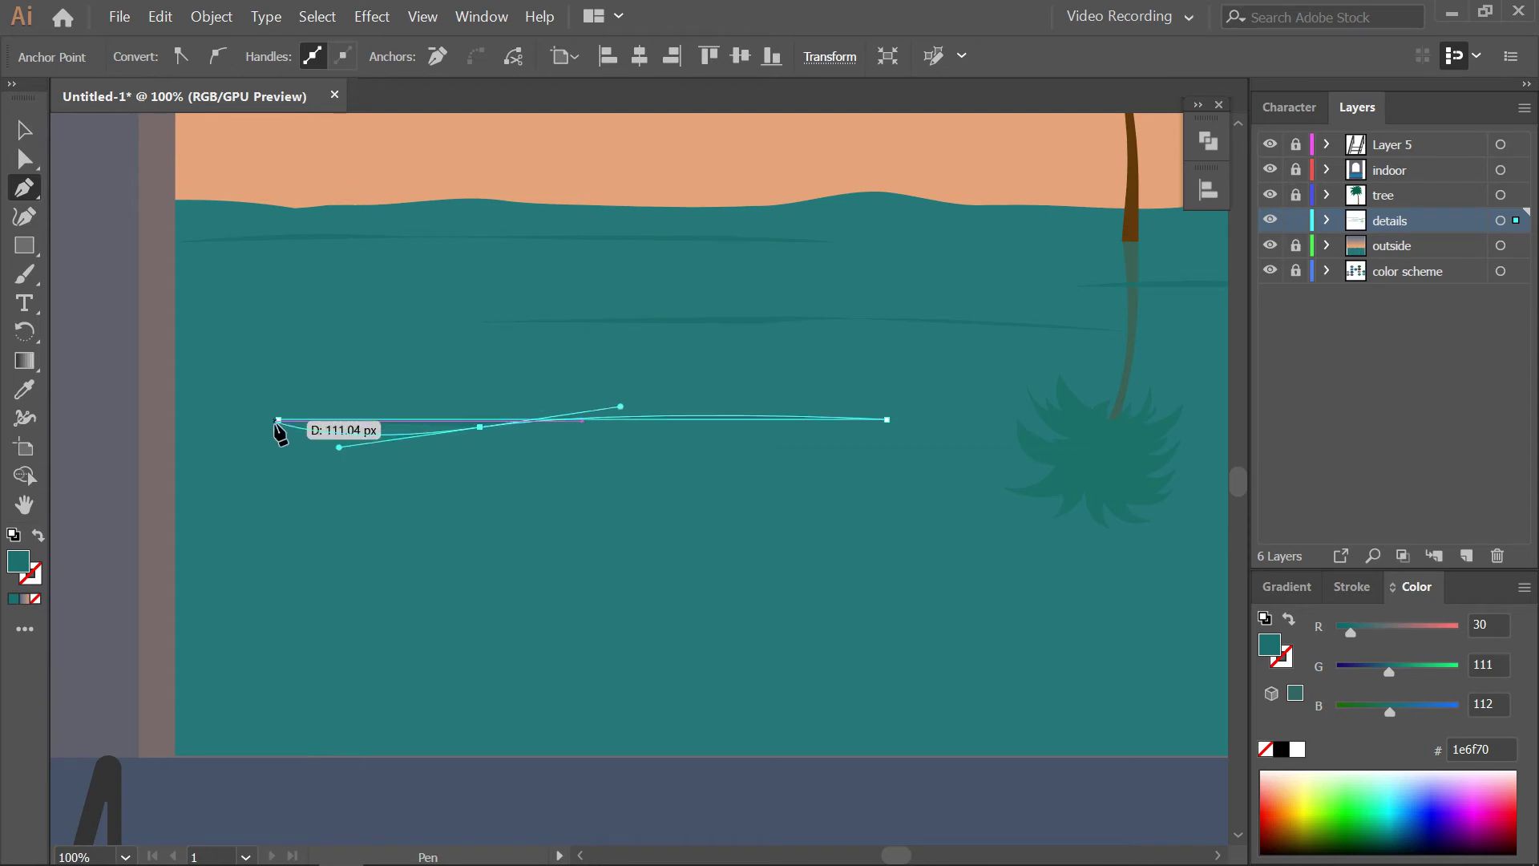
{"action": "left_click_drag", "start_coordinate": [481, 433], "coordinate": [305, 433]}
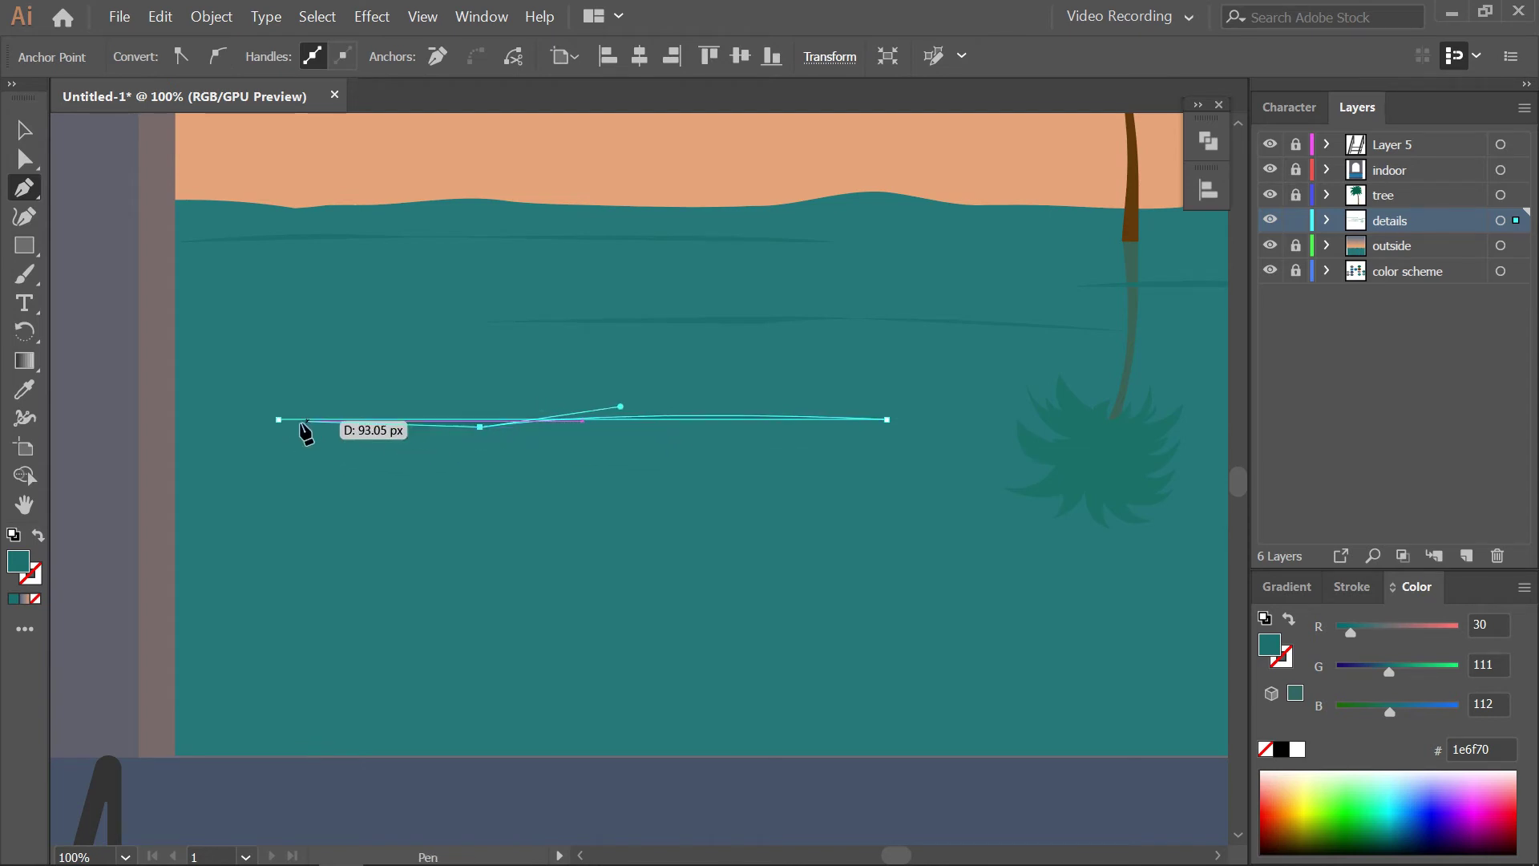
{"action": "left_click", "coordinate": [515, 523], "text": "ctrl"}
{"action": "key", "text": "ctrl+minus"}
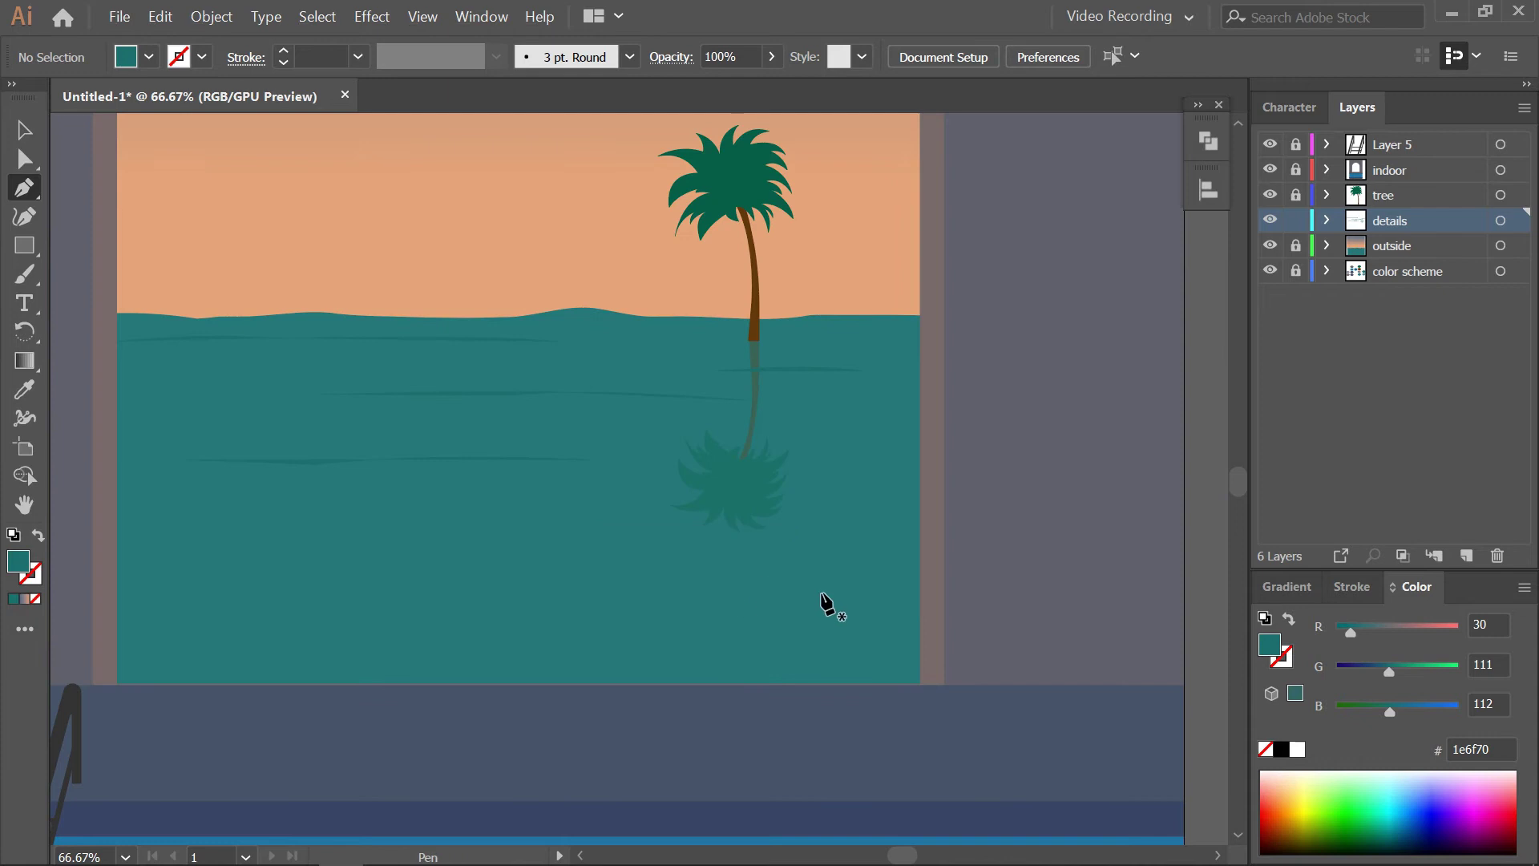
{"action": "left_click_drag", "start_coordinate": [716, 600], "coordinate": [763, 556]}
Draw a closed curved dark streak near the bottom of the sea
{"action": "left_click", "coordinate": [198, 581]}
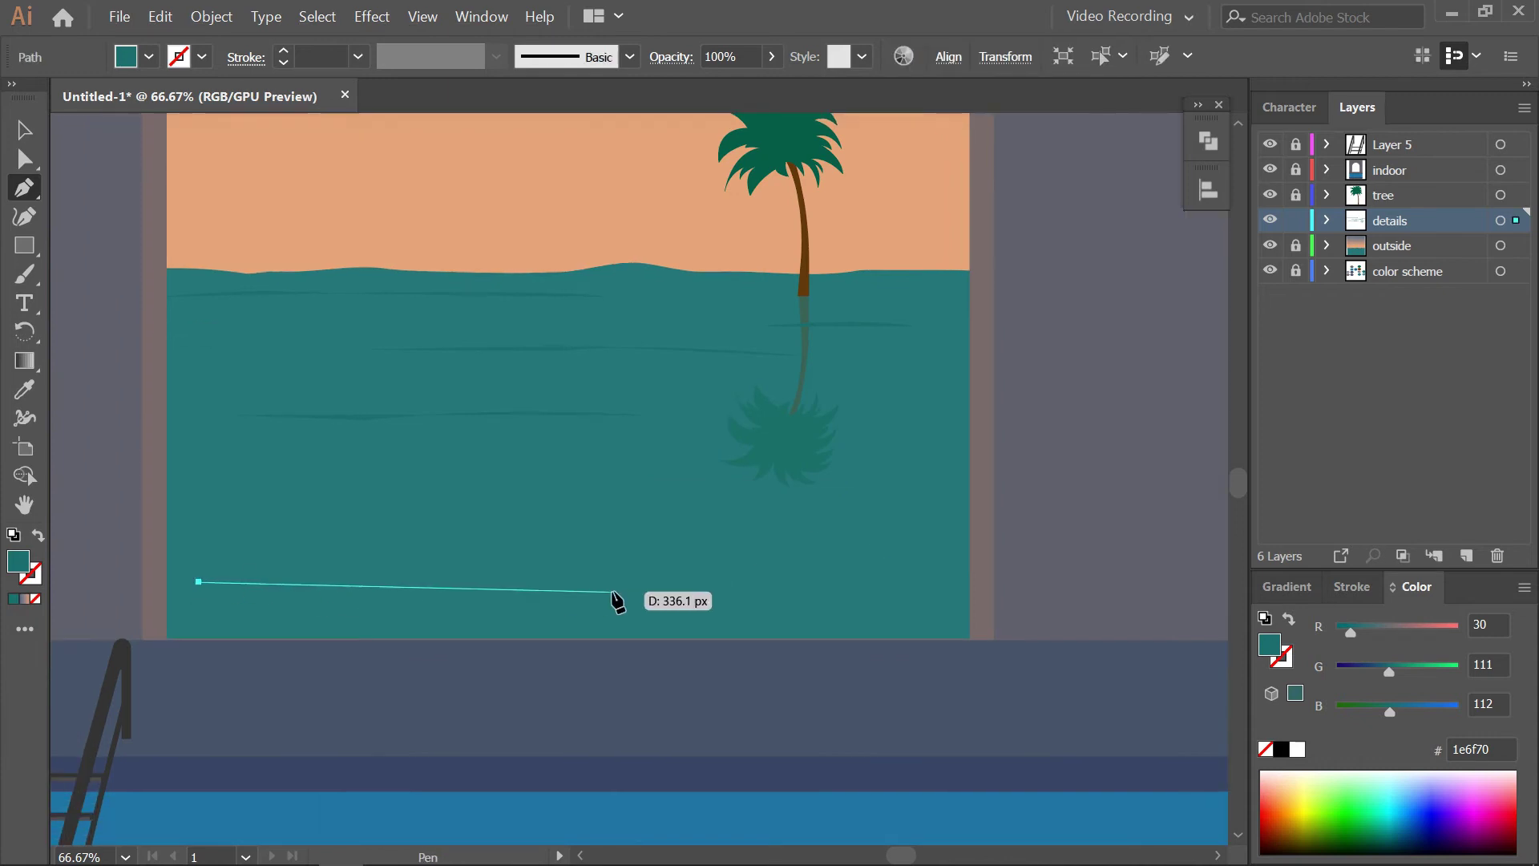
{"action": "left_click", "coordinate": [536, 582]}
{"action": "key", "text": "ctrl+z"}
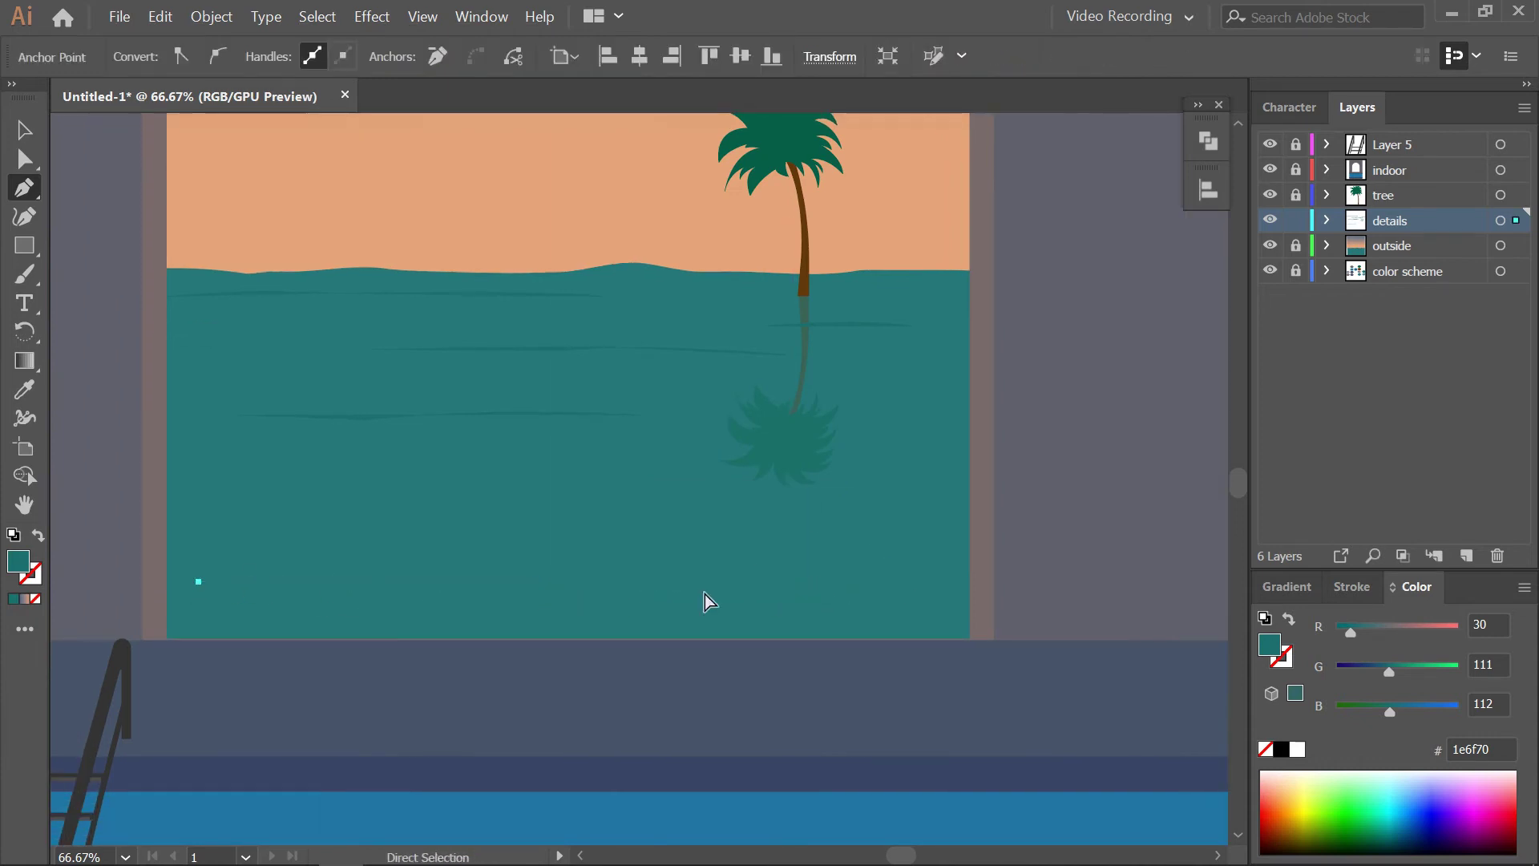
{"action": "left_click_drag", "start_coordinate": [553, 583], "coordinate": [622, 579]}
{"action": "left_click_drag", "start_coordinate": [886, 592], "coordinate": [905, 592]}
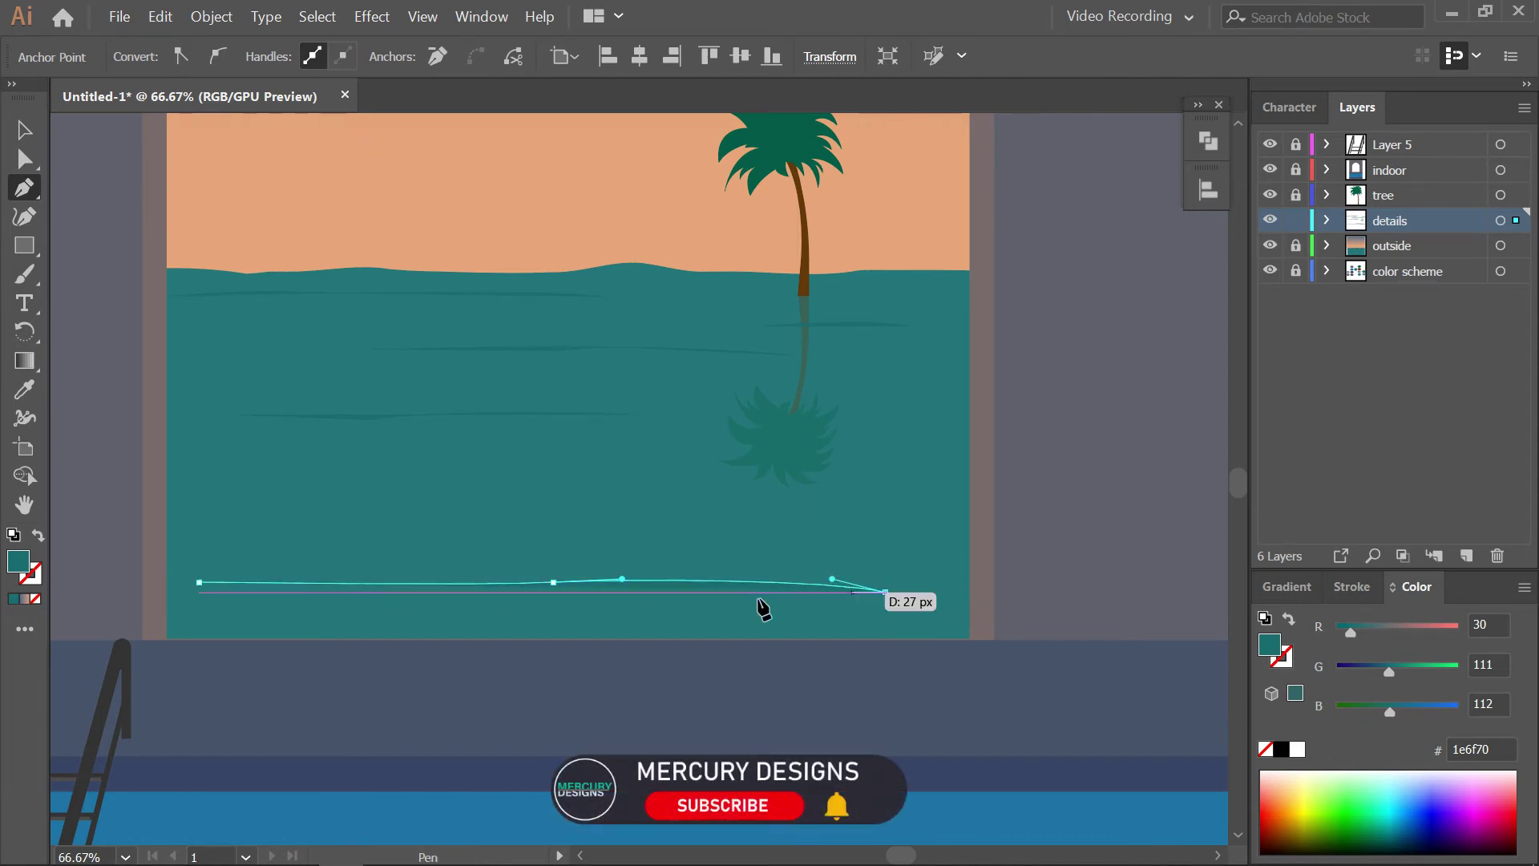
{"action": "left_click_drag", "start_coordinate": [479, 577], "coordinate": [402, 563]}
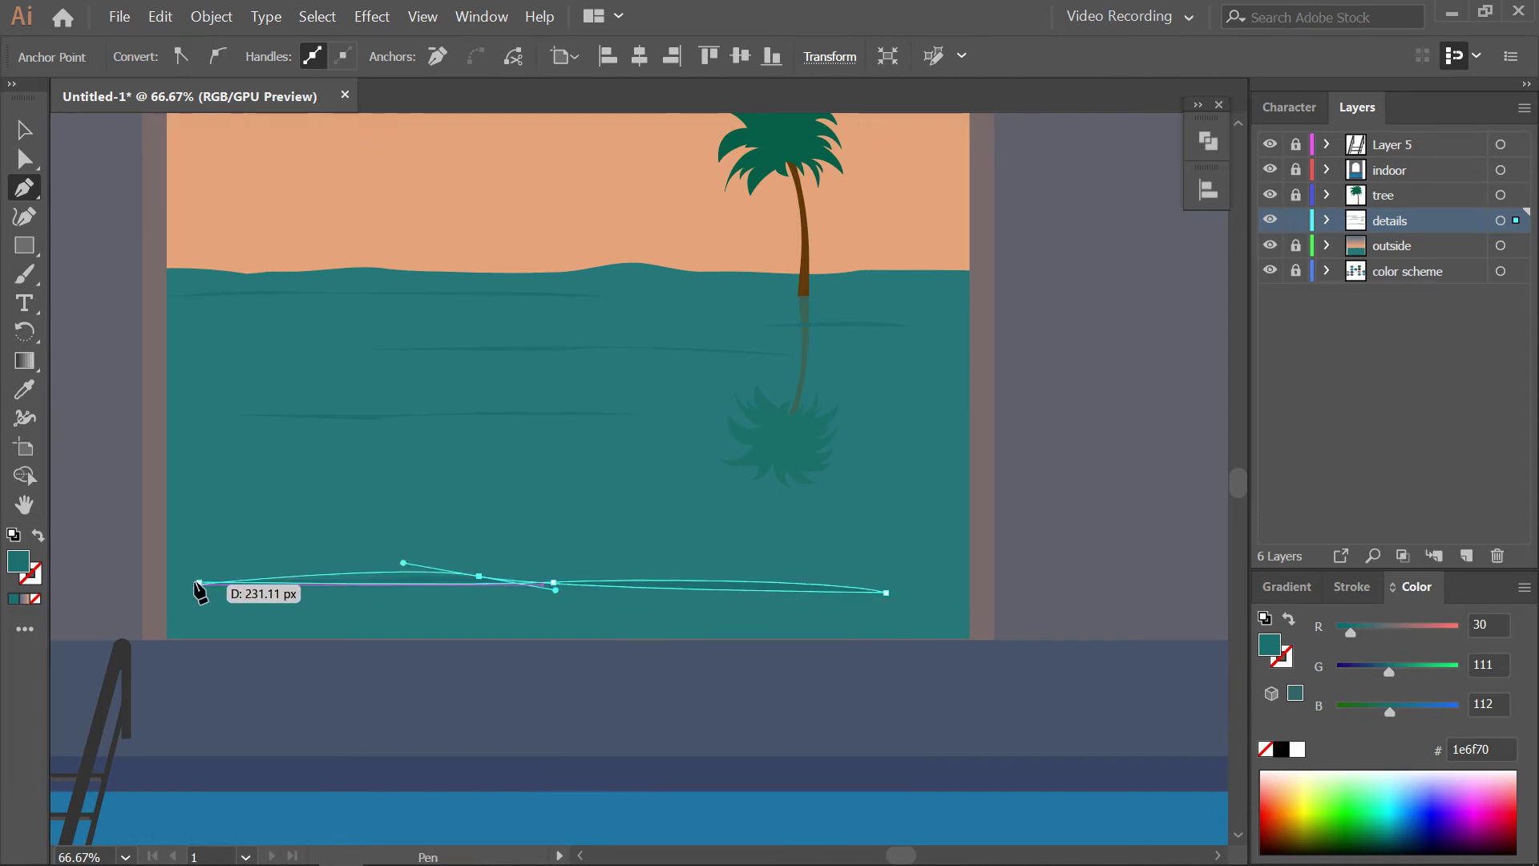
{"action": "left_click", "coordinate": [199, 582]}
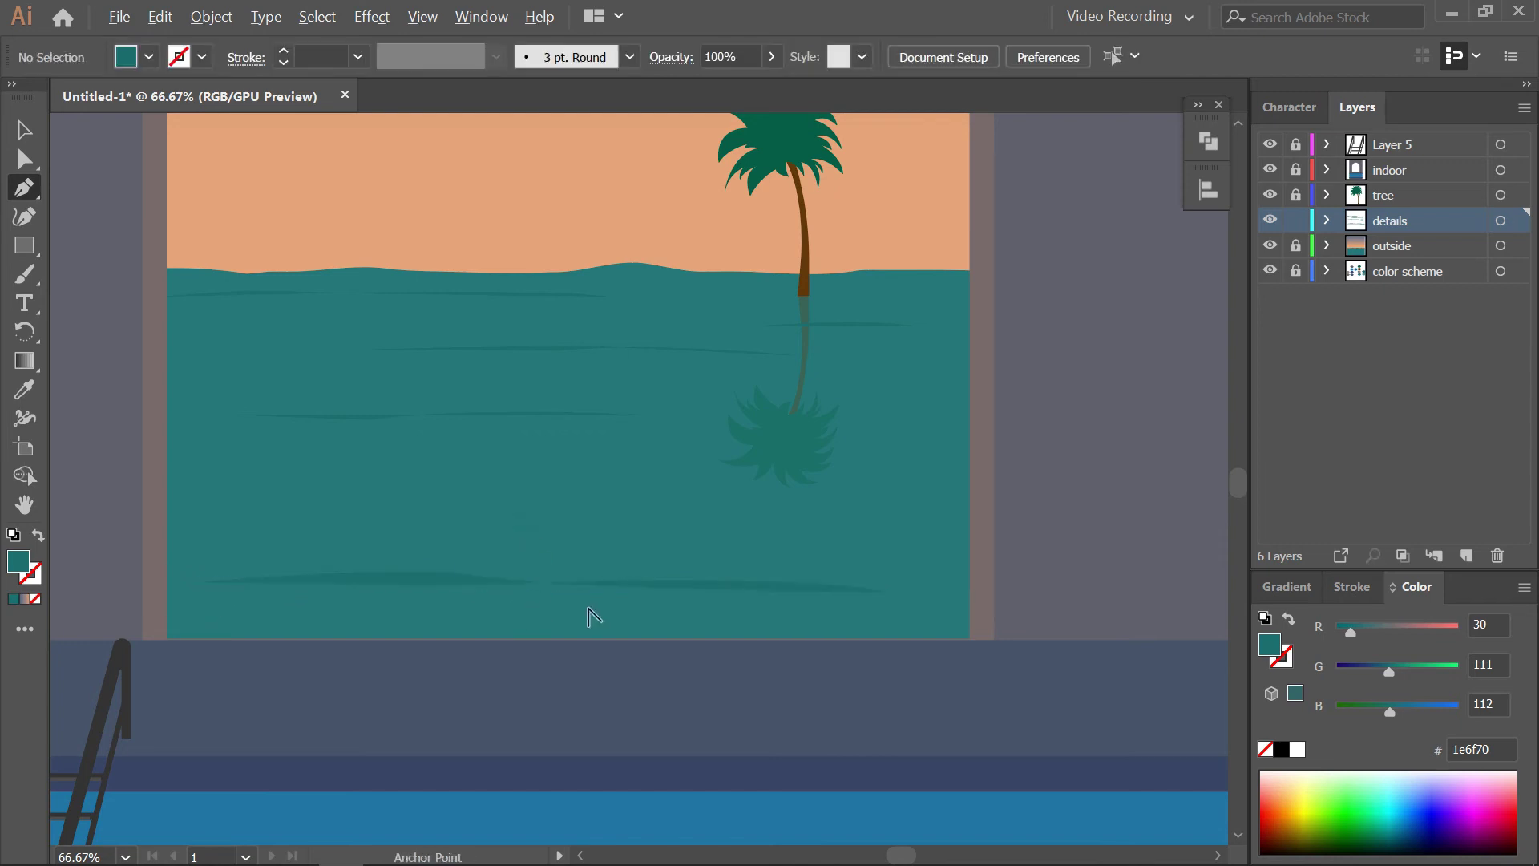
Add two more short dark streaks on the water, one near the right edge
{"action": "key", "text": "ctrl+="}
{"action": "left_click", "coordinate": [473, 512]}
{"action": "left_click_drag", "start_coordinate": [837, 508], "coordinate": [959, 522]}
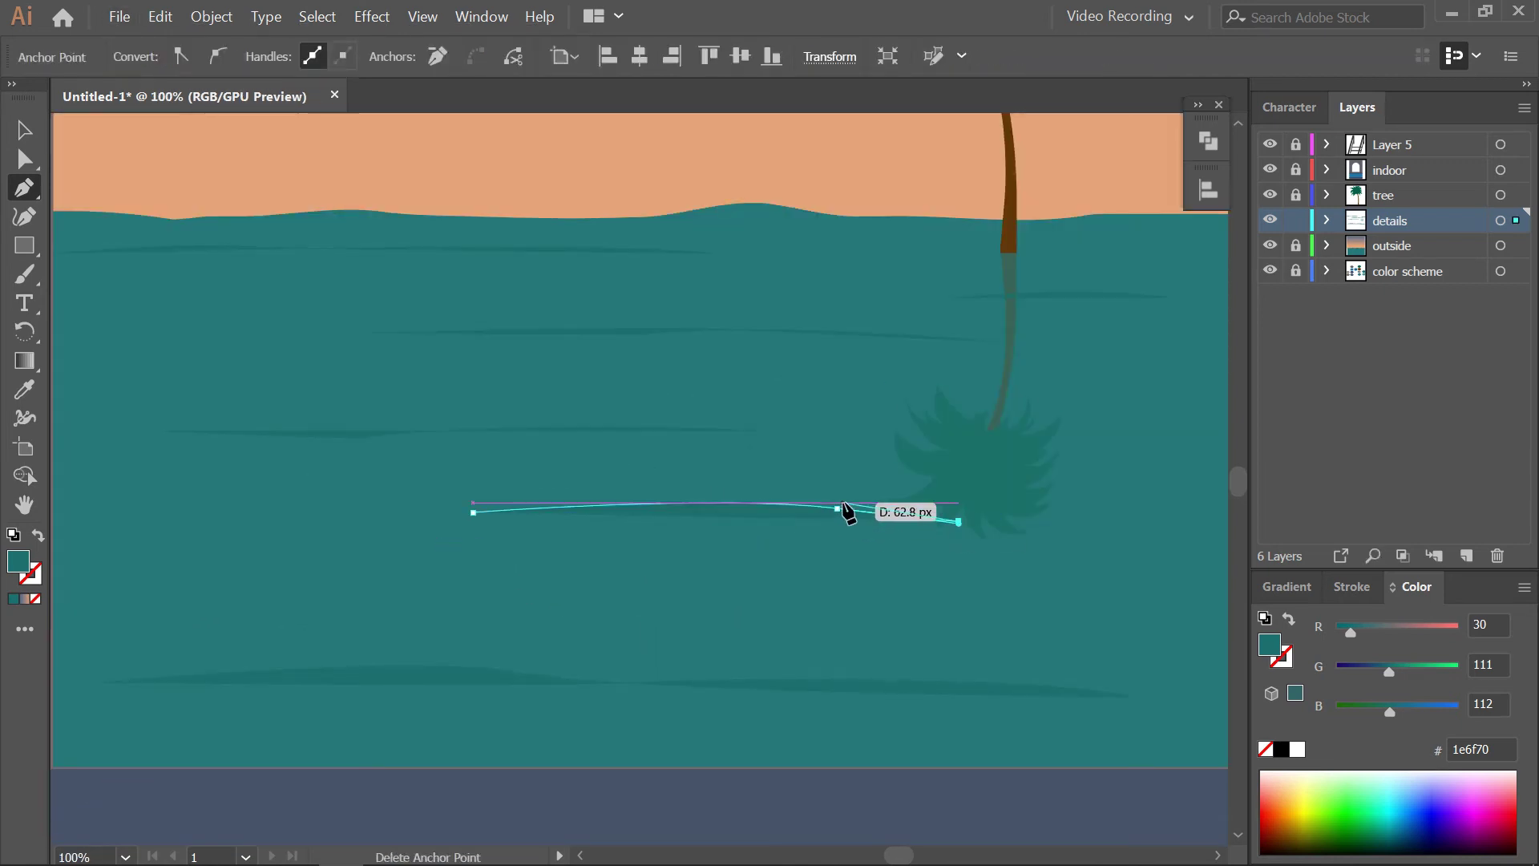
{"action": "left_click_drag", "start_coordinate": [736, 497], "coordinate": [663, 487]}
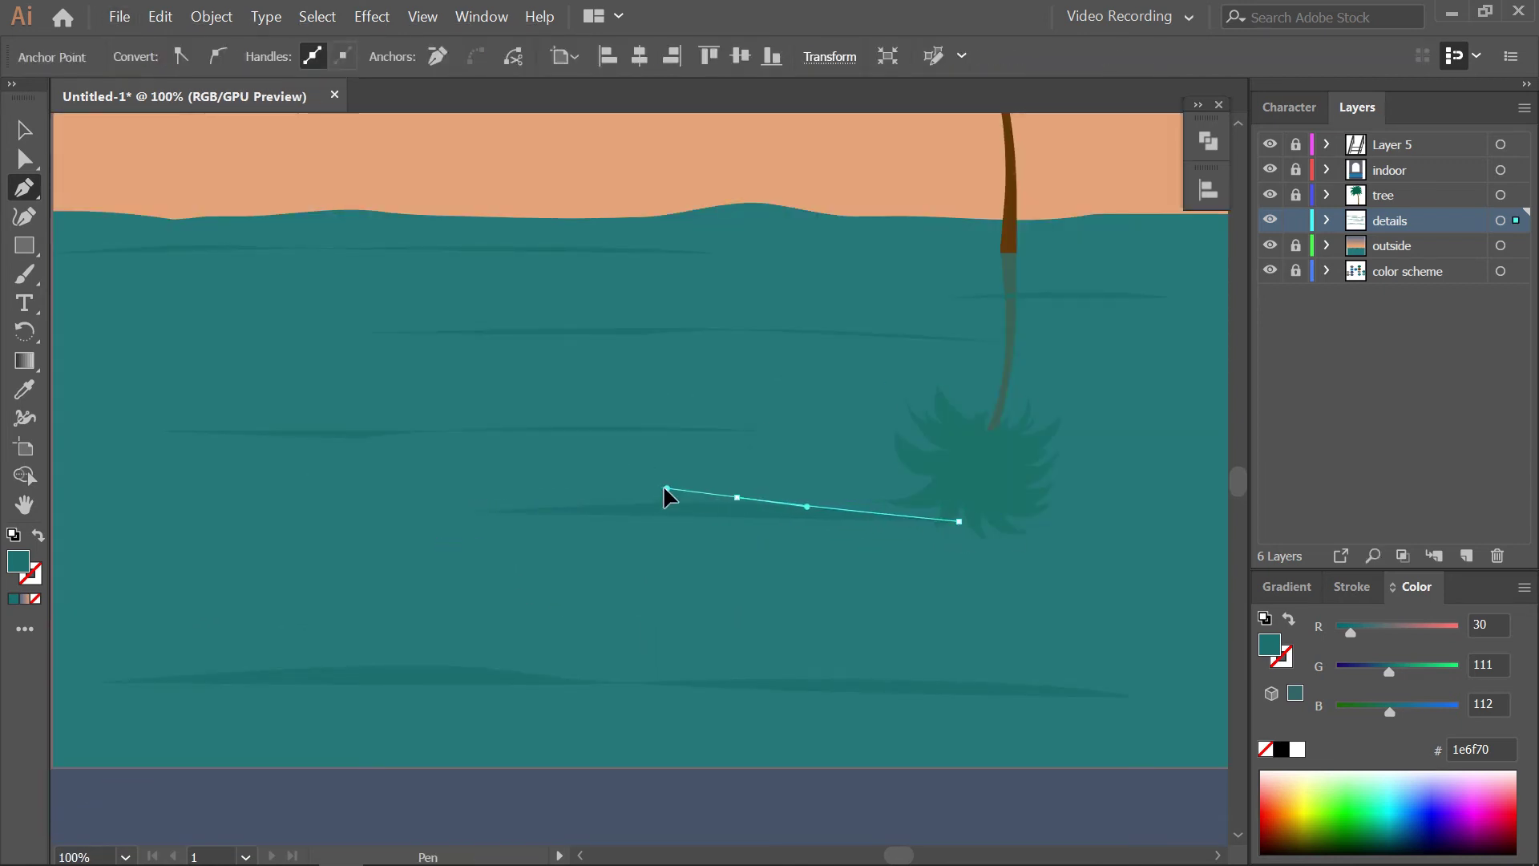
{"action": "left_click", "coordinate": [473, 512]}
{"action": "scroll", "coordinate": [654, 472], "scroll_direction": "right", "scroll_amount": 5}
{"action": "scroll", "coordinate": [654, 471], "scroll_direction": "up", "scroll_amount": 1}
{"action": "mouse_move", "coordinate": [885, 463]}
{"action": "left_mouse_down"}
{"action": "mouse_move", "coordinate": [814, 481]}
{"action": "mouse_move", "coordinate": [747, 461]}
{"action": "left_mouse_up"}
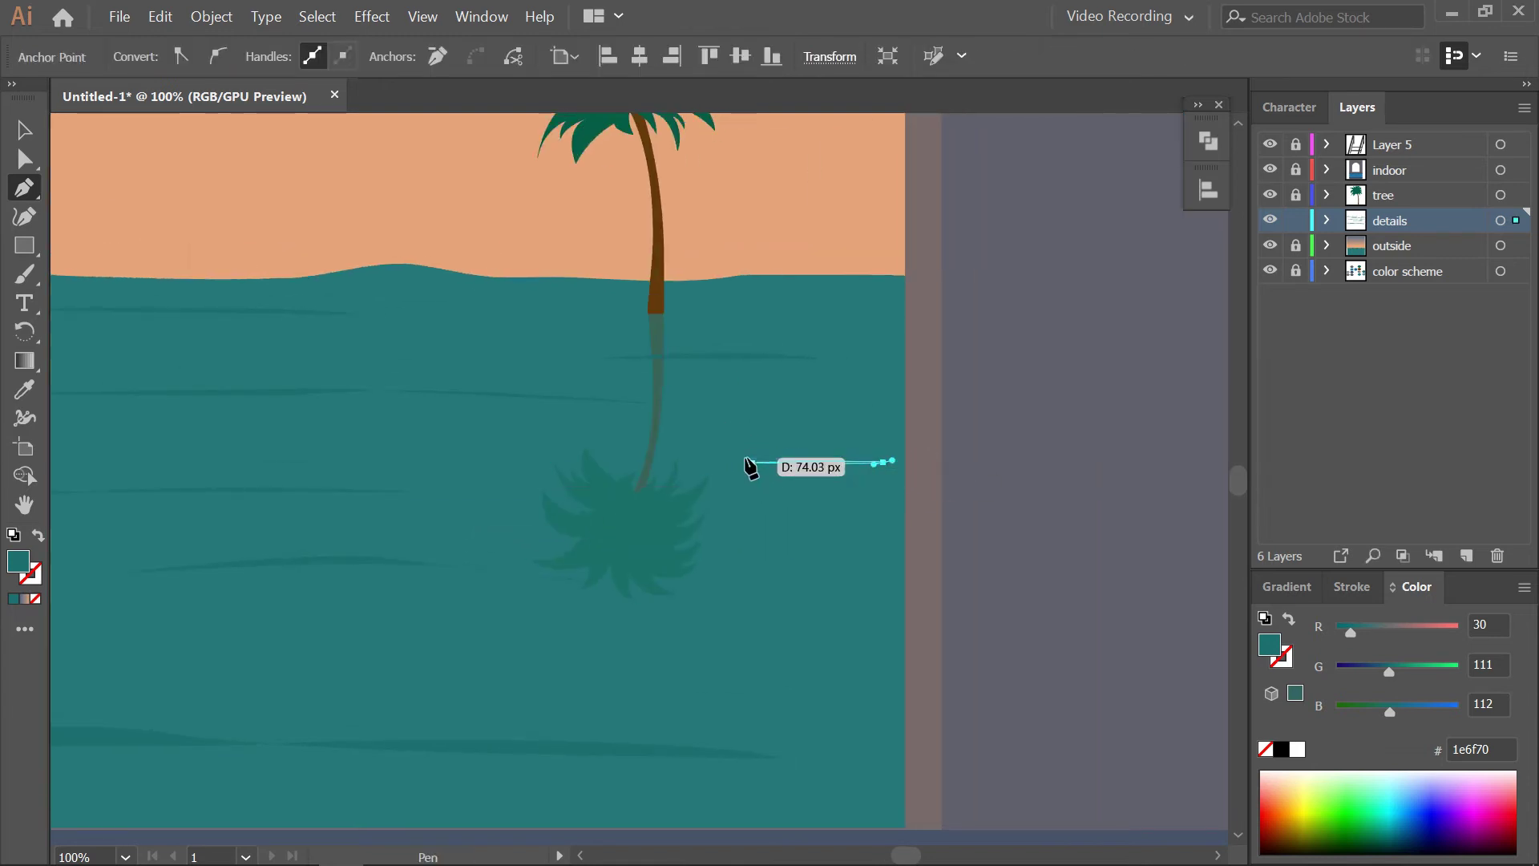
{"action": "scroll", "coordinate": [955, 401], "scroll_direction": "down", "scroll_amount": 3}
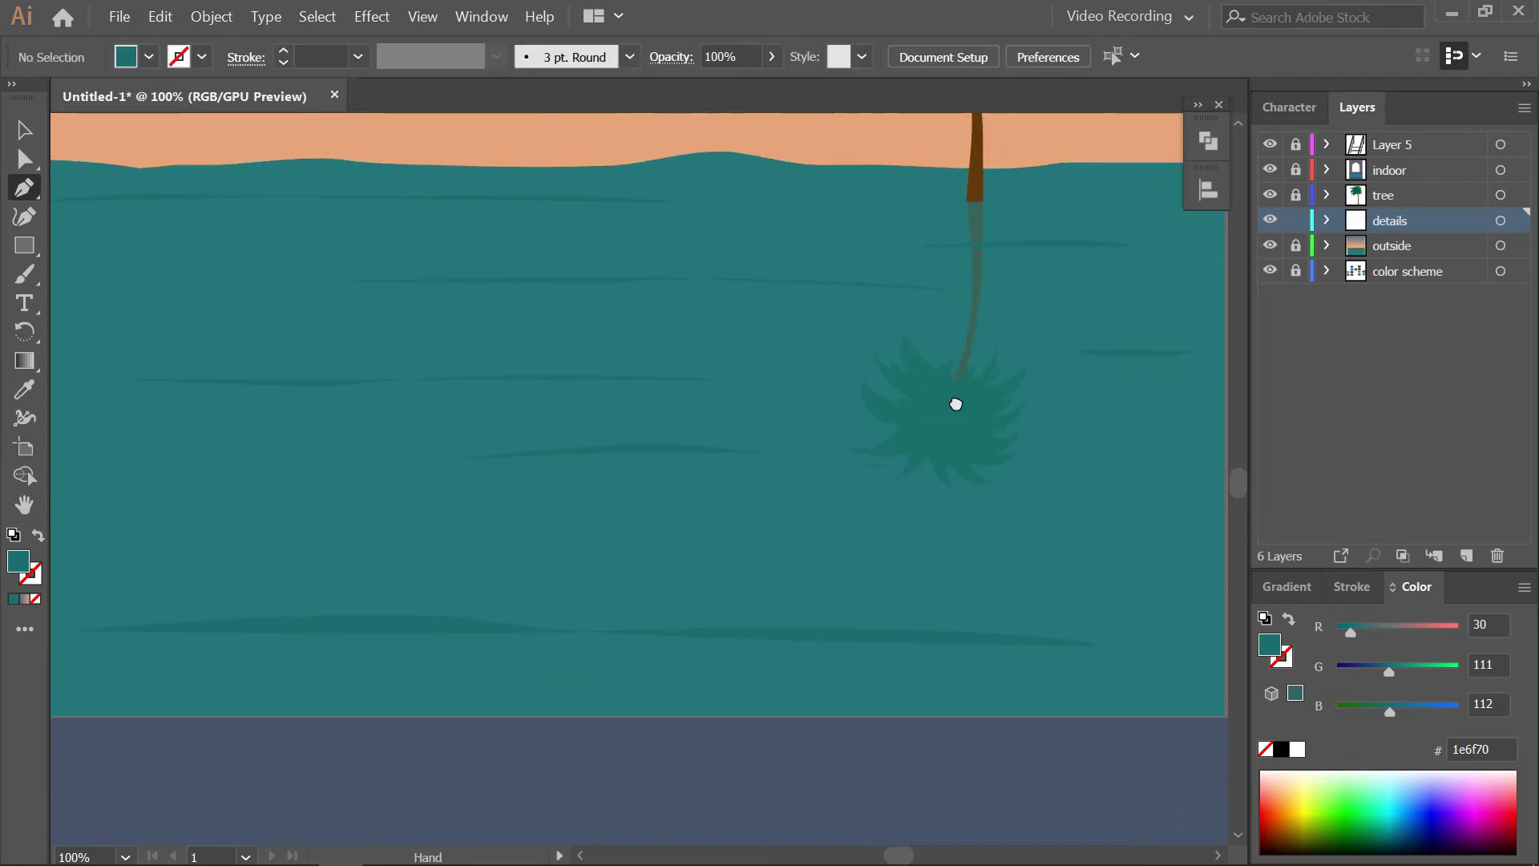
{"action": "scroll", "coordinate": [922, 501], "scroll_direction": "left", "scroll_amount": 5}
{"action": "scroll", "coordinate": [553, 429], "scroll_direction": "down", "scroll_amount": 1}
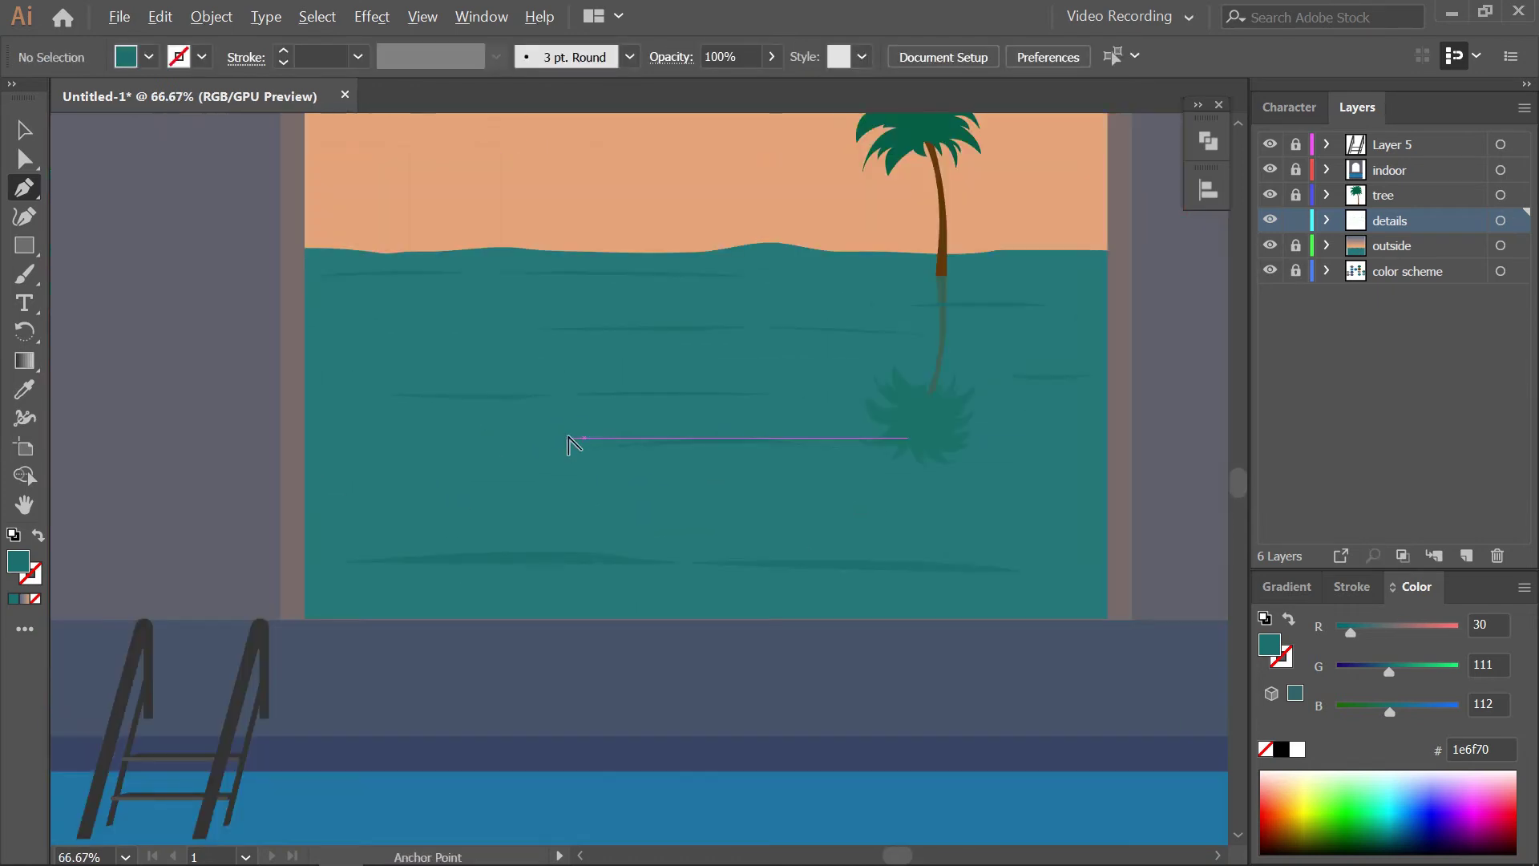
{"action": "scroll", "coordinate": [904, 484], "scroll_direction": "down", "scroll_amount": 1}
{"action": "scroll", "coordinate": [831, 522], "scroll_direction": "down", "scroll_amount": 1}
{"action": "scroll", "coordinate": [882, 529], "scroll_direction": "down", "scroll_amount": 1}
Sample the light teal swatch and draw a highlight streak at the water's left edge
{"action": "key", "text": "i"}
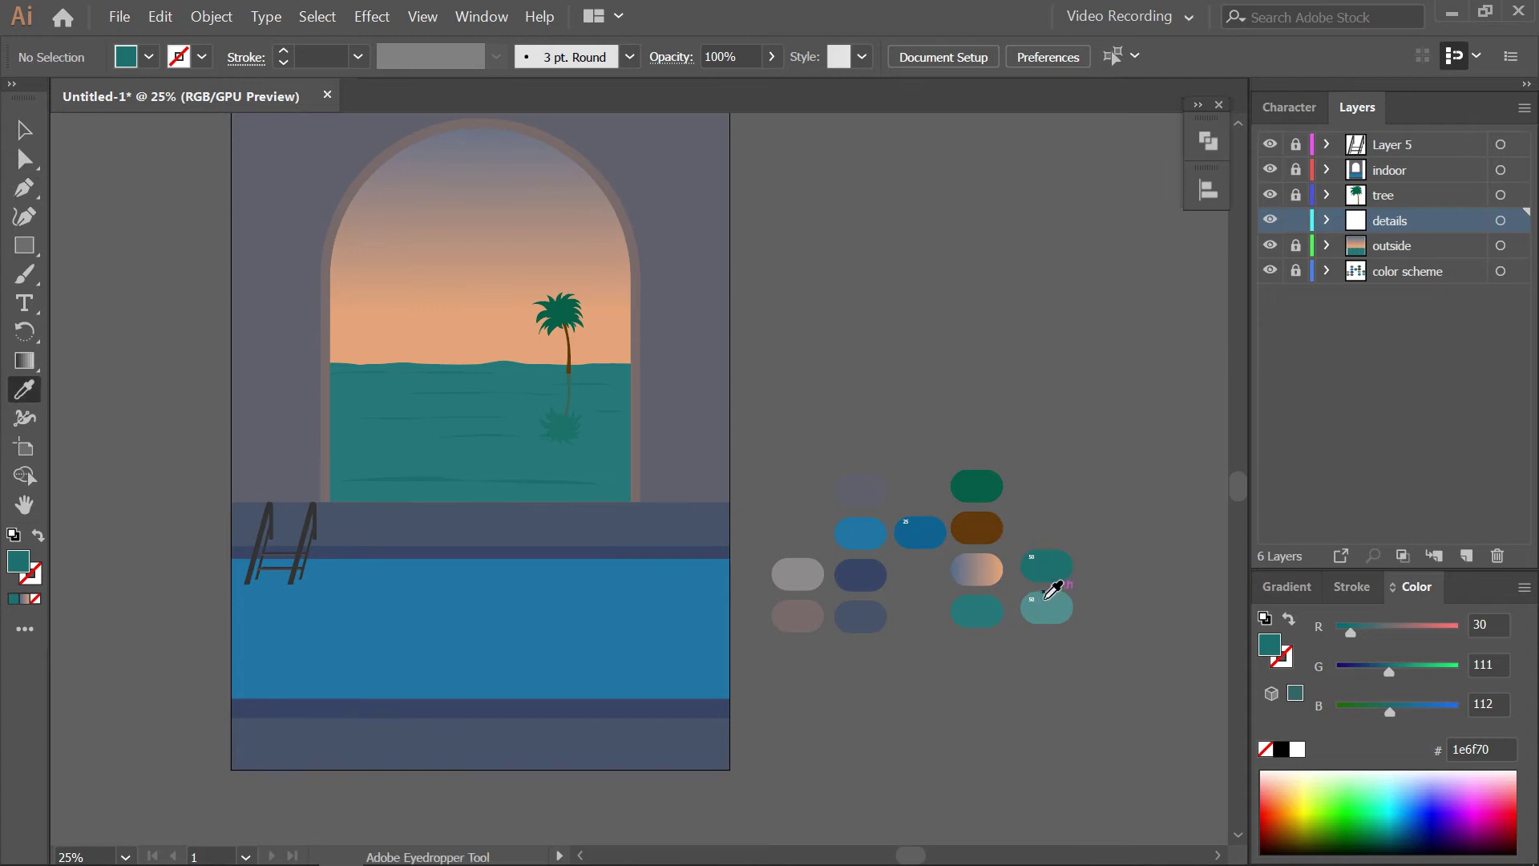
{"action": "left_click", "coordinate": [1046, 598]}
{"action": "scroll", "coordinate": [416, 505], "scroll_direction": "up", "scroll_amount": 1}
{"action": "scroll", "coordinate": [433, 473], "scroll_direction": "up", "scroll_amount": 2}
{"action": "key", "text": "p"}
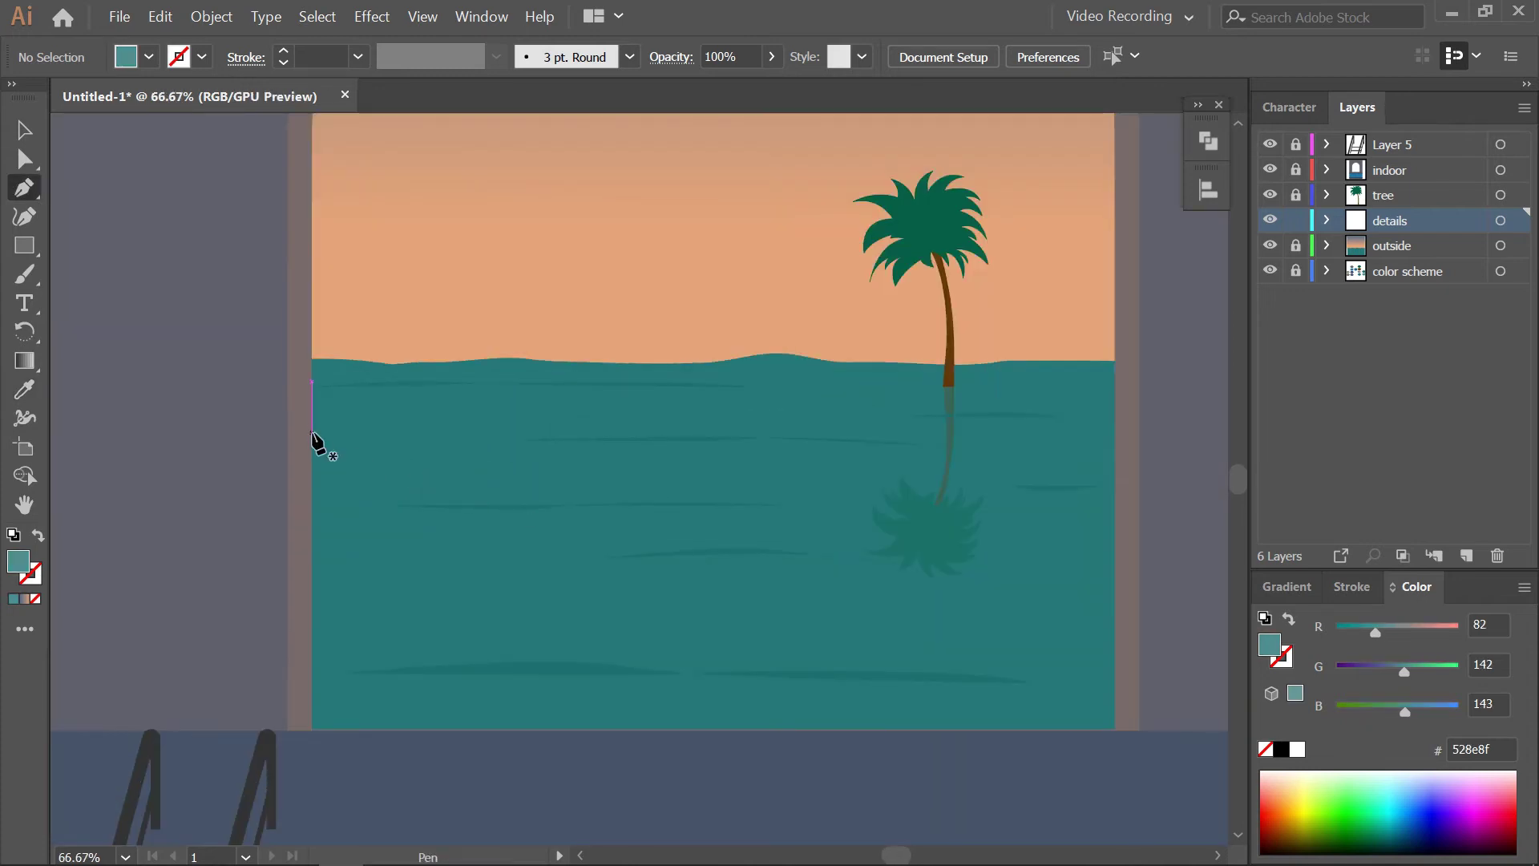
{"action": "left_click", "coordinate": [312, 422]}
{"action": "left_click_drag", "start_coordinate": [413, 421], "coordinate": [416, 429]}
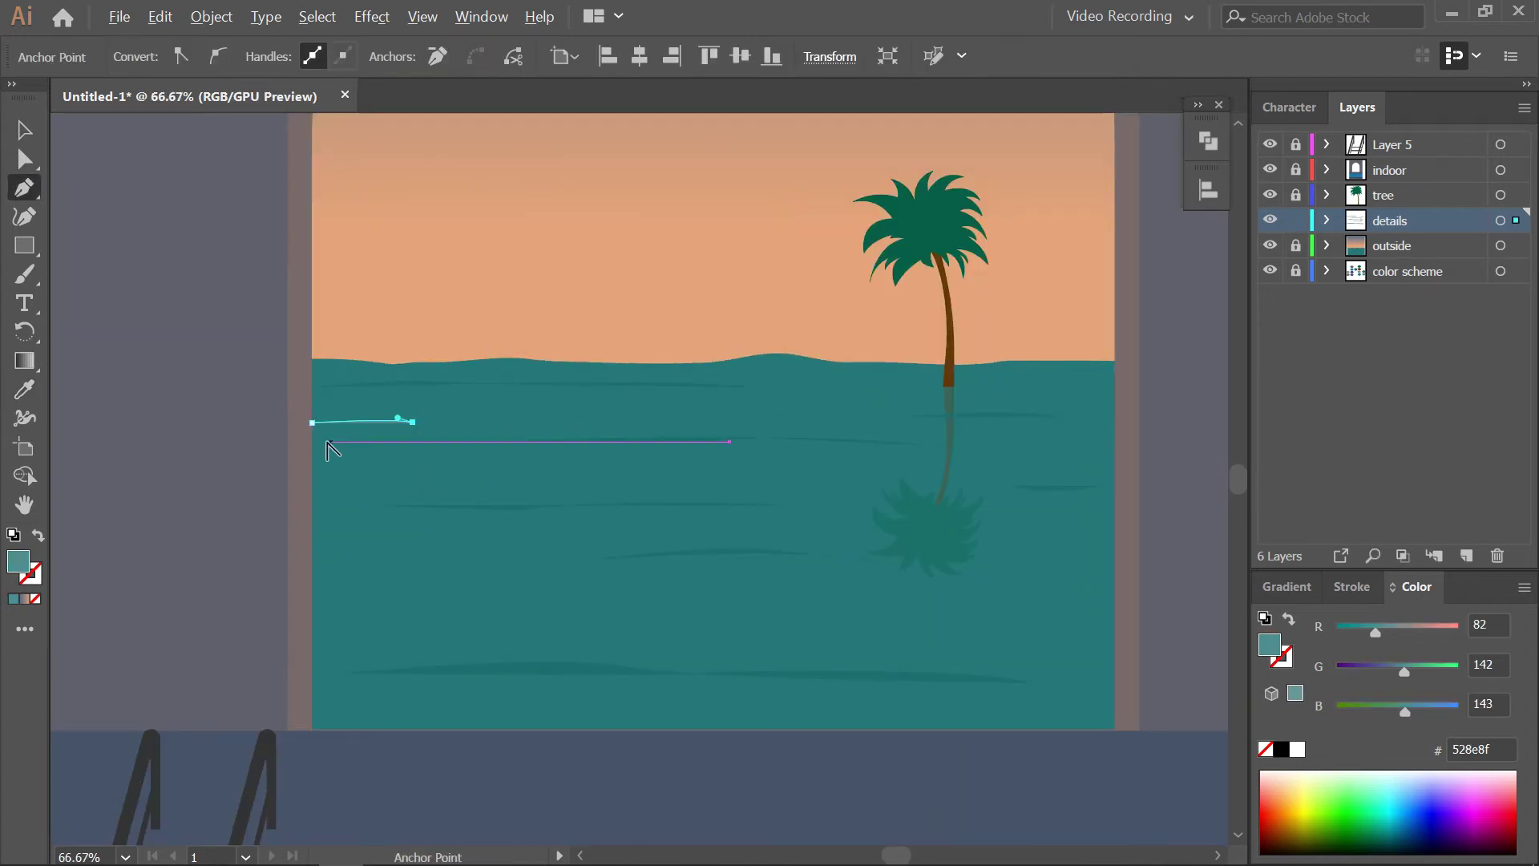
{"action": "scroll", "coordinate": [331, 449], "scroll_direction": "up", "scroll_amount": 2}
{"action": "left_click_drag", "start_coordinate": [293, 399], "coordinate": [296, 413]}
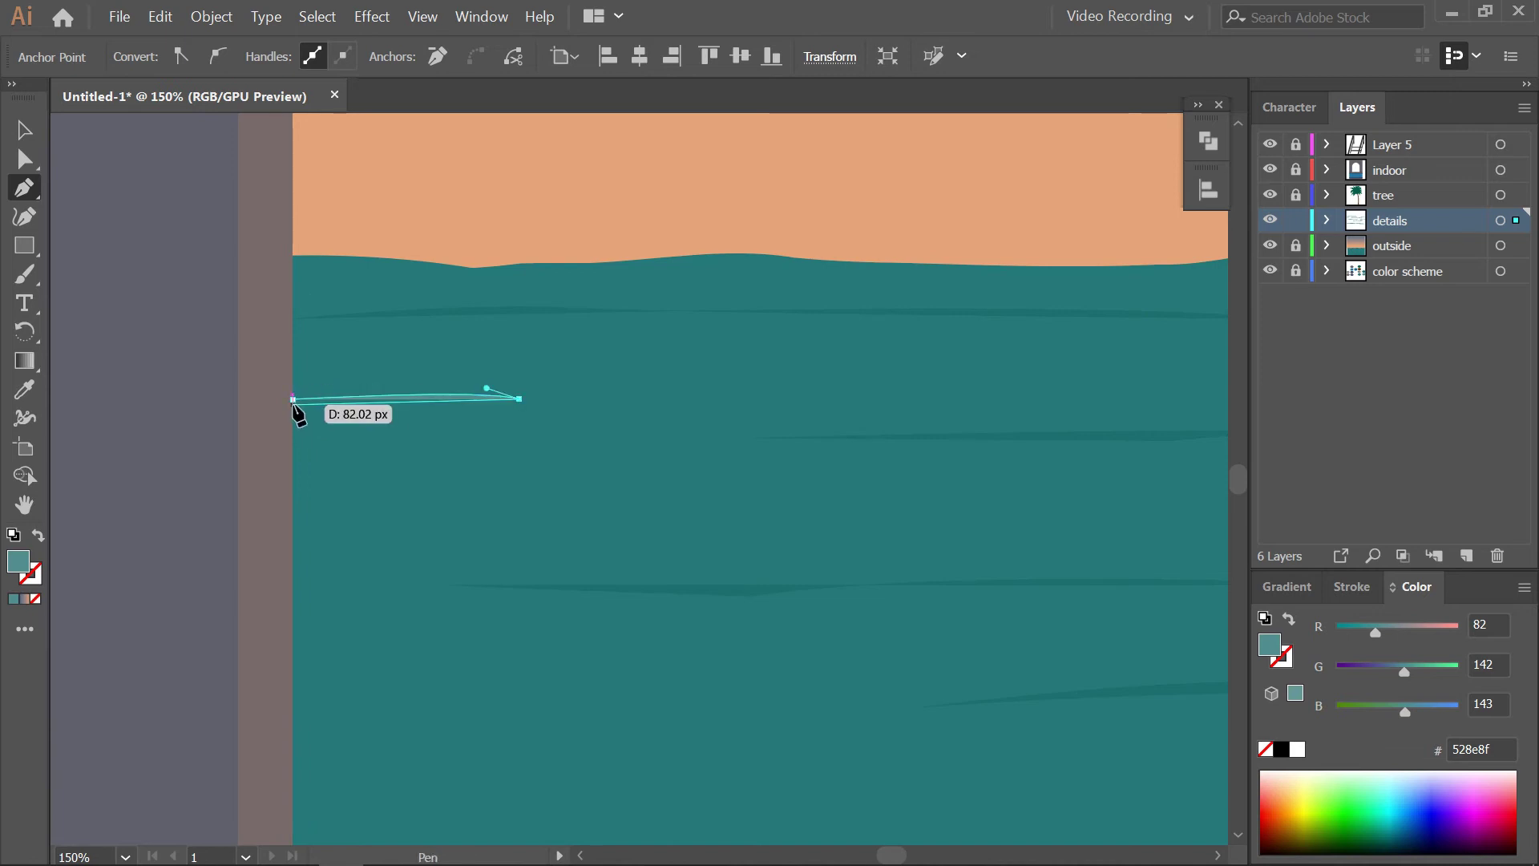
{"action": "left_click_drag", "start_coordinate": [231, 416], "coordinate": [350, 455]}
{"action": "left_click", "coordinate": [614, 462], "text": "ctrl"}
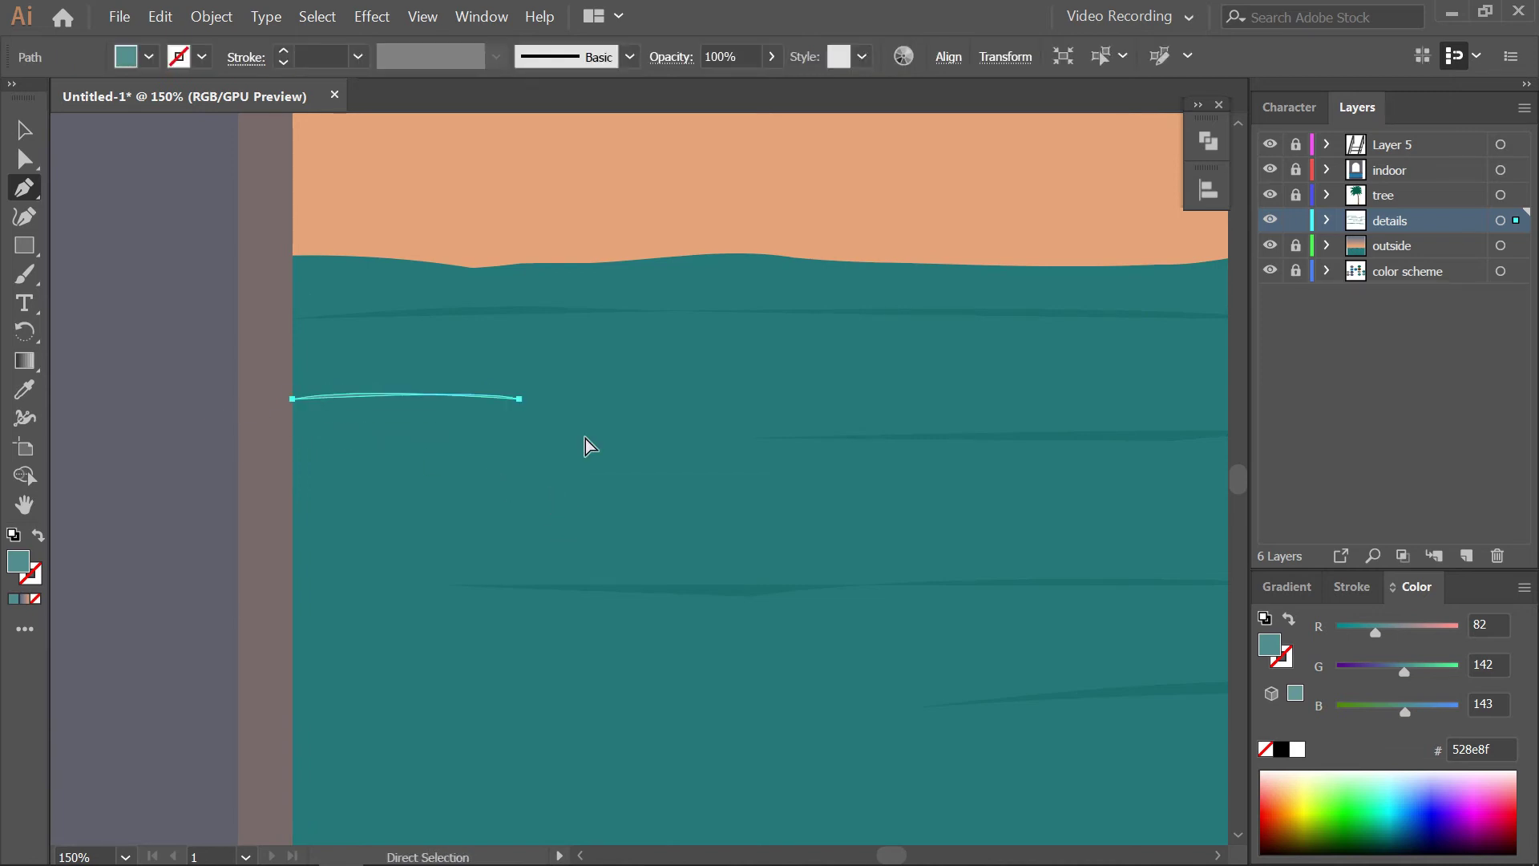
Draw a curved light-teal highlight streak just below the horizon
{"action": "scroll", "coordinate": [561, 497], "scroll_direction": "down", "scroll_amount": 2}
{"action": "scroll", "coordinate": [481, 537], "scroll_direction": "right", "scroll_amount": 2}
{"action": "scroll", "coordinate": [831, 423], "scroll_direction": "down", "scroll_amount": 2}
{"action": "scroll", "coordinate": [708, 416], "scroll_direction": "right", "scroll_amount": 3}
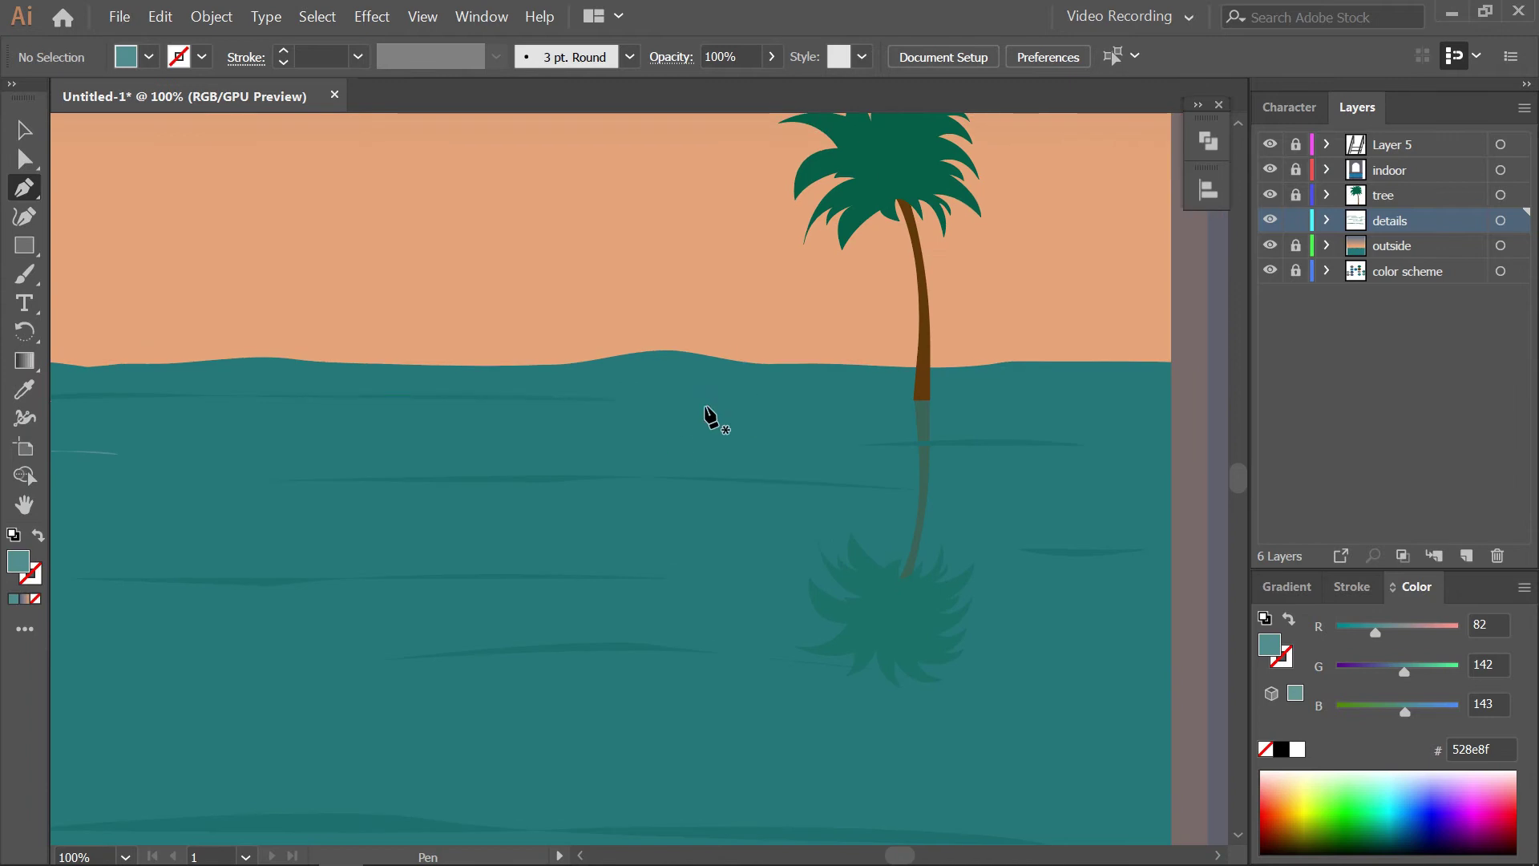
{"action": "left_click", "coordinate": [706, 407]}
{"action": "left_click_drag", "start_coordinate": [892, 407], "coordinate": [942, 416]}
{"action": "mouse_move", "coordinate": [754, 395]}
{"action": "left_mouse_down"}
{"action": "mouse_move", "coordinate": [724, 399]}
{"action": "mouse_move", "coordinate": [751, 395]}
{"action": "mouse_move", "coordinate": [729, 454]}
{"action": "left_mouse_up"}
{"action": "scroll", "coordinate": [766, 431], "scroll_direction": "down", "scroll_amount": 2}
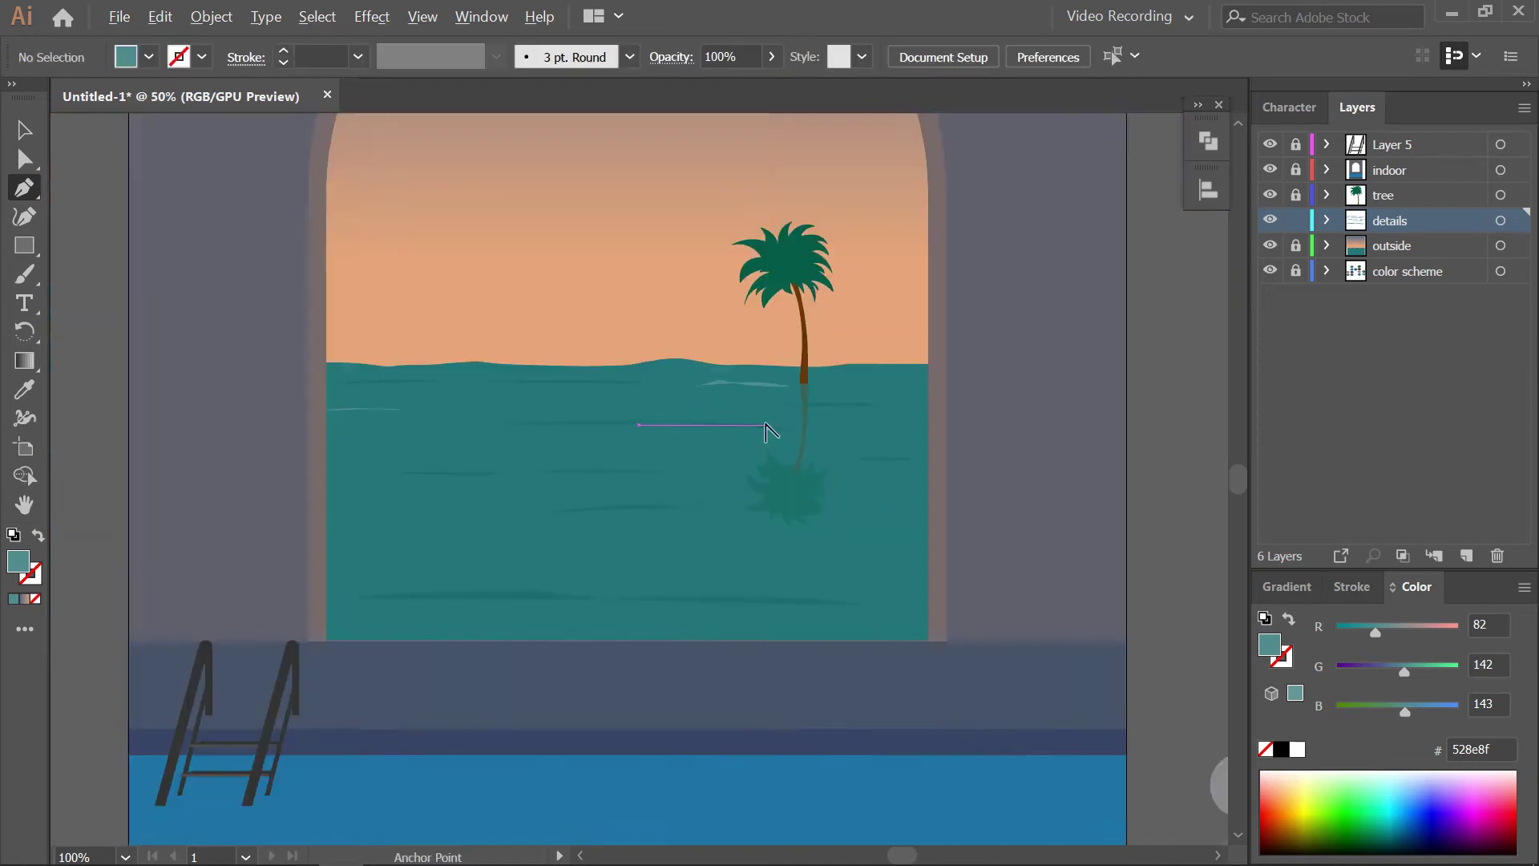
{"action": "scroll", "coordinate": [765, 430], "scroll_direction": "down", "scroll_amount": 2}
{"action": "scroll", "coordinate": [413, 523], "scroll_direction": "up", "scroll_amount": 3}
Draw a closed highlight streak lower on the water's left side
{"action": "left_click", "coordinate": [396, 506]}
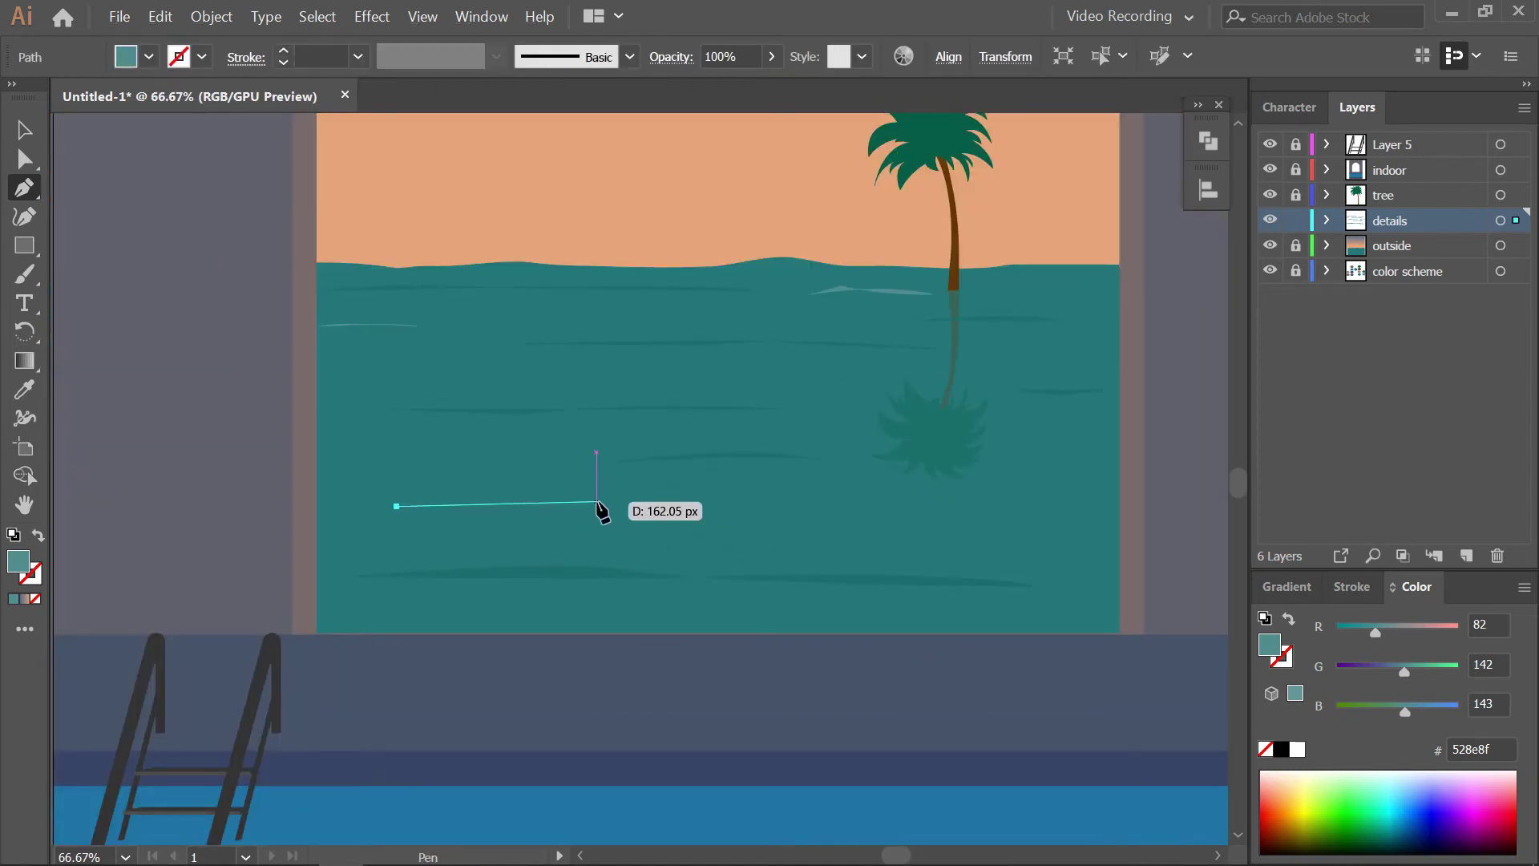
{"action": "left_click", "coordinate": [491, 517], "text": "ctrl"}
{"action": "left_click", "coordinate": [316, 513]}
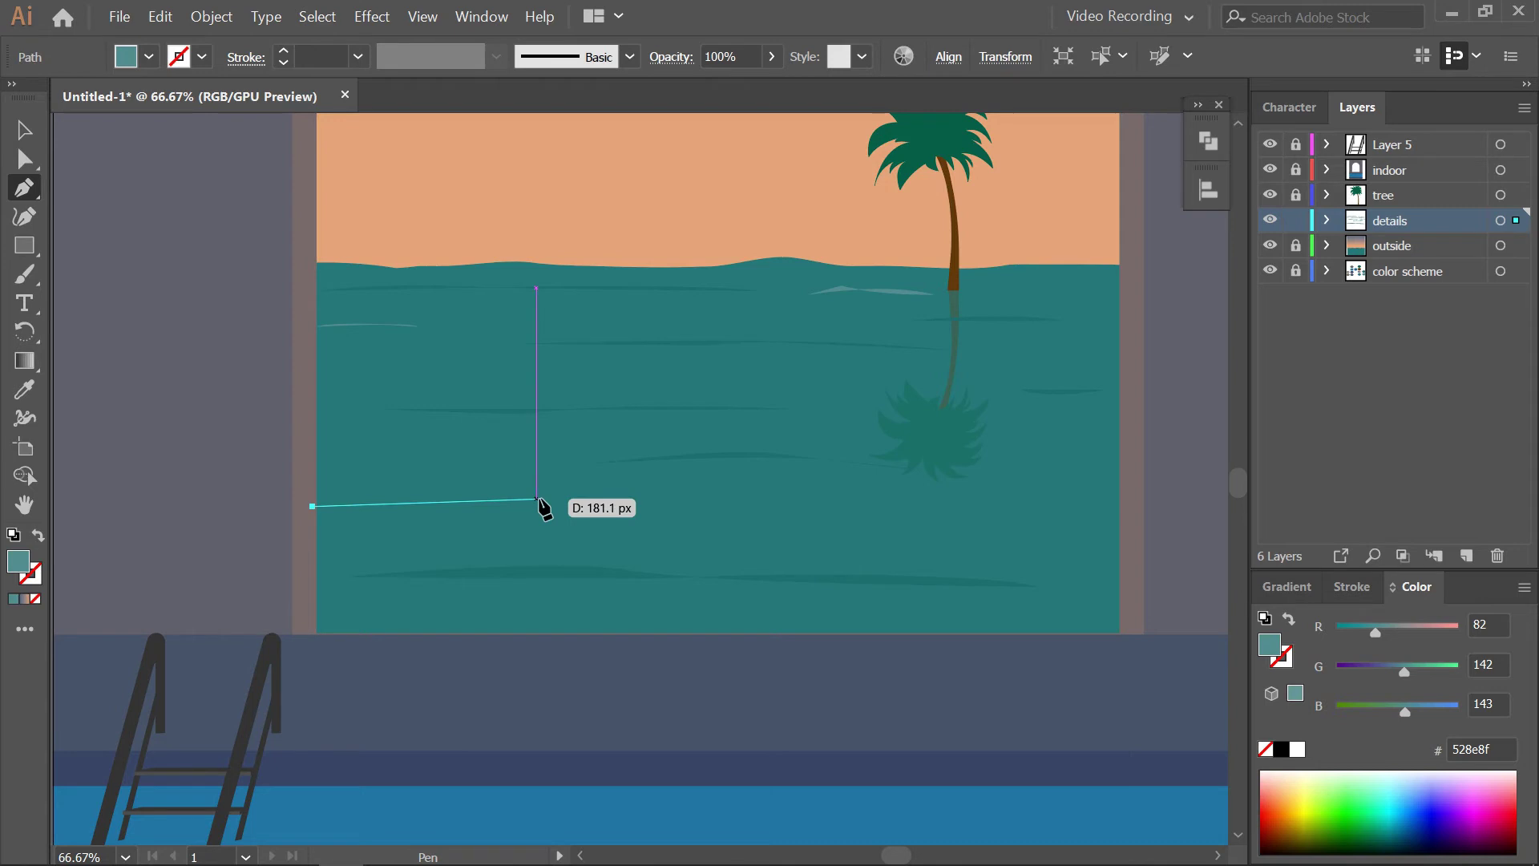
{"action": "left_click", "coordinate": [317, 514]}
{"action": "left_click_drag", "start_coordinate": [541, 514], "coordinate": [627, 521]}
{"action": "left_click", "coordinate": [541, 514]}
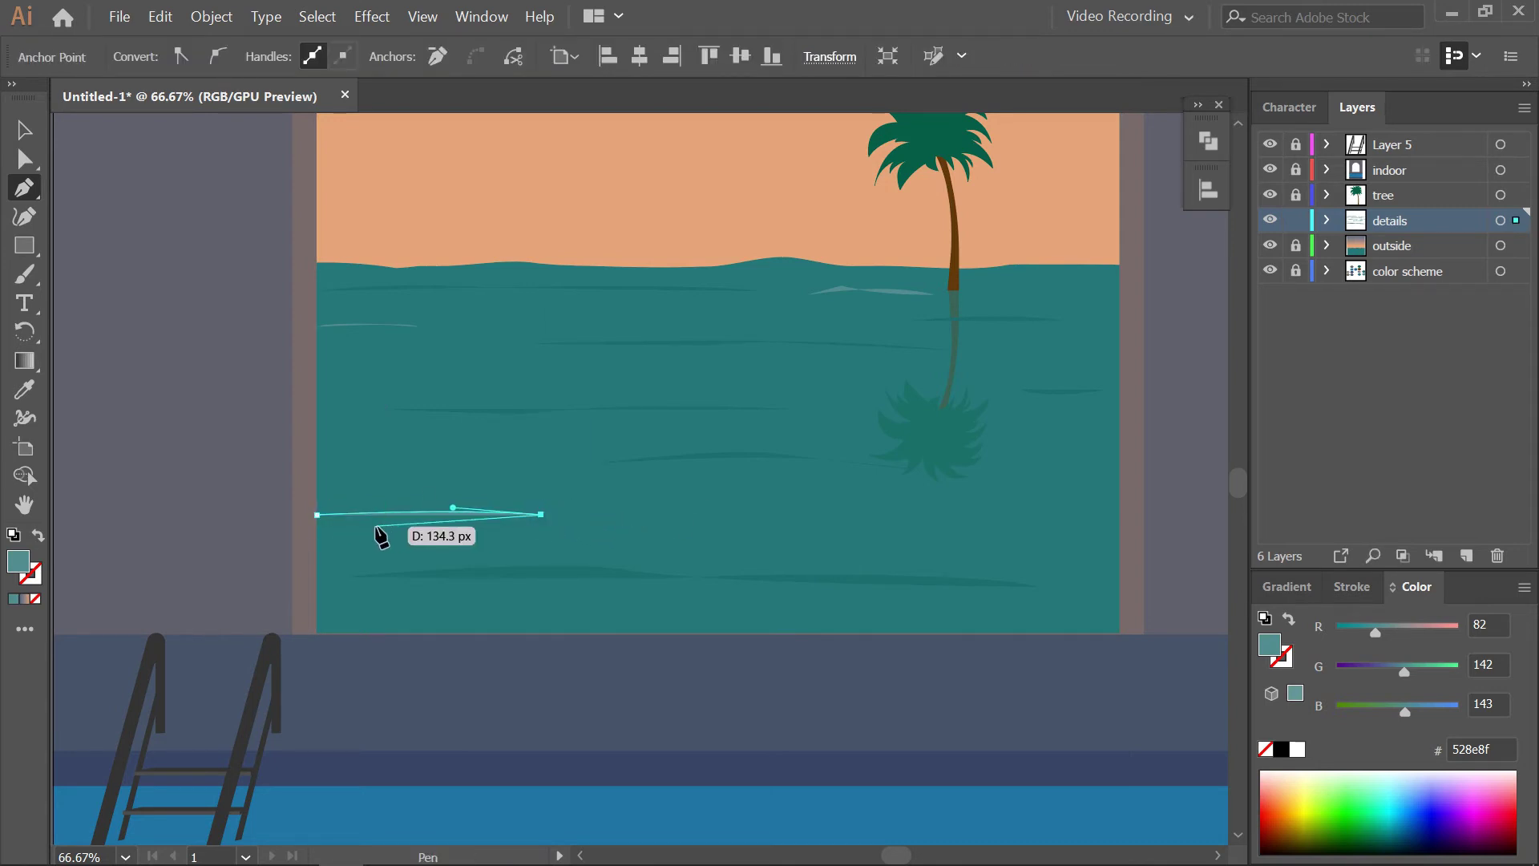
{"action": "left_click", "coordinate": [400, 518]}
{"action": "left_click", "coordinate": [316, 514]}
{"action": "left_click", "coordinate": [719, 523], "text": "ctrl"}
Recolour the long streak above it with the light teal colour
{"action": "key", "text": "ctrl+equal"}
{"action": "key", "text": "ctrl+equal"}
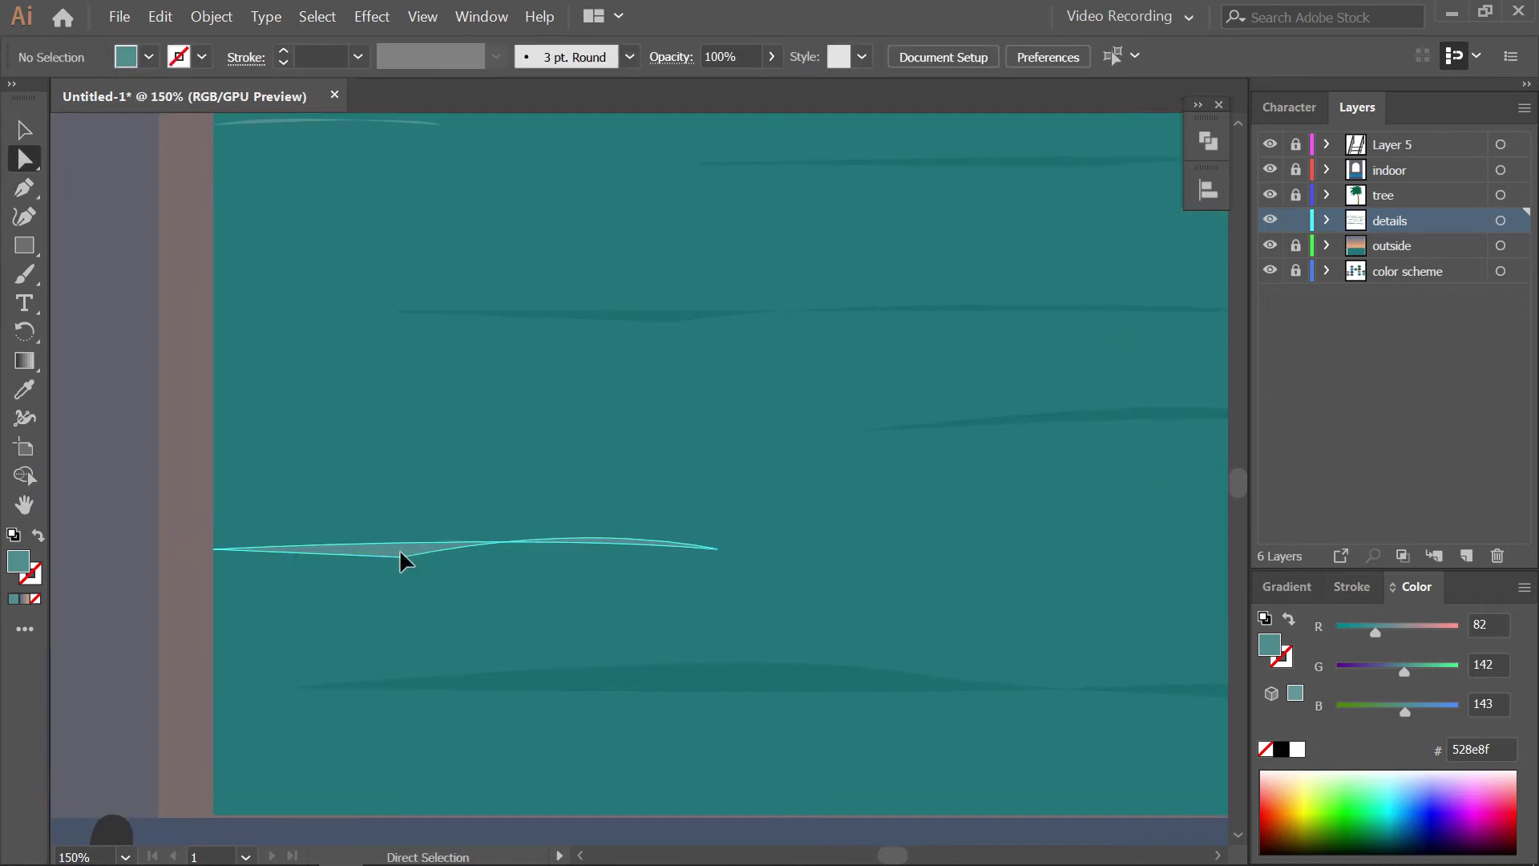
{"action": "left_click", "coordinate": [400, 552]}
{"action": "left_click_drag", "start_coordinate": [401, 405], "coordinate": [529, 184]}
{"action": "scroll", "coordinate": [657, 465], "scroll_direction": "right", "scroll_amount": 3}
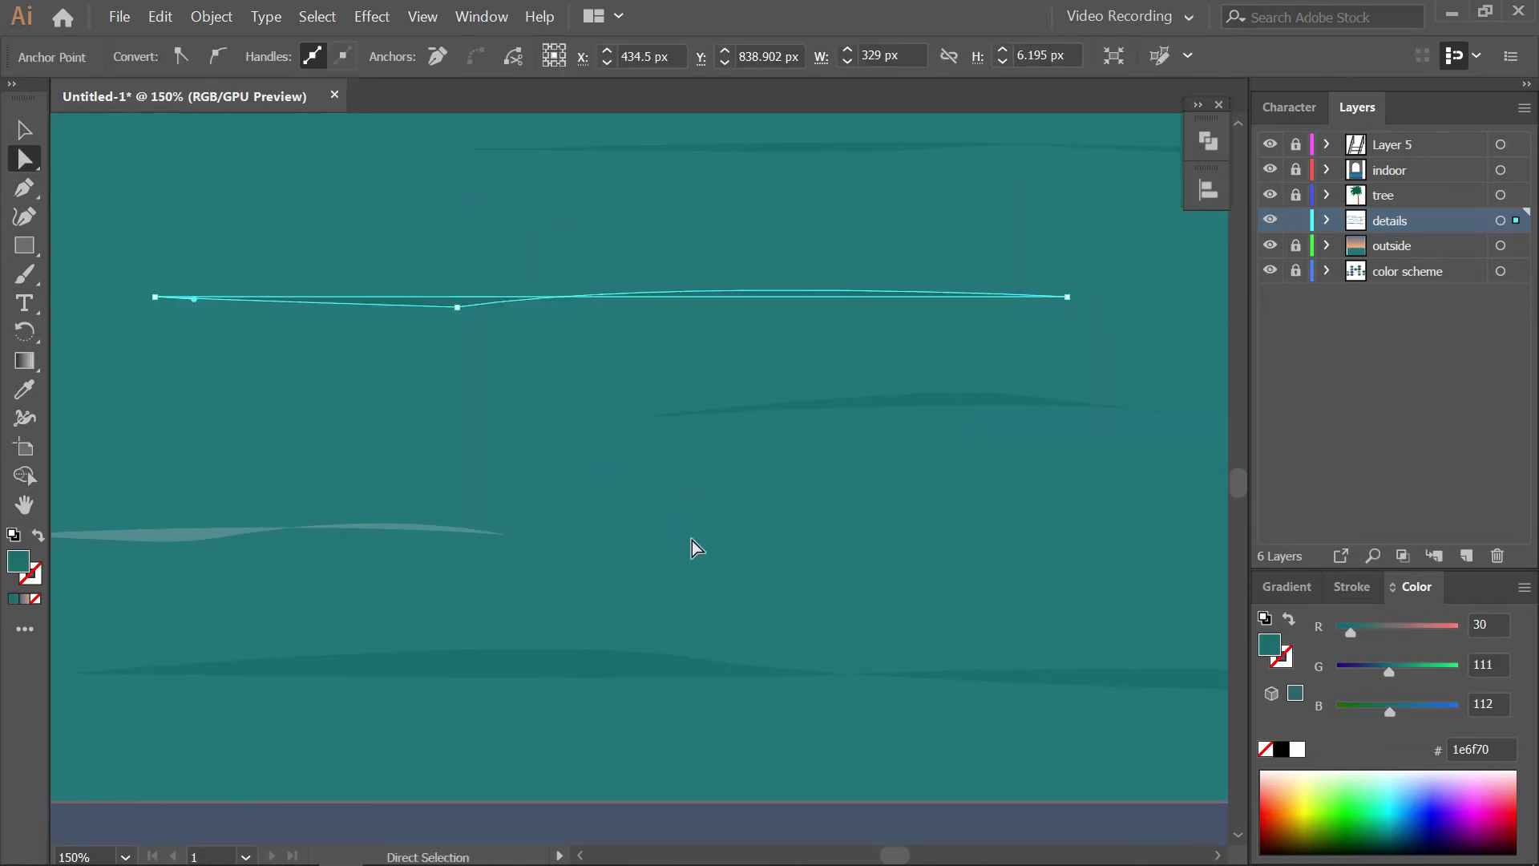
{"action": "key", "text": "ctrl+minus"}
{"action": "key", "text": "ctrl+minus"}
{"action": "key", "text": "p"}
{"action": "left_click", "coordinate": [334, 519], "text": "ctrl"}
{"action": "key", "text": "i"}
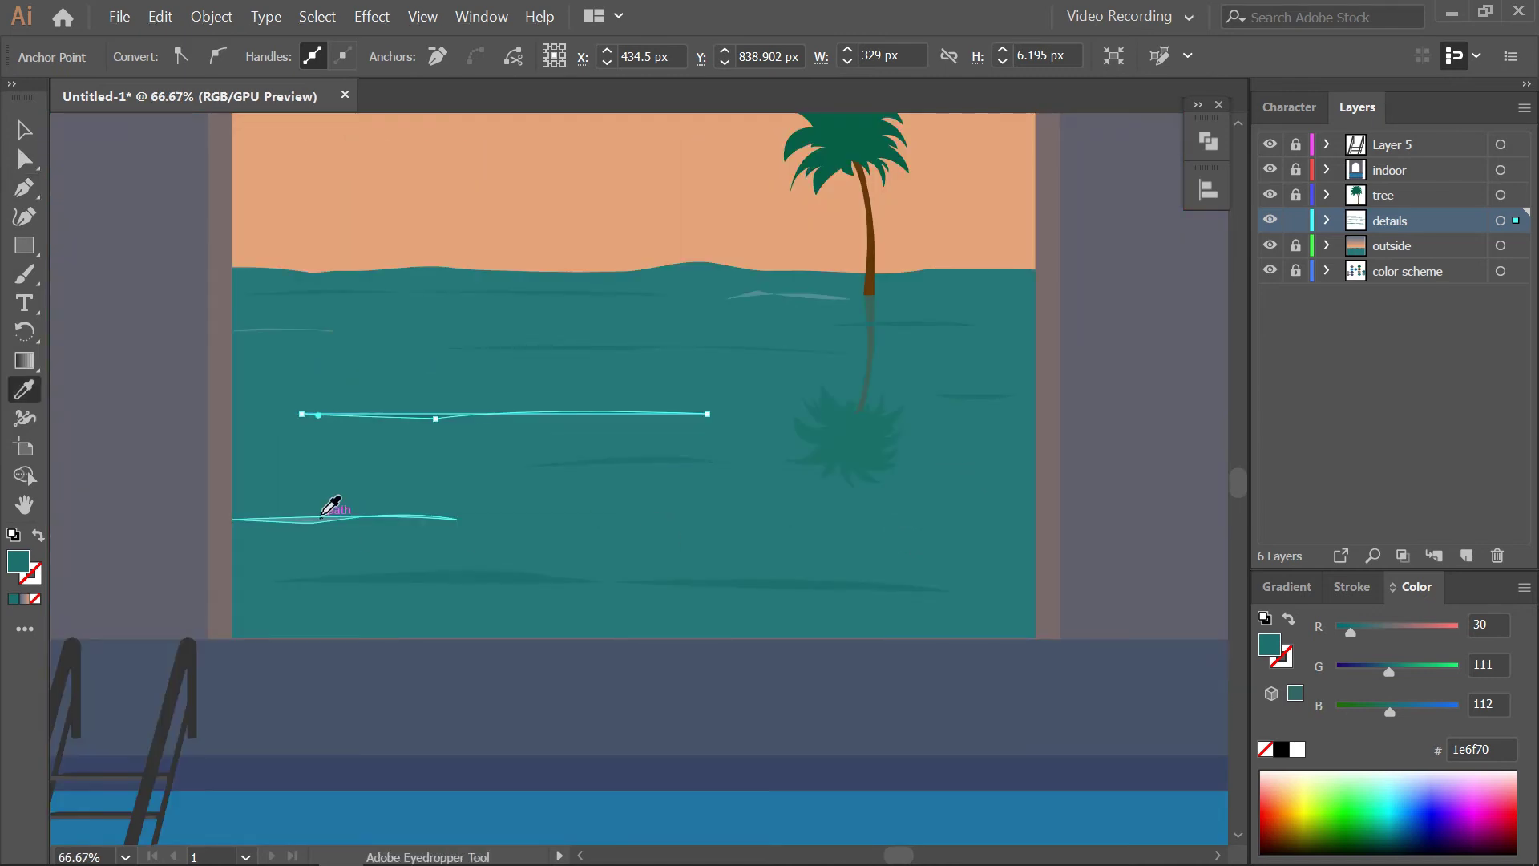
{"action": "key", "text": "p"}
{"action": "left_click", "coordinate": [930, 481], "text": "ctrl"}
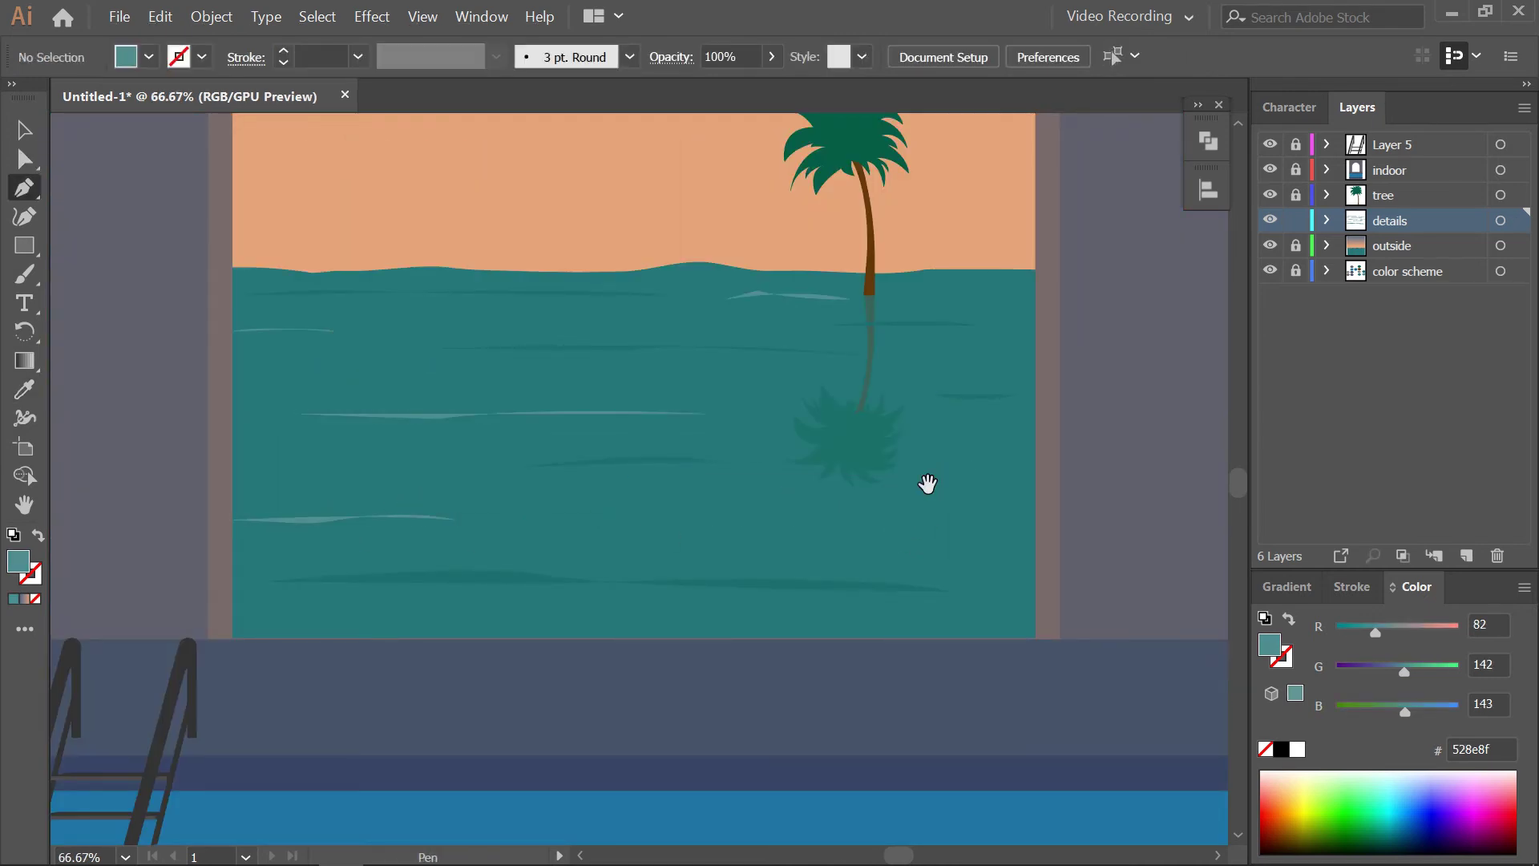
Draw a light-teal streak across the palm reflection and Alt-drag a copy beside it
{"action": "key", "text": "ctrl+plus"}
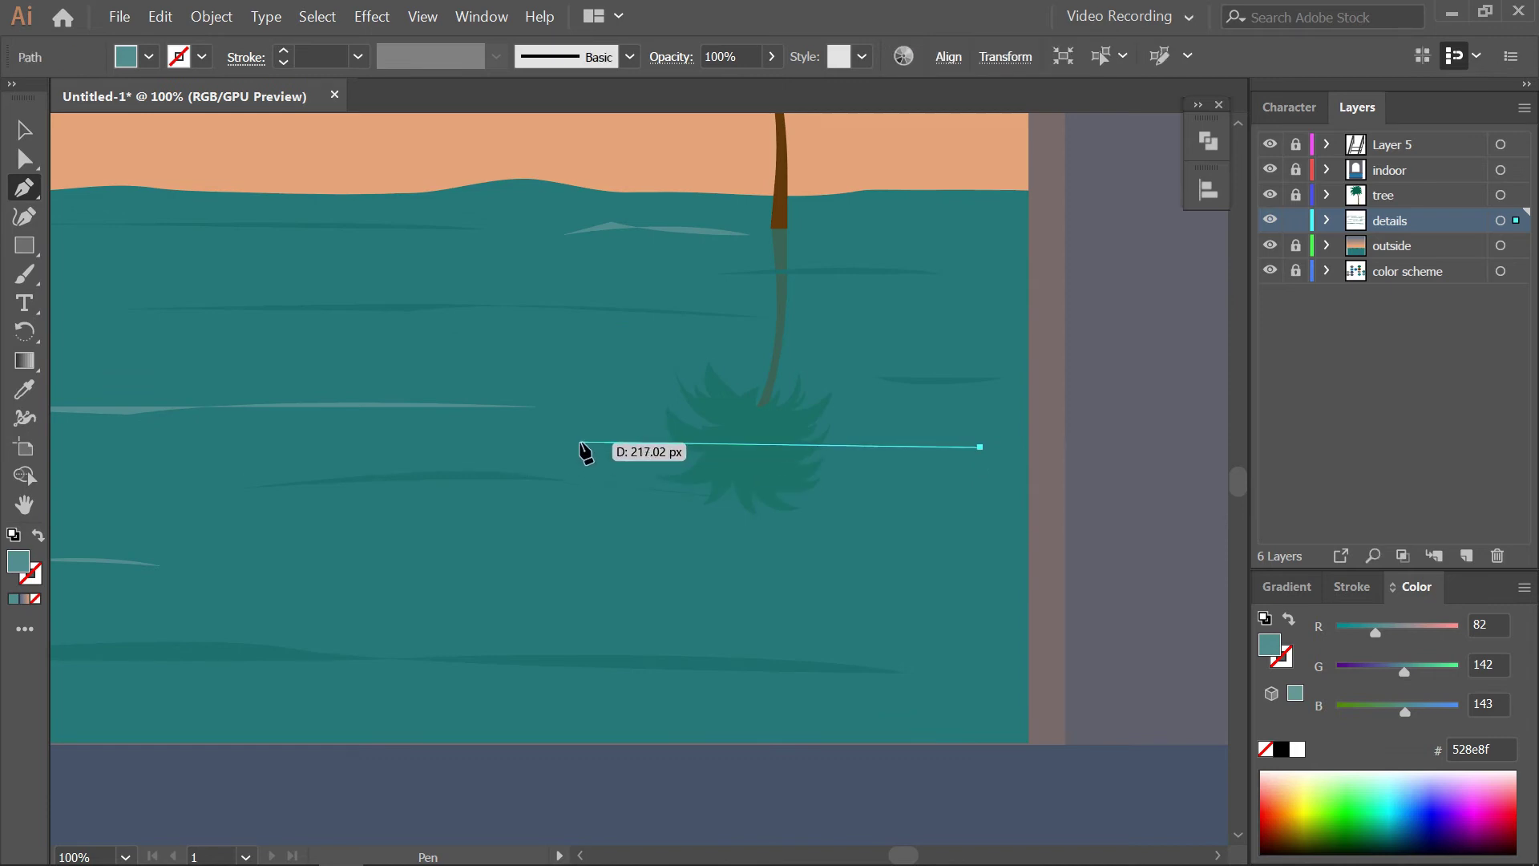
{"action": "left_click_drag", "start_coordinate": [749, 454], "coordinate": [711, 465]}
{"action": "left_click", "coordinate": [749, 455]}
{"action": "left_click_drag", "start_coordinate": [980, 447], "coordinate": [1014, 481]}
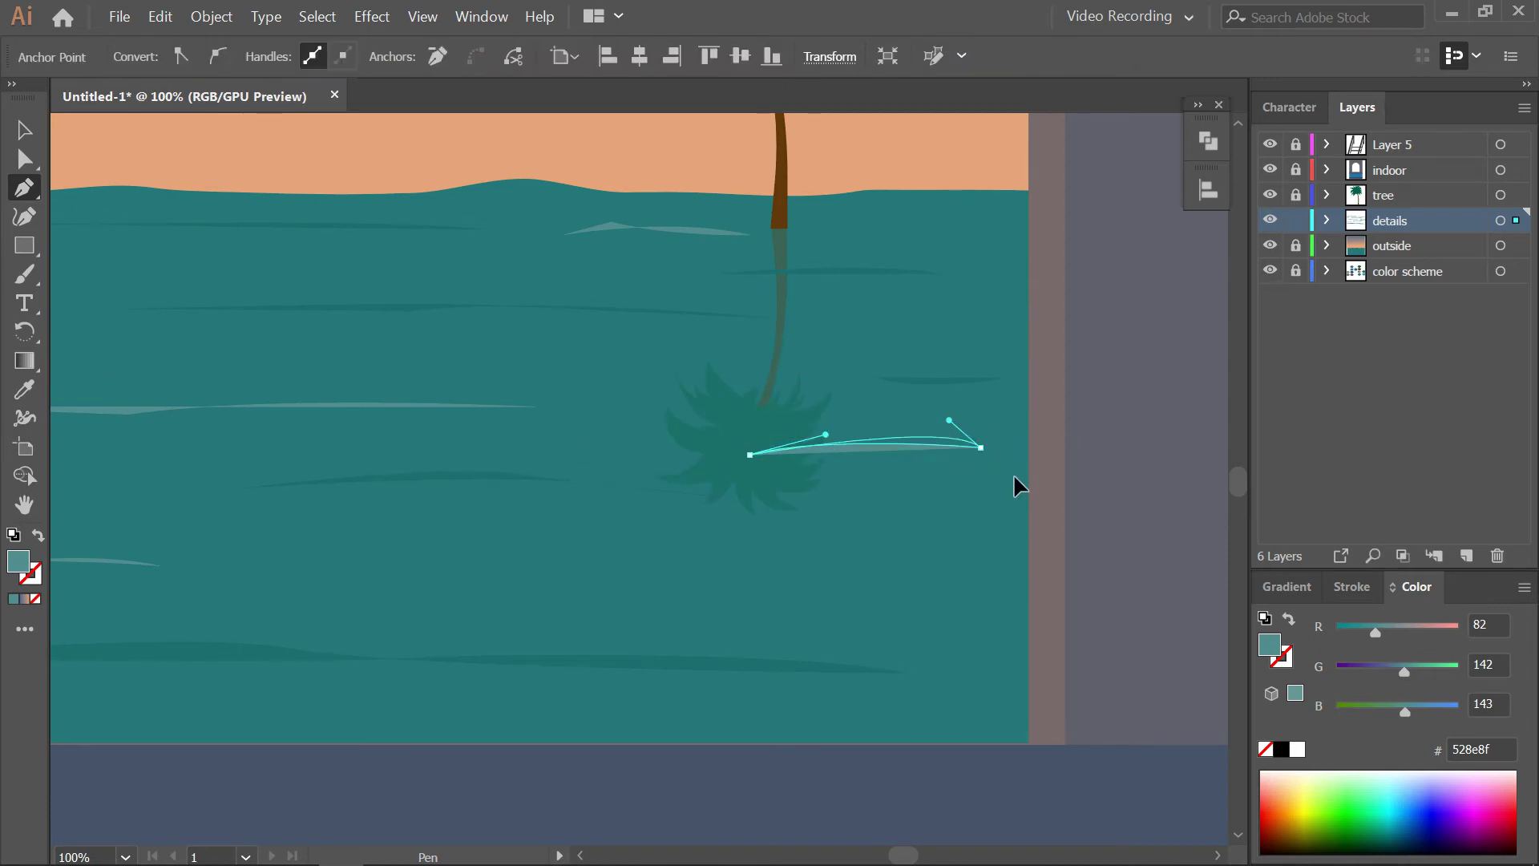
{"action": "left_click", "coordinate": [1016, 484], "text": "ctrl"}
{"action": "left_click", "coordinate": [31, 137]}
{"action": "key", "text": "ctrl+minus"}
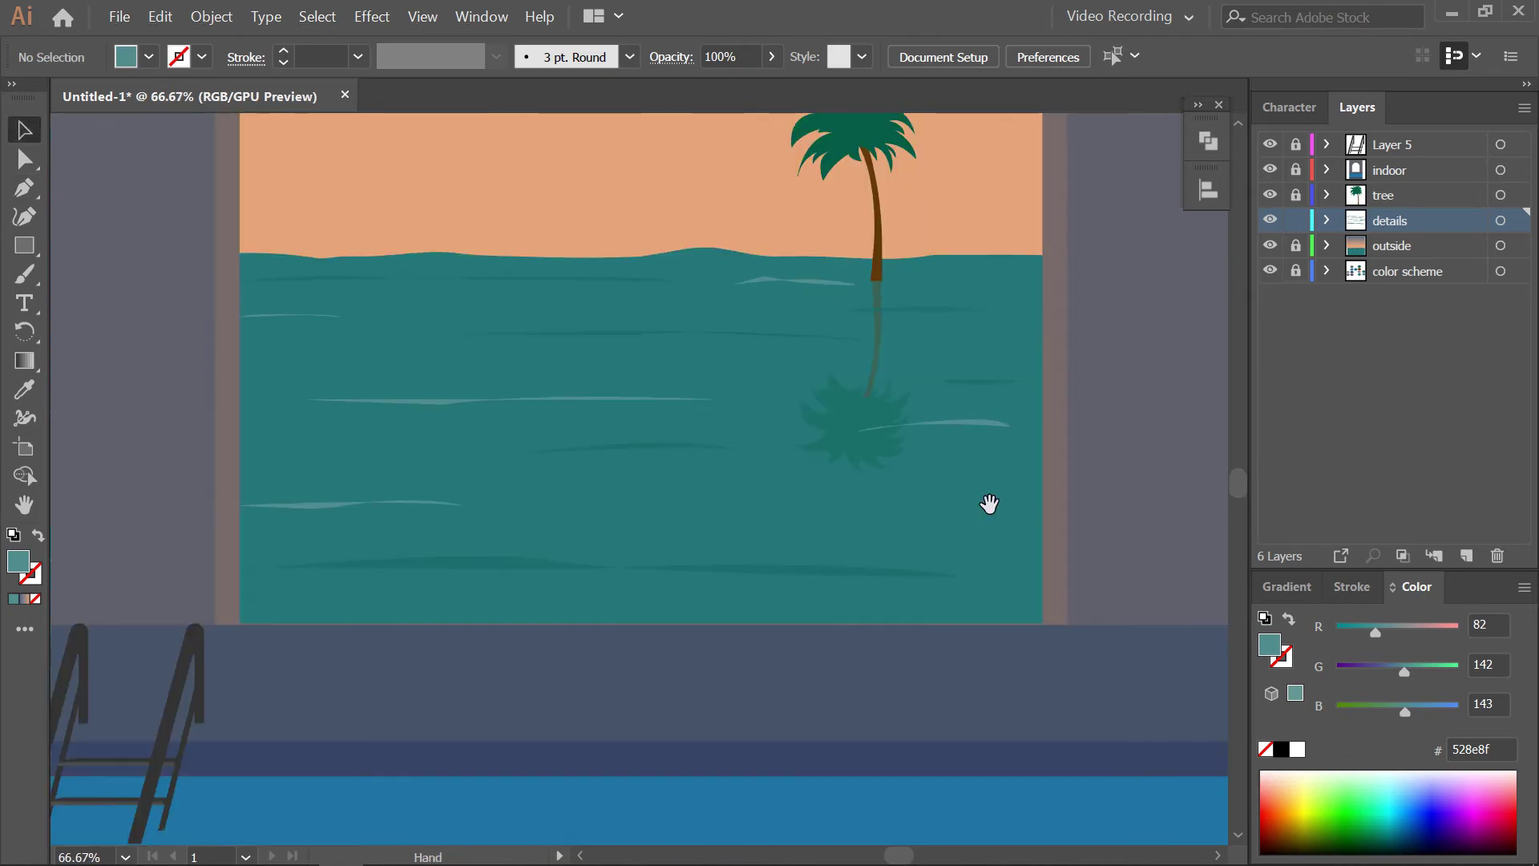
{"action": "left_click_drag", "start_coordinate": [691, 440], "coordinate": [726, 523]}
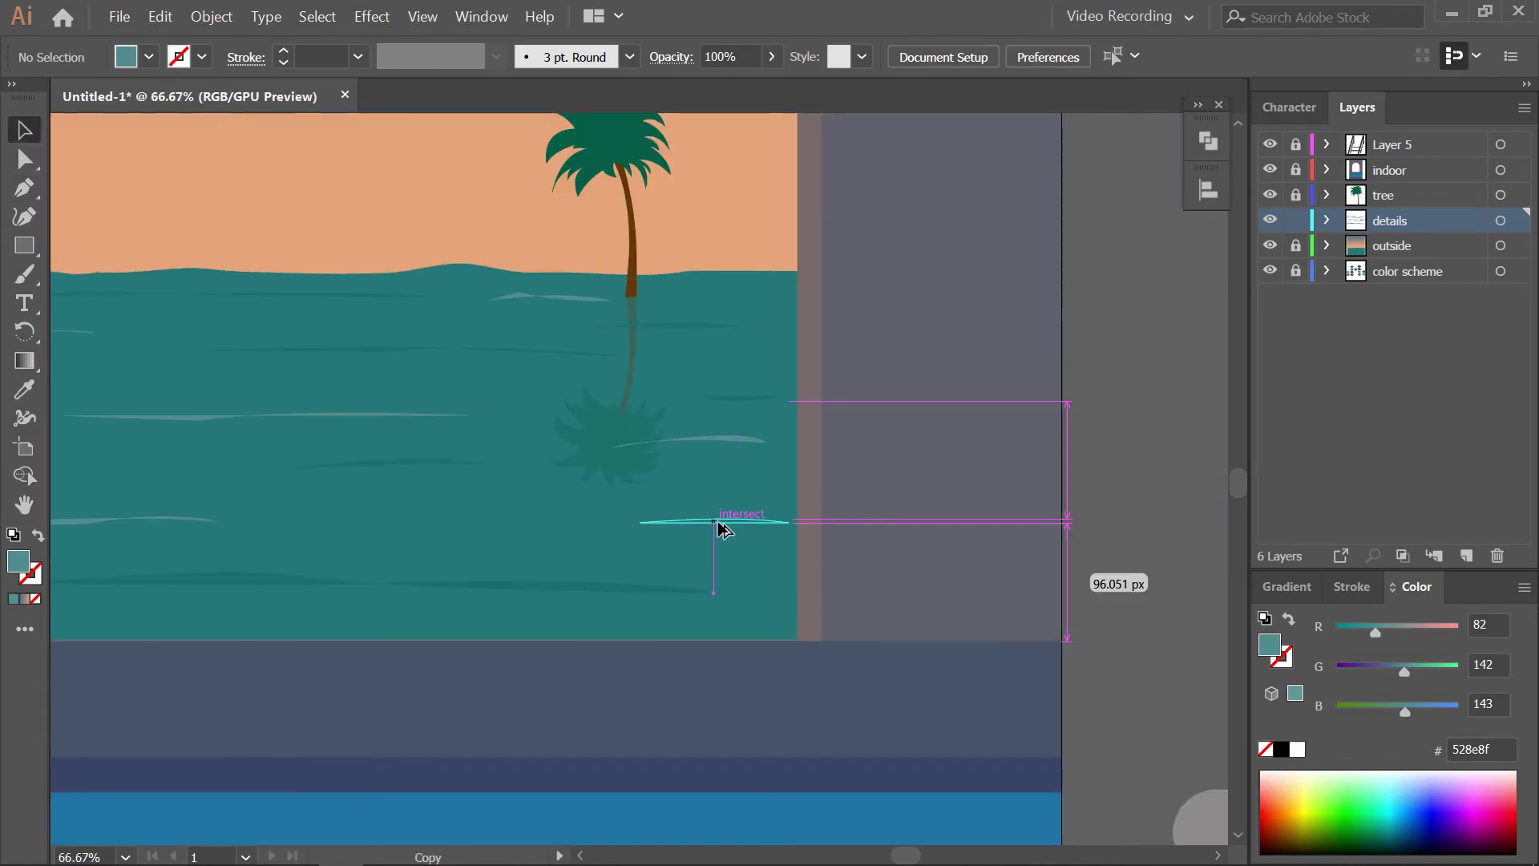
{"action": "left_click", "coordinate": [987, 432]}
{"action": "key", "text": "ctrl+minus"}
{"action": "key", "text": "ctrl+minus"}
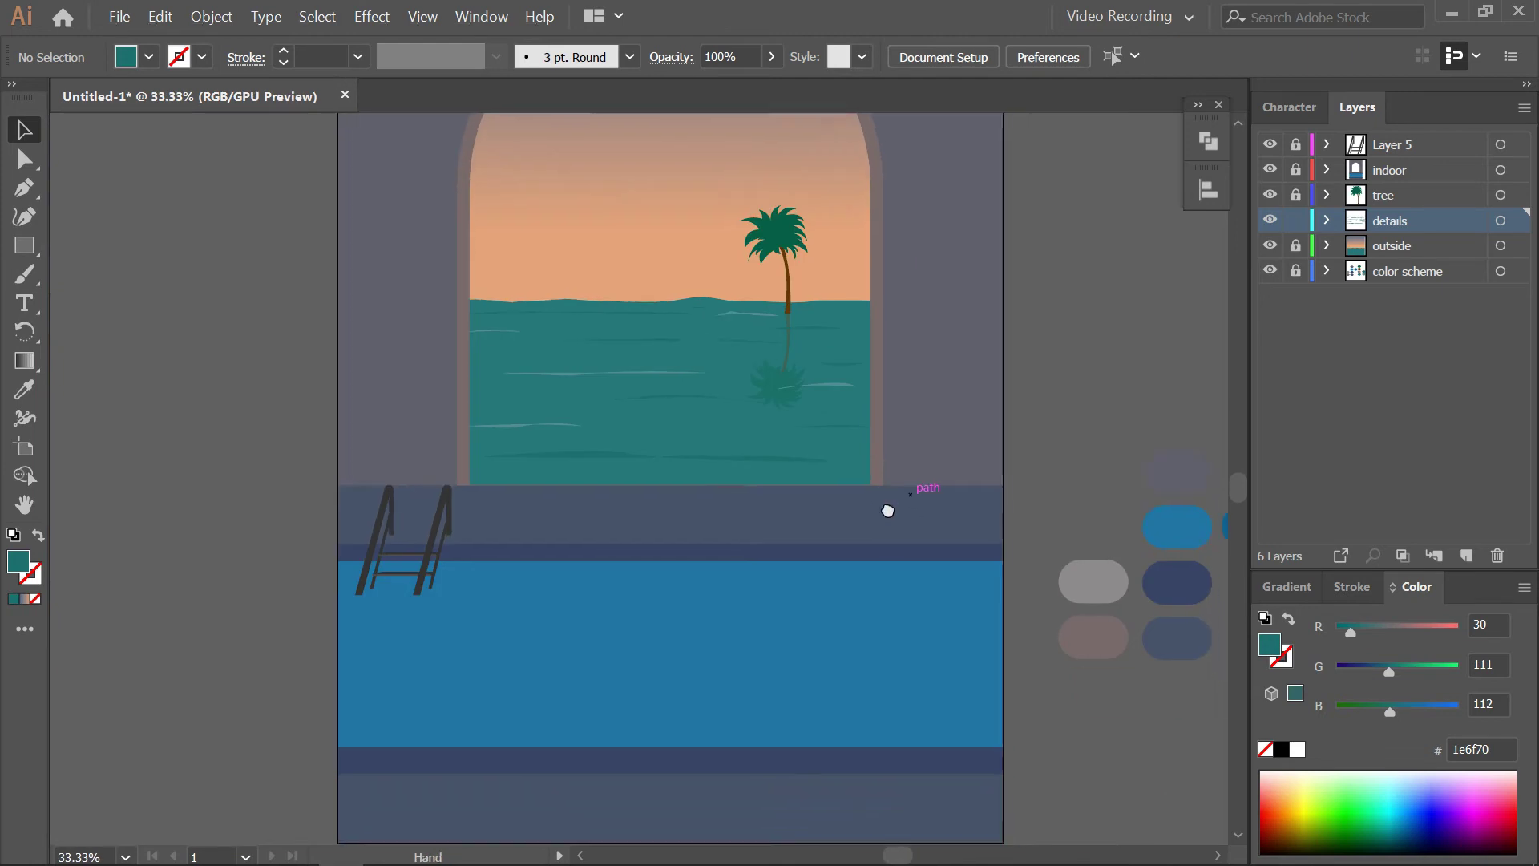
In Warp Tool Options, set width 40 px and height 20 px, keeping intensity 50%
{"action": "left_click_drag", "start_coordinate": [886, 508], "coordinate": [866, 522]}
{"action": "left_click_drag", "start_coordinate": [959, 402], "coordinate": [982, 404]}
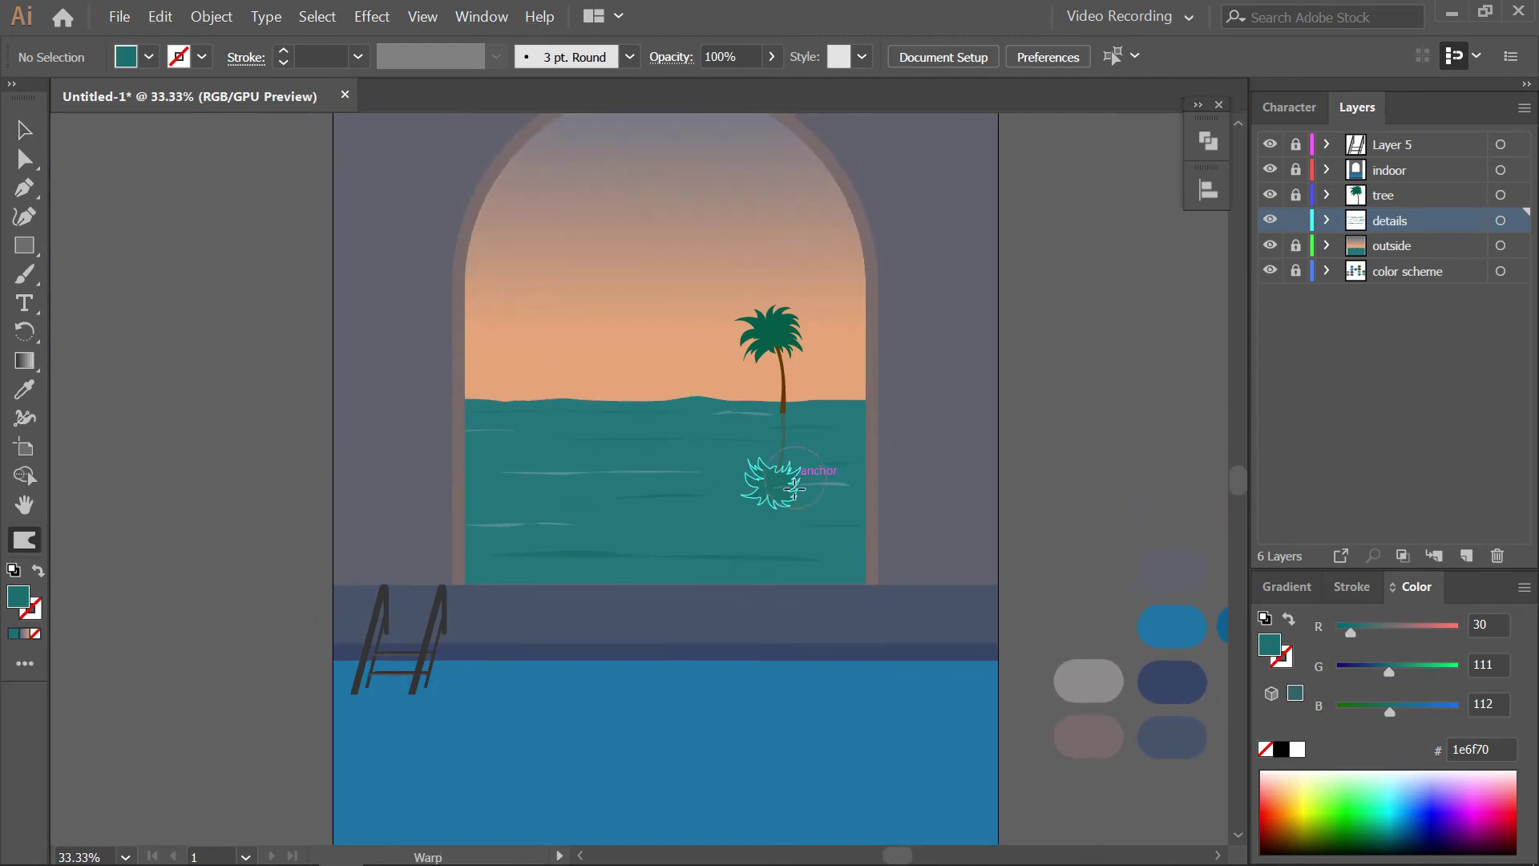
{"action": "scroll", "coordinate": [722, 417], "scroll_direction": "up", "scroll_amount": 2}
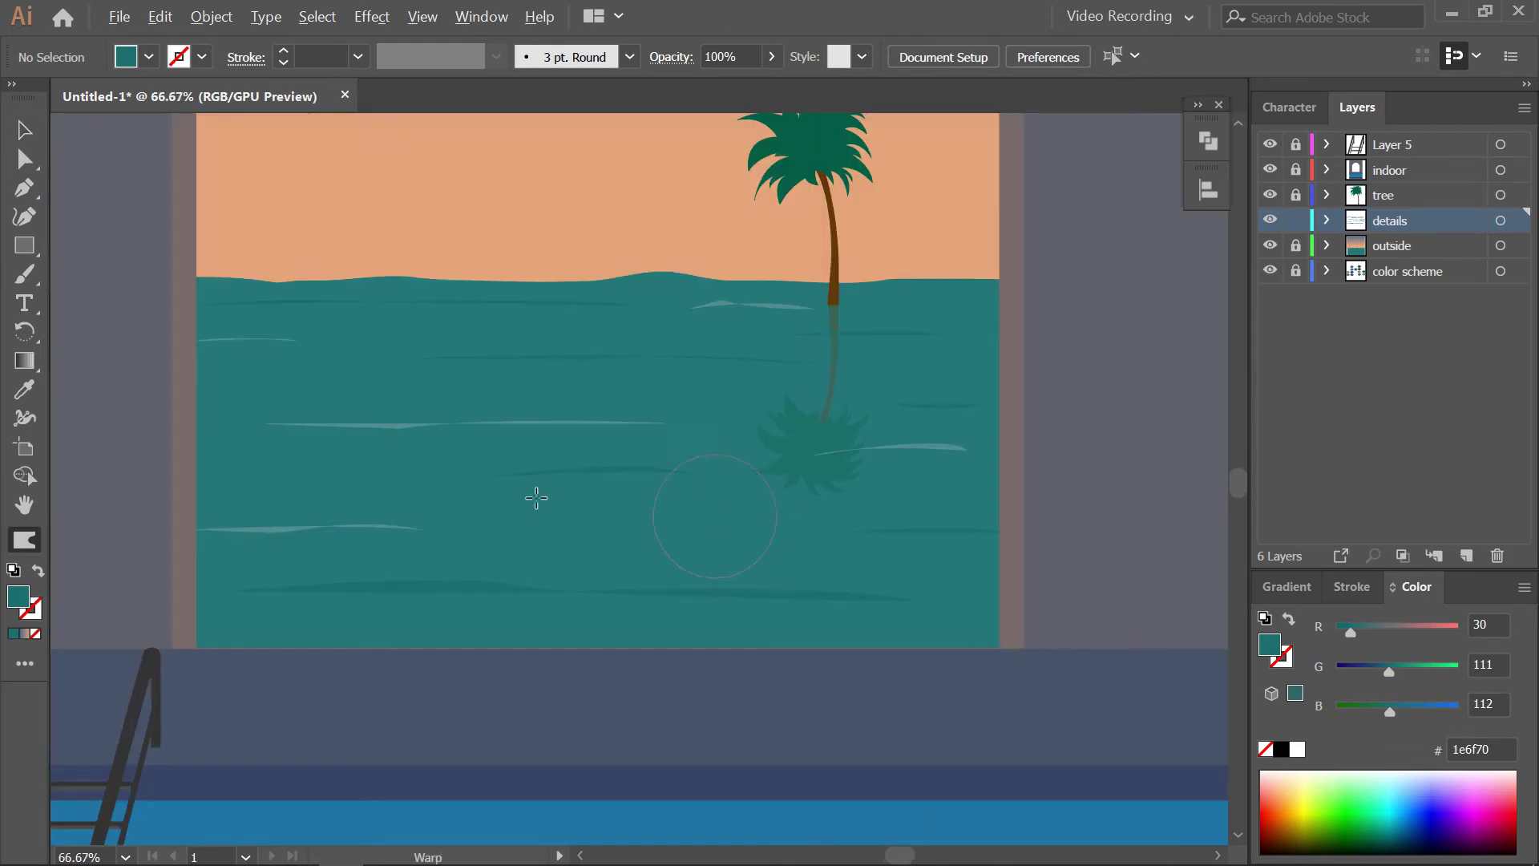
{"action": "double_click", "coordinate": [18, 542]}
{"action": "left_click", "coordinate": [805, 241]}
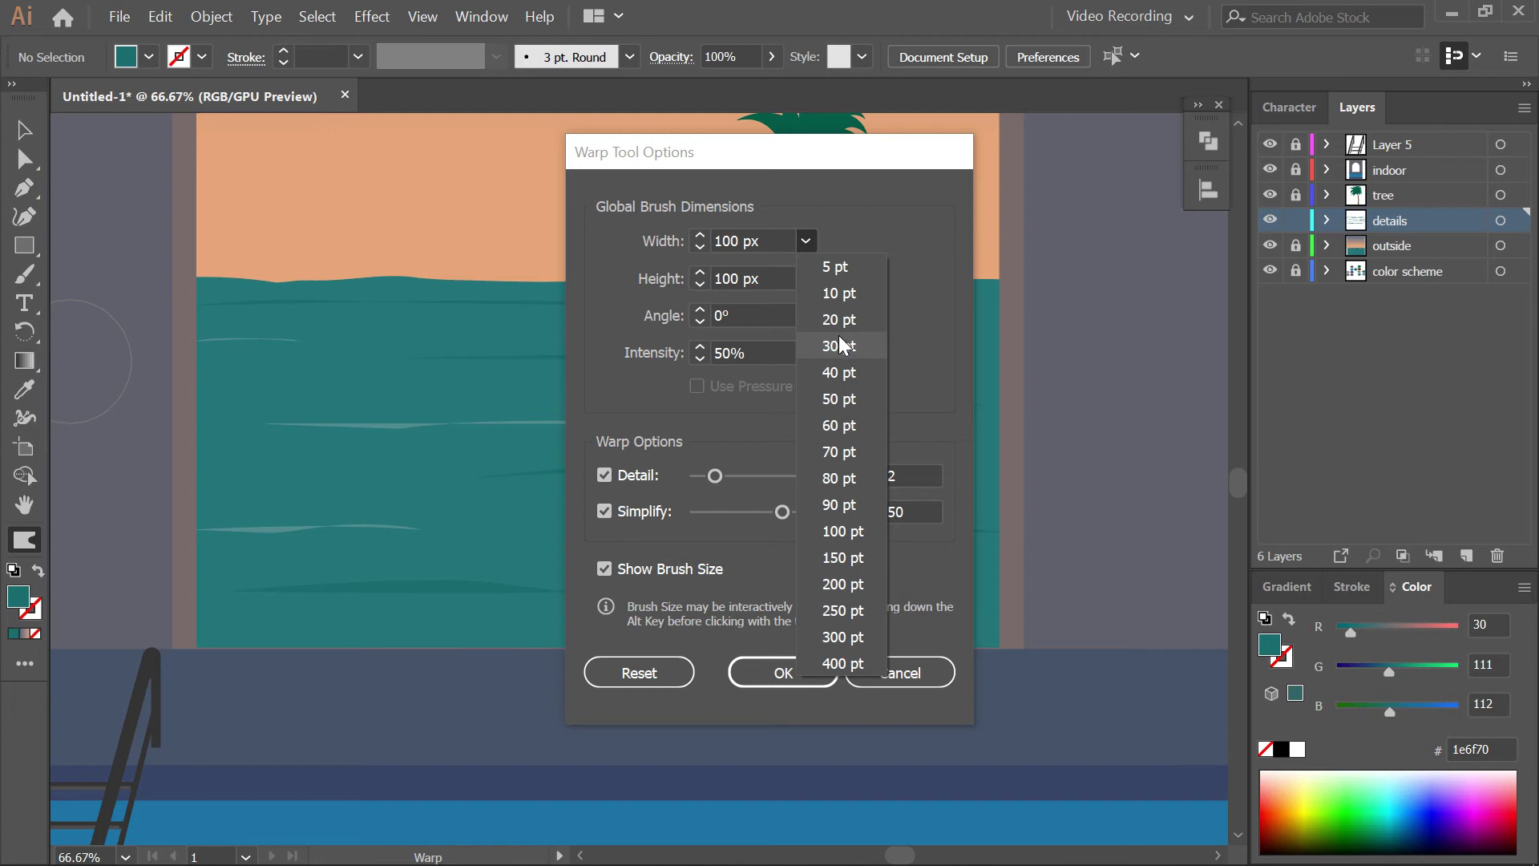
{"action": "left_click", "coordinate": [841, 346]}
{"action": "left_click", "coordinate": [806, 241]}
{"action": "left_click", "coordinate": [838, 377]}
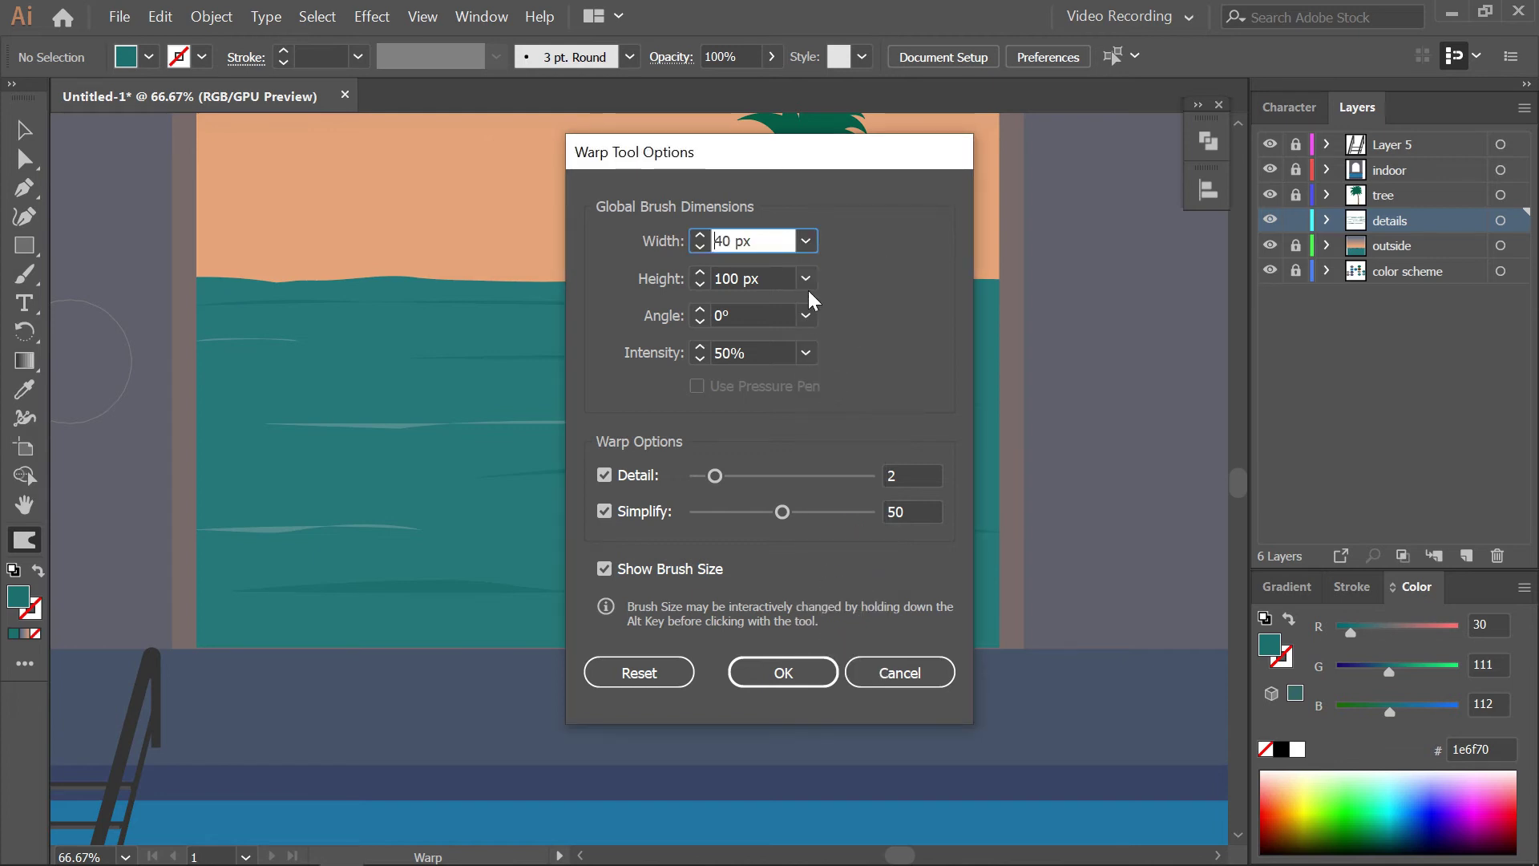
{"action": "left_click", "coordinate": [806, 279]}
{"action": "left_click", "coordinate": [839, 357]}
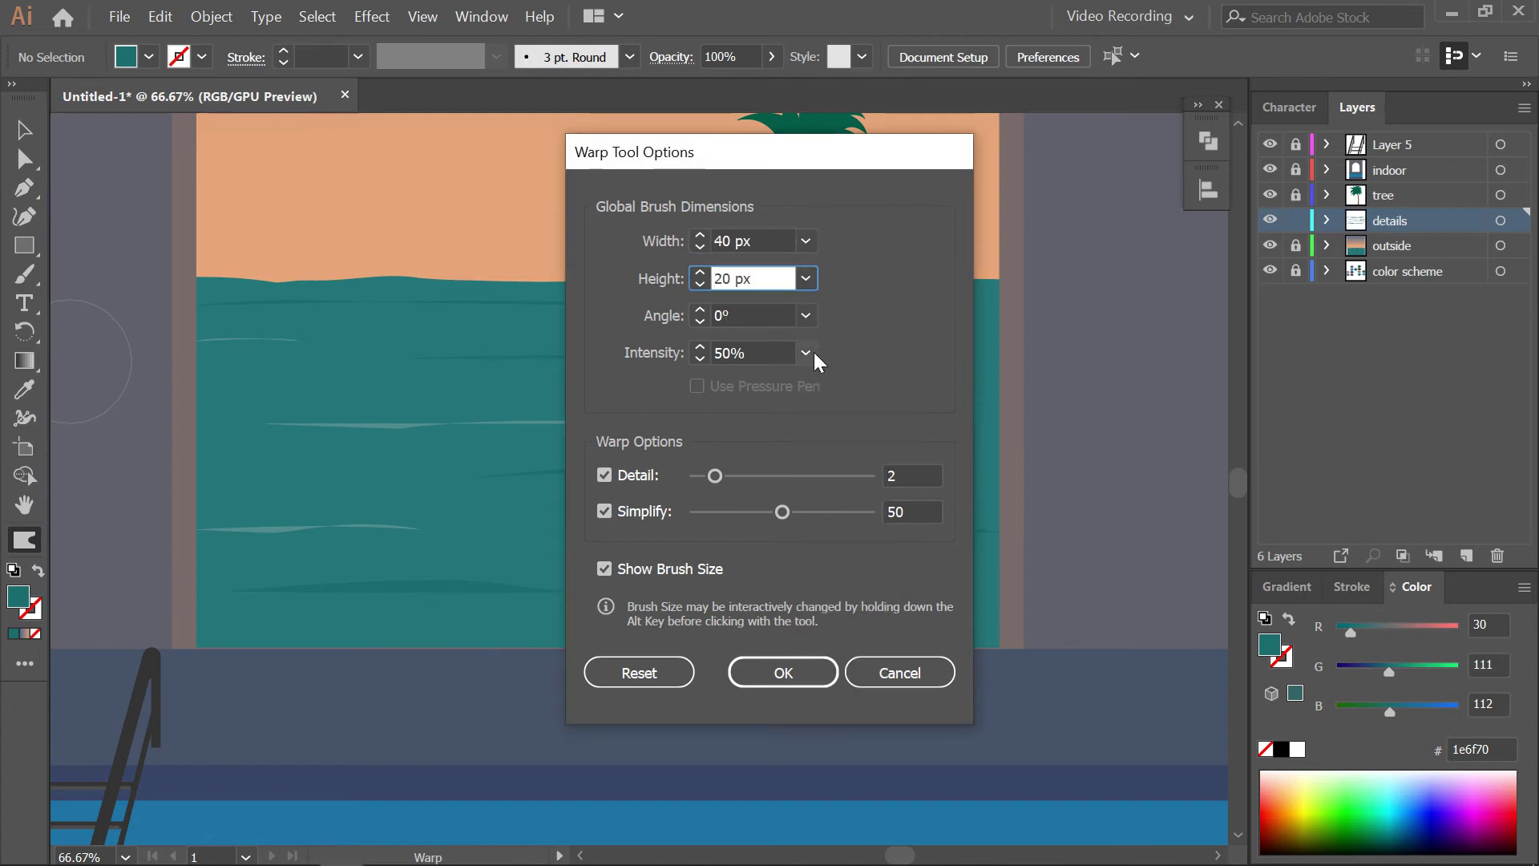
{"action": "left_click", "coordinate": [805, 352]}
{"action": "left_click", "coordinate": [824, 456]}
Warp the reflected palm trunk and leaves into wavy, rippling shapes
{"action": "key", "text": "Return"}
{"action": "scroll", "coordinate": [255, 341], "scroll_direction": "up", "scroll_amount": 2}
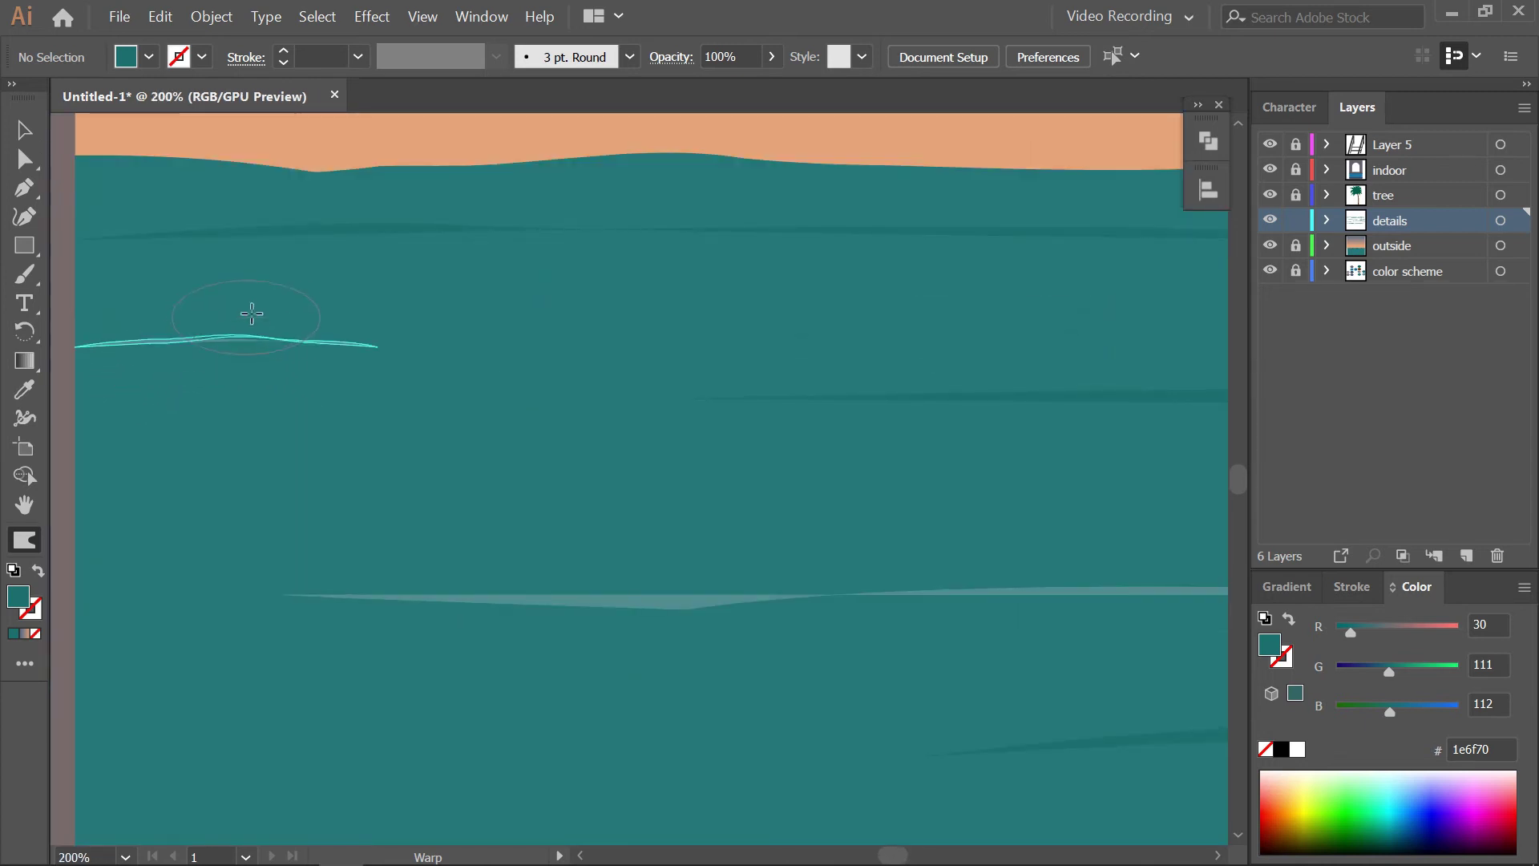
{"action": "scroll", "coordinate": [646, 299], "scroll_direction": "up", "scroll_amount": 2}
{"action": "mouse_move", "coordinate": [778, 333]}
{"action": "left_mouse_down"}
{"action": "mouse_move", "coordinate": [560, 355]}
{"action": "mouse_move", "coordinate": [80, 264]}
{"action": "left_mouse_up"}
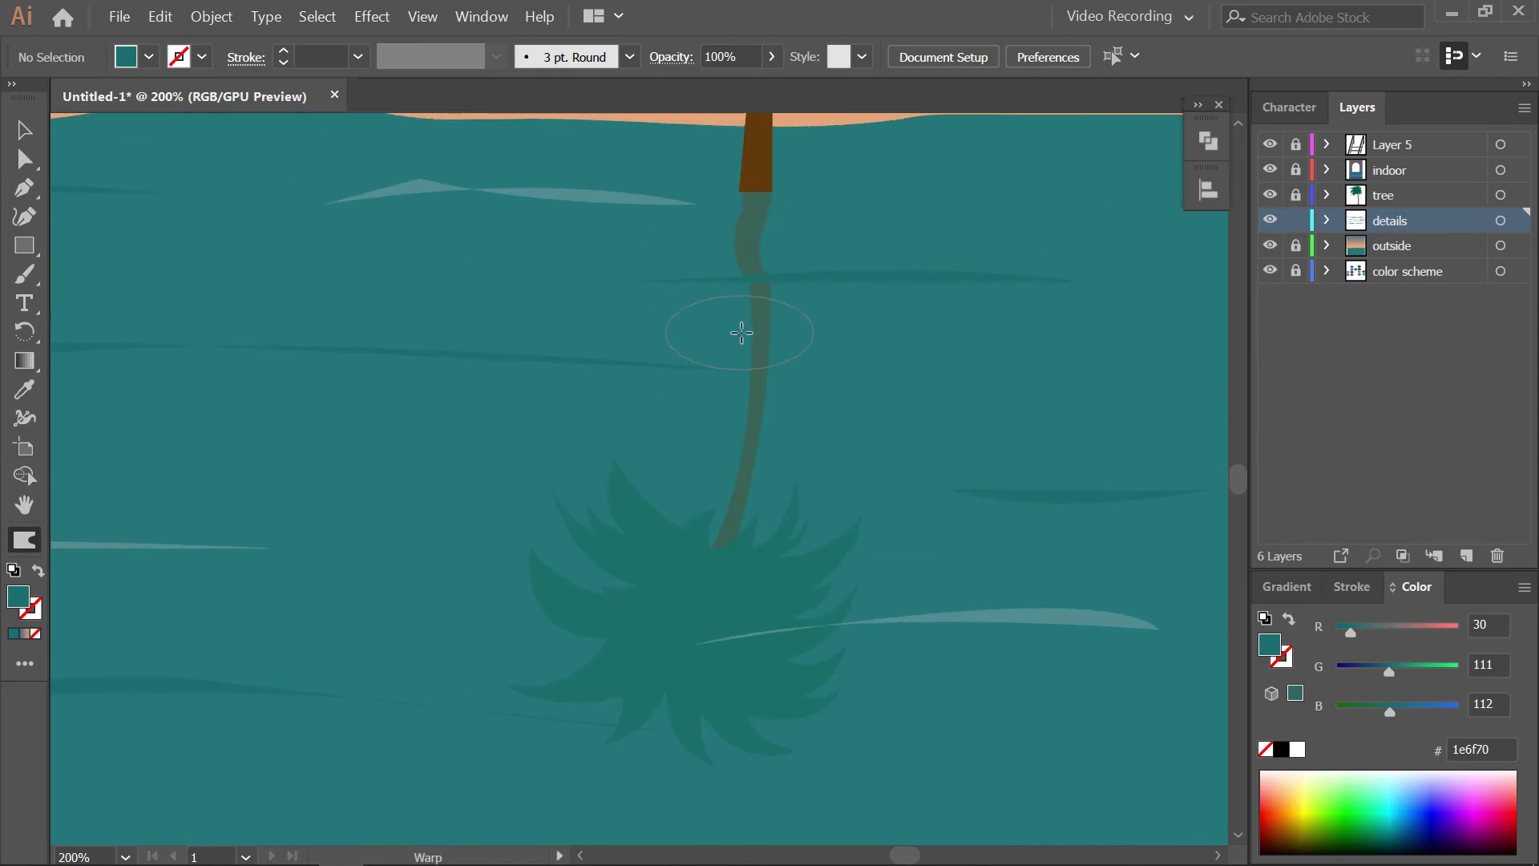
{"action": "left_click_drag", "start_coordinate": [770, 451], "coordinate": [764, 316]}
{"action": "mouse_move", "coordinate": [762, 376]}
{"action": "left_mouse_down"}
{"action": "mouse_move", "coordinate": [776, 483]}
{"action": "mouse_move", "coordinate": [720, 442]}
{"action": "left_mouse_up"}
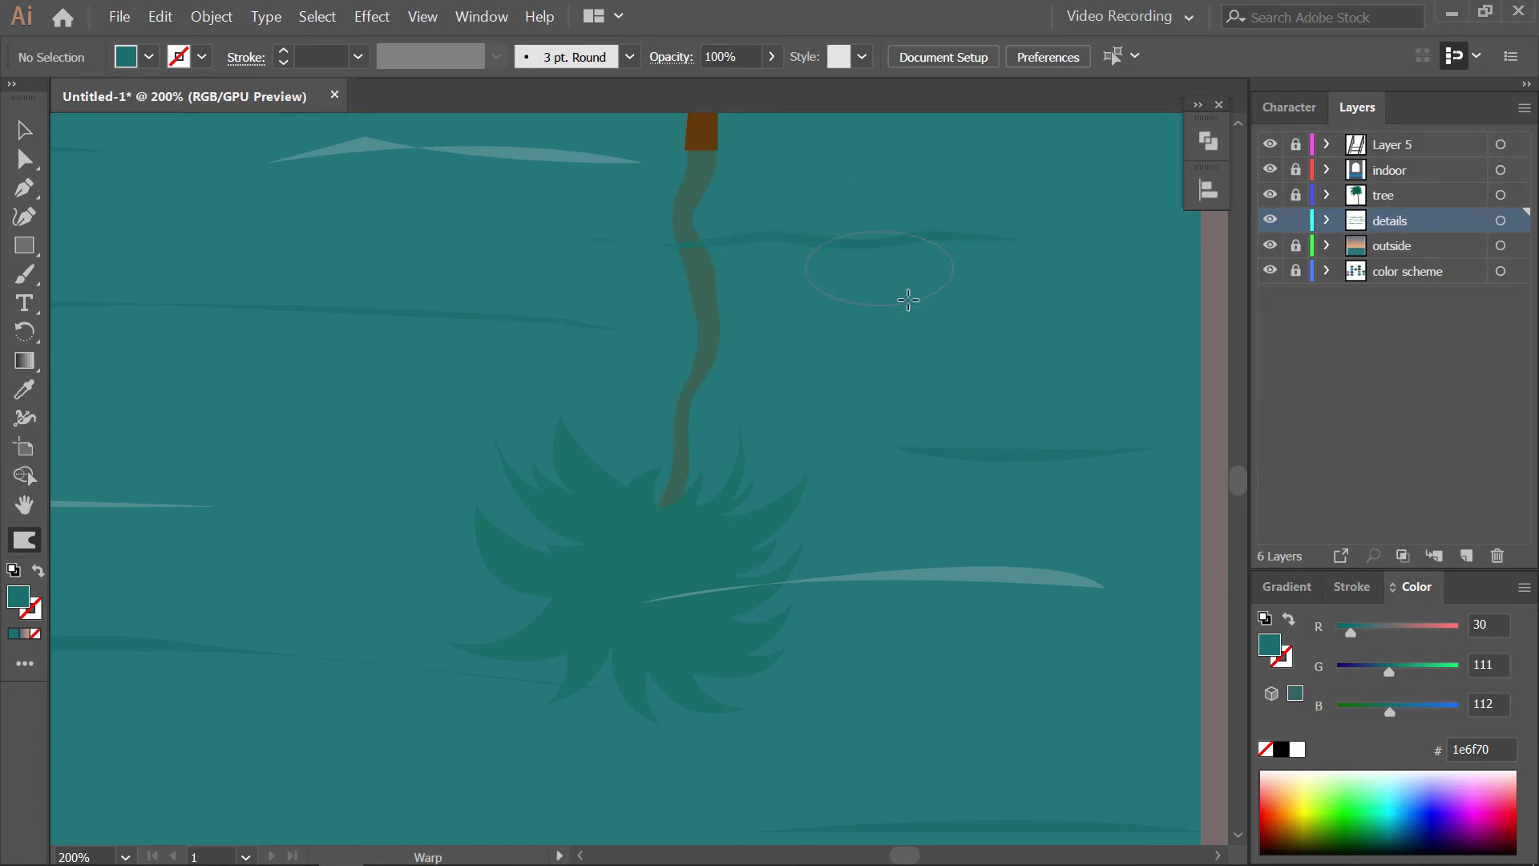
{"action": "scroll", "coordinate": [908, 300], "scroll_direction": "down", "scroll_amount": 3}
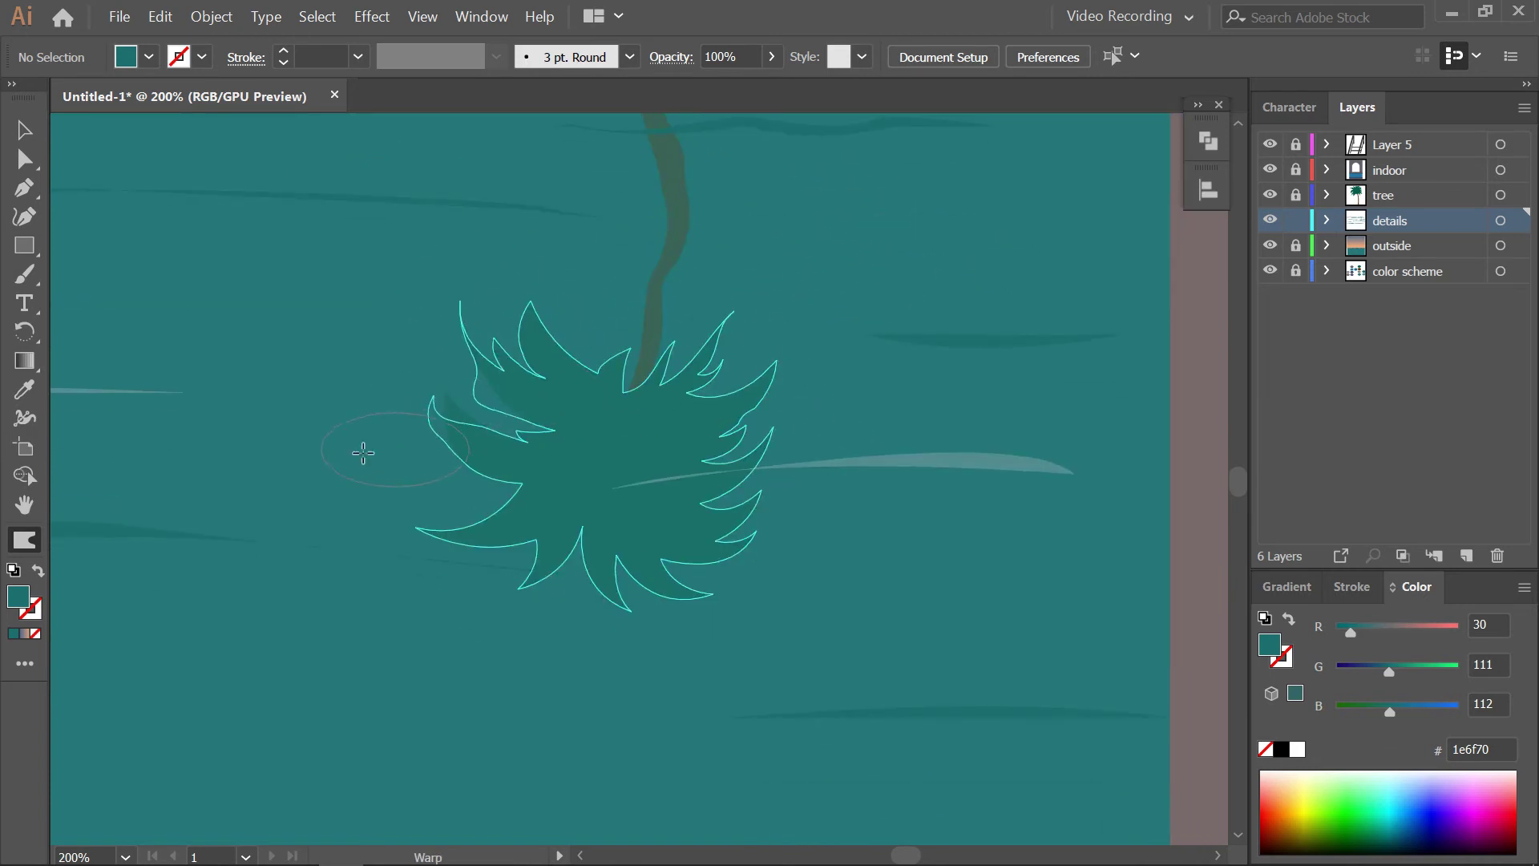
{"action": "left_click_drag", "start_coordinate": [762, 481], "coordinate": [682, 350]}
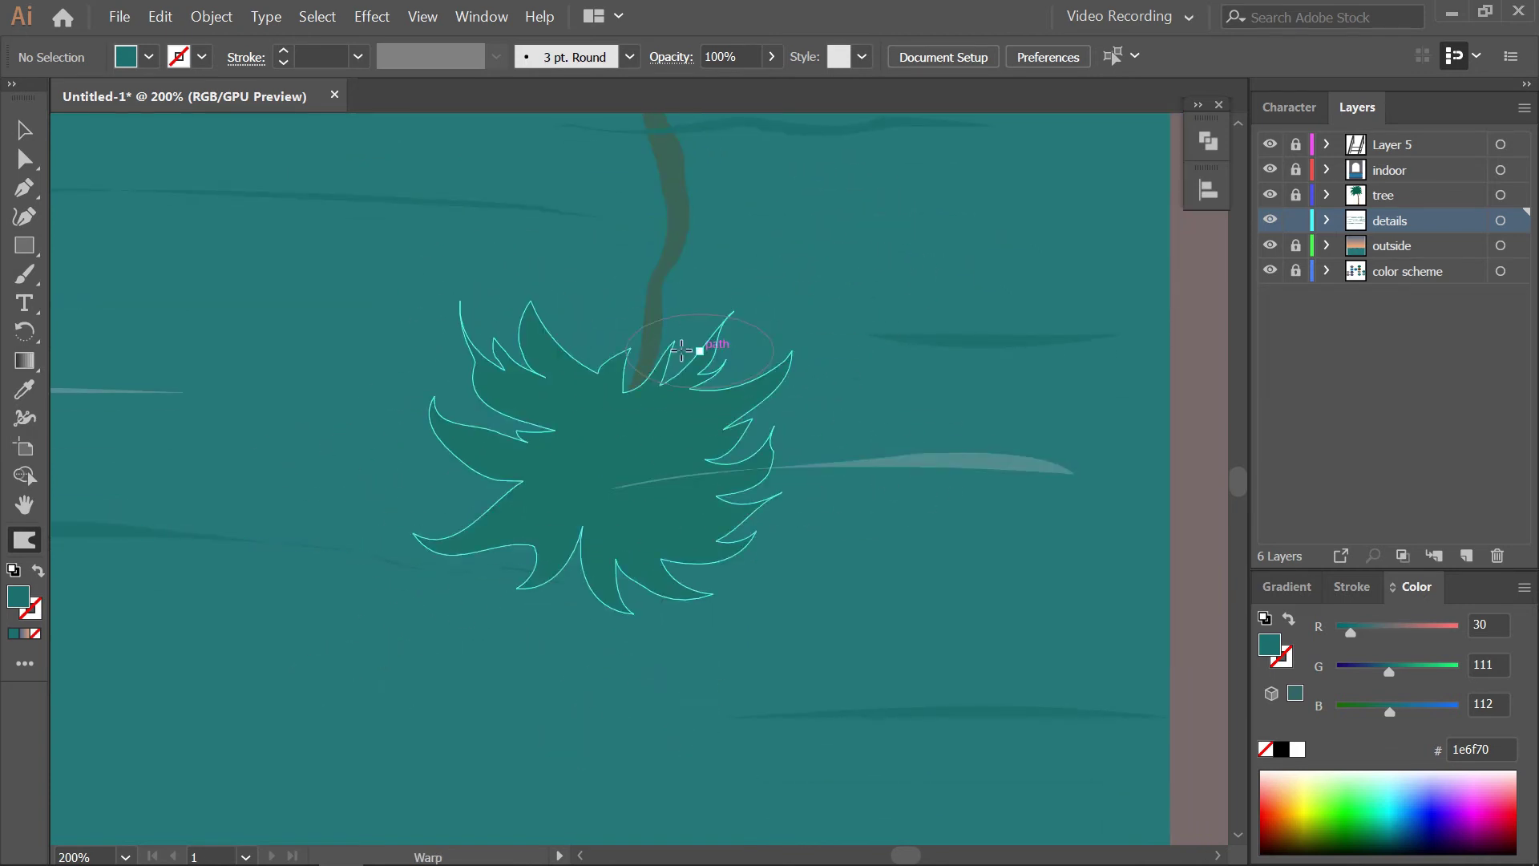
{"action": "scroll", "coordinate": [802, 432], "scroll_direction": "down", "scroll_amount": 3}
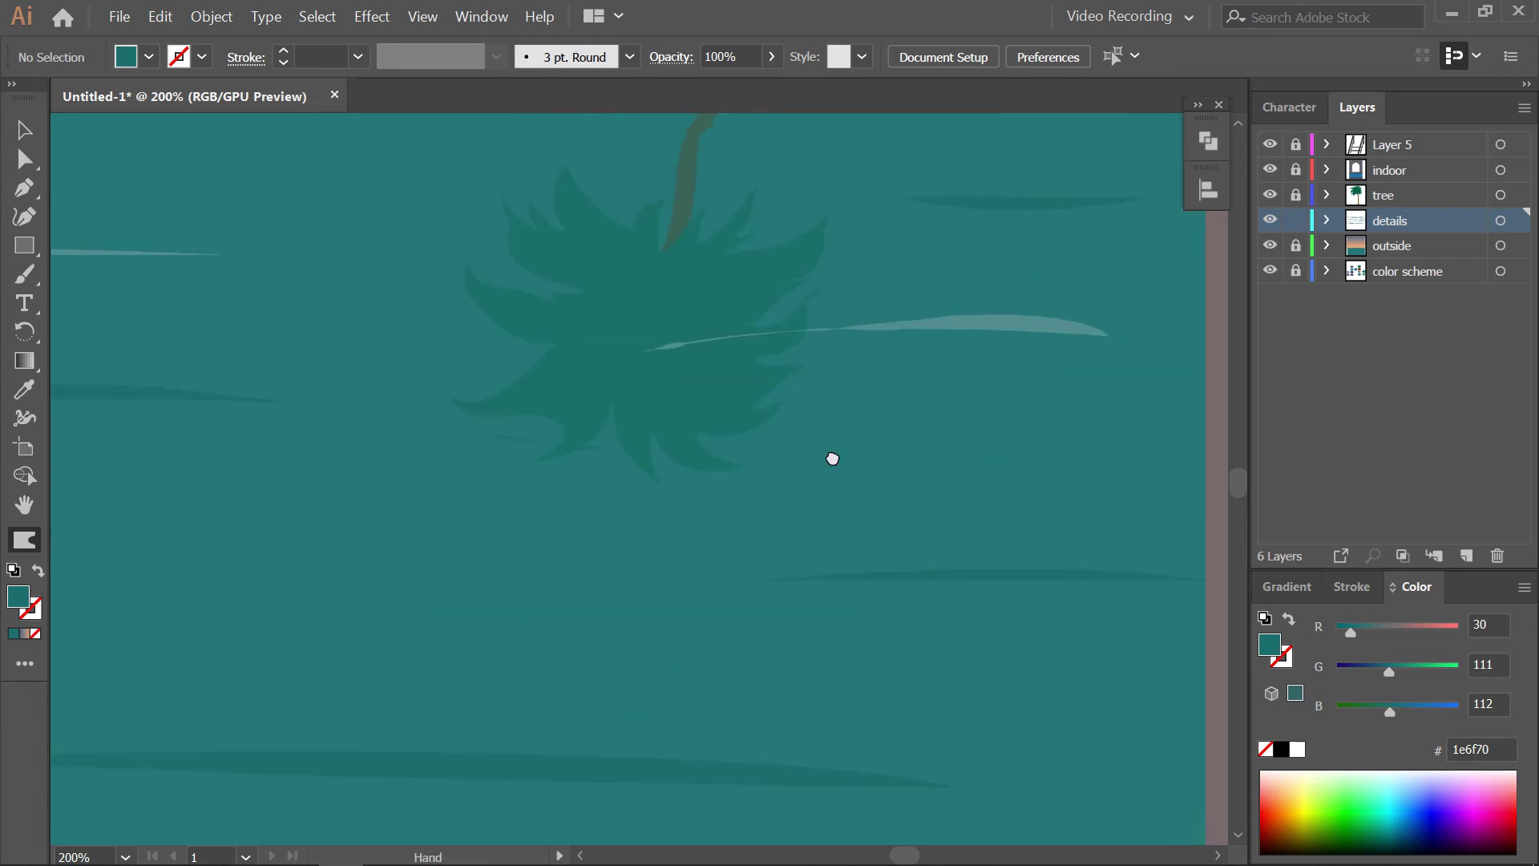
{"action": "scroll", "coordinate": [832, 459], "scroll_direction": "down", "scroll_amount": 2}
{"action": "scroll", "coordinate": [838, 453], "scroll_direction": "down", "scroll_amount": 2}
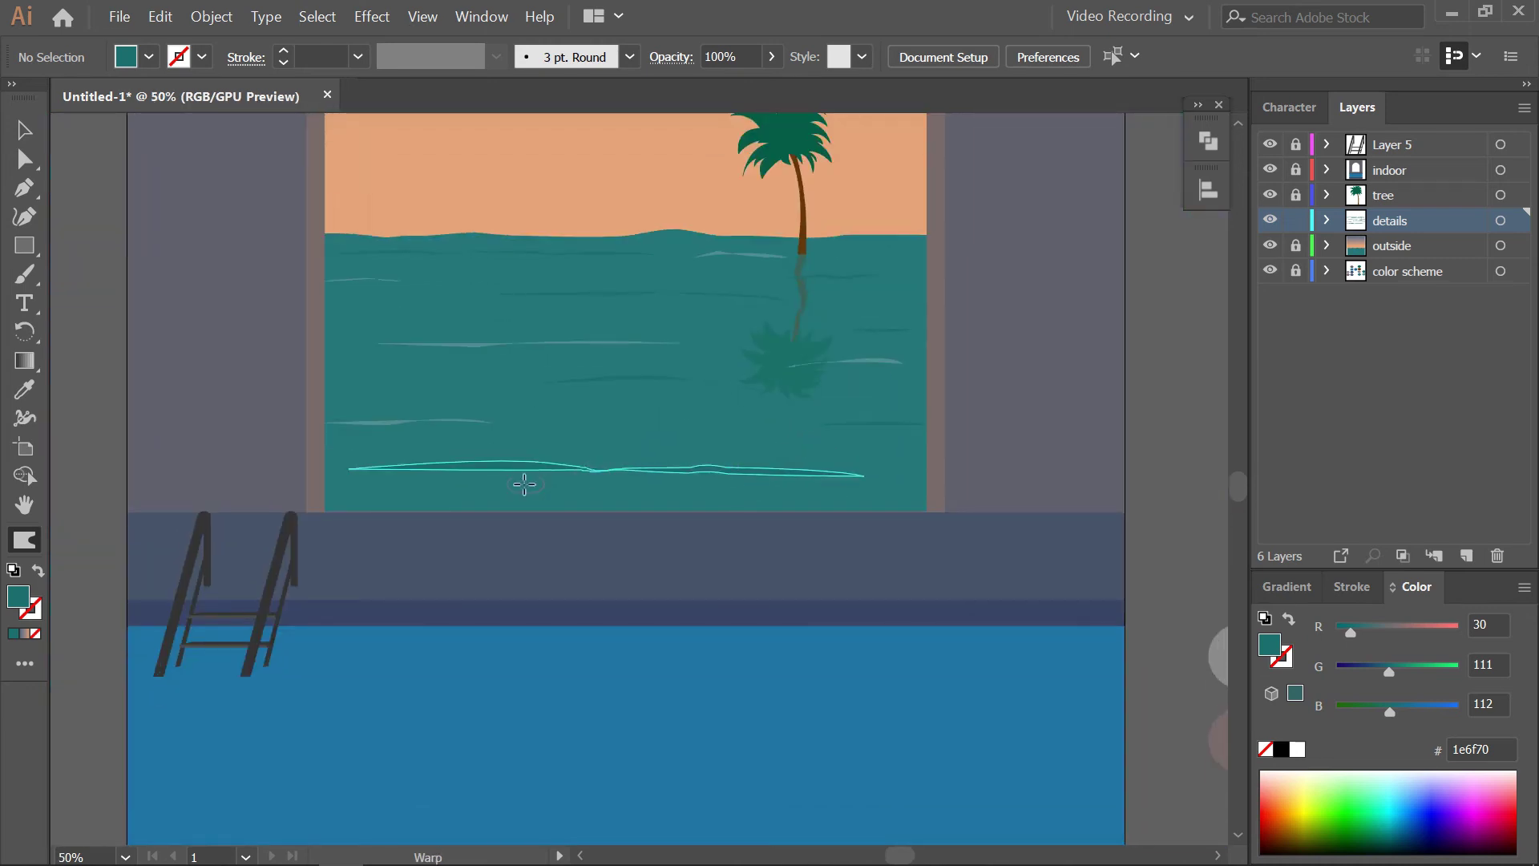
{"action": "left_click_drag", "start_coordinate": [622, 499], "coordinate": [738, 329]}
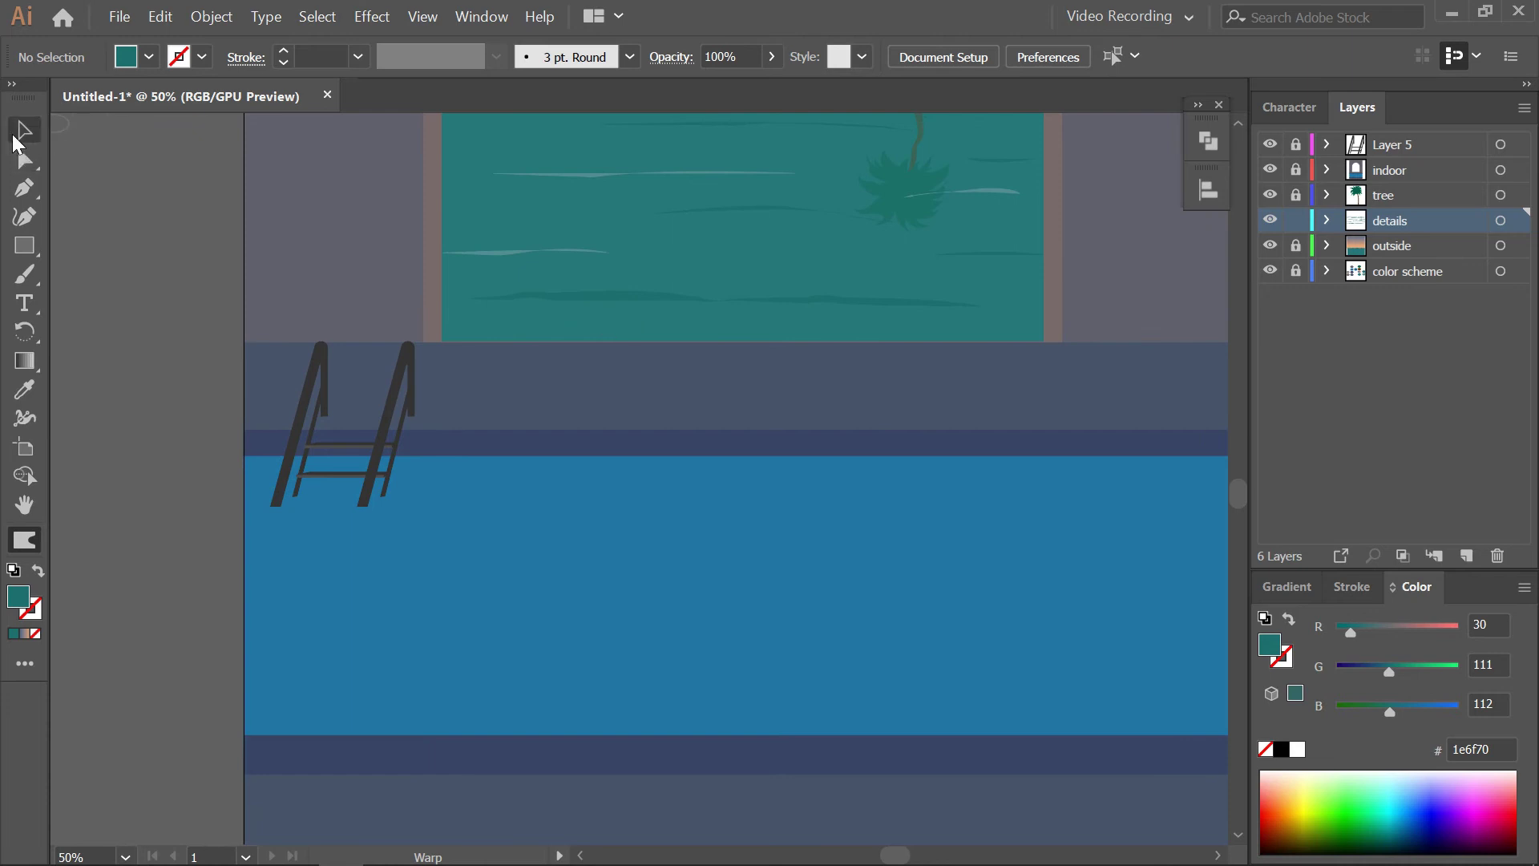
{"action": "left_click", "coordinate": [18, 143]}
{"action": "scroll", "coordinate": [502, 540], "scroll_direction": "up", "scroll_amount": 3}
{"action": "scroll", "coordinate": [502, 540], "scroll_direction": "down", "scroll_amount": 1}
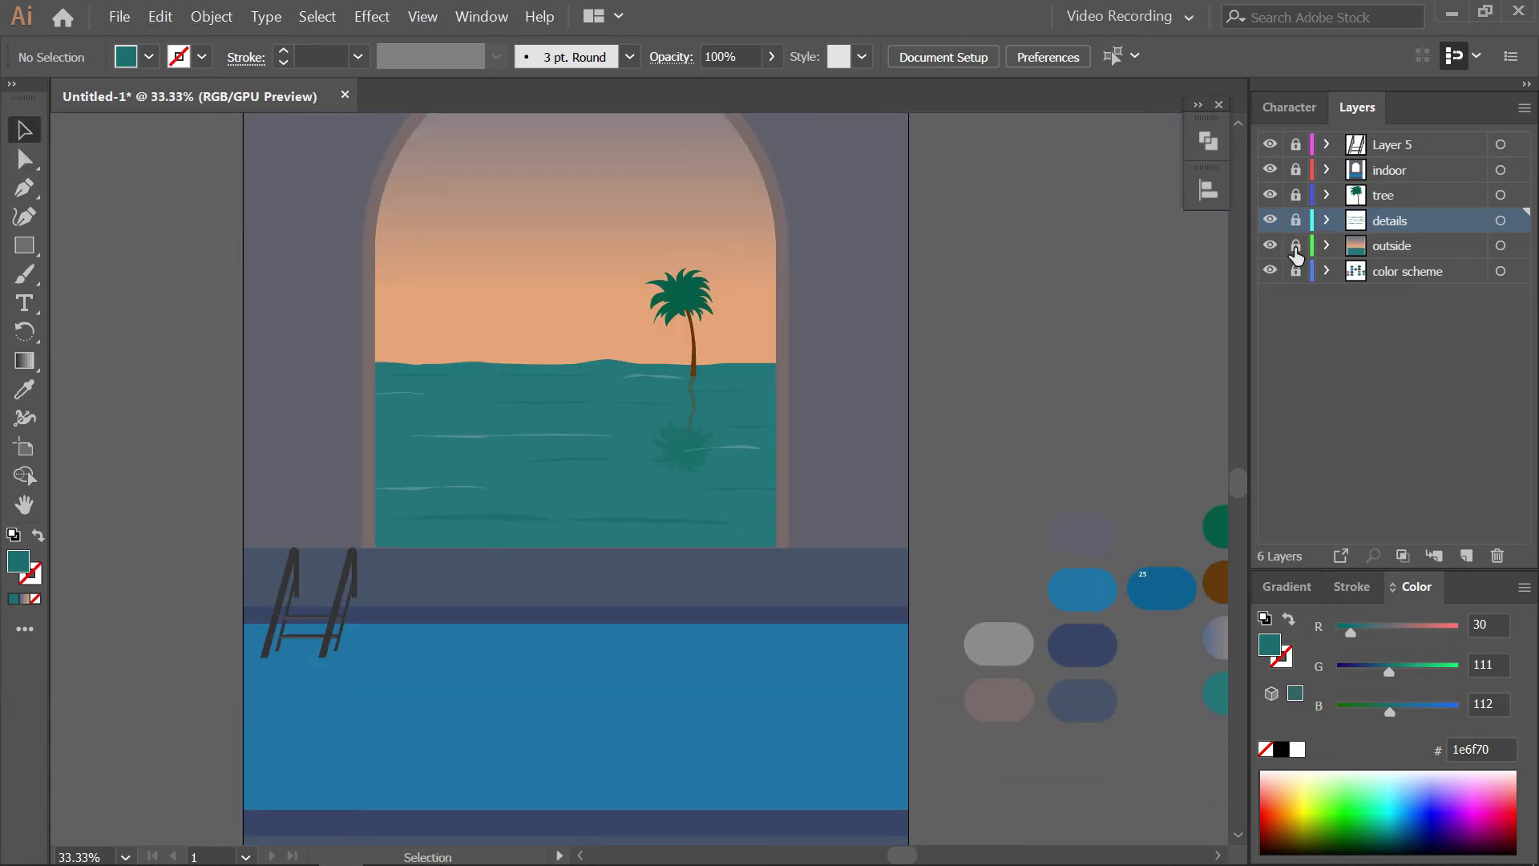
Unlock the indoor layer and copy the sky gradient onto the arch frame with the Eyedropper
{"action": "left_click", "coordinate": [1296, 169]}
{"action": "scroll", "coordinate": [822, 377], "scroll_direction": "up", "scroll_amount": 1}
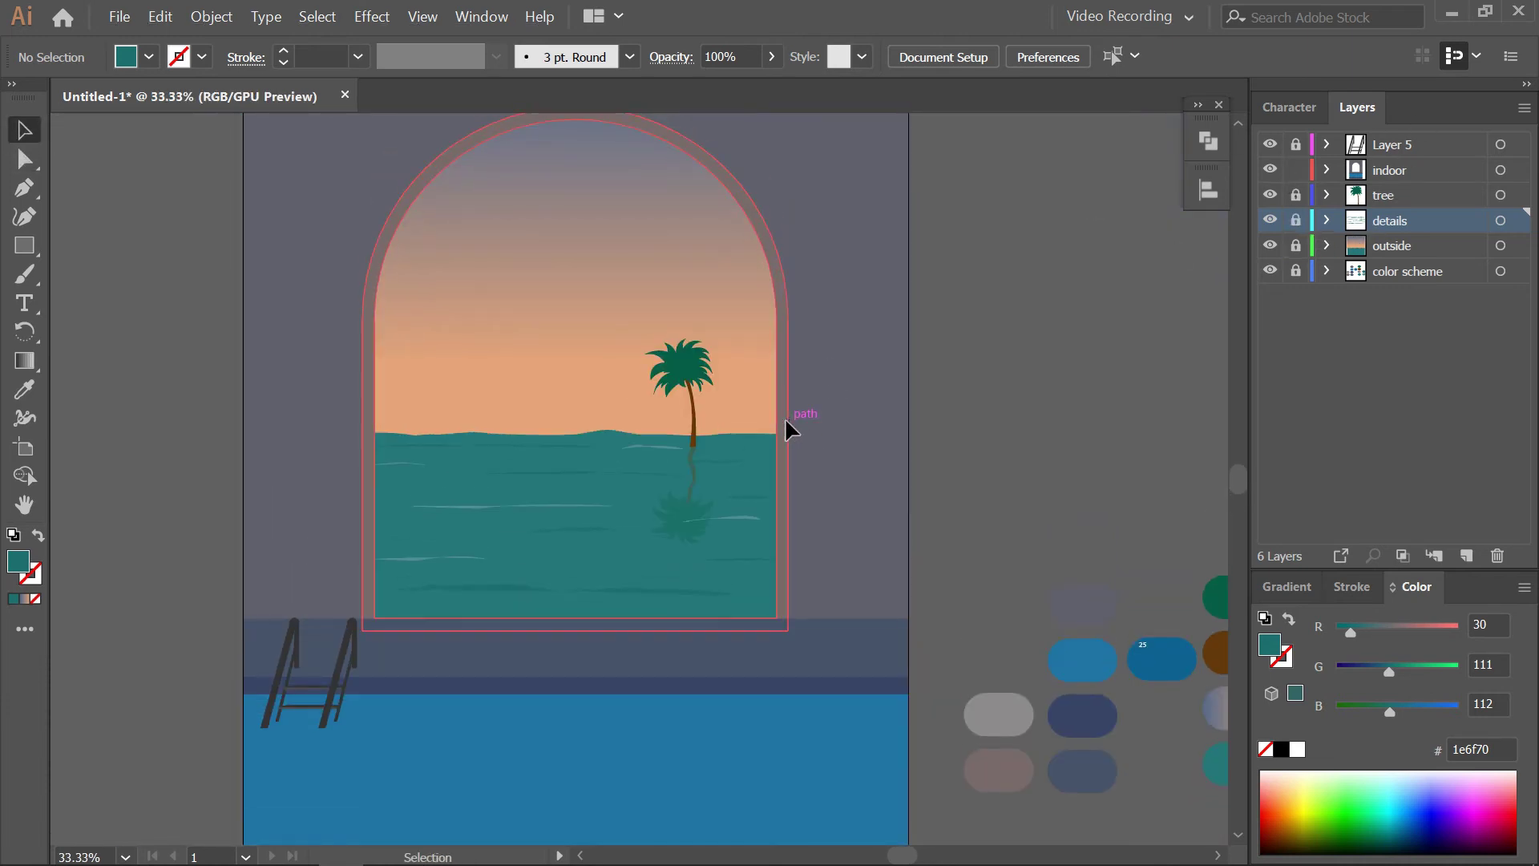
{"action": "left_click", "coordinate": [786, 417]}
{"action": "scroll", "coordinate": [1086, 555], "scroll_direction": "right", "scroll_amount": 2}
{"action": "key", "text": "i"}
{"action": "left_click", "coordinate": [449, 371]}
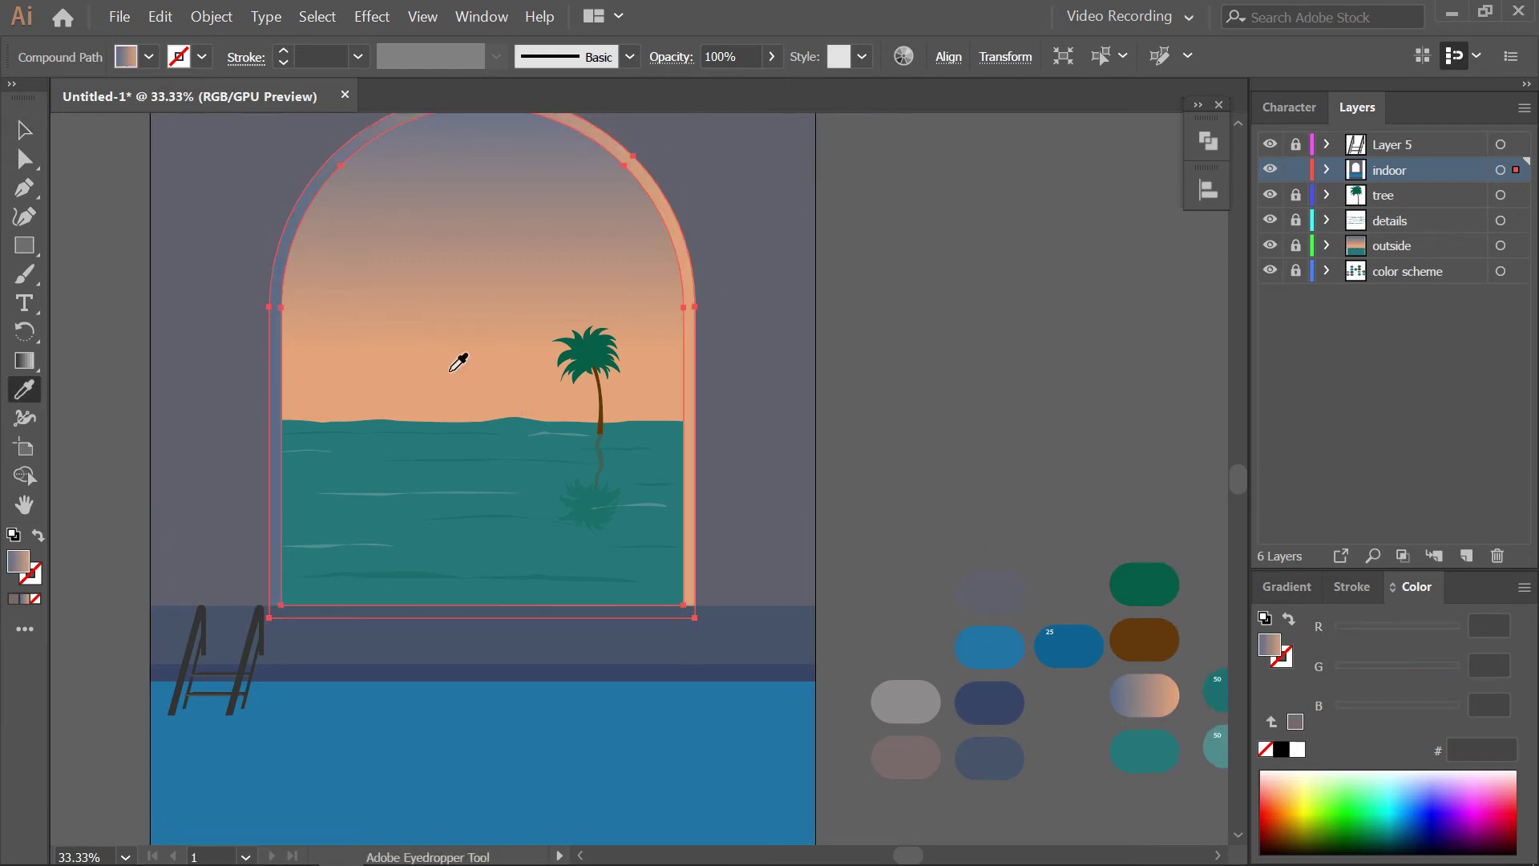
Reverse the arch's gradient direction and shift its midpoint toward the left
{"action": "left_click", "coordinate": [1288, 587]}
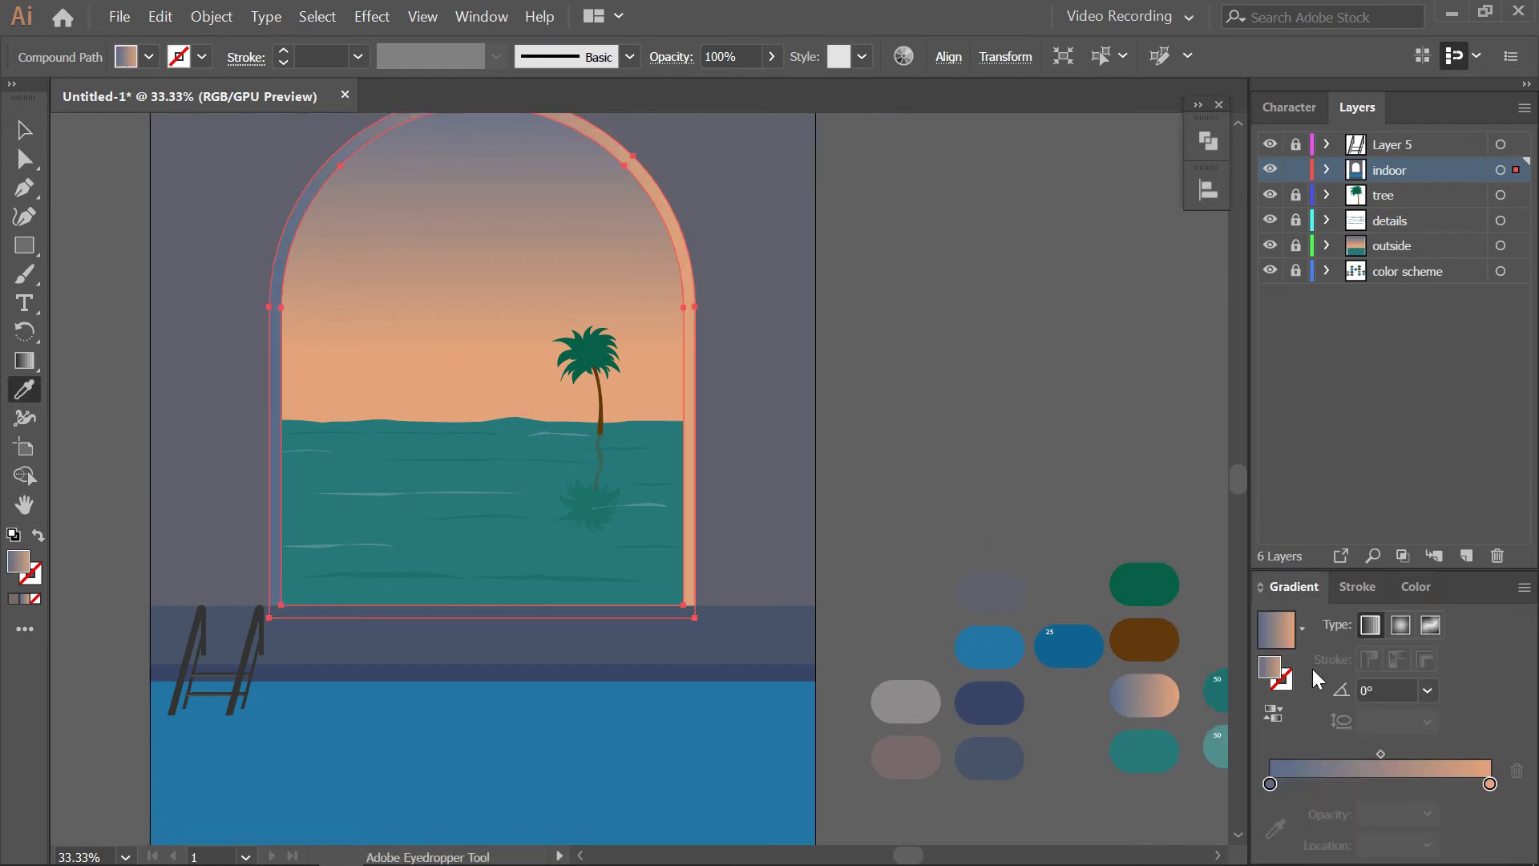
{"action": "left_click", "coordinate": [1276, 711]}
{"action": "left_click", "coordinate": [1491, 785]}
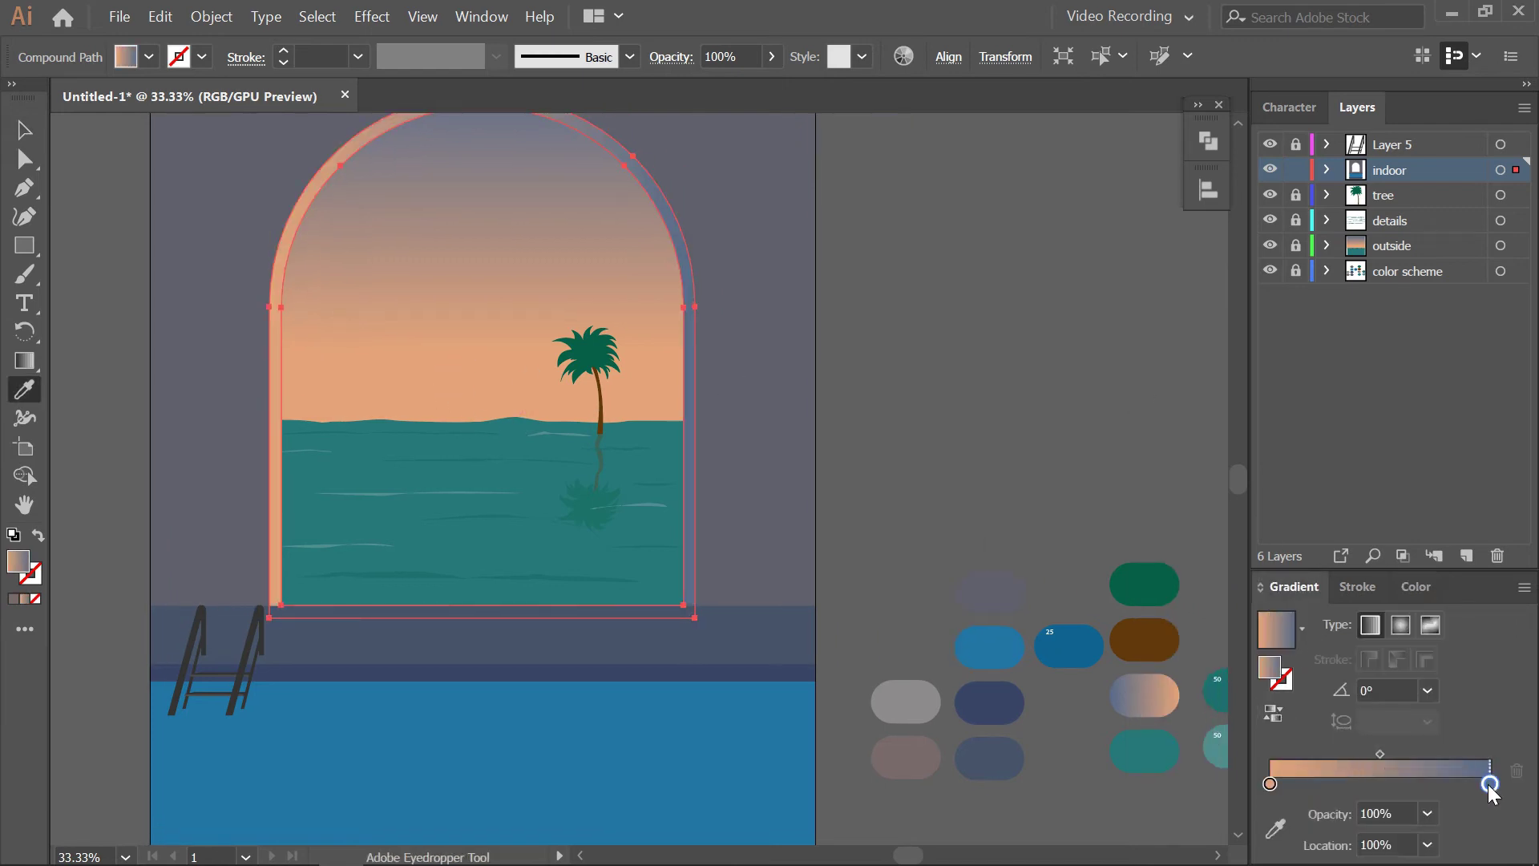
{"action": "left_click", "coordinate": [1283, 827]}
{"action": "left_click_drag", "start_coordinate": [483, 350], "coordinate": [418, 351]}
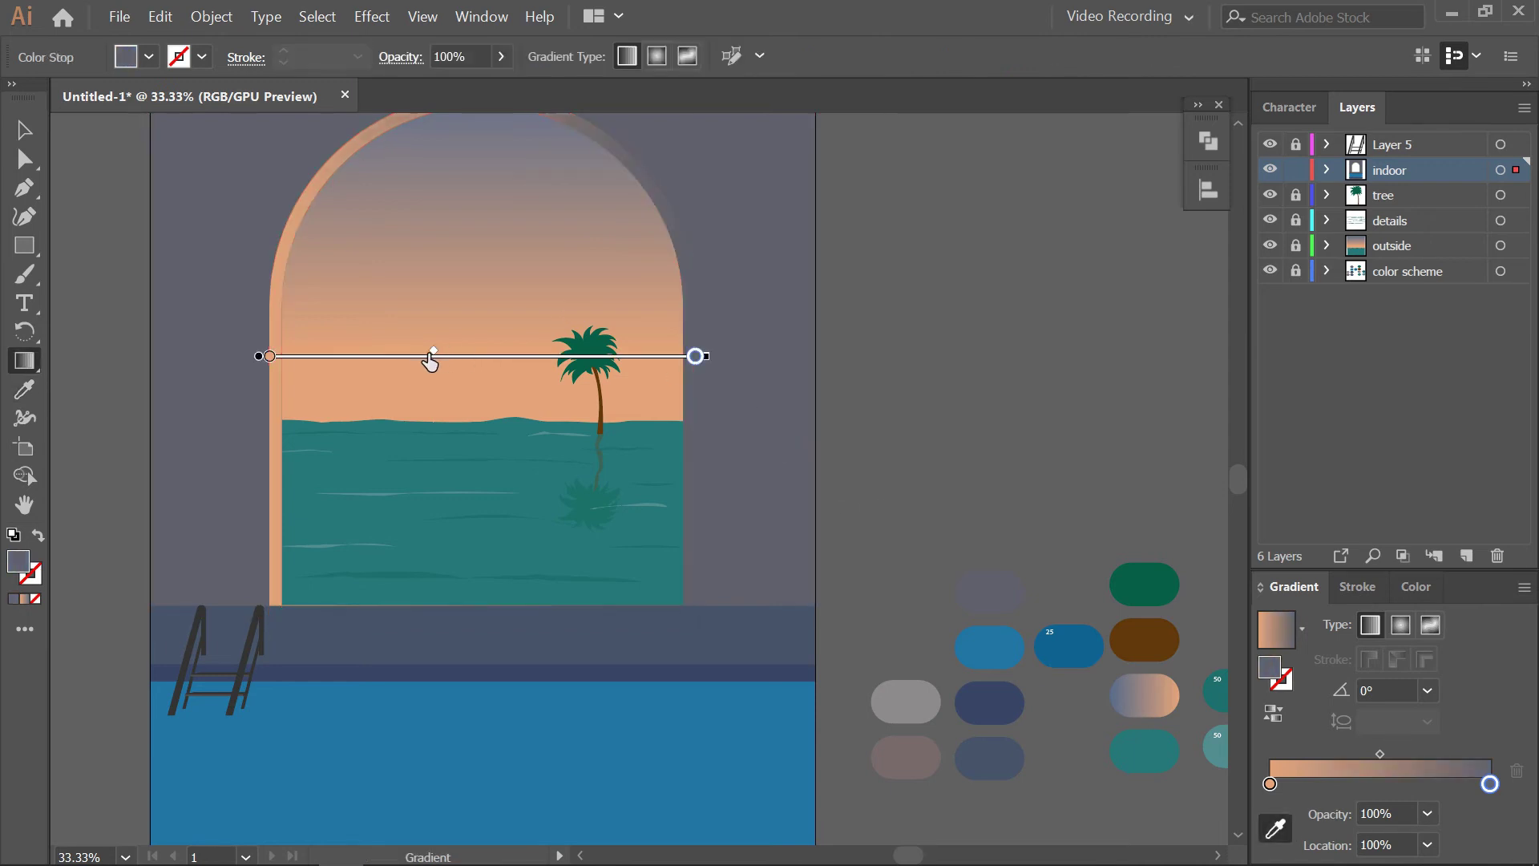
In HSB mode, lower the peach stop's saturation and fine-tune its brightness
{"action": "left_click", "coordinate": [1271, 784]}
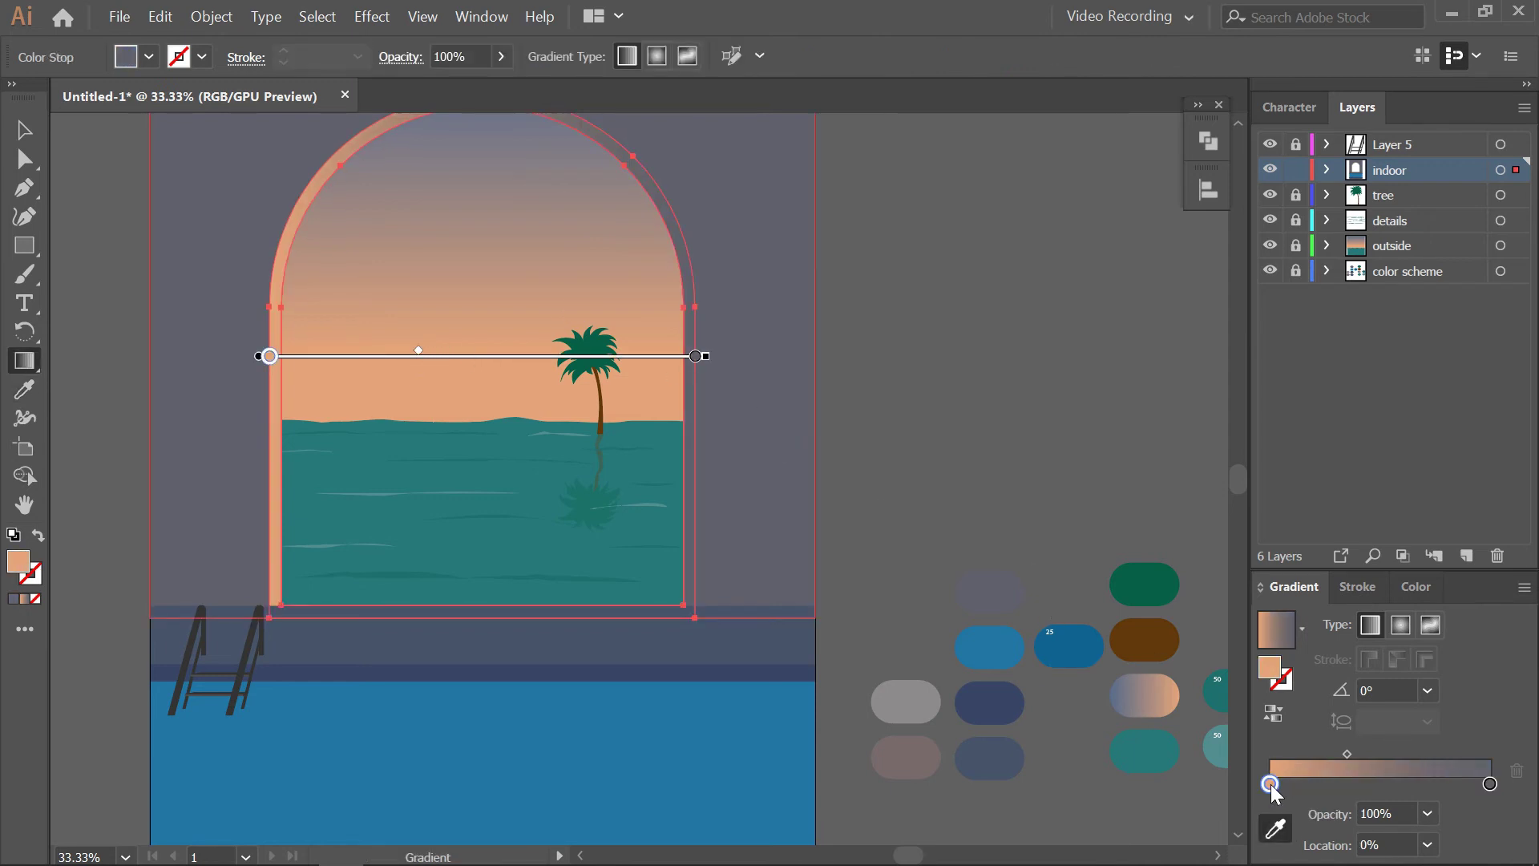
{"action": "left_click", "coordinate": [1415, 587]}
{"action": "left_click", "coordinate": [1525, 588]}
{"action": "left_click", "coordinate": [1408, 671]}
{"action": "left_click_drag", "start_coordinate": [1387, 671], "coordinate": [1388, 671]}
{"action": "left_click", "coordinate": [1434, 706]}
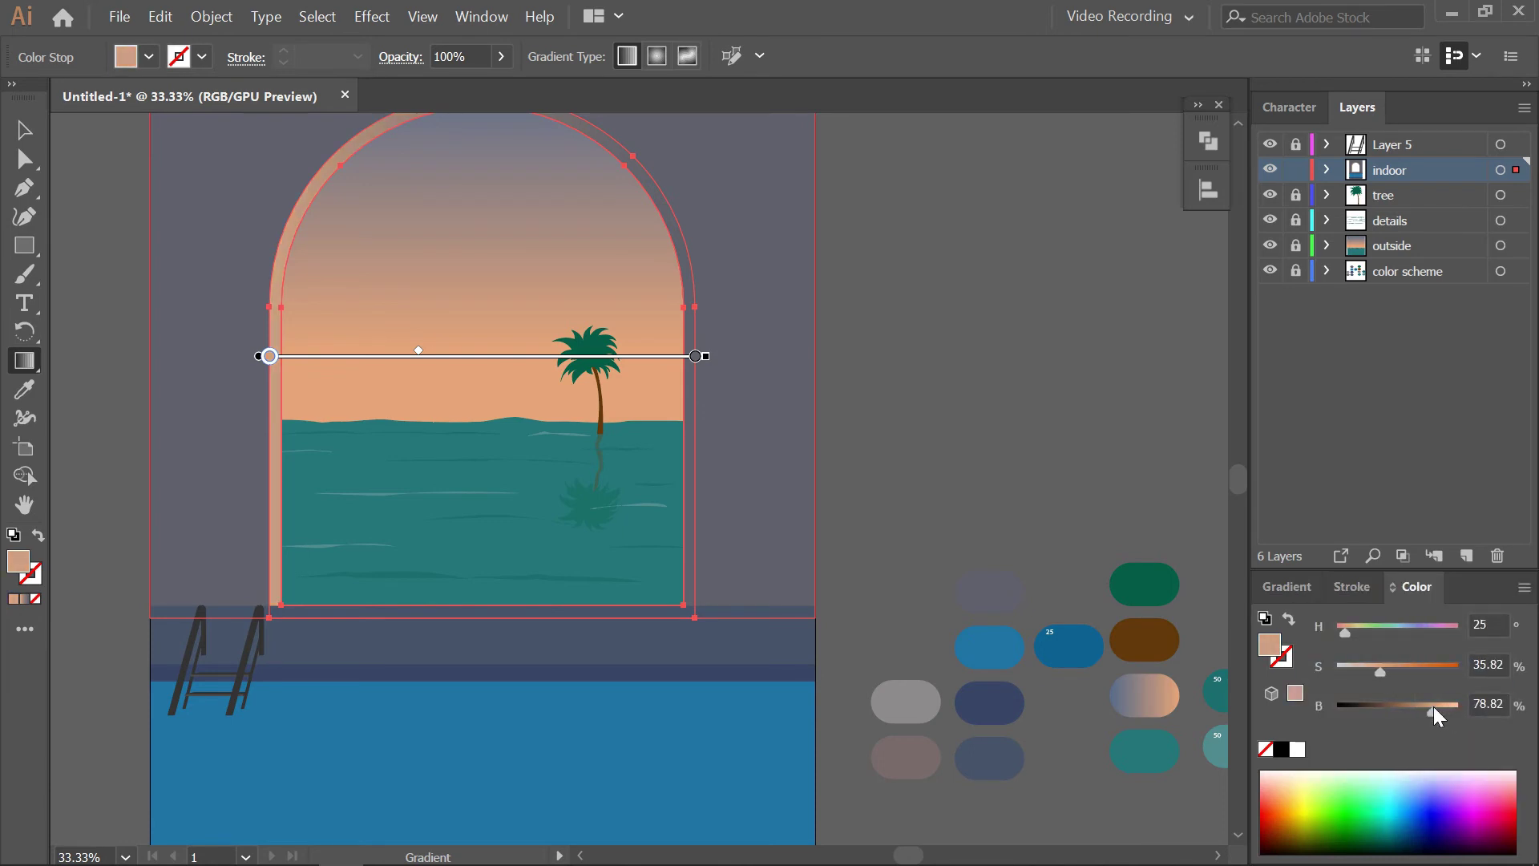
{"action": "left_click", "coordinate": [18, 141]}
Darken the arch frame's colour slightly with the colour sliders, then deselect and recentre
{"action": "left_click", "coordinate": [907, 363]}
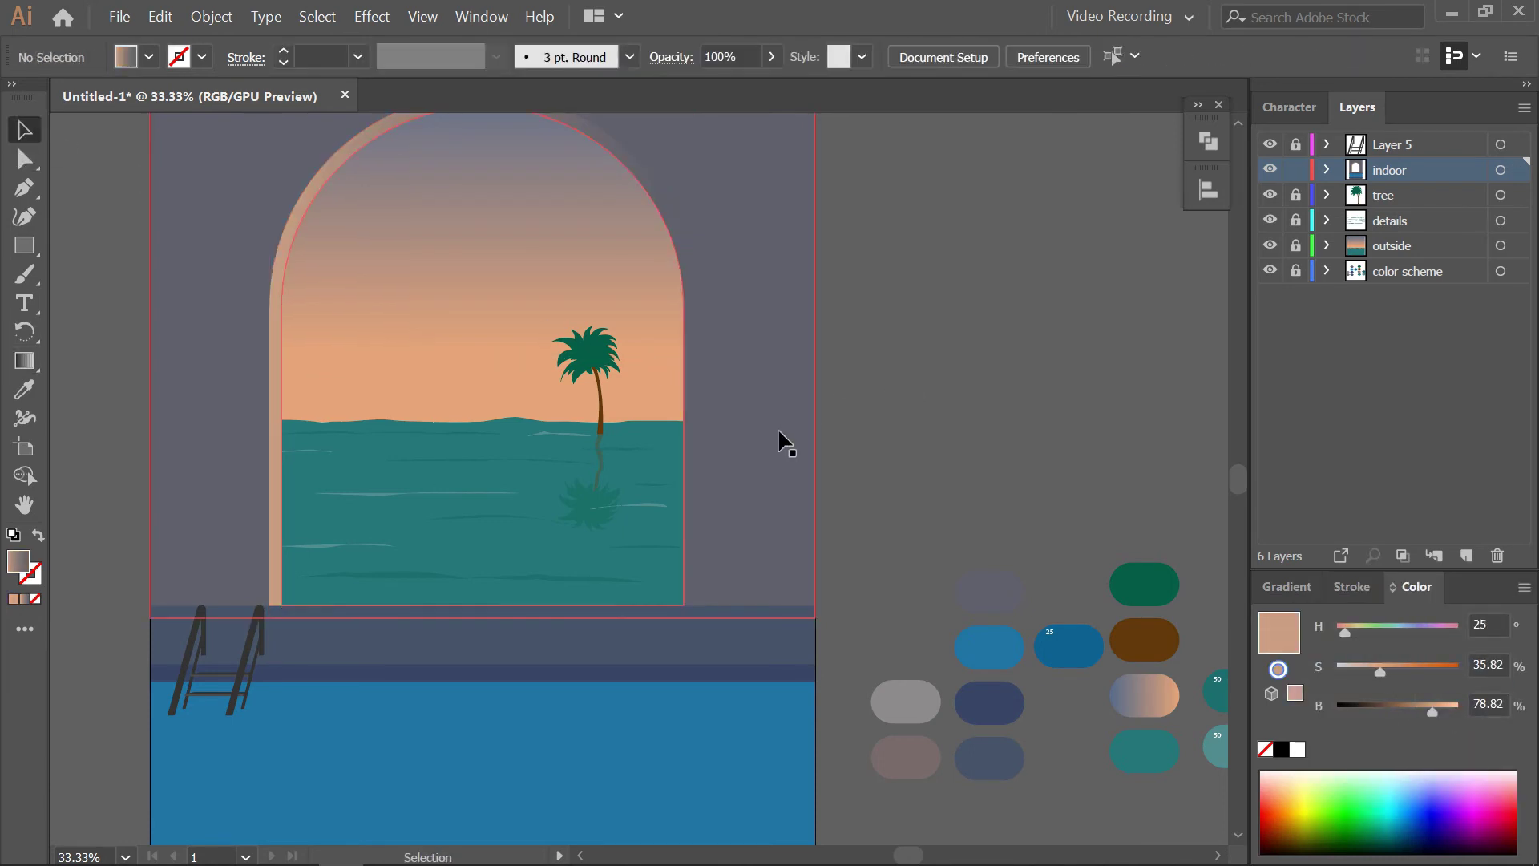
{"action": "left_click", "coordinate": [688, 475]}
{"action": "left_click", "coordinate": [1287, 586]}
{"action": "key", "text": "F6"}
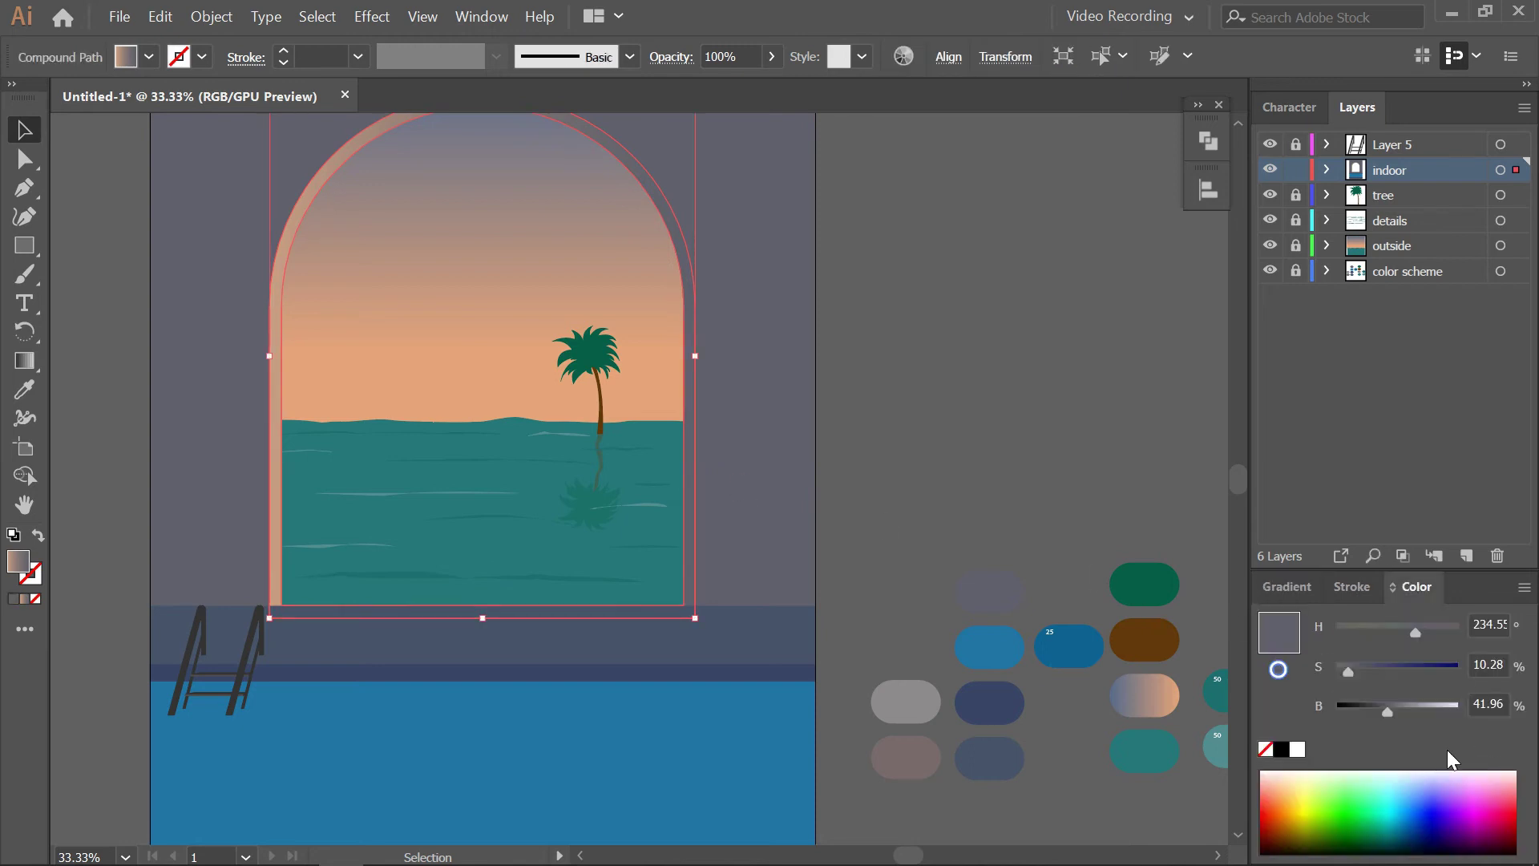
{"action": "left_click_drag", "start_coordinate": [1388, 712], "coordinate": [1382, 712]}
{"action": "left_click_drag", "start_coordinate": [1349, 670], "coordinate": [1353, 670]}
{"action": "left_click", "coordinate": [914, 367]}
{"action": "left_click_drag", "start_coordinate": [914, 367], "coordinate": [1002, 388]}
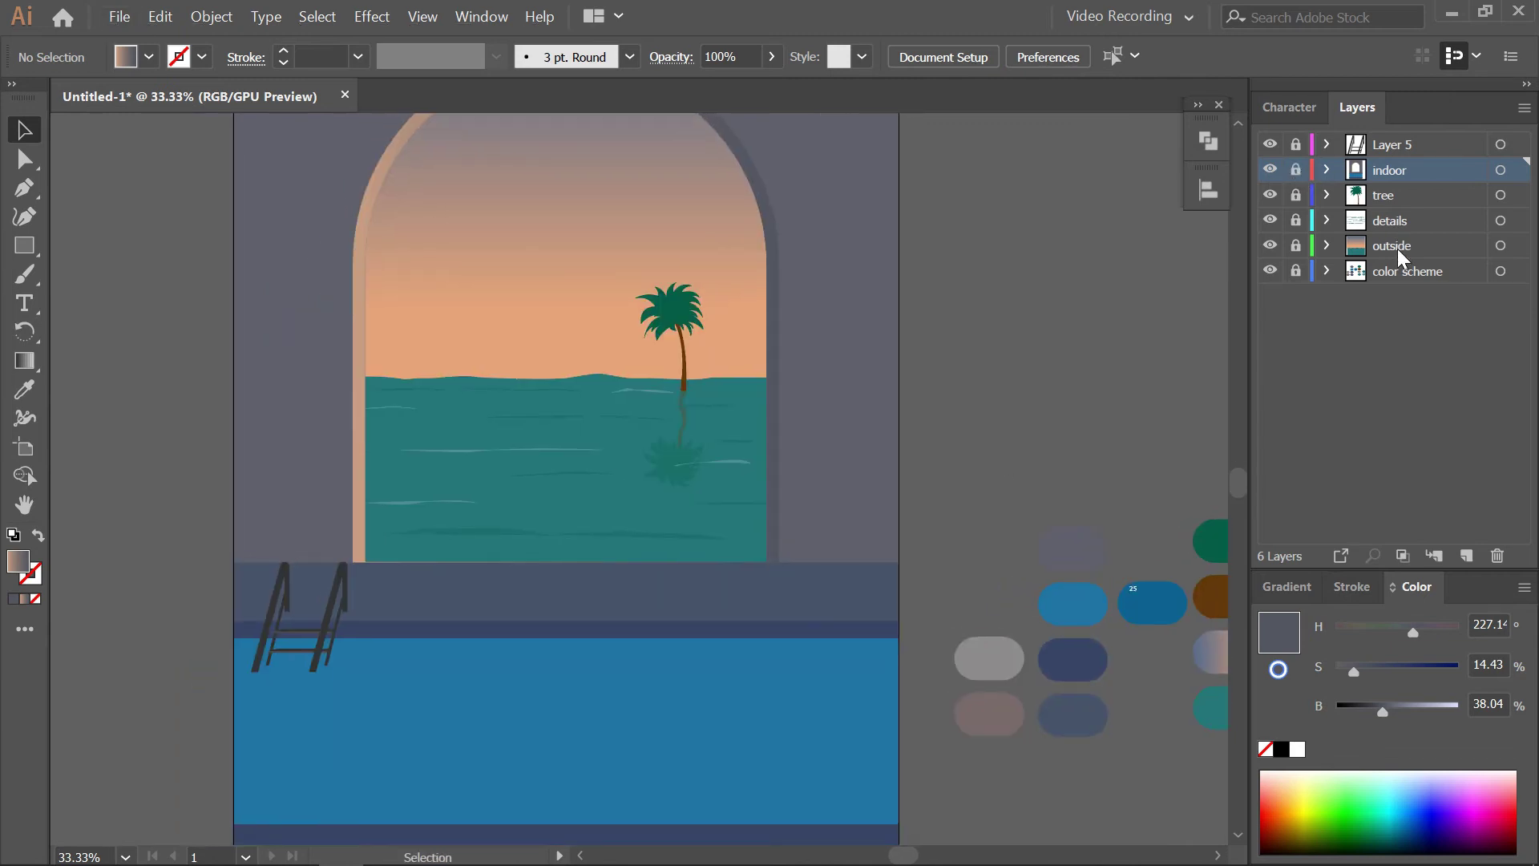
Add a new layer and lock the indoor shapes except the pool water
{"action": "left_click", "coordinate": [1466, 555]}
{"action": "mouse_move", "coordinate": [518, 725]}
{"action": "left_mouse_down"}
{"action": "mouse_move", "coordinate": [518, 588]}
{"action": "mouse_move", "coordinate": [598, 532]}
{"action": "left_mouse_up"}
{"action": "key", "text": "shift+e"}
{"action": "left_click", "coordinate": [1327, 195]}
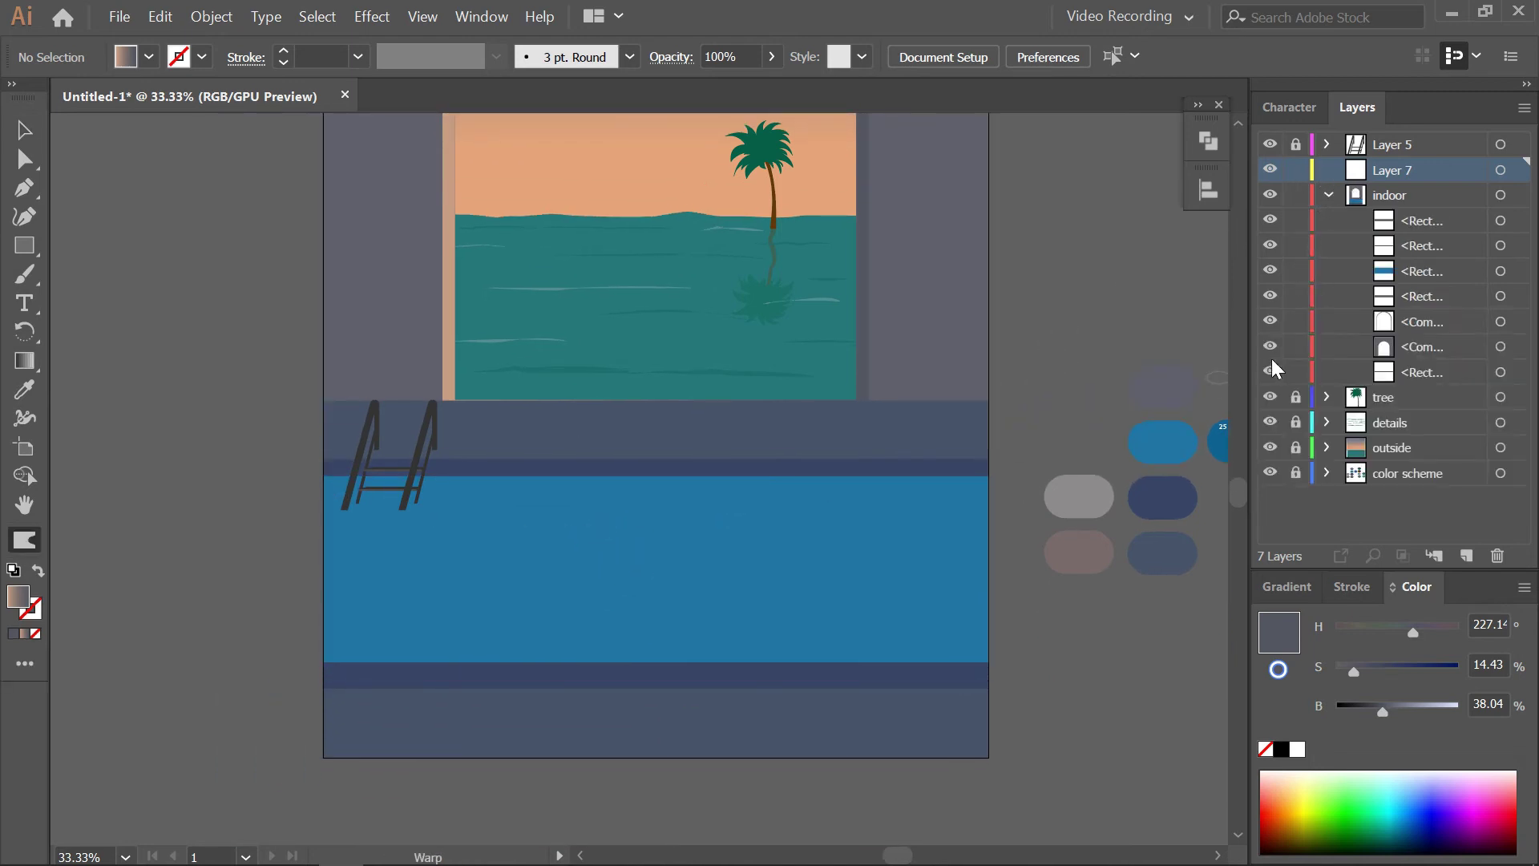
{"action": "left_click", "coordinate": [1296, 220]}
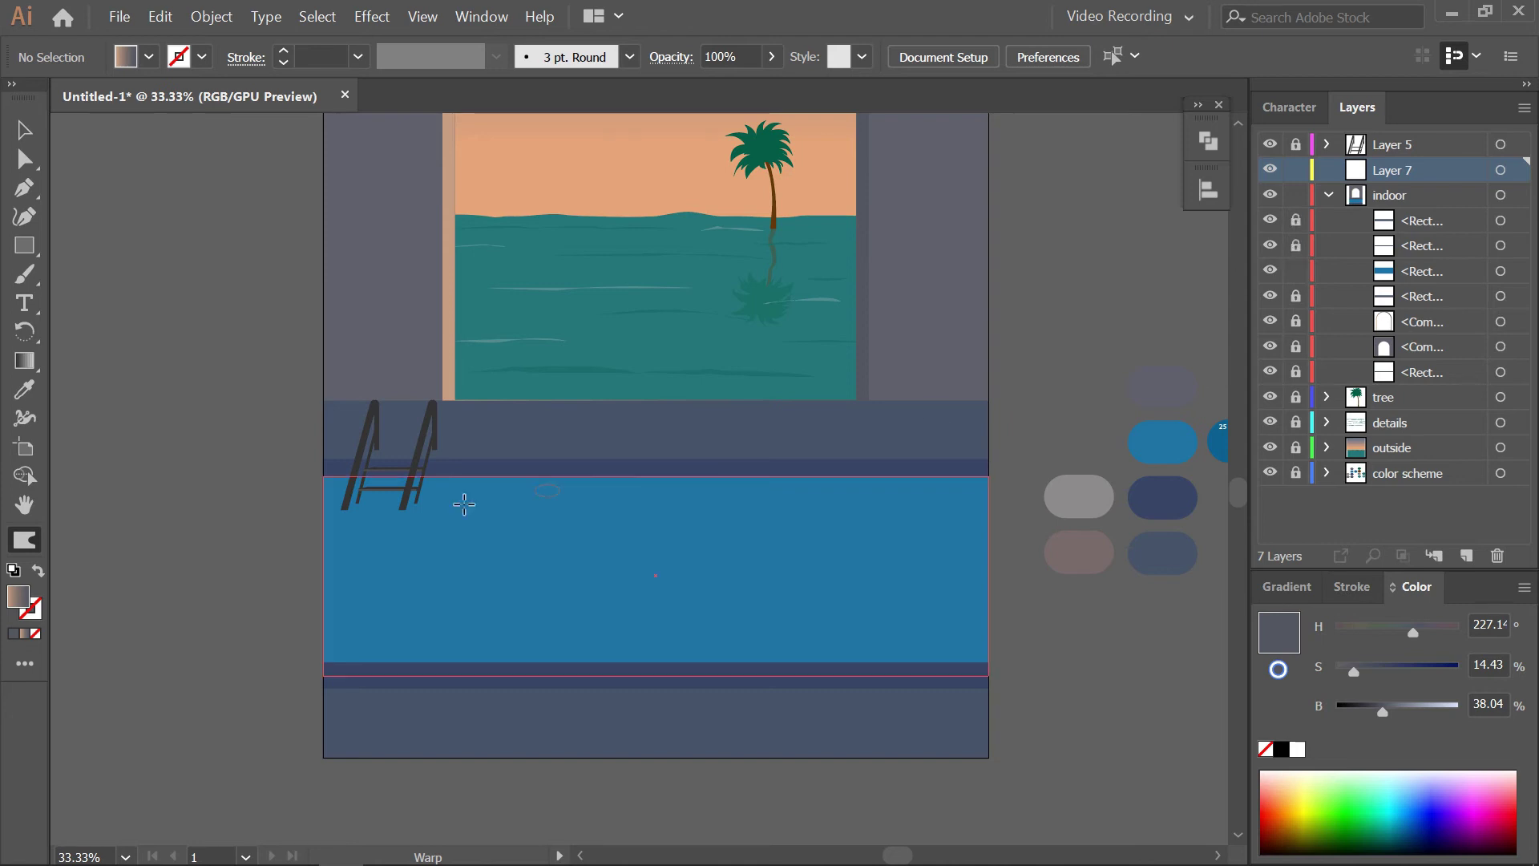
{"action": "scroll", "coordinate": [331, 543], "scroll_direction": "up", "scroll_amount": 3}
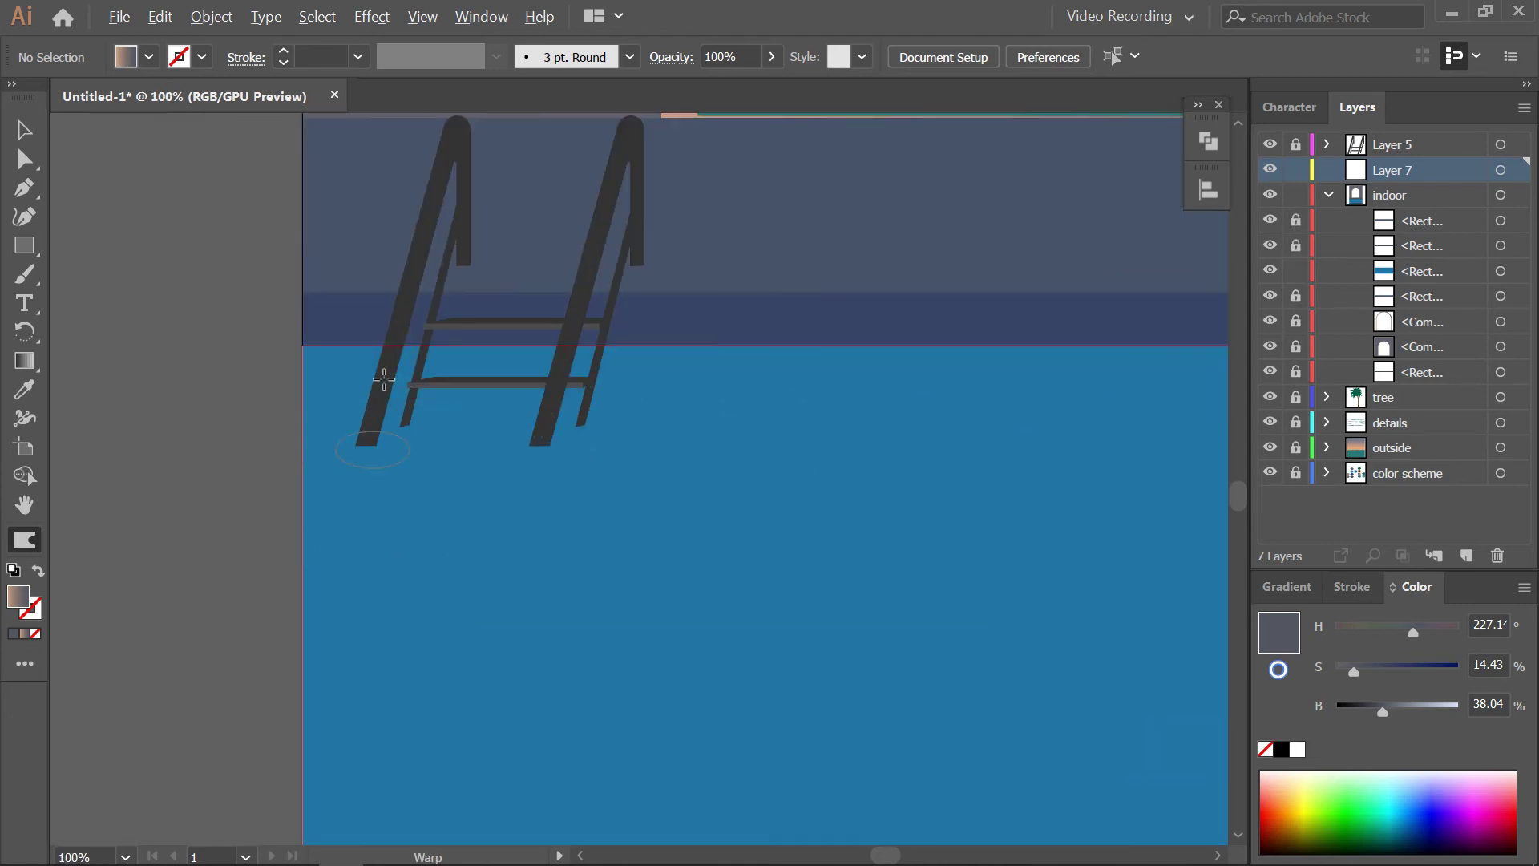
Set the warp brush height to 40 px and pick a new intensity
{"action": "double_click", "coordinate": [23, 541]}
{"action": "left_click", "coordinate": [806, 278]}
{"action": "left_click", "coordinate": [821, 398]}
{"action": "left_click", "coordinate": [805, 353]}
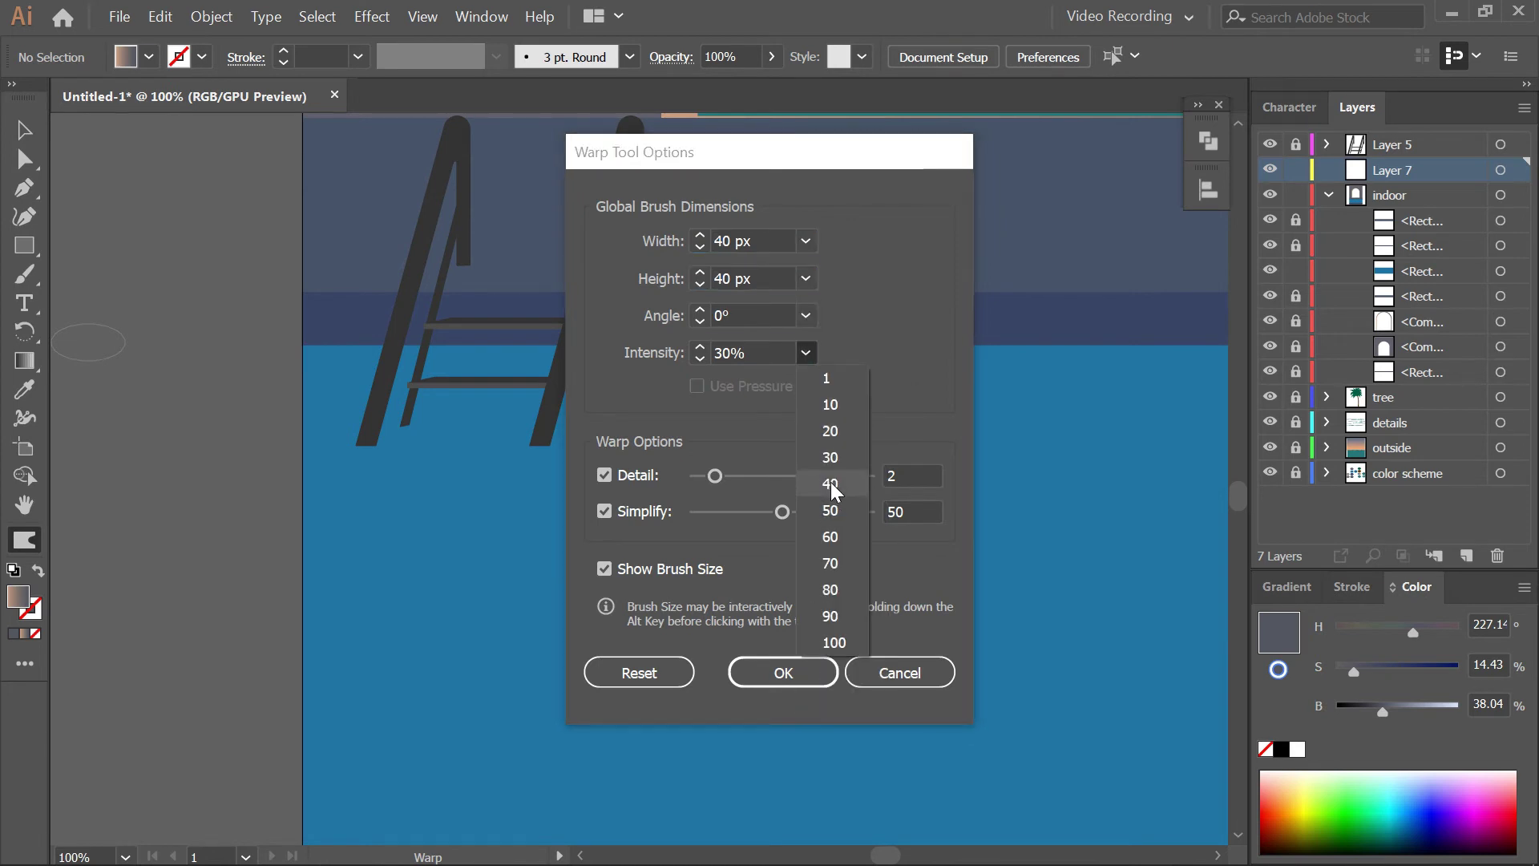
{"action": "left_click", "coordinate": [830, 500]}
{"action": "left_click", "coordinate": [809, 672]}
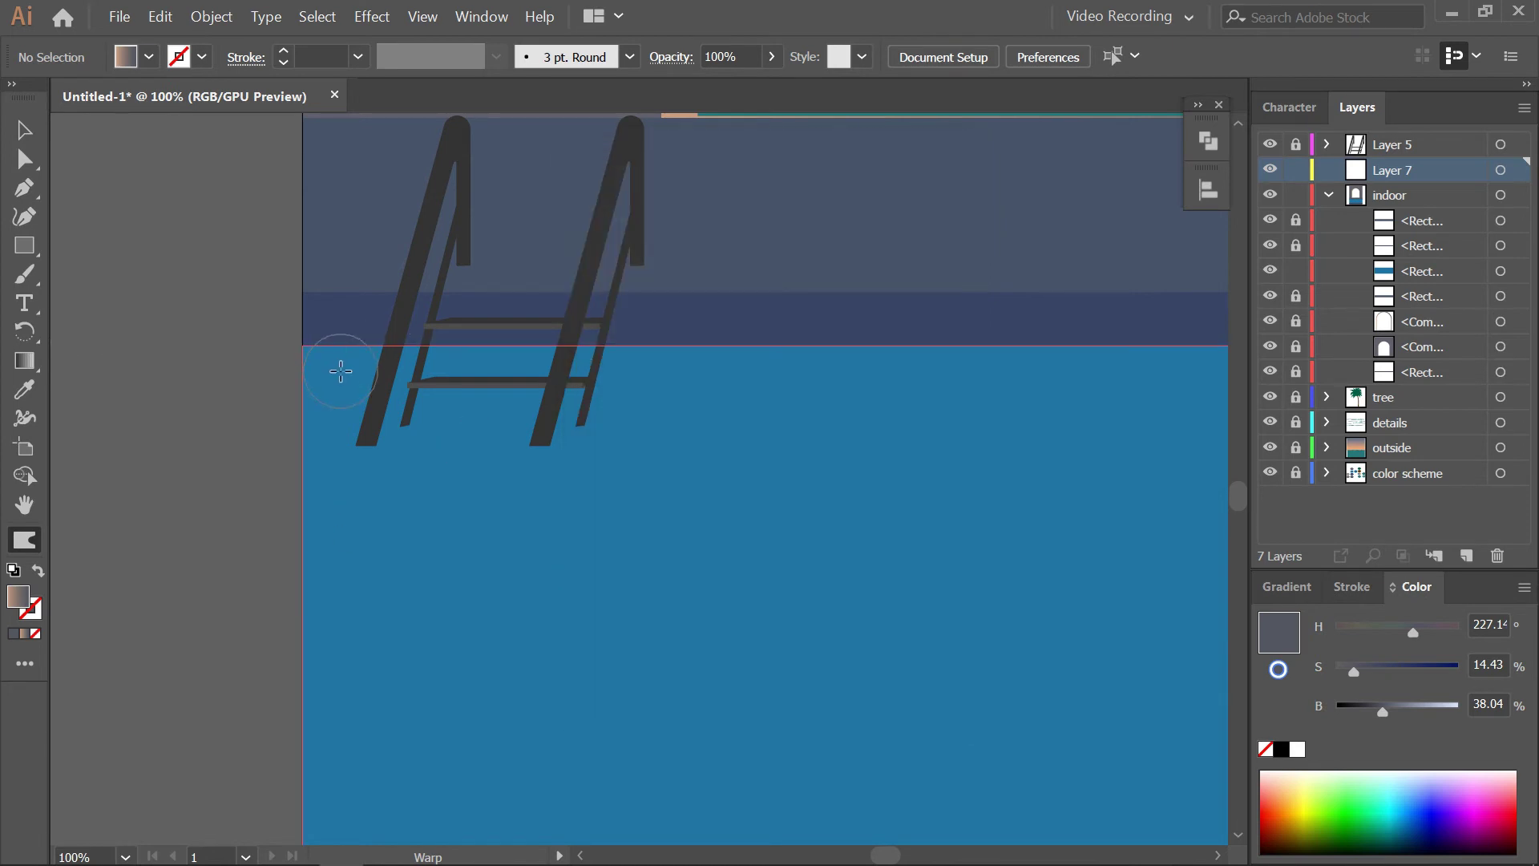
Warp the pool water's top edge into small ripples and bulges
{"action": "left_click_drag", "start_coordinate": [403, 341], "coordinate": [465, 350]}
{"action": "mouse_move", "coordinate": [621, 379]}
{"action": "left_mouse_down"}
{"action": "mouse_move", "coordinate": [890, 381]}
{"action": "mouse_move", "coordinate": [354, 456]}
{"action": "mouse_move", "coordinate": [601, 406]}
{"action": "mouse_move", "coordinate": [739, 430]}
{"action": "left_mouse_up"}
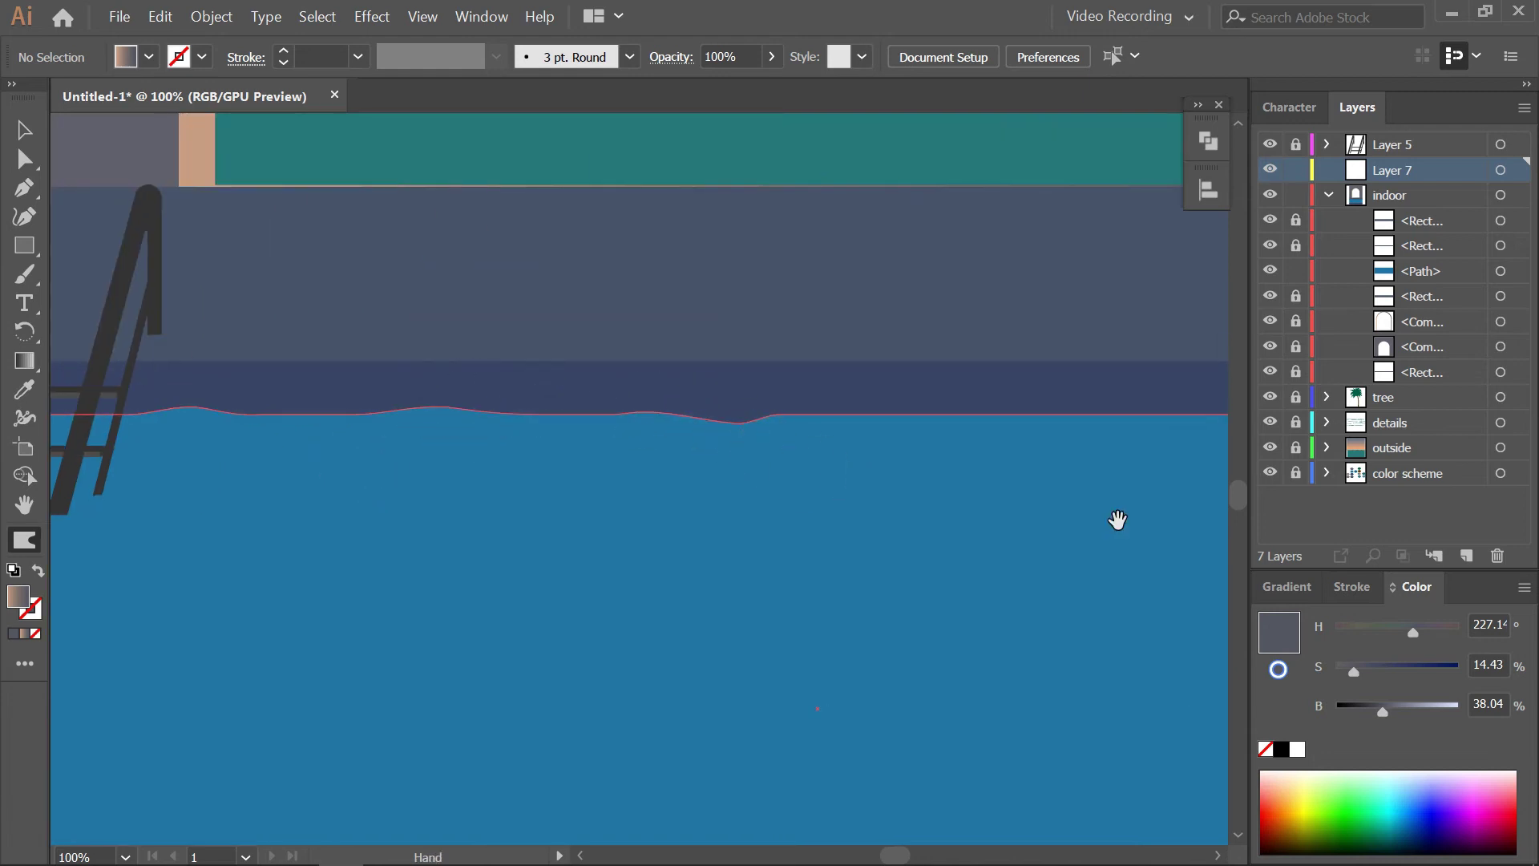
{"action": "left_click_drag", "start_coordinate": [1117, 520], "coordinate": [598, 469]}
{"action": "left_click_drag", "start_coordinate": [489, 365], "coordinate": [517, 355]}
{"action": "left_click_drag", "start_coordinate": [801, 385], "coordinate": [986, 412]}
{"action": "left_click_drag", "start_coordinate": [1057, 363], "coordinate": [543, 419]}
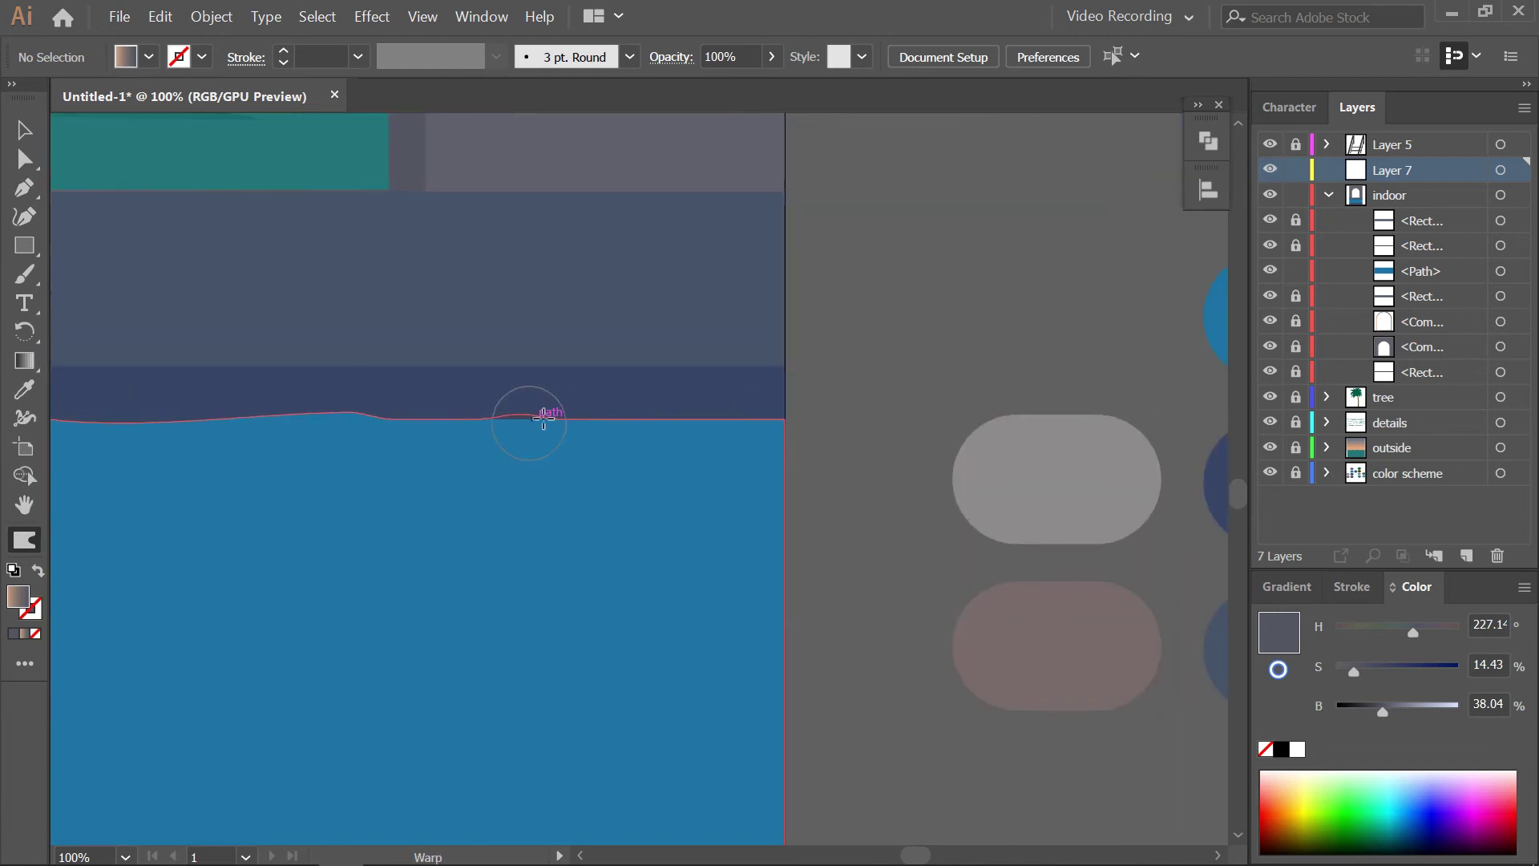
{"action": "scroll", "coordinate": [639, 482], "scroll_direction": "down", "scroll_amount": 1}
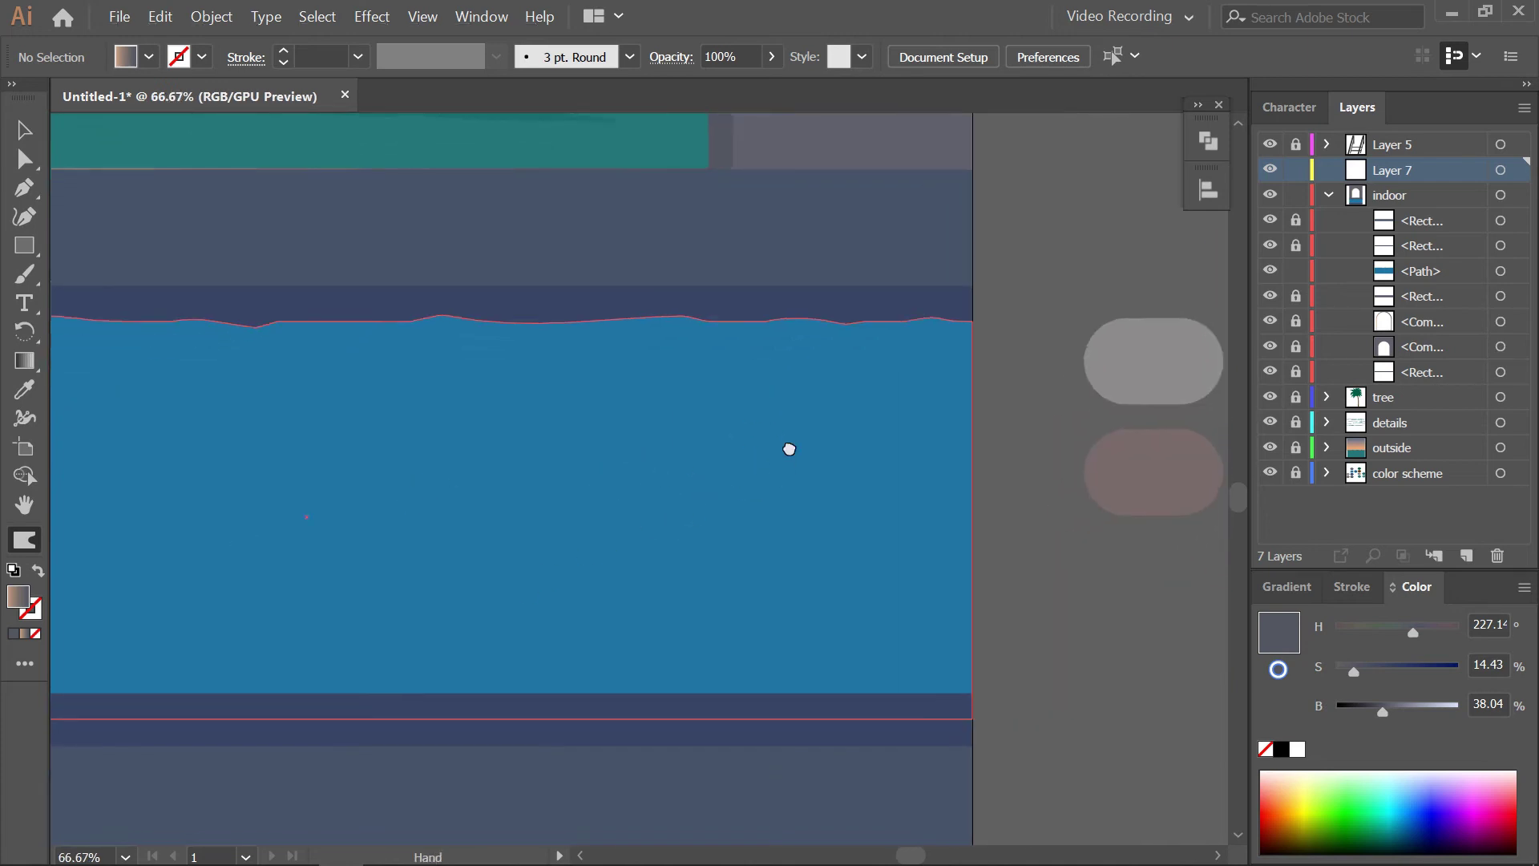
{"action": "scroll", "coordinate": [787, 446], "scroll_direction": "down", "scroll_amount": 2}
{"action": "scroll", "coordinate": [956, 519], "scroll_direction": "down", "scroll_amount": 2}
Shift the pool water's hue from deep blue to bright teal (about 188°)
{"action": "left_click", "coordinate": [26, 130]}
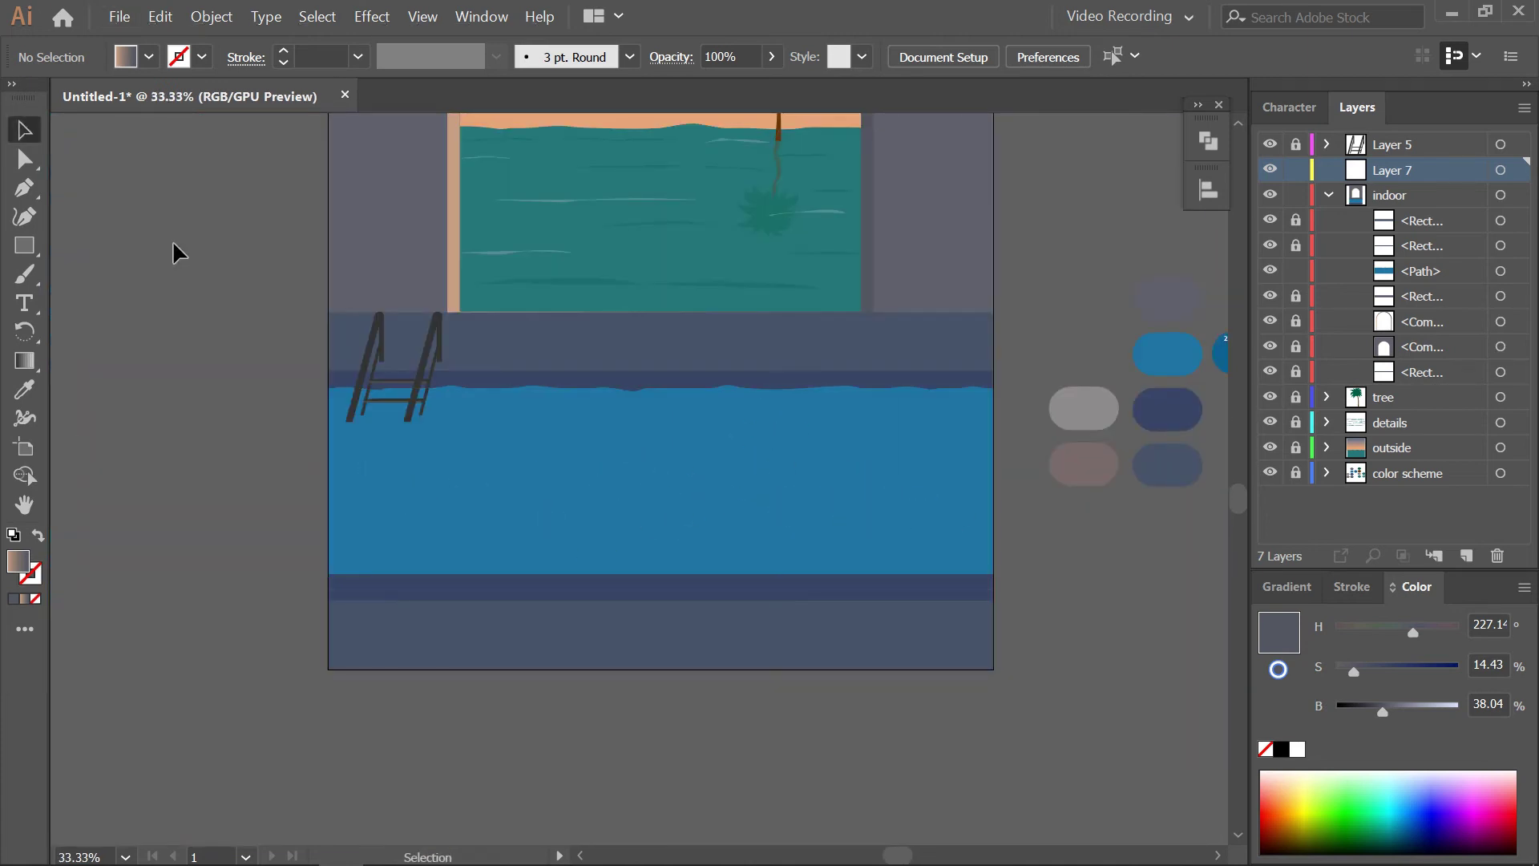
{"action": "left_click", "coordinate": [1325, 197]}
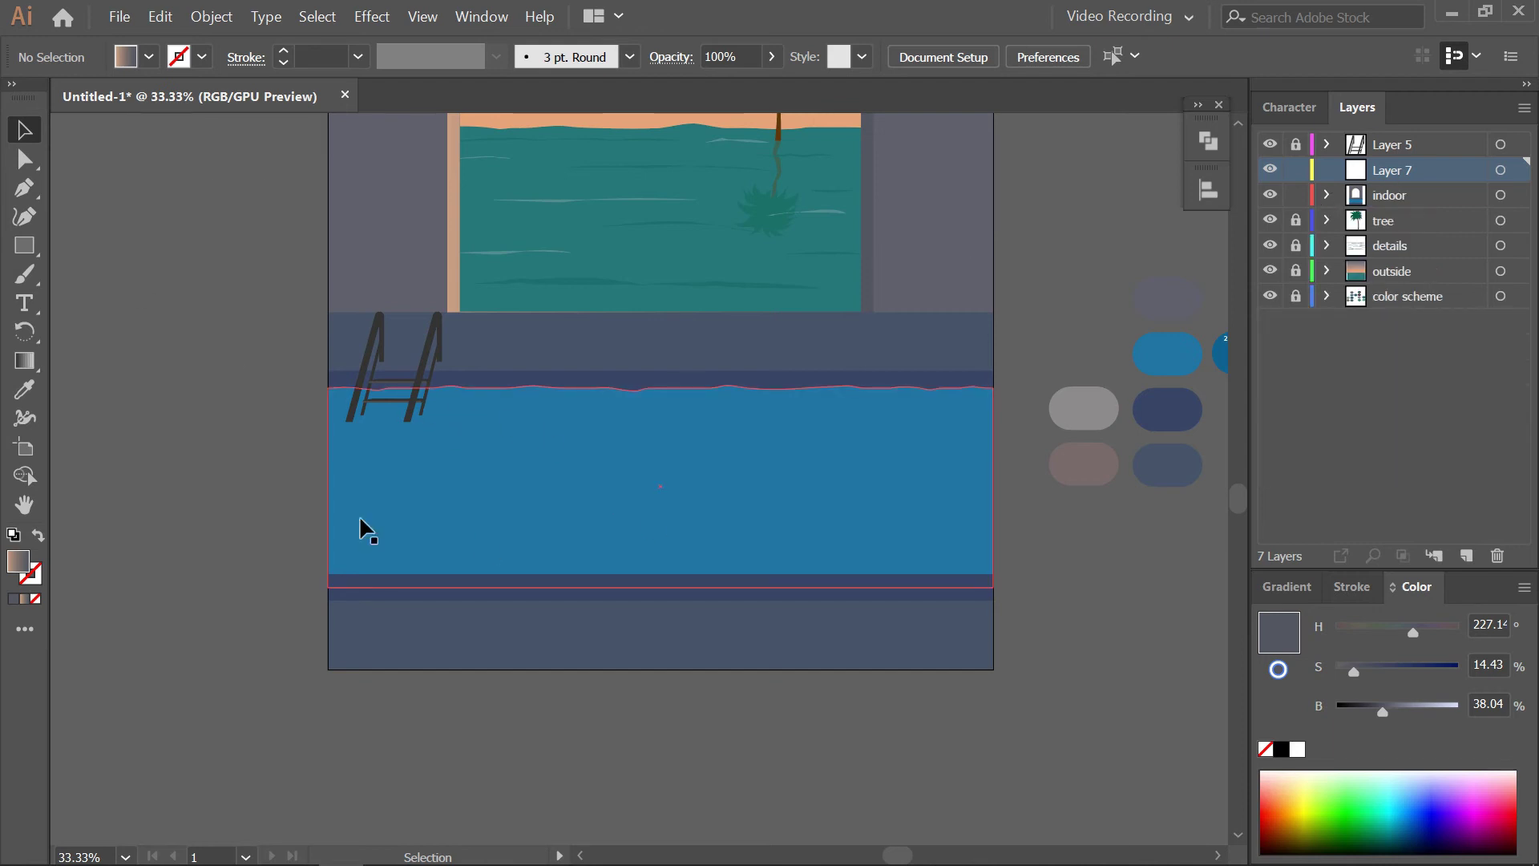
{"action": "left_click", "coordinate": [874, 571]}
{"action": "left_click", "coordinate": [1402, 627]}
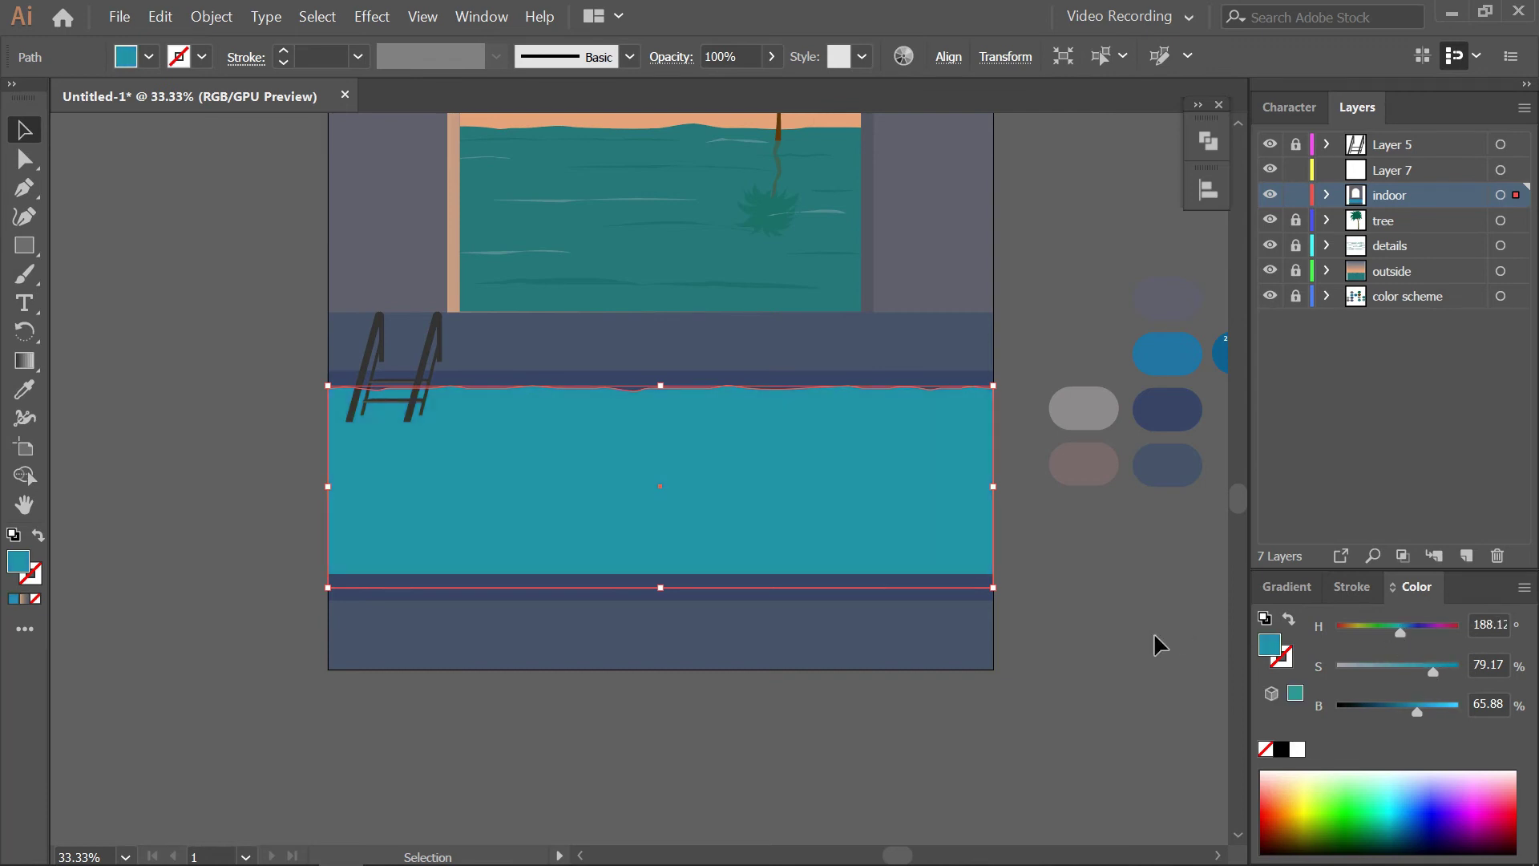
{"action": "left_click", "coordinate": [1007, 570]}
Draw the right side panel of the pool with the Pen in a slightly darker fill
{"action": "key", "text": "i"}
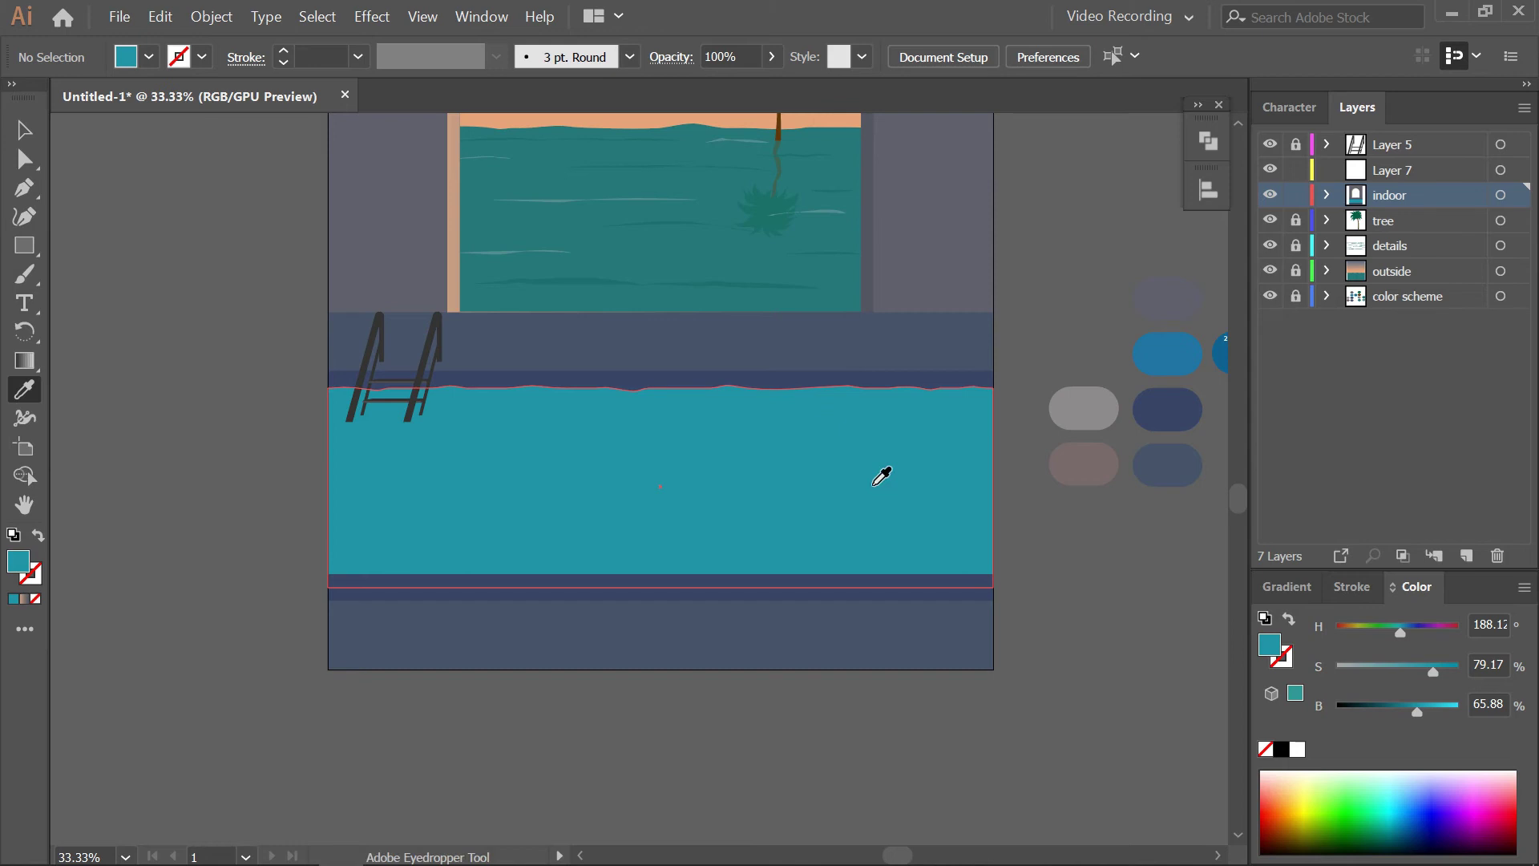
{"action": "key", "text": "p"}
{"action": "left_click_drag", "start_coordinate": [1417, 712], "coordinate": [1413, 712]}
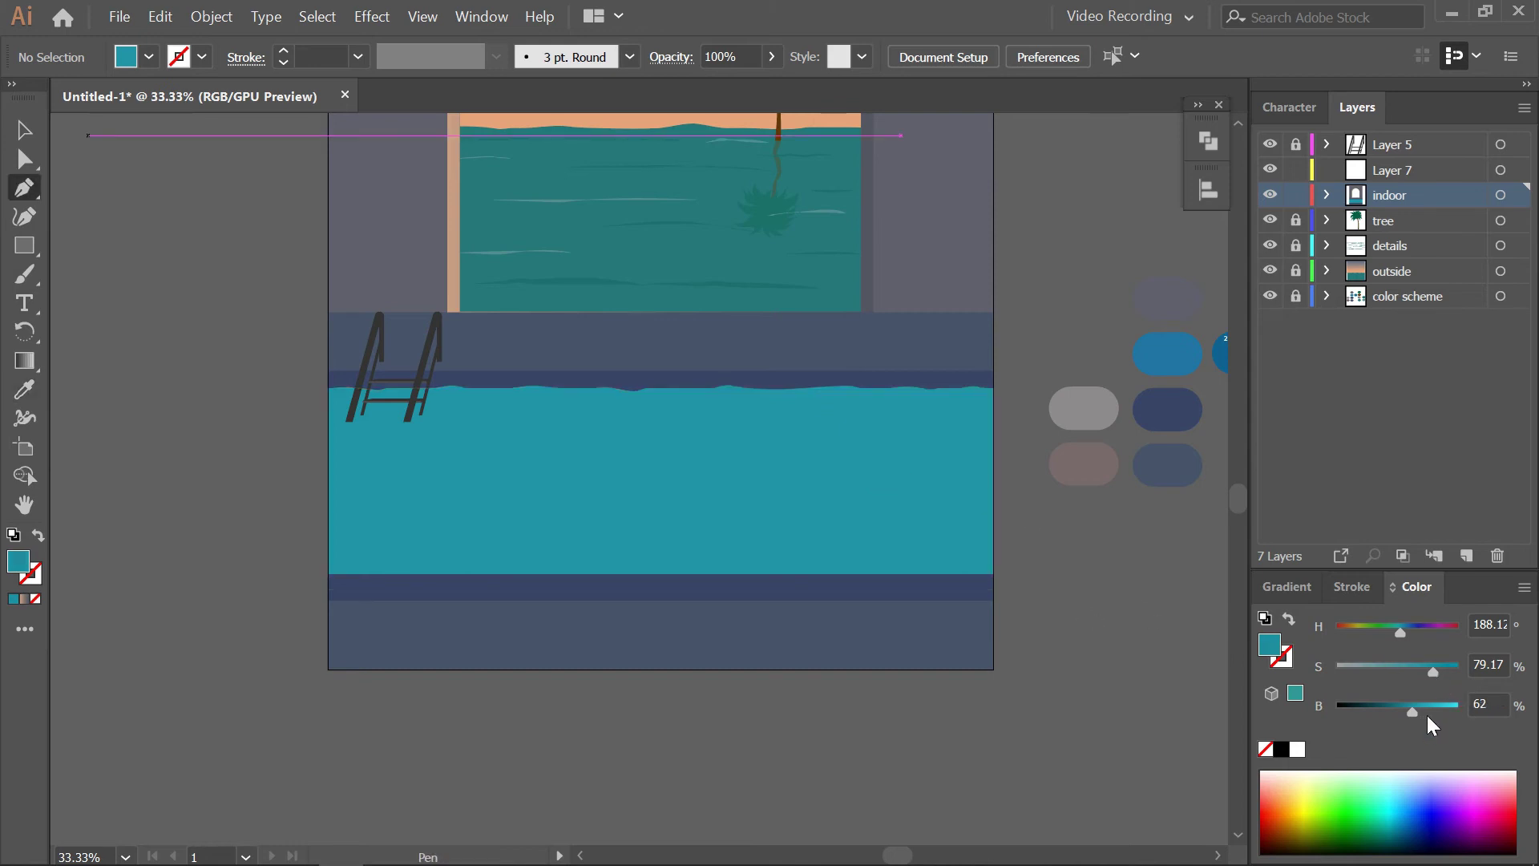
{"action": "left_click", "coordinate": [867, 379]}
{"action": "scroll", "coordinate": [880, 546], "scroll_direction": "up", "scroll_amount": 1}
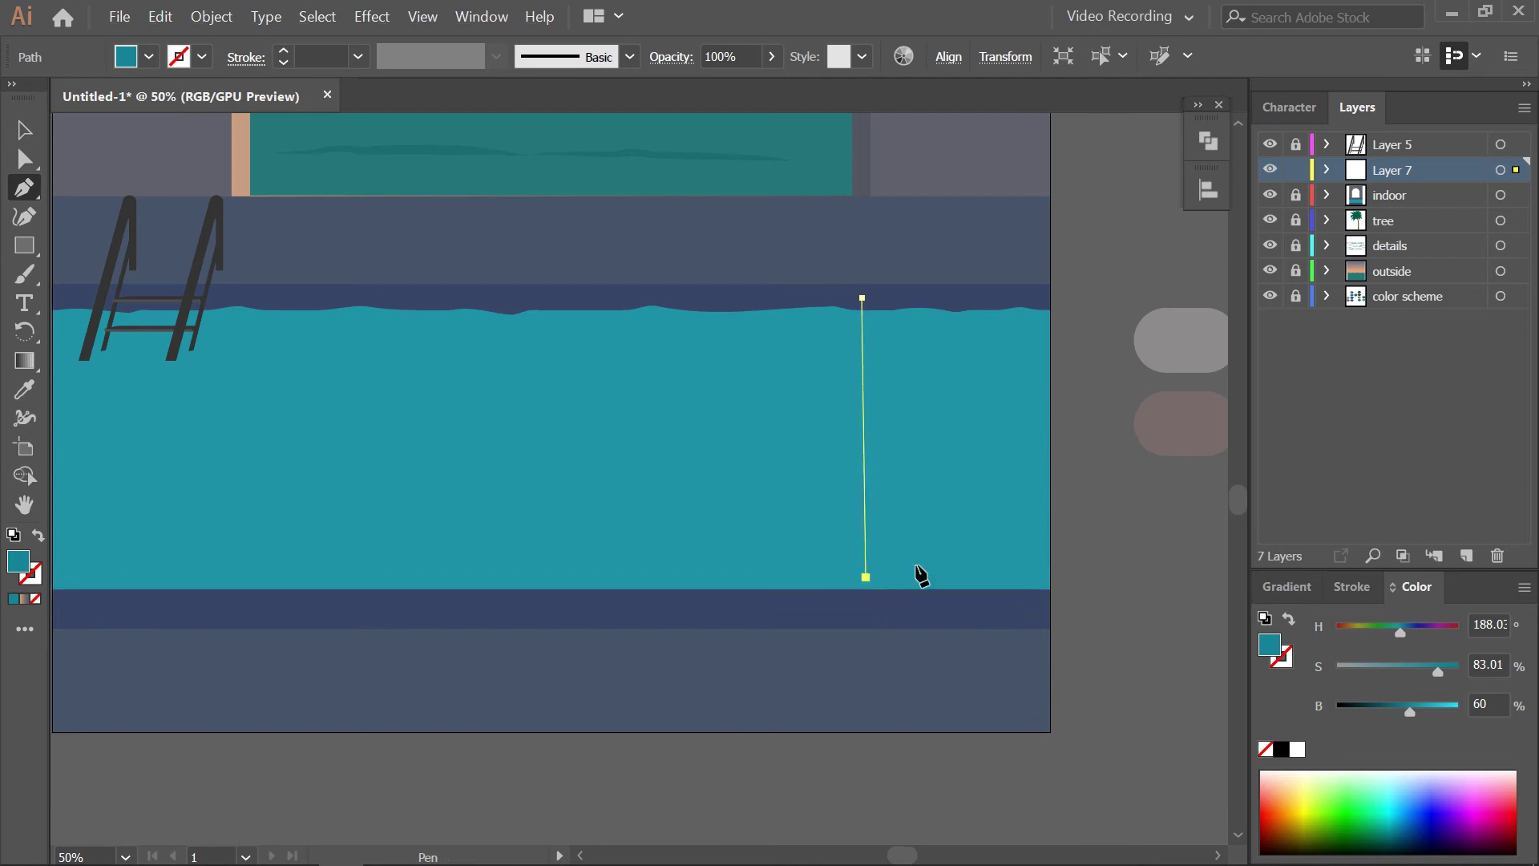
{"action": "left_click", "coordinate": [883, 589]}
{"action": "left_click", "coordinate": [1091, 588]}
{"action": "left_click", "coordinate": [1086, 303]}
Draw the matching left side panel from the water's top edge
{"action": "left_click_drag", "start_coordinate": [423, 391], "coordinate": [667, 341]}
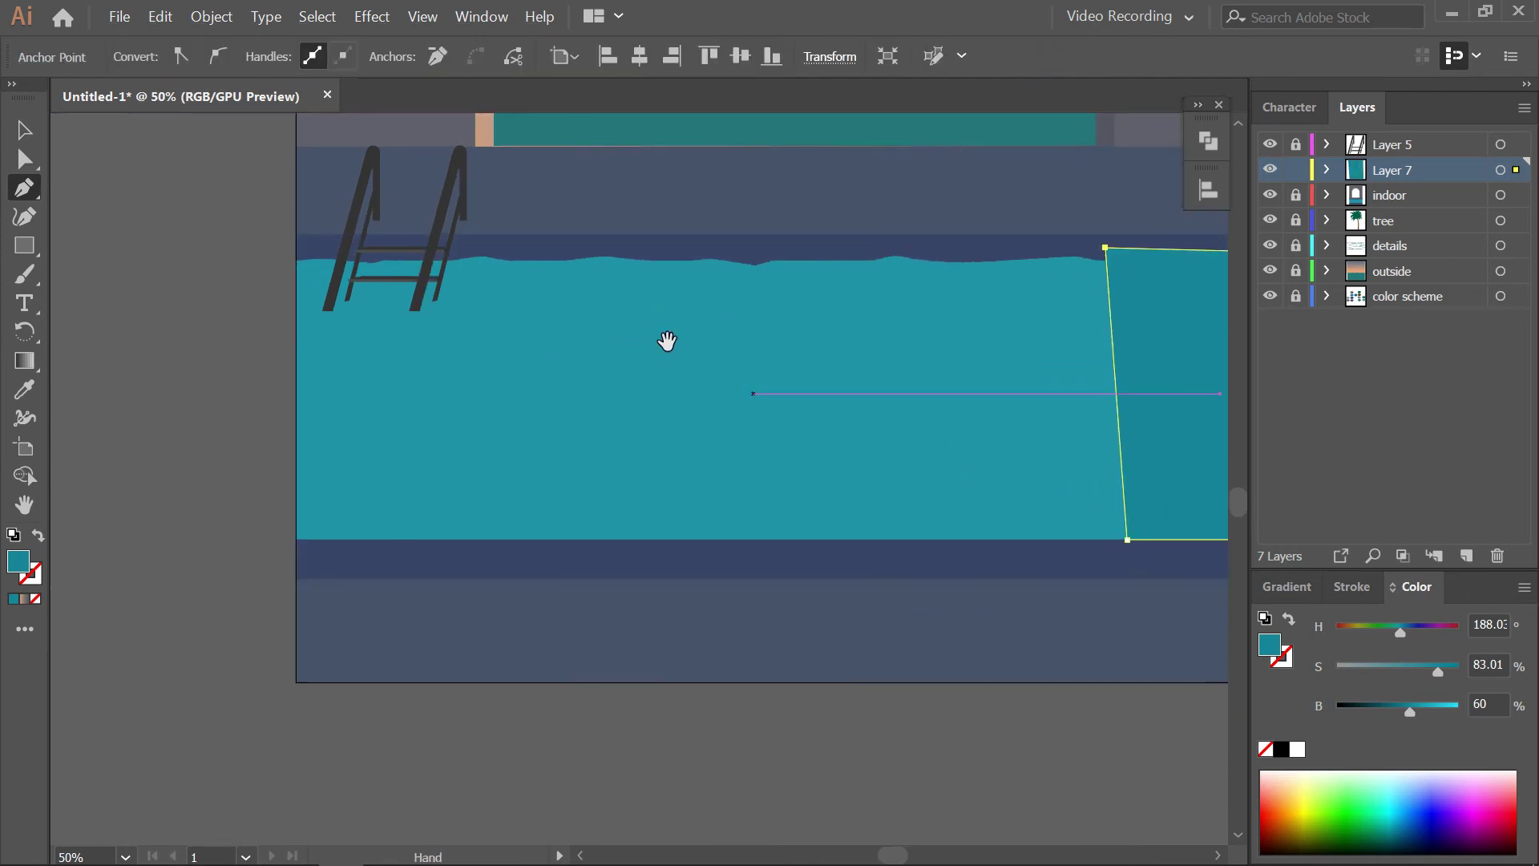
{"action": "left_click", "coordinate": [476, 246]}
{"action": "left_click", "coordinate": [452, 540]}
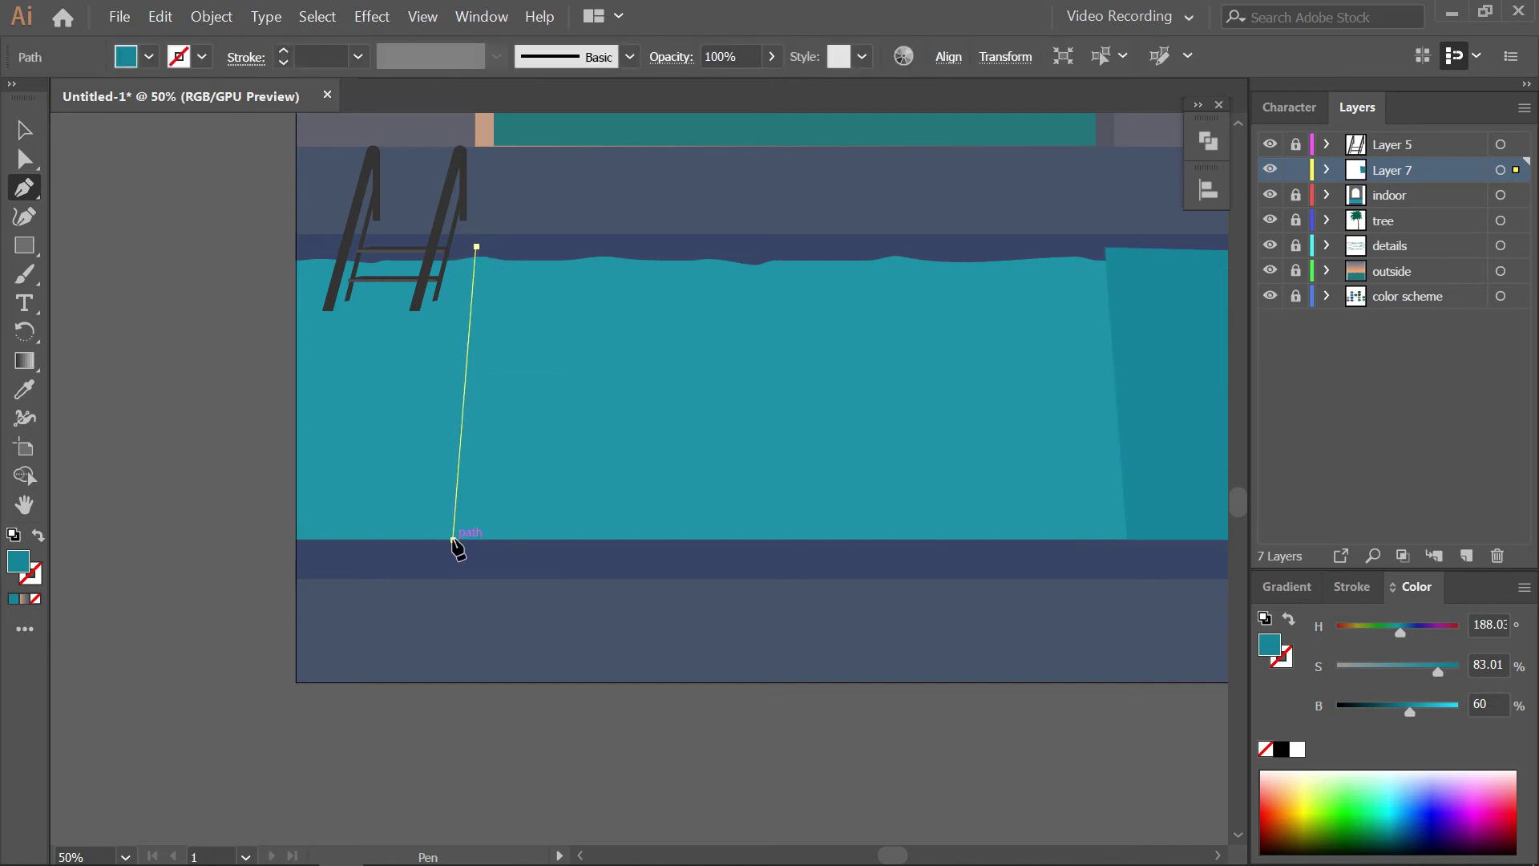
{"action": "left_click", "coordinate": [249, 539]}
{"action": "left_click", "coordinate": [261, 256]}
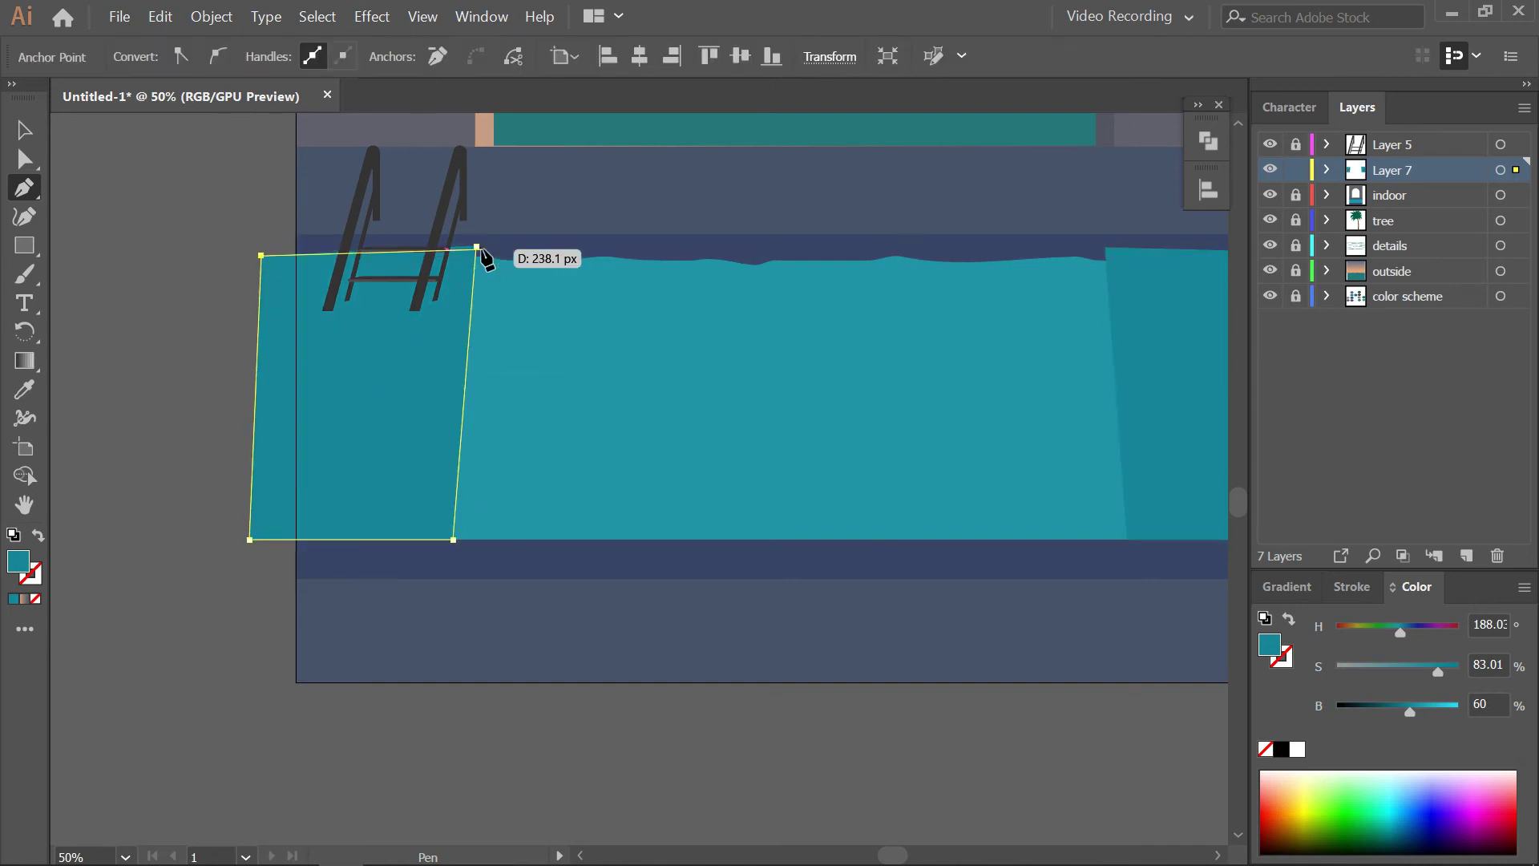
{"action": "left_click_drag", "start_coordinate": [723, 455], "coordinate": [523, 505]}
Trim both side panels' overhang outside the artboard with Shape Builder
{"action": "key", "text": "v"}
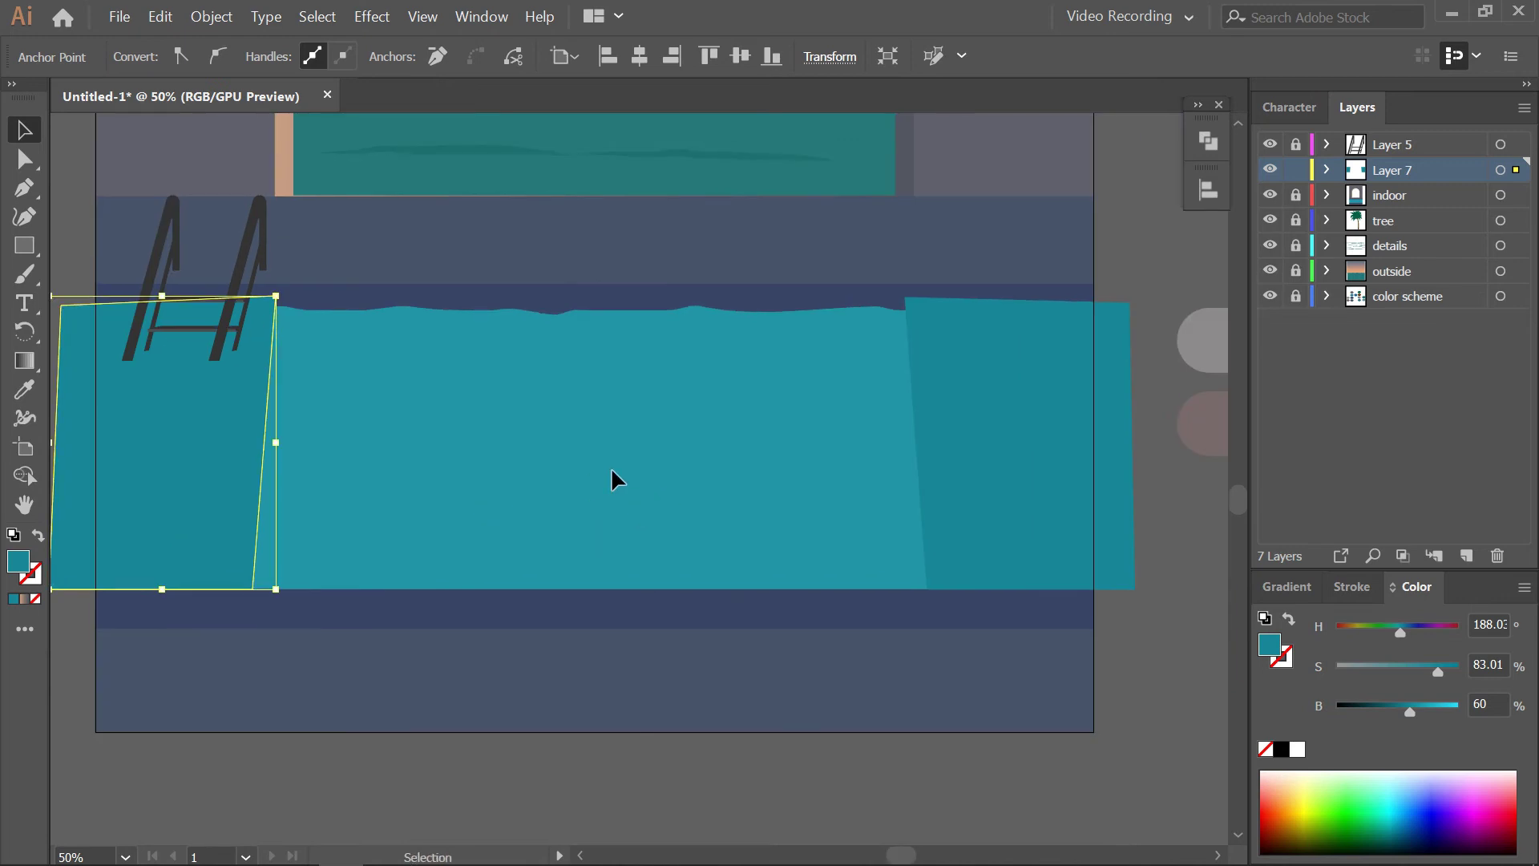
{"action": "left_click", "coordinate": [1216, 216]}
{"action": "left_click", "coordinate": [1110, 323]}
{"action": "key", "text": "ctrl+a"}
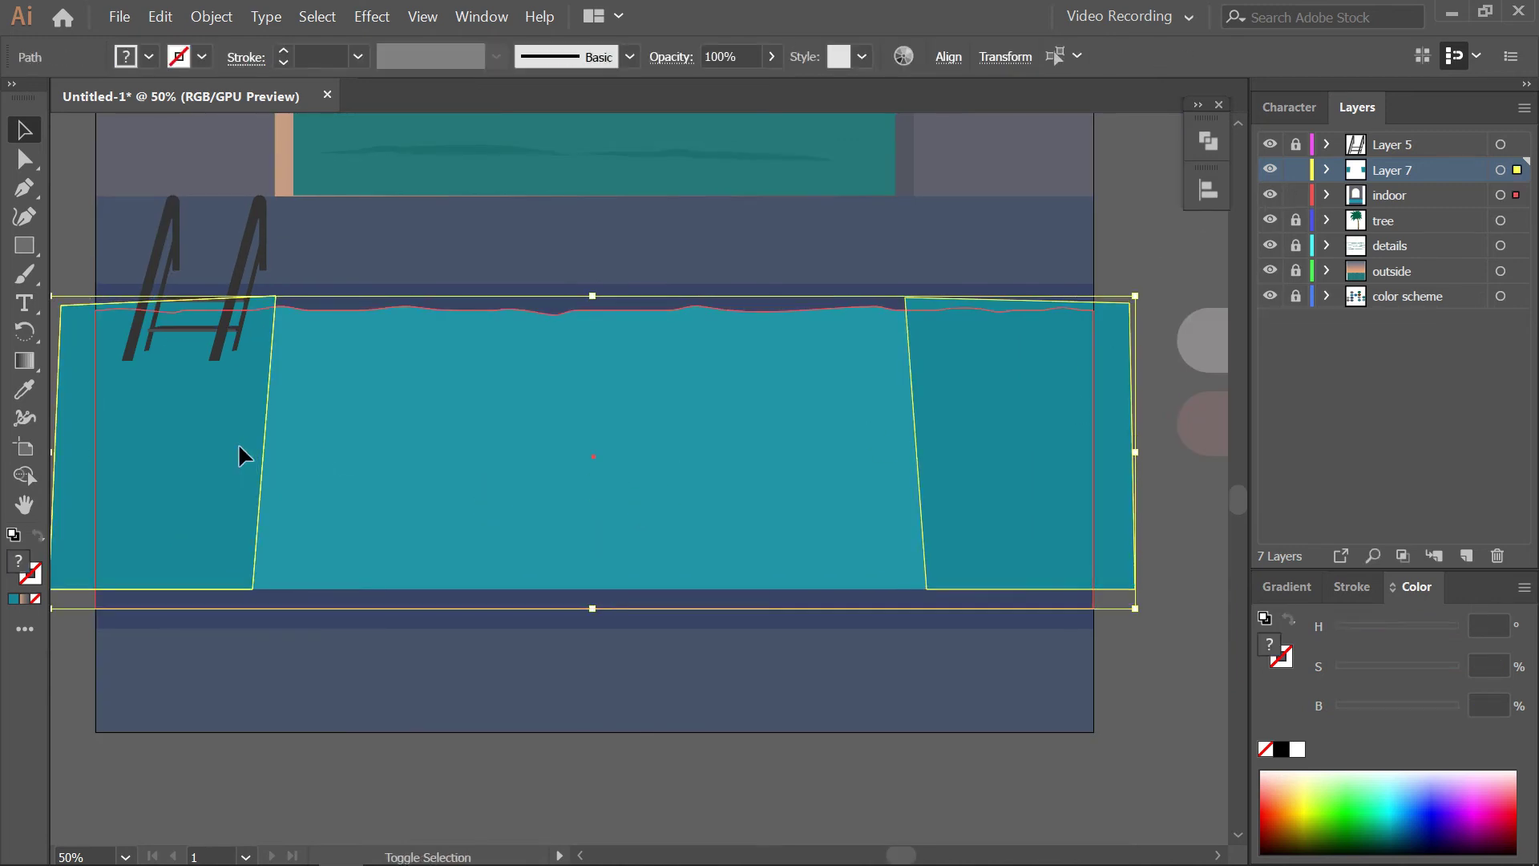
{"action": "key", "text": "shift+m"}
{"action": "left_click", "coordinate": [1118, 425], "text": "alt"}
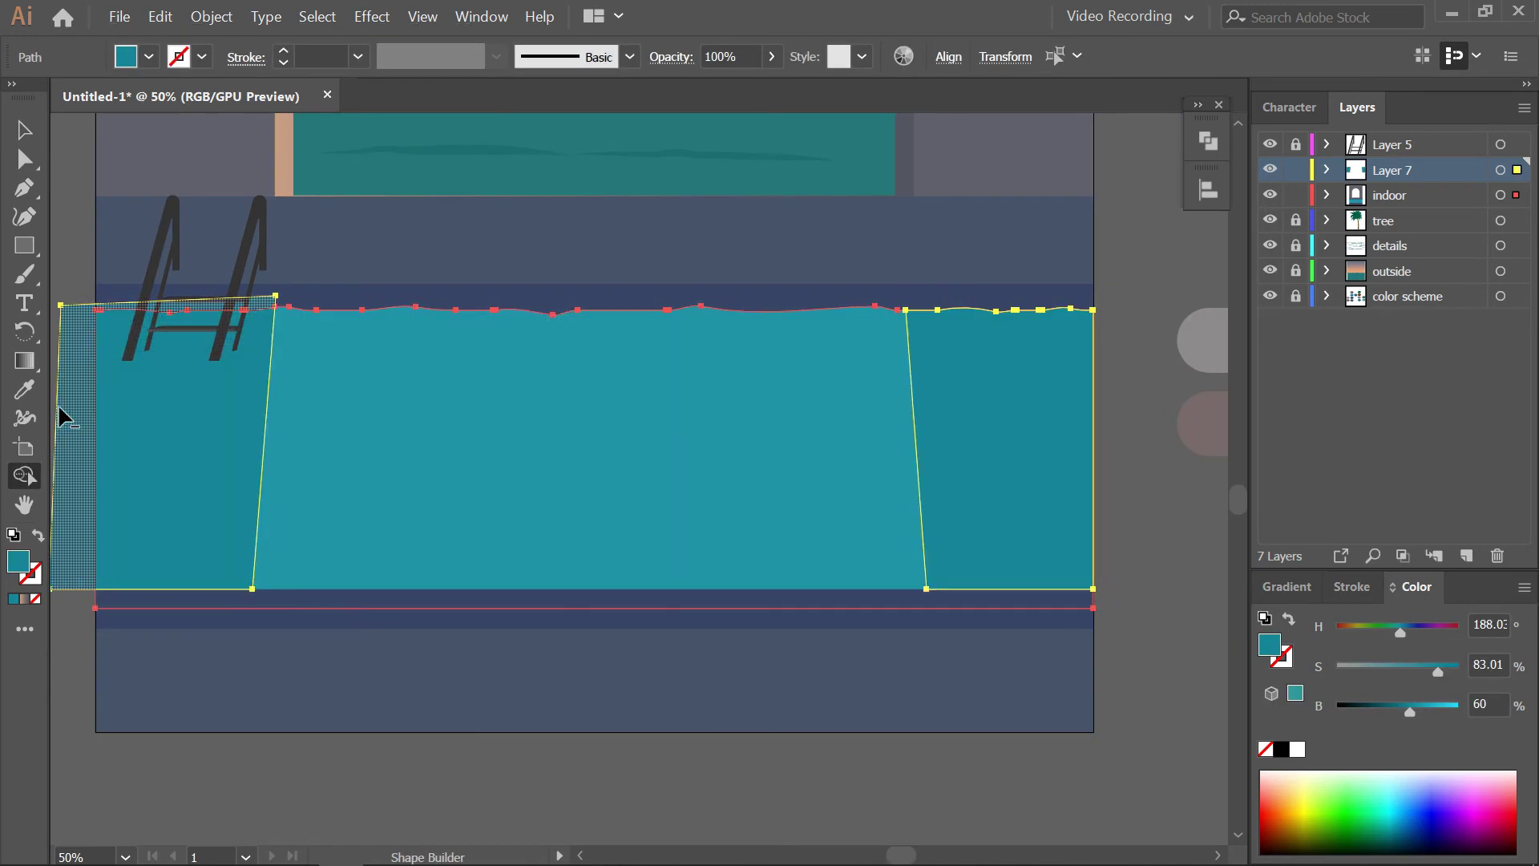
{"action": "left_click", "coordinate": [68, 417], "text": "alt"}
{"action": "left_click", "coordinate": [24, 129]}
Set both side panels to 48% opacity
{"action": "left_click", "coordinate": [1139, 456]}
{"action": "left_click", "coordinate": [1026, 487]}
{"action": "left_click", "coordinate": [245, 419], "text": "shift"}
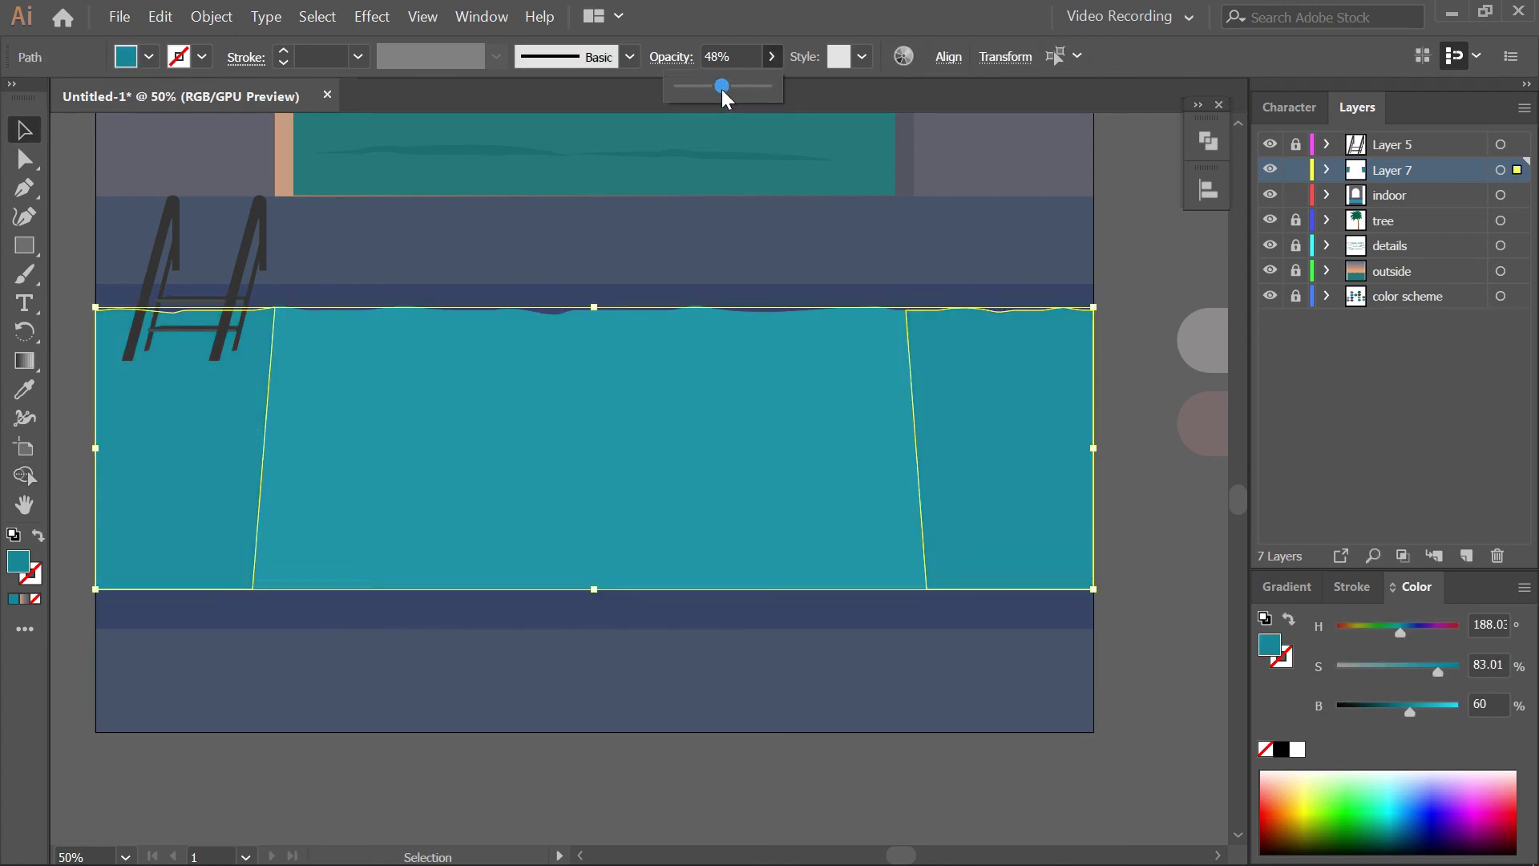
{"action": "left_click", "coordinate": [1186, 519]}
{"action": "scroll", "coordinate": [1003, 704], "scroll_direction": "down", "scroll_amount": 1}
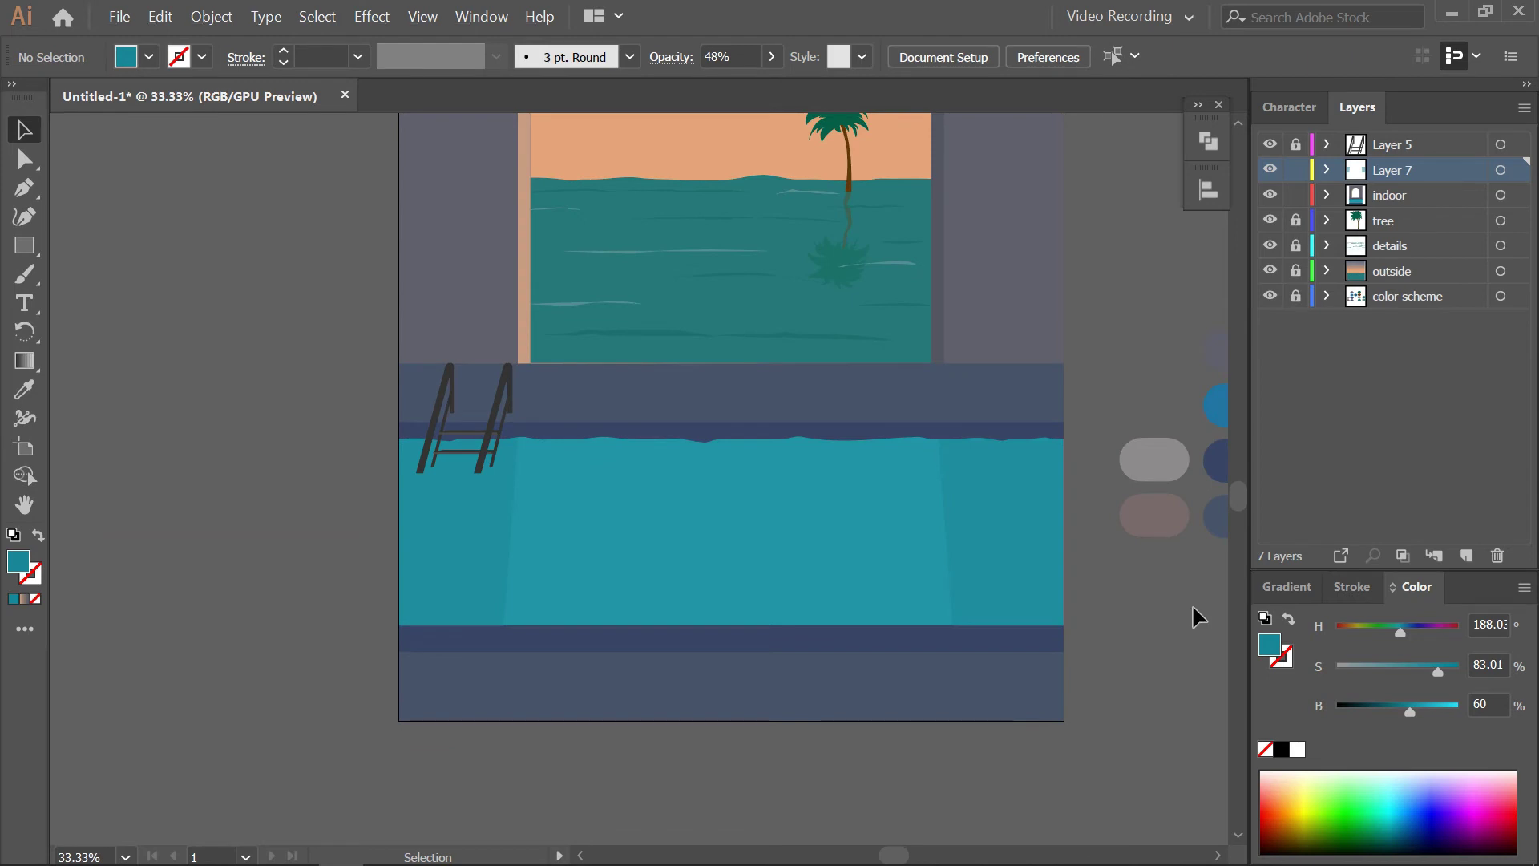
Warp the inner edges of both side panels into gentle waves using the Warp tool (Shift+R)
{"action": "key", "text": "shift+r"}
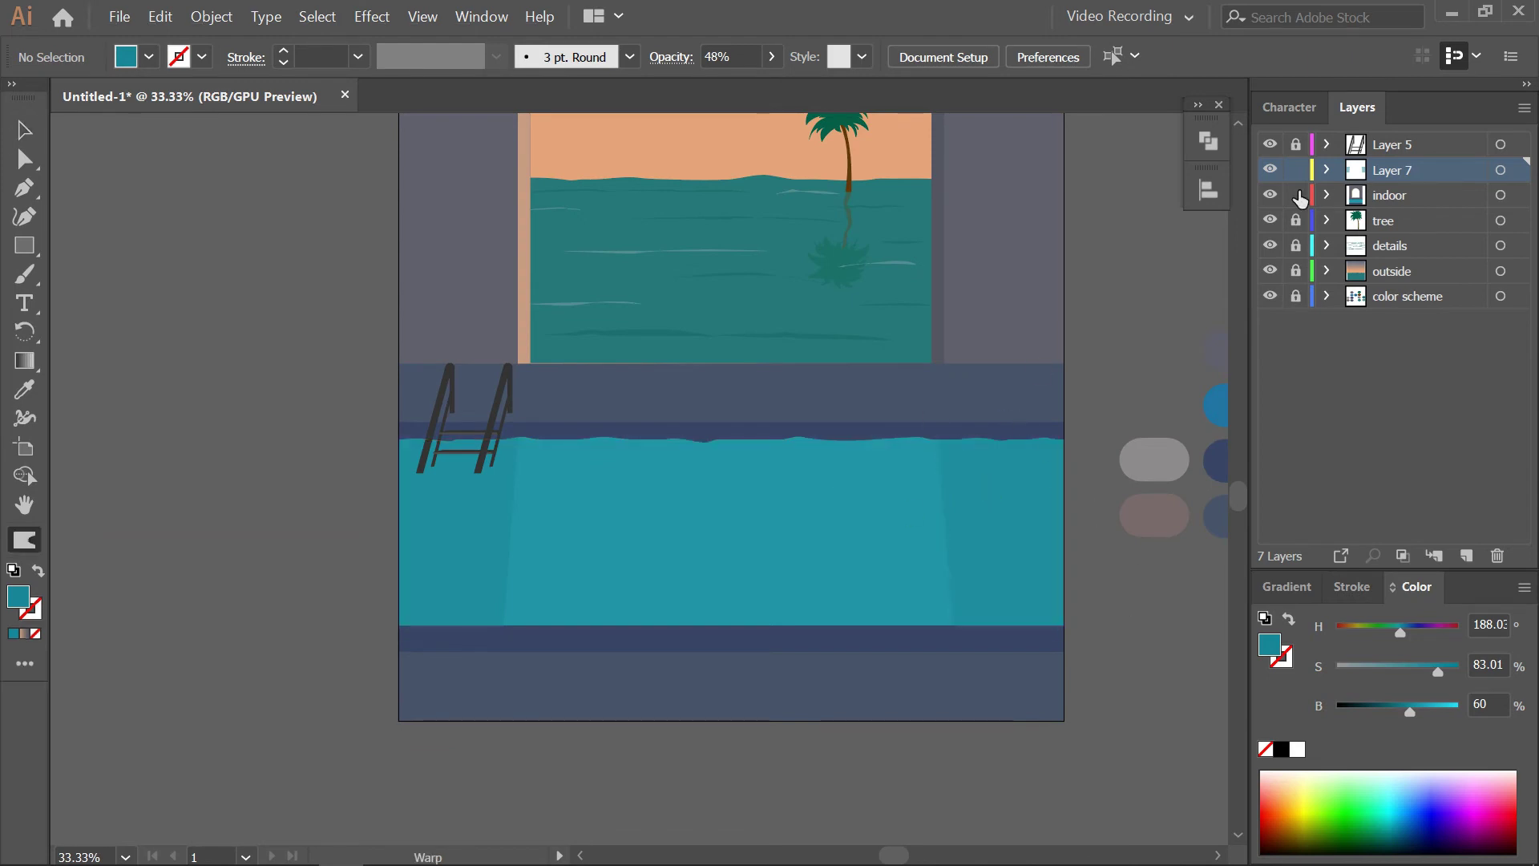
{"action": "scroll", "coordinate": [580, 508], "scroll_direction": "up", "scroll_amount": 2}
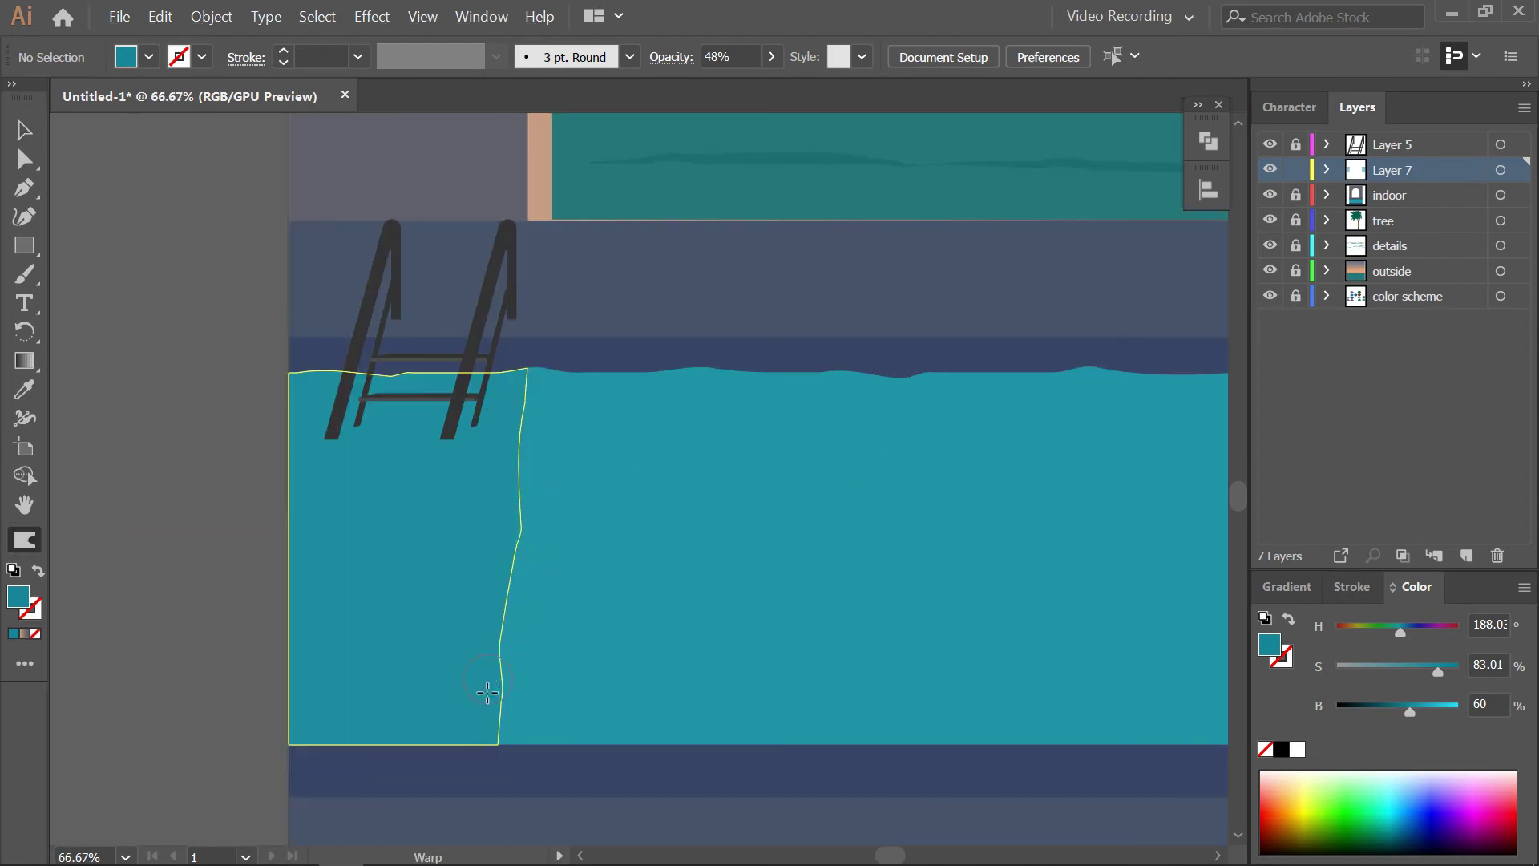
{"action": "scroll", "coordinate": [646, 539], "scroll_direction": "right", "scroll_amount": 5}
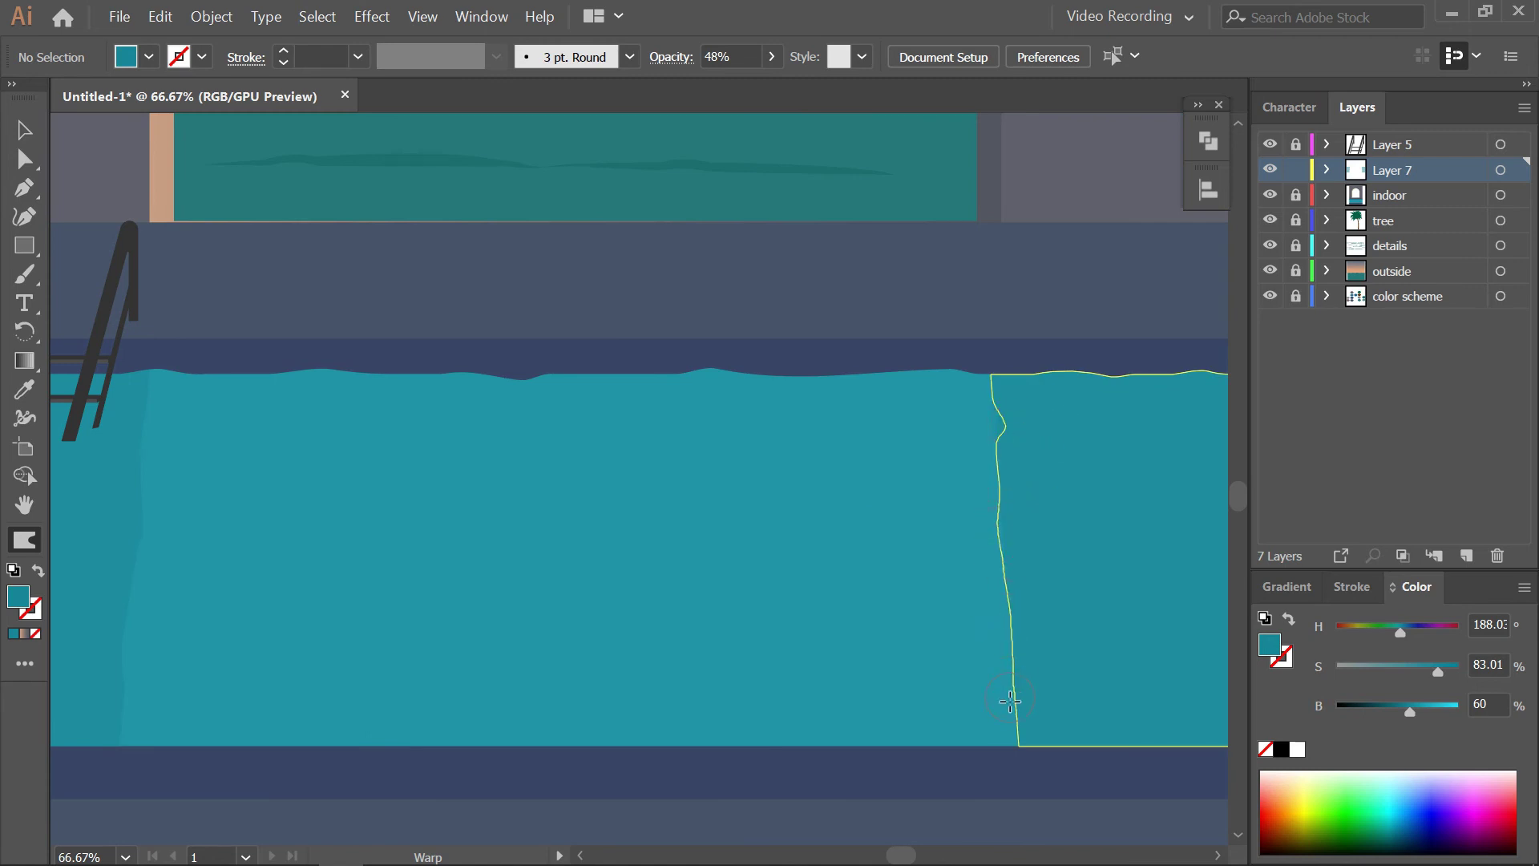
{"action": "scroll", "coordinate": [719, 704], "scroll_direction": "down", "scroll_amount": 1}
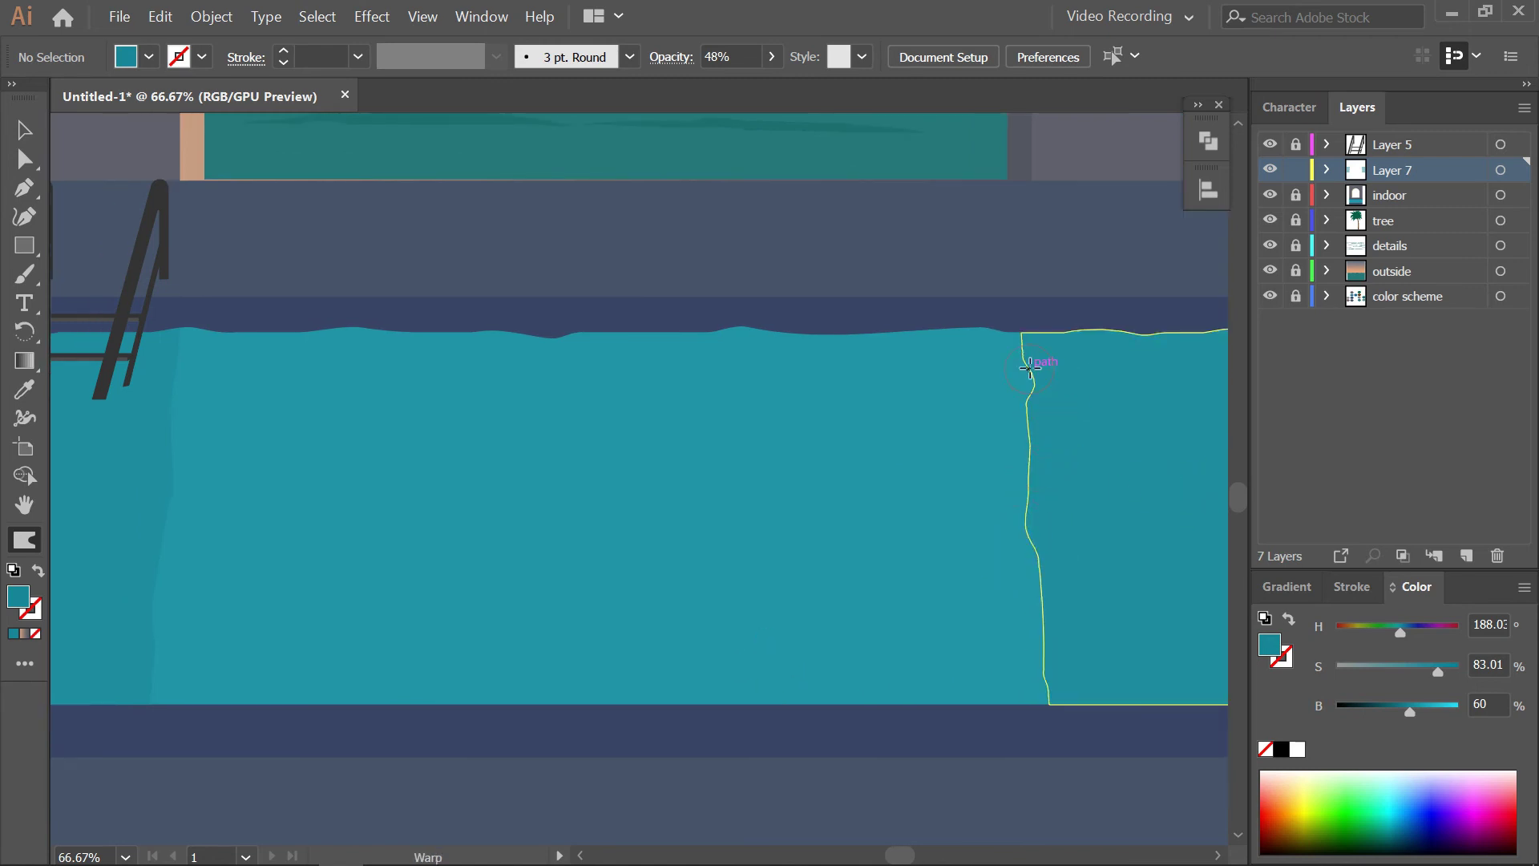
{"action": "scroll", "coordinate": [560, 431], "scroll_direction": "down", "scroll_amount": 3}
{"action": "scroll", "coordinate": [560, 430], "scroll_direction": "left", "scroll_amount": 3}
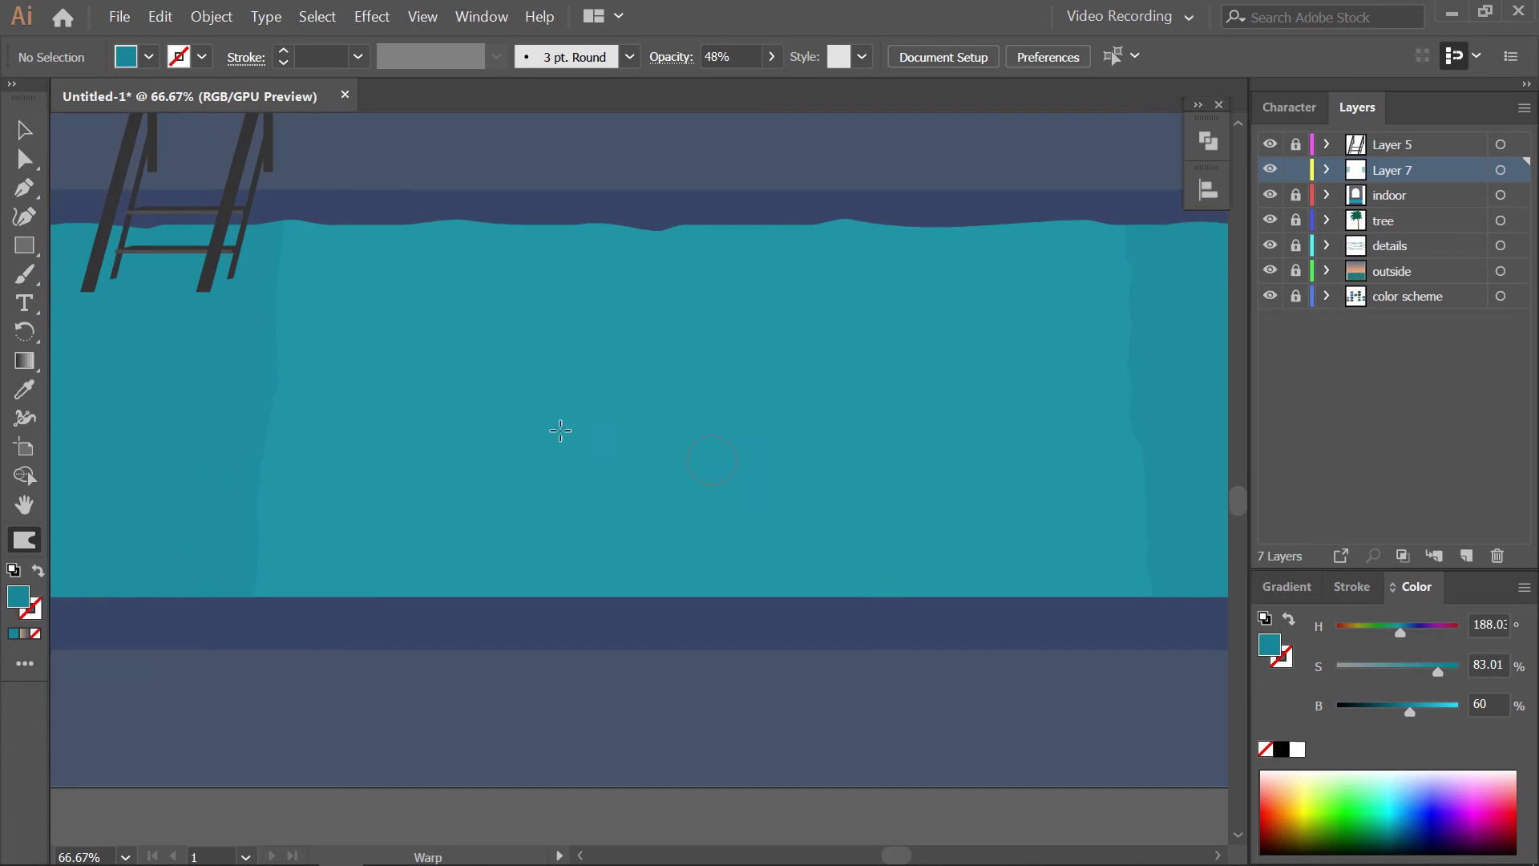
{"action": "scroll", "coordinate": [455, 438], "scroll_direction": "down", "scroll_amount": 1}
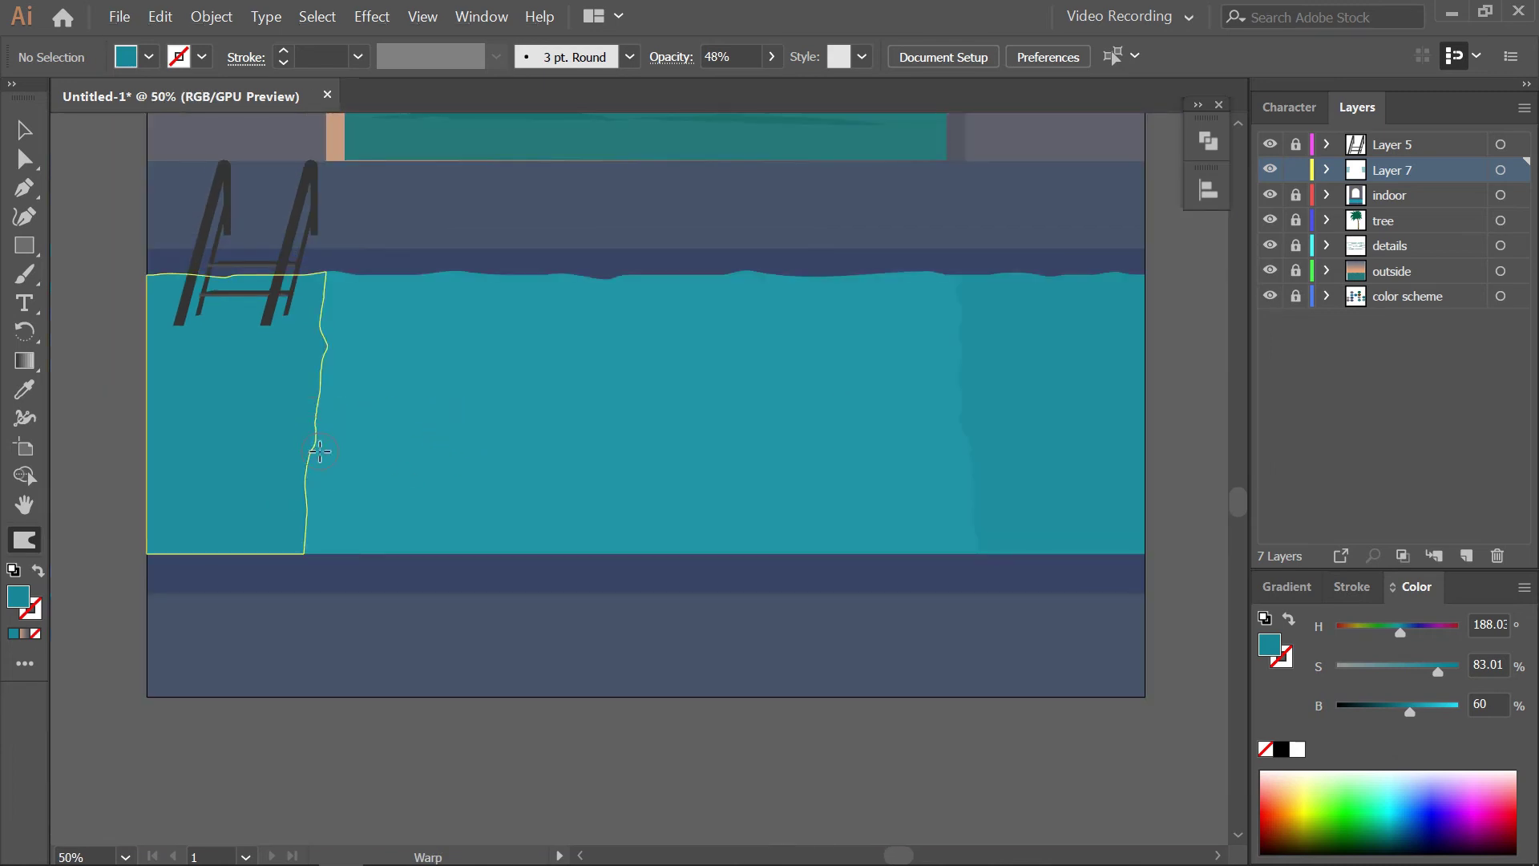
{"action": "scroll", "coordinate": [478, 419], "scroll_direction": "down", "scroll_amount": 2}
{"action": "left_click", "coordinate": [17, 128]}
{"action": "scroll", "coordinate": [639, 574], "scroll_direction": "up", "scroll_amount": 2}
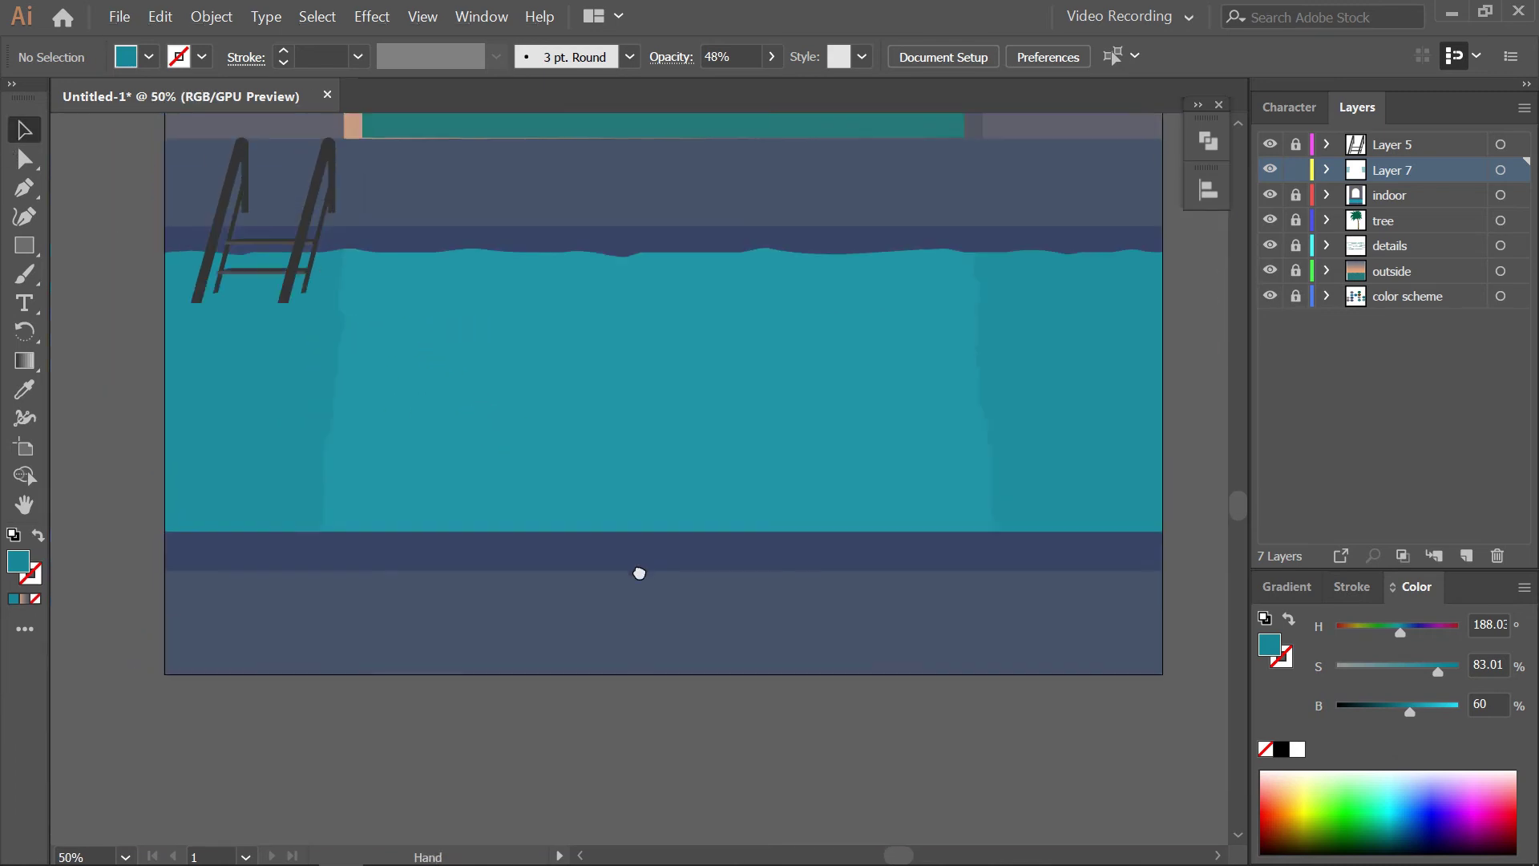
{"action": "scroll", "coordinate": [646, 750], "scroll_direction": "left", "scroll_amount": 1}
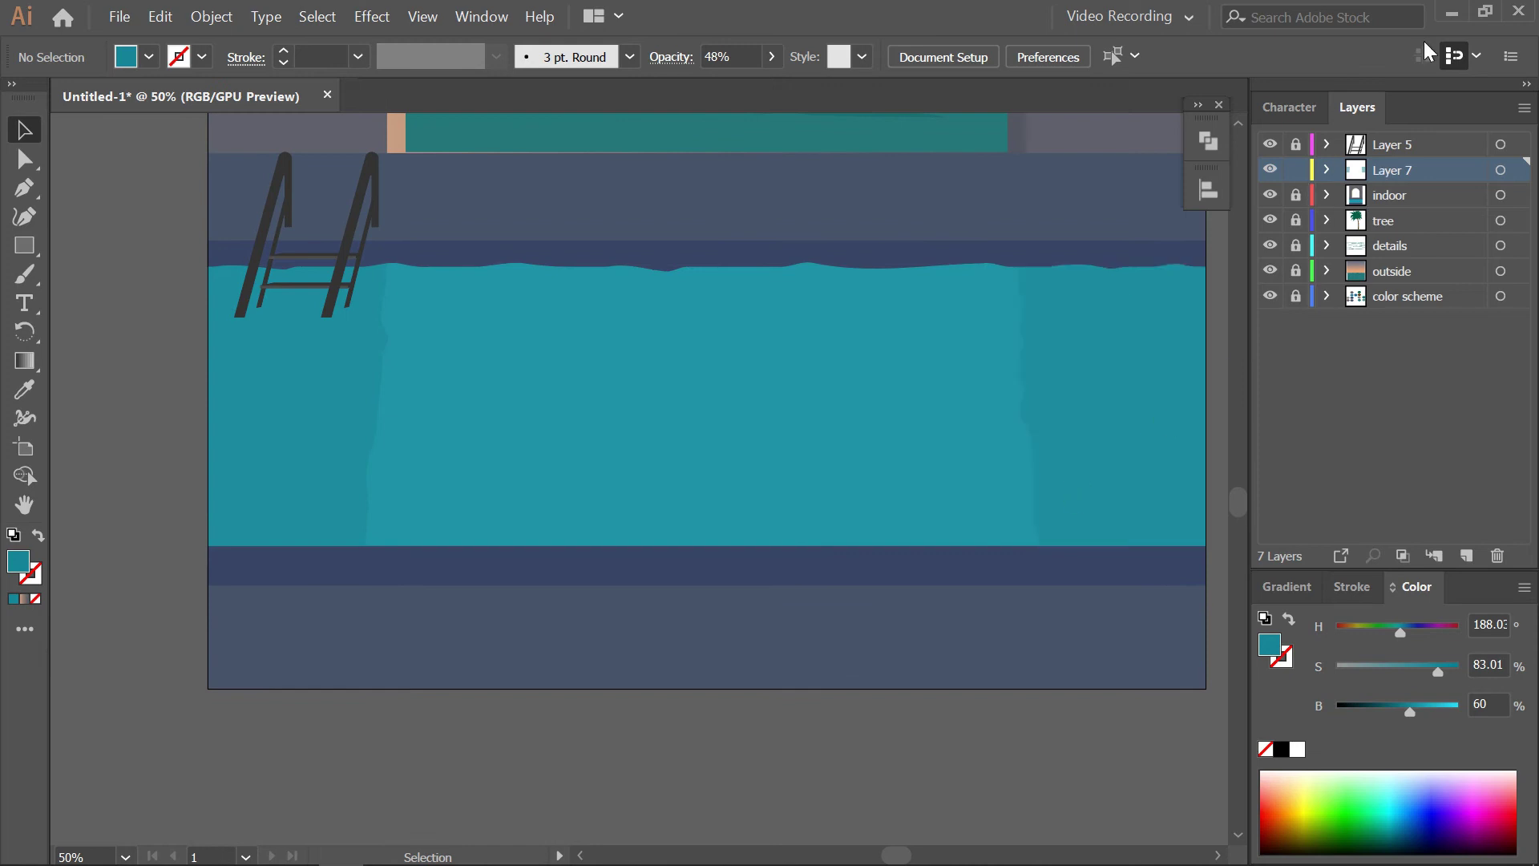
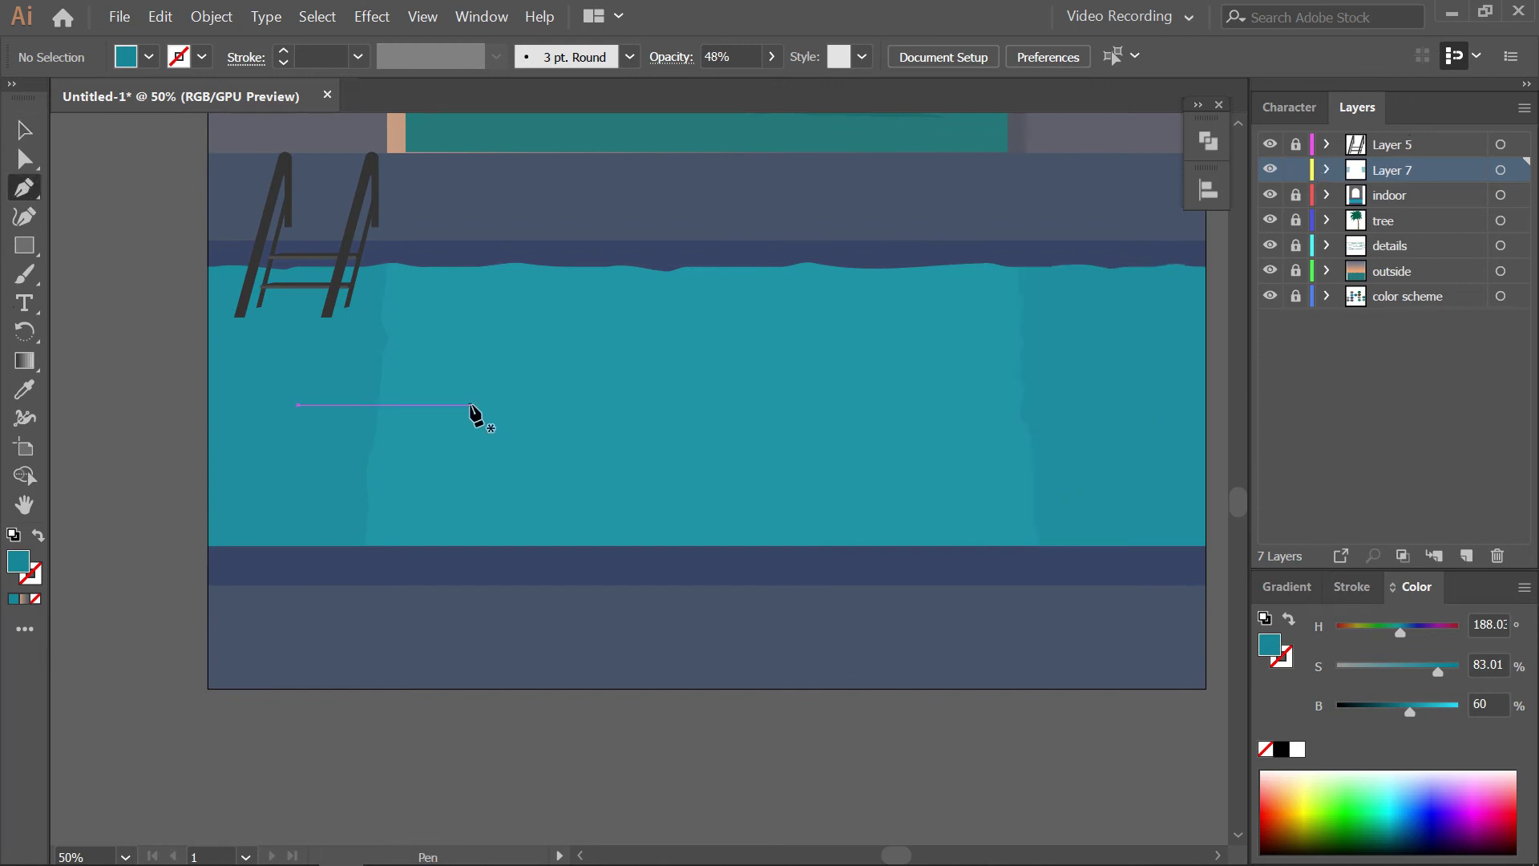
Draw a rounded capsule below the colour swatches and fill it with the pool's lighter teal
{"action": "scroll", "coordinate": [484, 374], "scroll_direction": "up", "scroll_amount": 1}
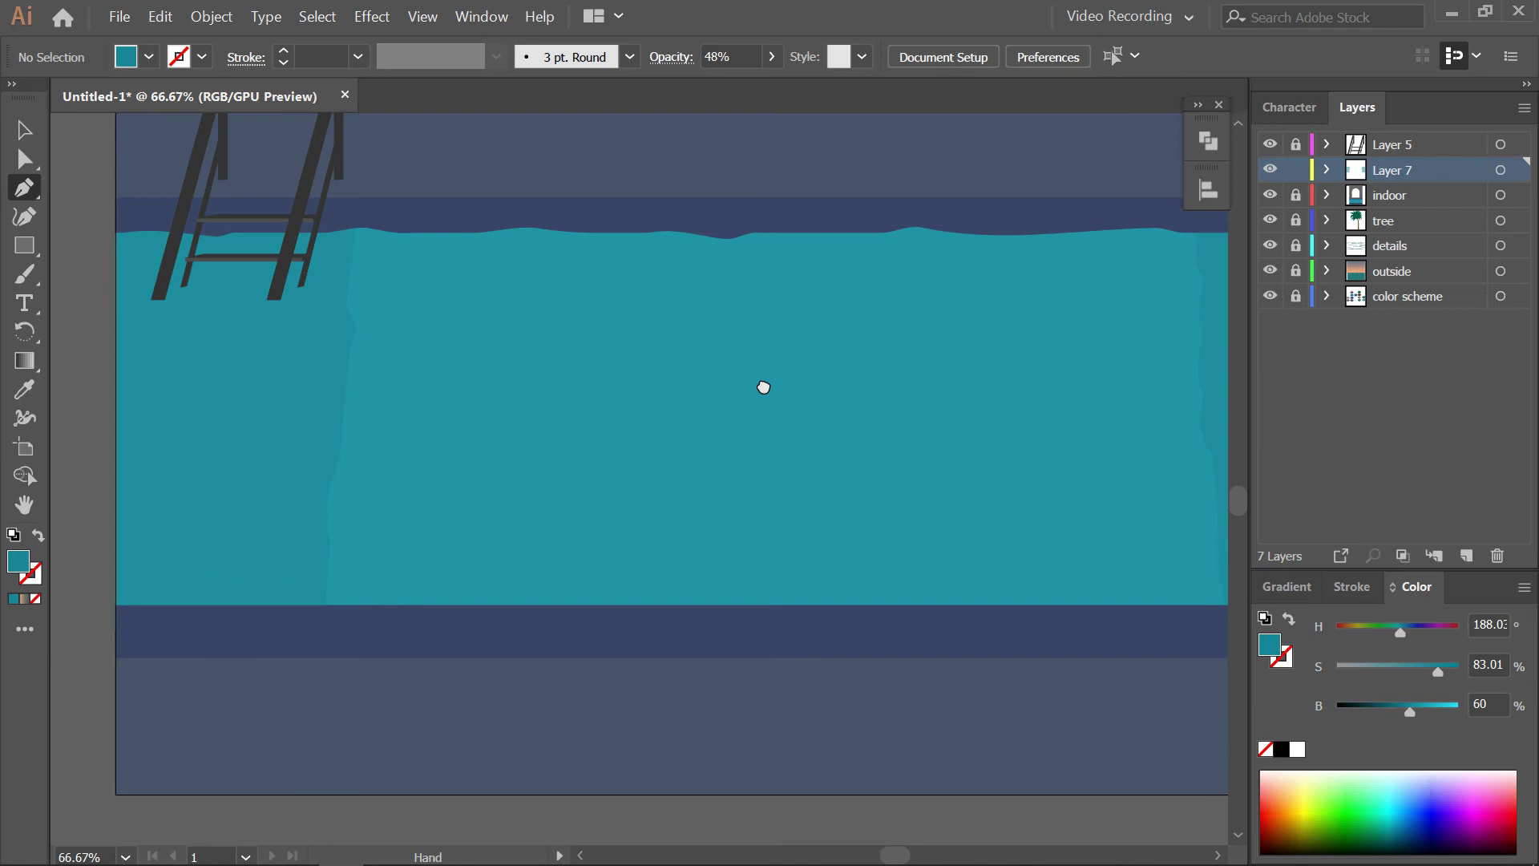
{"action": "scroll", "coordinate": [613, 394], "scroll_direction": "down", "scroll_amount": 2}
{"action": "left_click", "coordinate": [25, 130]}
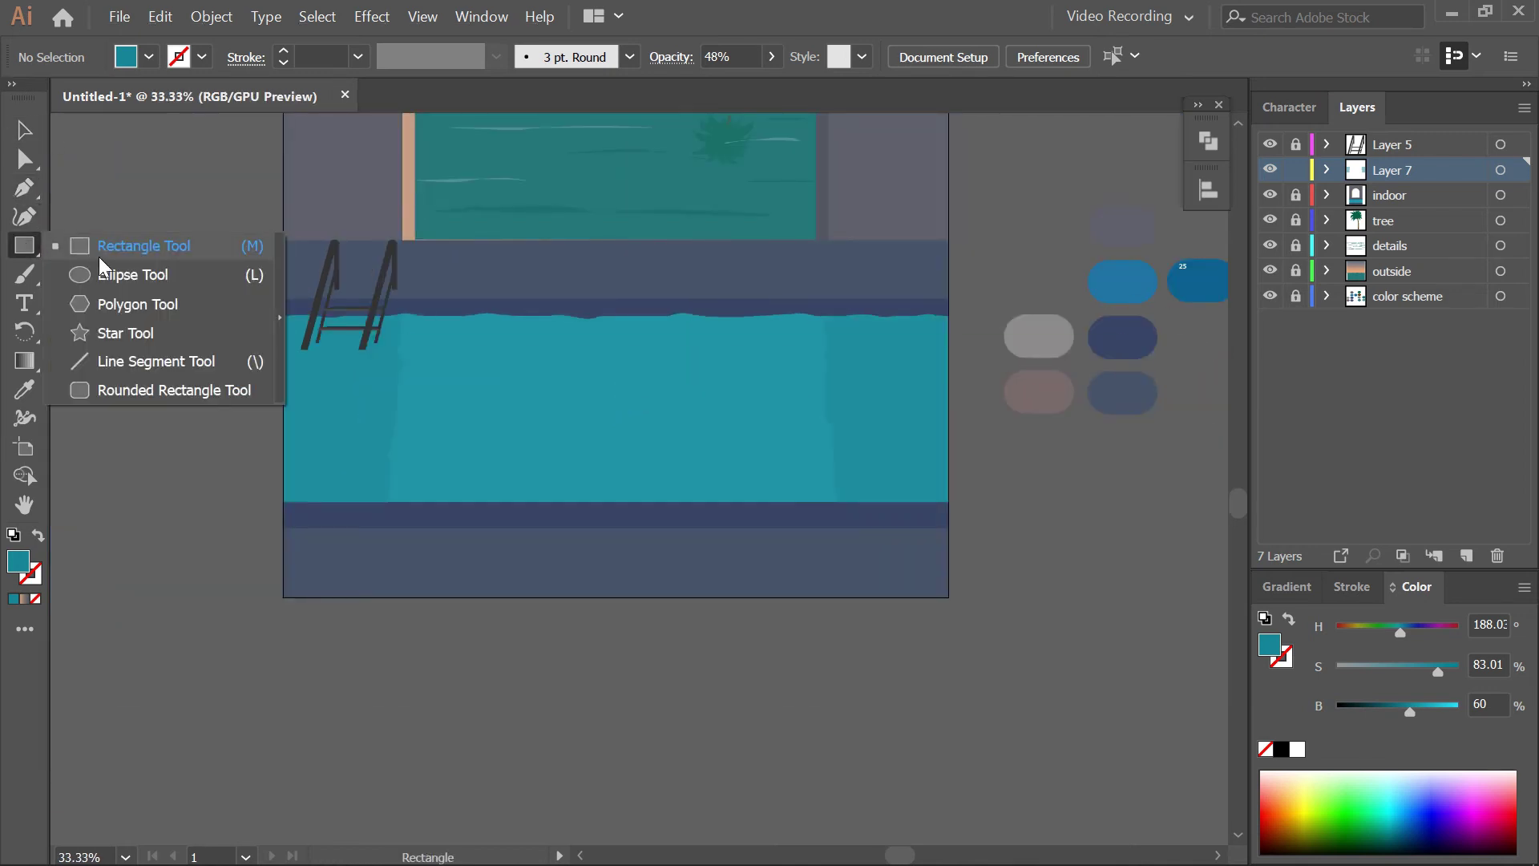
{"action": "left_click_drag", "start_coordinate": [25, 249], "coordinate": [112, 388]}
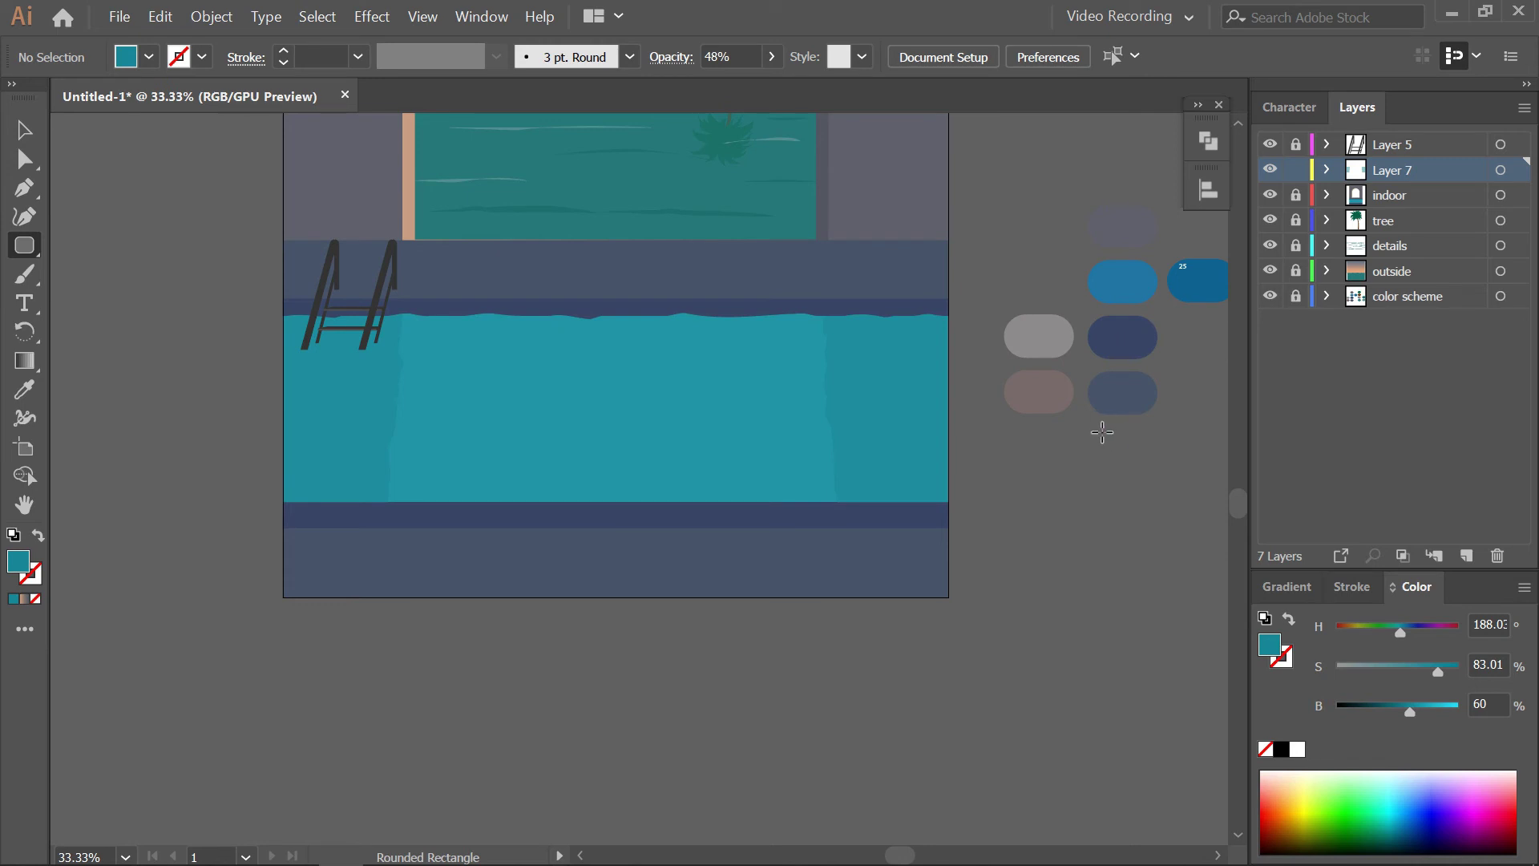
{"action": "mouse_move", "coordinate": [1097, 433]}
{"action": "left_mouse_down"}
{"action": "mouse_move", "coordinate": [1170, 472]}
{"action": "mouse_move", "coordinate": [1129, 454]}
{"action": "left_mouse_up"}
{"action": "key", "text": "v"}
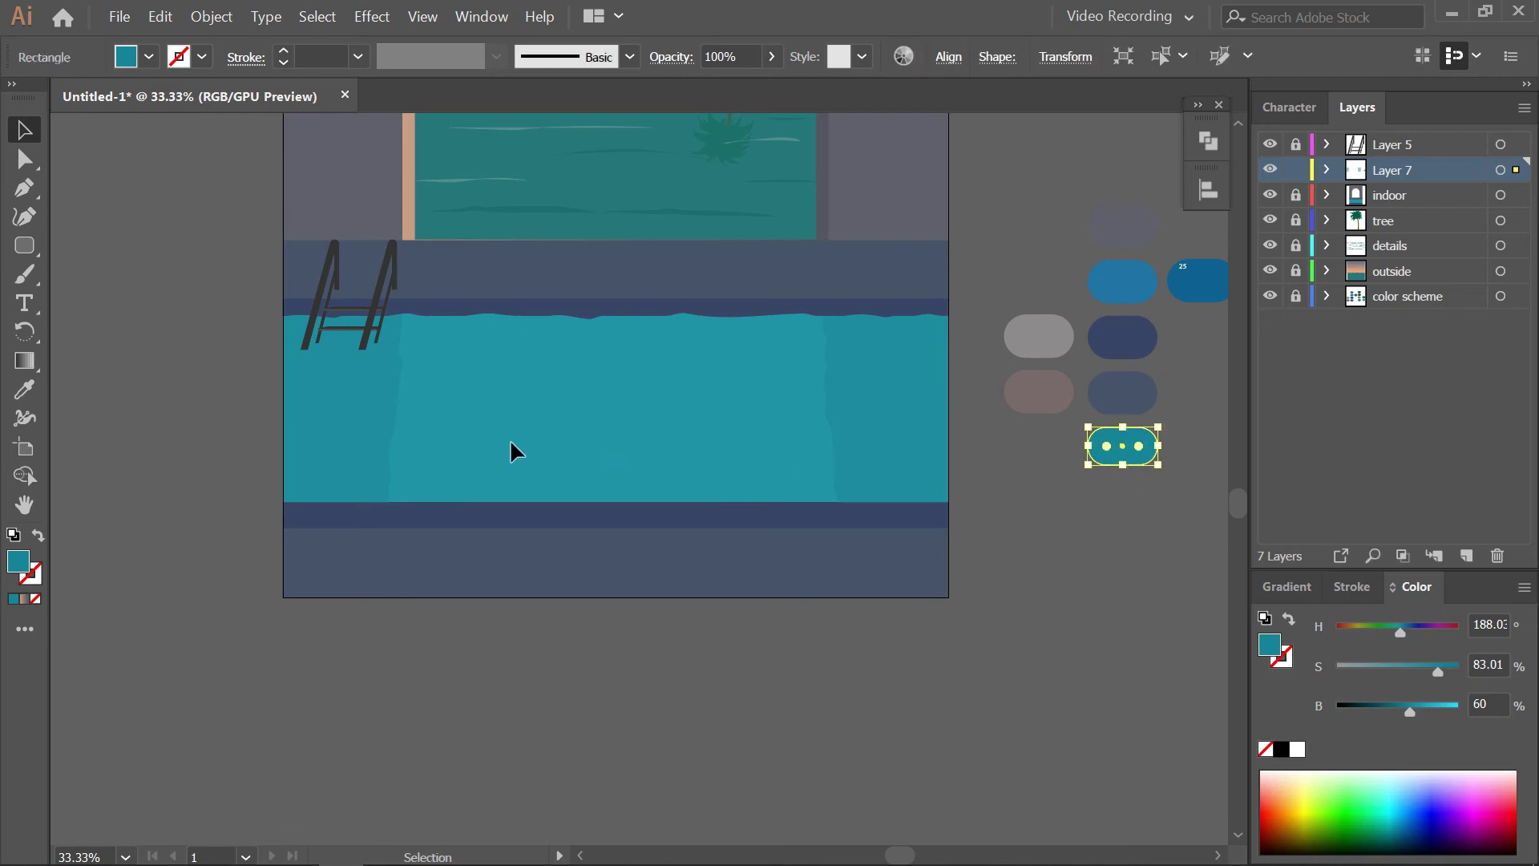
{"action": "key", "text": "i"}
{"action": "left_click", "coordinate": [517, 451]}
Duplicate the teal capsule directly below itself and darken the copy's teal
{"action": "key", "text": "ctrl+shift+a"}
{"action": "key", "text": "alt+v"}
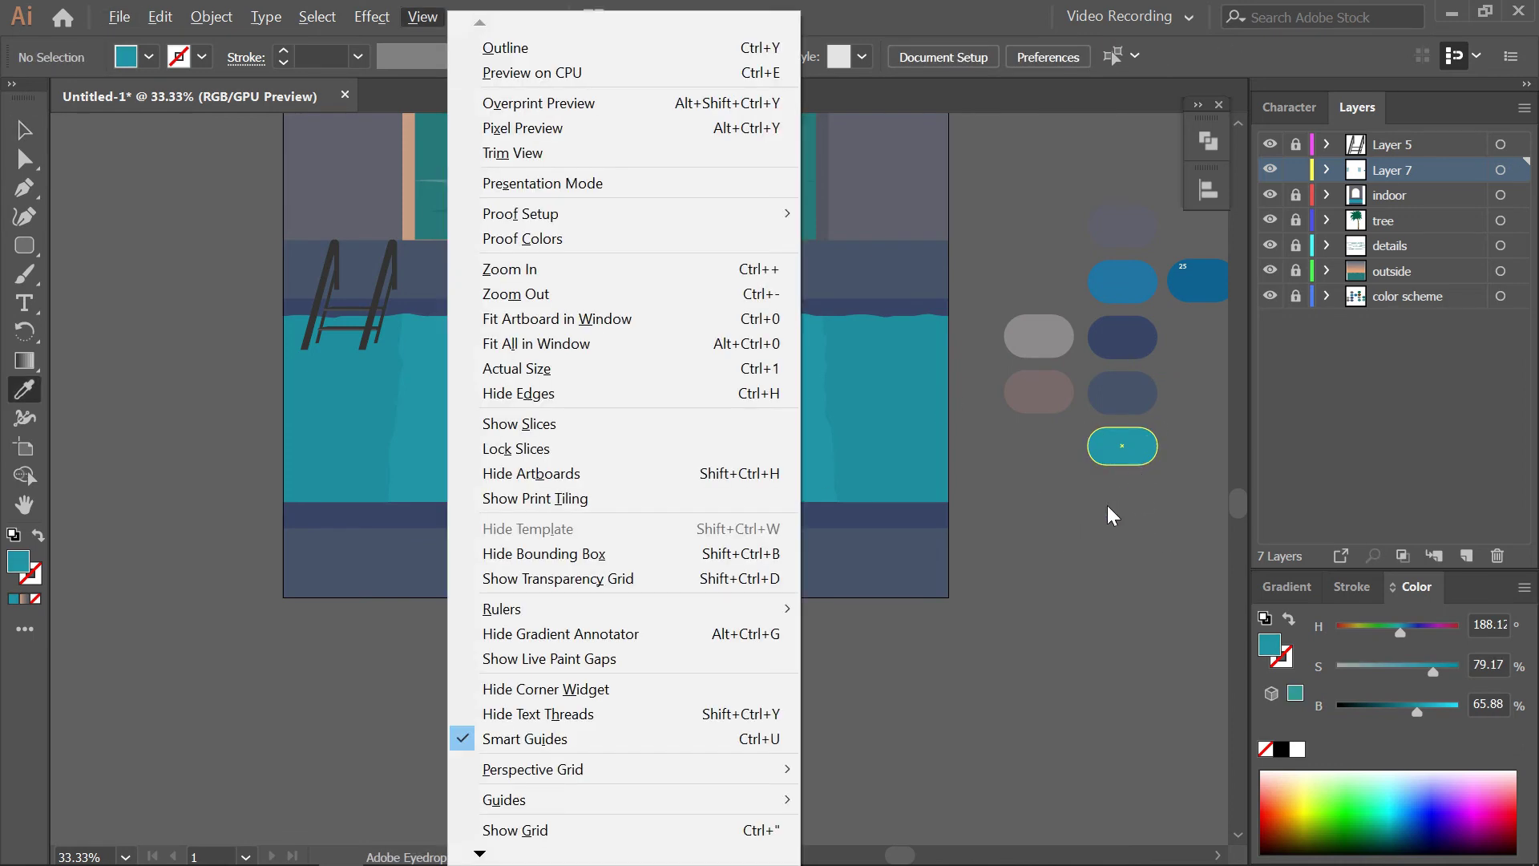
{"action": "left_click", "coordinate": [1139, 440]}
{"action": "left_click_drag", "start_coordinate": [1120, 465], "coordinate": [1120, 516]}
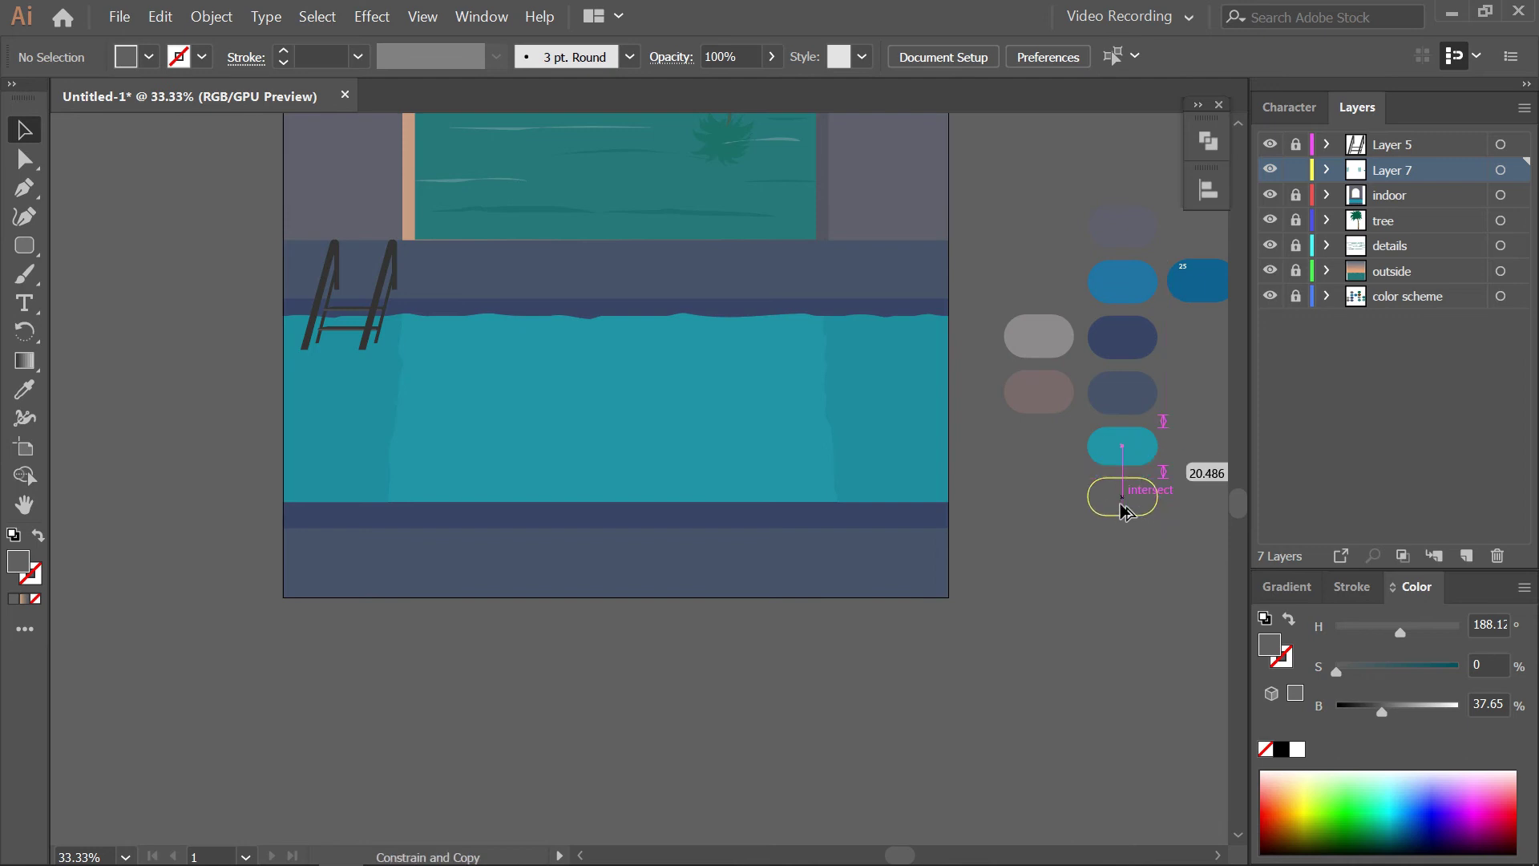
{"action": "left_click_drag", "start_coordinate": [1425, 704], "coordinate": [1406, 711]}
{"action": "left_click", "coordinate": [1435, 671]}
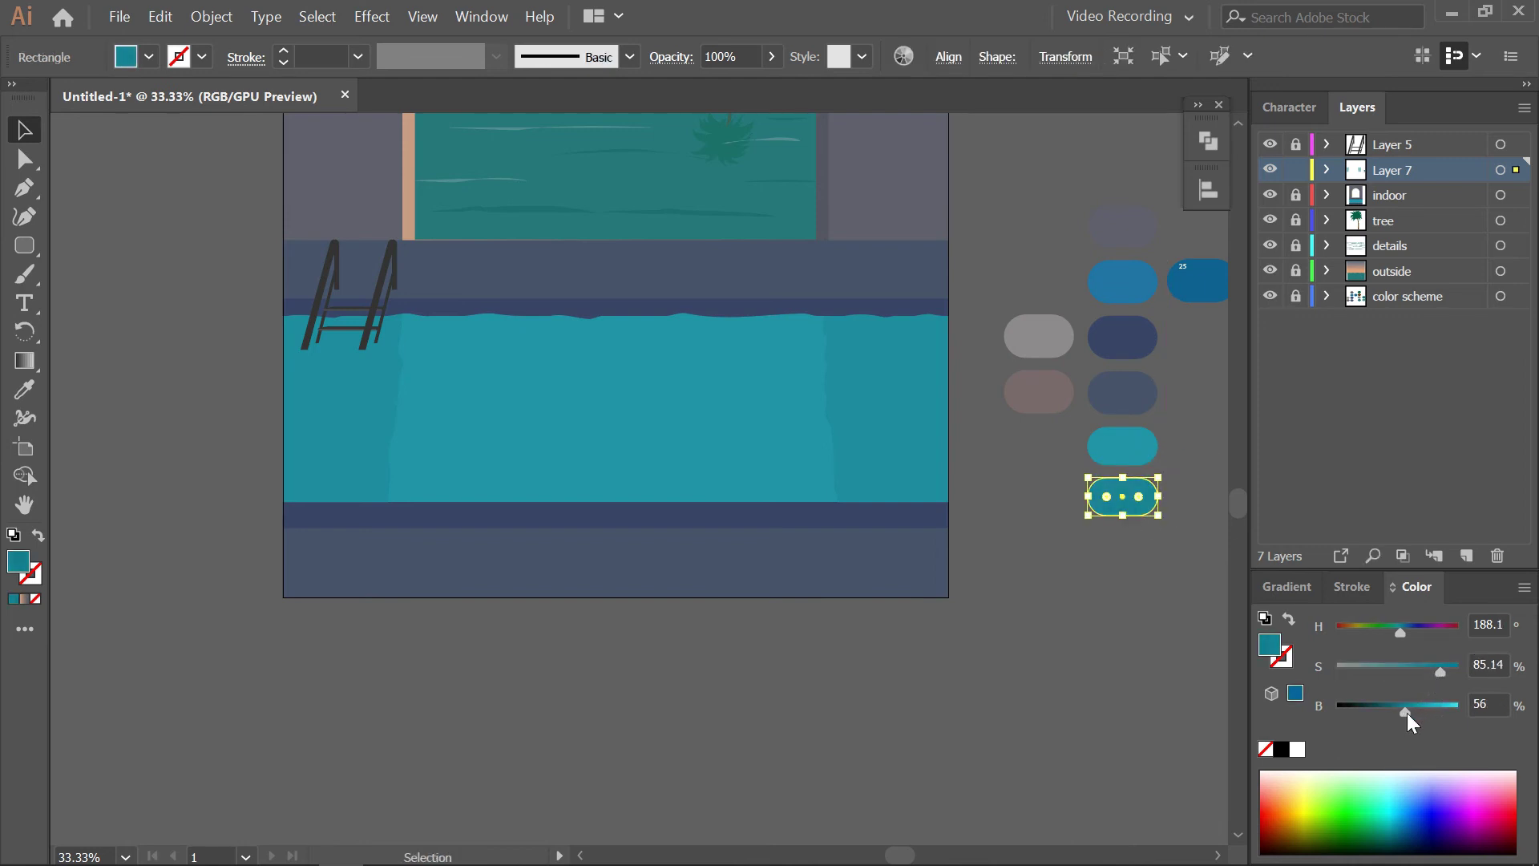
{"action": "left_click", "coordinate": [1113, 646]}
Draw a long, closed, lens-shaped ripple streak across the upper water near the ladder
{"action": "scroll", "coordinate": [497, 441], "scroll_direction": "up", "scroll_amount": 2}
{"action": "scroll", "coordinate": [497, 441], "scroll_direction": "down", "scroll_amount": 1}
{"action": "key", "text": "p"}
{"action": "scroll", "coordinate": [509, 440], "scroll_direction": "right", "scroll_amount": 3}
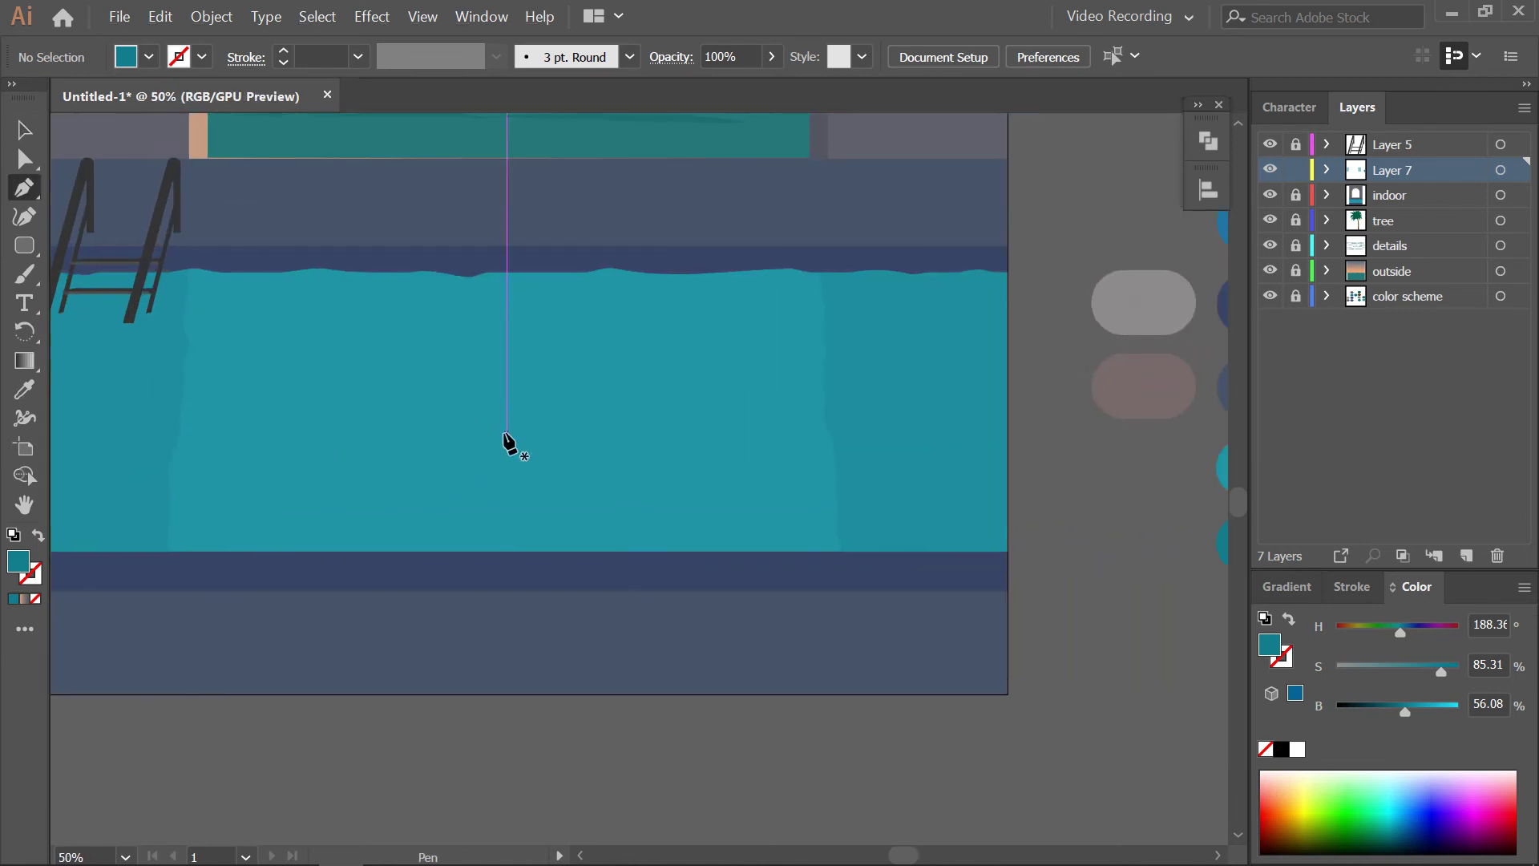
{"action": "scroll", "coordinate": [727, 471], "scroll_direction": "right", "scroll_amount": 3}
{"action": "scroll", "coordinate": [633, 385], "scroll_direction": "left", "scroll_amount": 5}
{"action": "scroll", "coordinate": [633, 385], "scroll_direction": "down", "scroll_amount": 1}
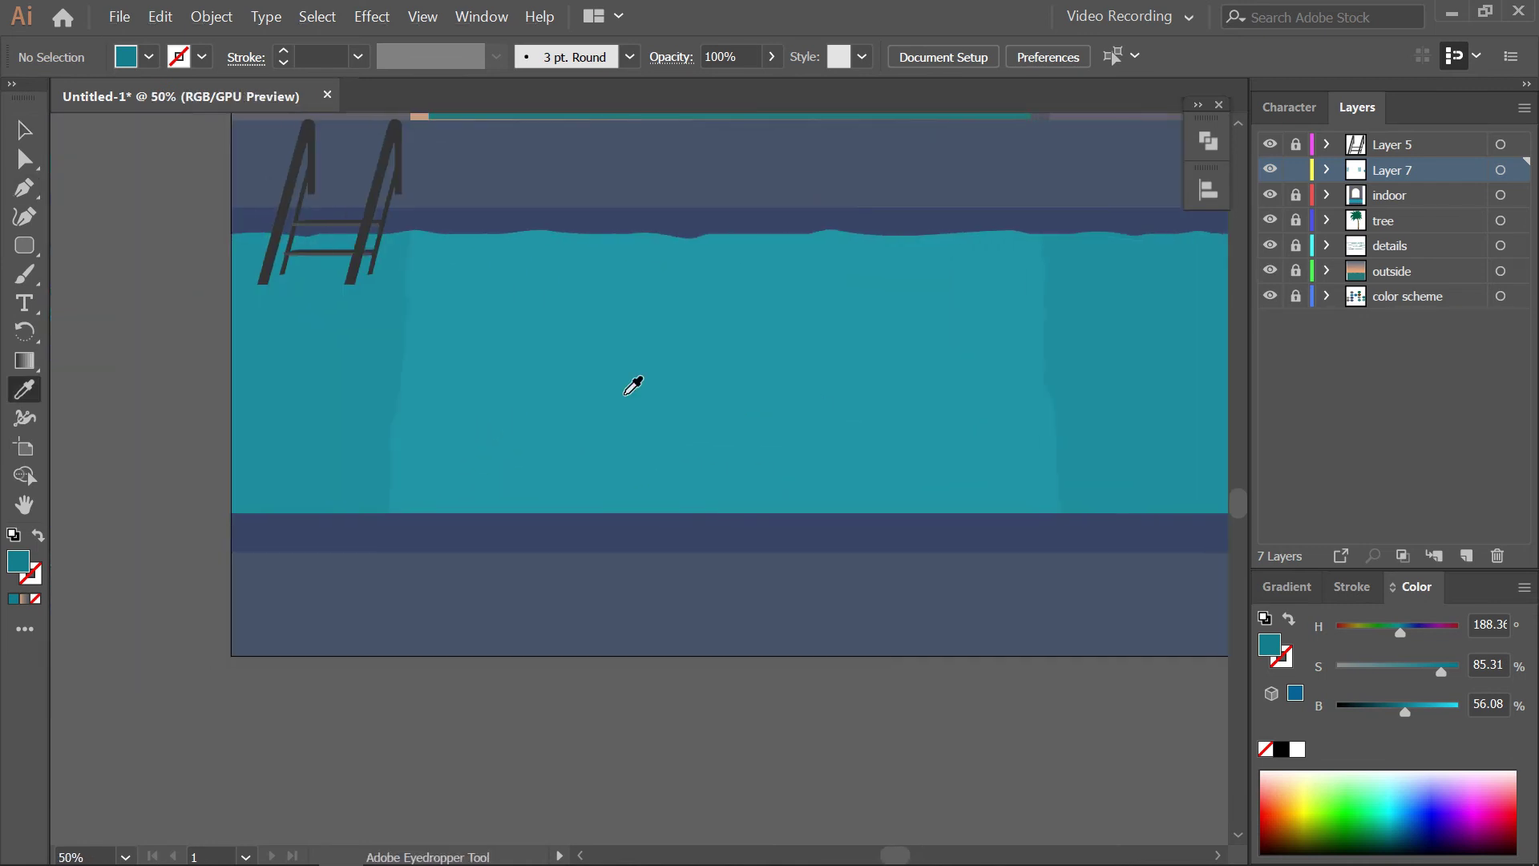
{"action": "left_click", "coordinate": [433, 291]}
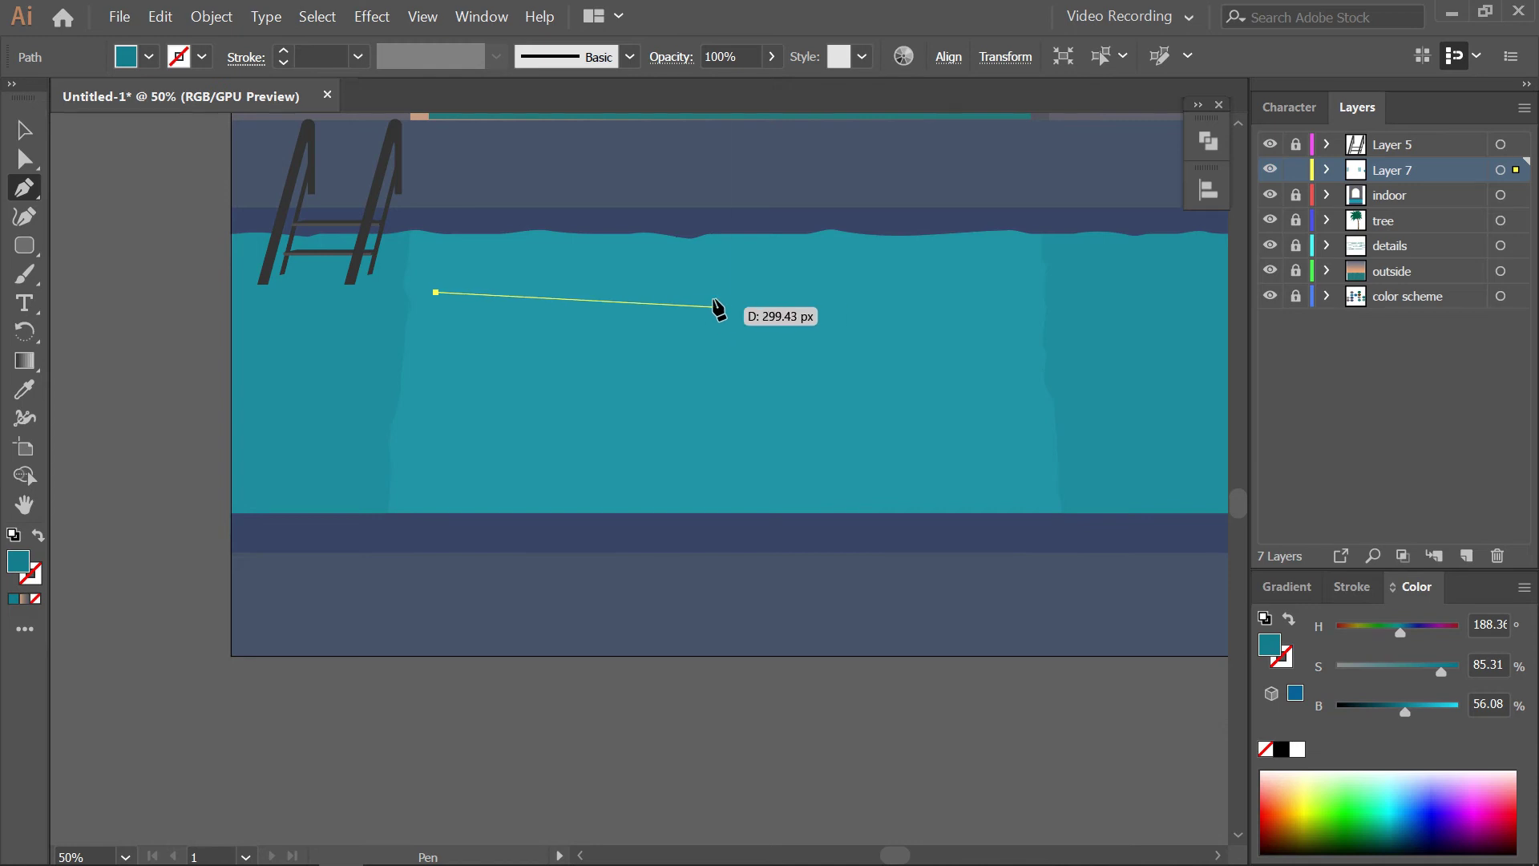
{"action": "scroll", "coordinate": [700, 304], "scroll_direction": "down", "scroll_amount": 1}
{"action": "scroll", "coordinate": [700, 305], "scroll_direction": "up", "scroll_amount": 2}
{"action": "left_click_drag", "start_coordinate": [676, 303], "coordinate": [862, 319]}
{"action": "key", "text": "ctrl+z"}
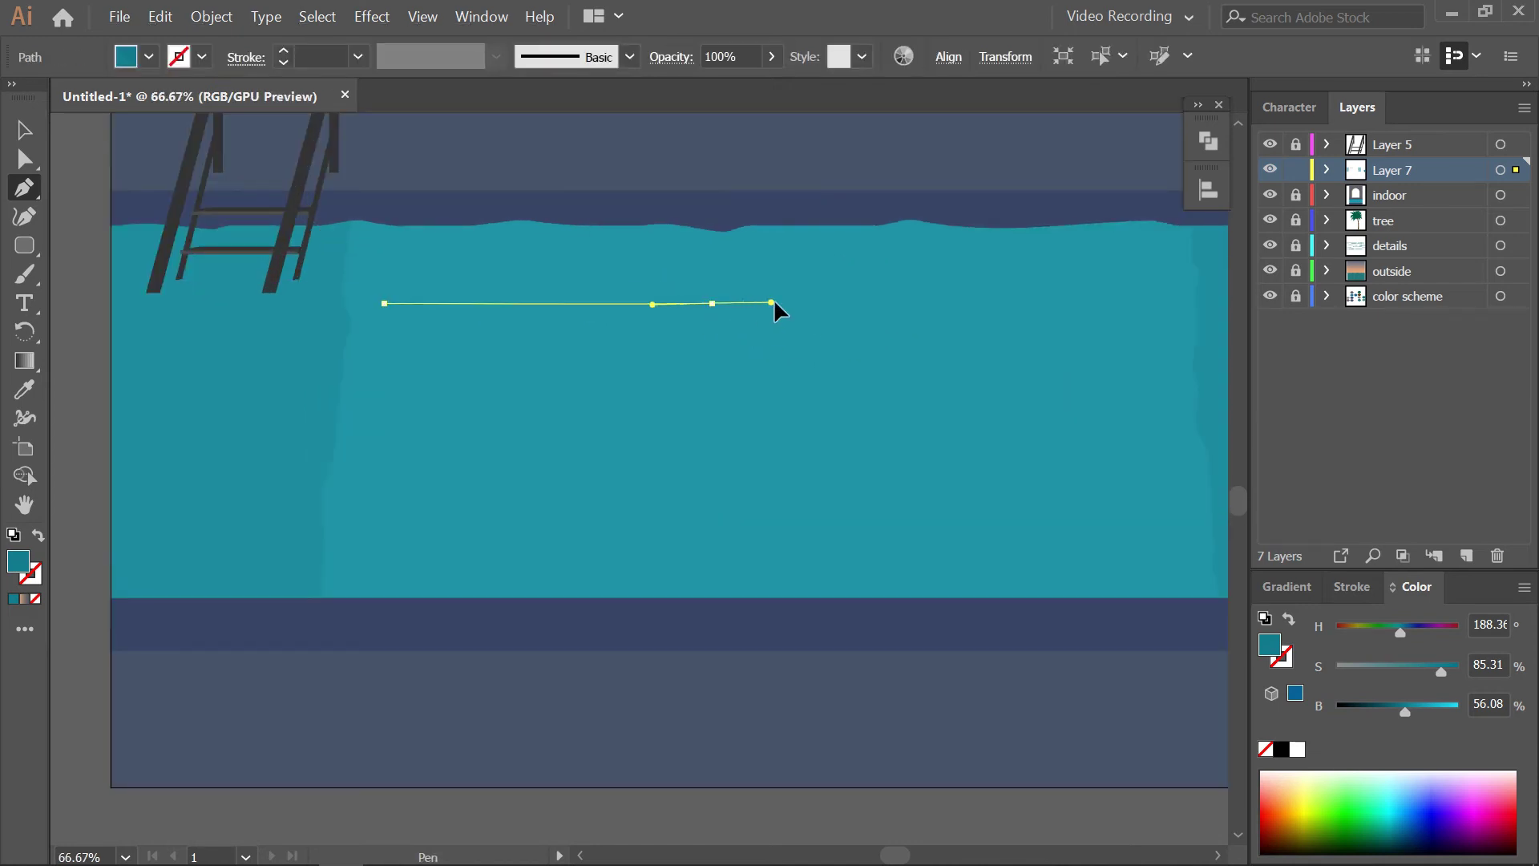
{"action": "left_click", "coordinate": [1139, 303]}
{"action": "left_click_drag", "start_coordinate": [681, 310], "coordinate": [539, 329]}
{"action": "left_click", "coordinate": [681, 310]}
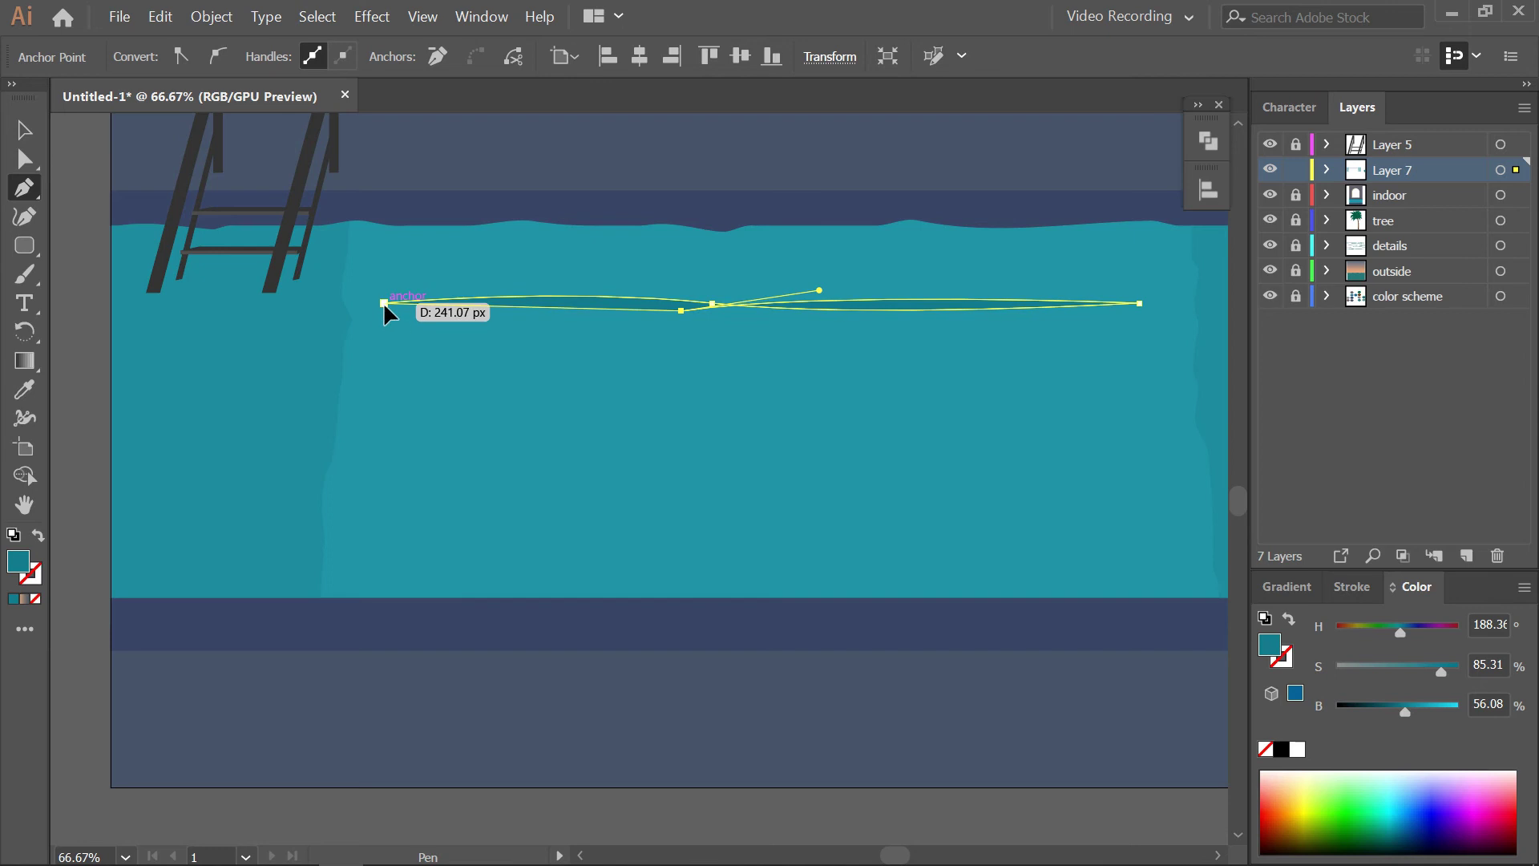
{"action": "left_click", "coordinate": [384, 300]}
{"action": "key", "text": "ctrl+shift+a"}
Round the long streak's pointed corners with live corners
{"action": "scroll", "coordinate": [571, 341], "scroll_direction": "right", "scroll_amount": 2}
{"action": "key", "text": "a"}
{"action": "left_click", "coordinate": [539, 319]}
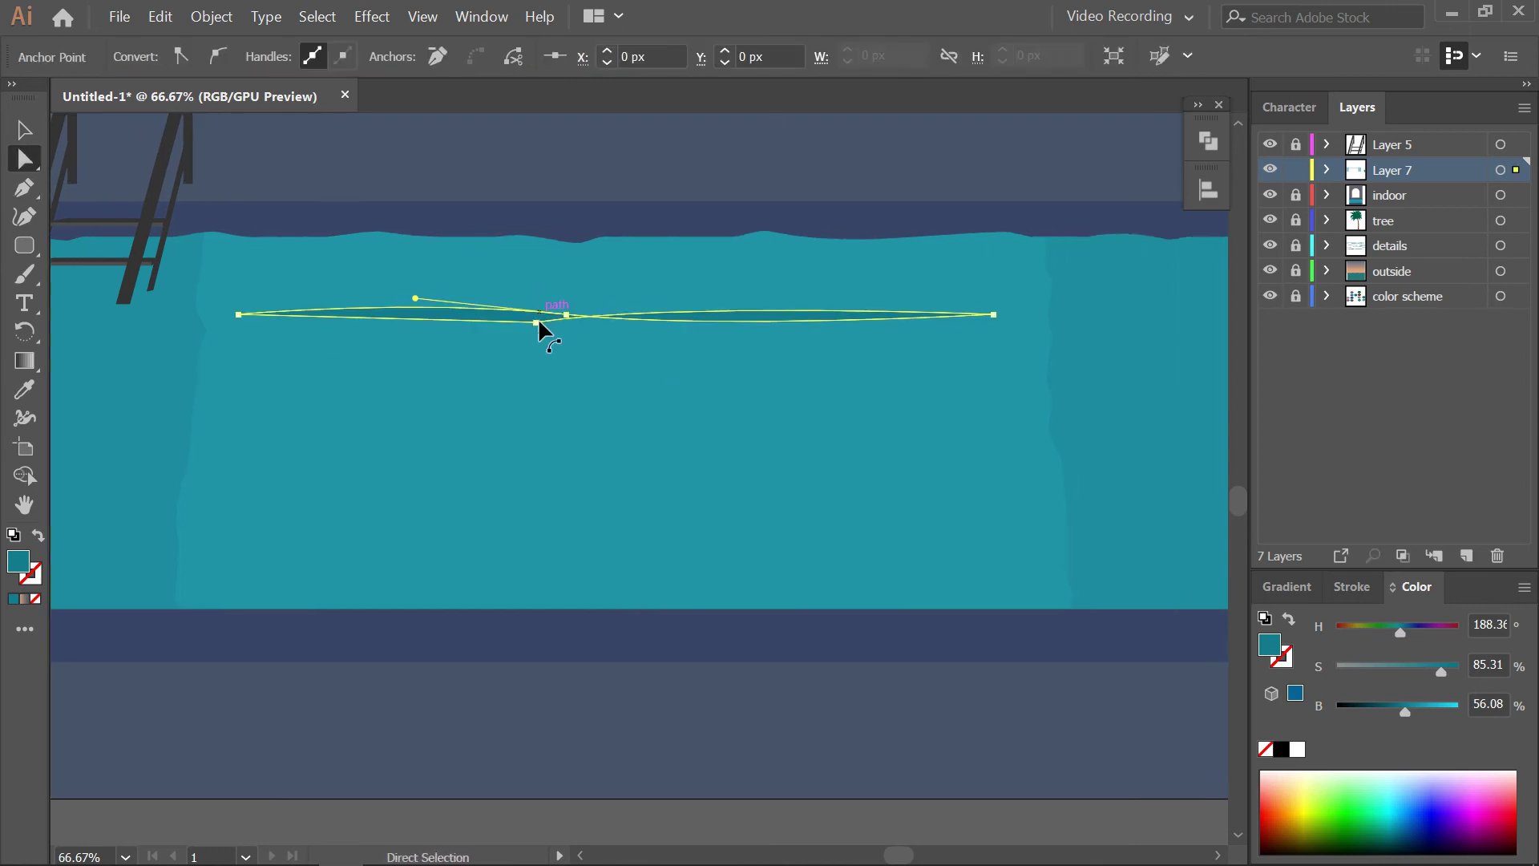
{"action": "left_click_drag", "start_coordinate": [540, 315], "coordinate": [505, 154]}
{"action": "left_click", "coordinate": [630, 389]}
Draw a second, shorter closed ripple streak below the first one
{"action": "scroll", "coordinate": [651, 413], "scroll_direction": "down", "scroll_amount": 1}
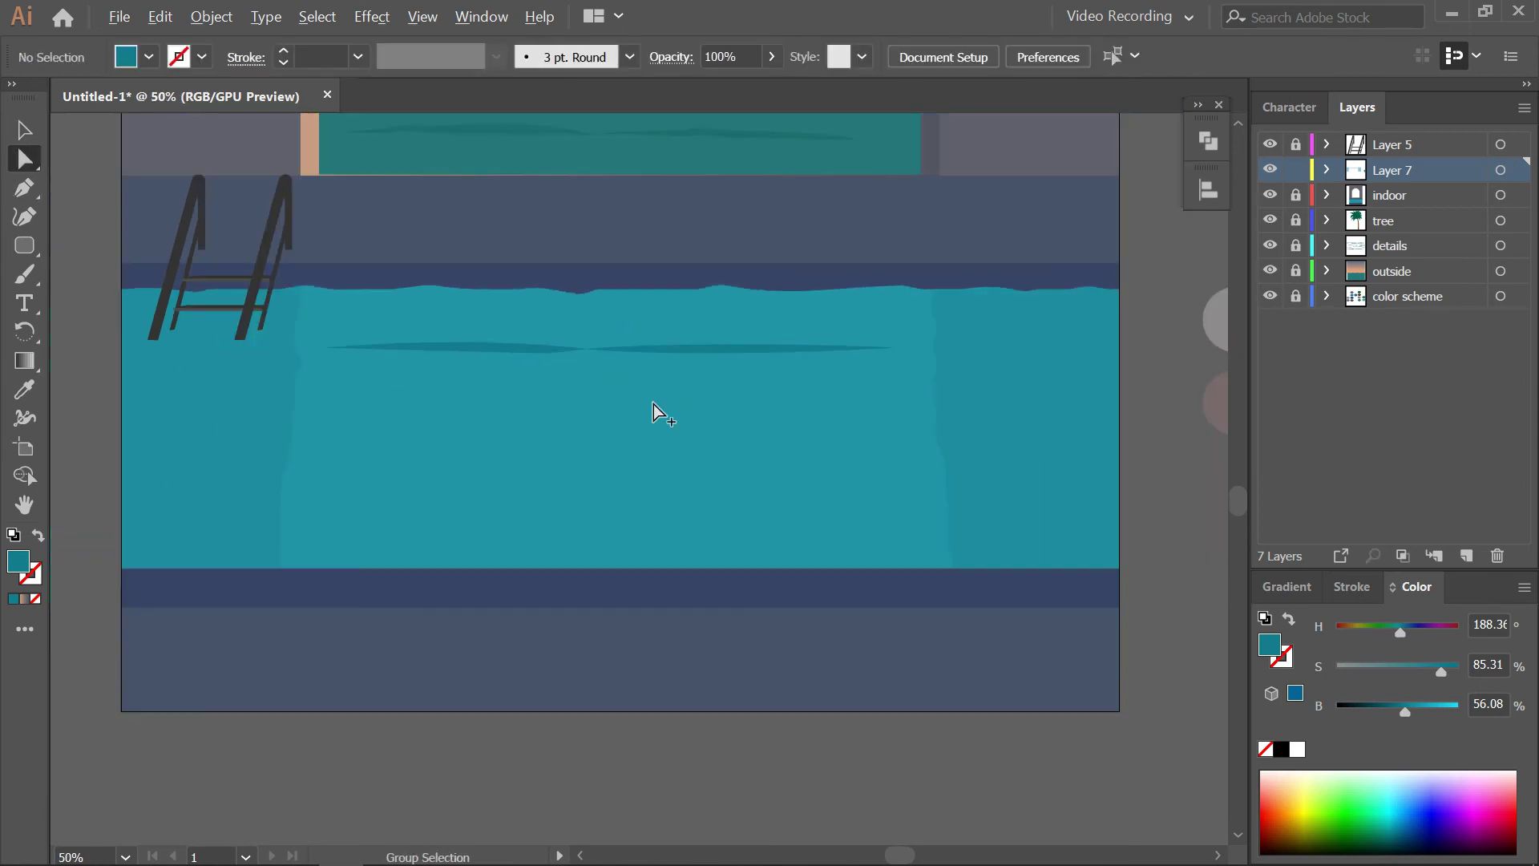
{"action": "key", "text": "p"}
{"action": "left_click", "coordinate": [348, 403]}
{"action": "left_click_drag", "start_coordinate": [614, 403], "coordinate": [723, 420]}
{"action": "left_click", "coordinate": [614, 403]}
{"action": "scroll", "coordinate": [381, 397], "scroll_direction": "up", "scroll_amount": 1}
{"action": "left_click_drag", "start_coordinate": [390, 403], "coordinate": [340, 408]}
{"action": "key", "text": "a"}
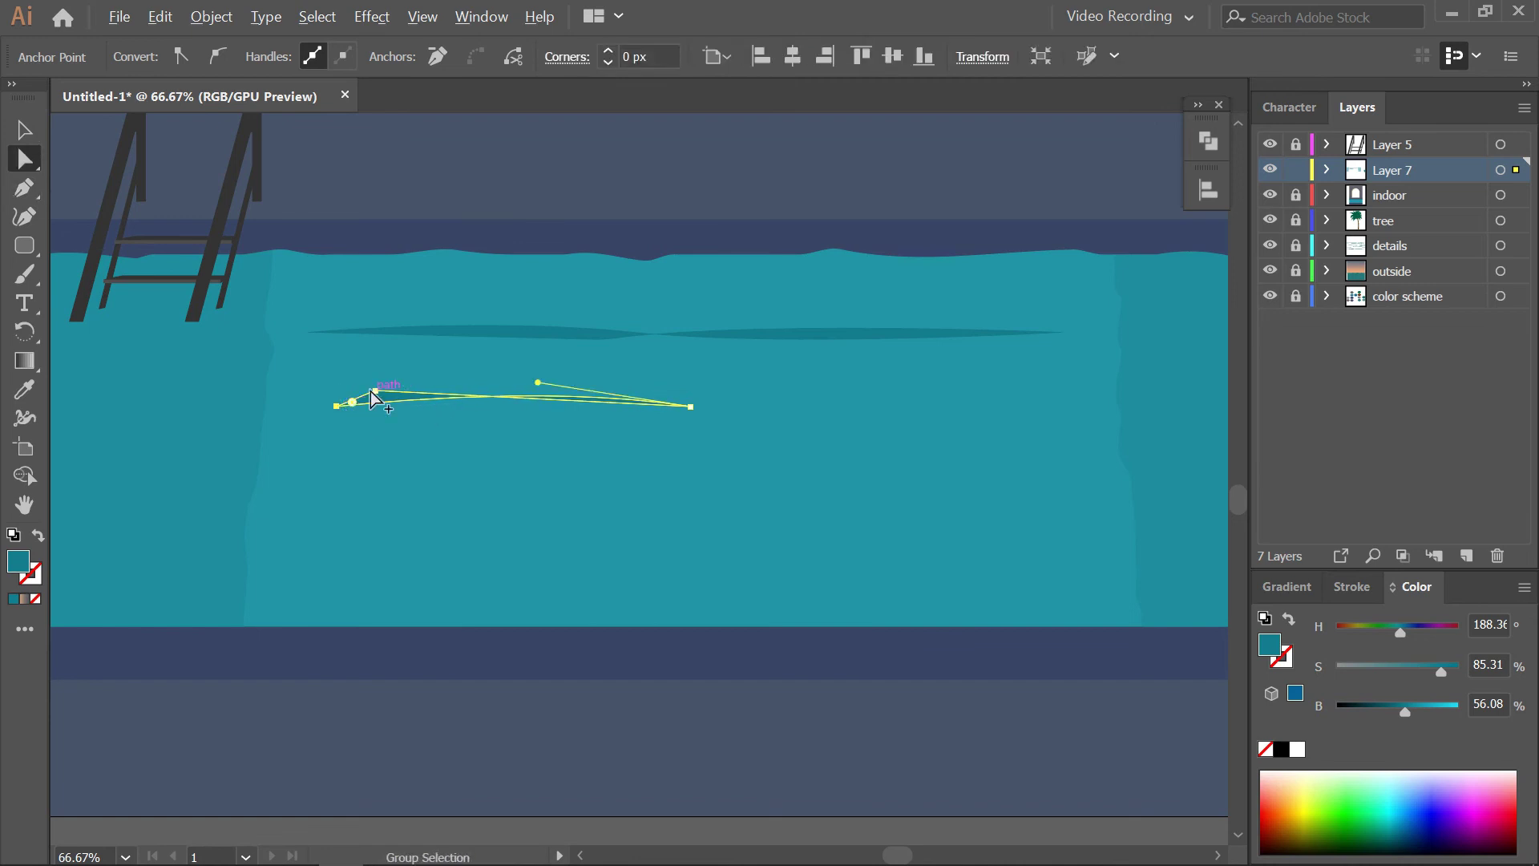
{"action": "scroll", "coordinate": [370, 393], "scroll_direction": "up", "scroll_amount": 2}
{"action": "left_click", "coordinate": [701, 563]}
{"action": "scroll", "coordinate": [605, 536], "scroll_direction": "down", "scroll_amount": 2}
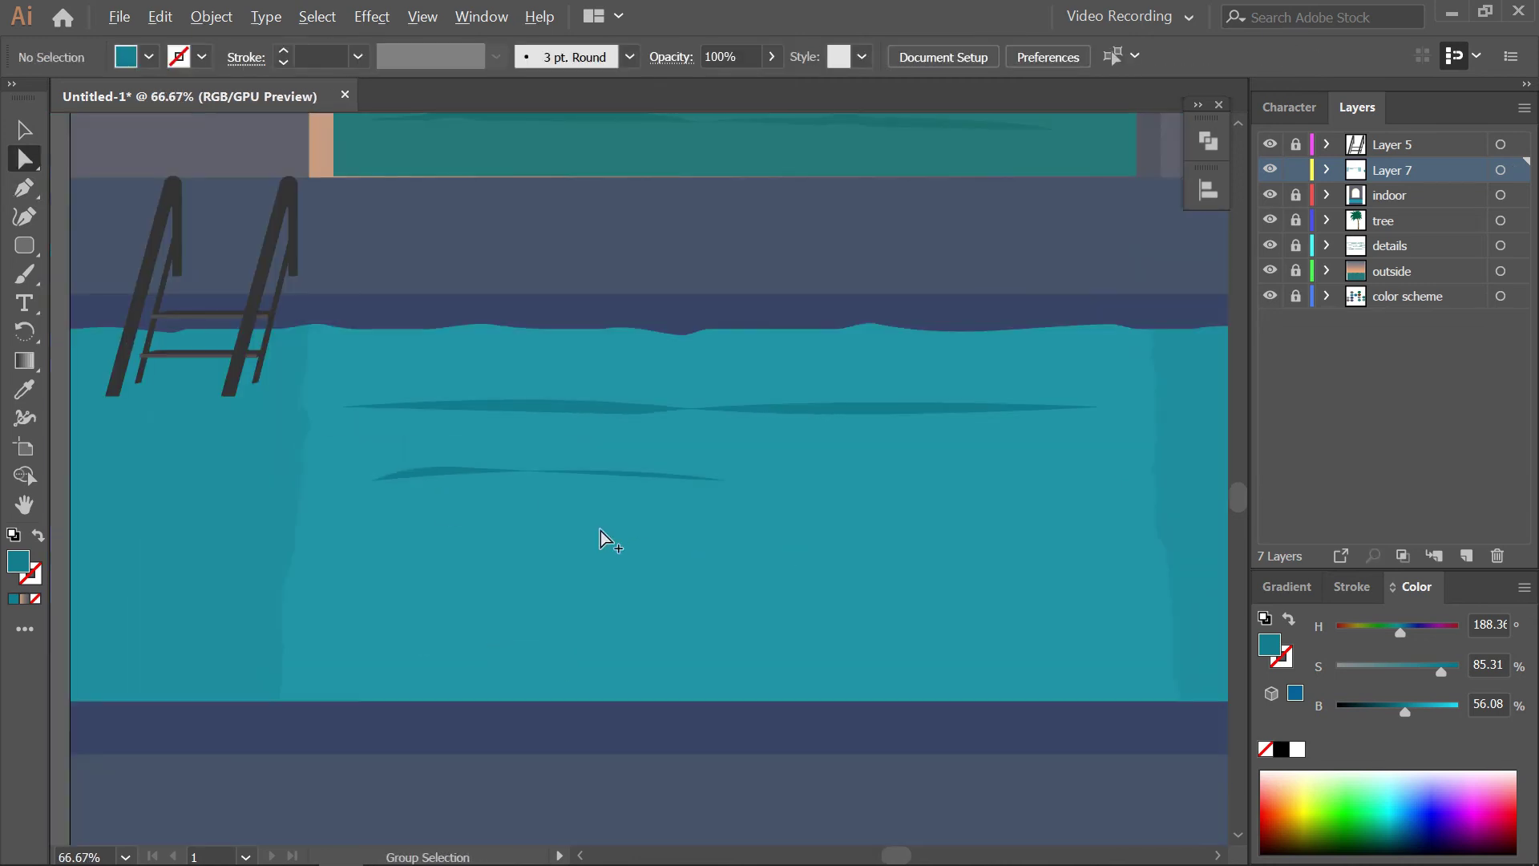
{"action": "key", "text": "p"}
{"action": "scroll", "coordinate": [709, 542], "scroll_direction": "down", "scroll_amount": 1}
Draw a third closed ripple streak lower on the water
{"action": "left_click", "coordinate": [498, 540]}
{"action": "key", "text": "ctrl+z"}
{"action": "left_click", "coordinate": [531, 508]}
{"action": "mouse_move", "coordinate": [939, 505]}
{"action": "left_mouse_down"}
{"action": "mouse_move", "coordinate": [1057, 567]}
{"action": "mouse_move", "coordinate": [1088, 538]}
{"action": "left_mouse_up"}
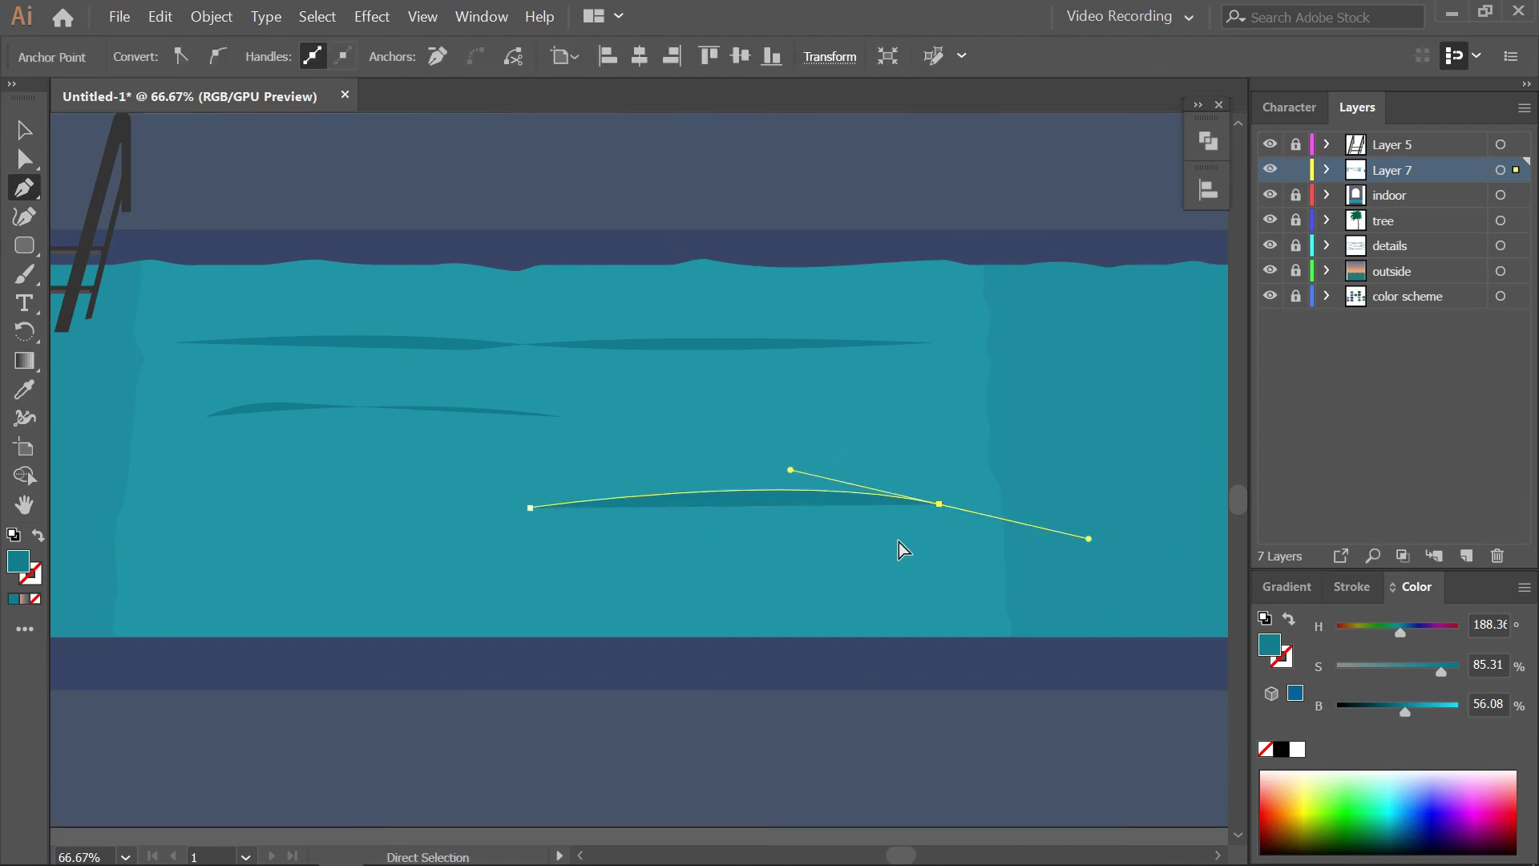
{"action": "left_click", "coordinate": [941, 505]}
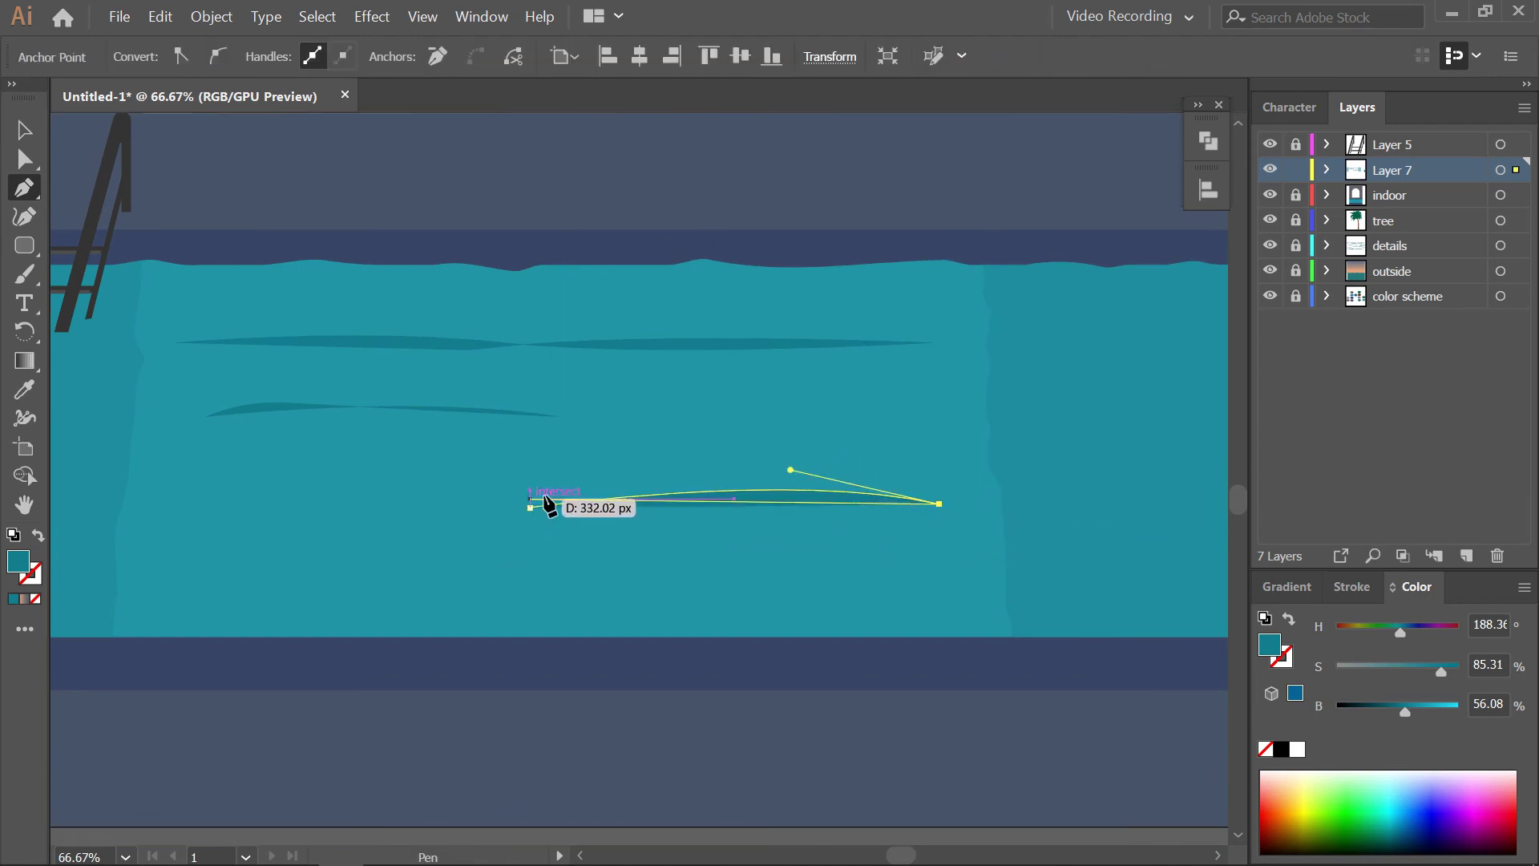
{"action": "left_click_drag", "start_coordinate": [531, 507], "coordinate": [388, 545]}
{"action": "left_click", "coordinate": [478, 525], "text": "ctrl"}
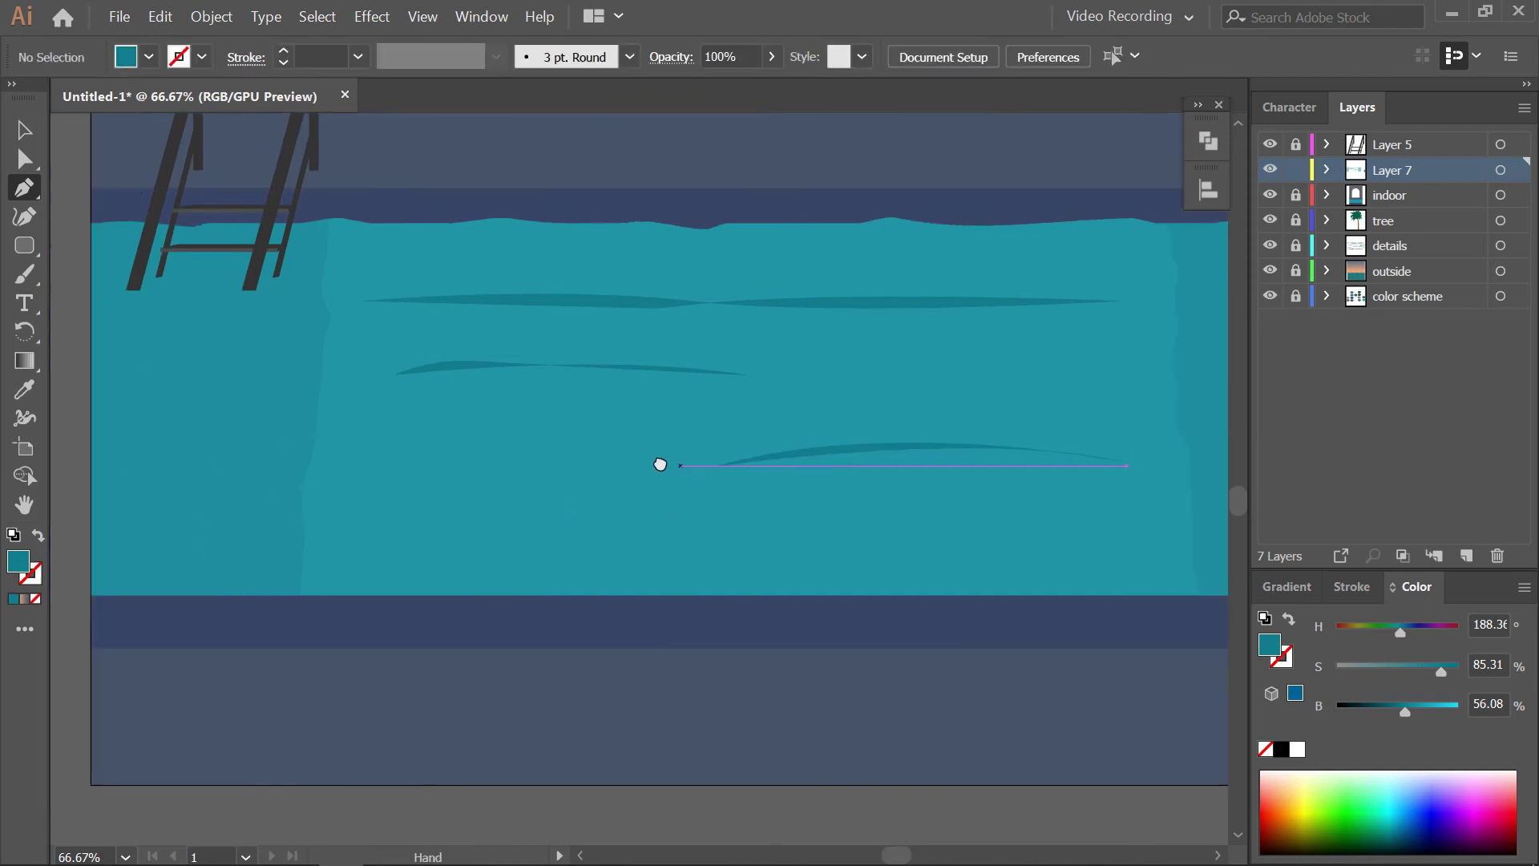
Draw a fourth closed ripple streak at the lower left of the pool
{"action": "scroll", "coordinate": [457, 512], "scroll_direction": "left", "scroll_amount": 5}
{"action": "left_click", "coordinate": [256, 458]}
{"action": "left_click_drag", "start_coordinate": [517, 447], "coordinate": [586, 466]}
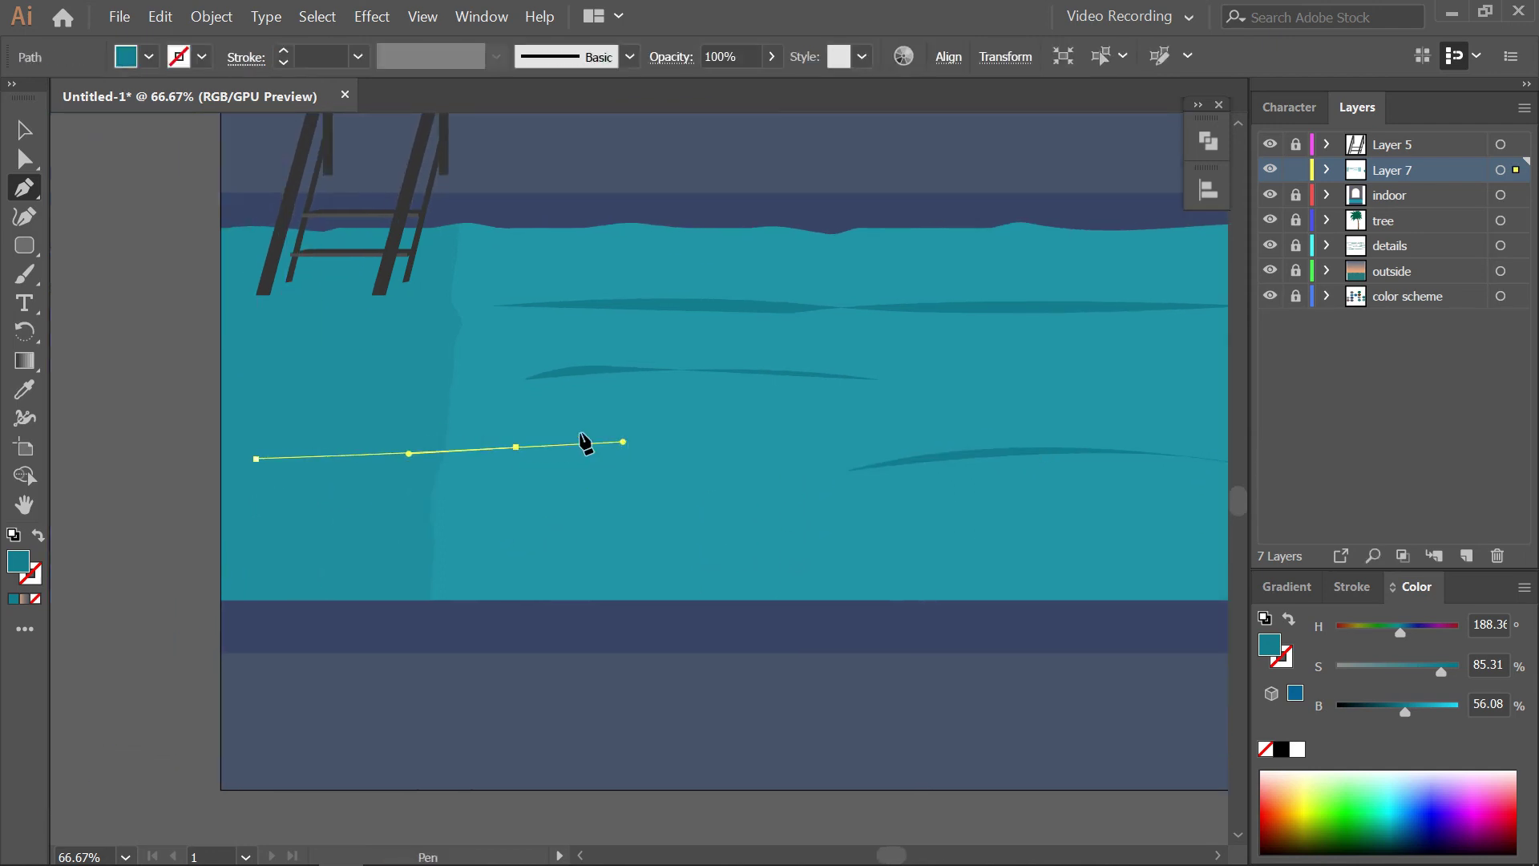
{"action": "left_click", "coordinate": [516, 447]}
{"action": "left_click_drag", "start_coordinate": [256, 459], "coordinate": [244, 463]}
{"action": "left_click", "coordinate": [416, 522], "text": "ctrl"}
{"action": "left_click", "coordinate": [577, 484], "text": "ctrl"}
Draw a small ripple streak on the right side of the pool
{"action": "key", "text": "ctrl+minus"}
{"action": "mouse_move", "coordinate": [585, 441]}
{"action": "left_mouse_down"}
{"action": "mouse_move", "coordinate": [915, 468]}
{"action": "mouse_move", "coordinate": [671, 464]}
{"action": "left_mouse_up"}
{"action": "left_click", "coordinate": [777, 372]}
{"action": "mouse_move", "coordinate": [888, 377]}
{"action": "left_mouse_down"}
{"action": "mouse_move", "coordinate": [871, 393]}
{"action": "mouse_move", "coordinate": [725, 397]}
{"action": "left_mouse_up"}
{"action": "scroll", "coordinate": [786, 383], "scroll_direction": "up", "scroll_amount": 1}
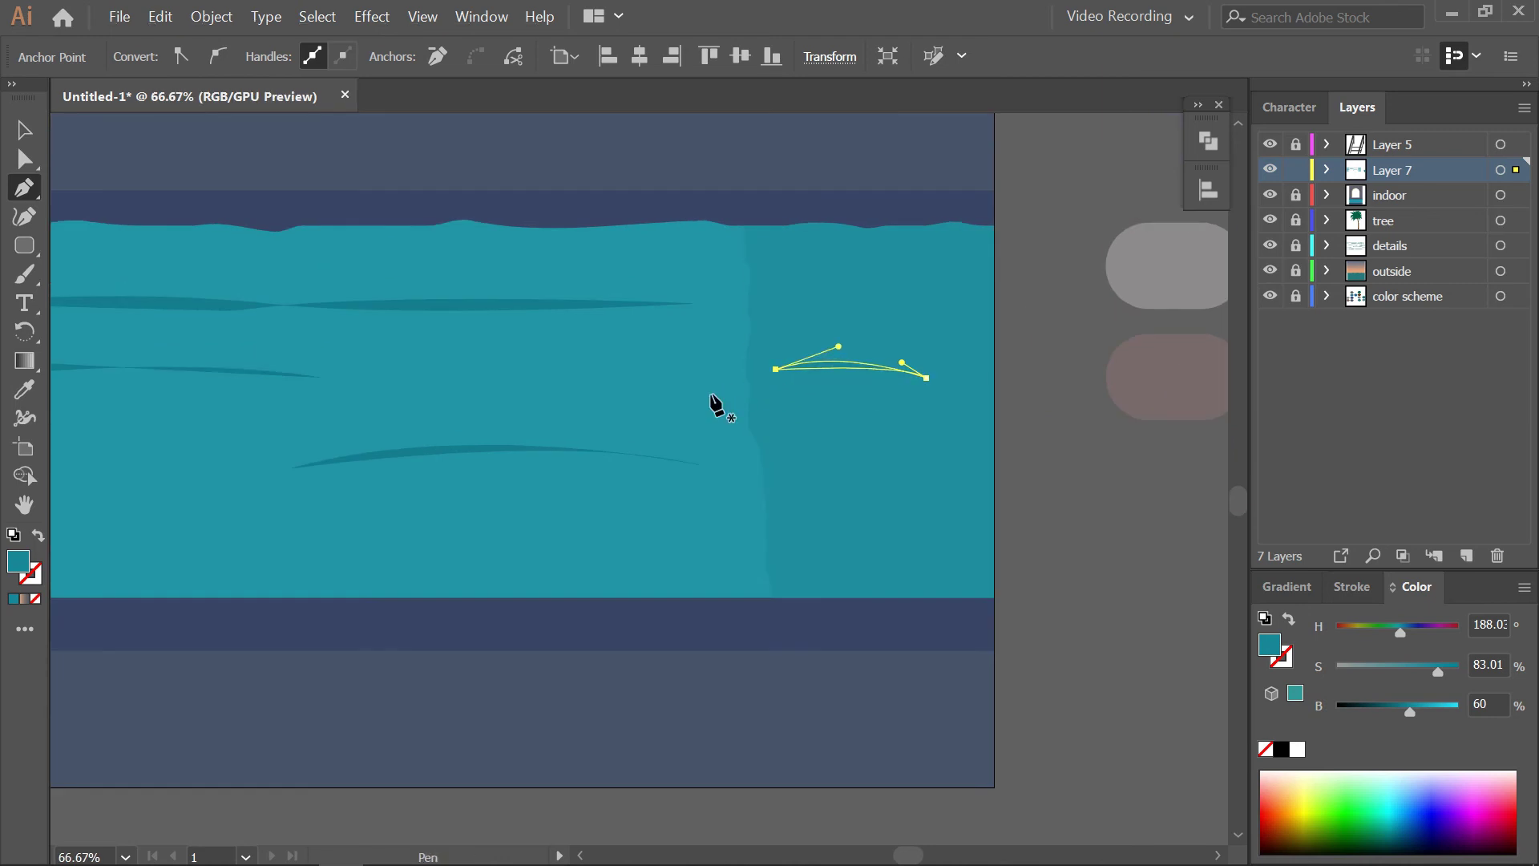
{"action": "left_click", "coordinate": [715, 405], "text": "ctrl"}
{"action": "scroll", "coordinate": [601, 385], "scroll_direction": "down", "scroll_amount": 2}
{"action": "scroll", "coordinate": [785, 451], "scroll_direction": "left", "scroll_amount": 2}
Draw a small ripple near the bottom left and thin it by raising its lower point
{"action": "left_click", "coordinate": [429, 442], "text": "ctrl"}
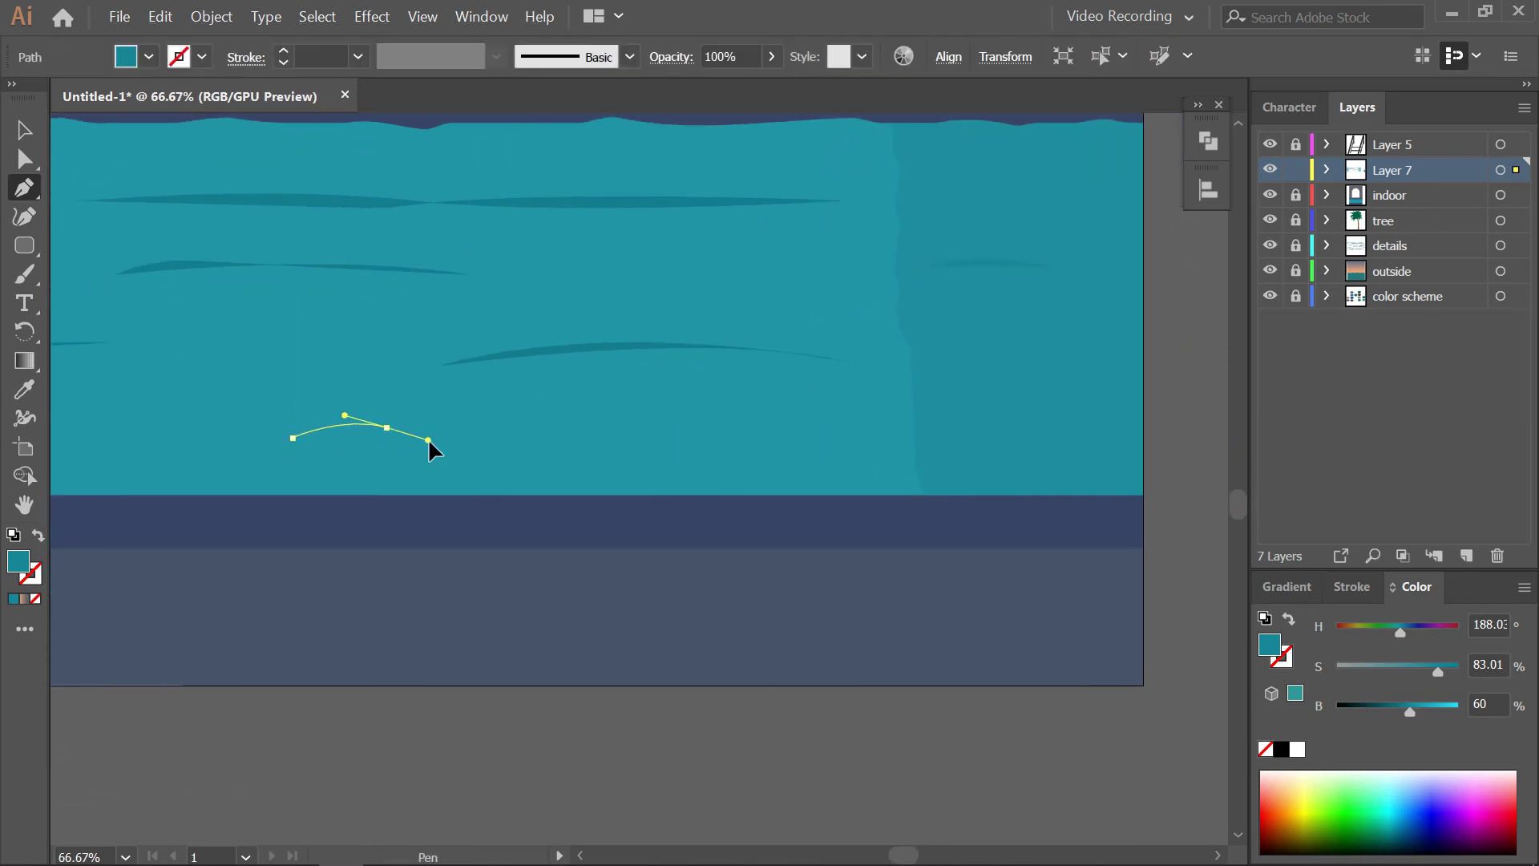
{"action": "mouse_move", "coordinate": [510, 405]}
{"action": "left_mouse_down"}
{"action": "mouse_move", "coordinate": [307, 461]}
{"action": "mouse_move", "coordinate": [314, 439]}
{"action": "left_mouse_up"}
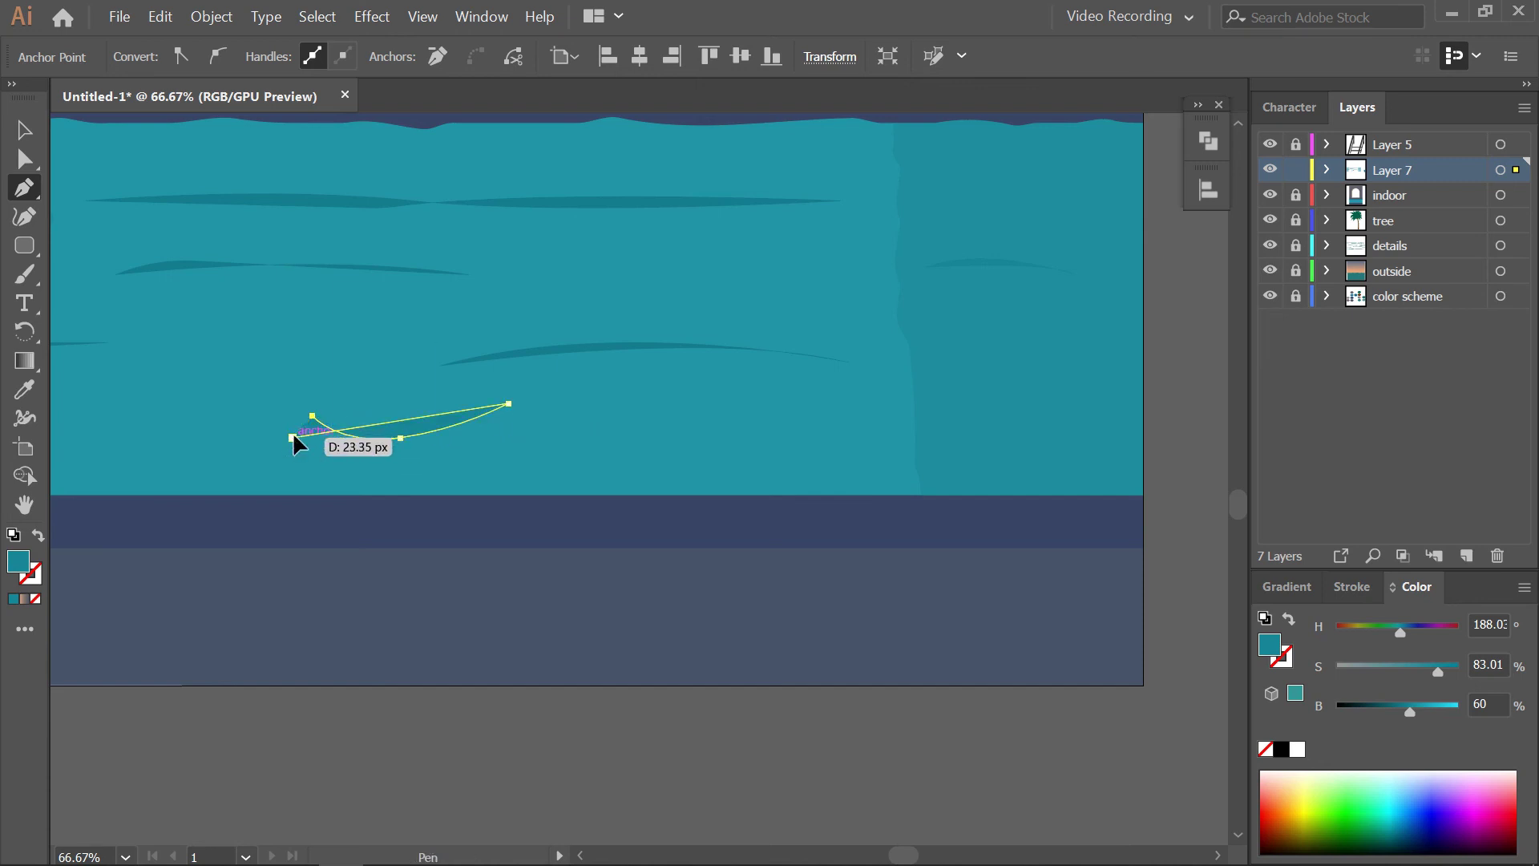
{"action": "key", "text": "a"}
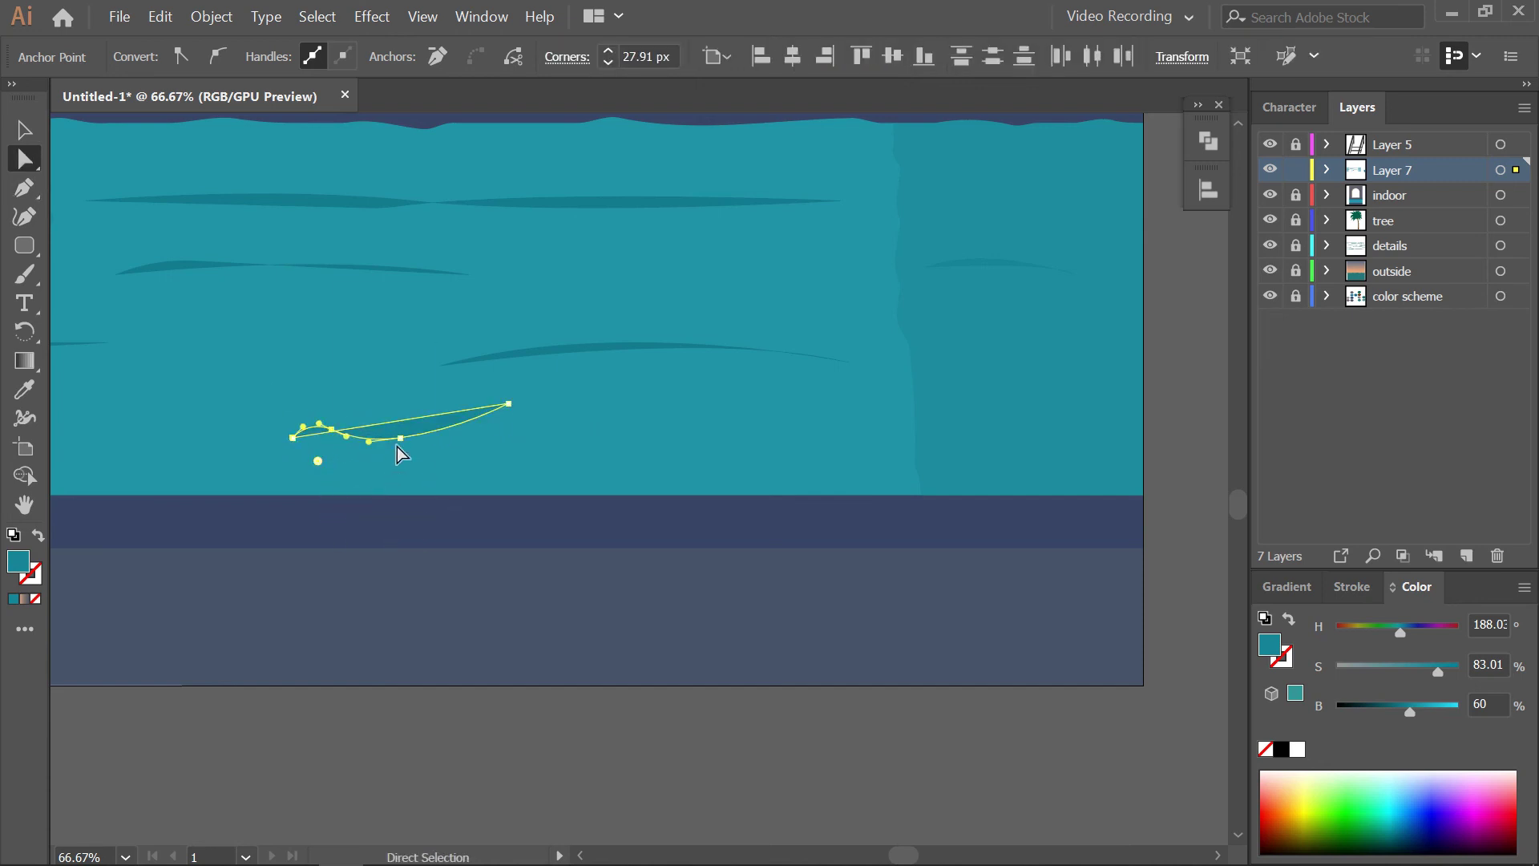
{"action": "left_click_drag", "start_coordinate": [399, 439], "coordinate": [398, 421]}
{"action": "left_click", "coordinate": [521, 455]}
Warp the ripple strokes, pushing small dips and bumps into their edges
{"action": "scroll", "coordinate": [521, 455], "scroll_direction": "down", "scroll_amount": 2, "text": "alt"}
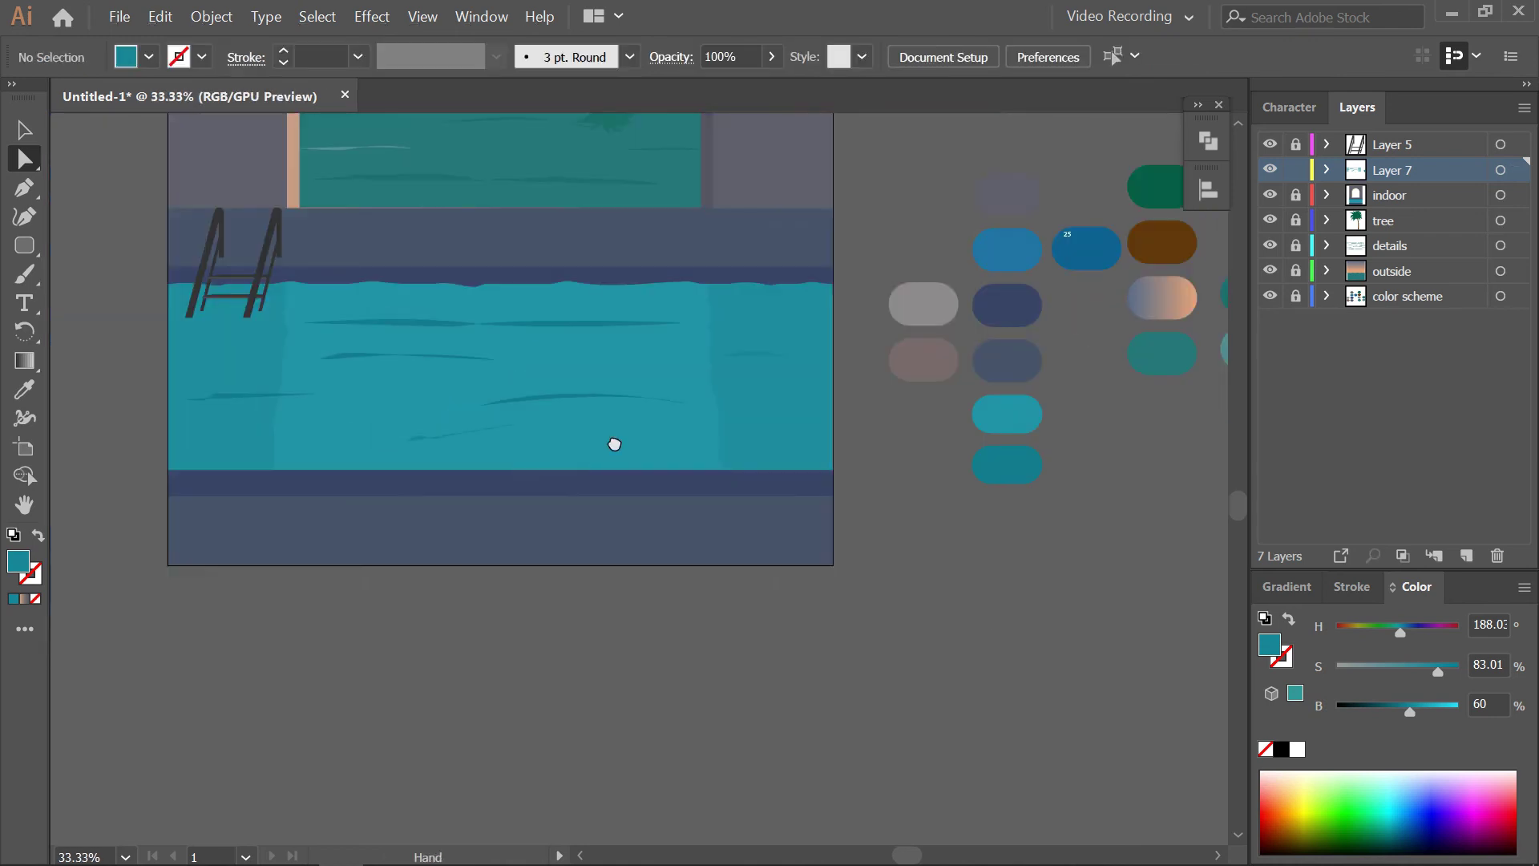
{"action": "scroll", "coordinate": [473, 492], "scroll_direction": "up", "scroll_amount": 1}
{"action": "key", "text": "v"}
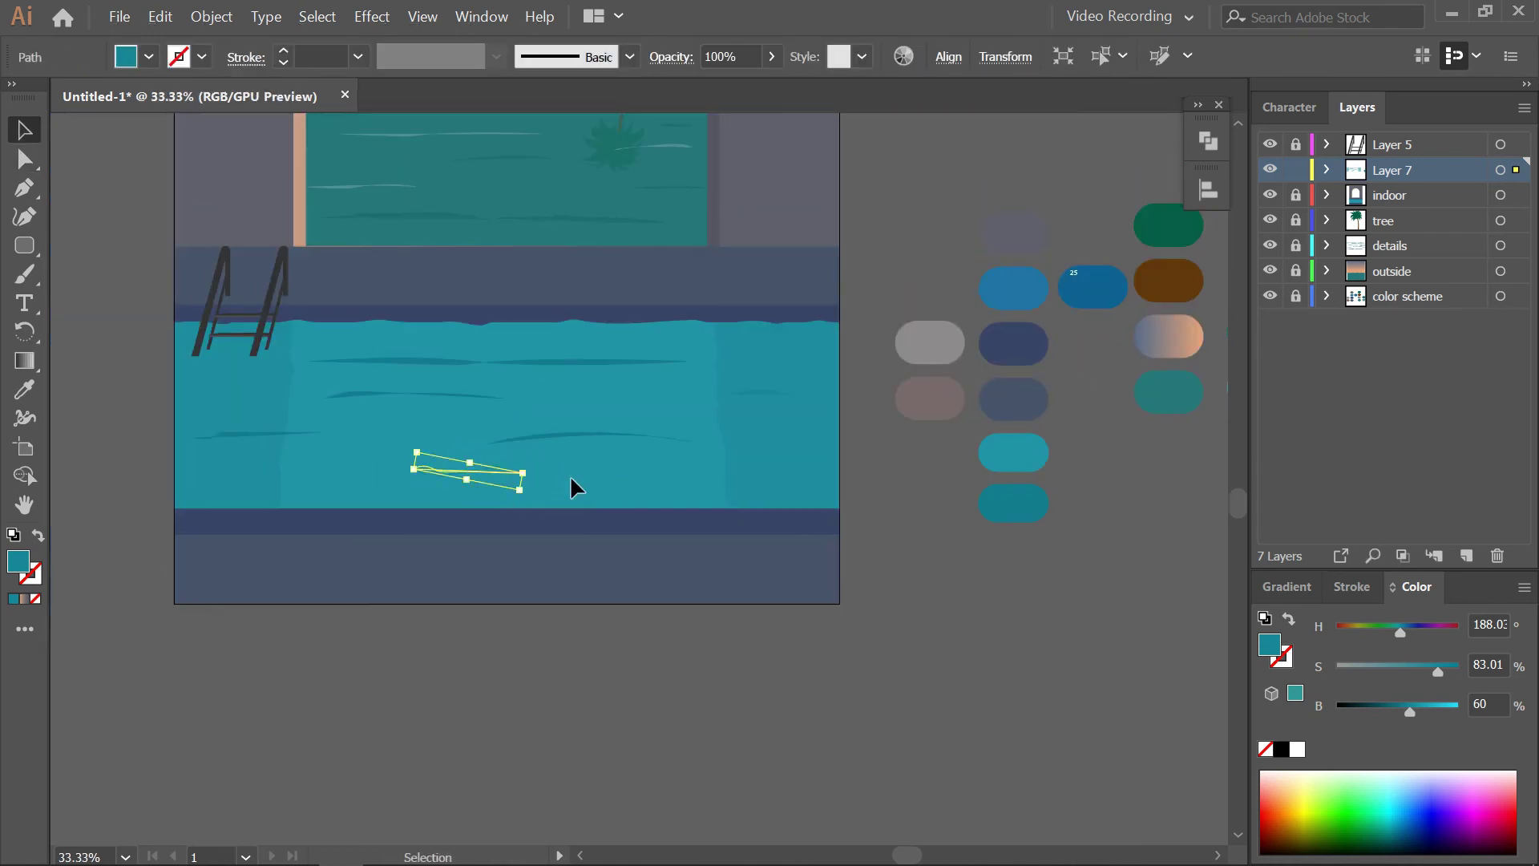
{"action": "scroll", "coordinate": [642, 497], "scroll_direction": "left", "scroll_amount": 2}
{"action": "scroll", "coordinate": [701, 509], "scroll_direction": "up", "scroll_amount": 1}
{"action": "key", "text": "shift+r"}
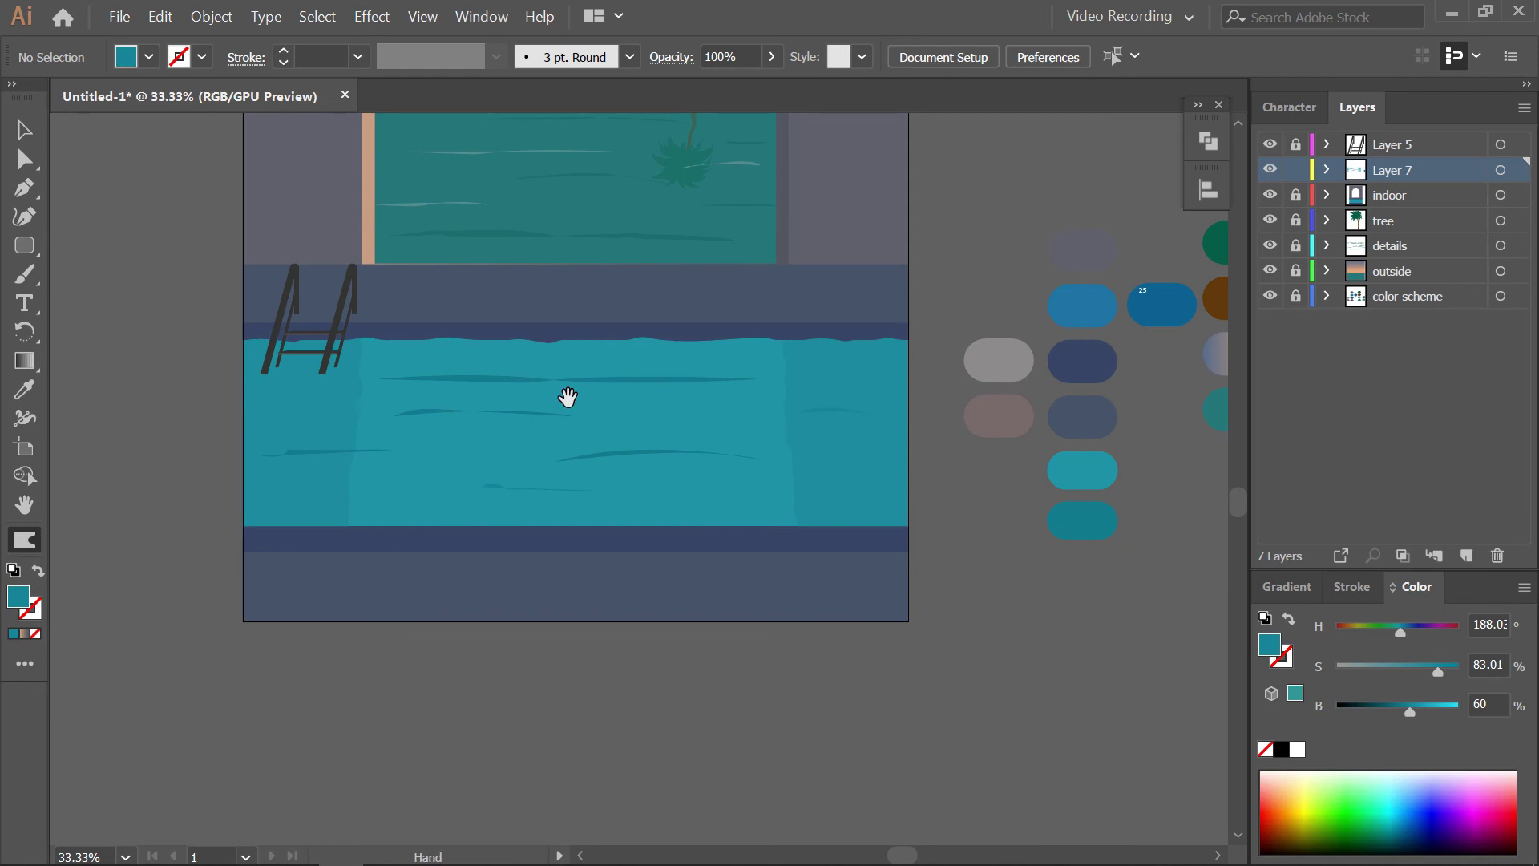
{"action": "scroll", "coordinate": [529, 413], "scroll_direction": "up", "scroll_amount": 2, "text": "alt"}
{"action": "left_click_drag", "start_coordinate": [1021, 475], "coordinate": [770, 487]}
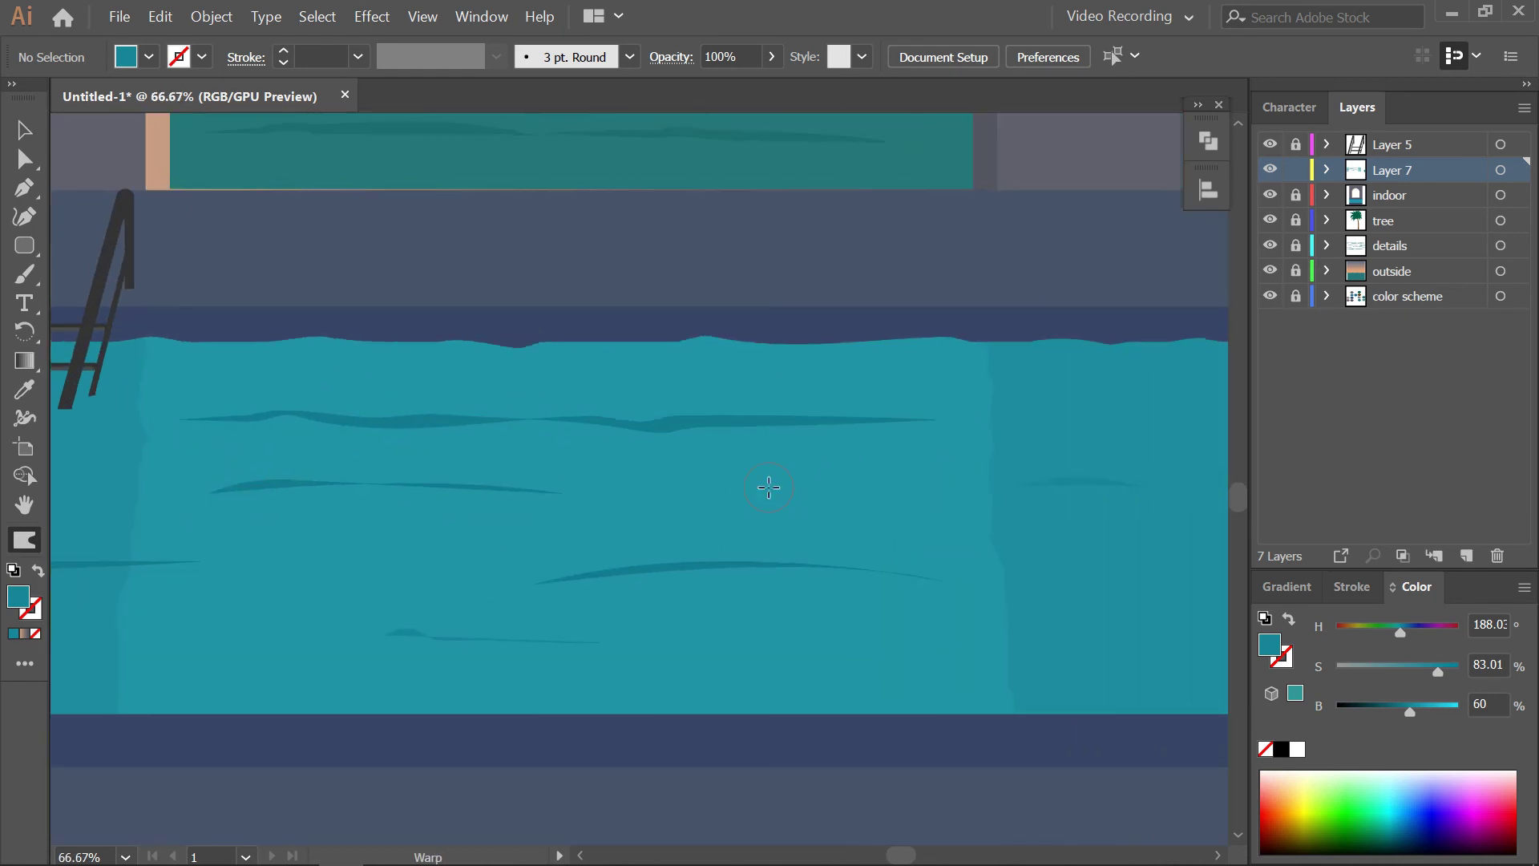
{"action": "left_click_drag", "start_coordinate": [825, 406], "coordinate": [761, 457]}
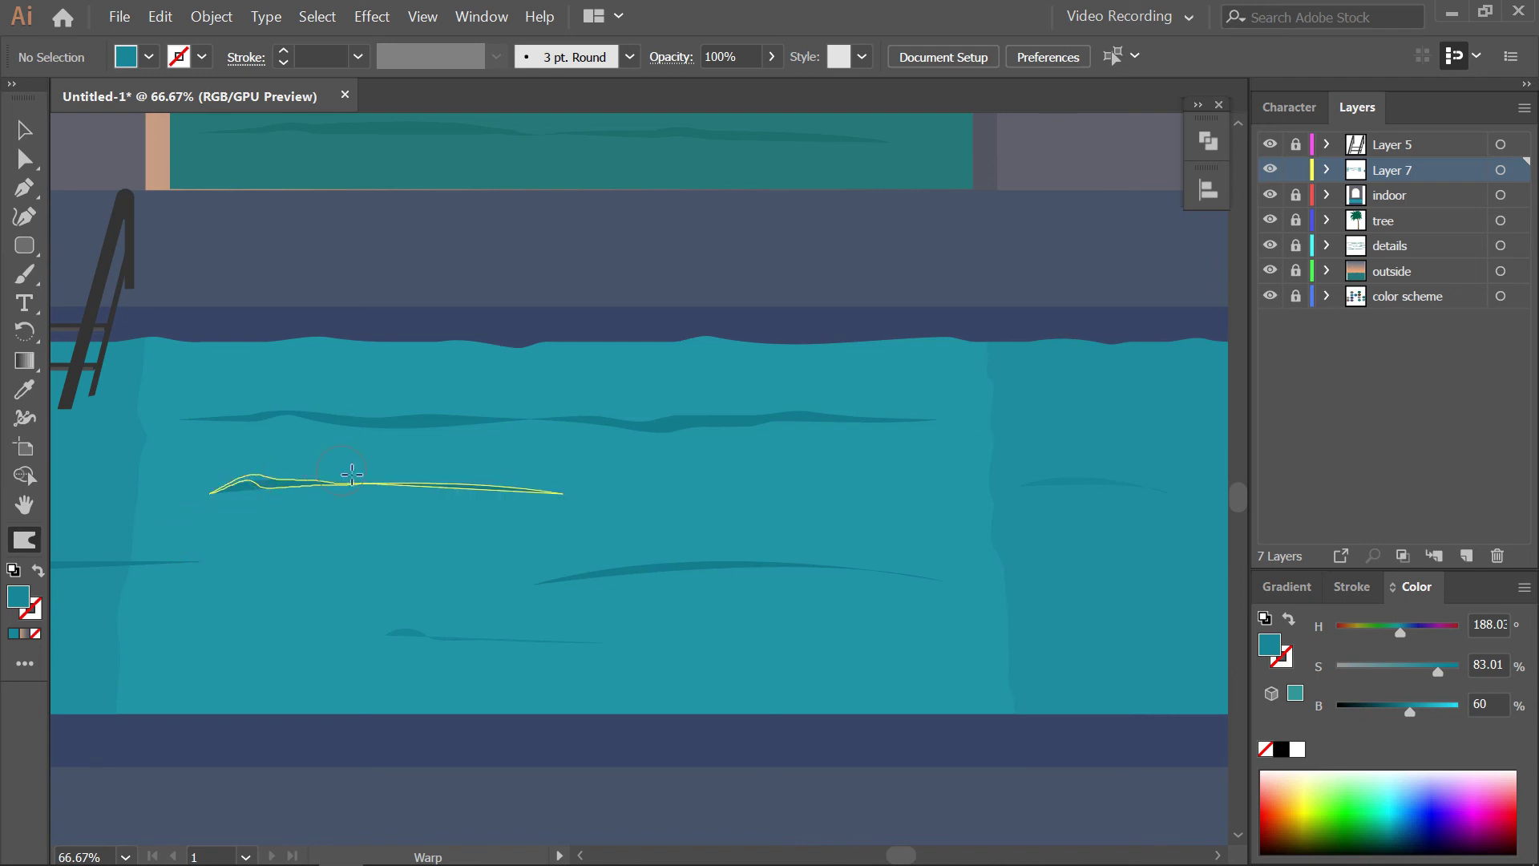
{"action": "left_click_drag", "start_coordinate": [842, 570], "coordinate": [790, 477]}
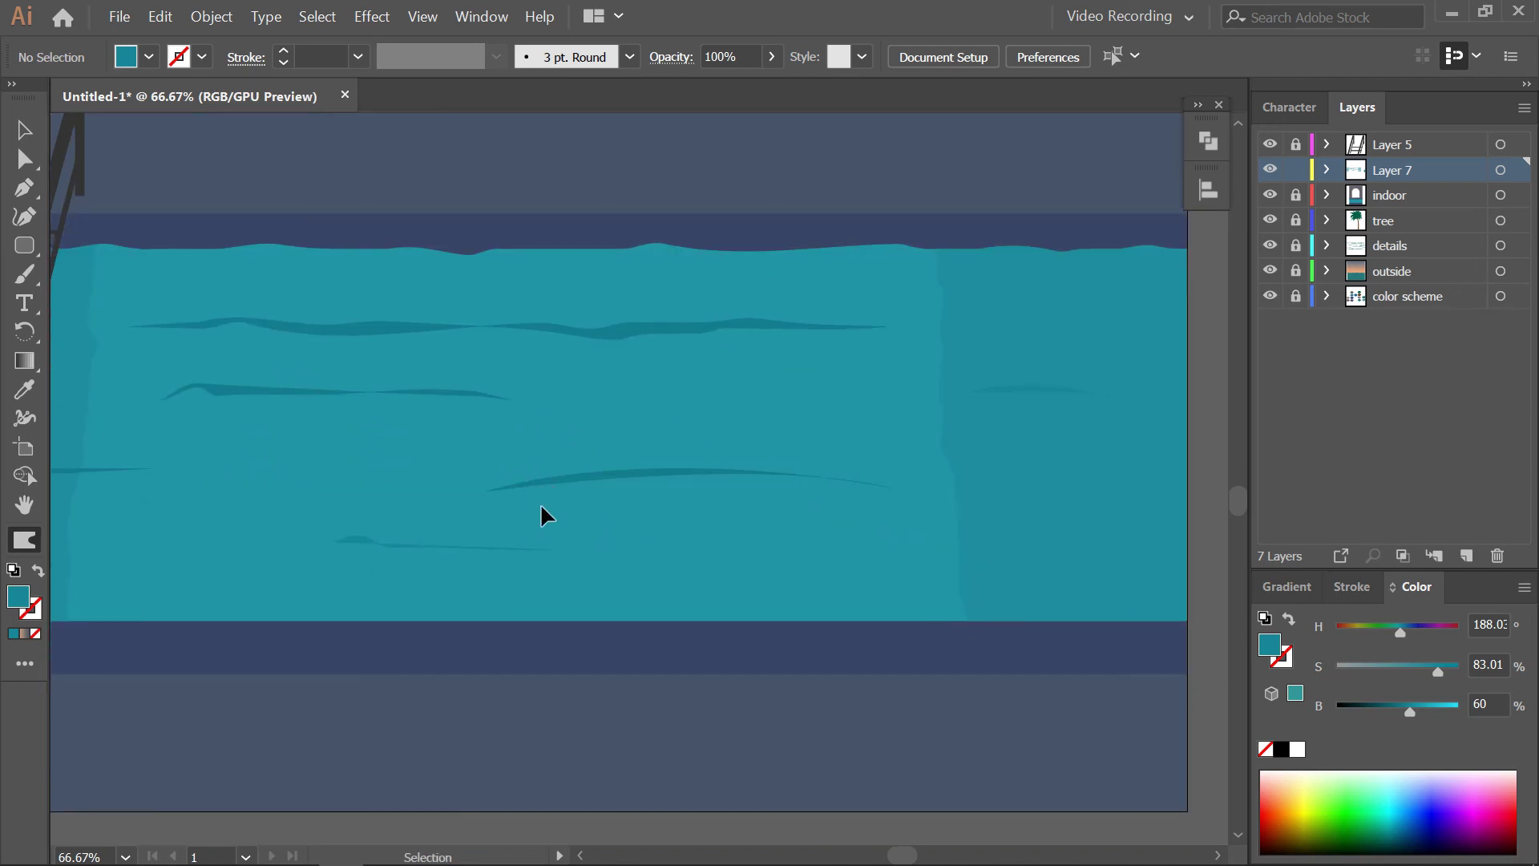
{"action": "left_click_drag", "start_coordinate": [663, 439], "coordinate": [696, 458]}
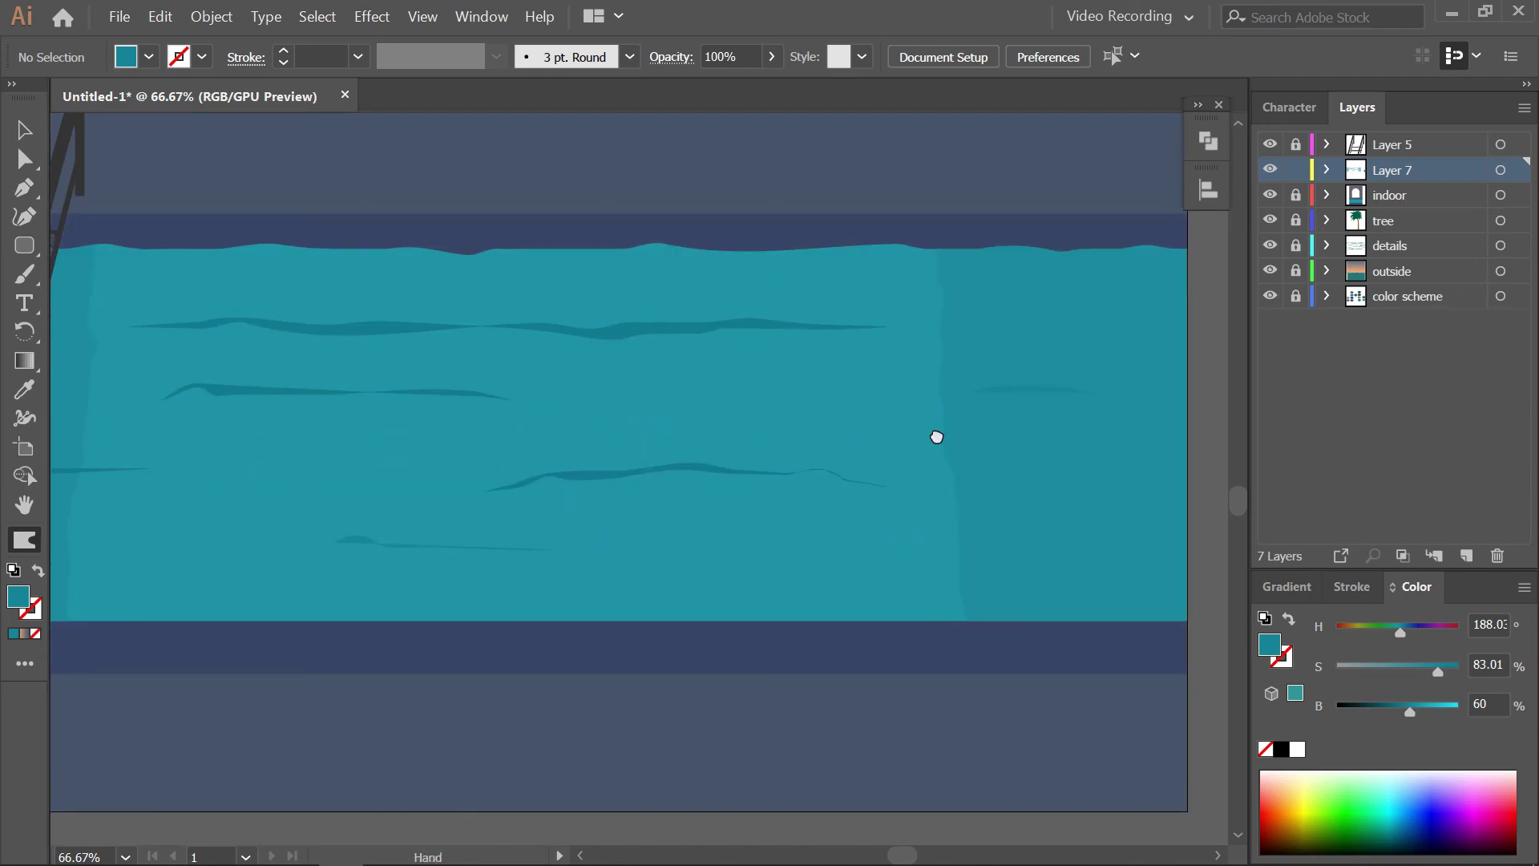
Pan across the pool, deselect the warped ripple, and zoom out to the whole pool
{"action": "left_click_drag", "start_coordinate": [936, 437], "coordinate": [651, 455]}
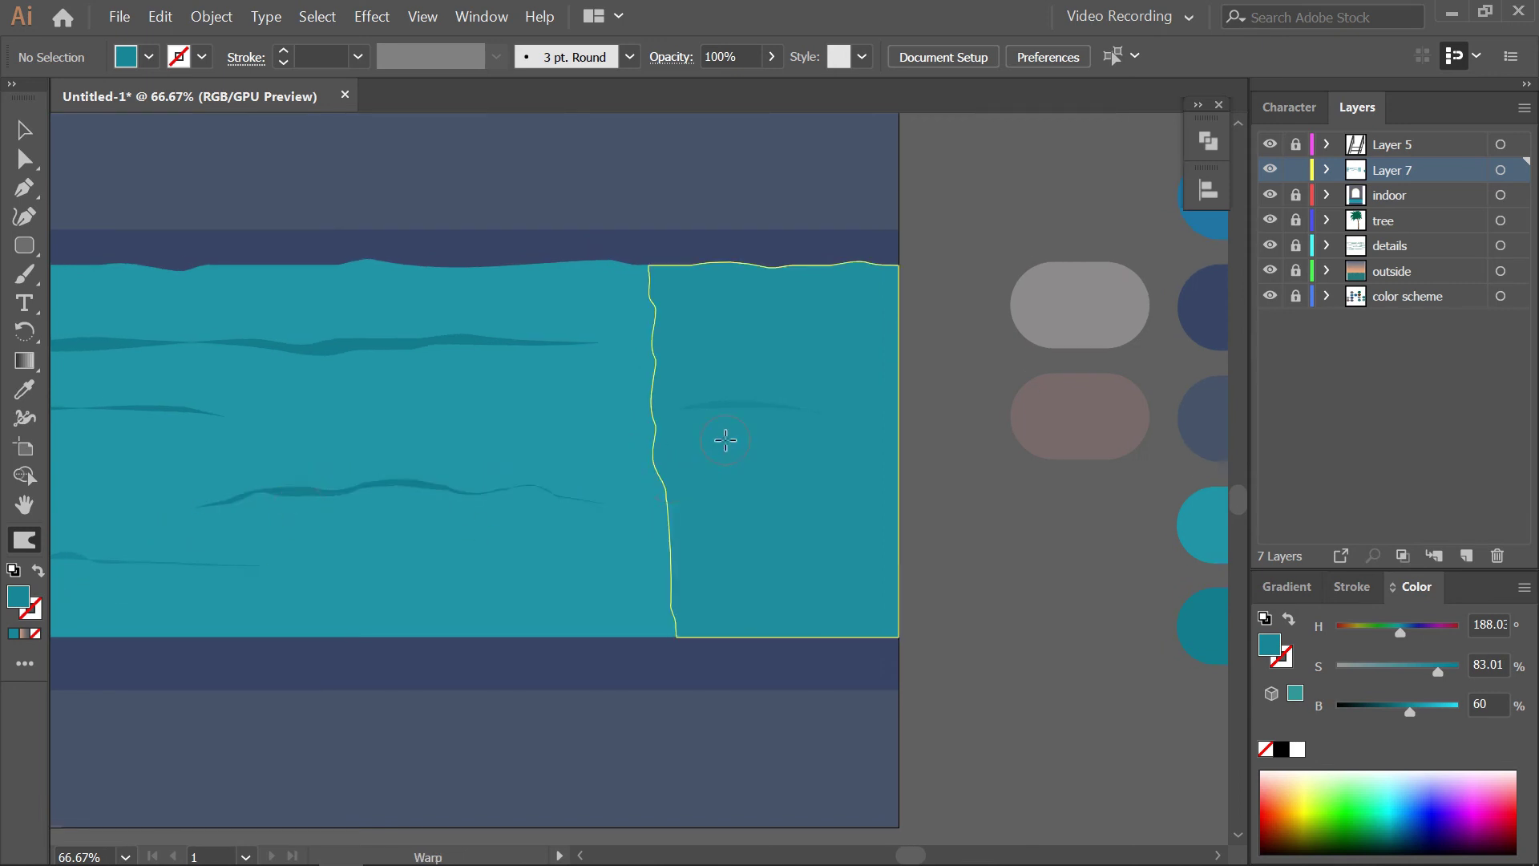
{"action": "scroll", "coordinate": [550, 423], "scroll_direction": "left", "scroll_amount": 5}
{"action": "scroll", "coordinate": [550, 422], "scroll_direction": "down", "scroll_amount": 2}
{"action": "scroll", "coordinate": [463, 496], "scroll_direction": "left", "scroll_amount": 5}
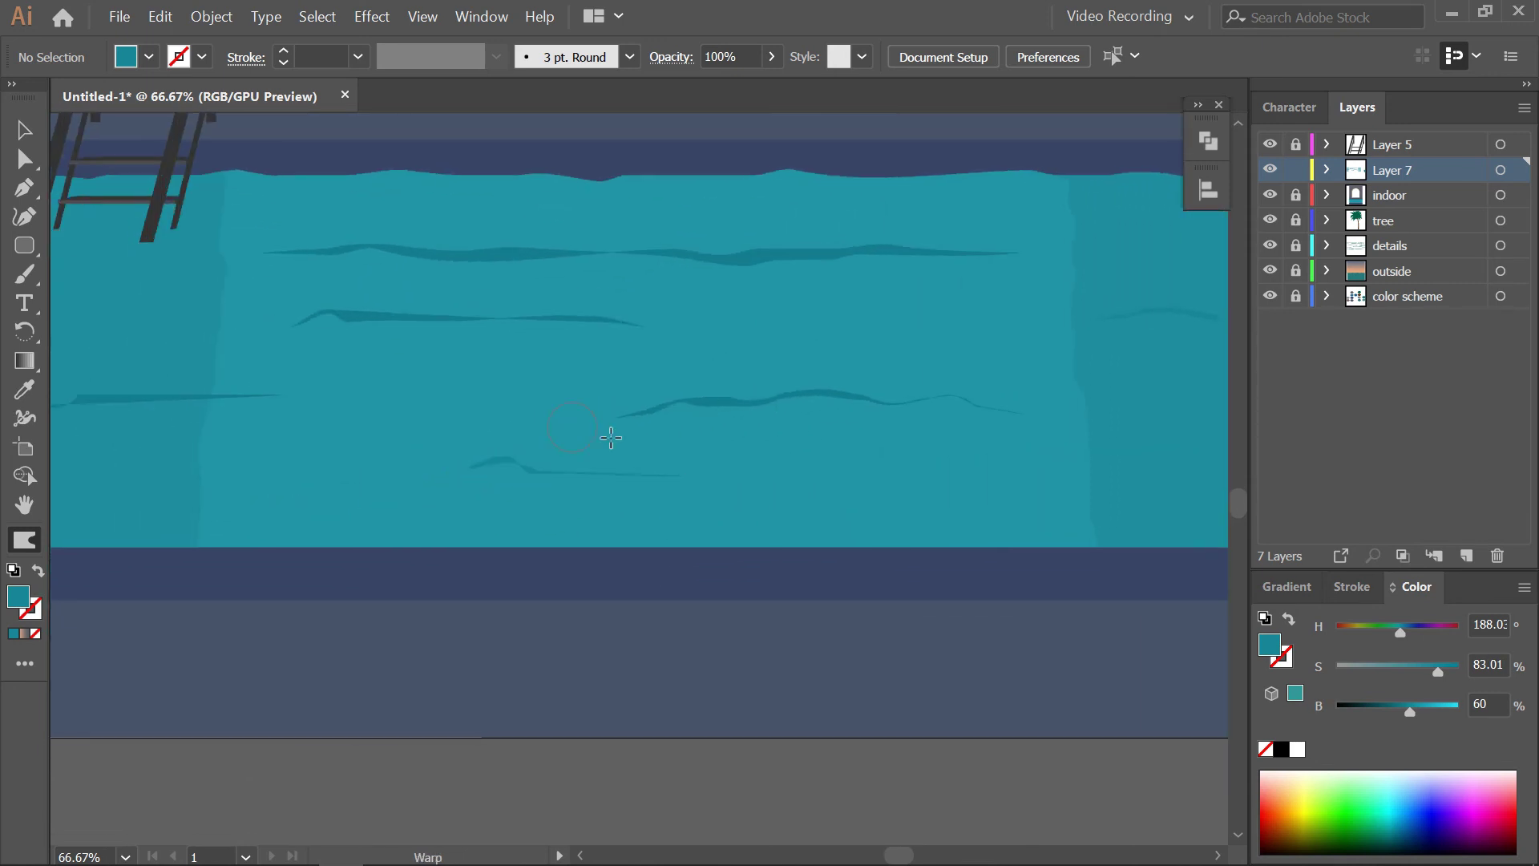
{"action": "scroll", "coordinate": [269, 468], "scroll_direction": "left", "scroll_amount": 5}
{"action": "scroll", "coordinate": [269, 468], "scroll_direction": "up", "scroll_amount": 1}
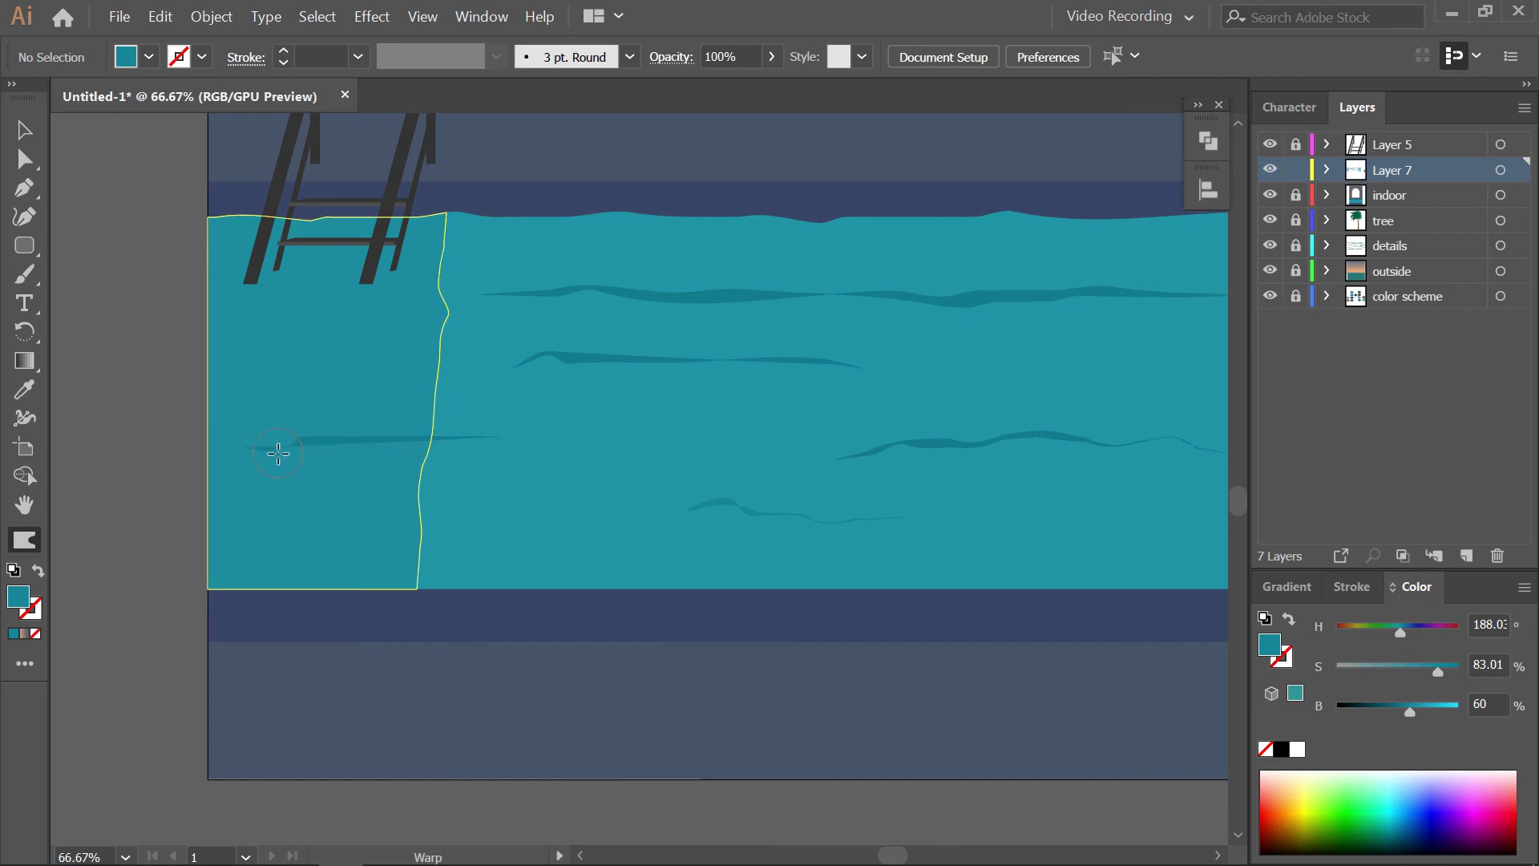
{"action": "scroll", "coordinate": [465, 385], "scroll_direction": "right", "scroll_amount": 2}
{"action": "scroll", "coordinate": [465, 385], "scroll_direction": "up", "scroll_amount": 1}
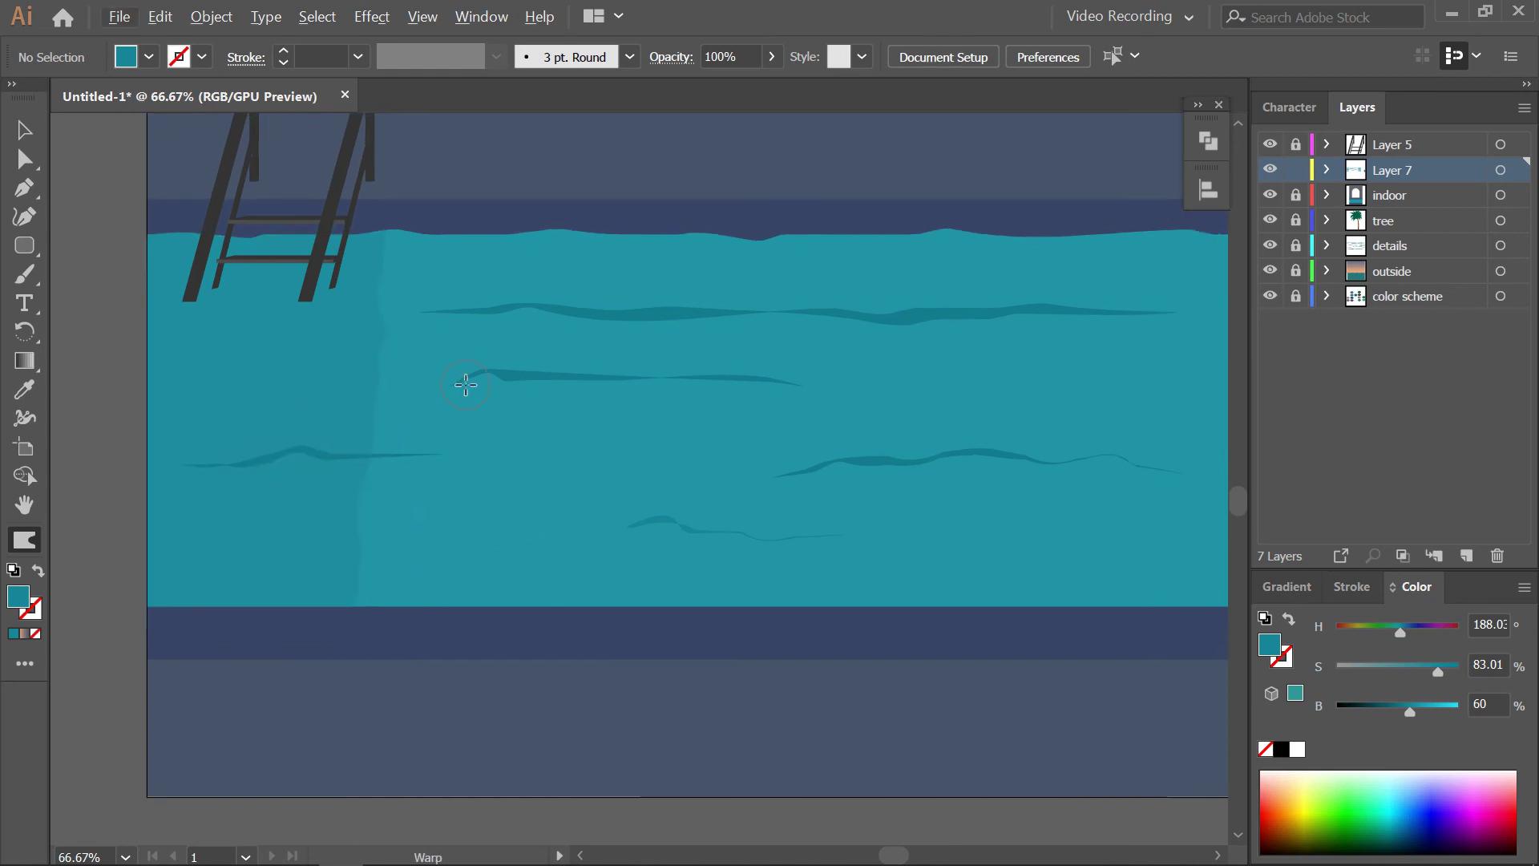
{"action": "key", "text": "a"}
{"action": "left_click", "coordinate": [532, 382]}
{"action": "left_click", "coordinate": [536, 450]}
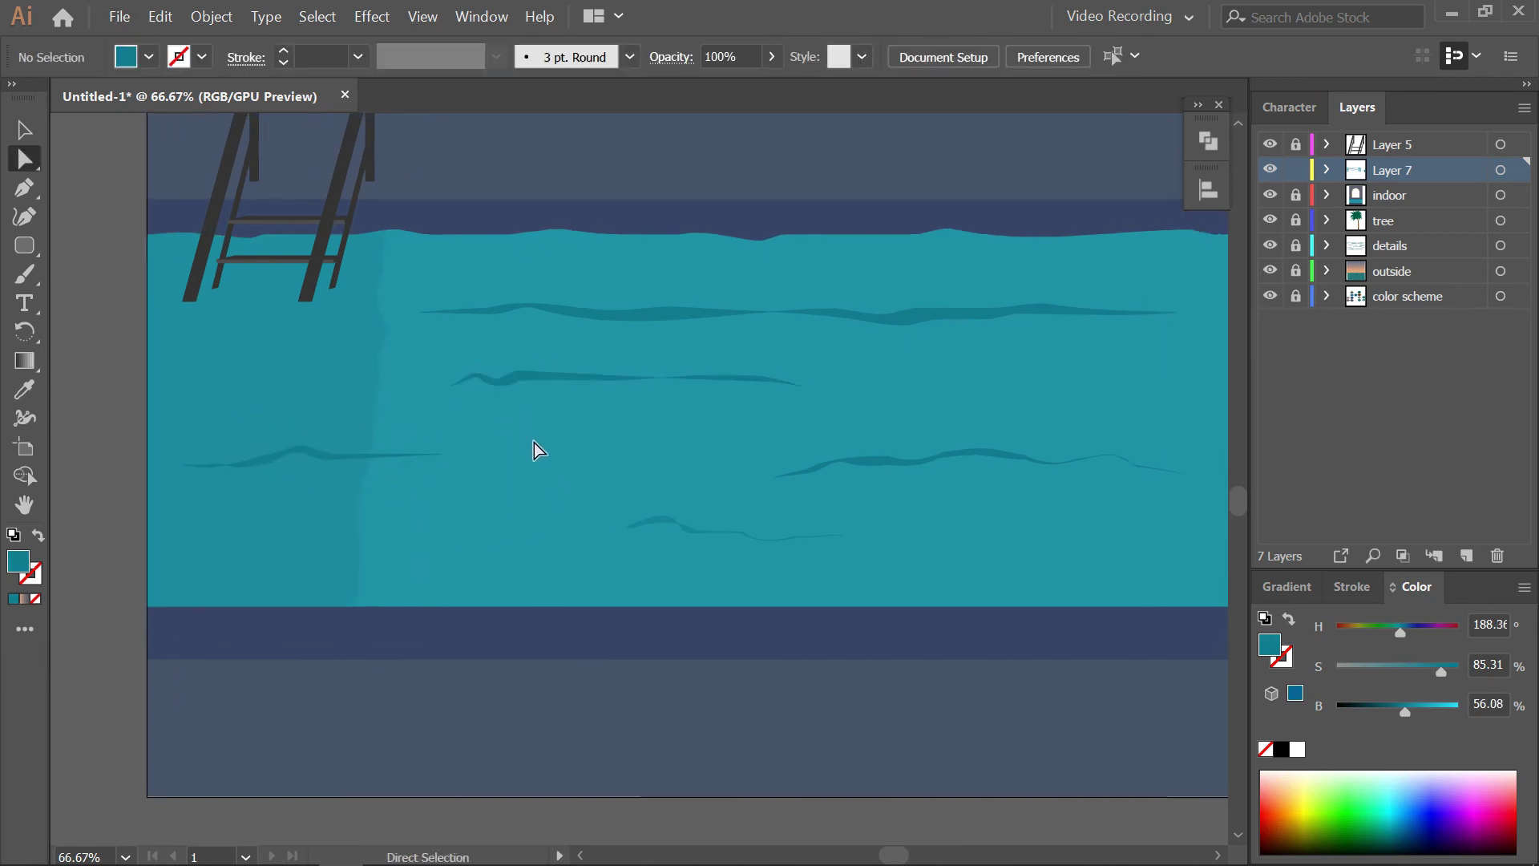
{"action": "key", "text": "ctrl+minus"}
{"action": "left_click_drag", "start_coordinate": [643, 478], "coordinate": [626, 479]}
Set the fill to a lighter teal and begin a highlight path, then abandon it
{"action": "key", "text": "i"}
{"action": "left_click", "coordinate": [1097, 463]}
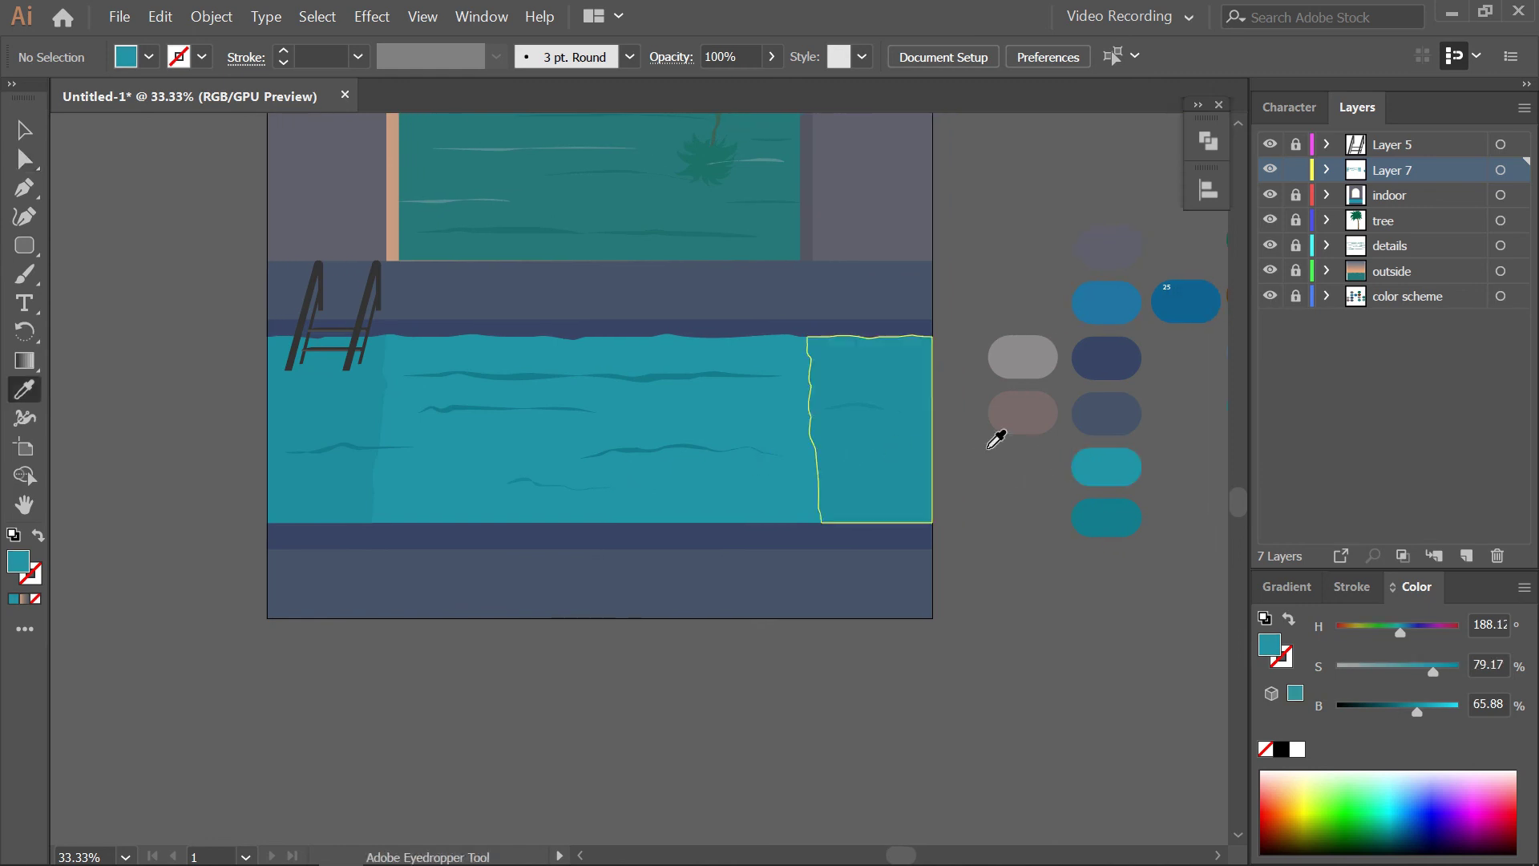
{"action": "key", "text": "ctrl+z"}
{"action": "key", "text": "ctrl+z"}
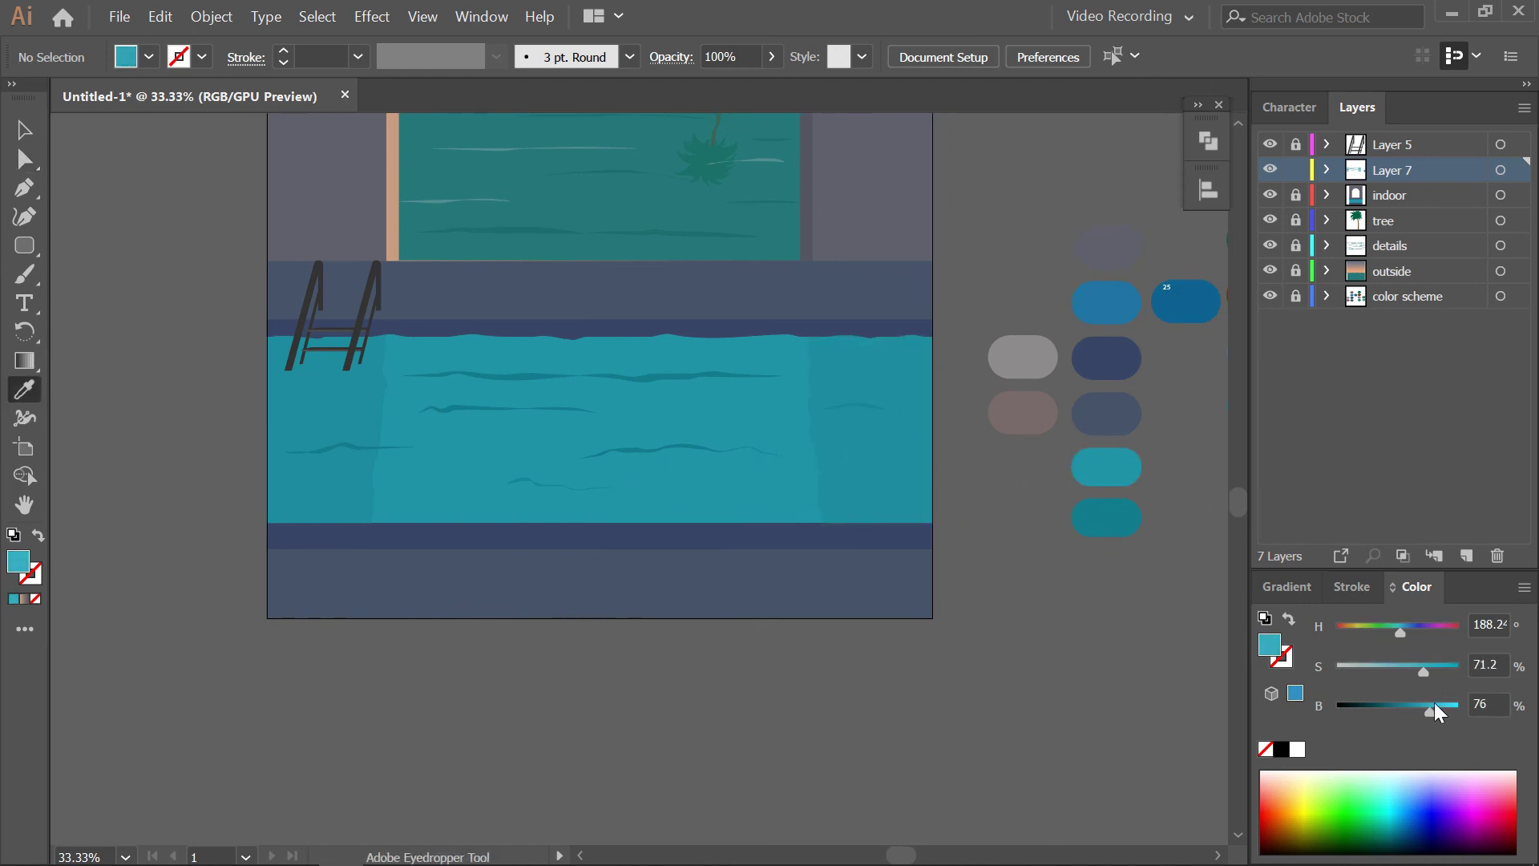
{"action": "key", "text": "p"}
{"action": "scroll", "coordinate": [395, 433], "scroll_direction": "up", "scroll_amount": 3}
{"action": "scroll", "coordinate": [288, 561], "scroll_direction": "down", "scroll_amount": 1}
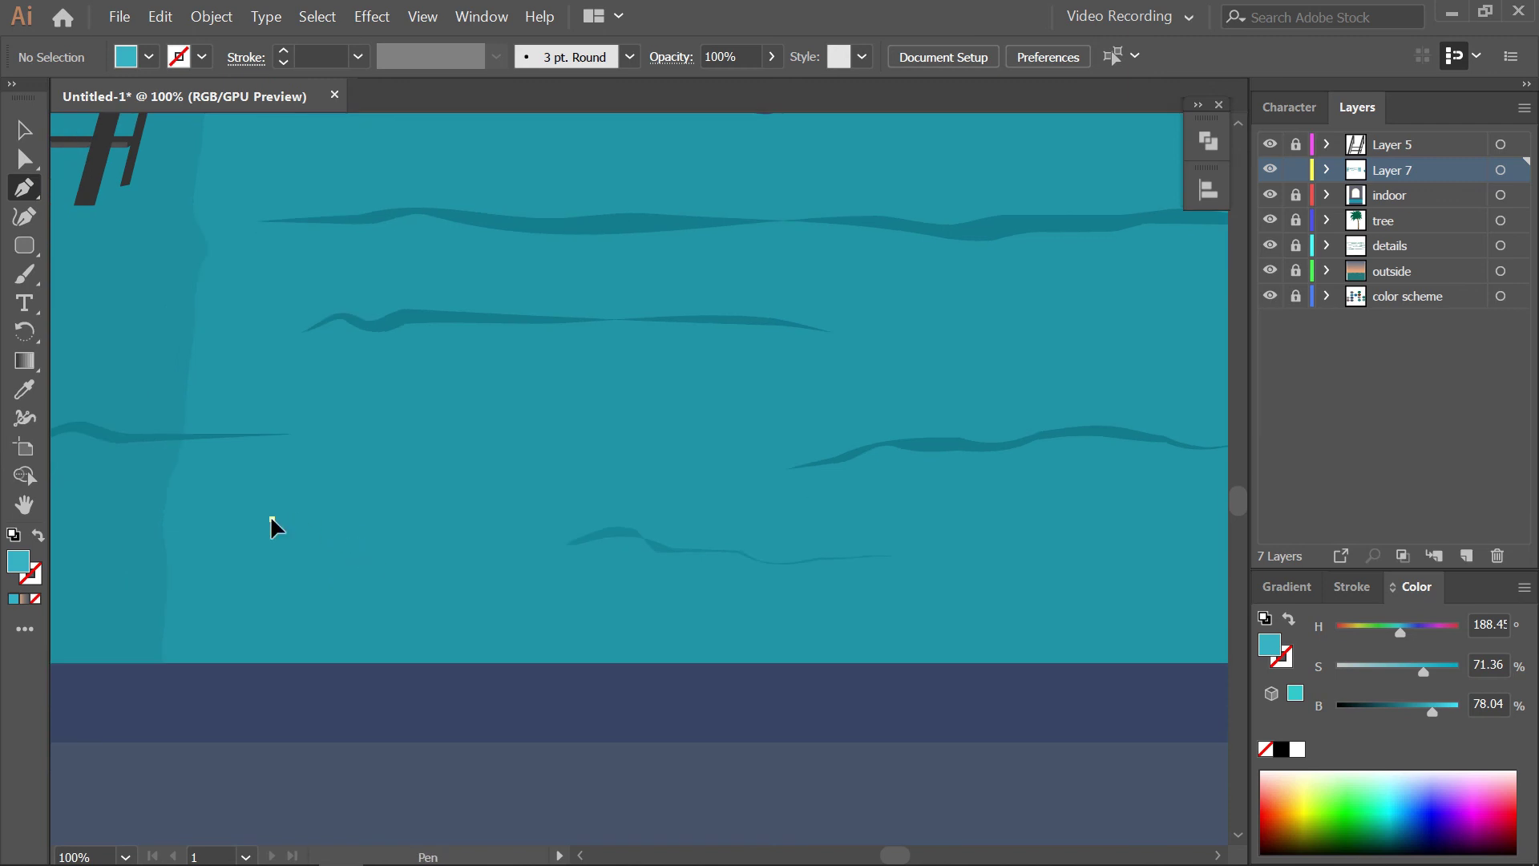
{"action": "left_click", "coordinate": [272, 519]}
{"action": "left_click_drag", "start_coordinate": [443, 533], "coordinate": [453, 533]}
{"action": "key", "text": "ctrl"}
{"action": "left_click", "coordinate": [227, 553], "text": "ctrl"}
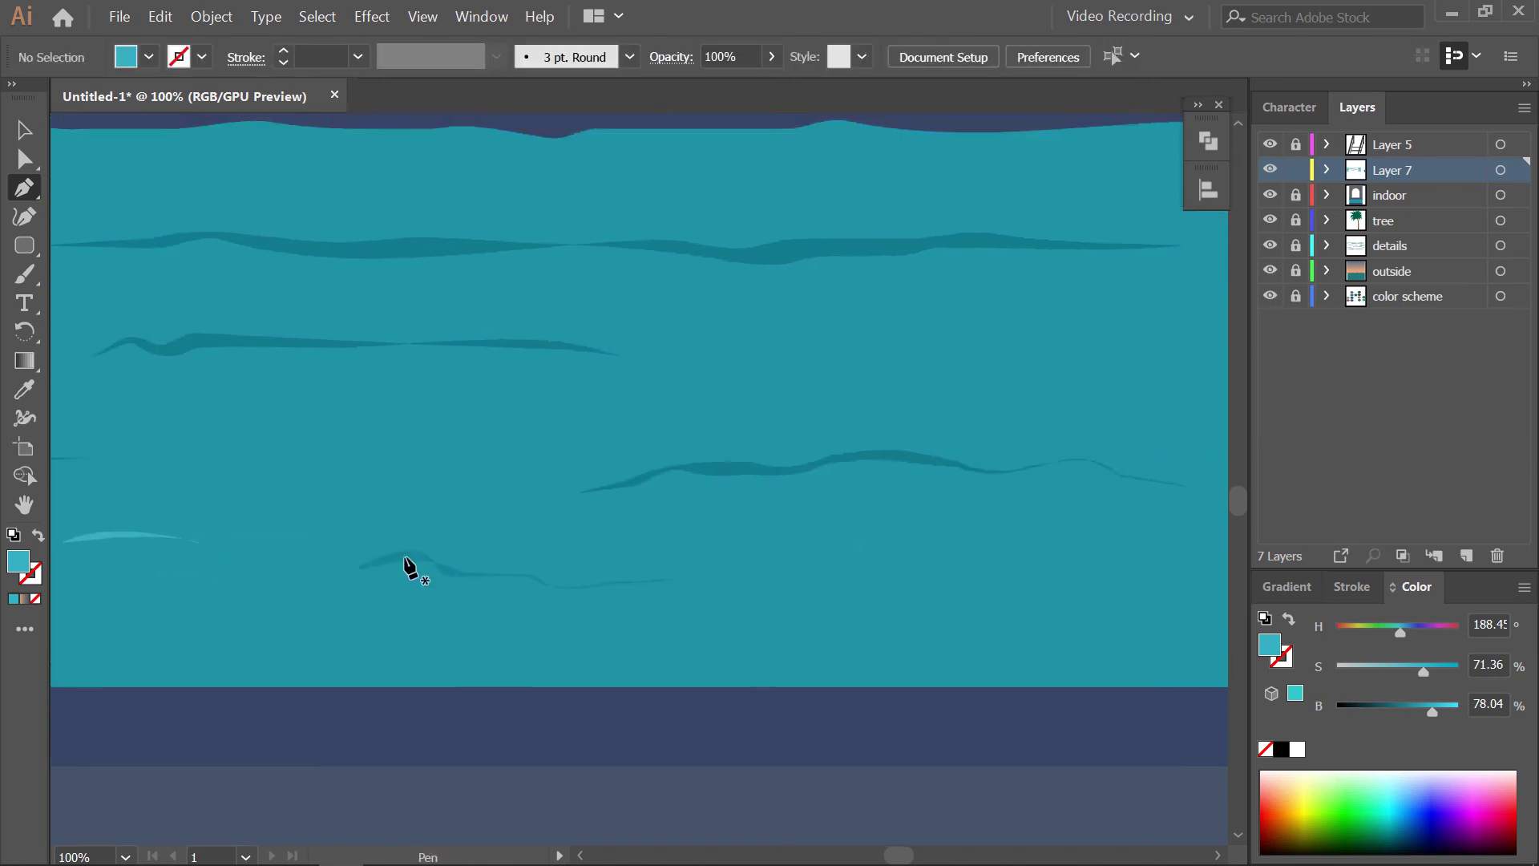
{"action": "scroll", "coordinate": [406, 561], "scroll_direction": "down", "scroll_amount": 2}
Draw a closed, curved light-teal highlight shape on the water
{"action": "left_click", "coordinate": [486, 479]}
{"action": "left_click_drag", "start_coordinate": [546, 459], "coordinate": [611, 481]}
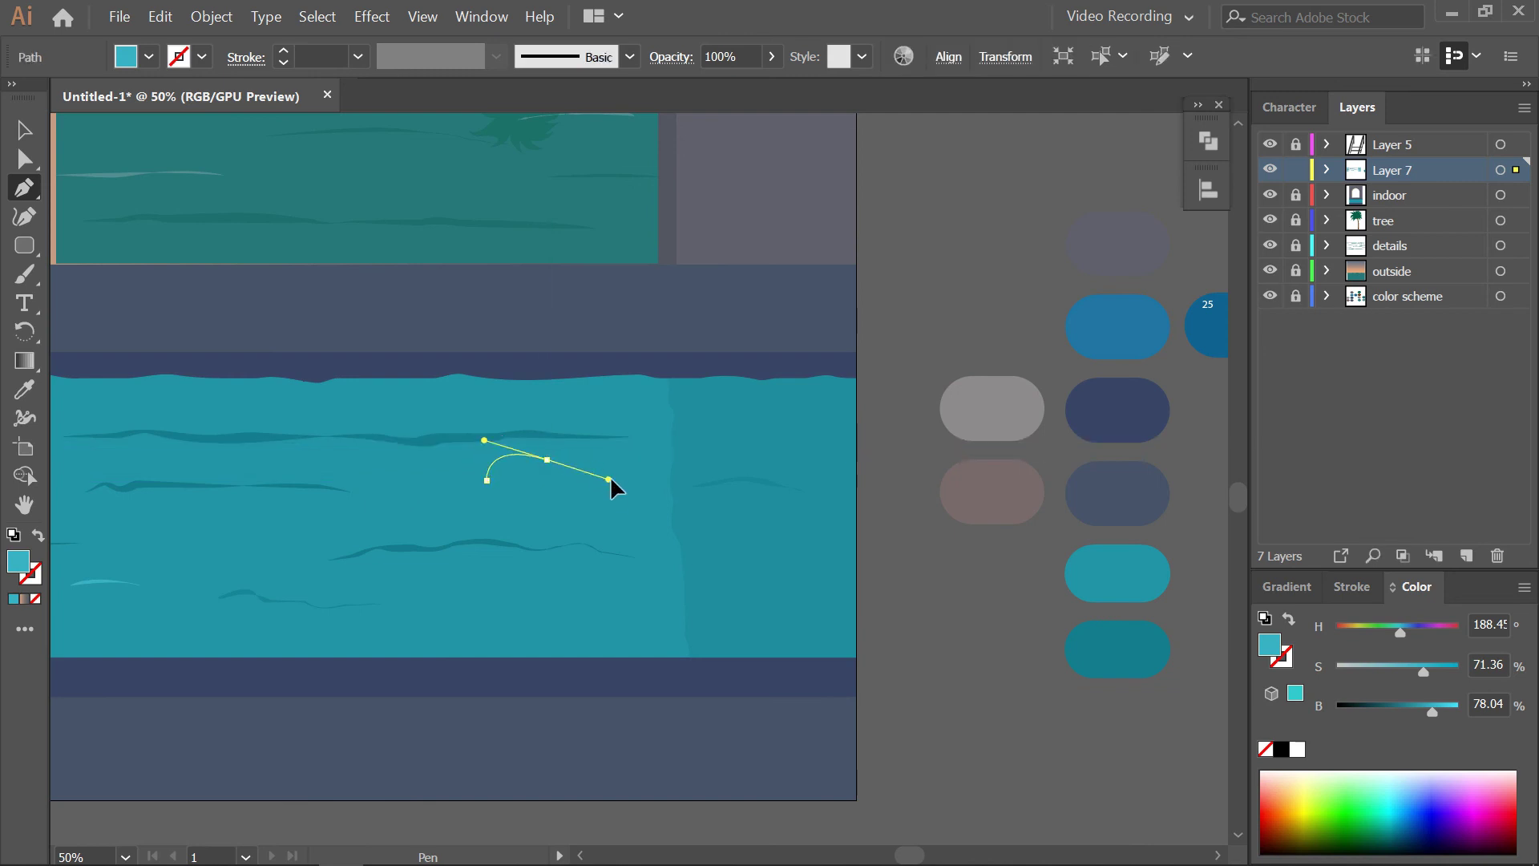
{"action": "left_click", "coordinate": [548, 461], "text": "alt"}
{"action": "scroll", "coordinate": [491, 497], "scroll_direction": "up", "scroll_amount": 3}
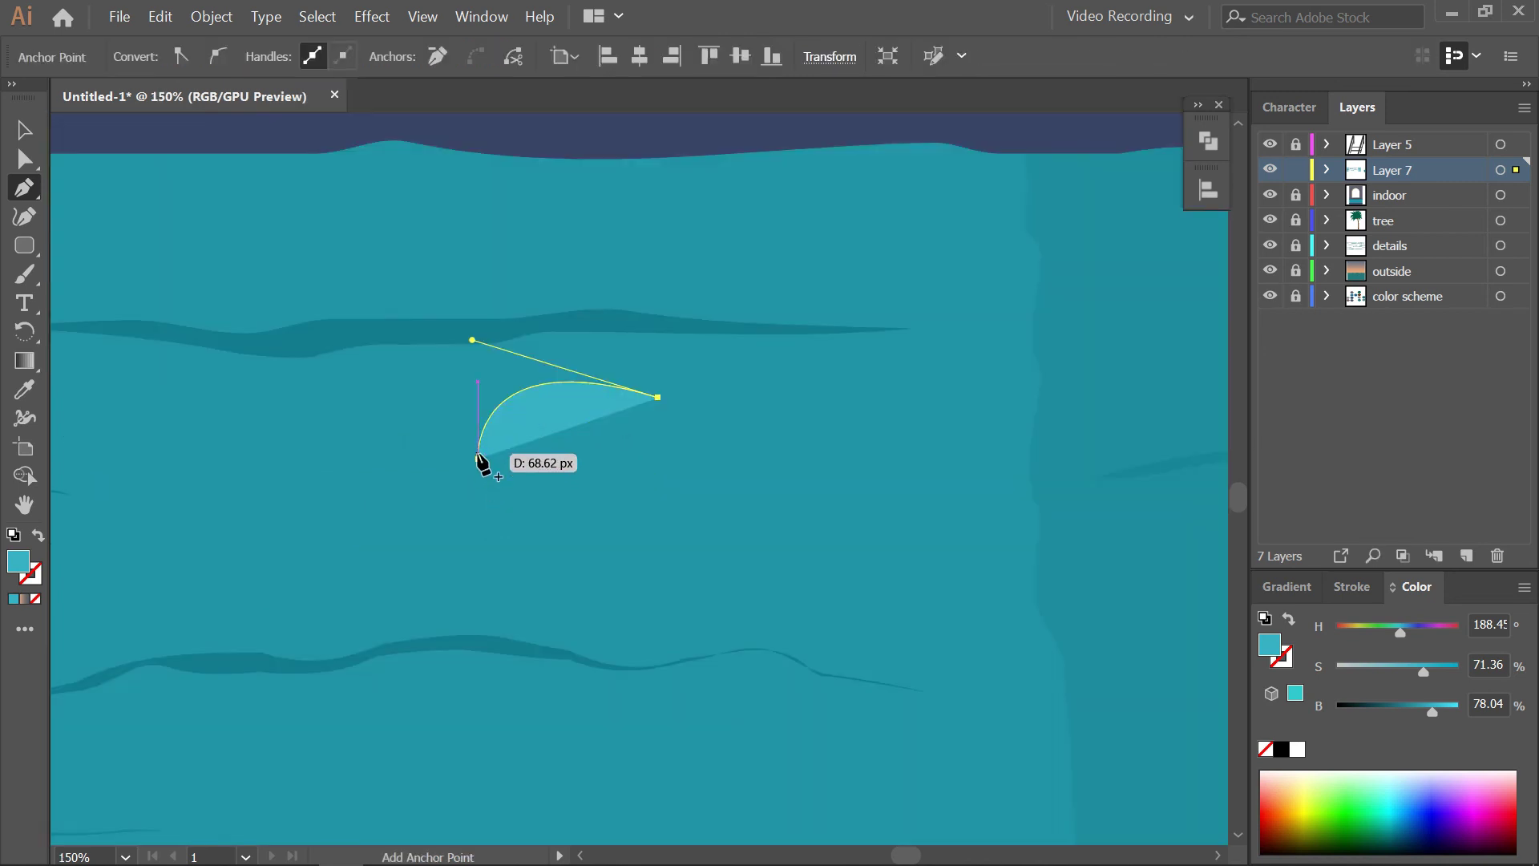
{"action": "left_click_drag", "start_coordinate": [478, 460], "coordinate": [492, 577]}
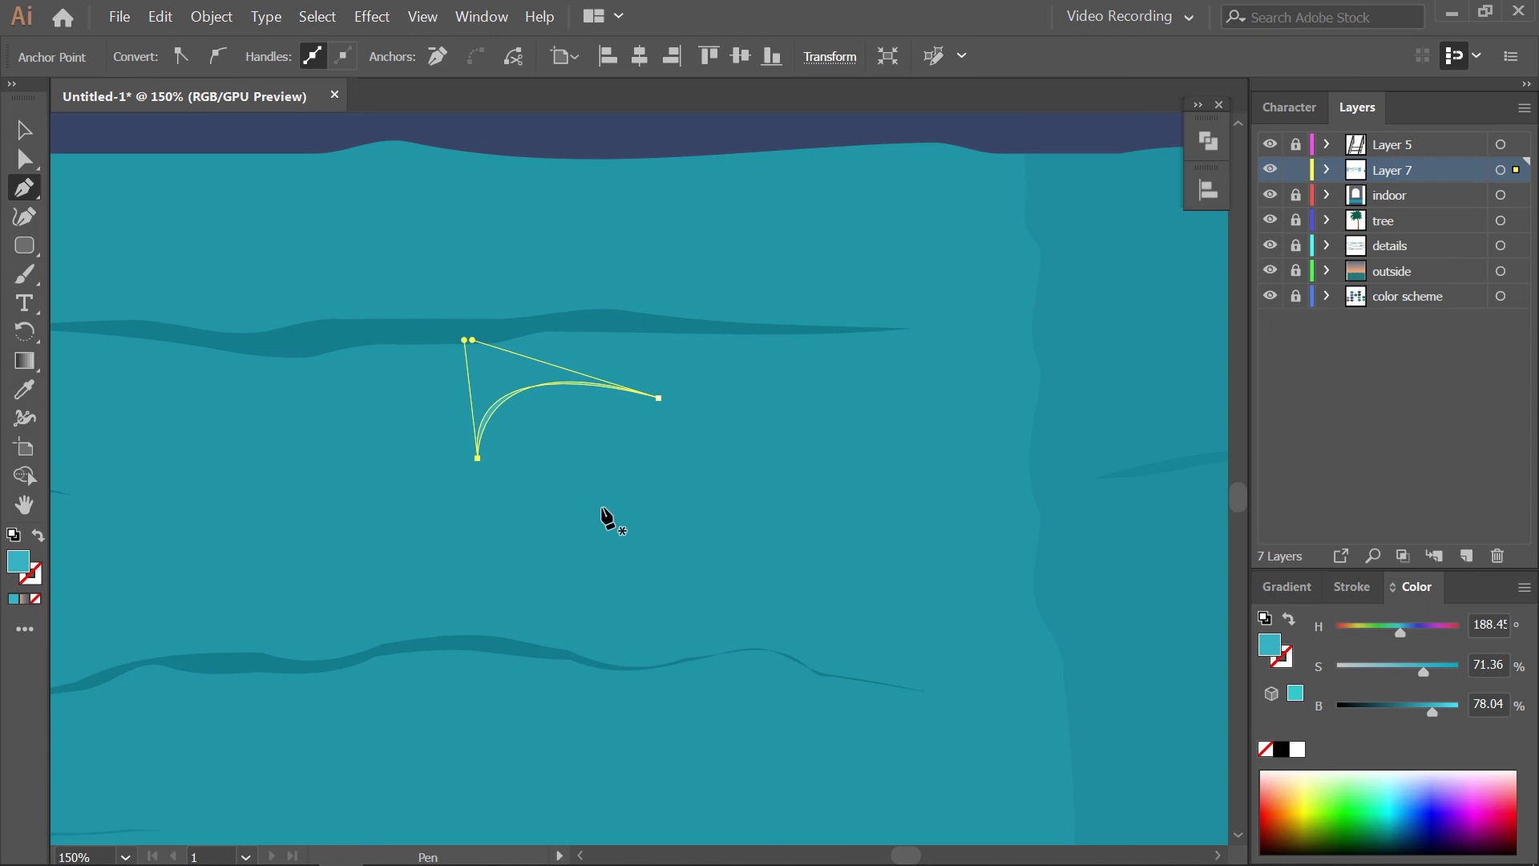
Rotate the highlight into a bowl shape, flatten it, then zoom out to the pool and window
{"action": "key", "text": "v"}
{"action": "left_click_drag", "start_coordinate": [665, 374], "coordinate": [505, 457]}
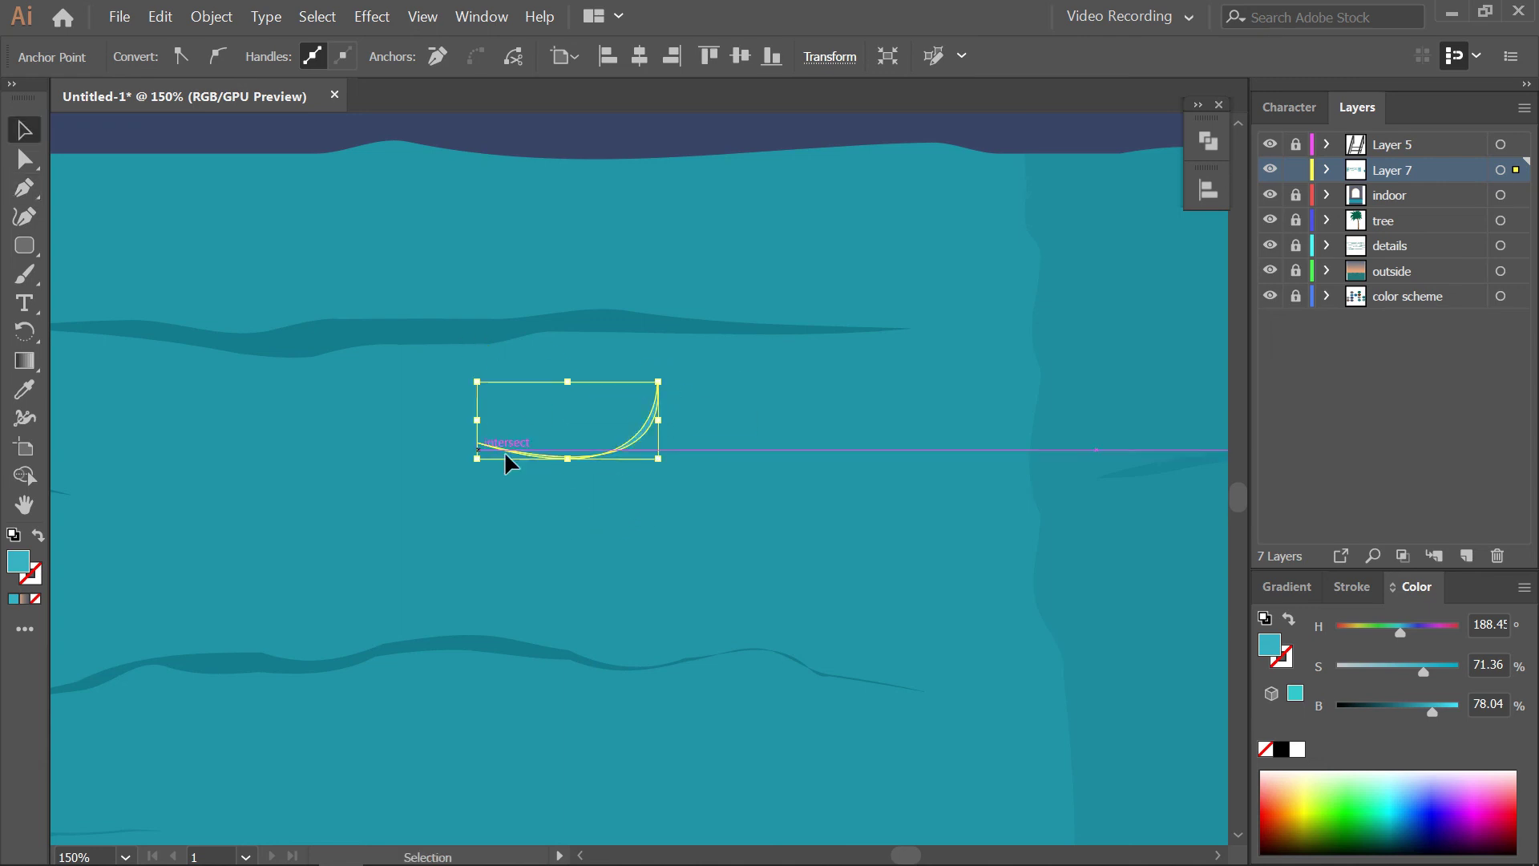
{"action": "left_click", "coordinate": [665, 443]}
{"action": "left_click_drag", "start_coordinate": [568, 382], "coordinate": [566, 406]}
{"action": "left_click", "coordinate": [694, 526]}
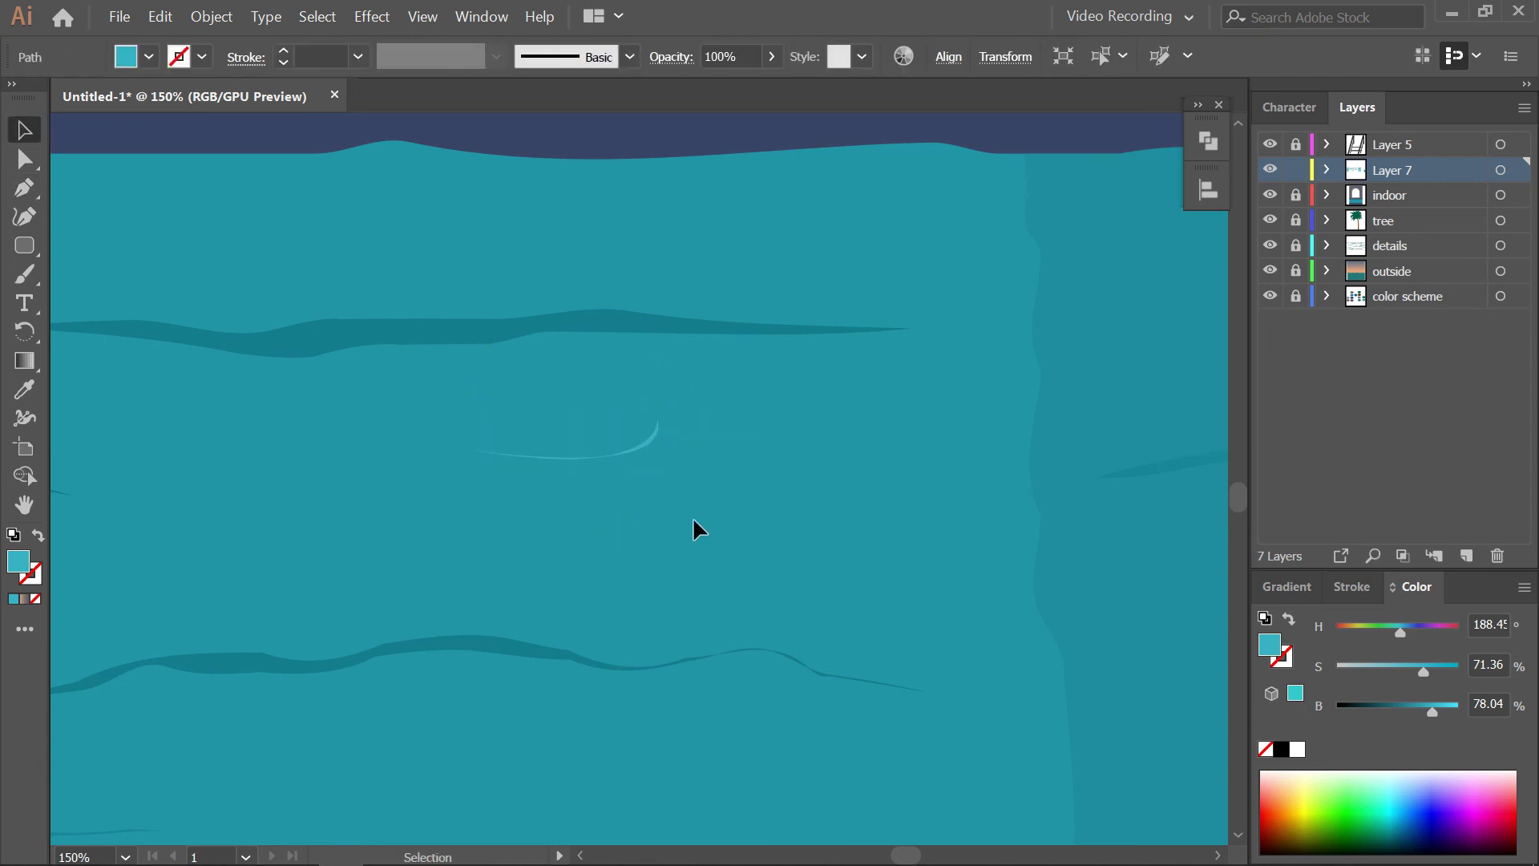
{"action": "key", "text": "ctrl+minus"}
{"action": "key", "text": "ctrl+minus"}
{"action": "key", "text": "ctrl+minus"}
{"action": "left_click_drag", "start_coordinate": [625, 505], "coordinate": [822, 637]}
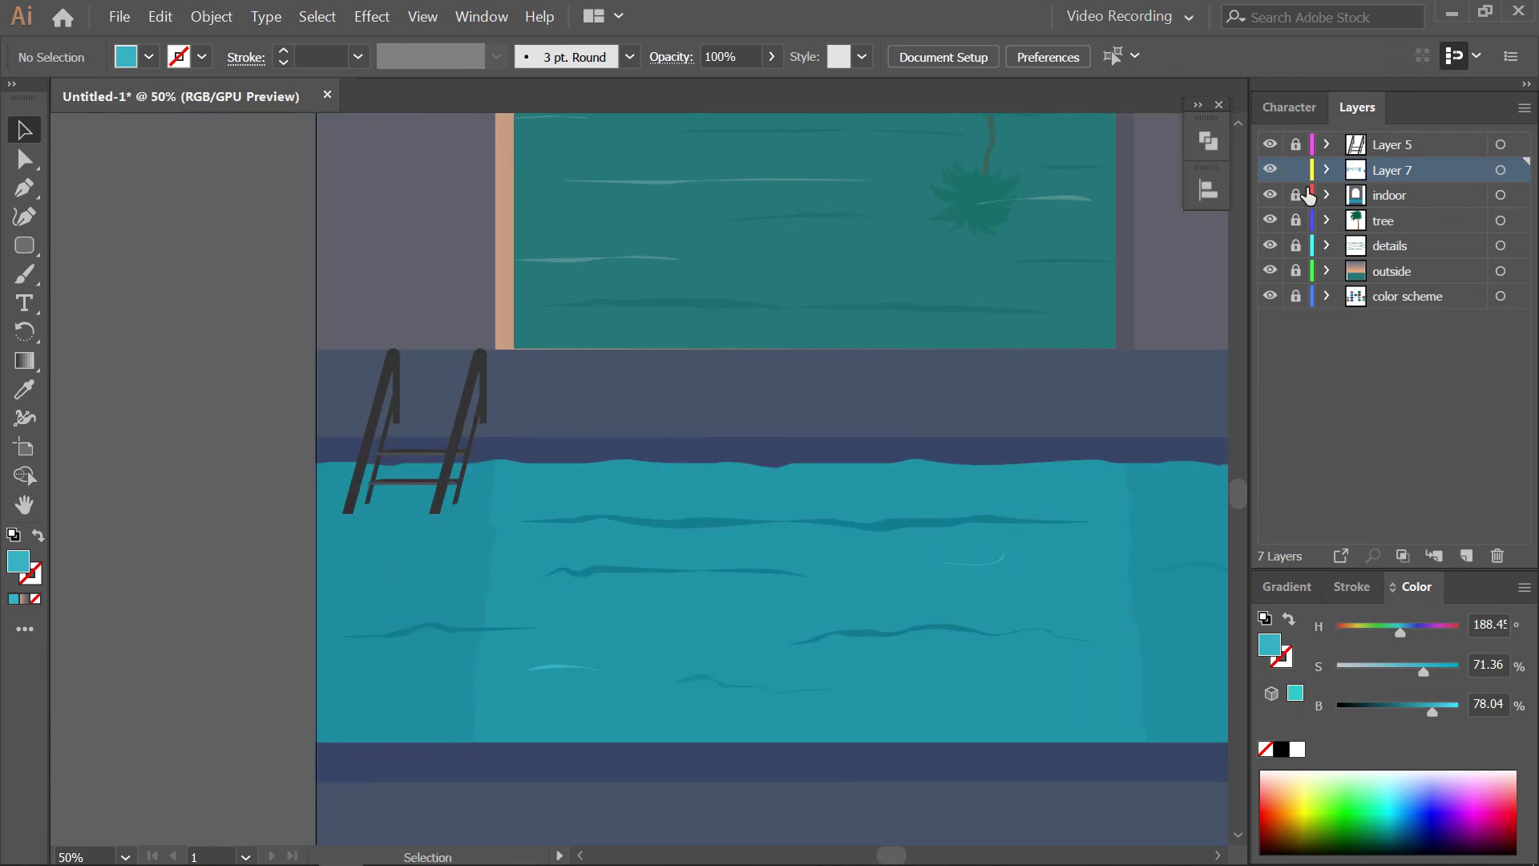
Add Layer 8, lock the ladder's layer, and paste a ladder copy onto Layer 8
{"action": "left_click", "coordinate": [1467, 556]}
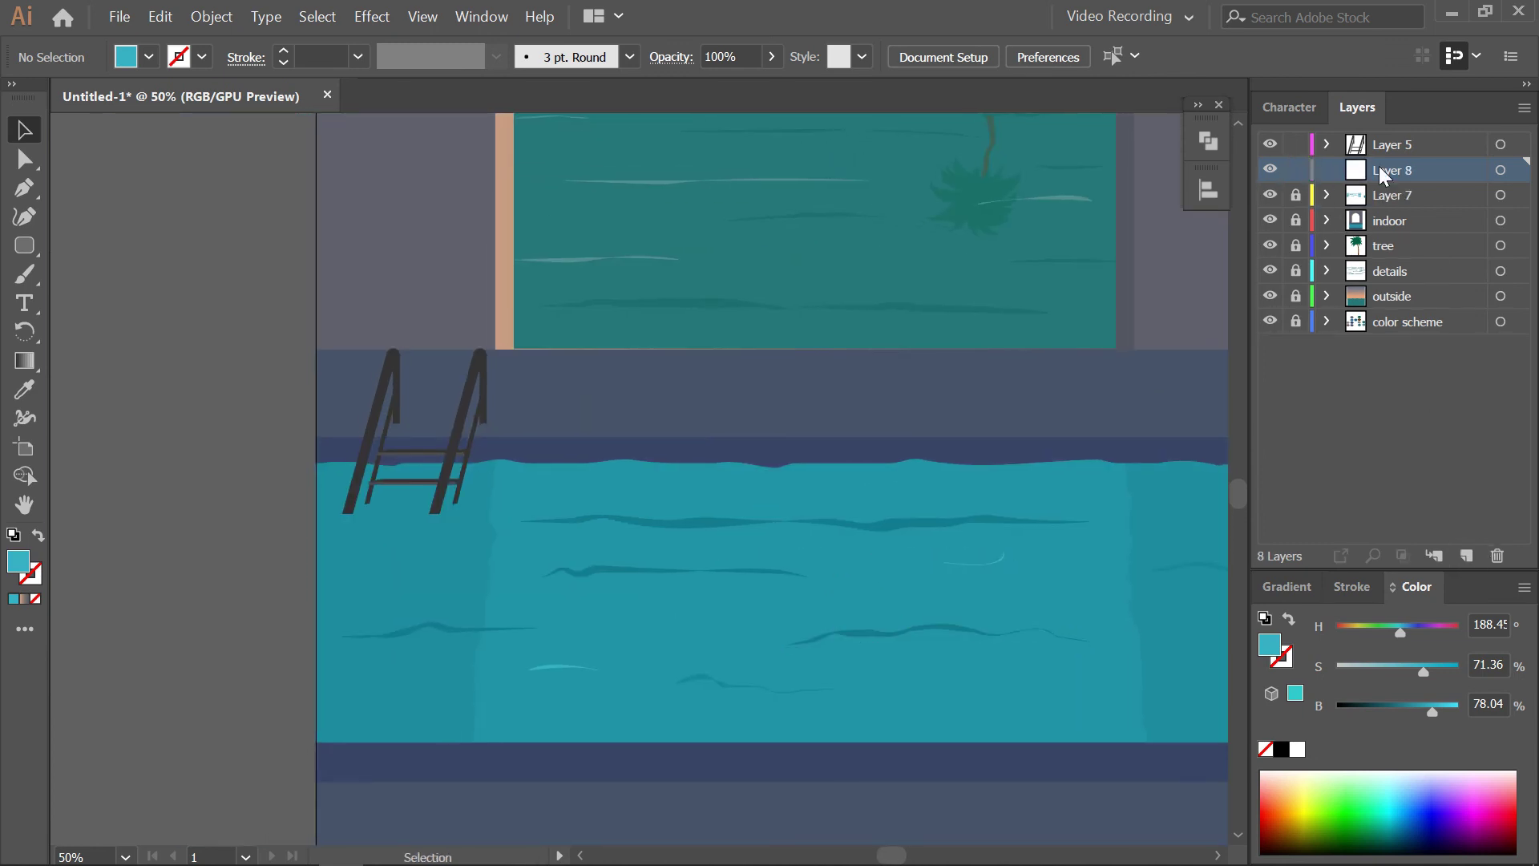
{"action": "left_click", "coordinate": [1500, 144]}
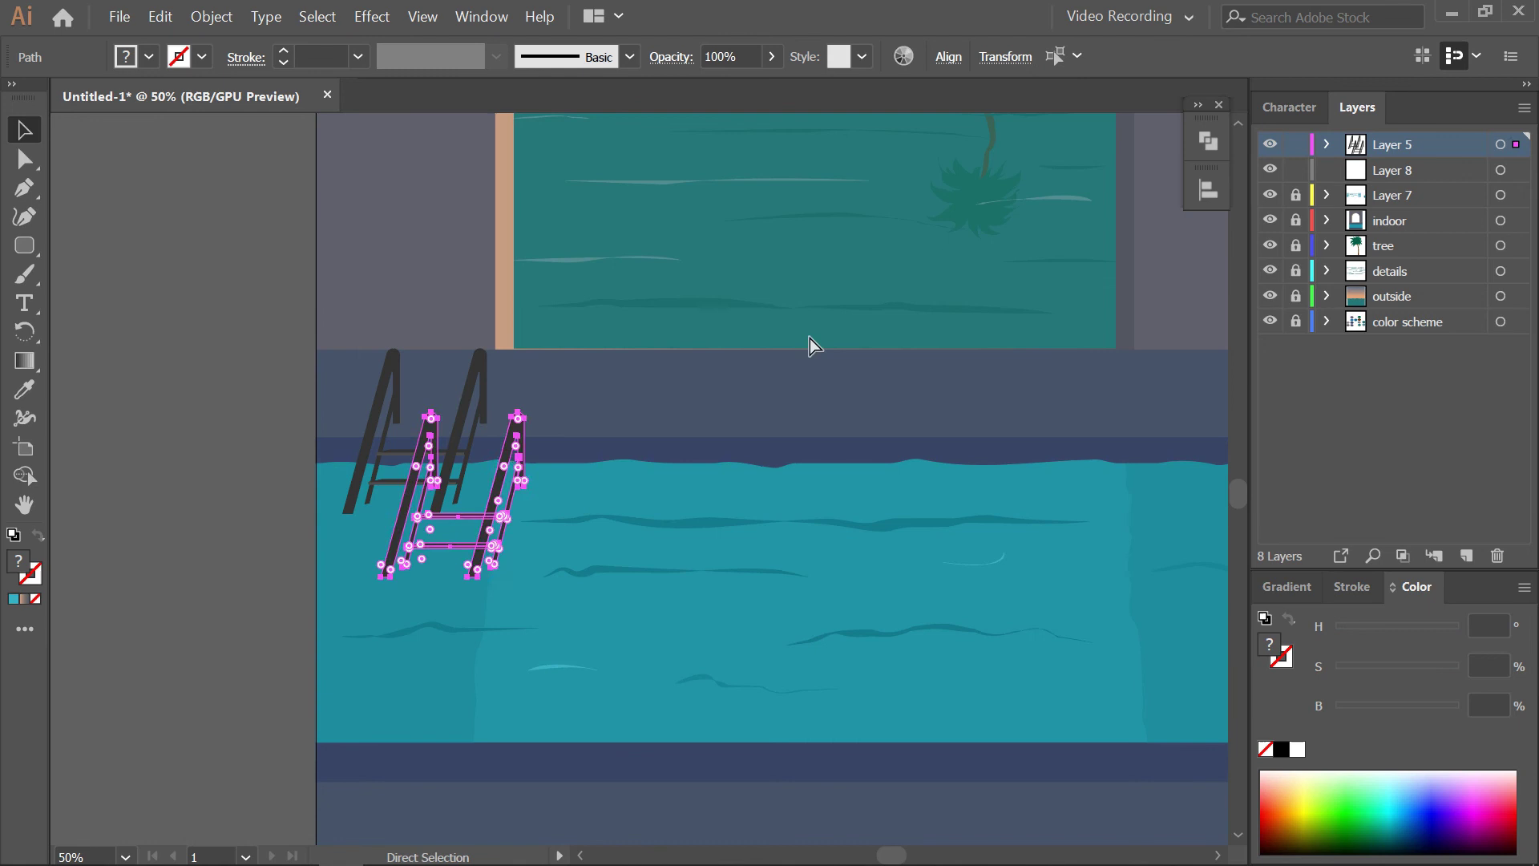
{"action": "left_click", "coordinate": [1295, 144]}
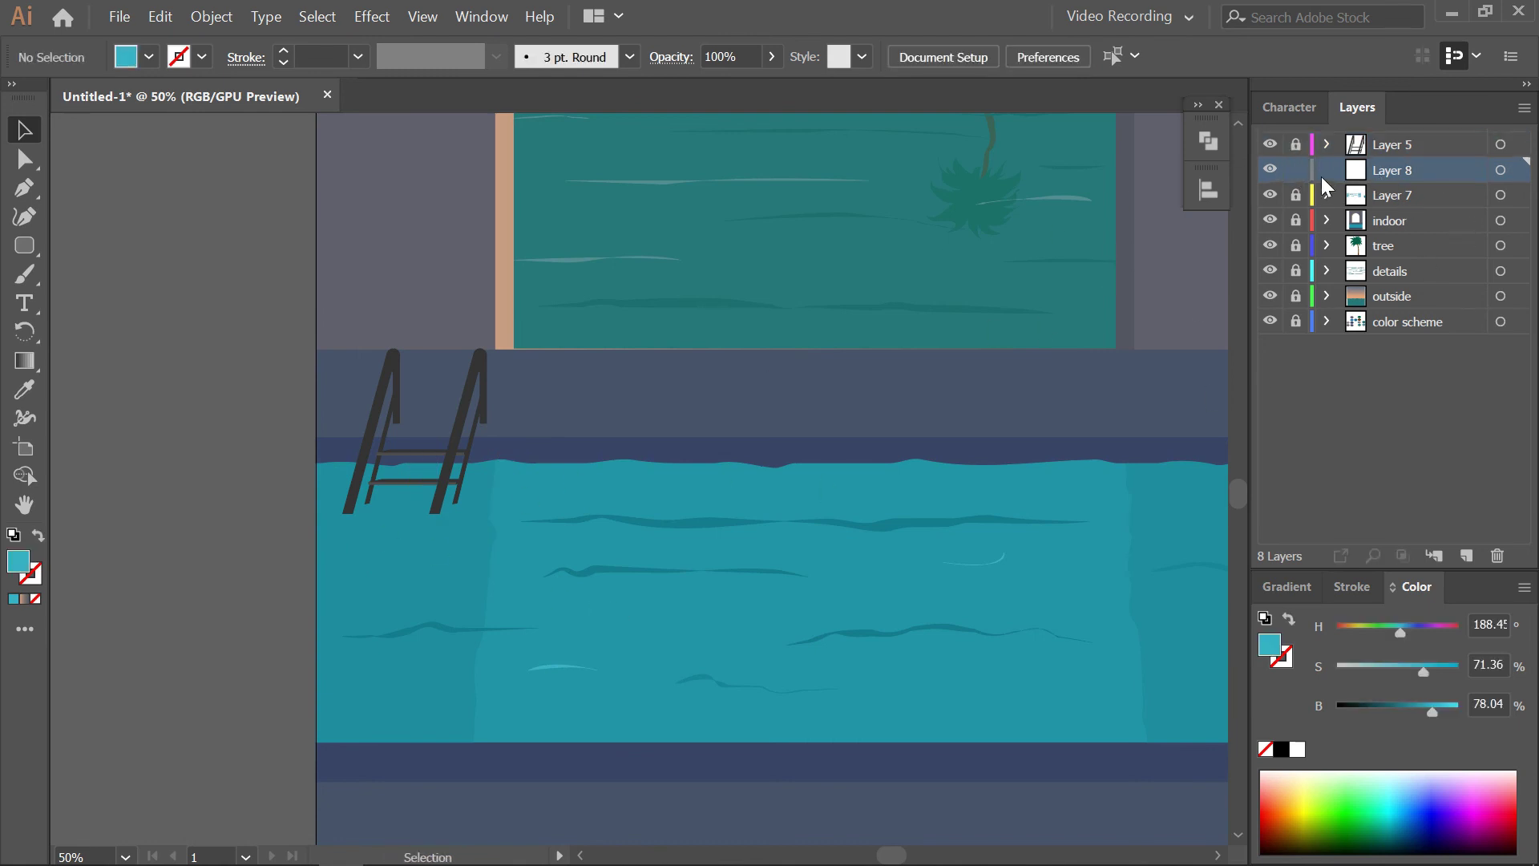
{"action": "left_click", "coordinate": [1515, 146]}
{"action": "left_click_drag", "start_coordinate": [477, 429], "coordinate": [561, 433]}
{"action": "key", "text": "Delete"}
{"action": "left_click", "coordinate": [1295, 144]}
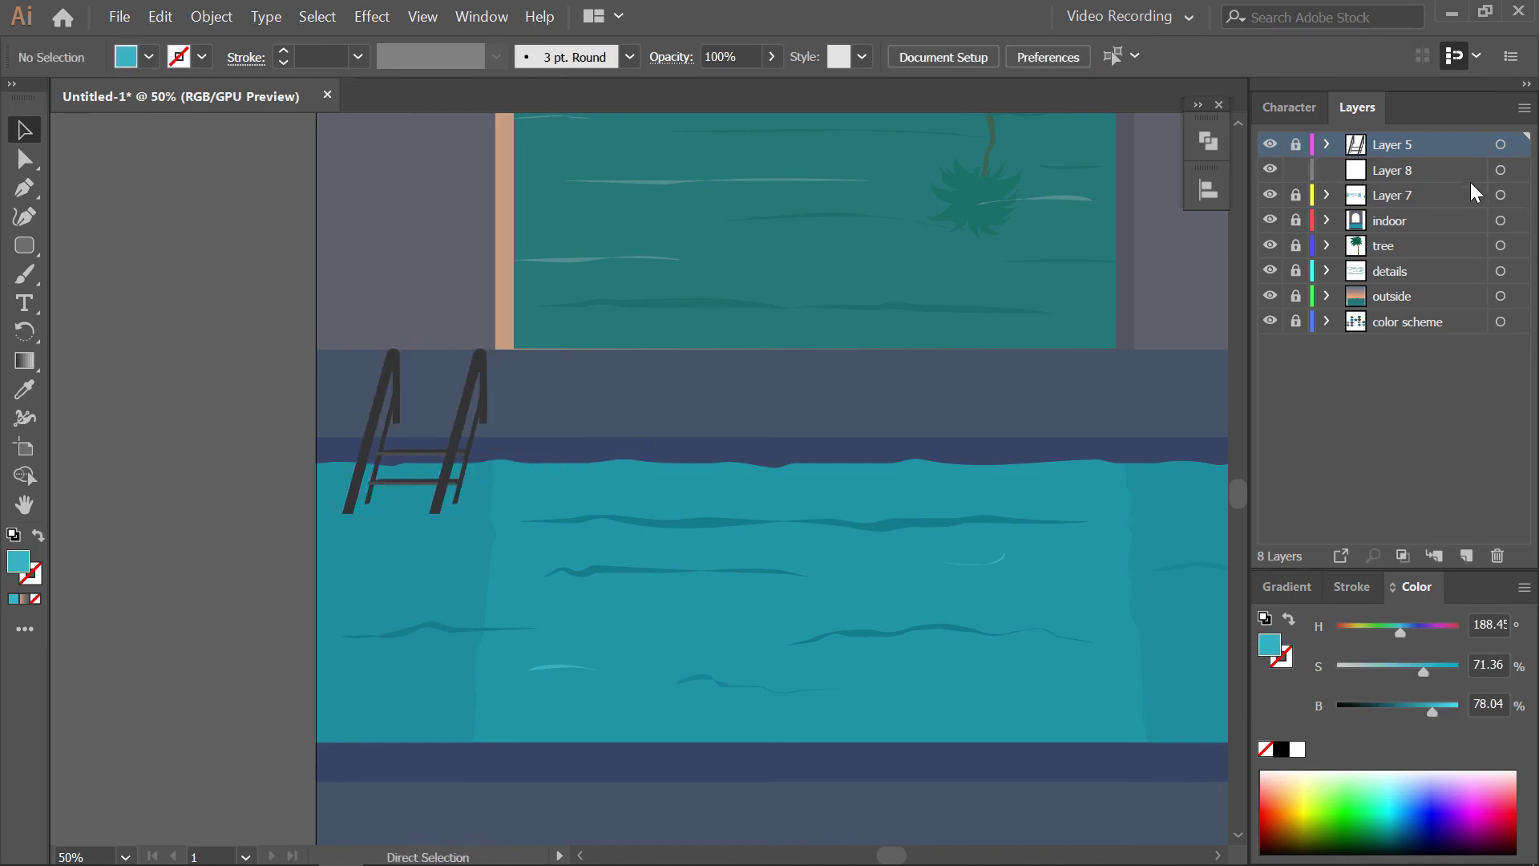
{"action": "left_click", "coordinate": [1467, 172]}
{"action": "key", "text": "ctrl+v"}
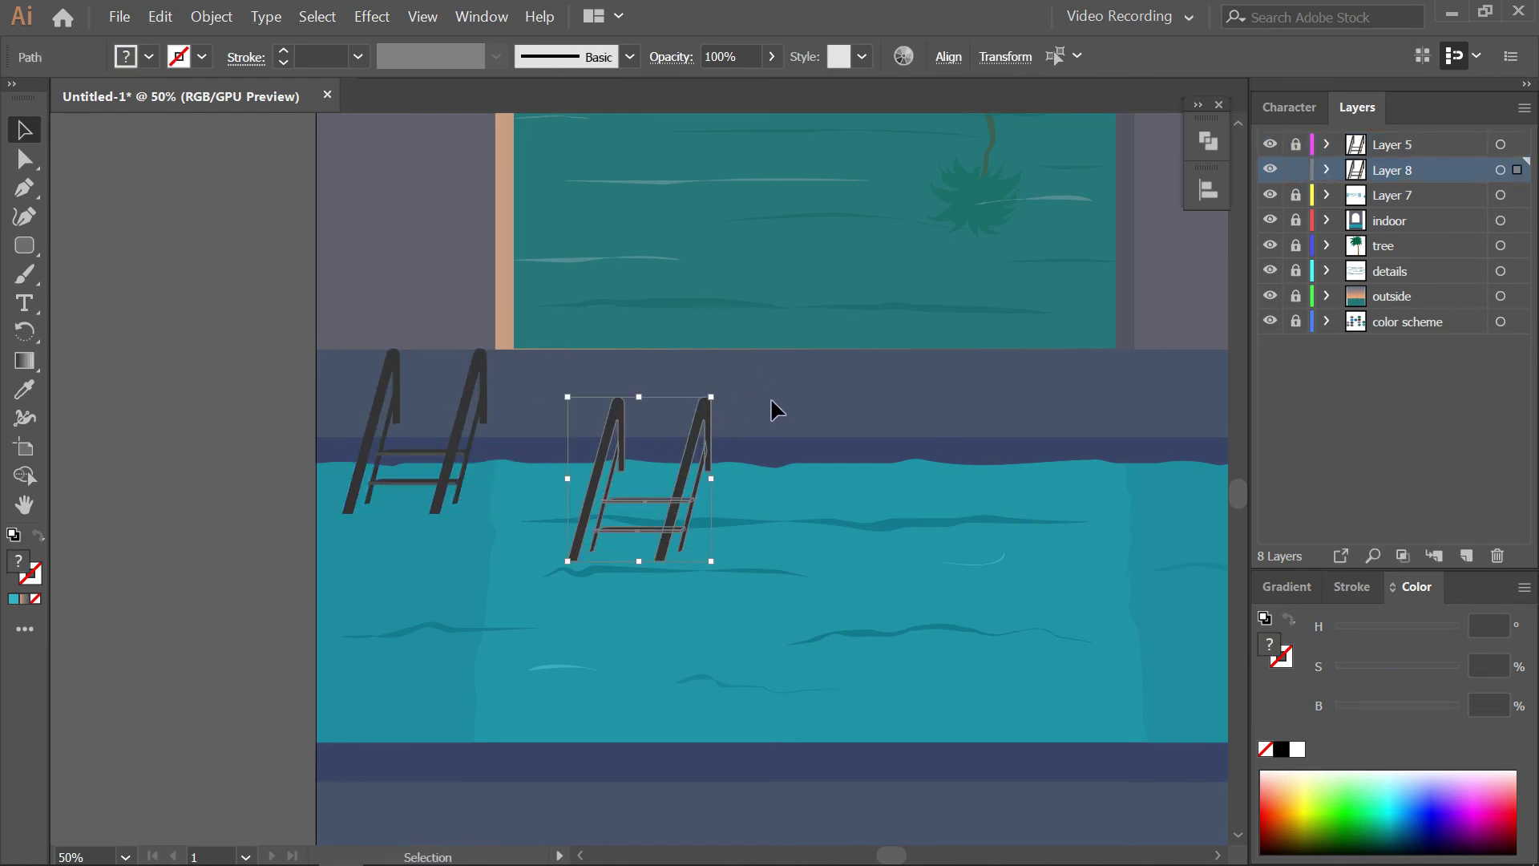
Reflect the ladder copy horizontally and align it beneath the original ladder's feet
{"action": "left_click", "coordinate": [1208, 141]}
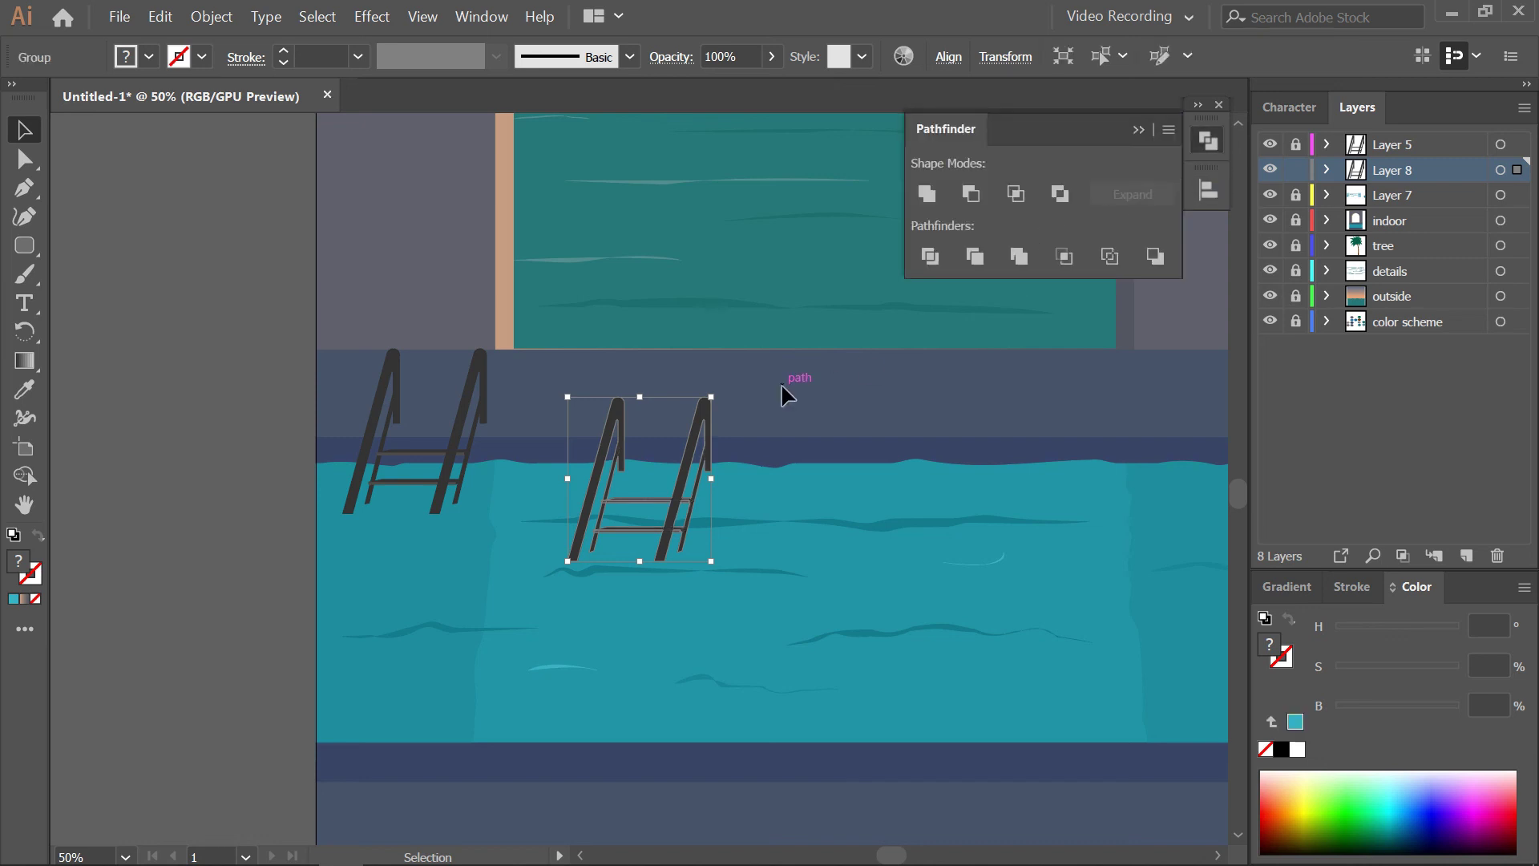
{"action": "left_click", "coordinate": [781, 382]}
{"action": "right_click", "coordinate": [695, 436]}
{"action": "mouse_move", "coordinate": [758, 669]}
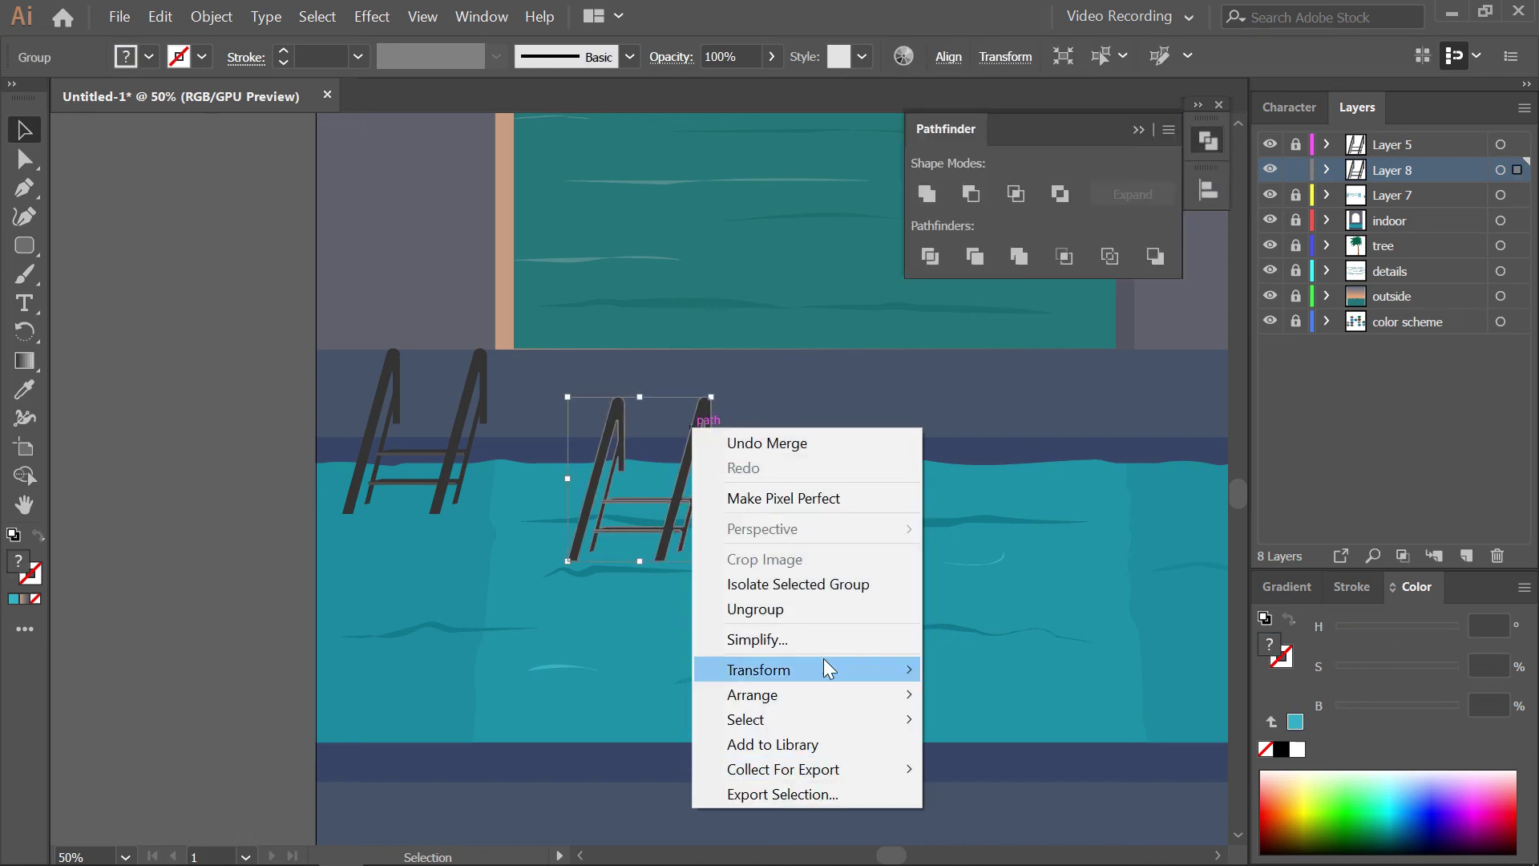
{"action": "left_click", "coordinate": [1025, 560]}
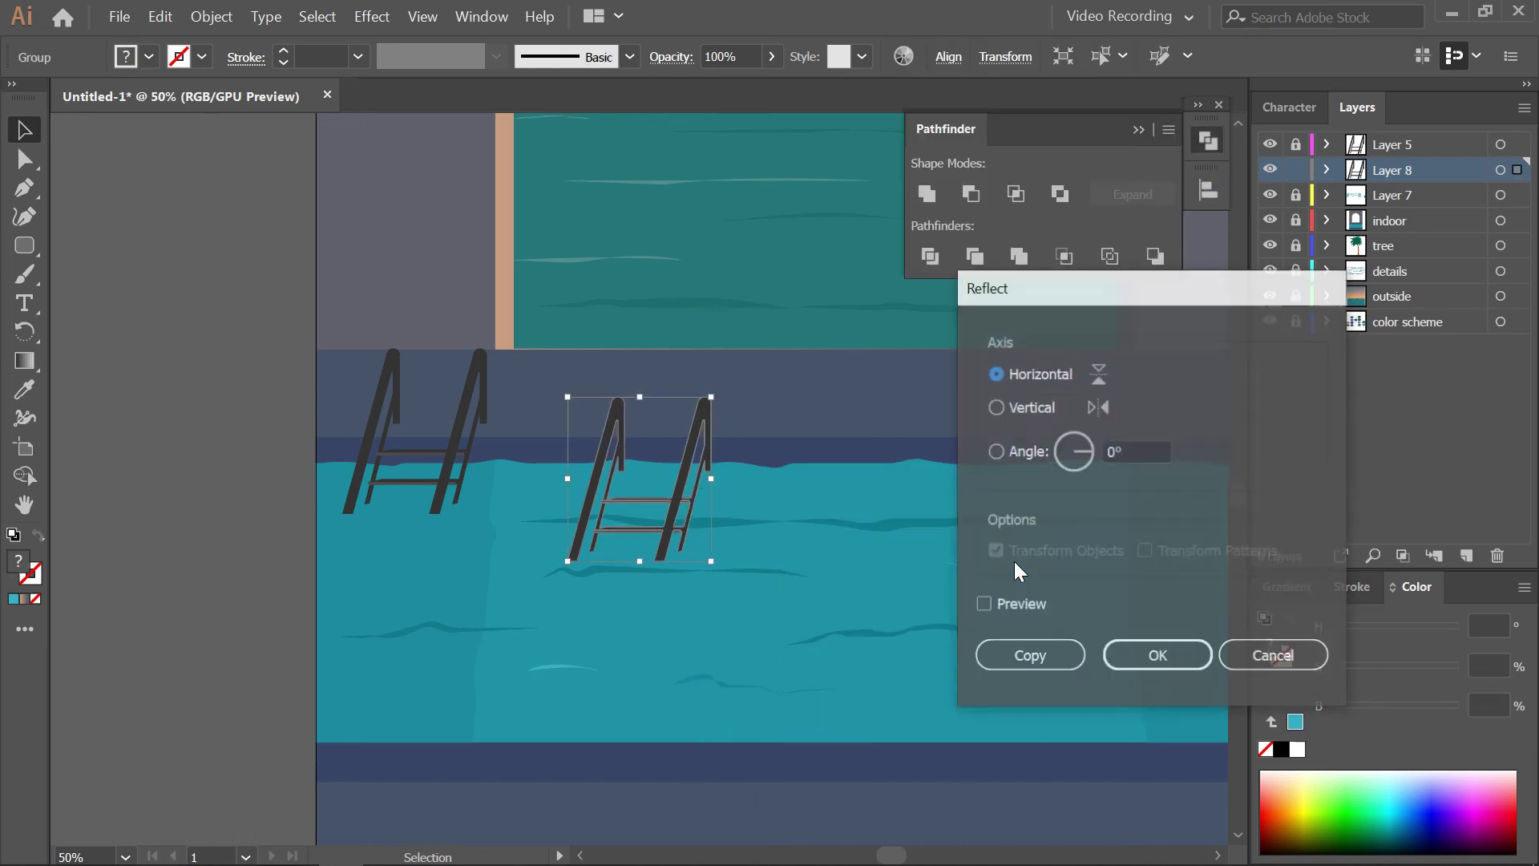
{"action": "left_click", "coordinate": [1013, 604]}
{"action": "left_click", "coordinate": [1158, 657]}
{"action": "left_click_drag", "start_coordinate": [693, 506], "coordinate": [467, 621]}
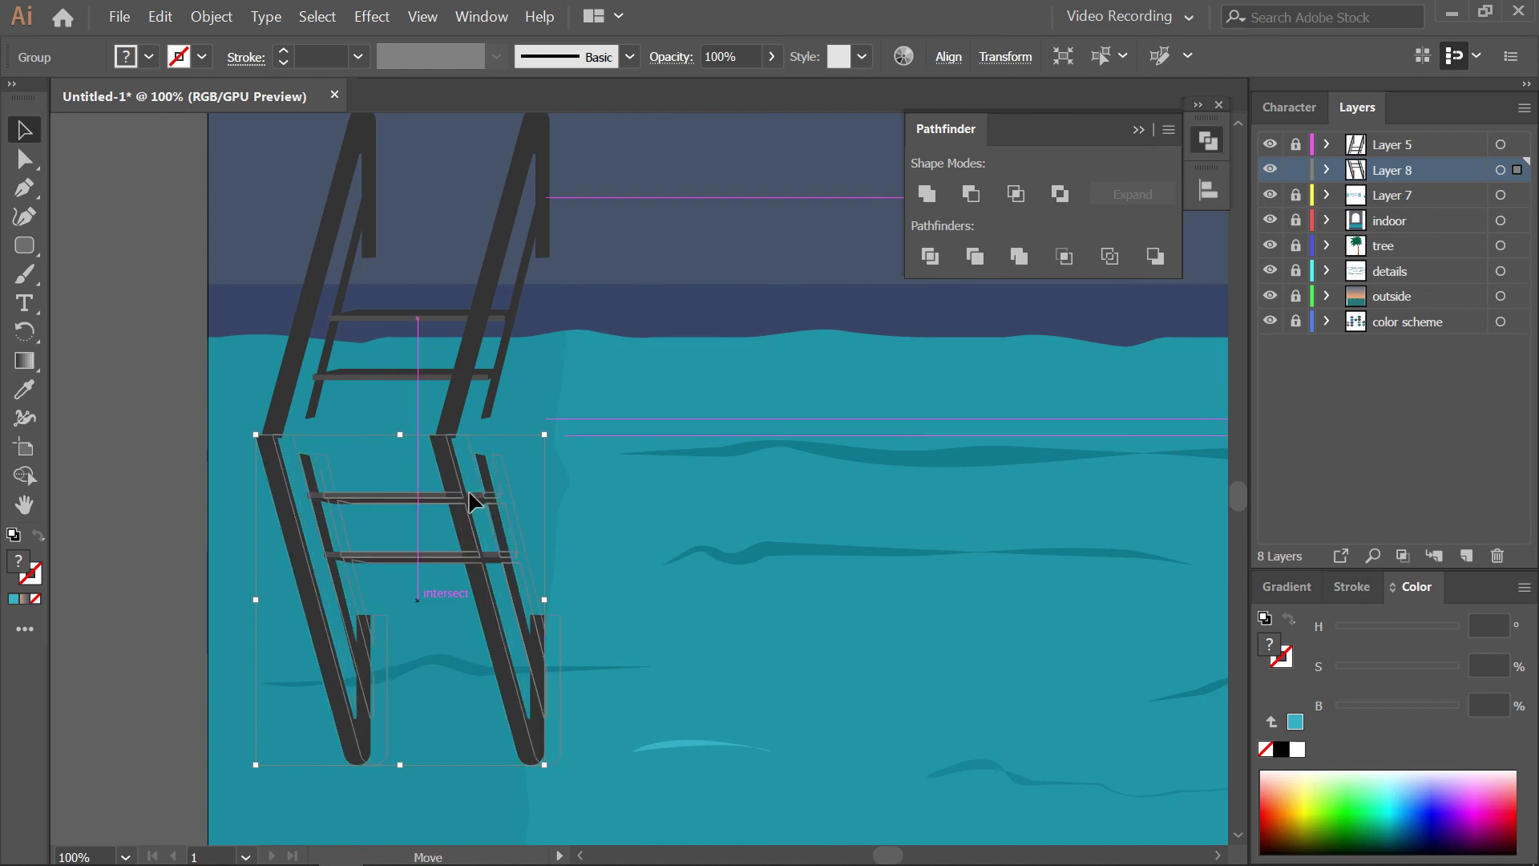
{"action": "mouse_move", "coordinate": [457, 498]}
{"action": "left_mouse_down"}
{"action": "mouse_move", "coordinate": [440, 574]}
{"action": "mouse_move", "coordinate": [494, 571]}
{"action": "left_mouse_up"}
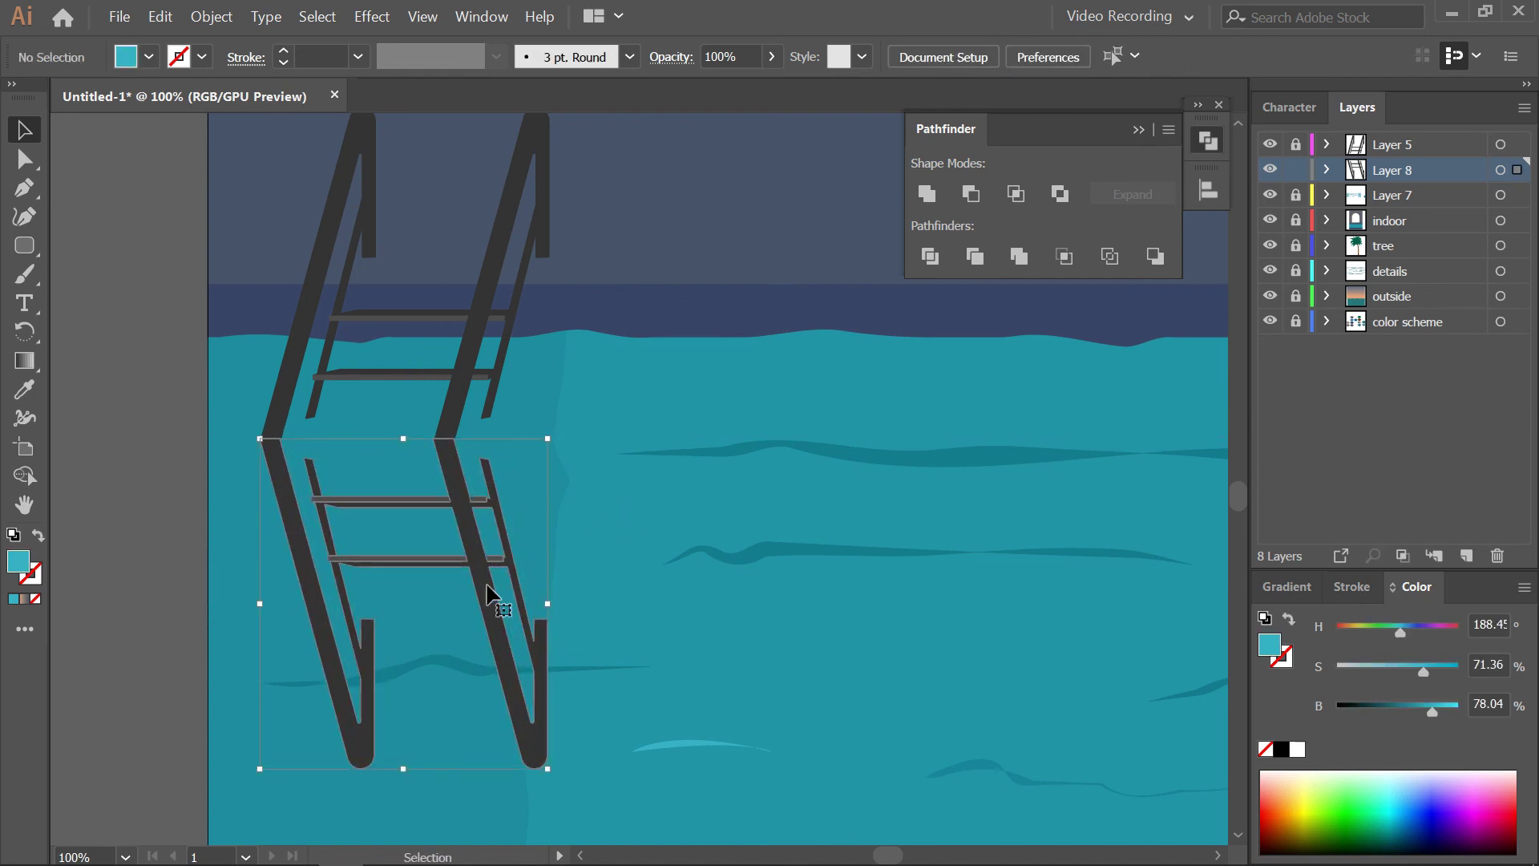
Squash the ladder reflection to a shorter height
{"action": "left_click", "coordinate": [620, 568]}
{"action": "left_click", "coordinate": [550, 637]}
{"action": "left_click_drag", "start_coordinate": [404, 768], "coordinate": [450, 579]}
{"action": "left_click", "coordinate": [662, 546]}
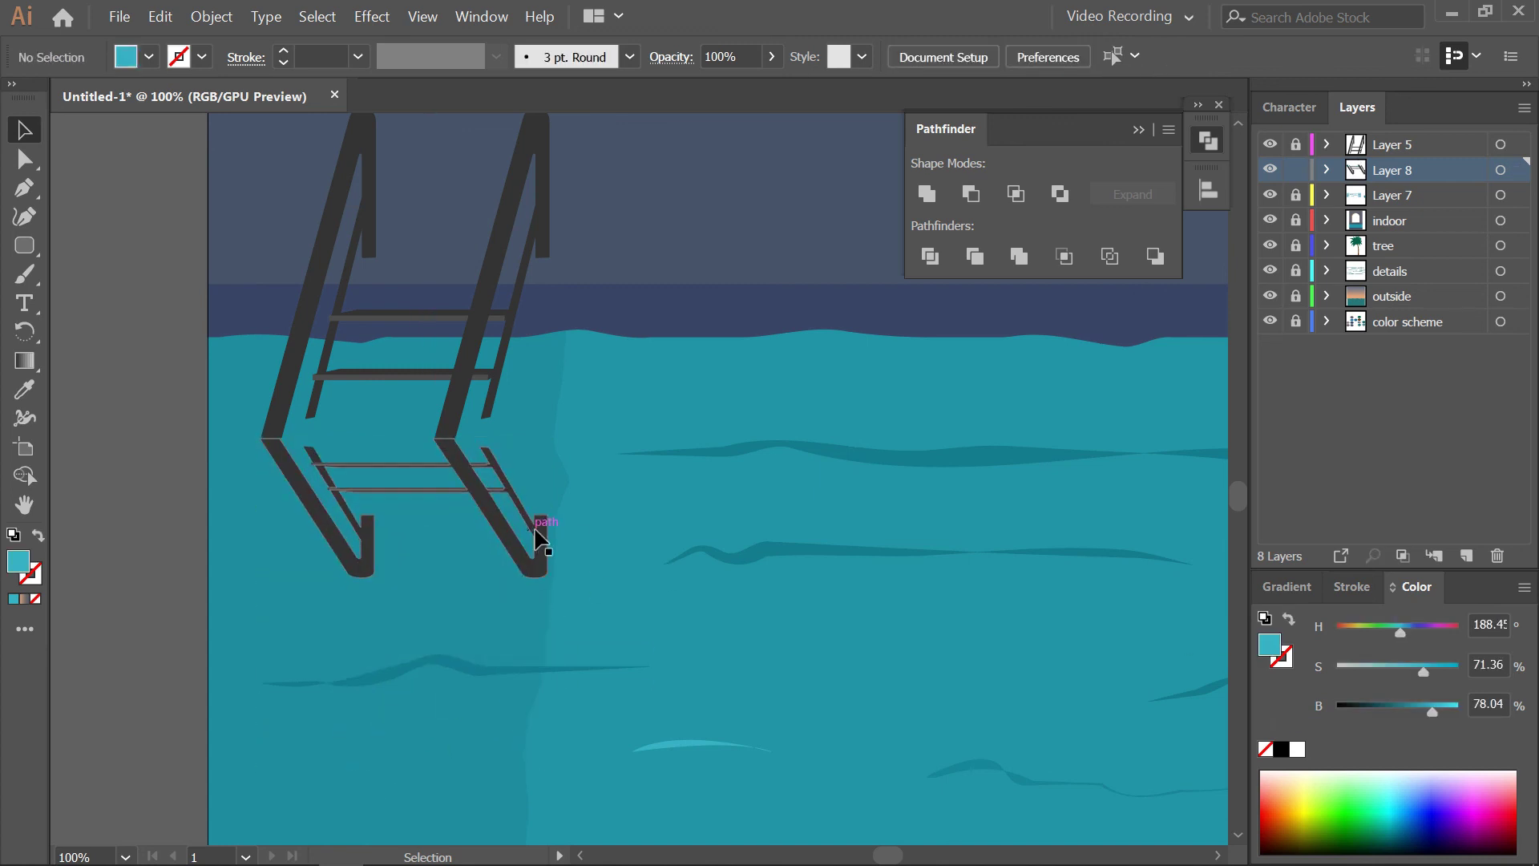
Drag the top anchors of both reflection legs up to the waterline with Direct Selection
{"action": "key", "text": "a"}
{"action": "scroll", "coordinate": [538, 545], "scroll_direction": "up", "scroll_amount": 5, "text": "alt"}
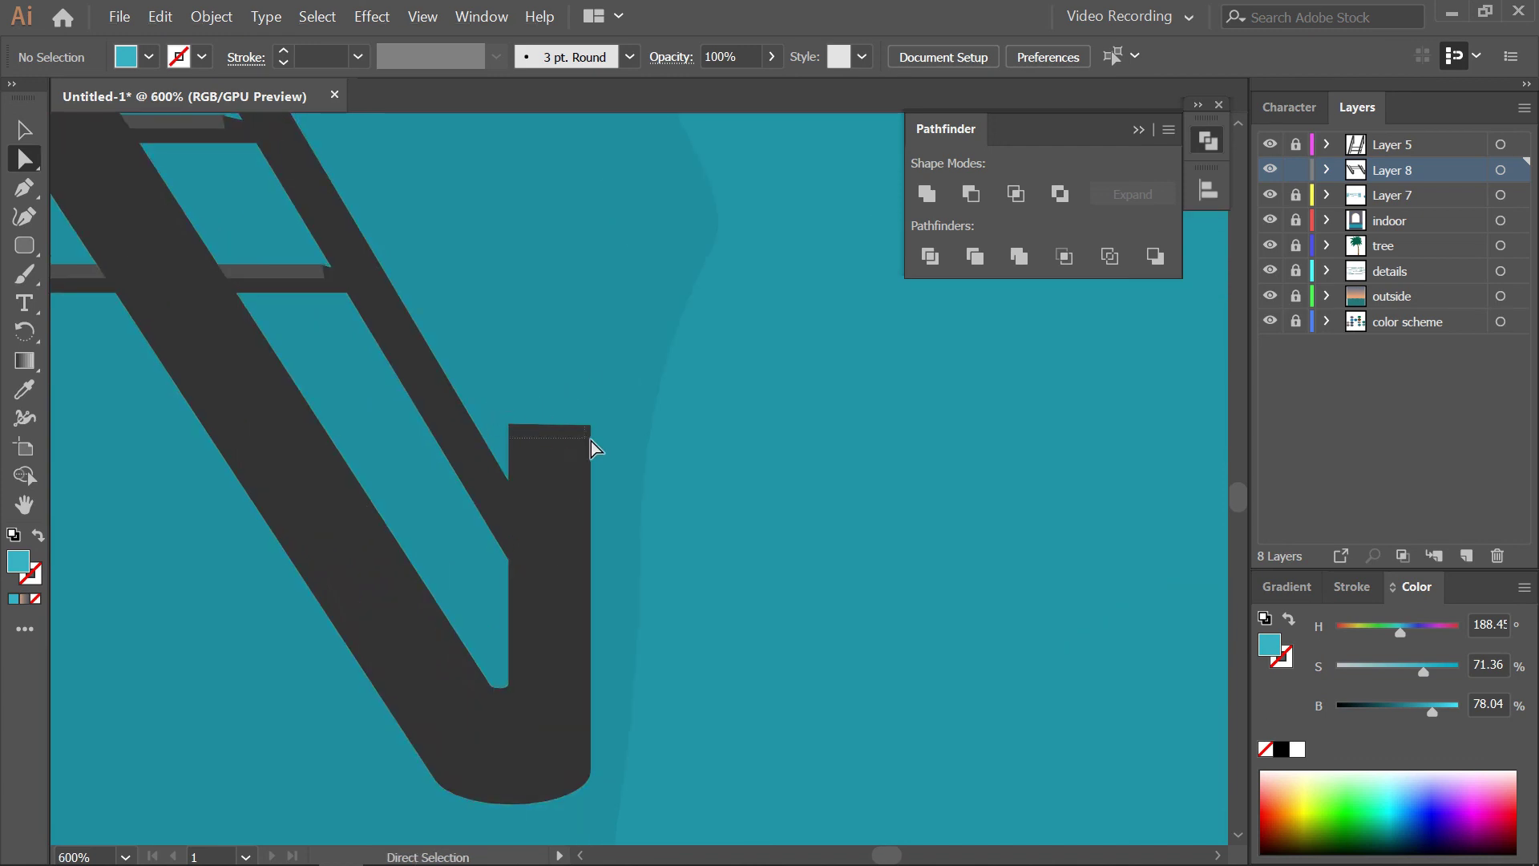
{"action": "left_click", "coordinate": [591, 447]}
{"action": "scroll", "coordinate": [593, 561], "scroll_direction": "down", "scroll_amount": 2, "text": "alt"}
{"action": "scroll", "coordinate": [588, 575], "scroll_direction": "down", "scroll_amount": 1, "text": "alt"}
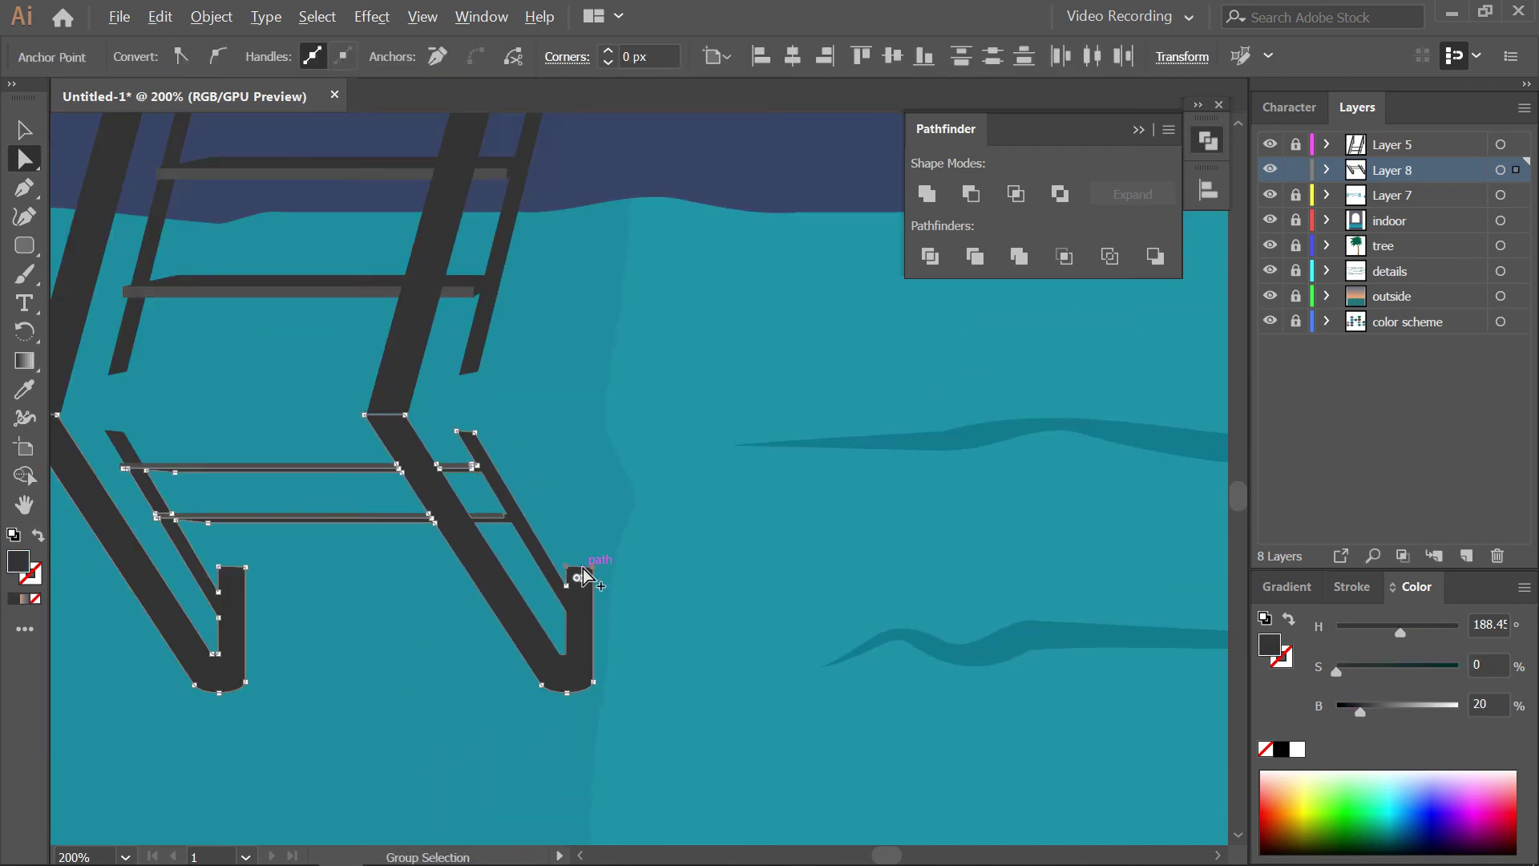
{"action": "left_click_drag", "start_coordinate": [582, 569], "coordinate": [582, 213]}
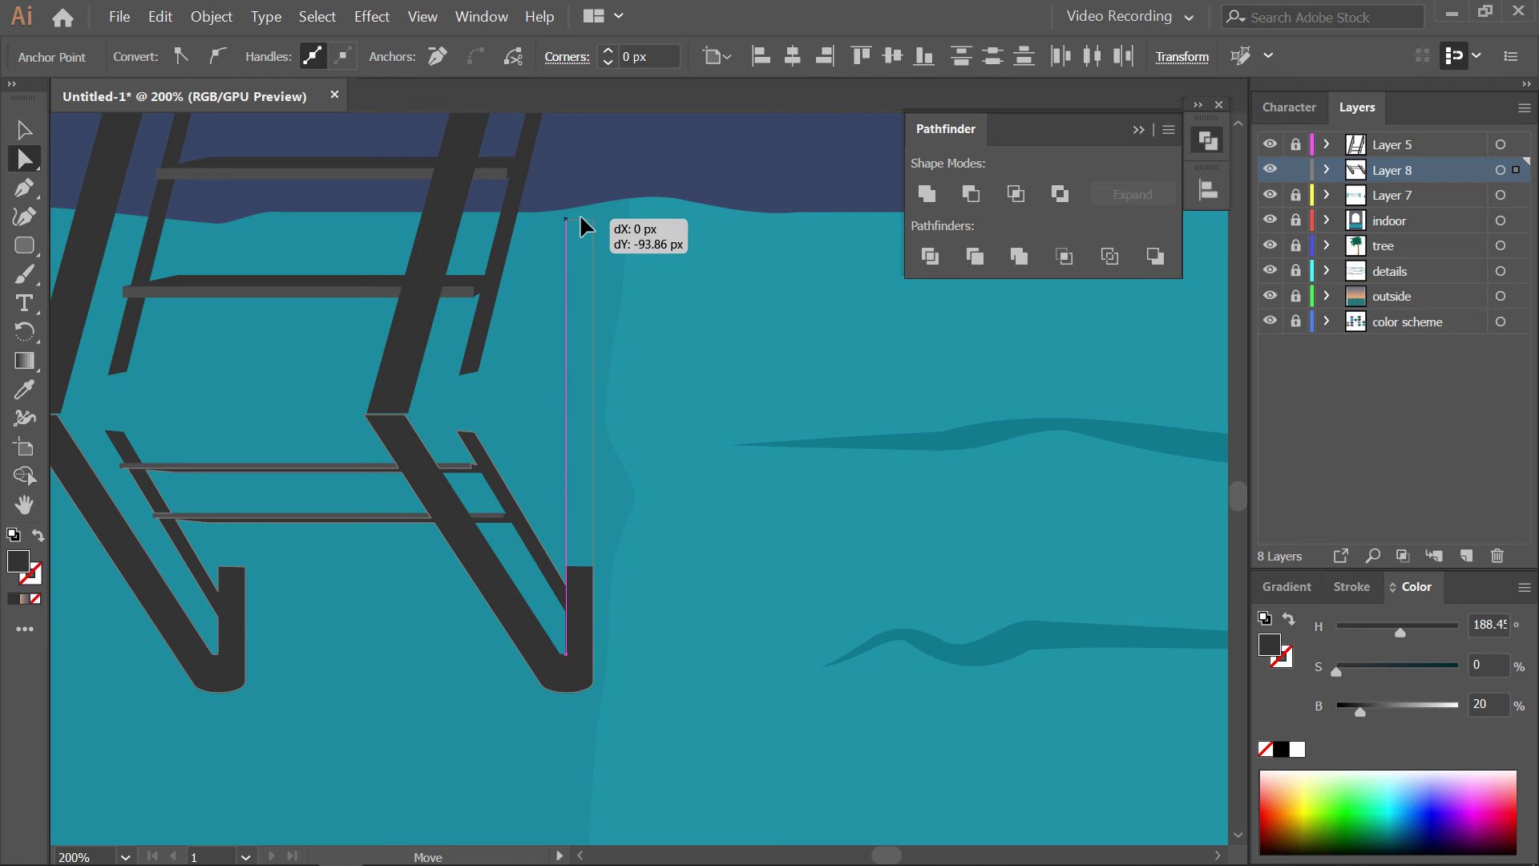
{"action": "left_click_drag", "start_coordinate": [580, 209], "coordinate": [580, 210]}
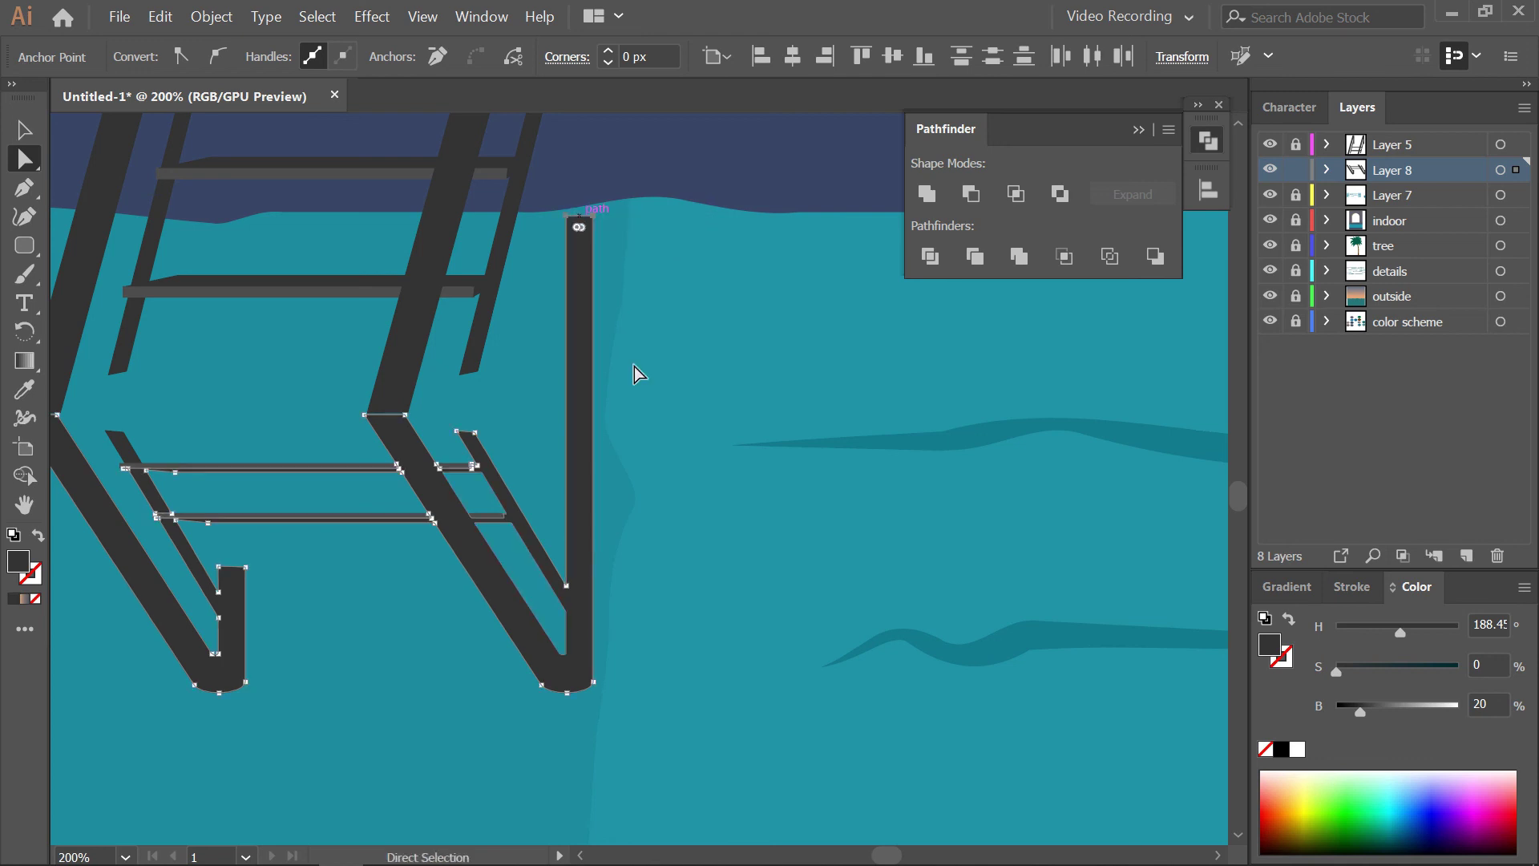
{"action": "scroll", "coordinate": [466, 529], "scroll_direction": "left", "scroll_amount": 2}
{"action": "scroll", "coordinate": [467, 529], "scroll_direction": "down", "scroll_amount": 1}
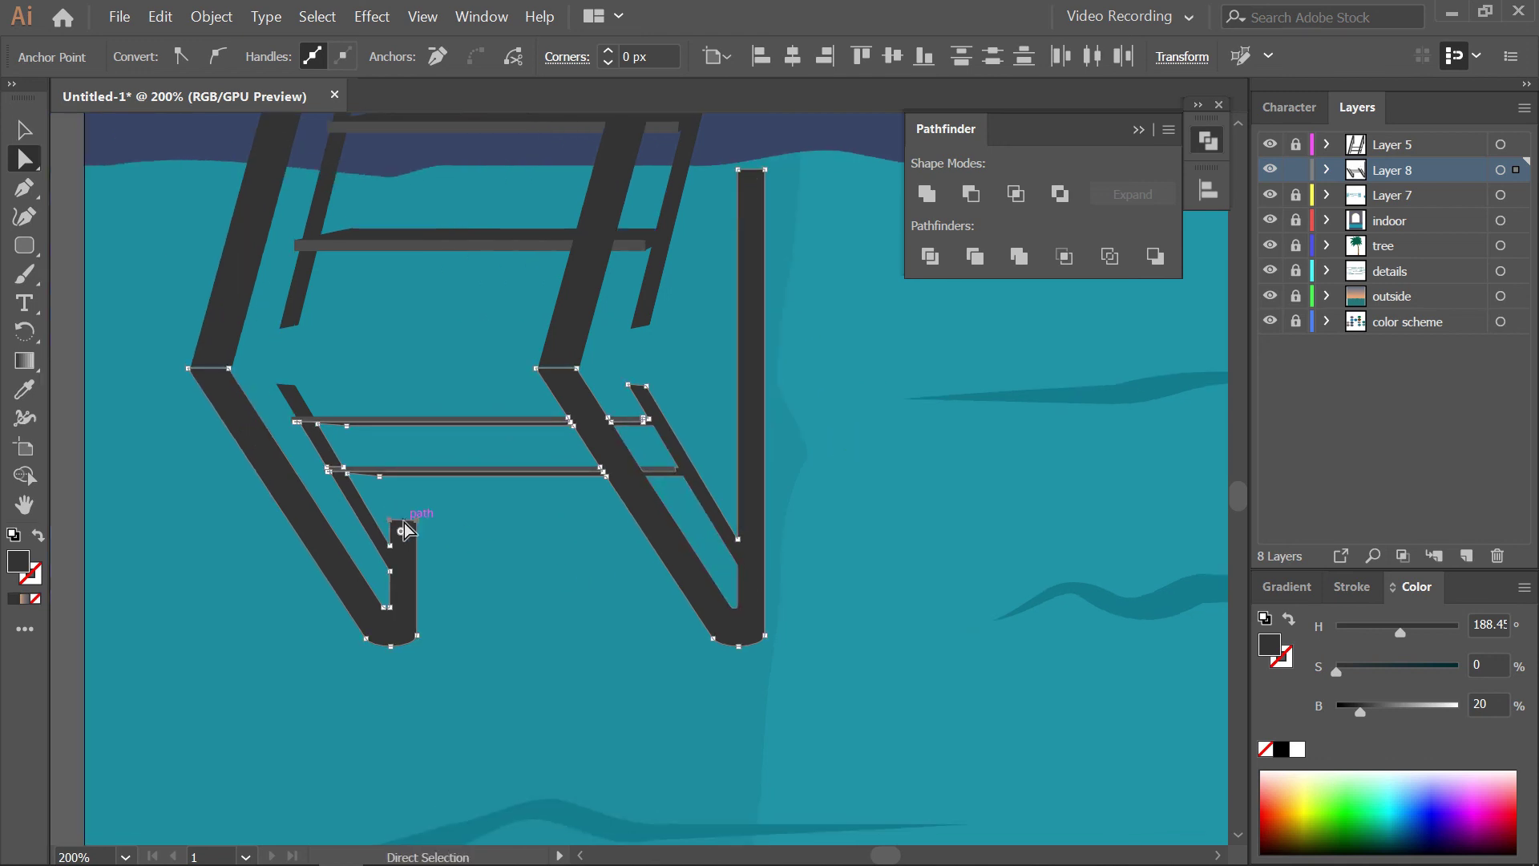
{"action": "left_click_drag", "start_coordinate": [397, 523], "coordinate": [399, 186]}
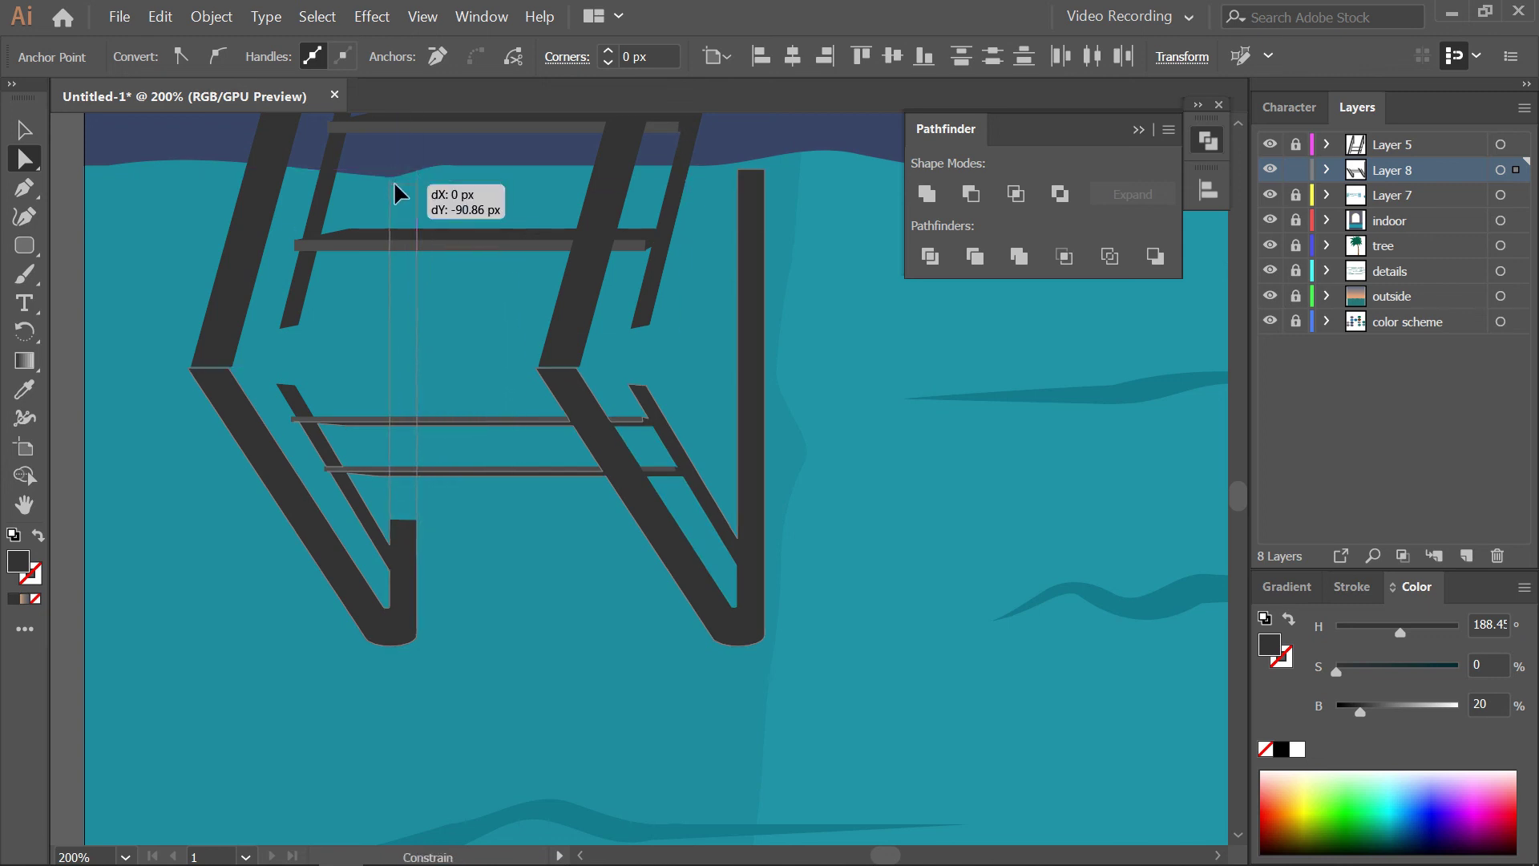
{"action": "left_click_drag", "start_coordinate": [400, 186], "coordinate": [393, 181]}
{"action": "key", "text": "v"}
{"action": "left_click", "coordinate": [287, 654]}
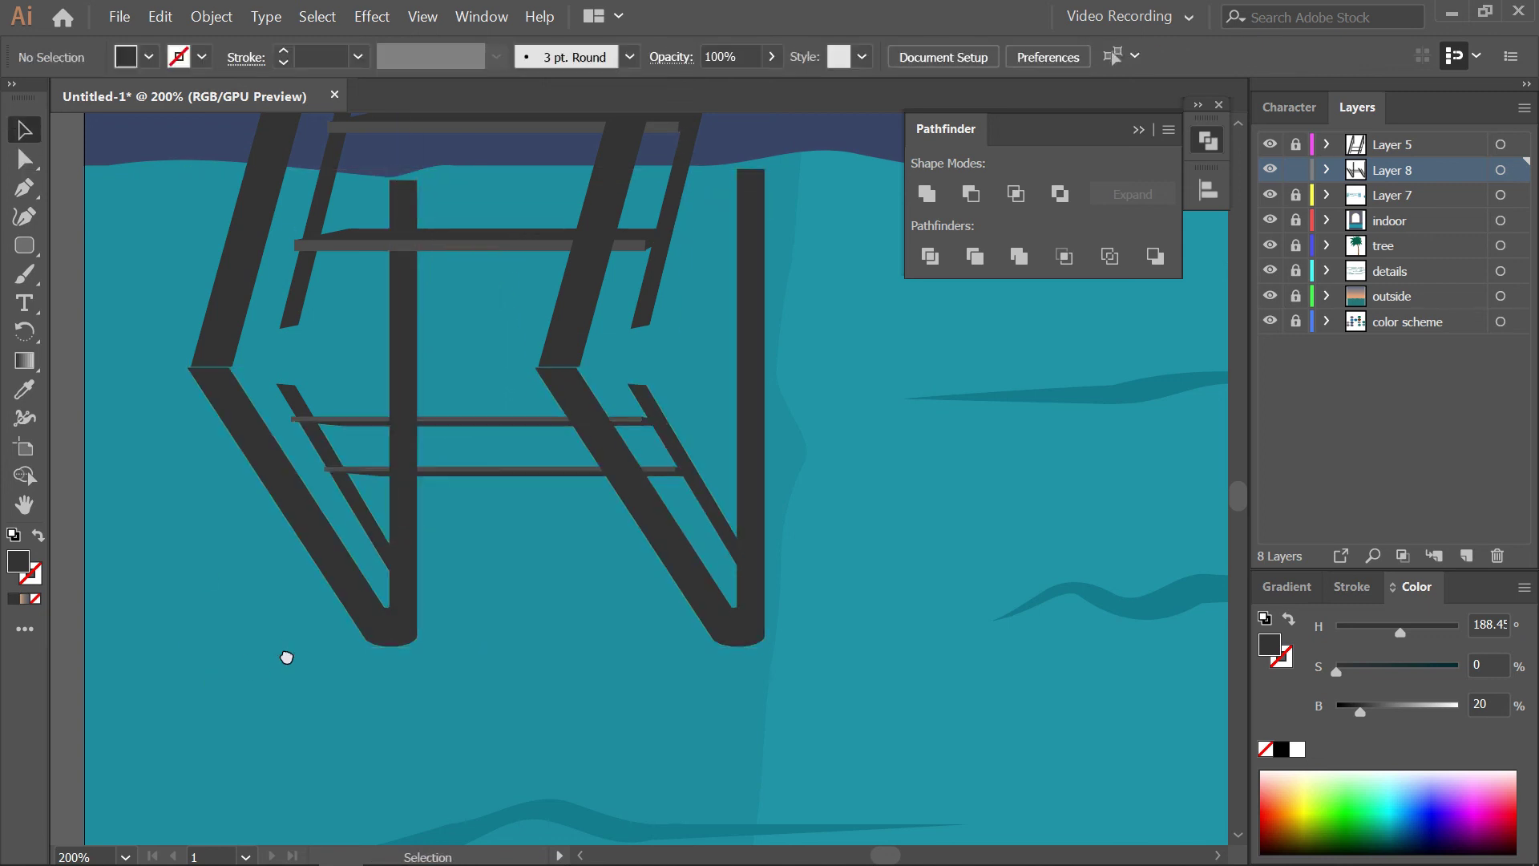
Fade the ladder reflection group to 30% opacity
{"action": "scroll", "coordinate": [292, 672], "scroll_direction": "down", "scroll_amount": 2}
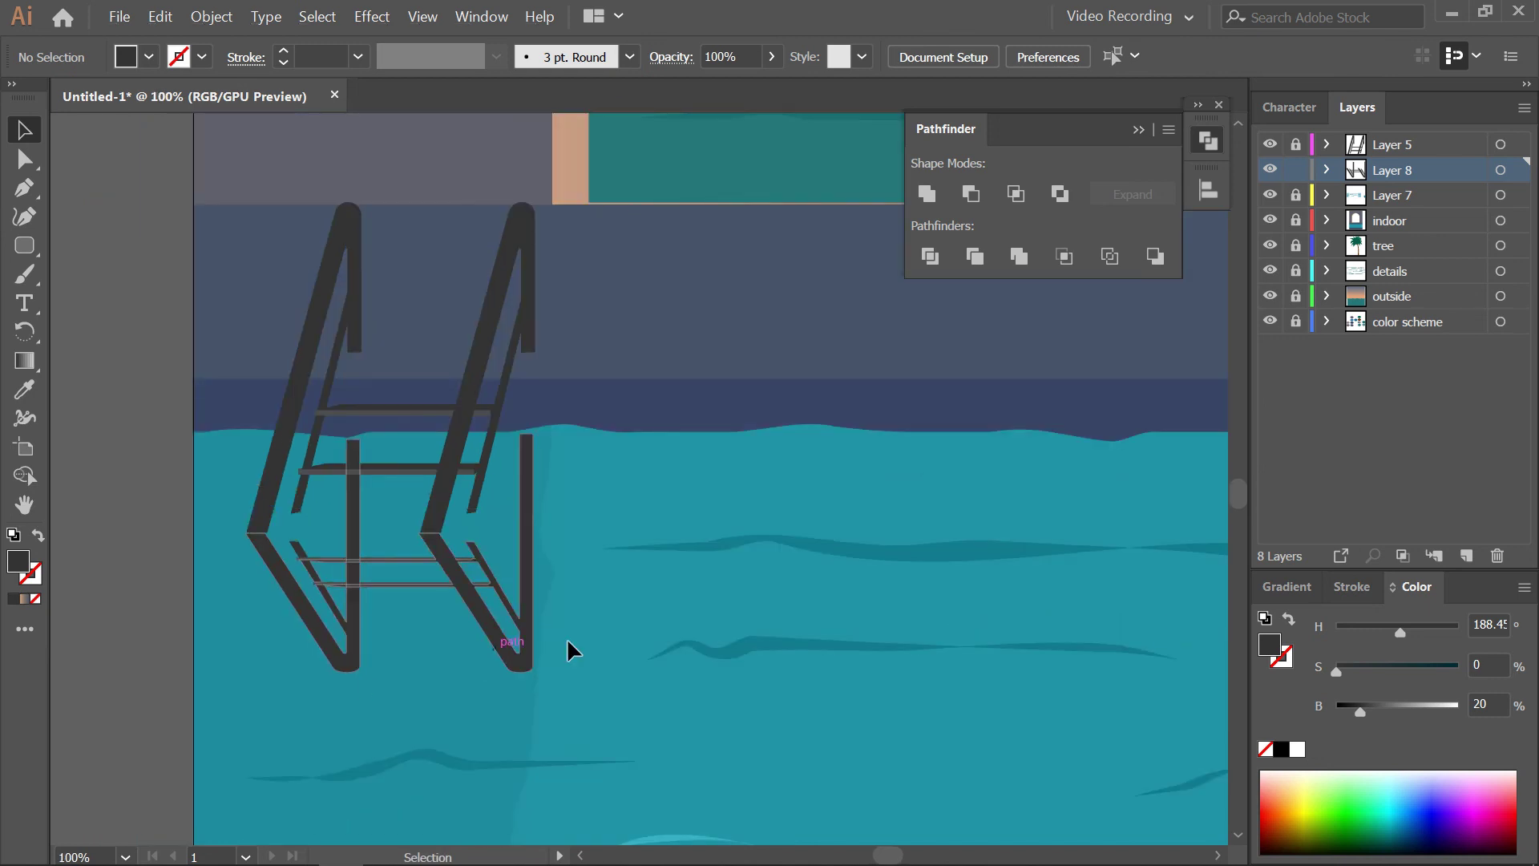
{"action": "key", "text": "ctrl+a"}
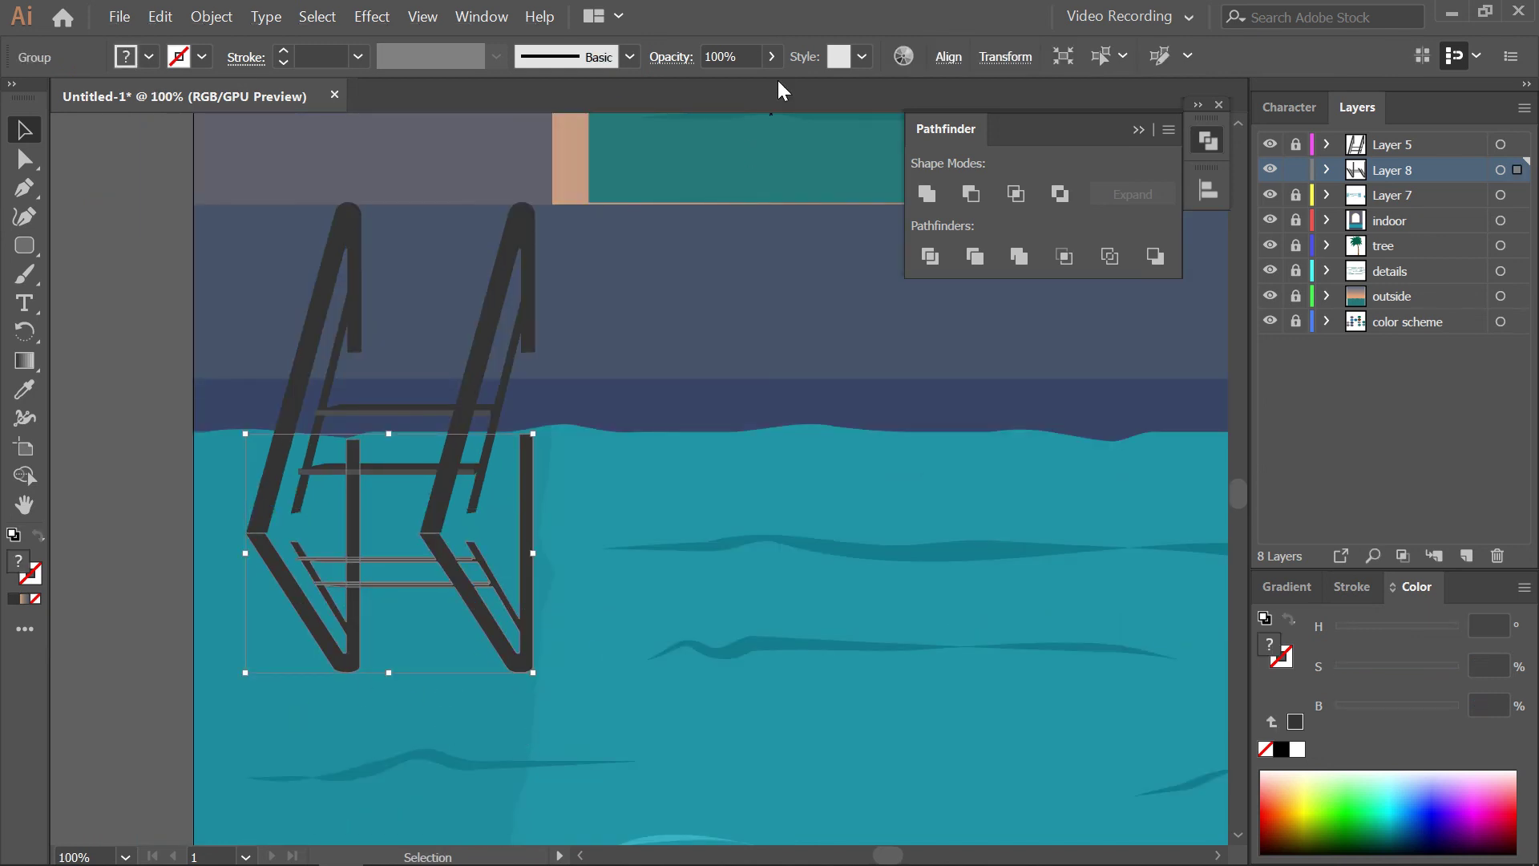
{"action": "left_click_drag", "start_coordinate": [733, 83], "coordinate": [716, 83]}
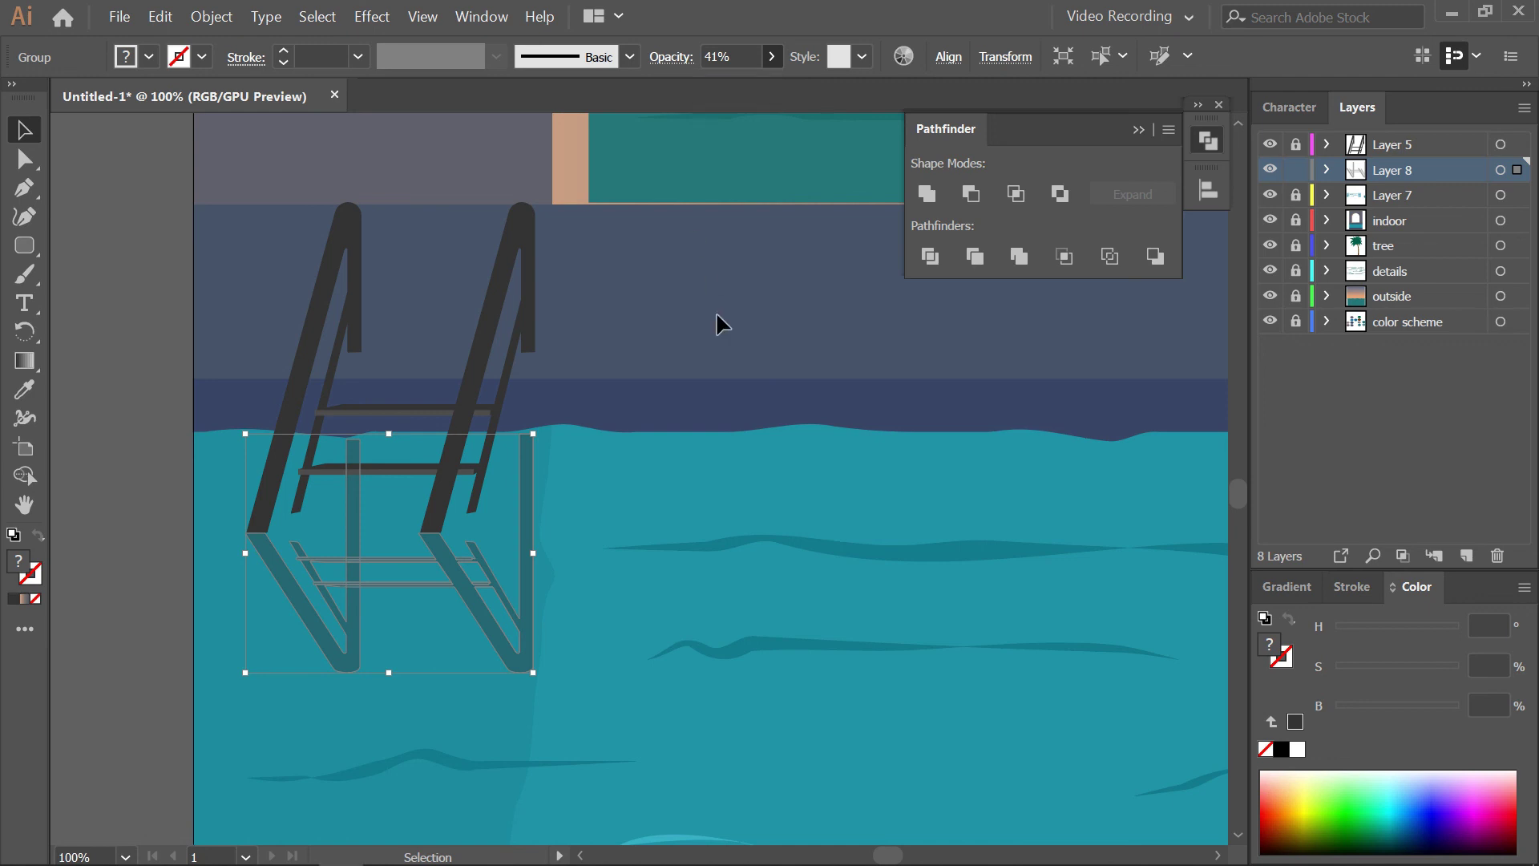
{"action": "left_click", "coordinate": [715, 311]}
{"action": "key", "text": "ctrl+minus"}
{"action": "key", "text": "ctrl+minus"}
{"action": "left_click", "coordinate": [672, 57]}
{"action": "type", "text": "3"}
{"action": "key", "text": "Return"}
{"action": "left_click", "coordinate": [733, 57]}
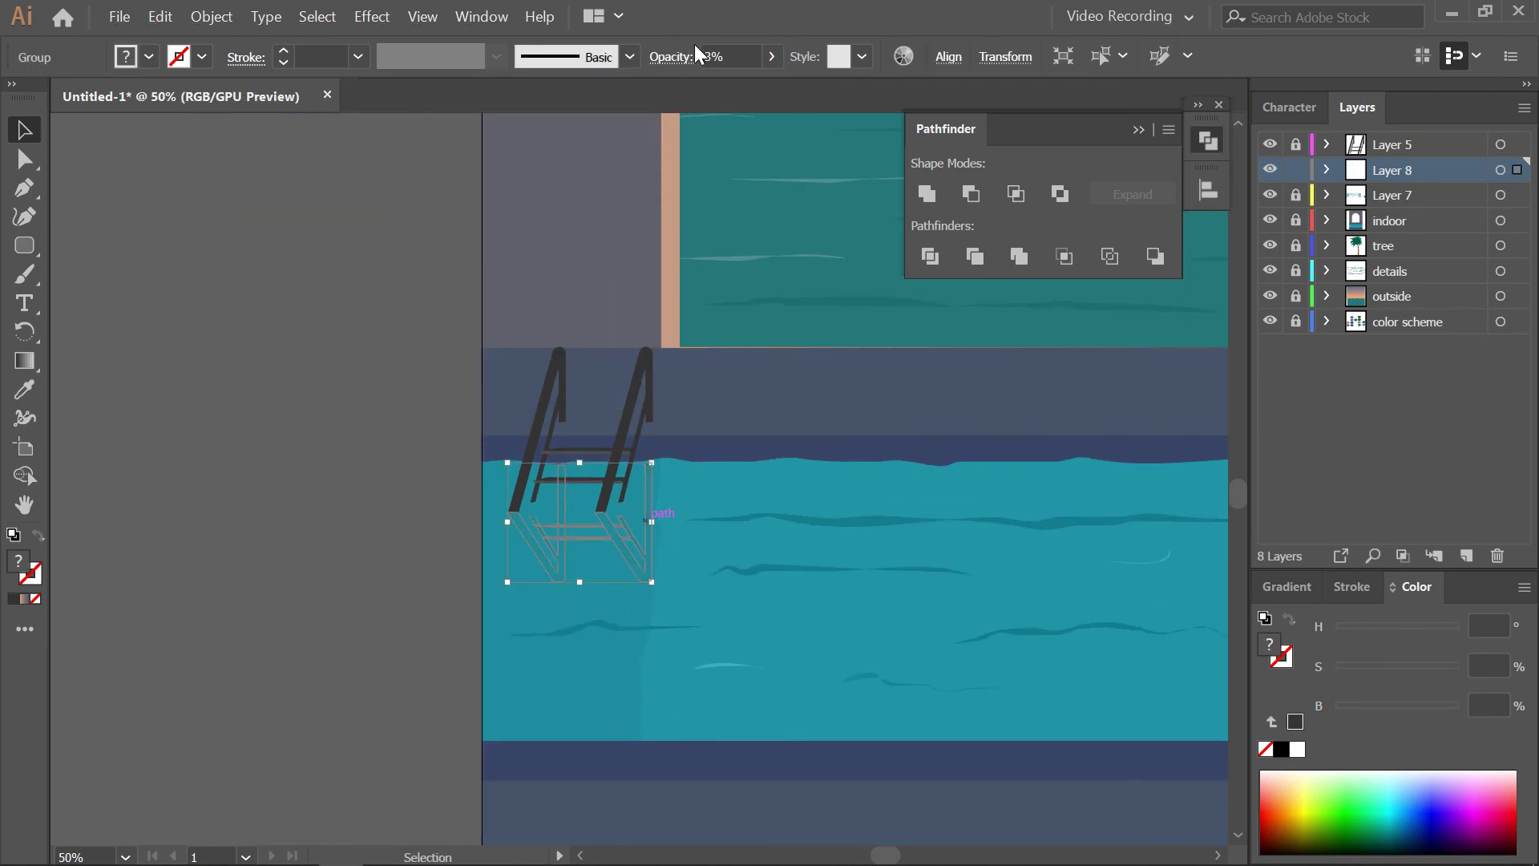
{"action": "type", "text": "30"}
{"action": "key", "text": "Return"}
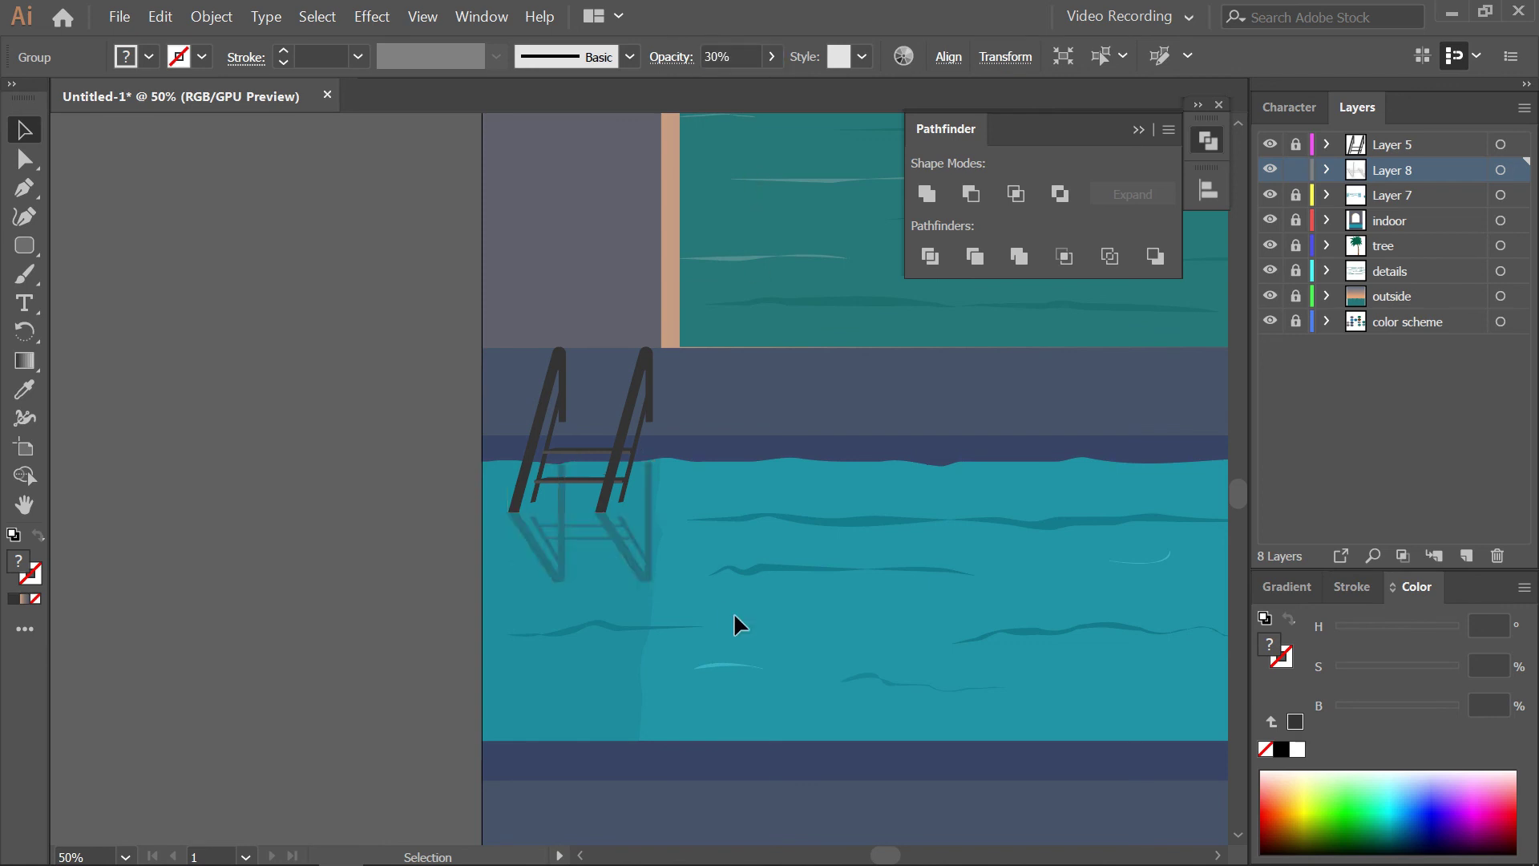
{"action": "left_click", "coordinate": [733, 613]}
{"action": "left_click_drag", "start_coordinate": [691, 570], "coordinate": [645, 604]}
Warp the reflection's legs and rungs into wavy ripples using 50% warp intensity
{"action": "scroll", "coordinate": [546, 589], "scroll_direction": "up", "scroll_amount": 2}
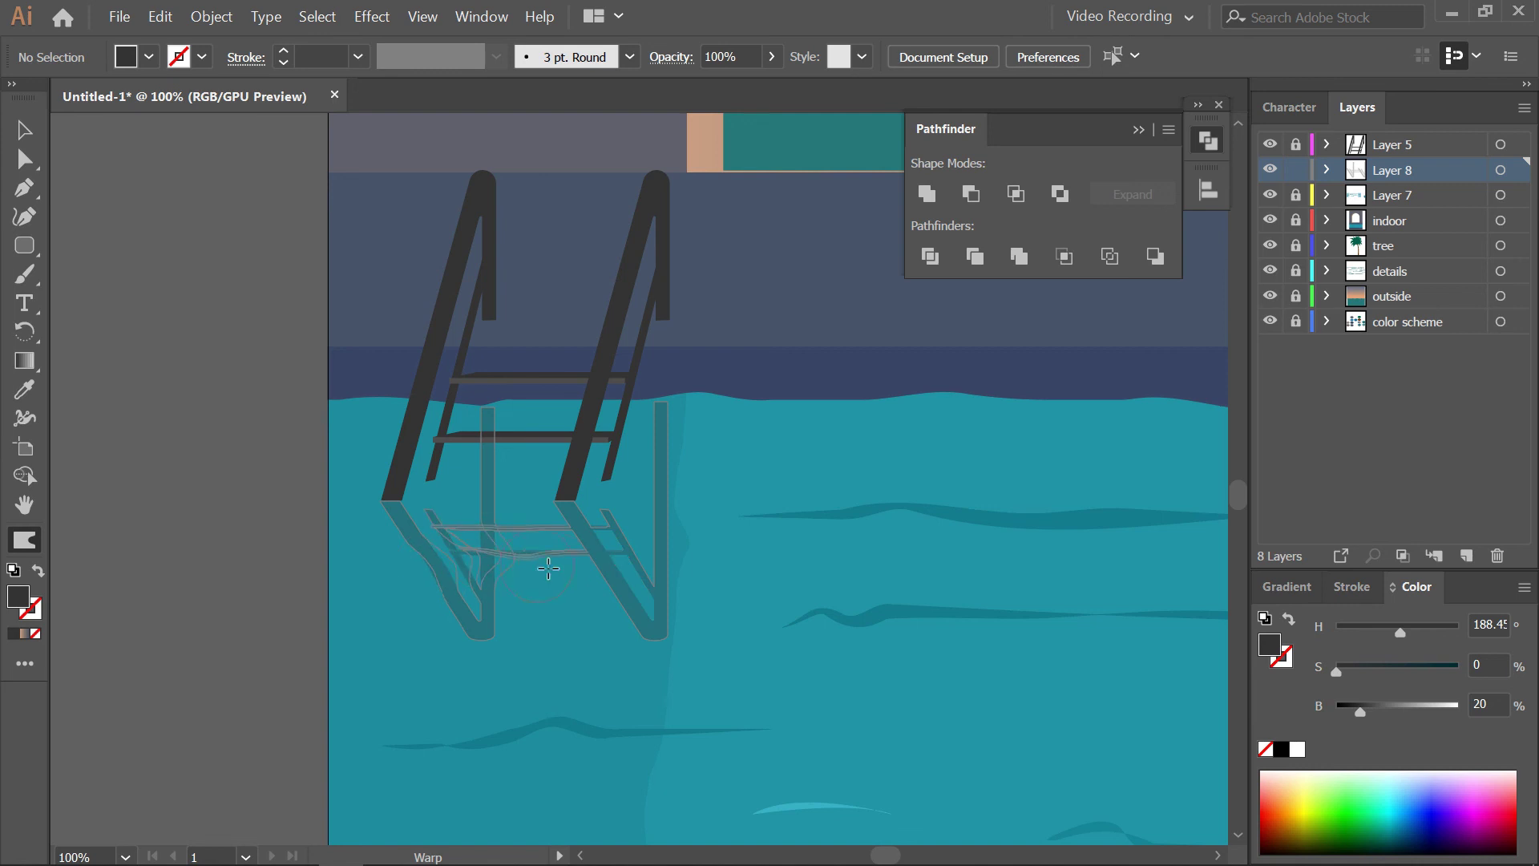
{"action": "left_click_drag", "start_coordinate": [431, 578], "coordinate": [776, 559]}
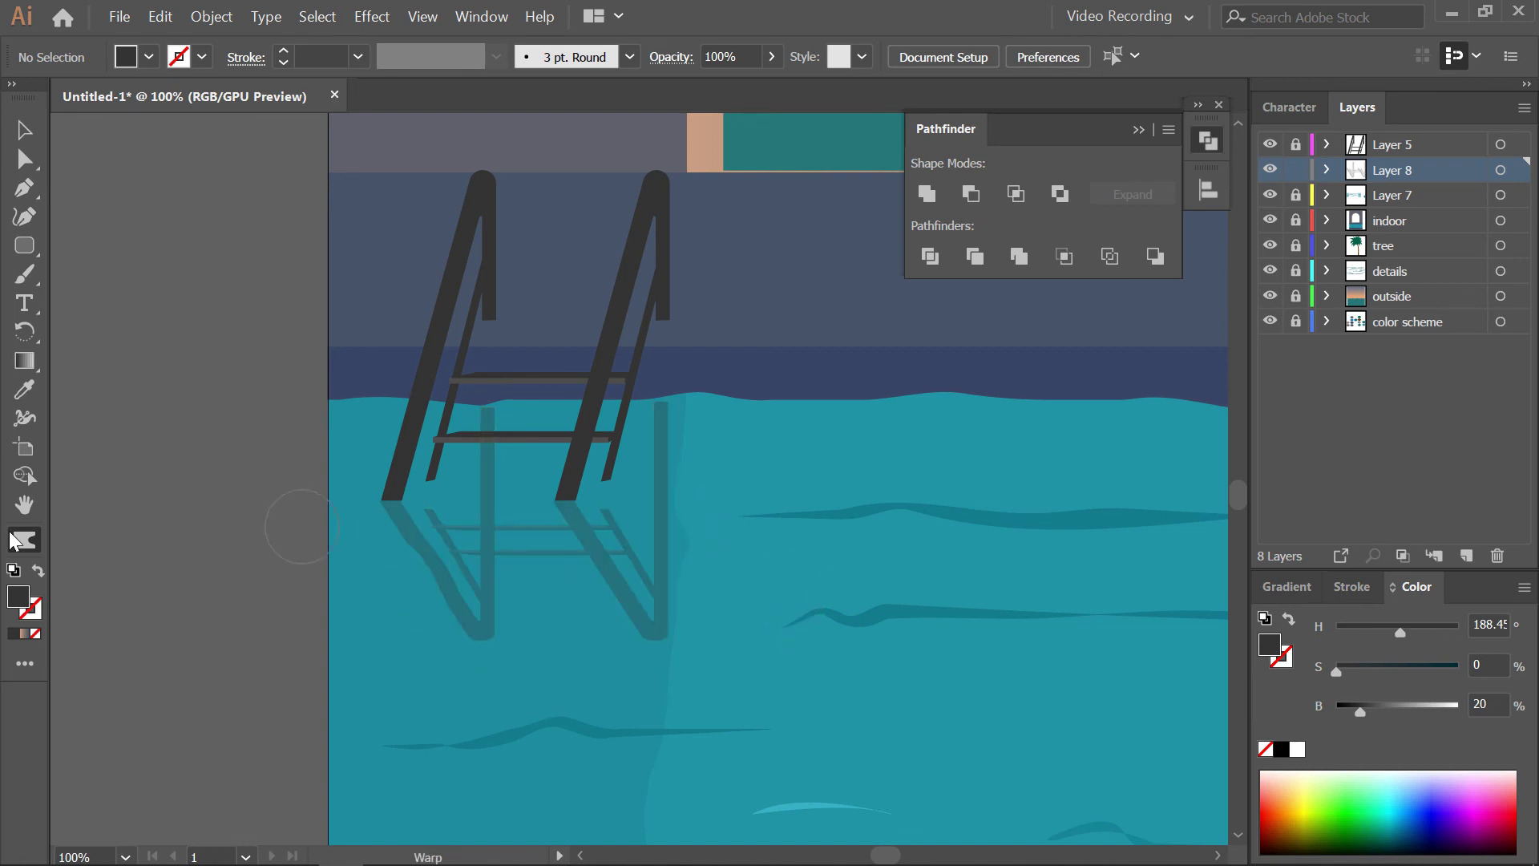
{"action": "double_click", "coordinate": [12, 539]}
{"action": "left_click", "coordinate": [806, 353]}
{"action": "left_click", "coordinate": [824, 507]}
{"action": "left_click", "coordinate": [790, 677]}
{"action": "mouse_move", "coordinate": [408, 545]}
{"action": "left_mouse_down"}
{"action": "mouse_move", "coordinate": [454, 646]}
{"action": "mouse_move", "coordinate": [560, 540]}
{"action": "left_mouse_up"}
{"action": "left_click_drag", "start_coordinate": [595, 599], "coordinate": [513, 530]}
{"action": "left_click_drag", "start_coordinate": [662, 417], "coordinate": [677, 622]}
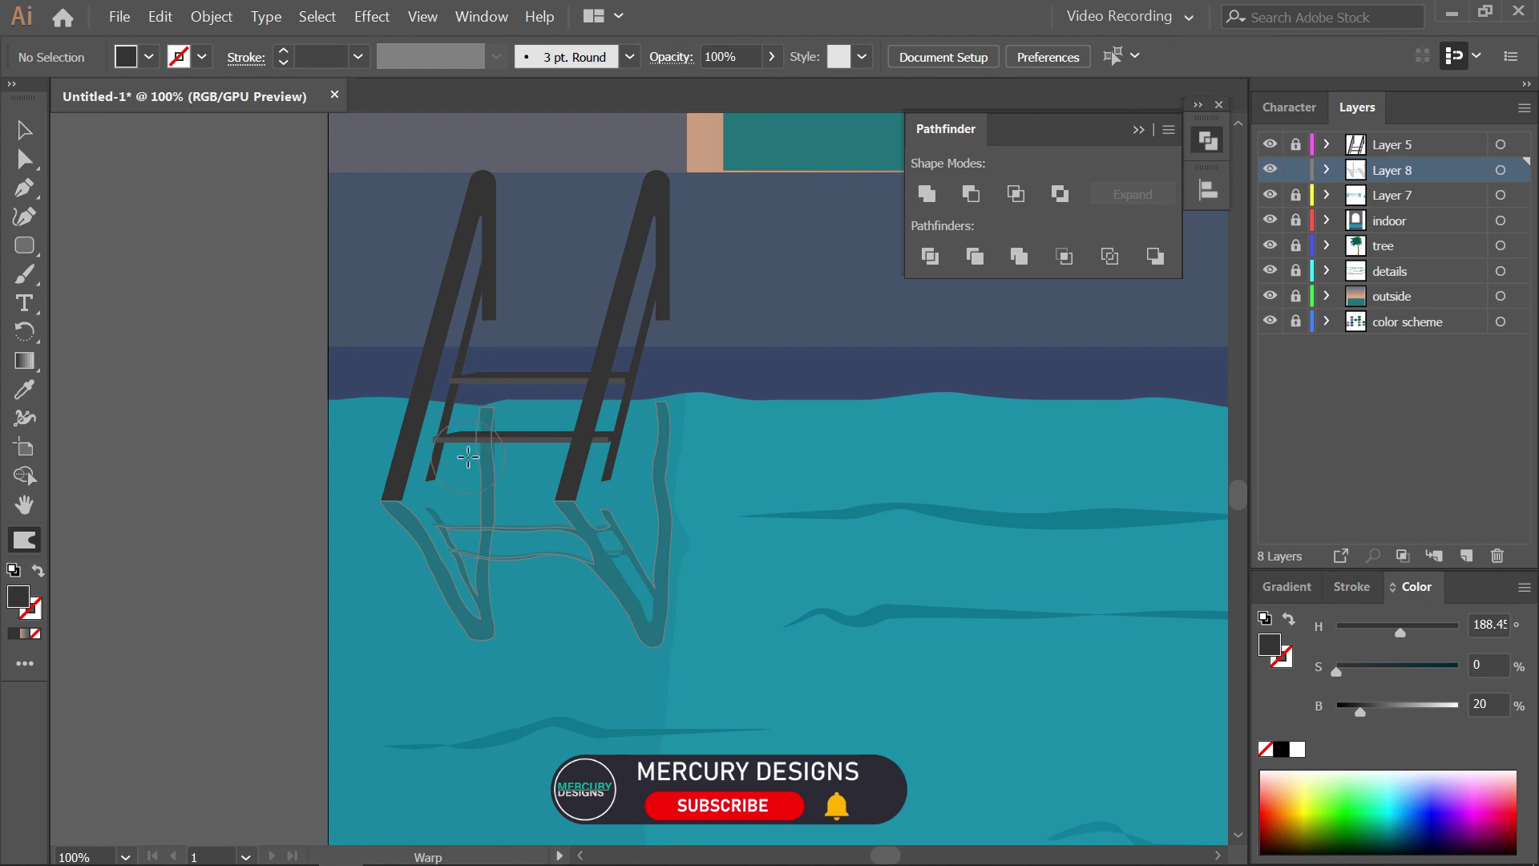
{"action": "key", "text": "ctrl+minus"}
{"action": "key", "text": "ctrl+minus"}
{"action": "key", "text": "ctrl+minus"}
Lower the ladder reflection group's opacity to about 20% so it shows faintly
{"action": "key", "text": "v"}
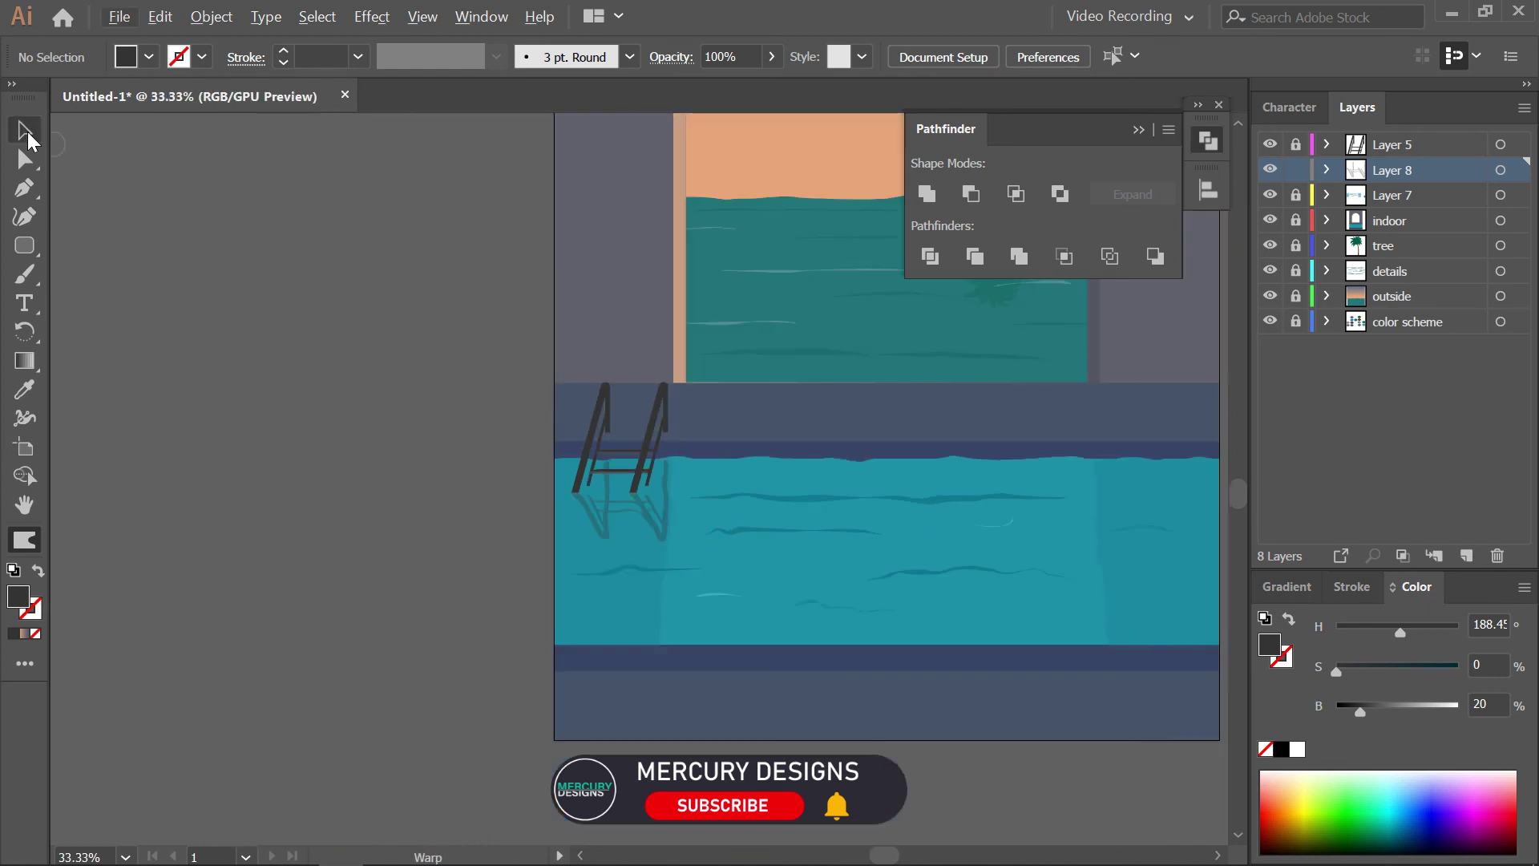
{"action": "left_click", "coordinate": [609, 505]}
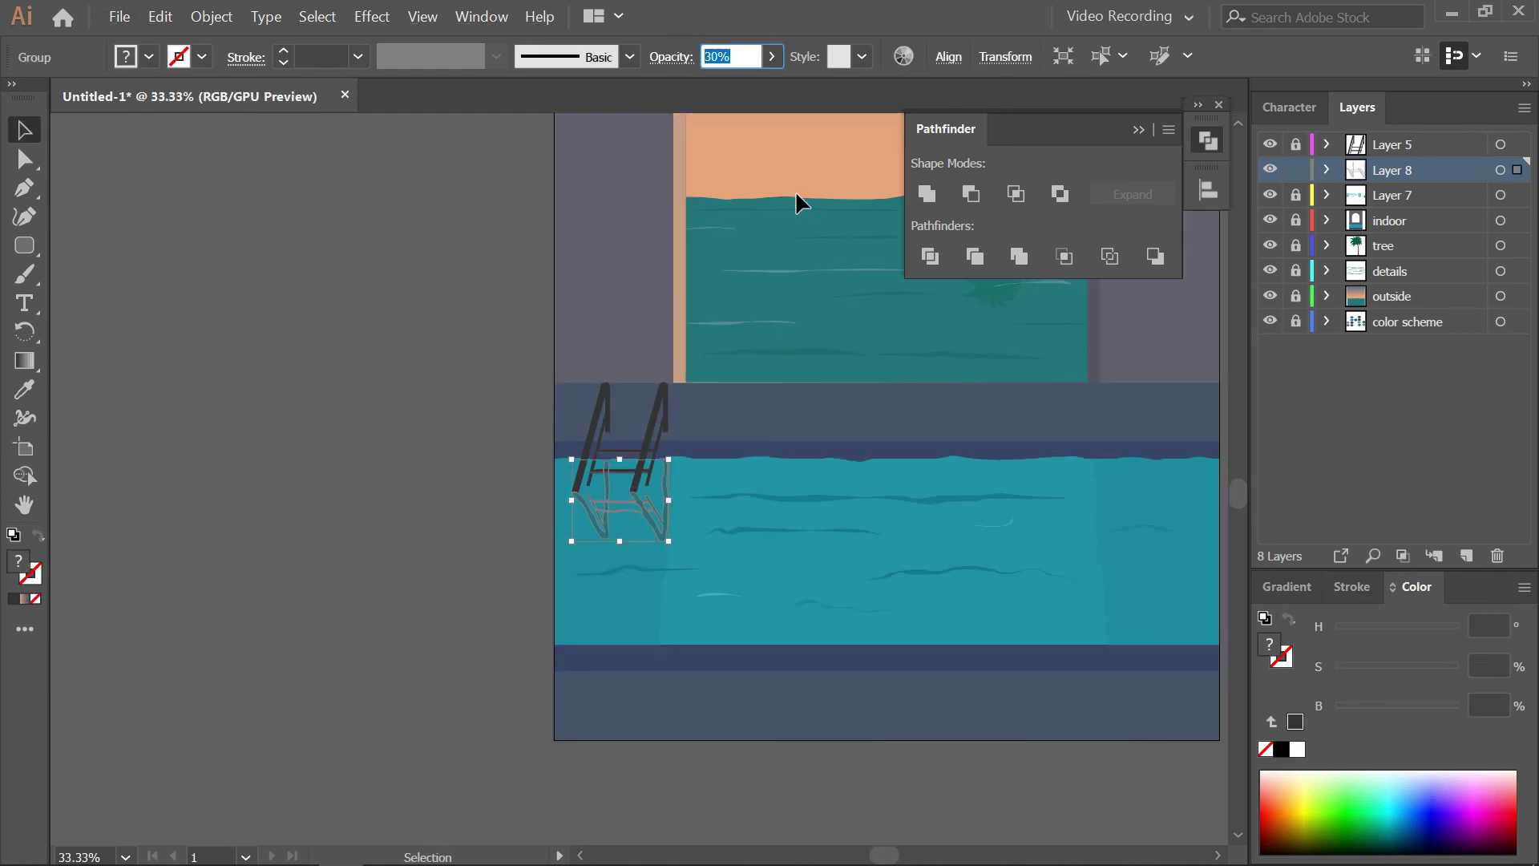
{"action": "key", "text": "BackSpace"}
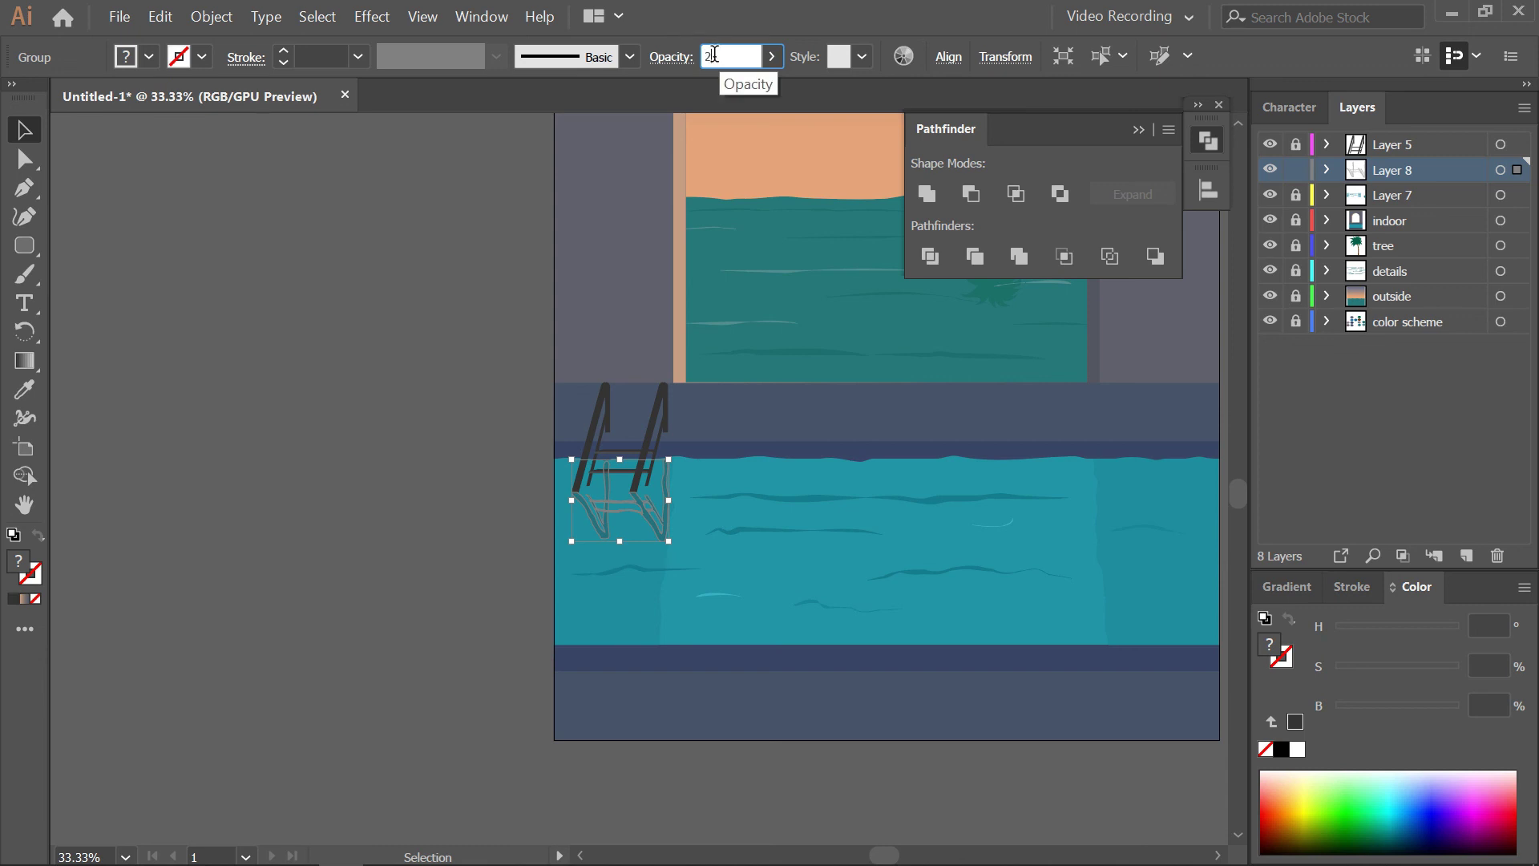
{"action": "type", "text": "0"}
{"action": "key", "text": "Return"}
{"action": "scroll", "coordinate": [702, 445], "scroll_direction": "right", "scroll_amount": 3}
{"action": "left_click", "coordinate": [292, 531]}
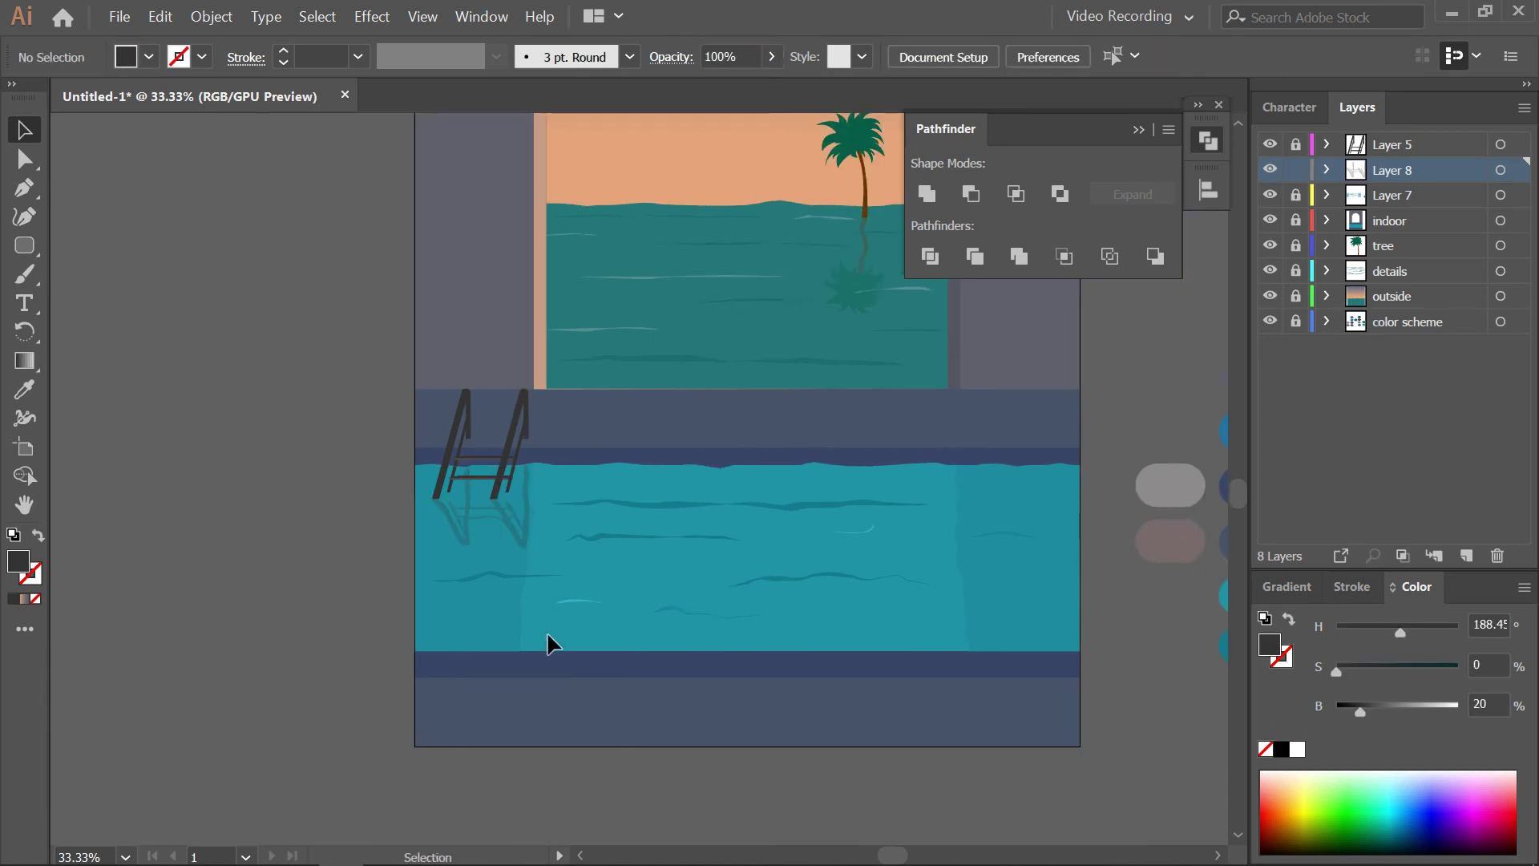
Select only the pool's wave highlight lines and fade them to 69% opacity
{"action": "left_click", "coordinate": [1499, 195]}
{"action": "scroll", "coordinate": [866, 635], "scroll_direction": "right", "scroll_amount": 3}
{"action": "left_click_drag", "start_coordinate": [1098, 607], "coordinate": [994, 689]}
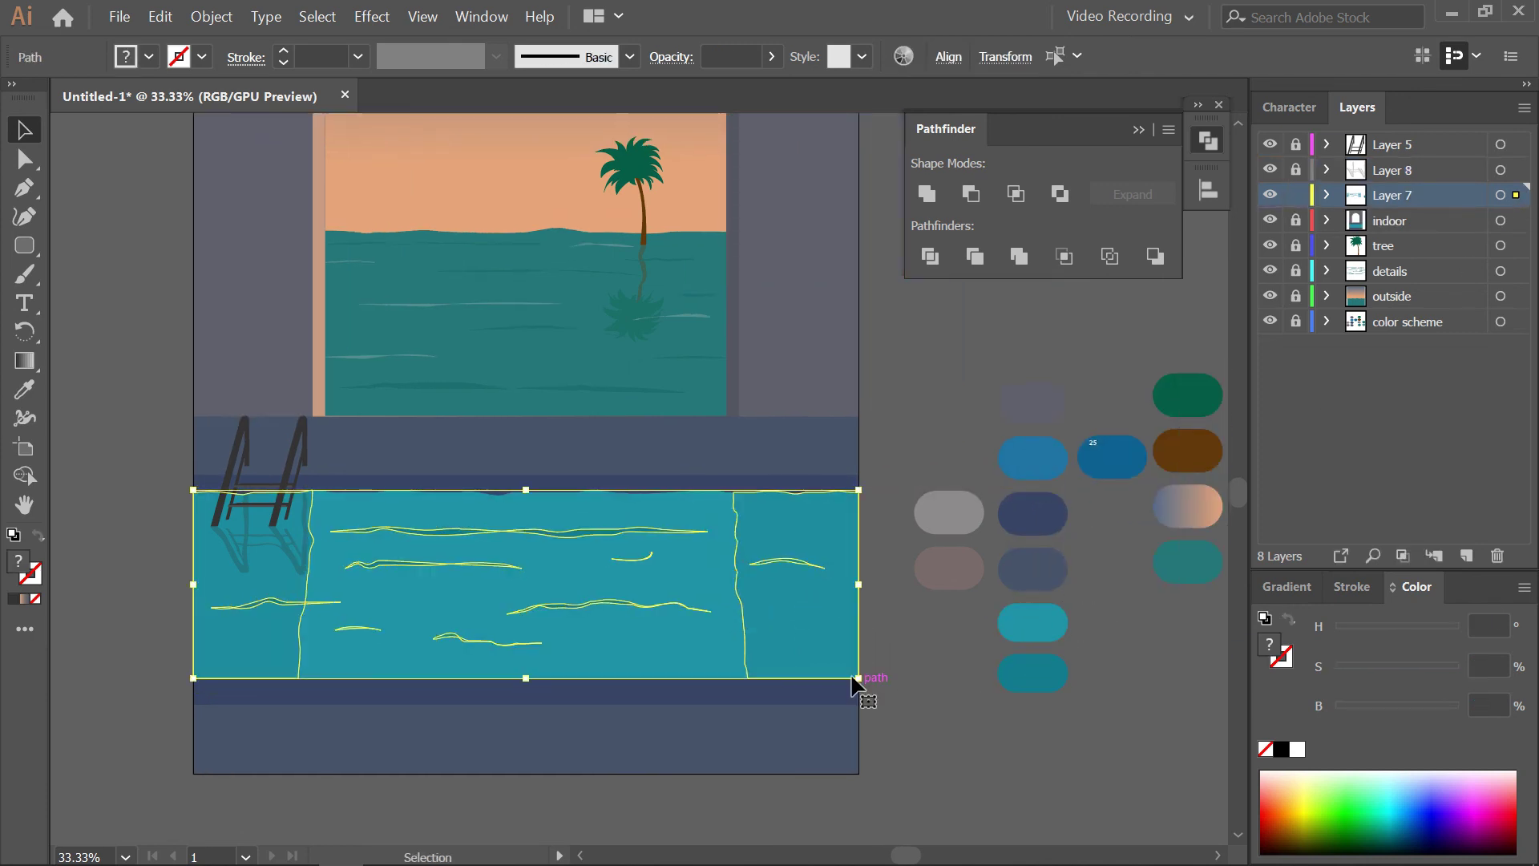
{"action": "left_click", "coordinate": [238, 655], "text": "shift"}
{"action": "left_click", "coordinate": [771, 56]}
{"action": "left_click_drag", "start_coordinate": [781, 90], "coordinate": [740, 89]}
{"action": "left_click", "coordinate": [974, 436]}
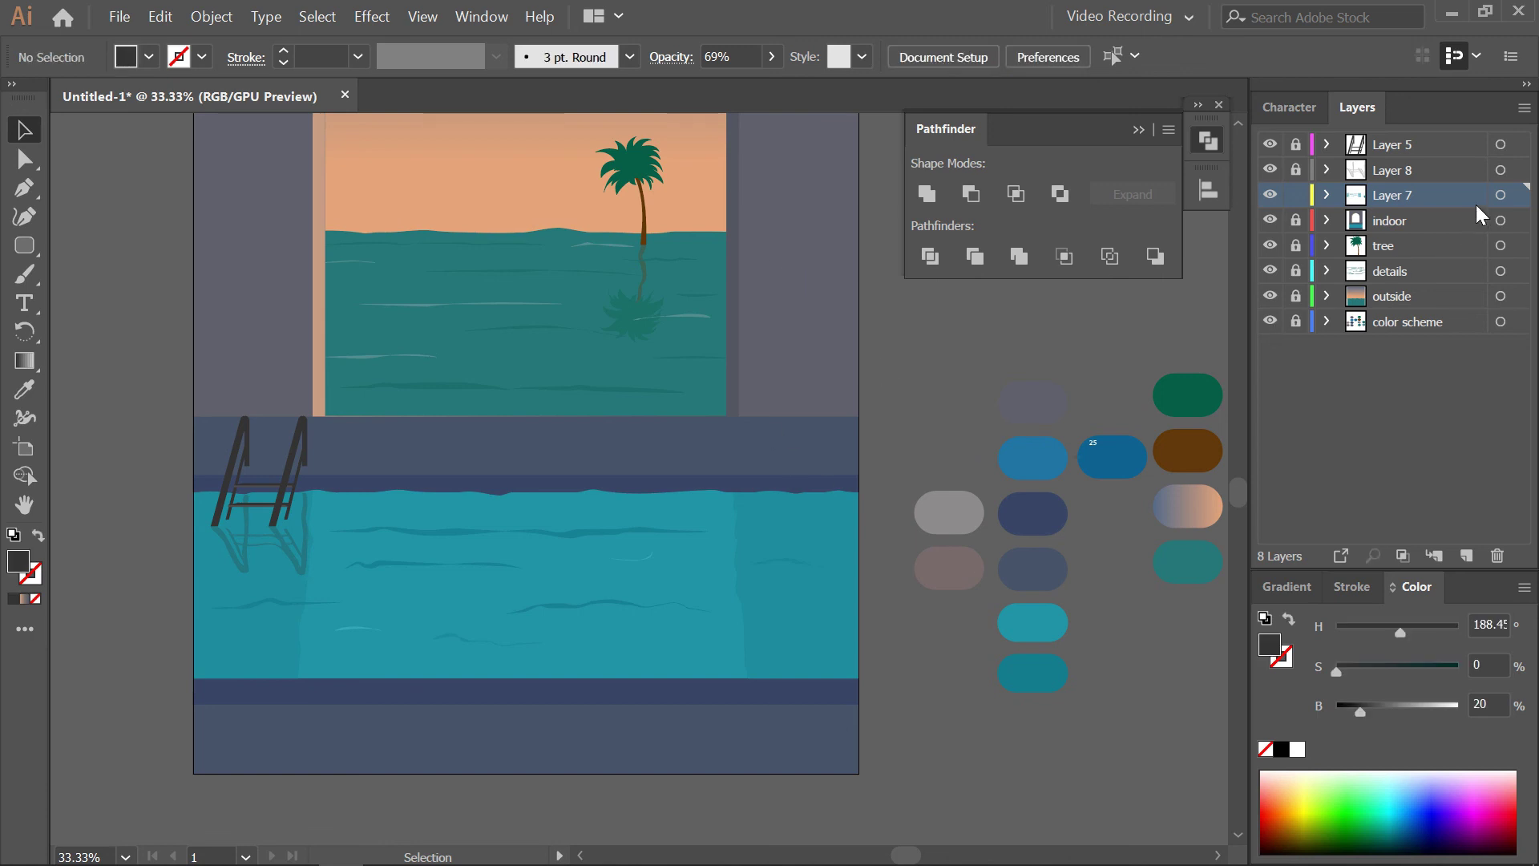
Reselect the wave lines and lower their opacity to 60%, then 50%
{"action": "left_click", "coordinate": [1500, 195]}
{"action": "left_click", "coordinate": [1034, 680], "text": "shift"}
{"action": "left_click", "coordinate": [220, 629], "text": "shift"}
{"action": "type", "text": "60"}
{"action": "key", "text": "Return"}
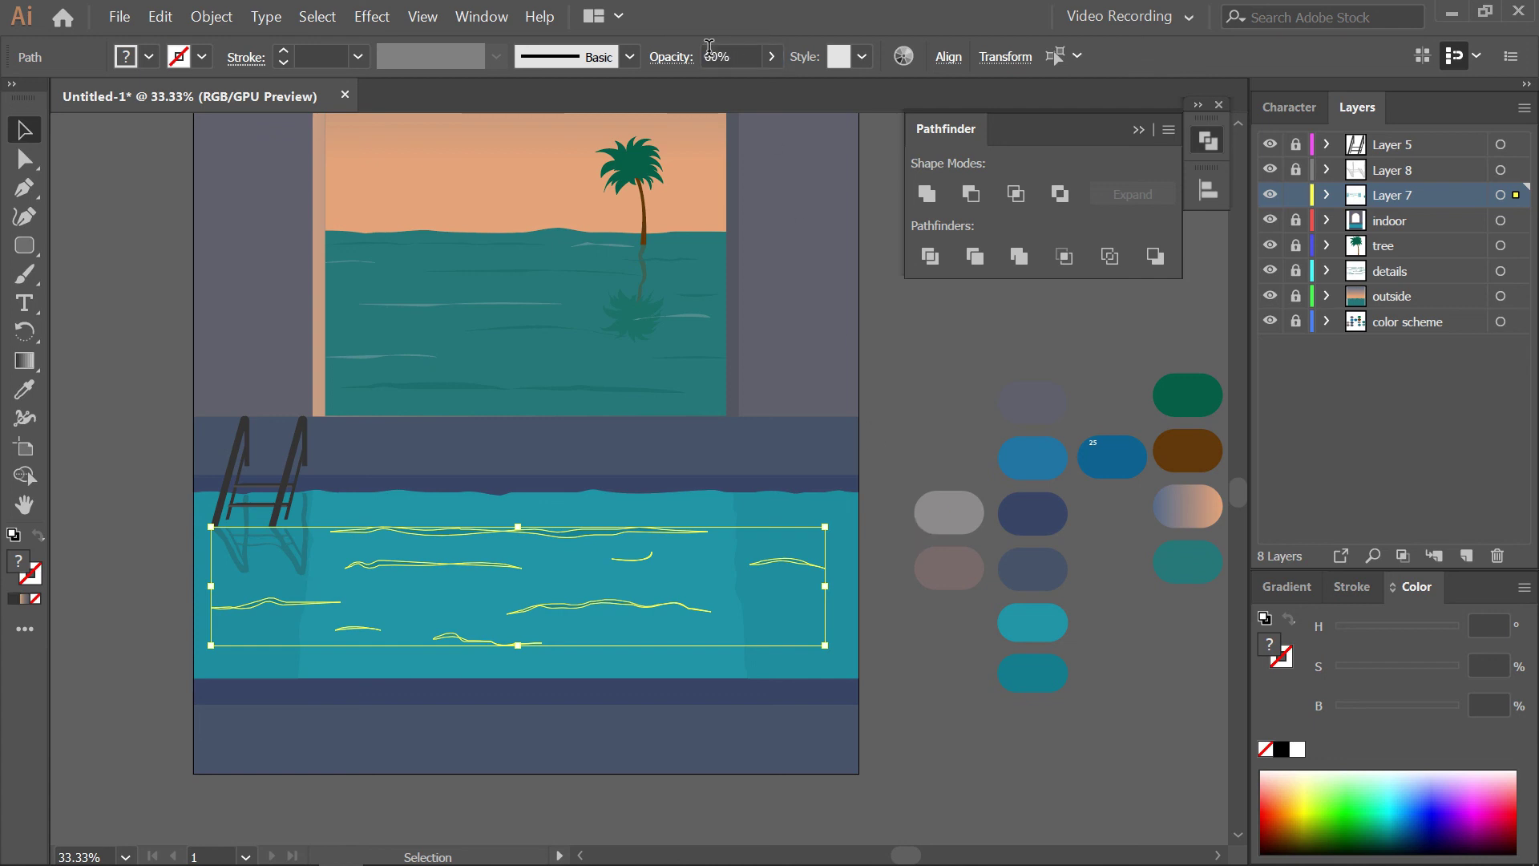
{"action": "left_click", "coordinate": [704, 56]}
{"action": "type", "text": "0"}
{"action": "key", "text": "Return"}
{"action": "left_click", "coordinate": [947, 407]}
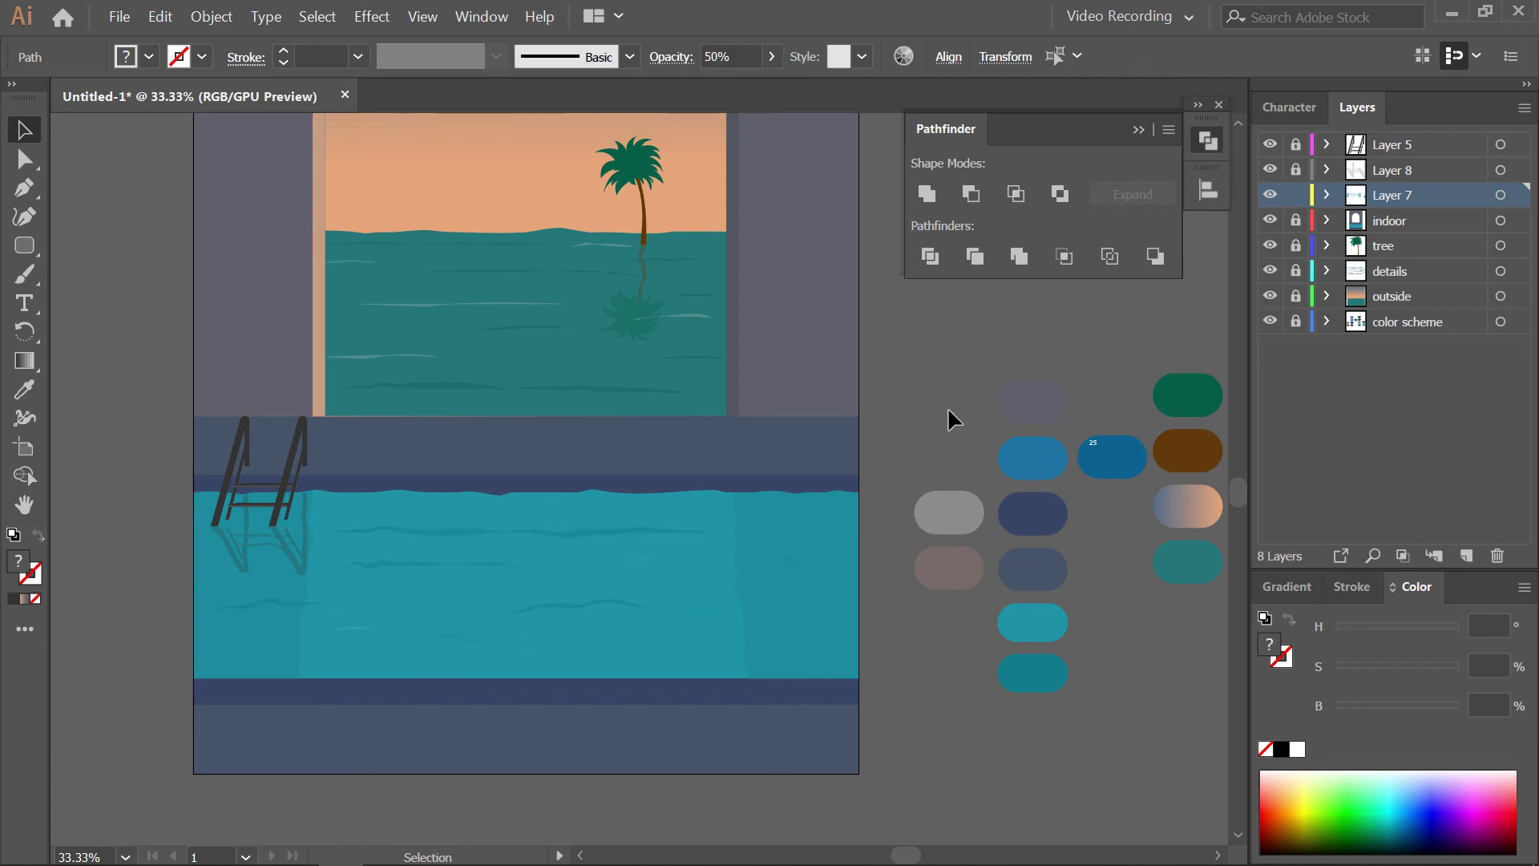
{"action": "scroll", "coordinate": [1002, 388], "scroll_direction": "down", "scroll_amount": 2}
{"action": "scroll", "coordinate": [819, 402], "scroll_direction": "up", "scroll_amount": 1}
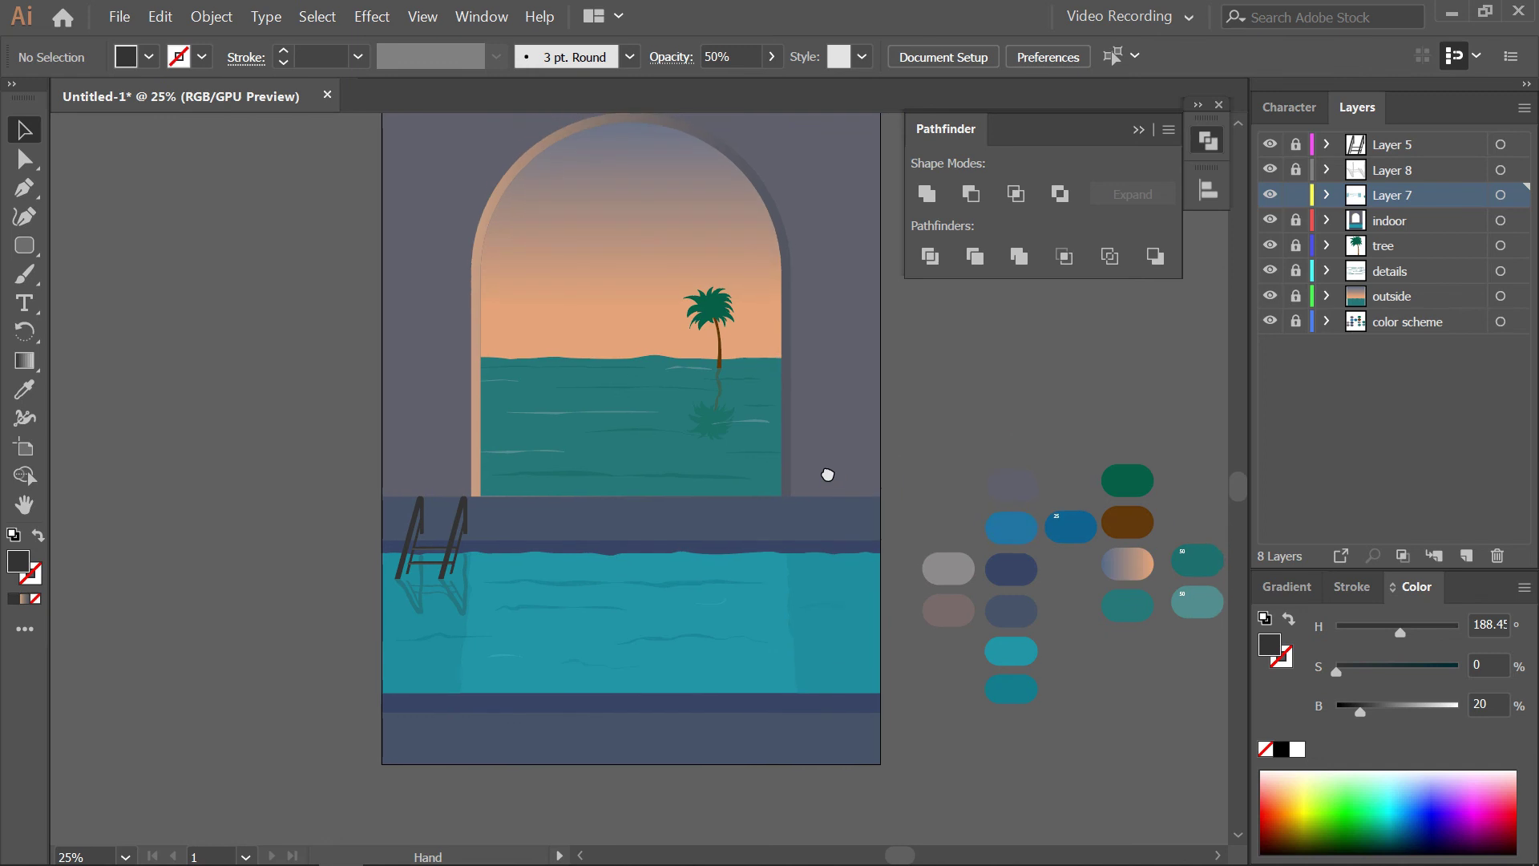
Lock the pool layer and apply the peach-to-teal gradient swatch to the sea shape
{"action": "scroll", "coordinate": [676, 541], "scroll_direction": "up", "scroll_amount": 1}
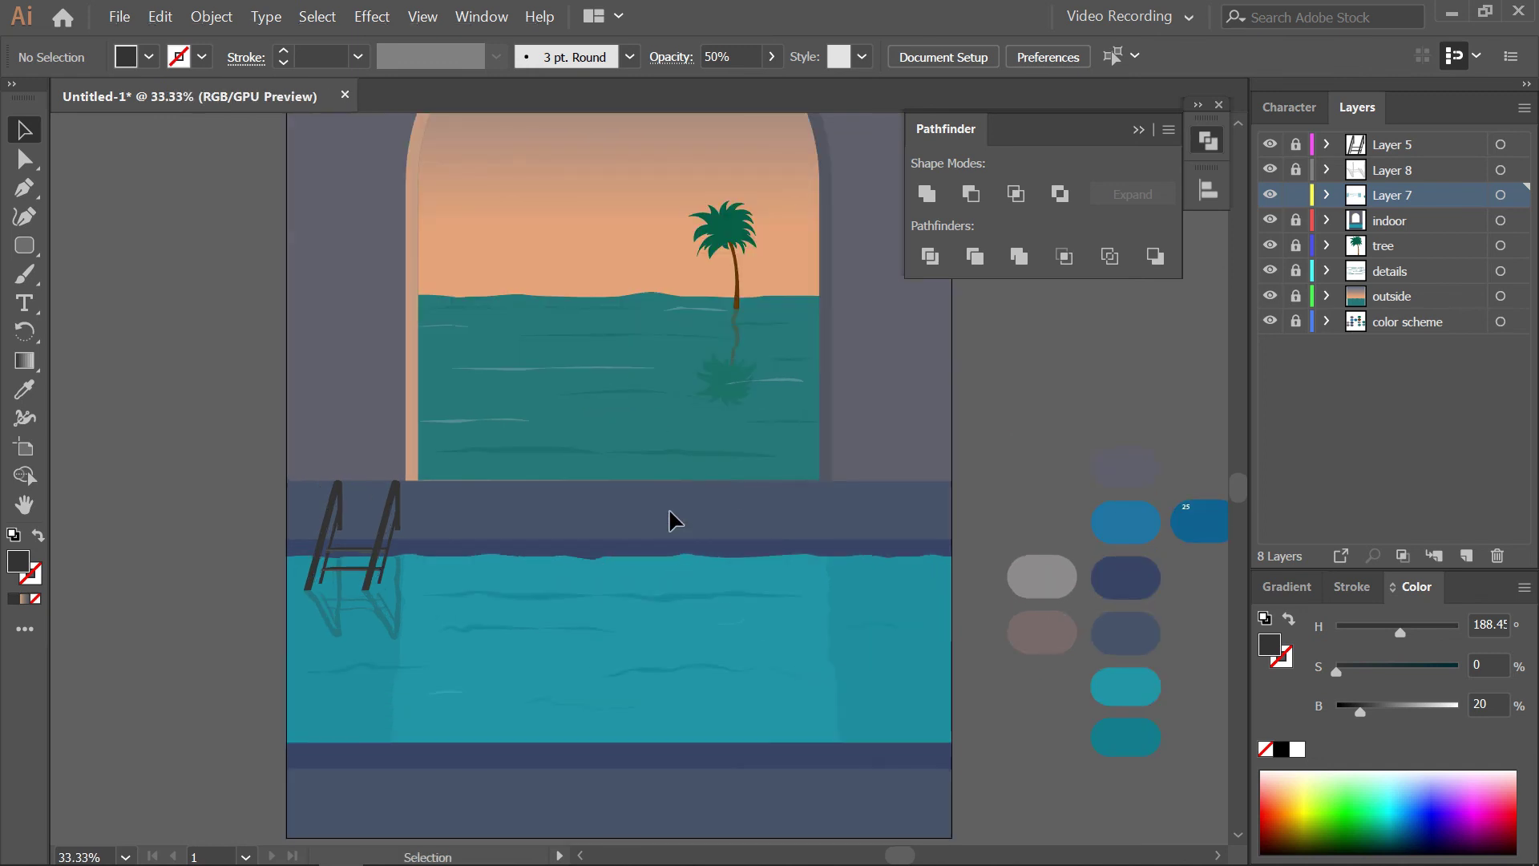
{"action": "scroll", "coordinate": [669, 521], "scroll_direction": "down", "scroll_amount": 1}
{"action": "left_click", "coordinate": [1296, 195]}
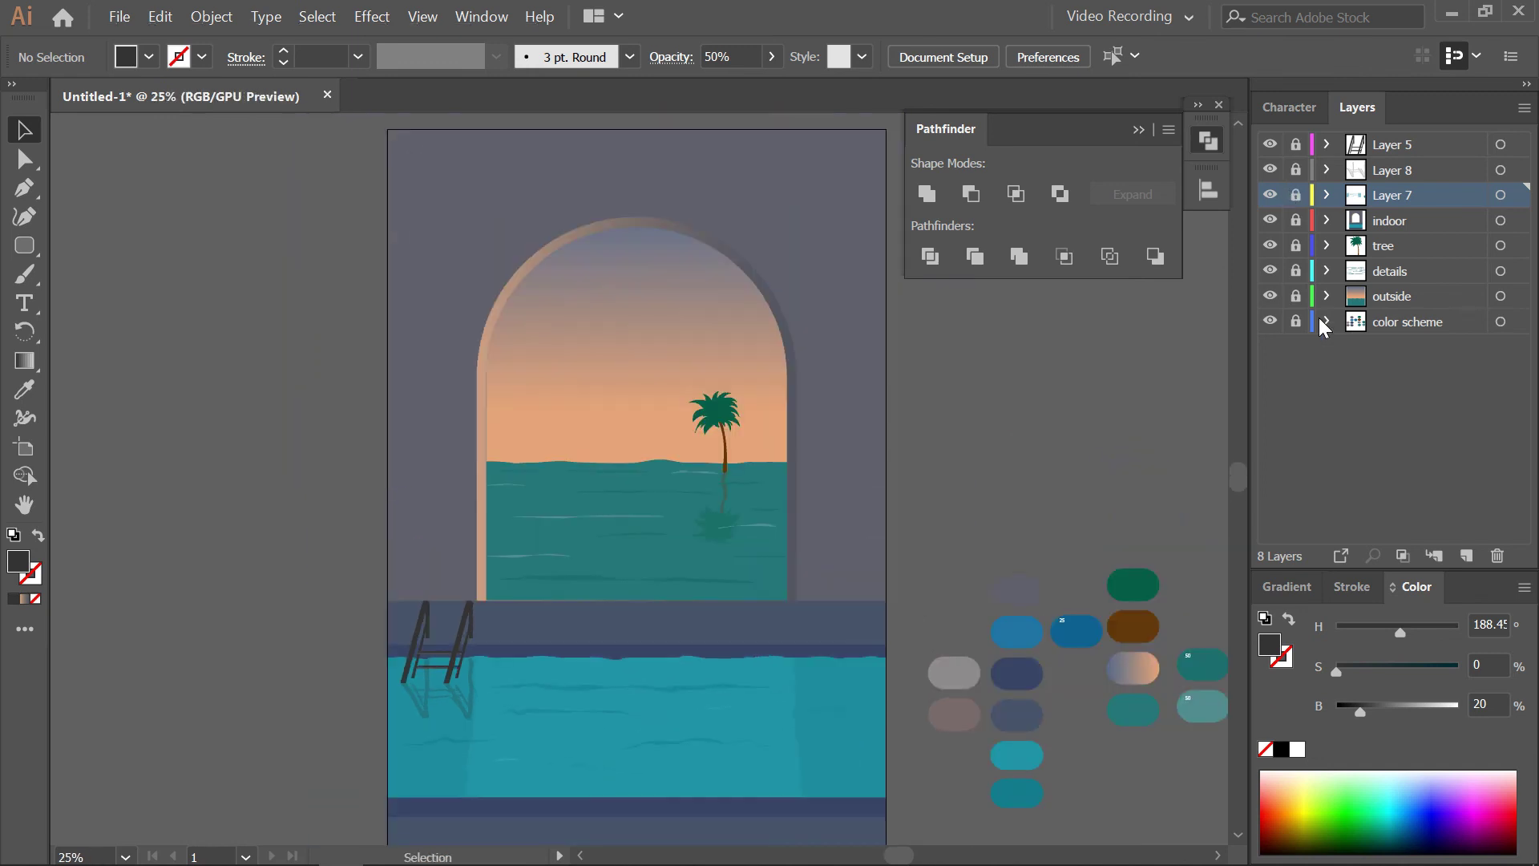
{"action": "left_click", "coordinate": [660, 514]}
{"action": "key", "text": "i"}
{"action": "left_click", "coordinate": [1152, 677]}
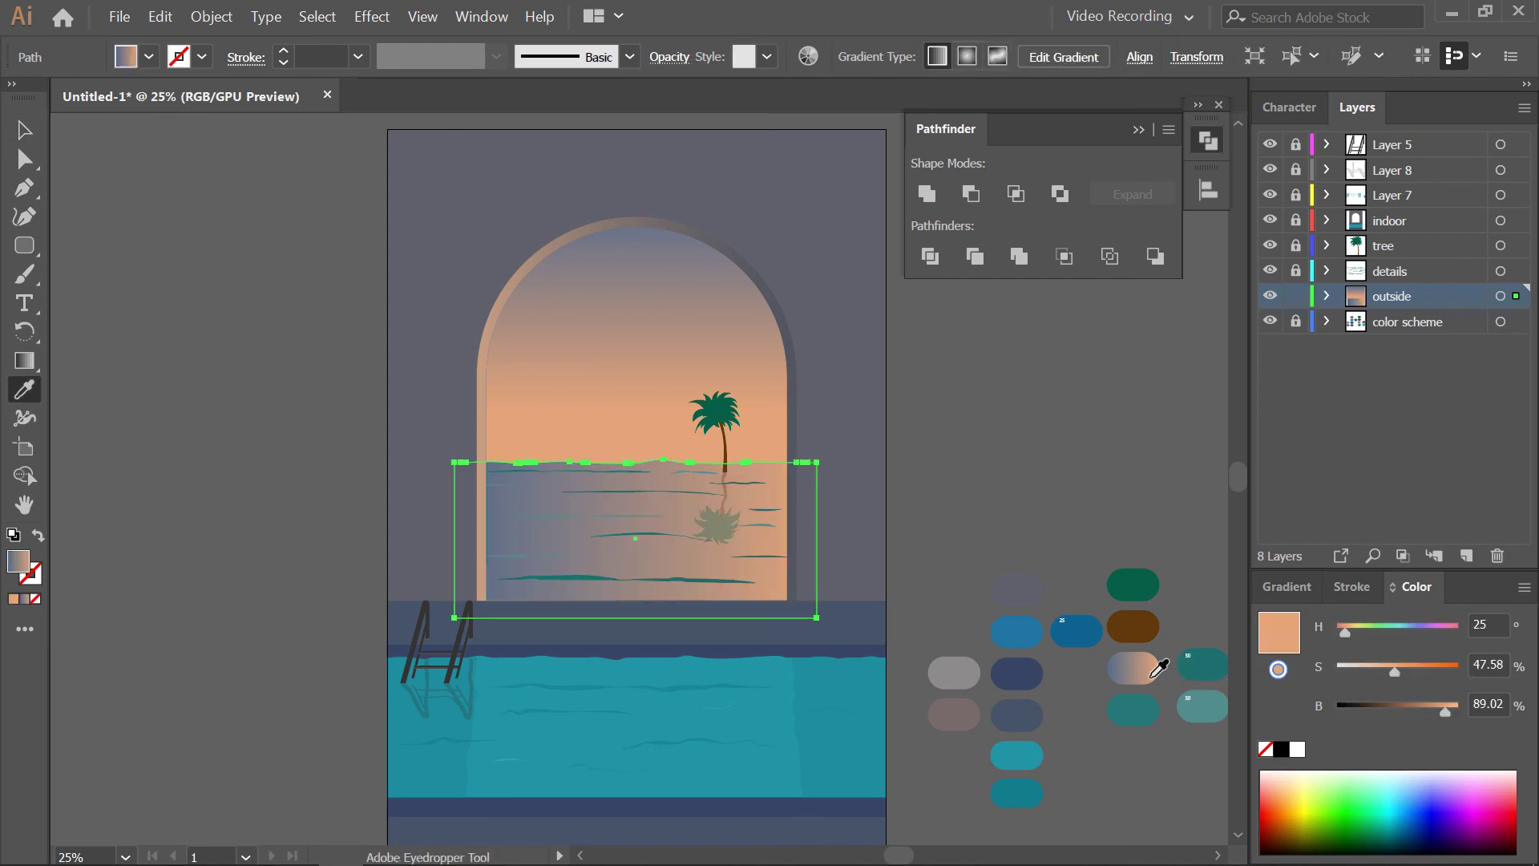
Recolour the left gradient stop teal and make the sea gradient vertical, peach over teal
{"action": "left_click", "coordinate": [1286, 586]}
{"action": "left_click", "coordinate": [1270, 783]}
{"action": "left_click", "coordinate": [1276, 828]}
{"action": "left_click", "coordinate": [1133, 712]}
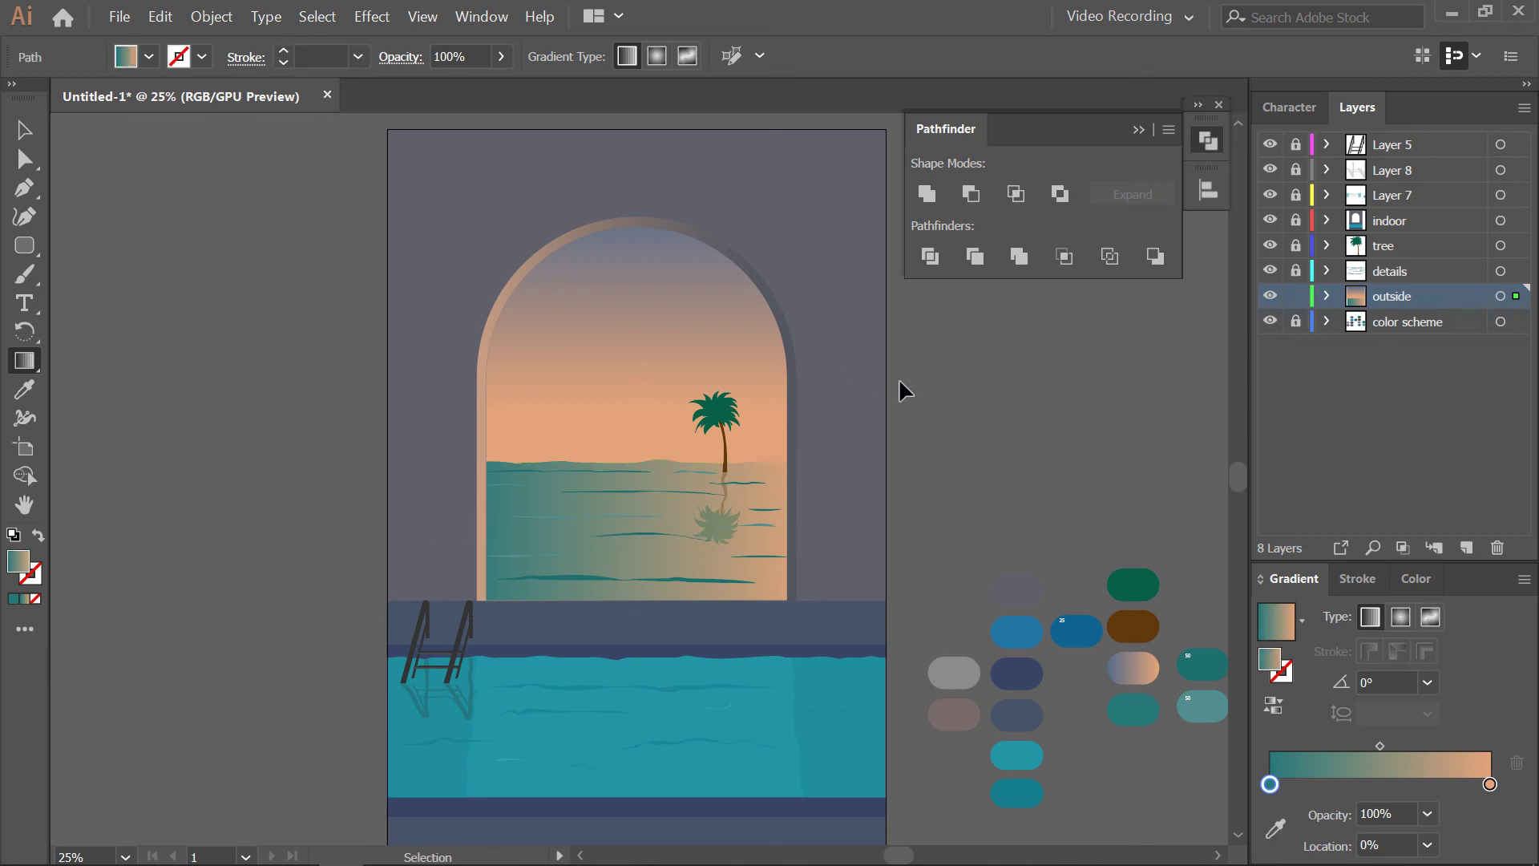
{"action": "left_click_drag", "start_coordinate": [643, 430], "coordinate": [634, 579]}
{"action": "left_click", "coordinate": [1263, 704]}
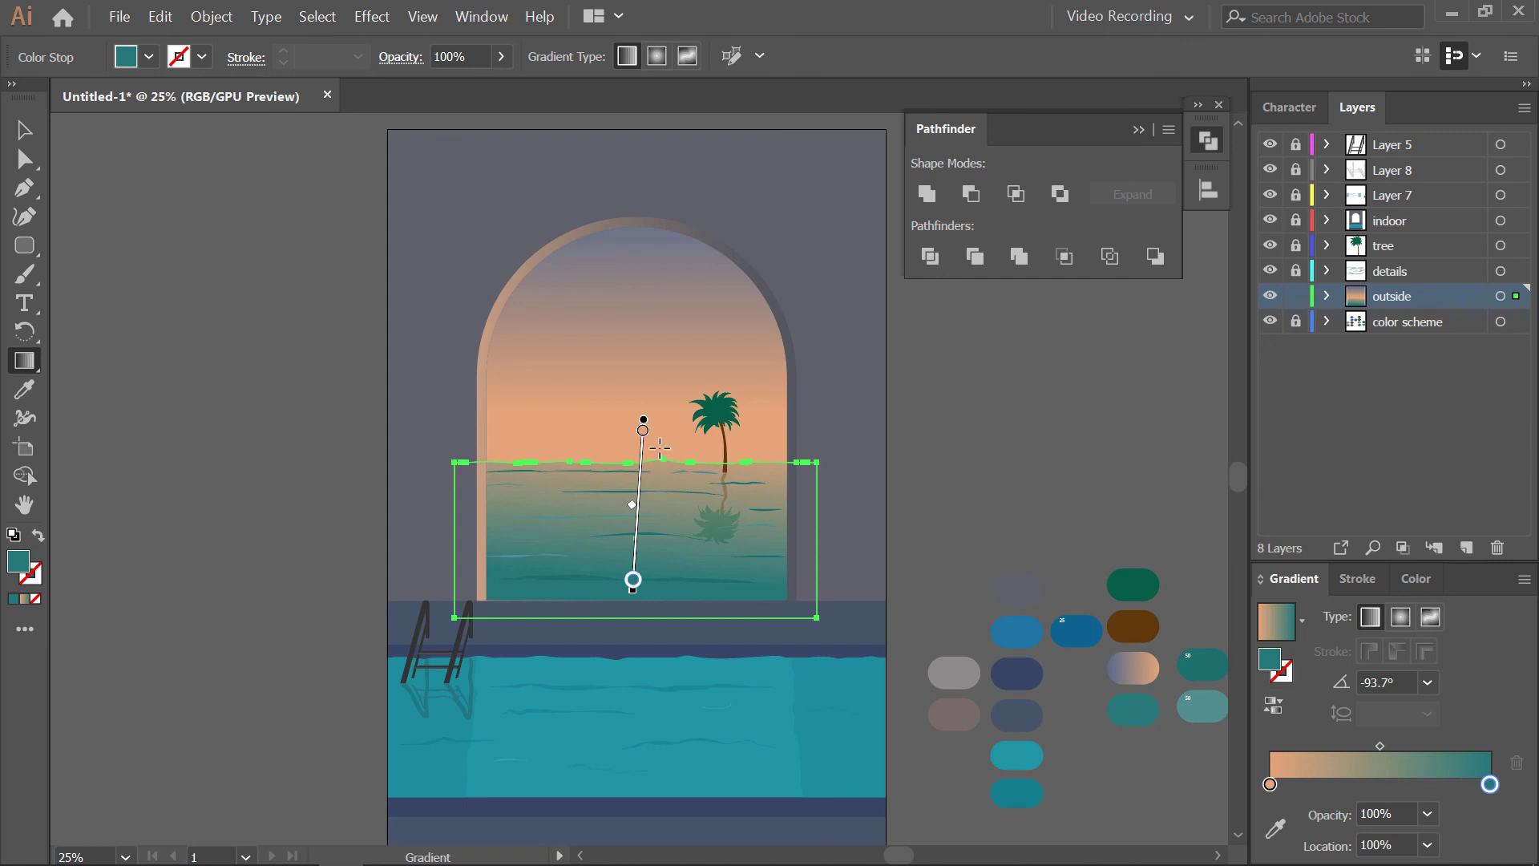
{"action": "mouse_move", "coordinate": [669, 444]}
{"action": "left_mouse_down"}
{"action": "mouse_move", "coordinate": [675, 506]}
{"action": "mouse_move", "coordinate": [679, 493]}
{"action": "left_mouse_up"}
{"action": "key", "text": "ctrl+shift+a"}
{"action": "scroll", "coordinate": [793, 494], "scroll_direction": "up", "scroll_amount": 1}
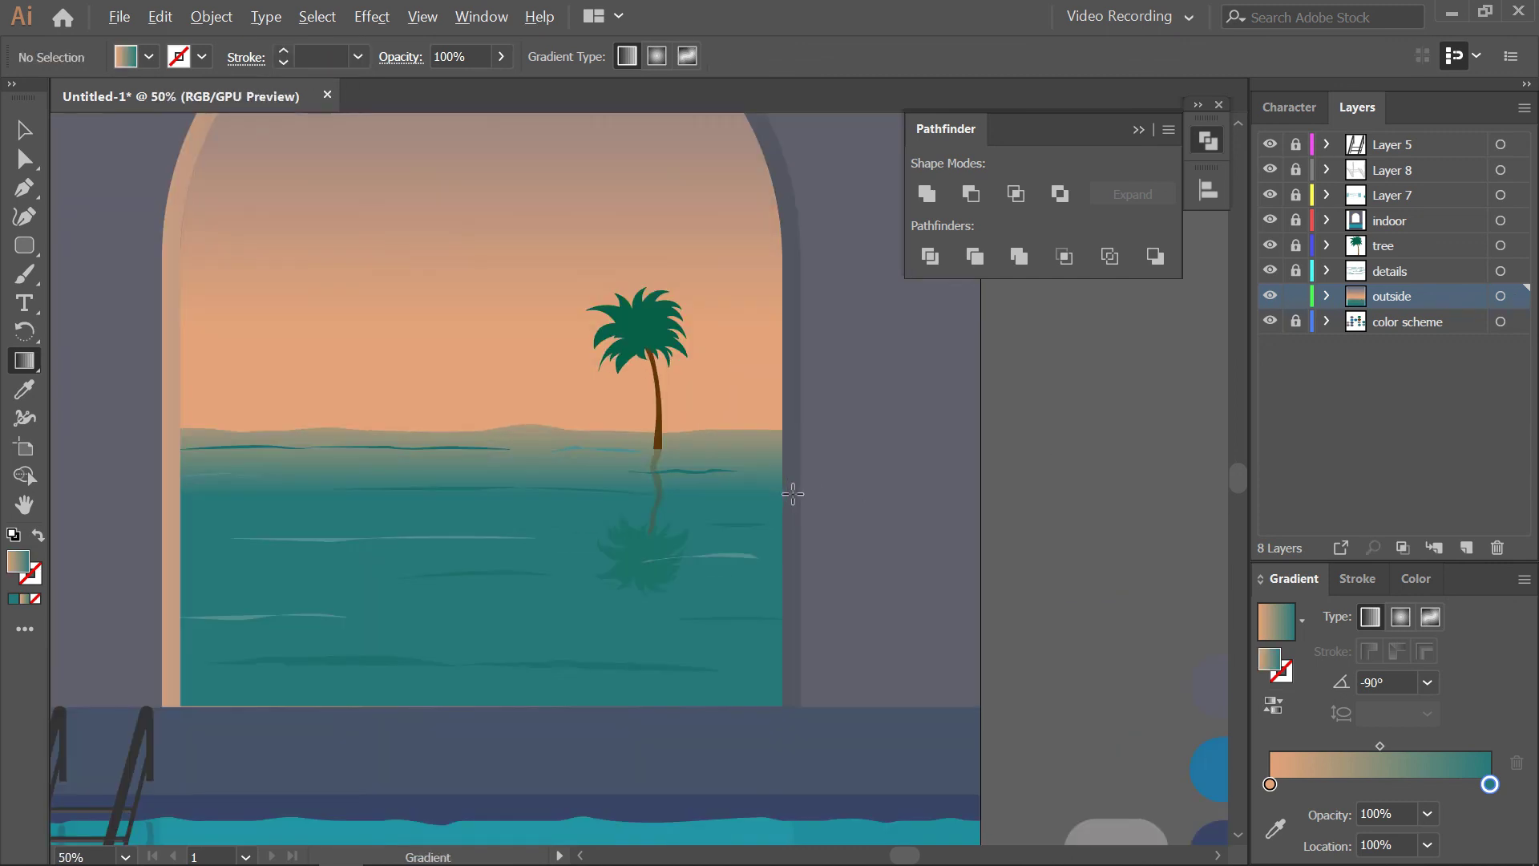
{"action": "key", "text": "v"}
{"action": "scroll", "coordinate": [735, 447], "scroll_direction": "up", "scroll_amount": 2}
Lock 'outside', unlock 'details', and give the first horizon wave a vertical sea gradient
{"action": "scroll", "coordinate": [635, 454], "scroll_direction": "down", "scroll_amount": 1}
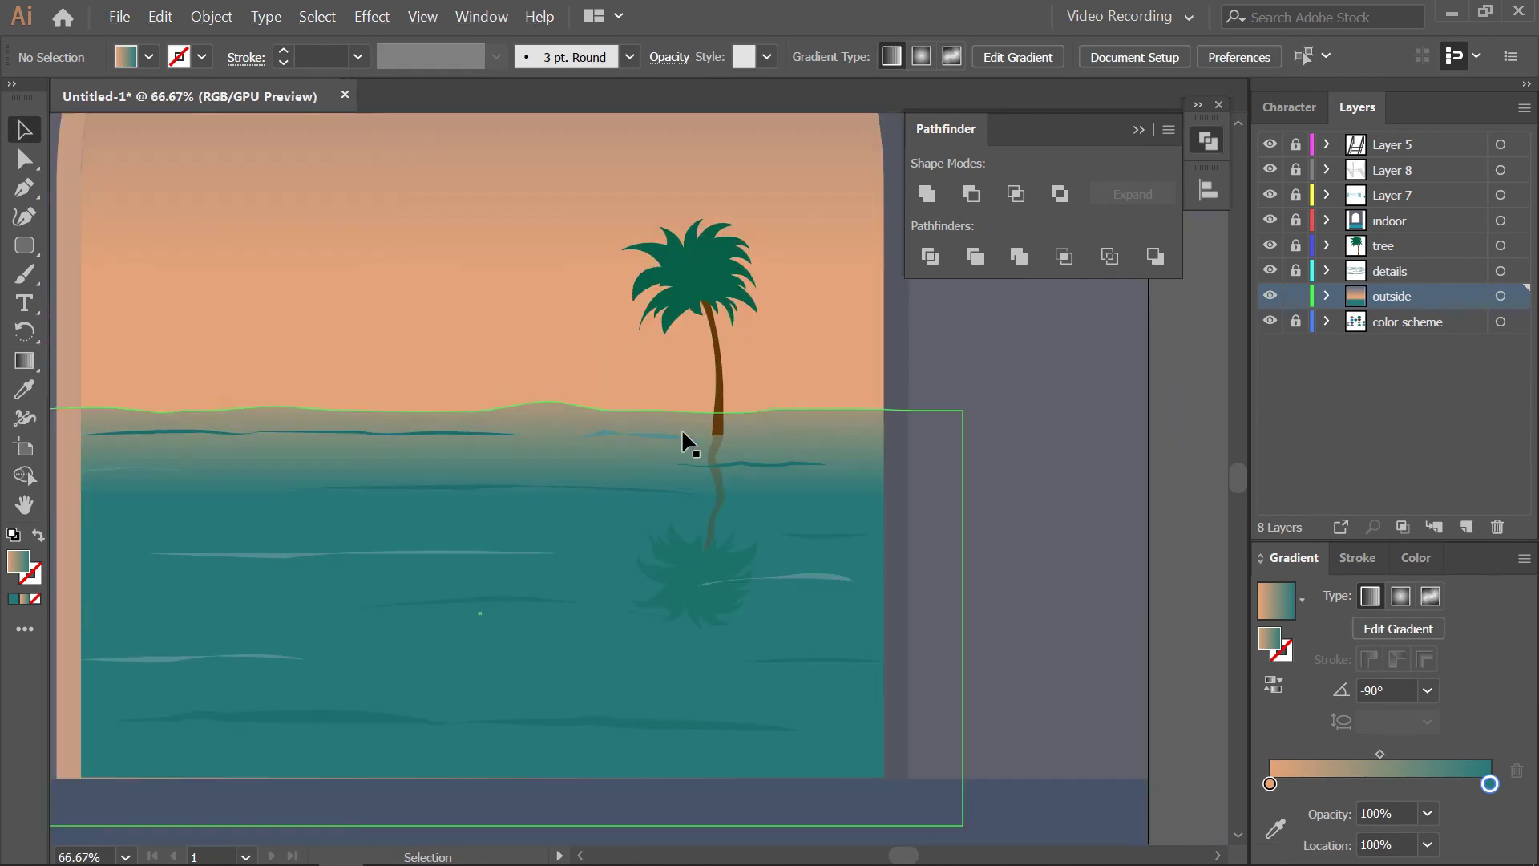
{"action": "left_click", "coordinate": [1297, 296]}
{"action": "left_click", "coordinate": [1296, 271]}
{"action": "left_click_drag", "start_coordinate": [453, 449], "coordinate": [593, 465]}
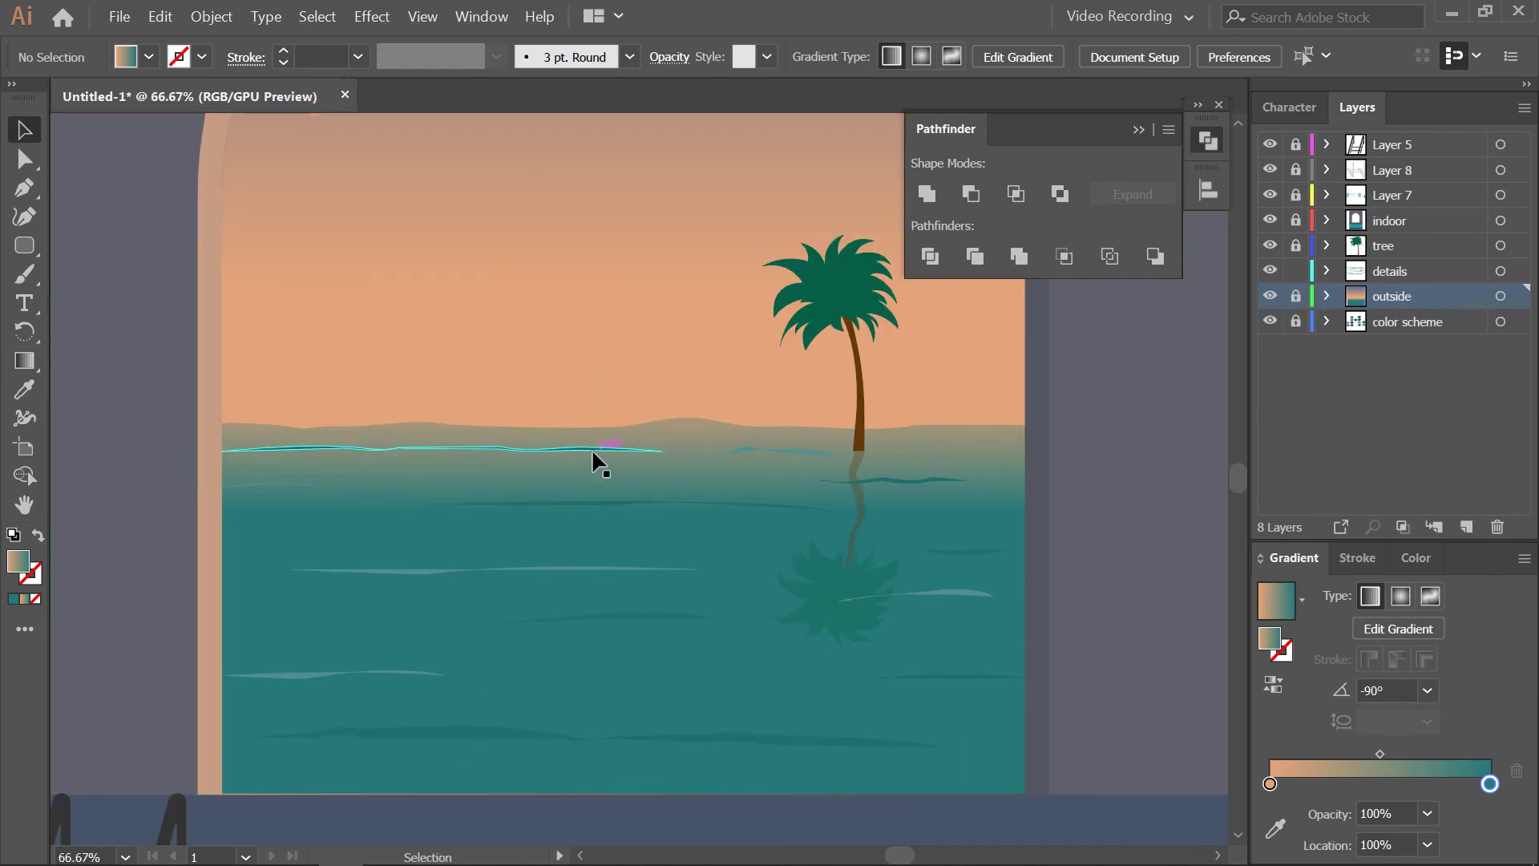
{"action": "left_click", "coordinate": [593, 449]}
{"action": "left_click", "coordinate": [1407, 771]}
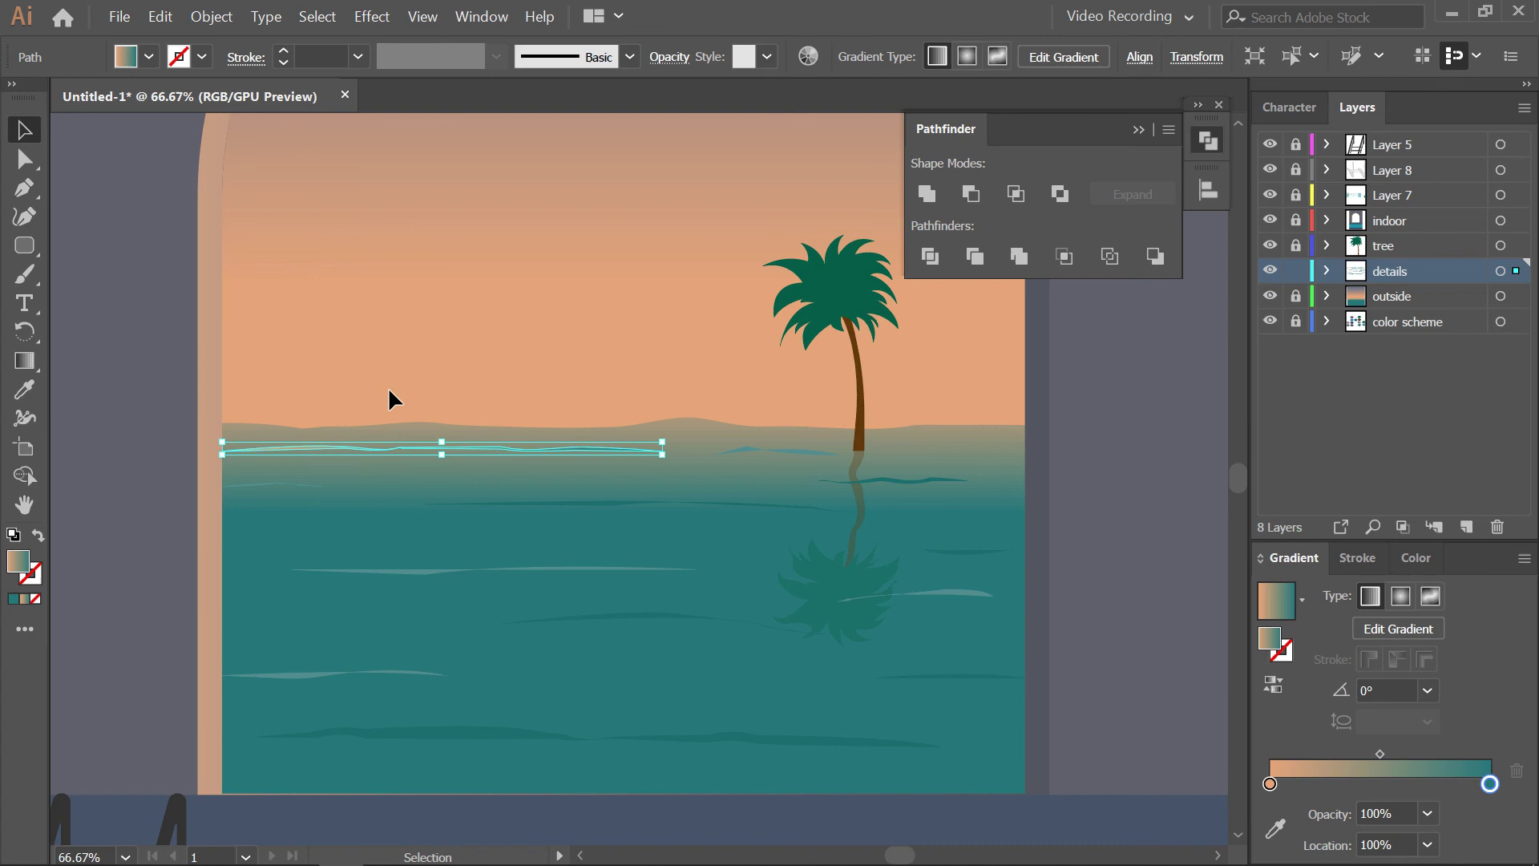
{"action": "key", "text": "g"}
{"action": "scroll", "coordinate": [469, 433], "scroll_direction": "up", "scroll_amount": 1}
{"action": "mouse_move", "coordinate": [457, 430]}
{"action": "left_mouse_down"}
{"action": "mouse_move", "coordinate": [456, 483]}
{"action": "mouse_move", "coordinate": [456, 468]}
{"action": "mouse_move", "coordinate": [190, 492]}
{"action": "left_mouse_up"}
Apply short vertical peach-to-teal gradients to three more horizon wave lines, including the long one
{"action": "left_click", "coordinate": [677, 485]}
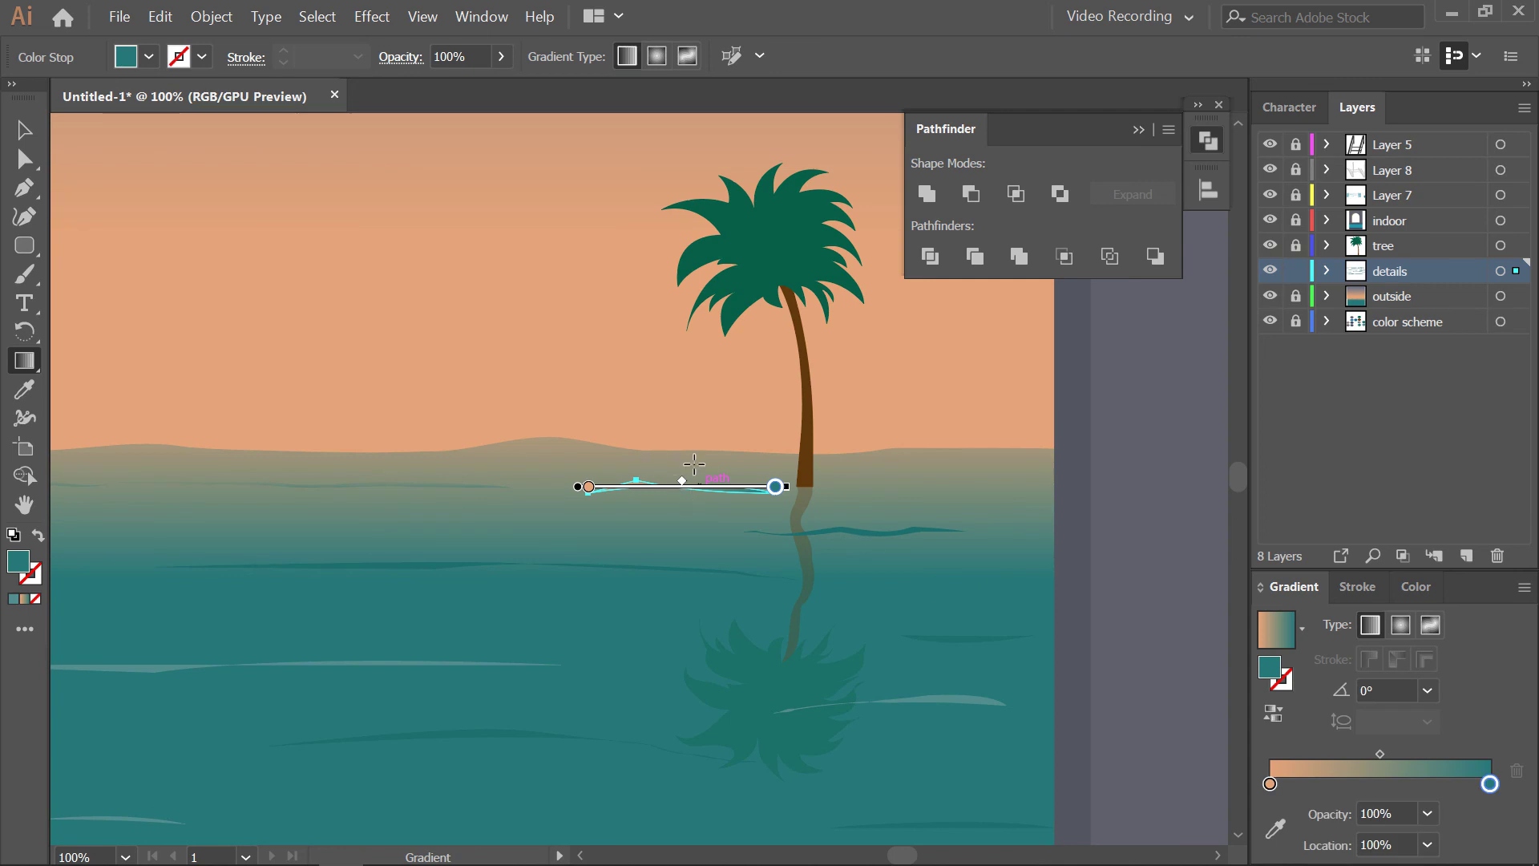
{"action": "left_click_drag", "start_coordinate": [695, 471], "coordinate": [695, 498]}
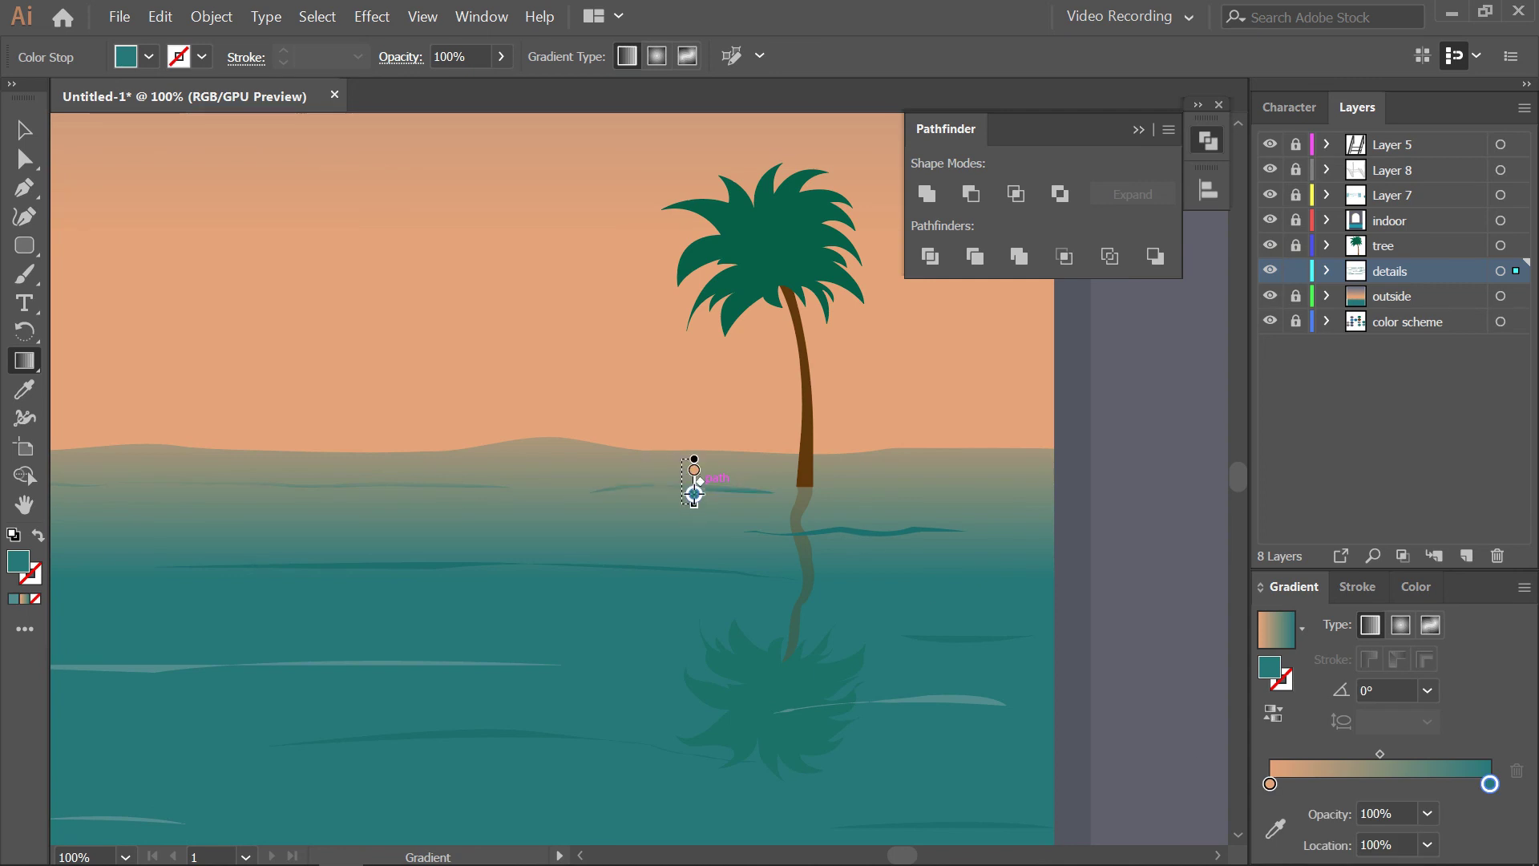
{"action": "left_click_drag", "start_coordinate": [902, 546], "coordinate": [639, 508]}
{"action": "left_click", "coordinate": [629, 492]}
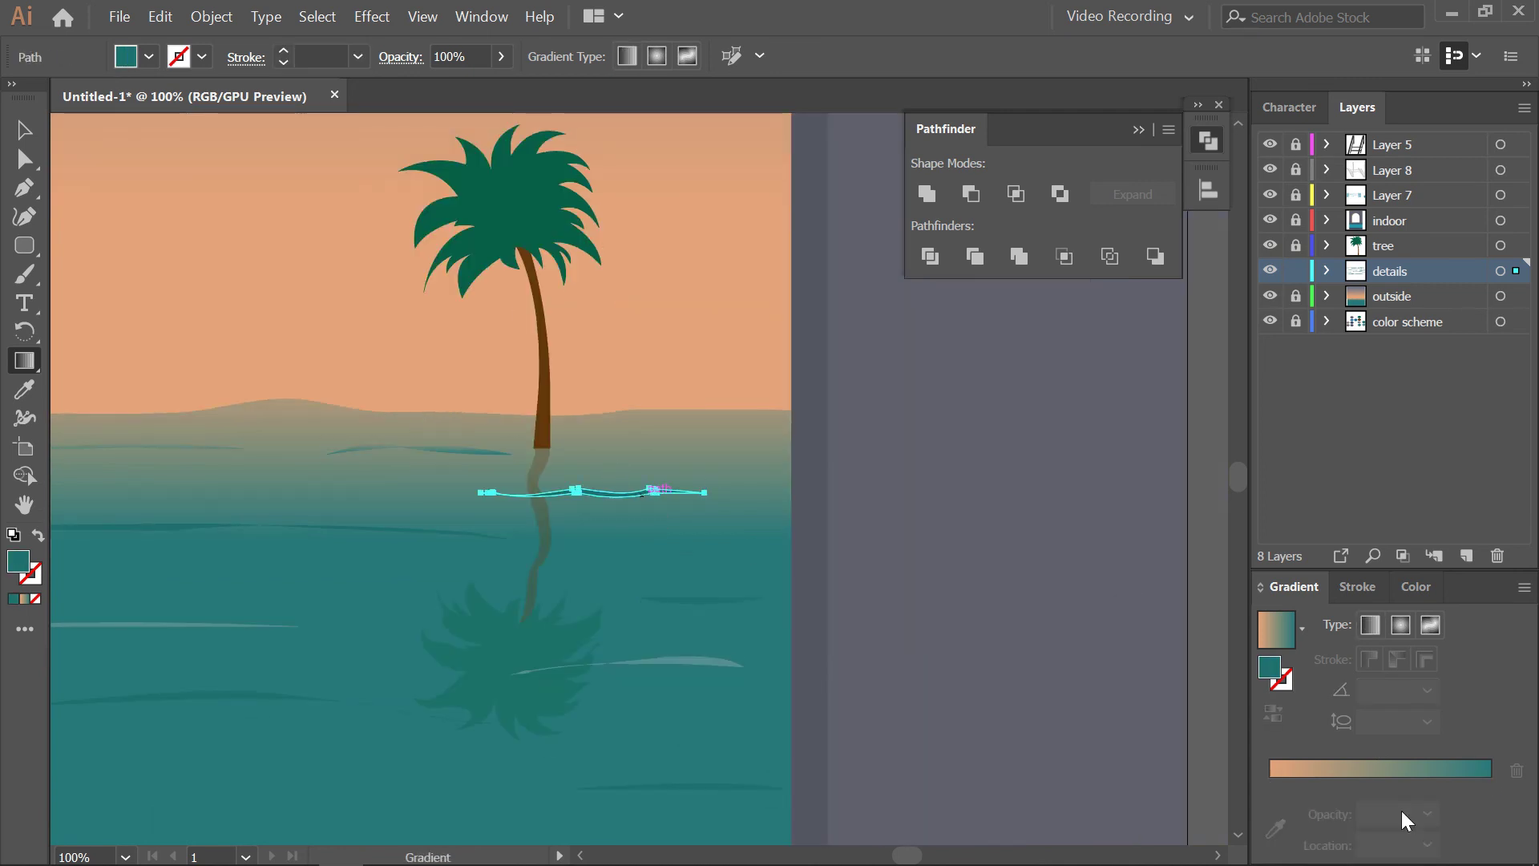
{"action": "left_click", "coordinate": [603, 497]}
{"action": "left_click_drag", "start_coordinate": [620, 472], "coordinate": [620, 503]}
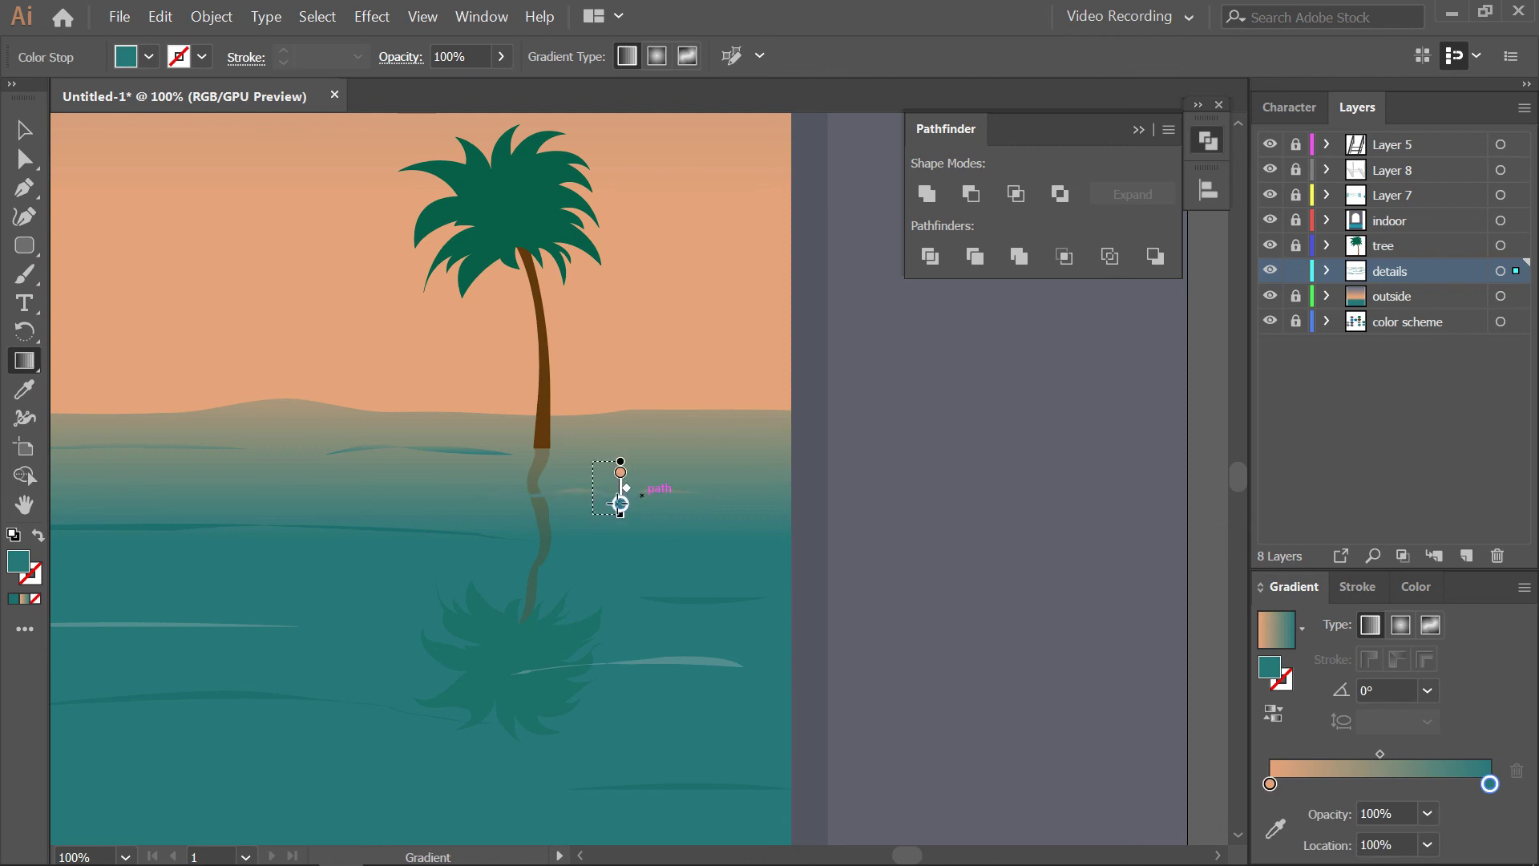
{"action": "scroll", "coordinate": [620, 504], "scroll_direction": "left", "scroll_amount": 10}
{"action": "left_click", "coordinate": [1381, 768]}
{"action": "left_click", "coordinate": [1489, 784]}
{"action": "left_click_drag", "start_coordinate": [749, 423], "coordinate": [748, 489]}
{"action": "key", "text": "ctrl+minus"}
{"action": "key", "text": "ctrl+minus"}
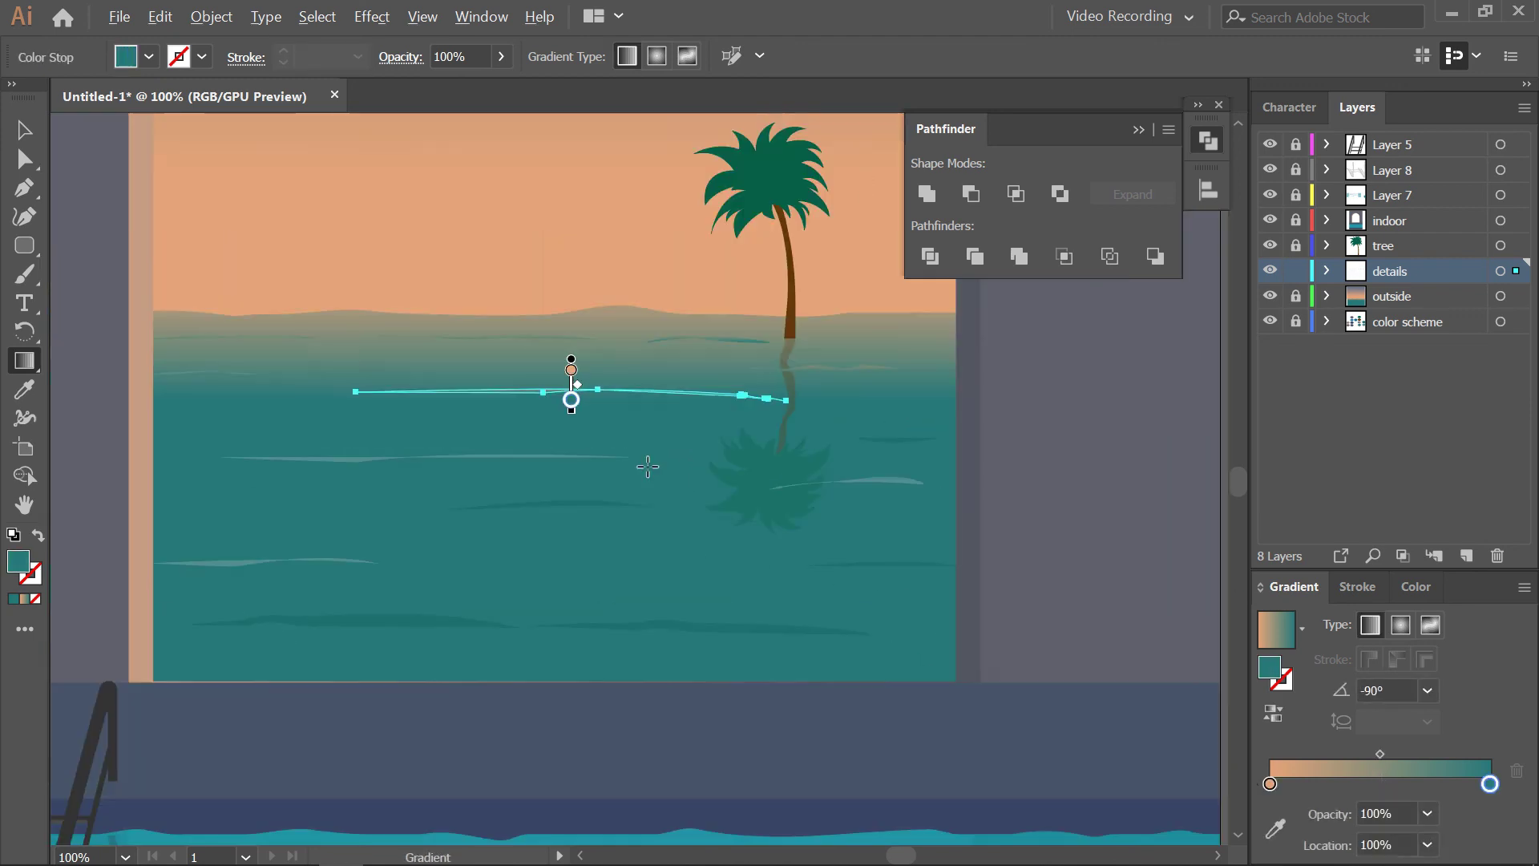
{"action": "left_click", "coordinate": [25, 131]}
{"action": "left_click", "coordinate": [643, 439]}
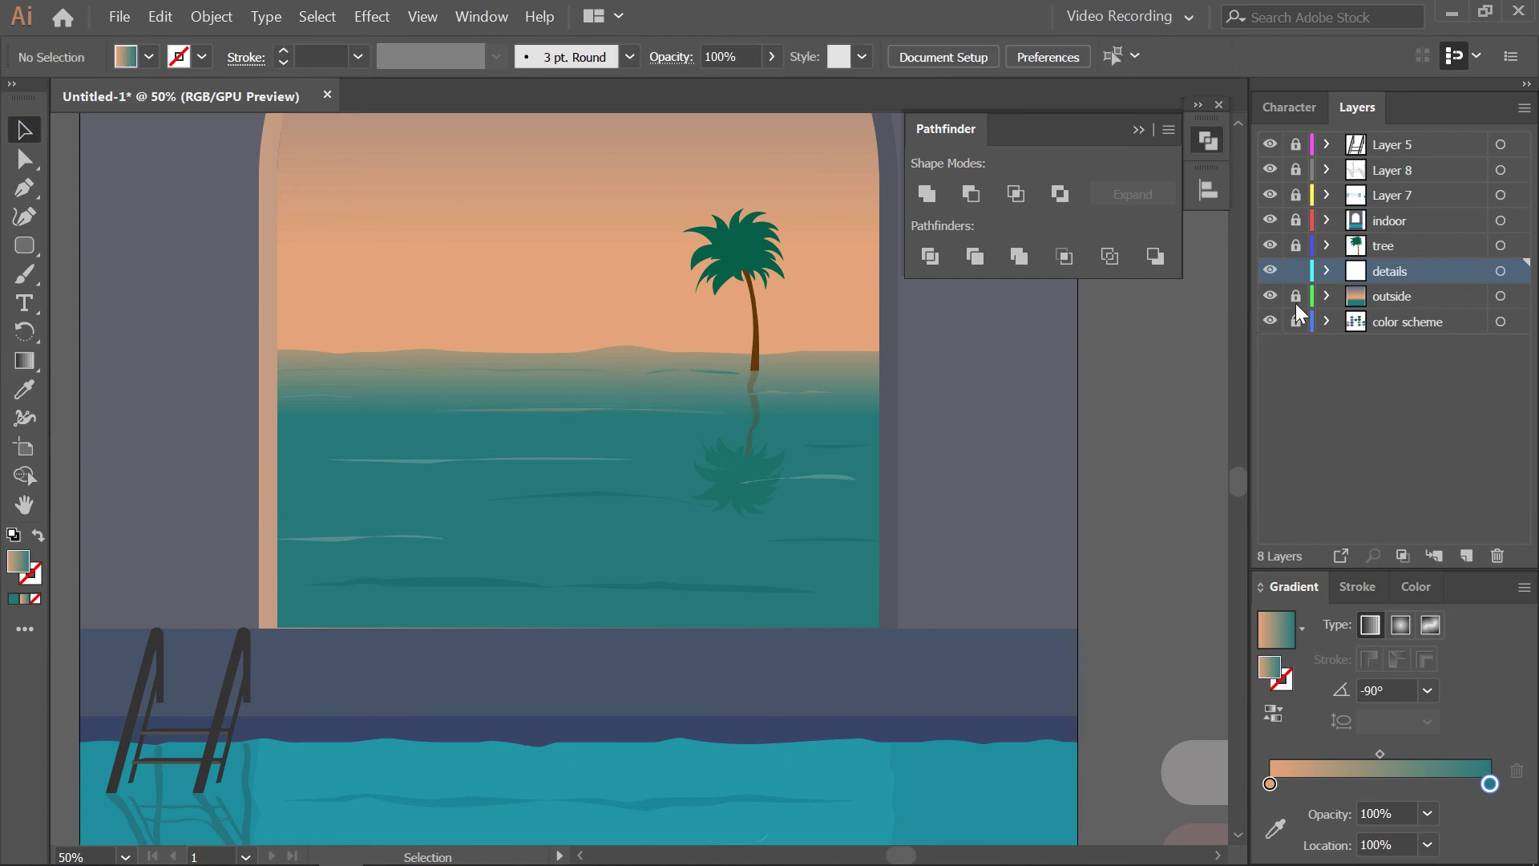
Drag the sea gradient's midpoint left to 38.95% location, then deselect and zoom out
{"action": "left_click", "coordinate": [773, 364]}
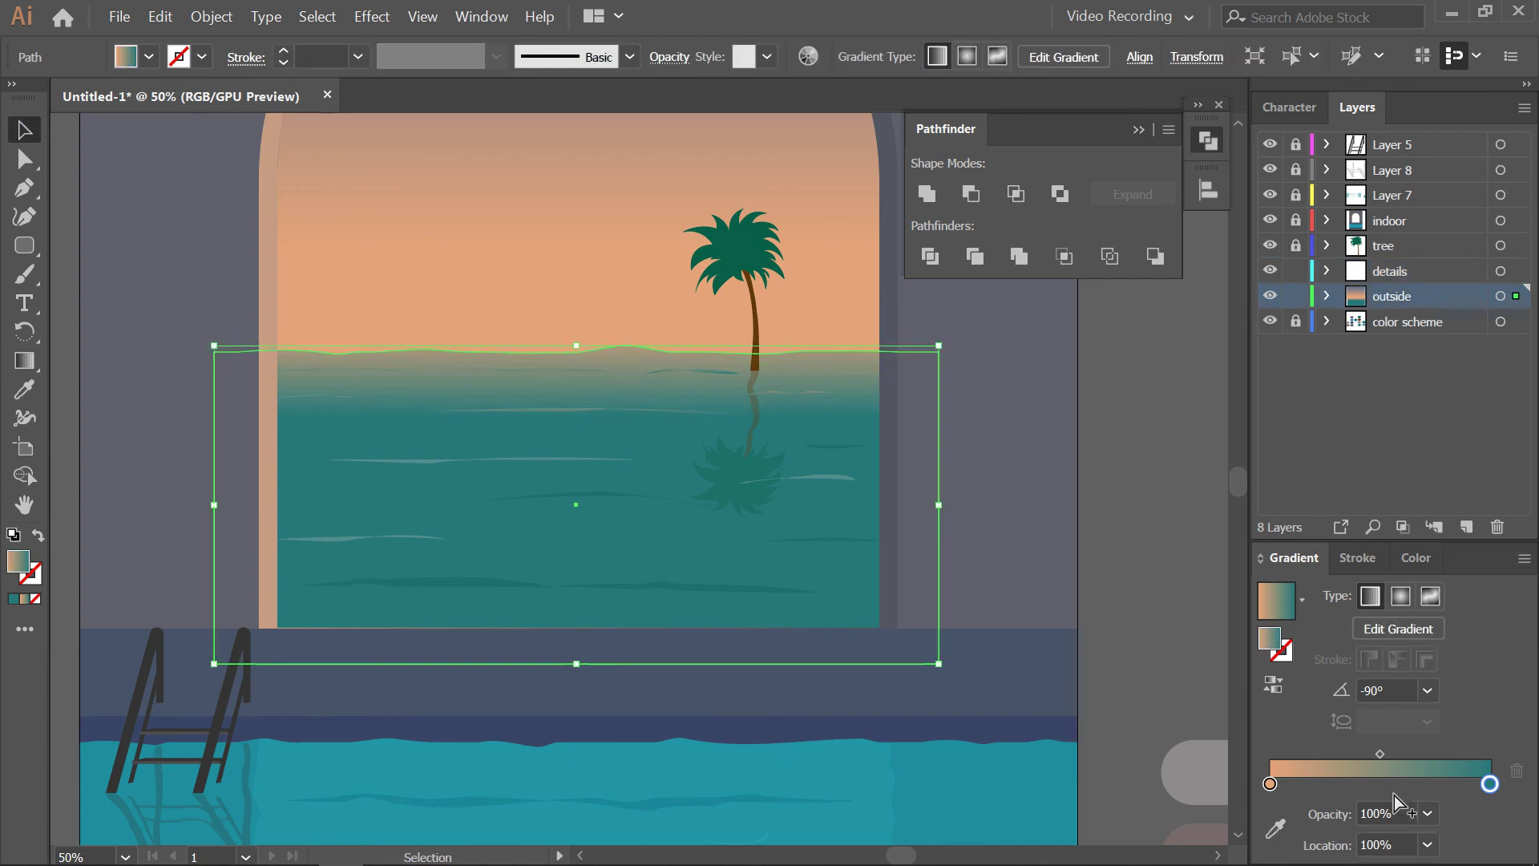
{"action": "left_click_drag", "start_coordinate": [1379, 755], "coordinate": [1355, 755]}
{"action": "left_click", "coordinate": [1138, 462]}
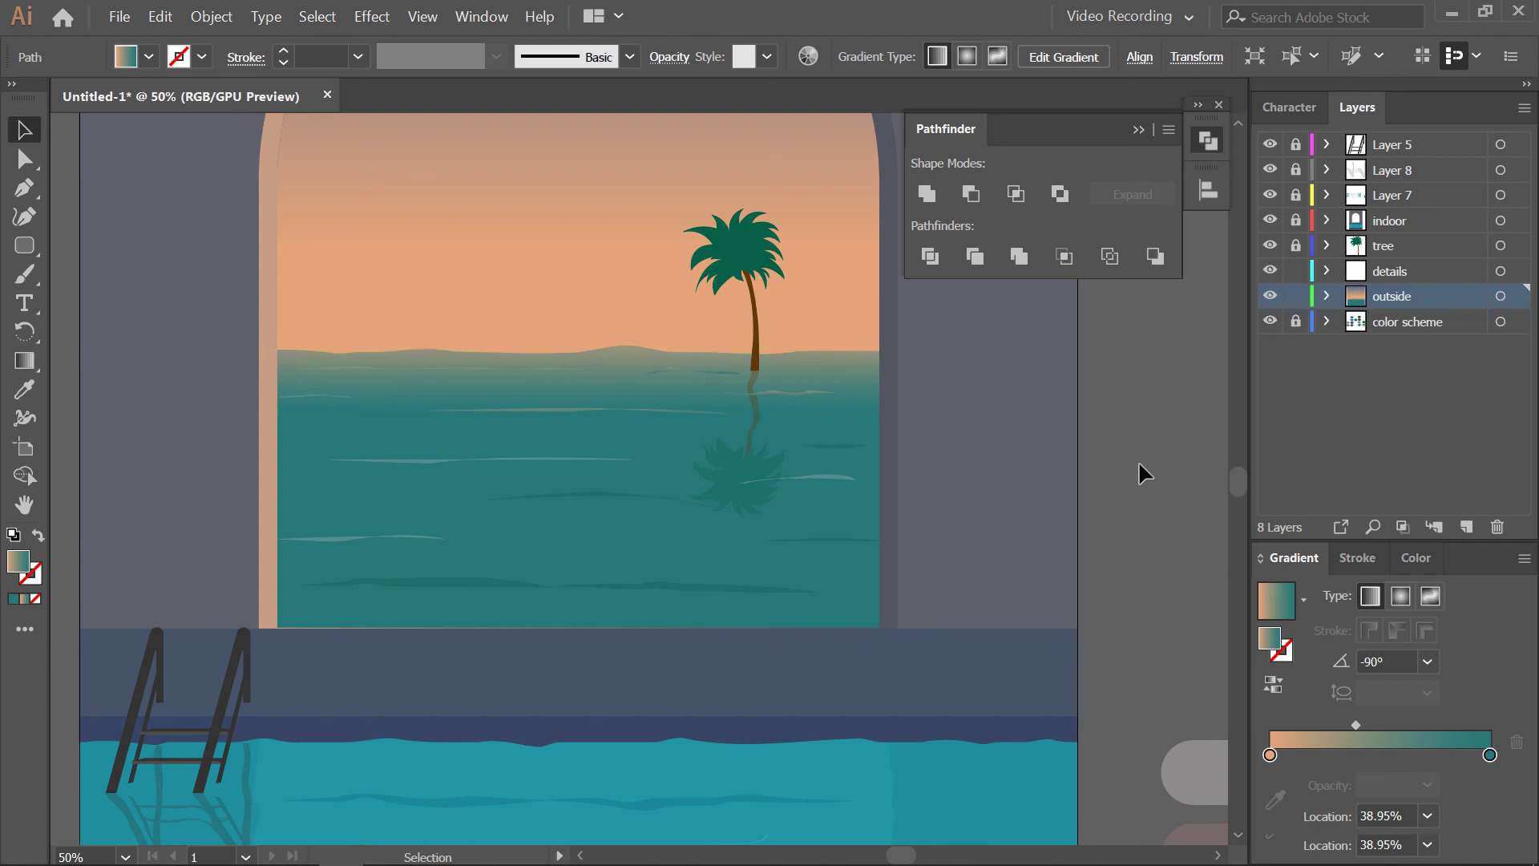
{"action": "scroll", "coordinate": [1127, 465], "scroll_direction": "down", "scroll_amount": 2}
{"action": "left_click_drag", "start_coordinate": [1127, 465], "coordinate": [1022, 445]}
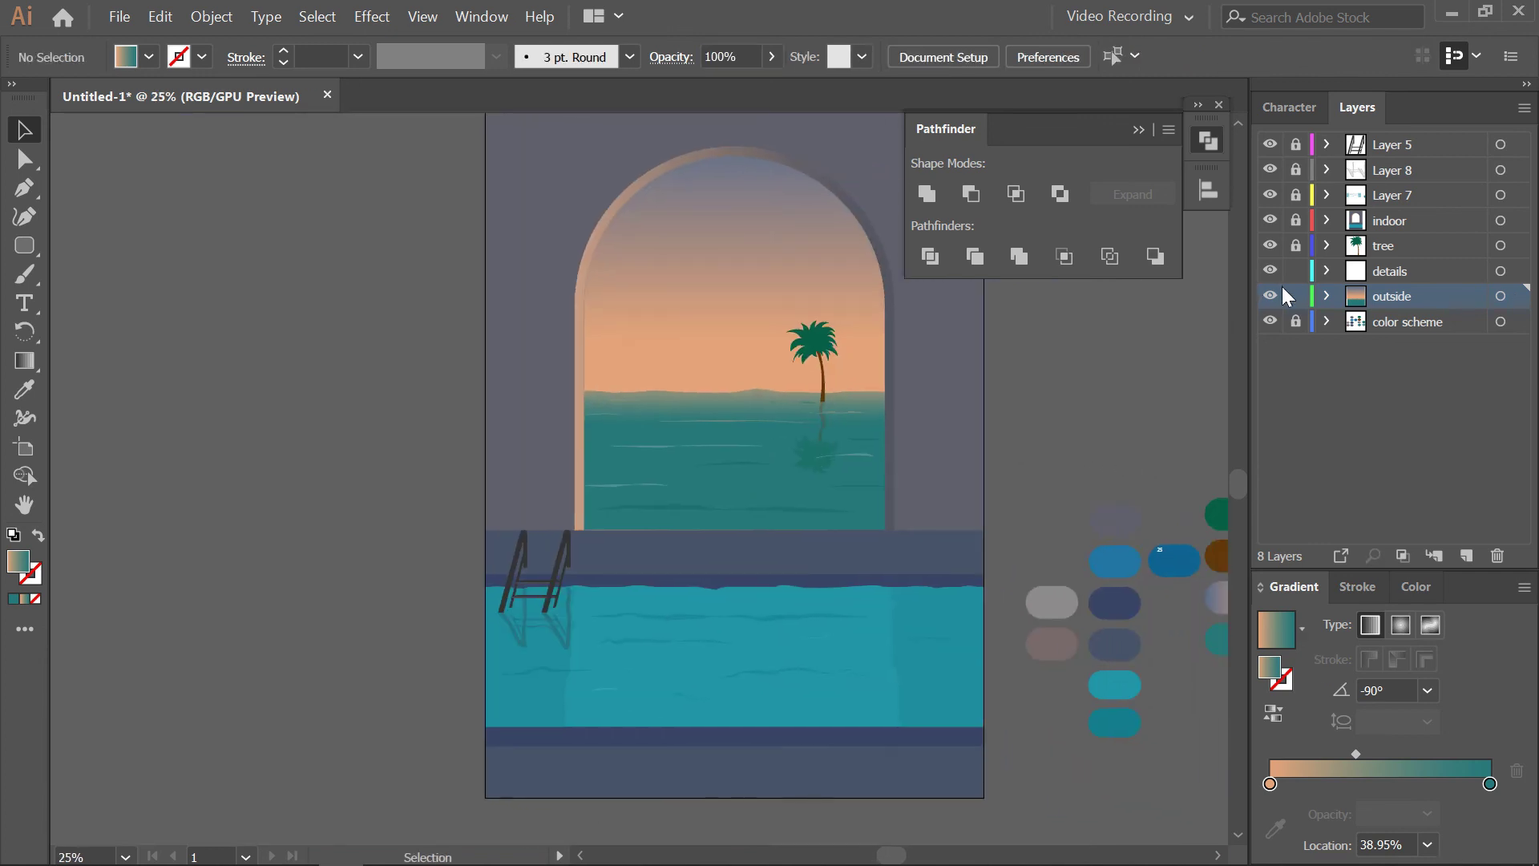